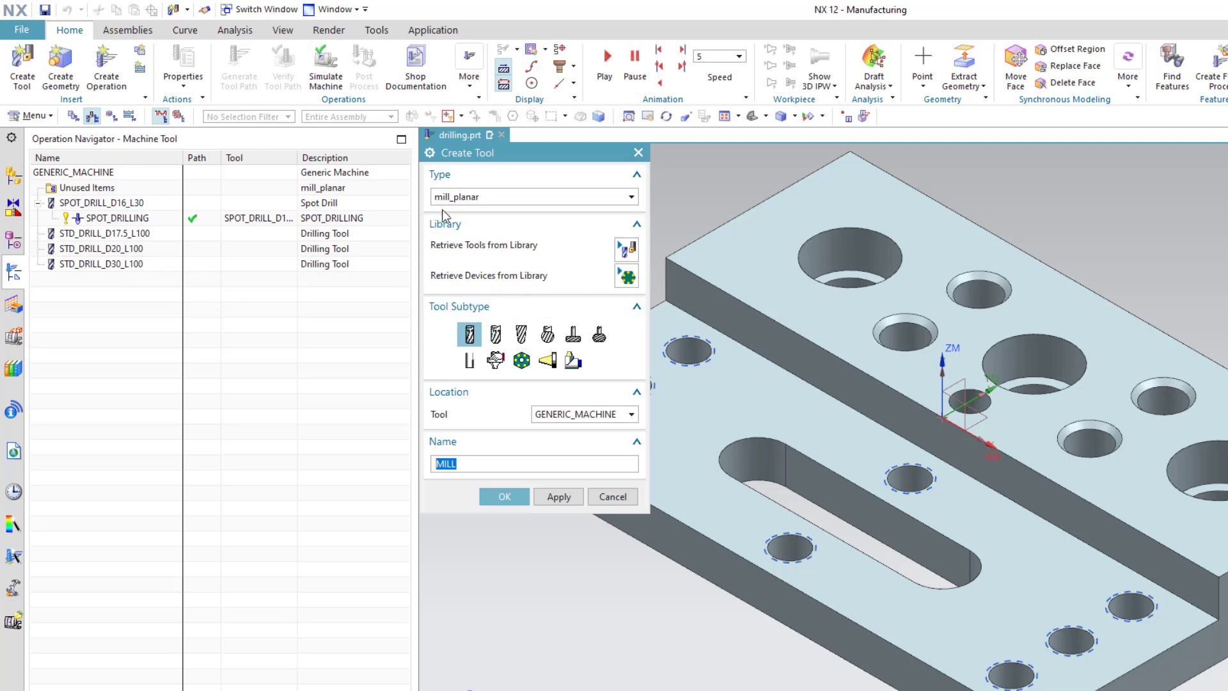
- Open the settings of a new hole_making drilling tool of subtype STD_DRILL
click(474, 202)
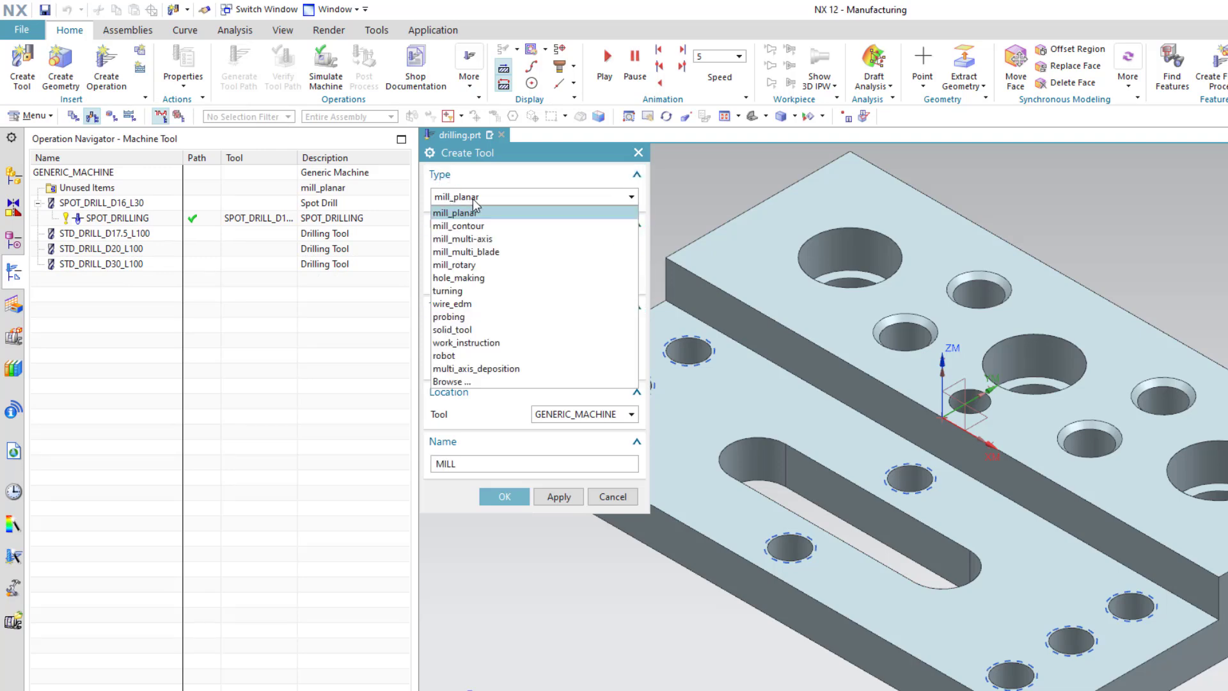
click(471, 278)
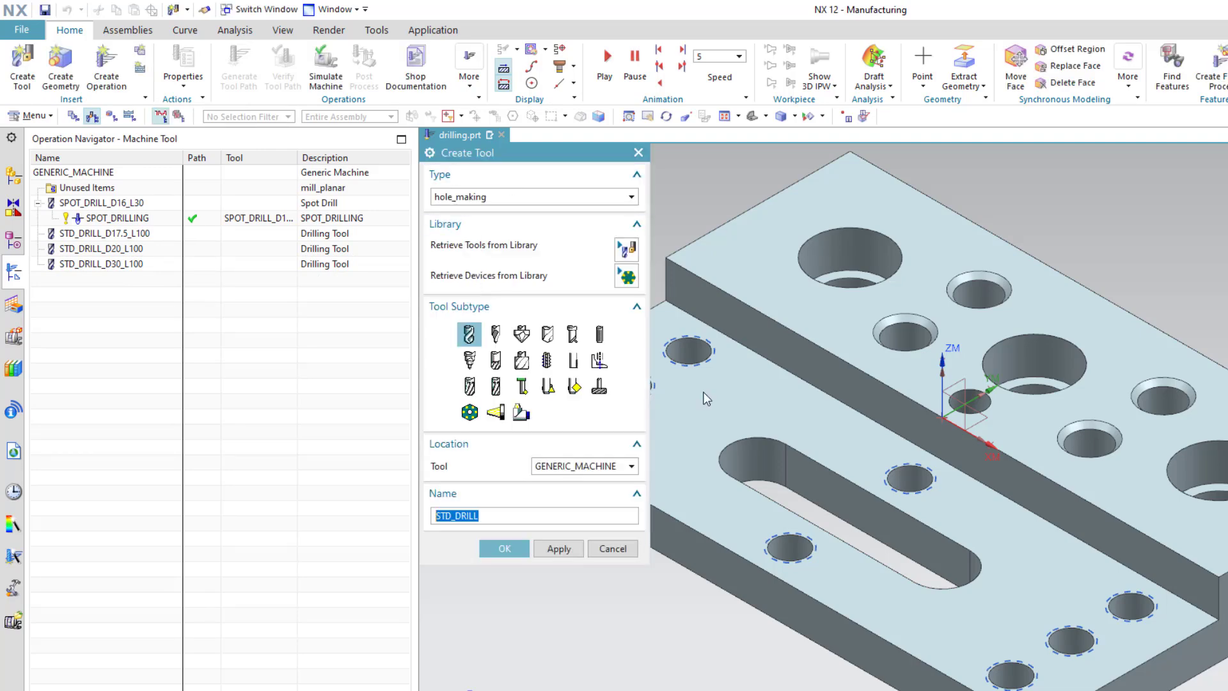
click(472, 342)
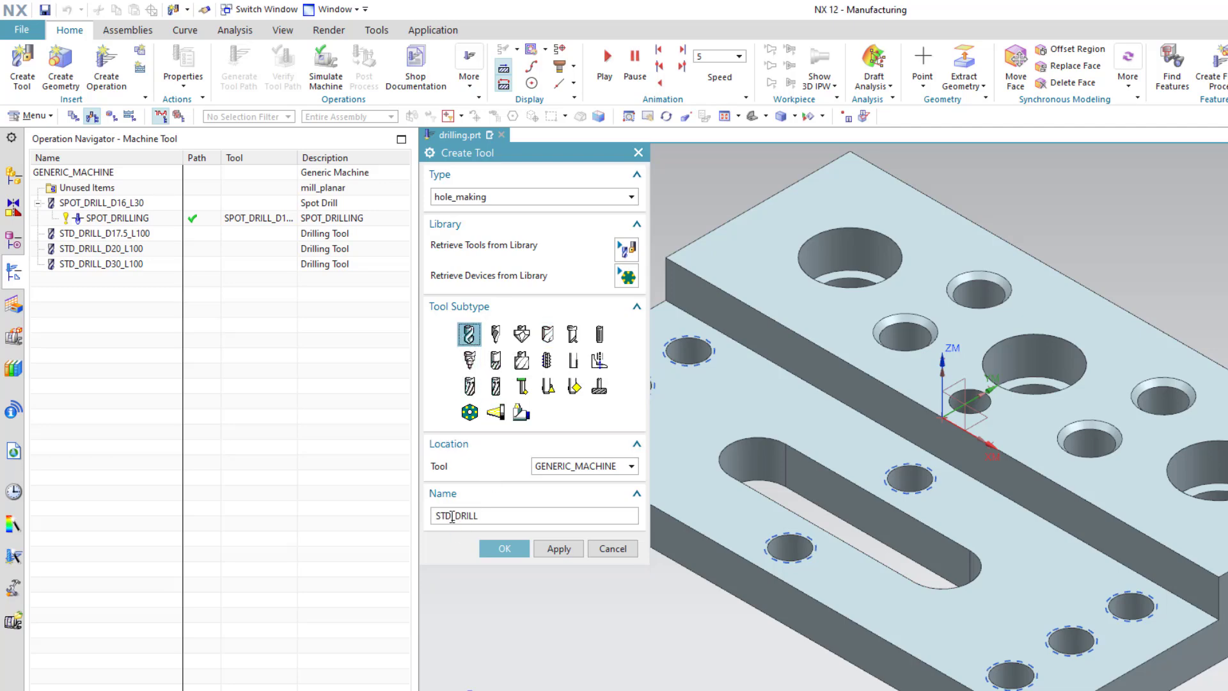
click(505, 549)
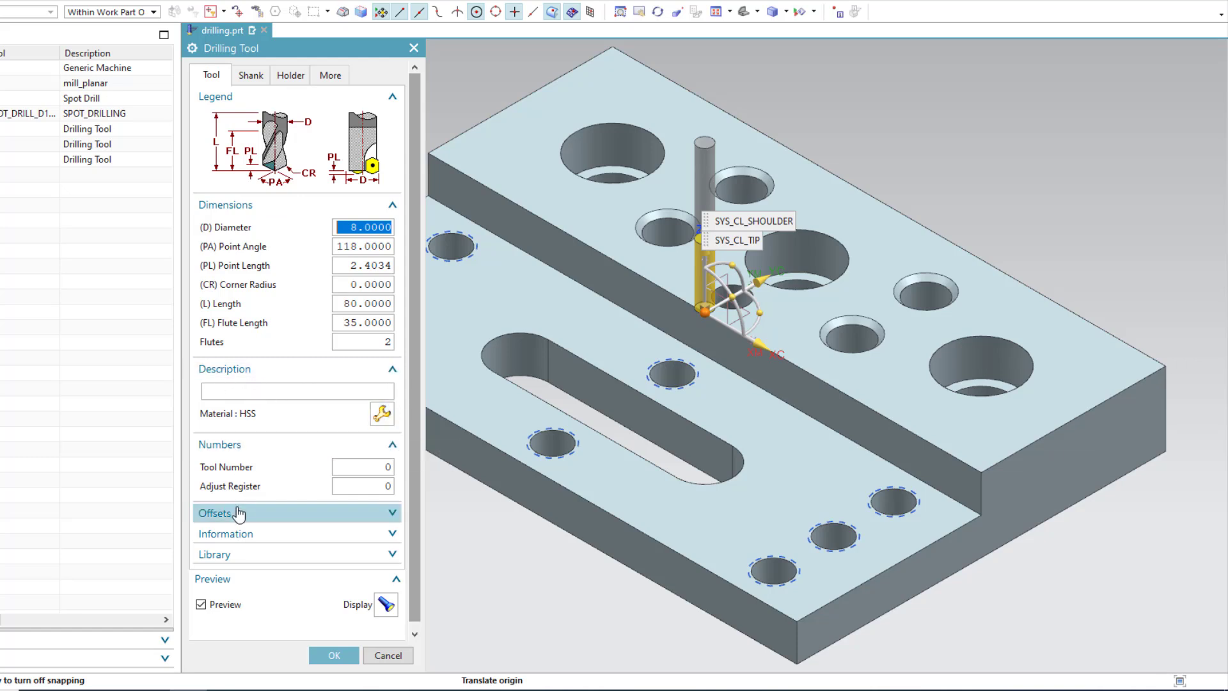
- Examine the drilling tool's library, holder and machine control settings, and discard the new tool
click(244, 557)
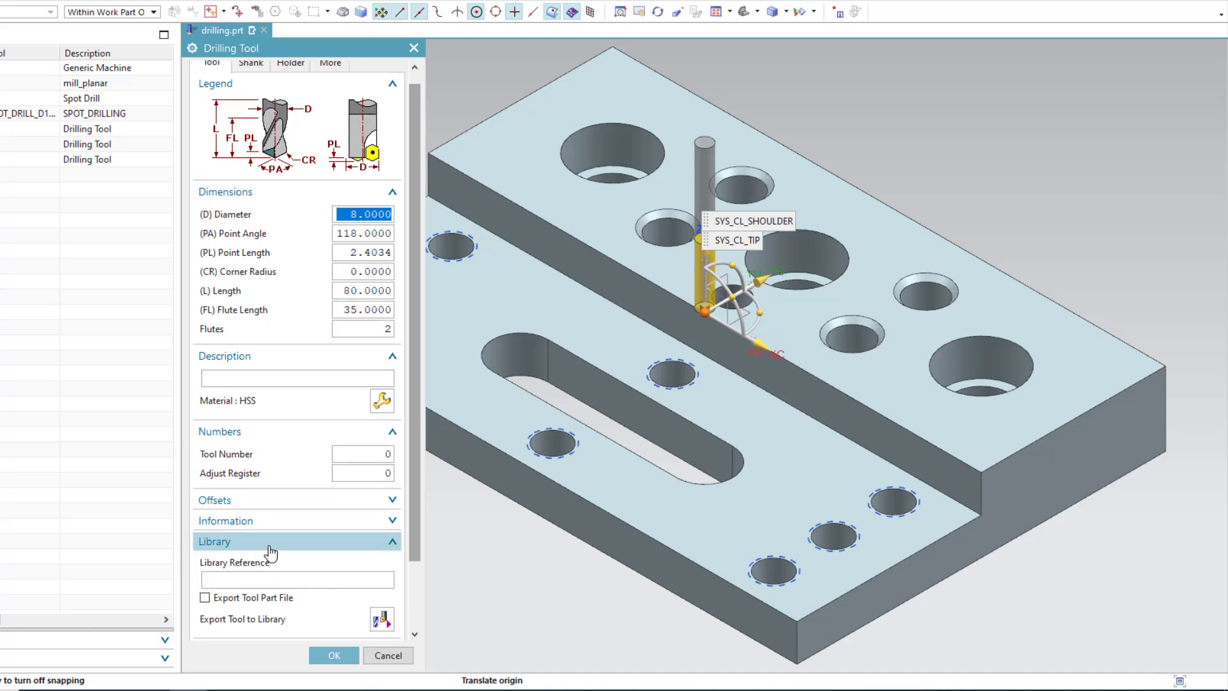
click(269, 547)
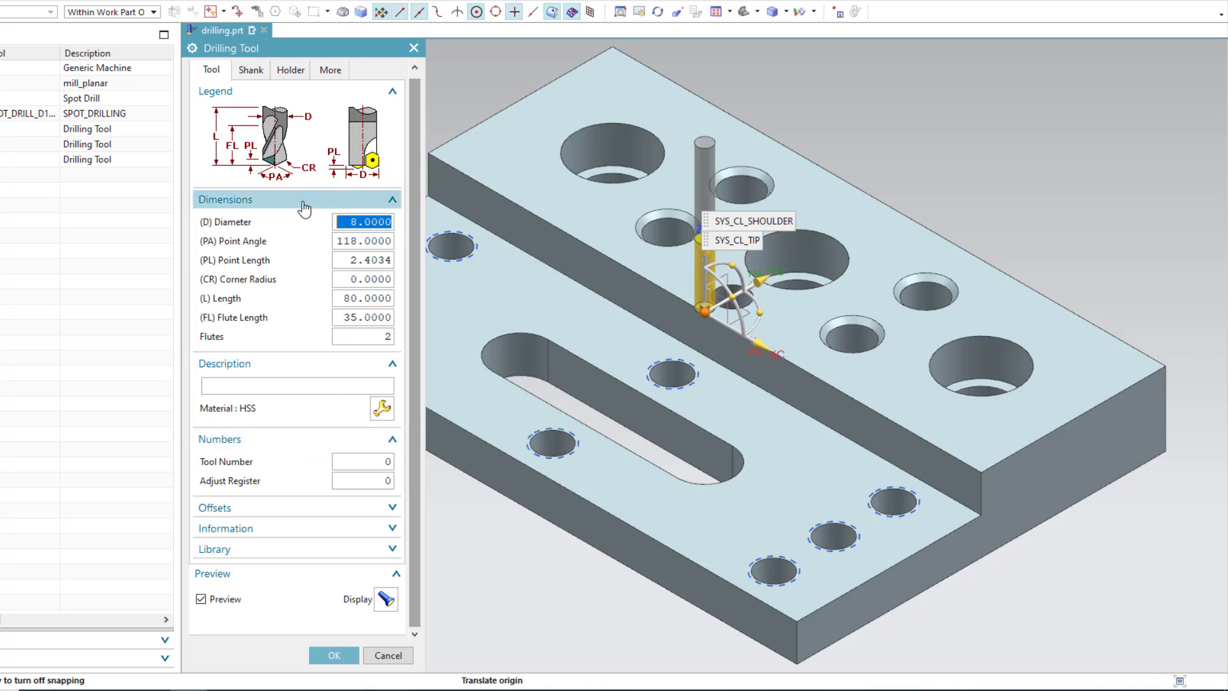
click(293, 73)
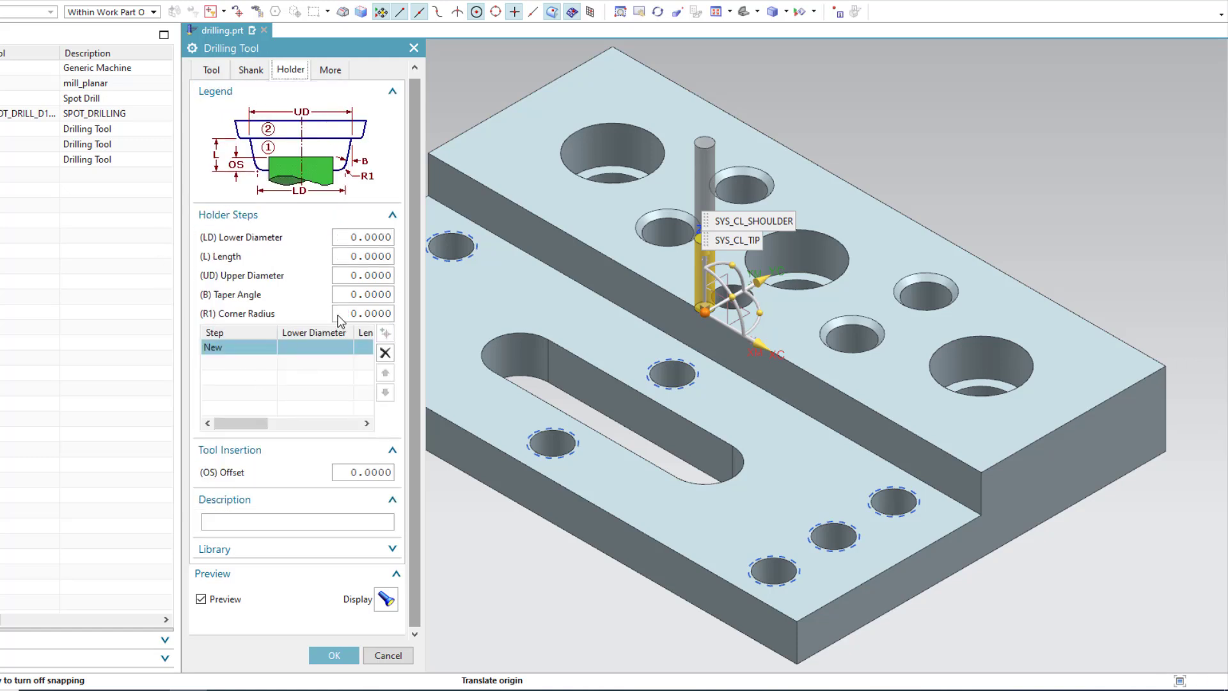
click(263, 554)
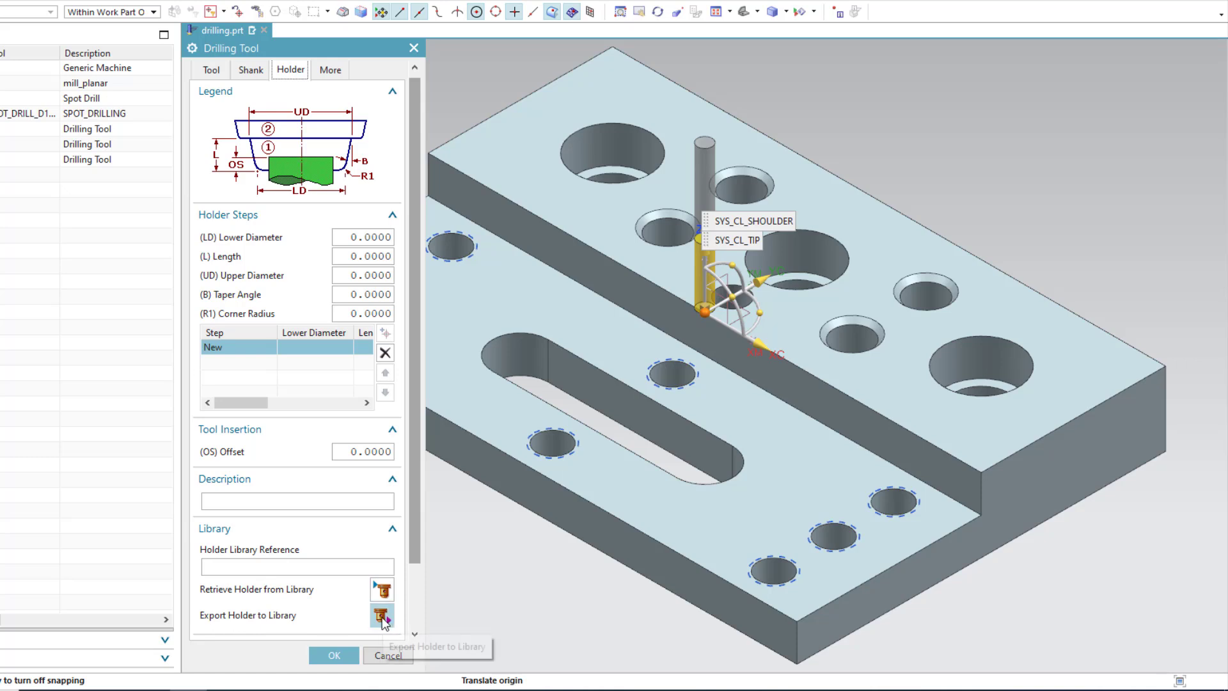
click(378, 530)
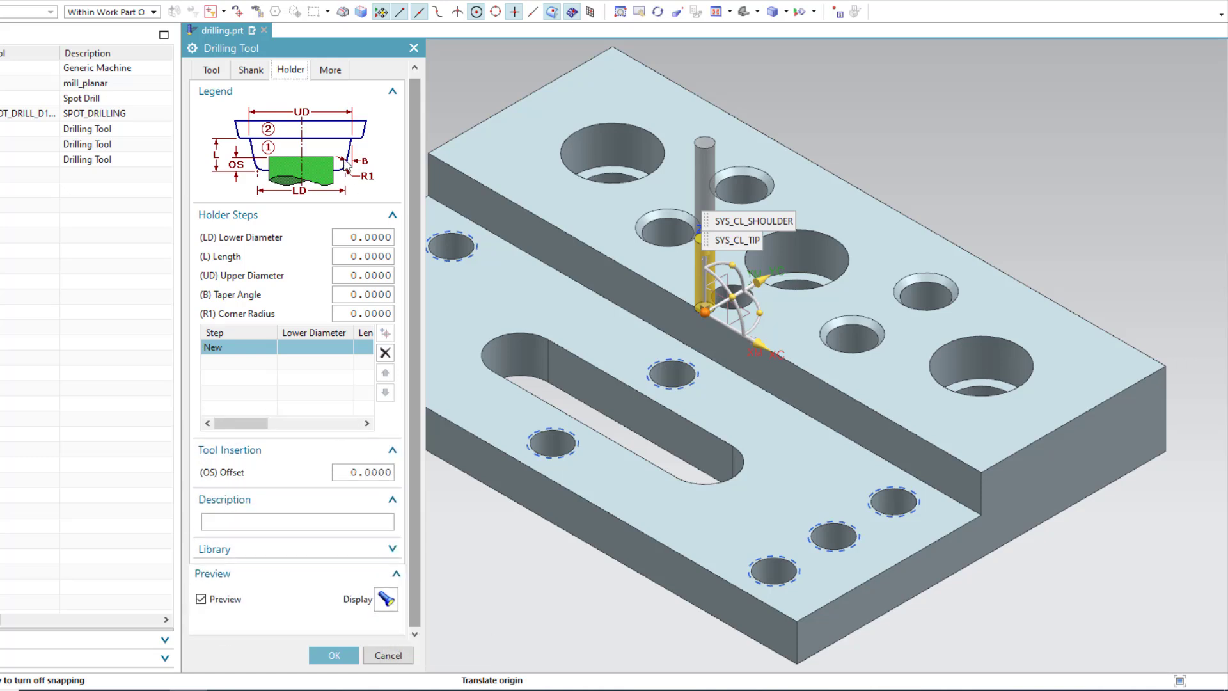
click(337, 74)
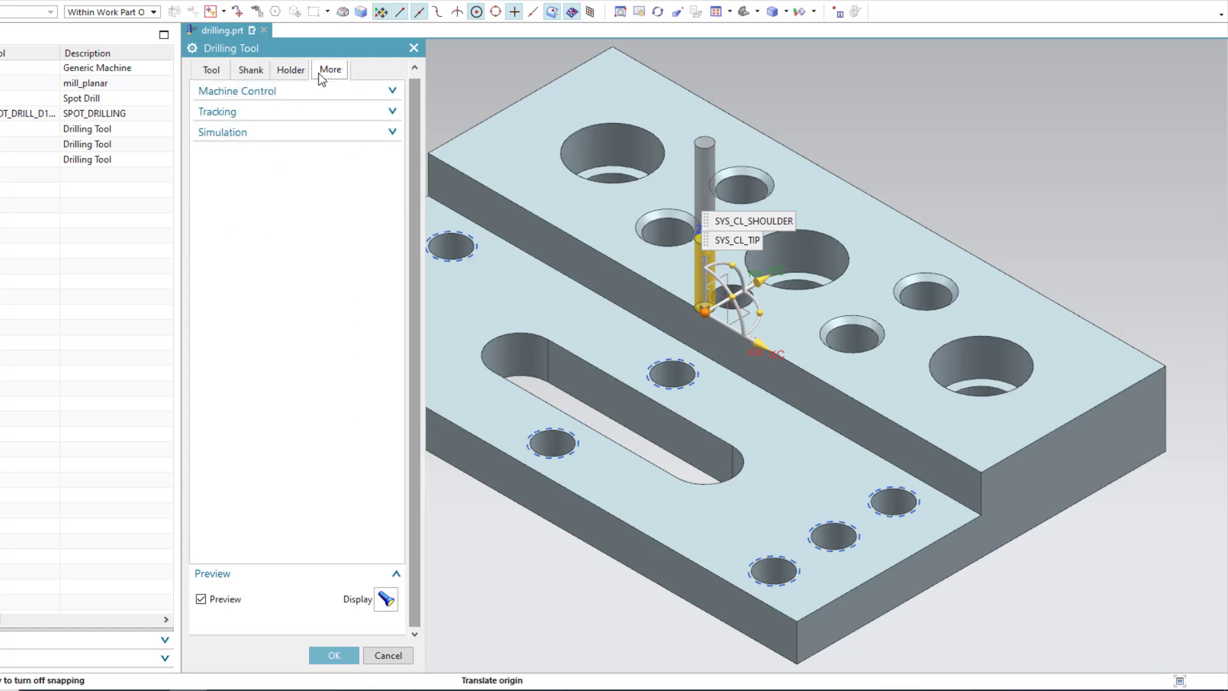
click(294, 96)
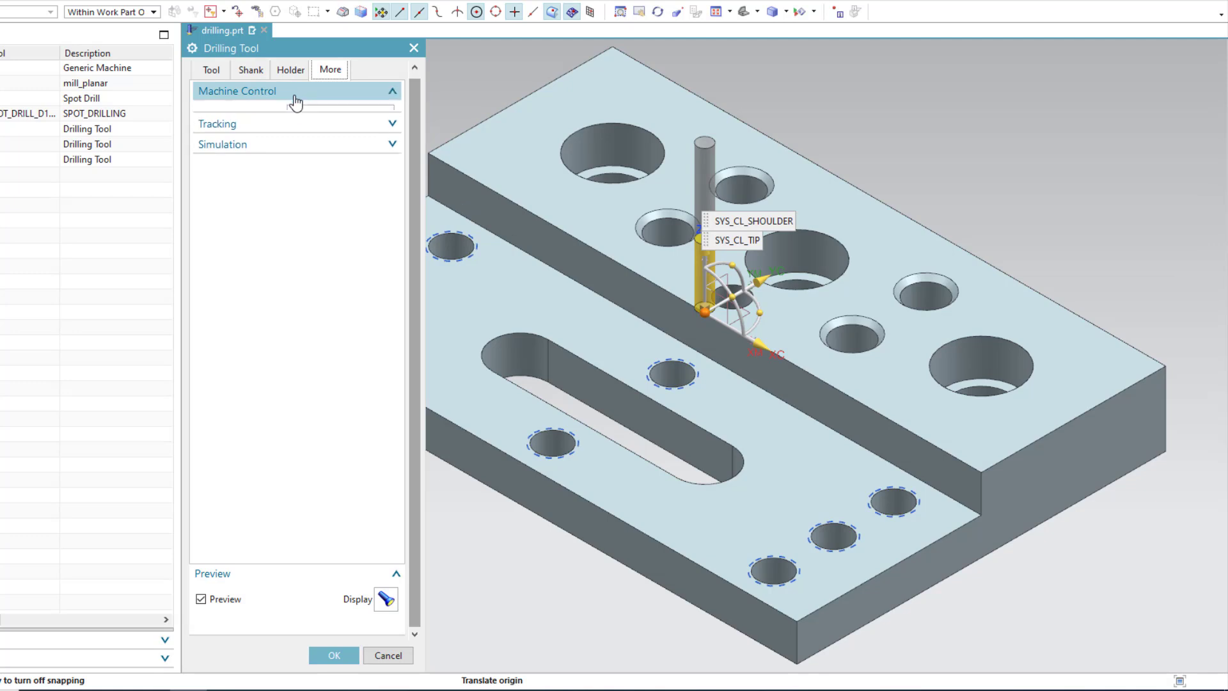
click(314, 94)
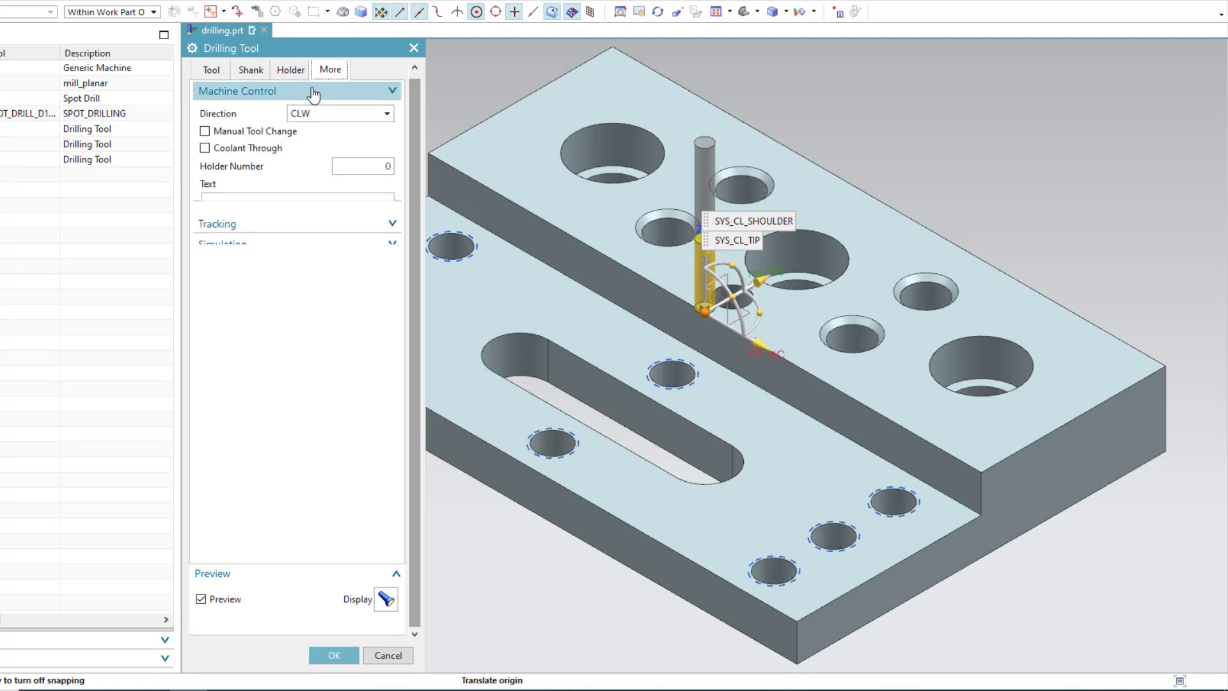
click(389, 656)
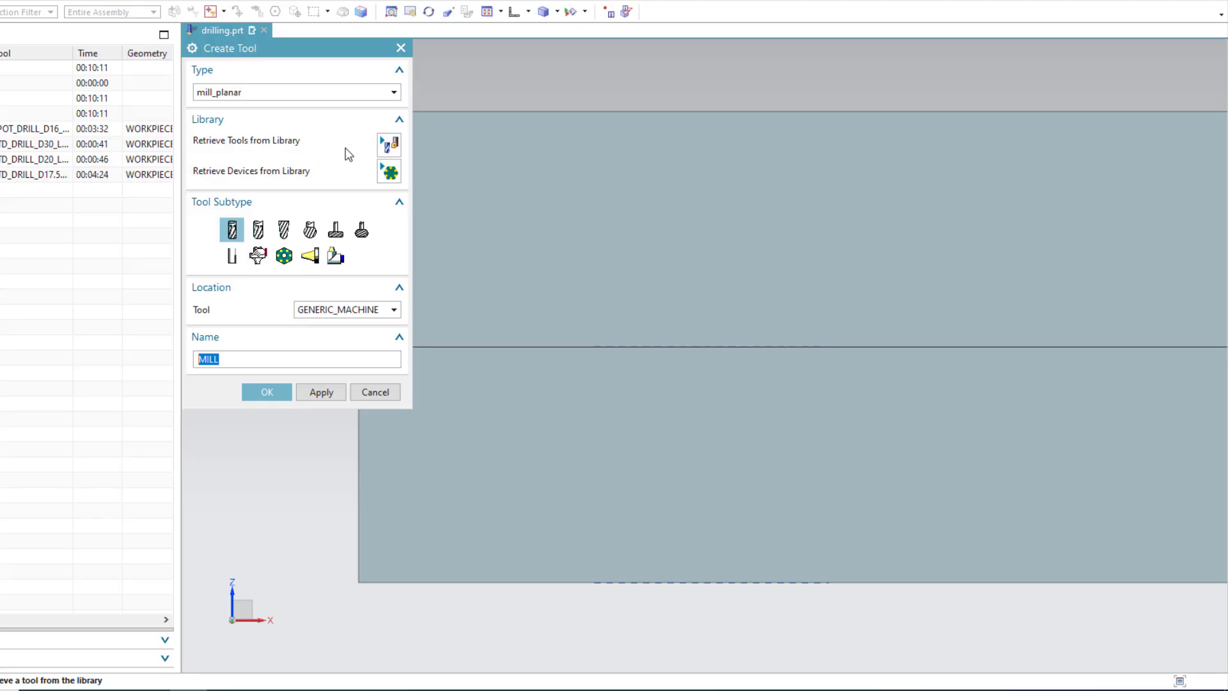
- Search the tool library's Drilling class for Drill tools in millimetres without further criteria, and leave the search
click(392, 141)
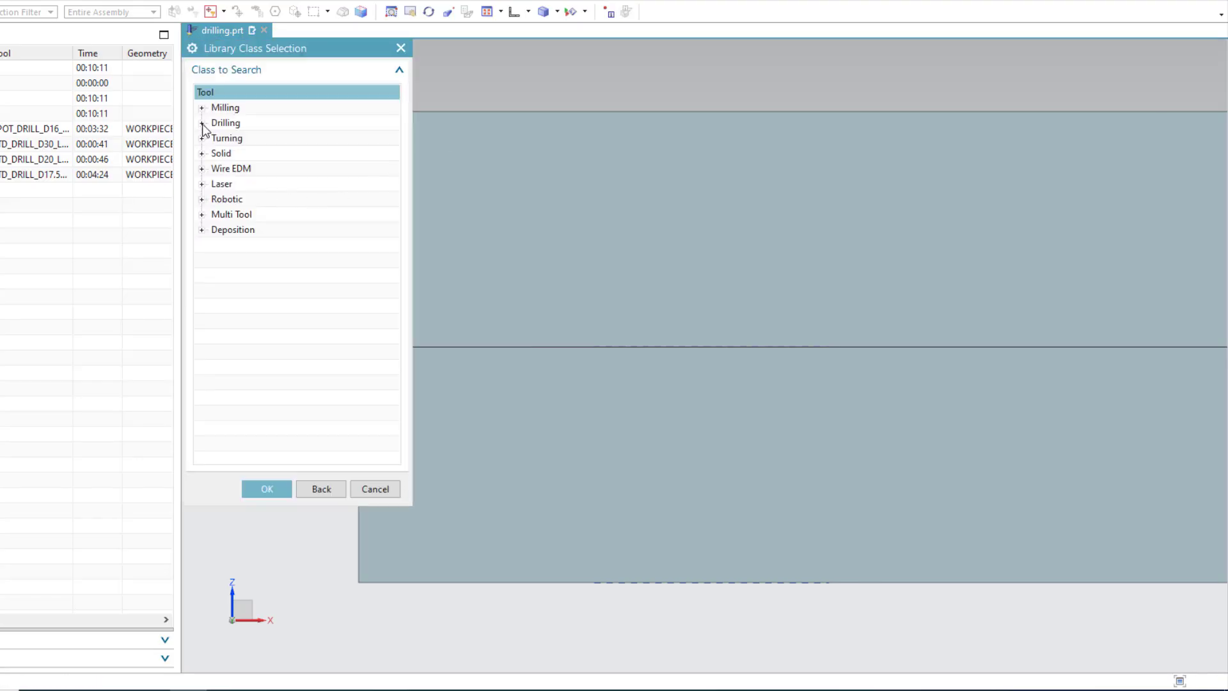
click(203, 122)
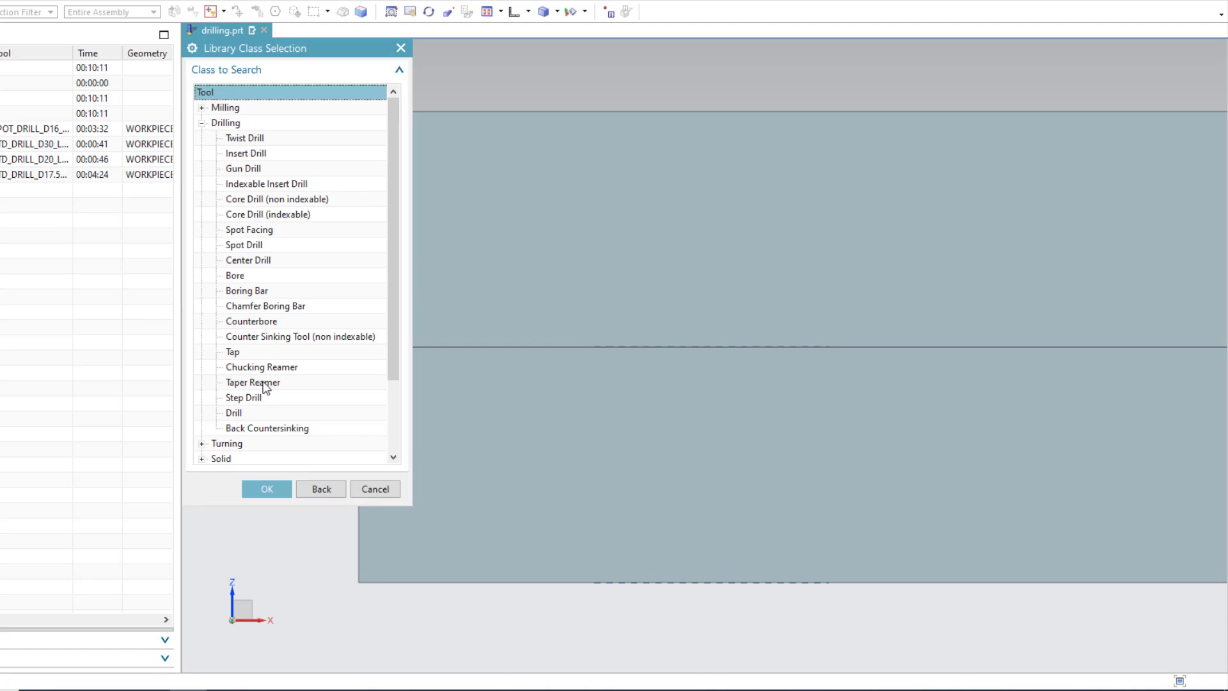
click(241, 412)
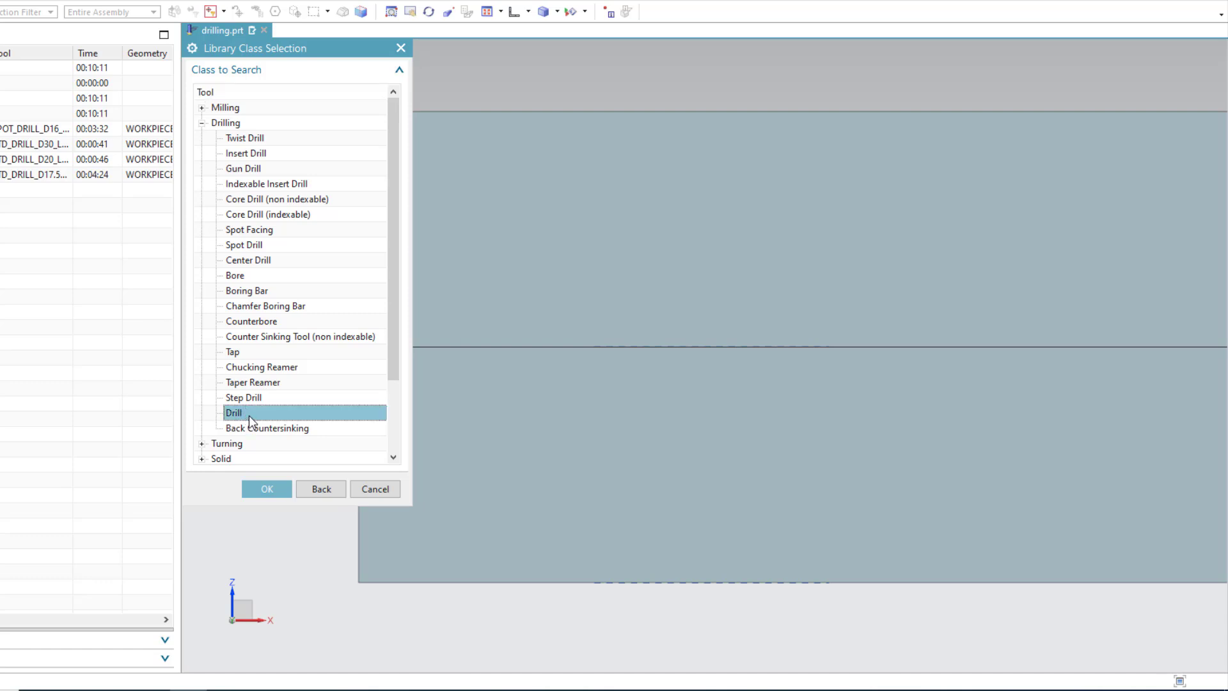
click(259, 485)
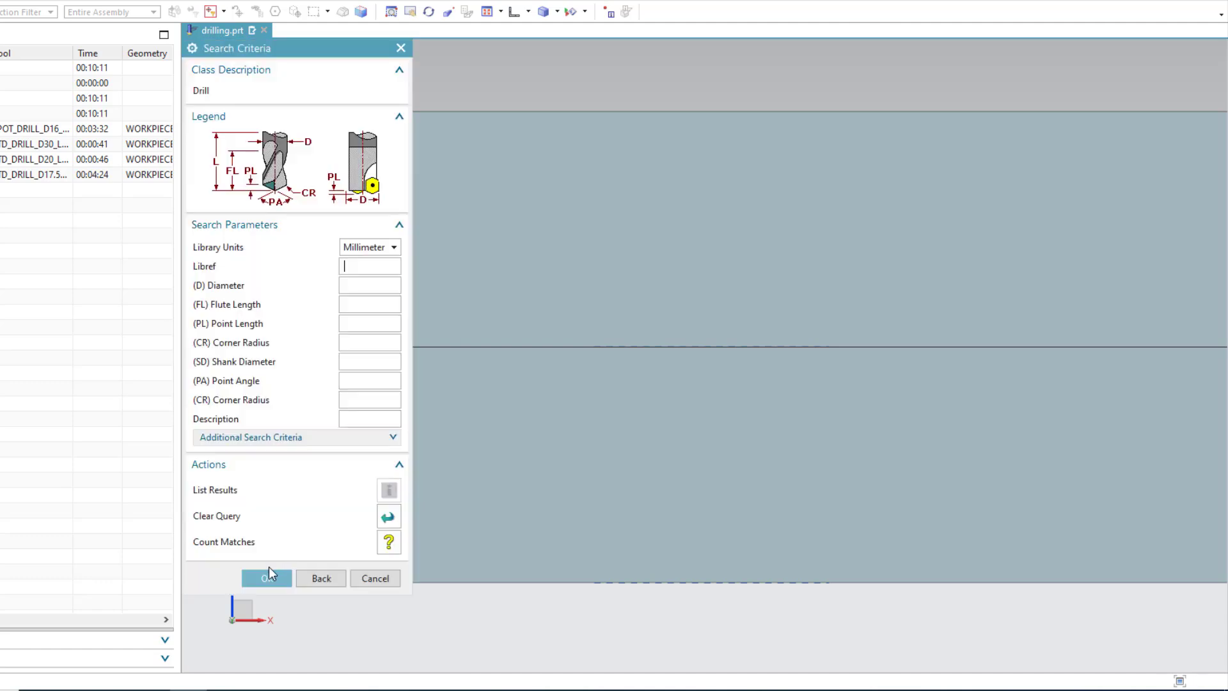
click(267, 577)
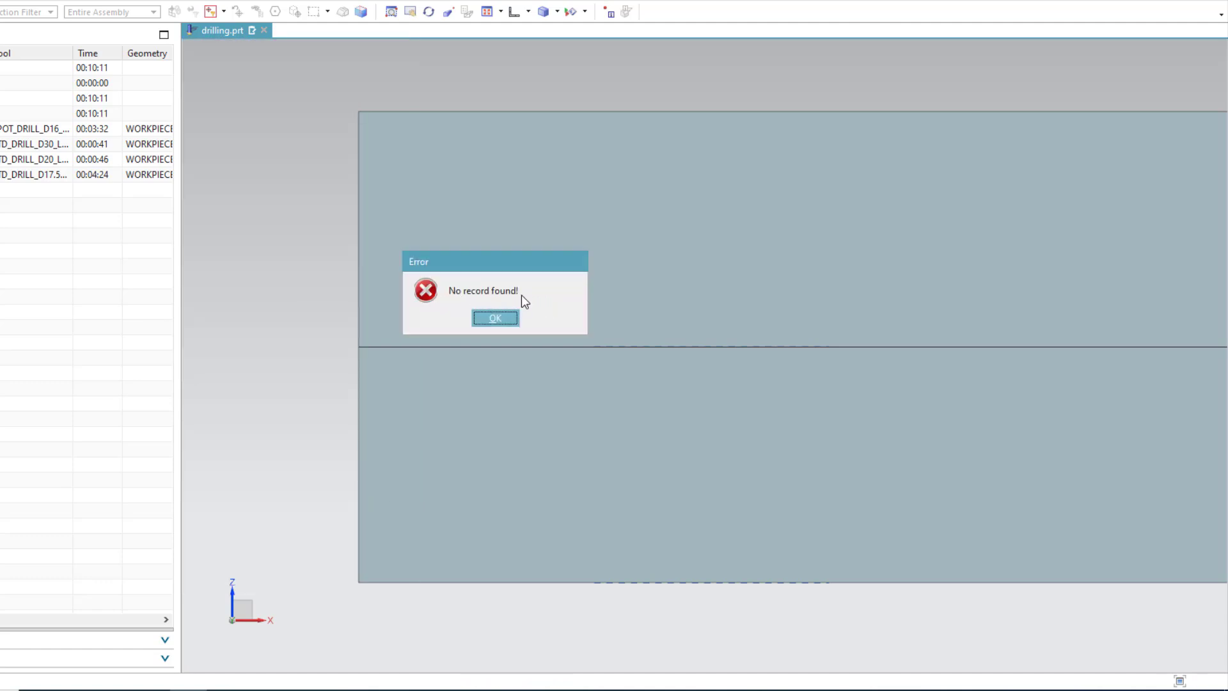
click(494, 318)
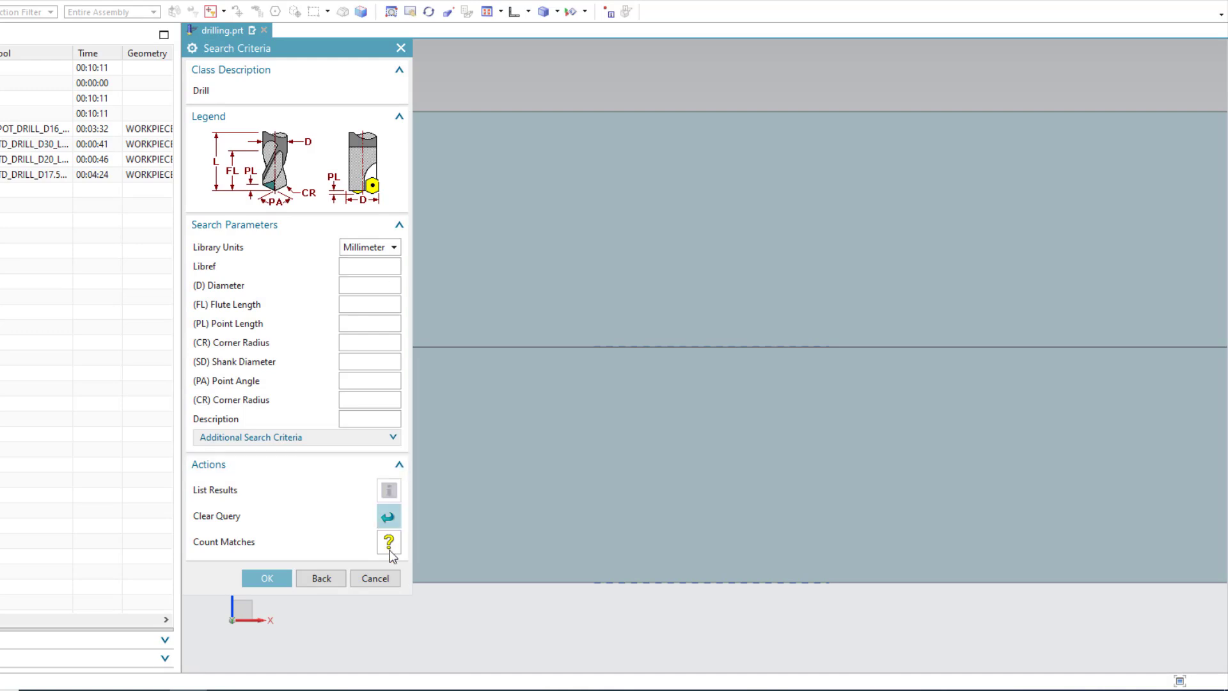
click(380, 585)
- Search the tool library's Drilling class for Center Drill tools in millimetres and look through the matching items
click(387, 142)
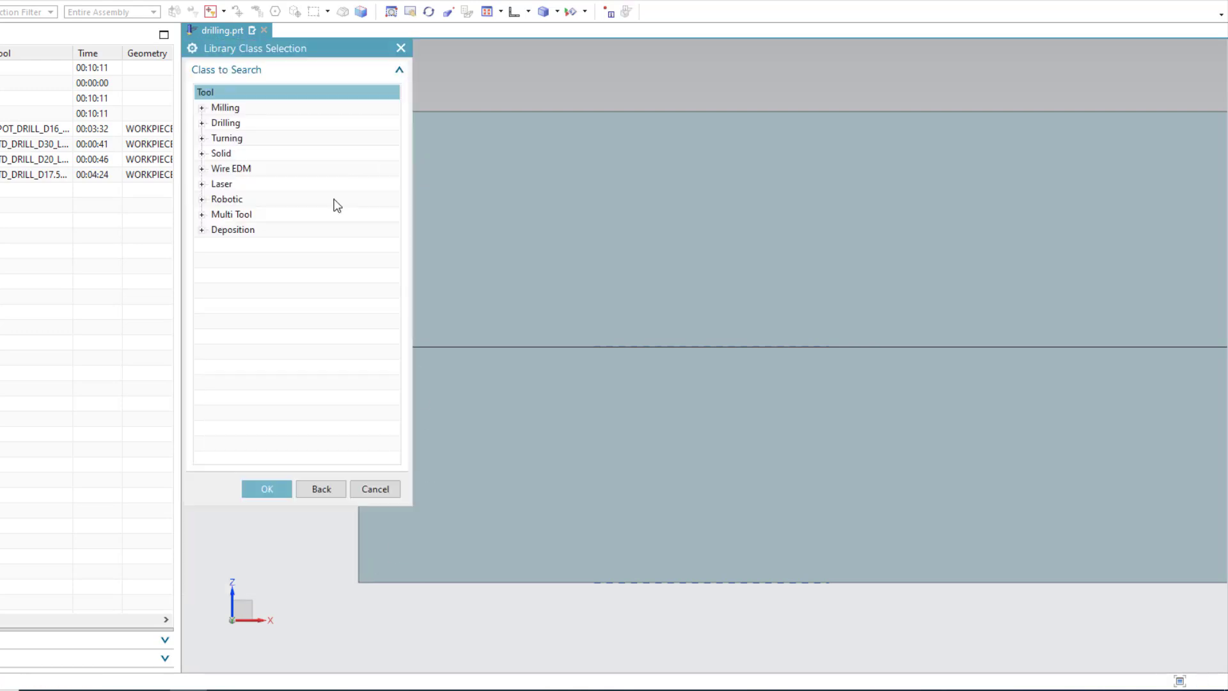
click(203, 123)
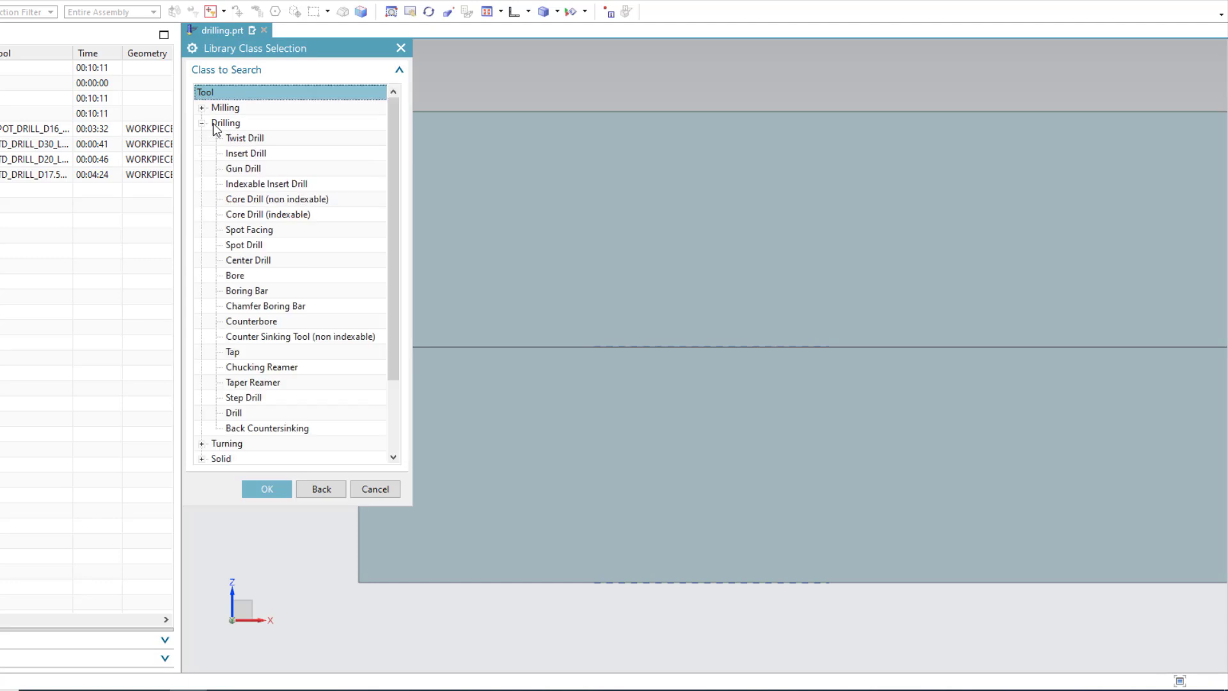
click(272, 259)
click(267, 490)
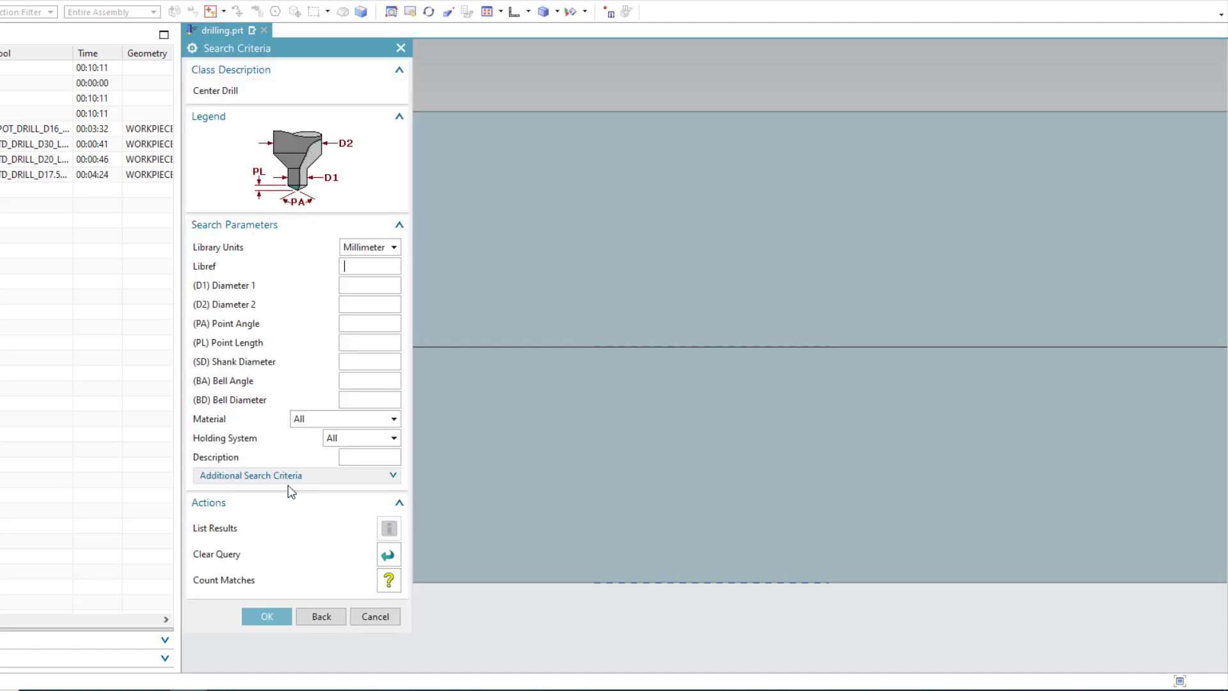
click(276, 616)
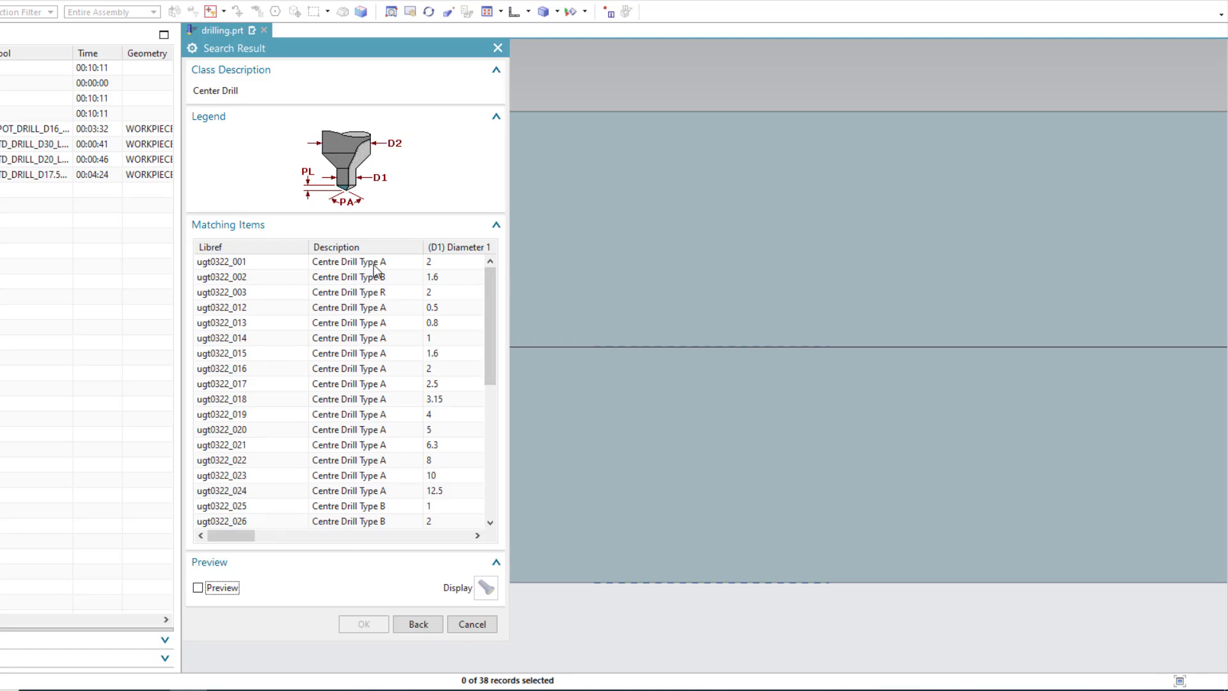
drag(494, 300, 494, 430)
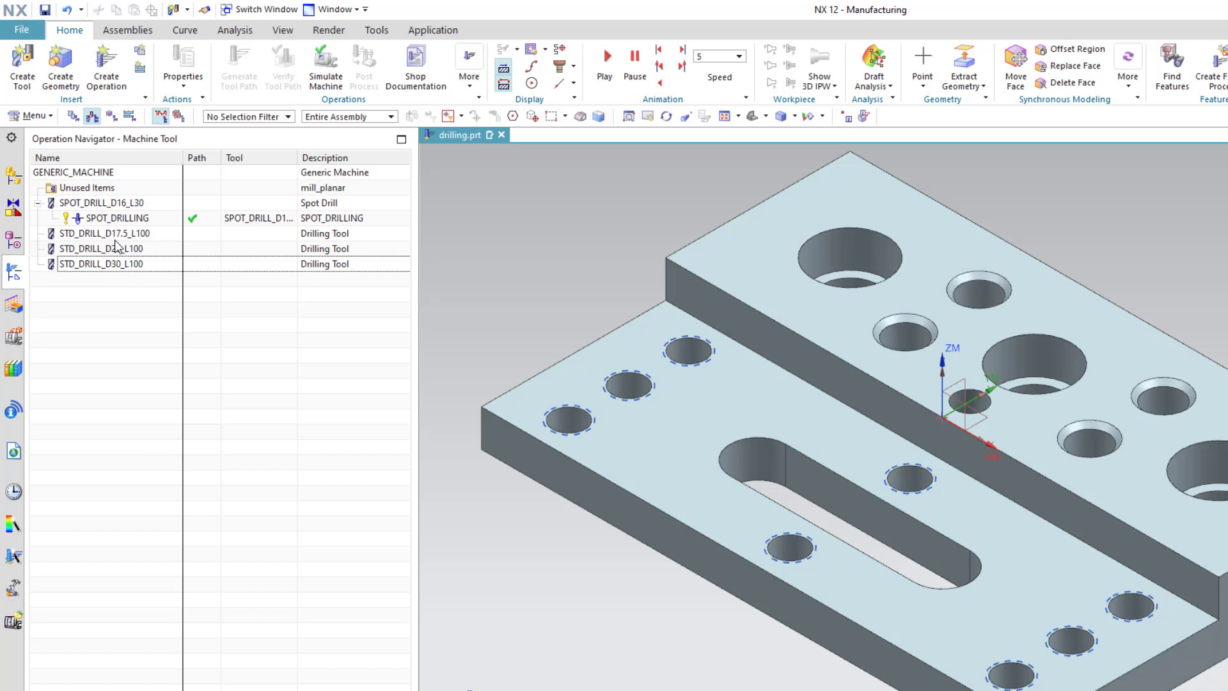
- Preview the standard drills D17.5, D20 and D30 on the part, and inspect the part's geometric properties with the Dynamic analysis type
click(155, 235)
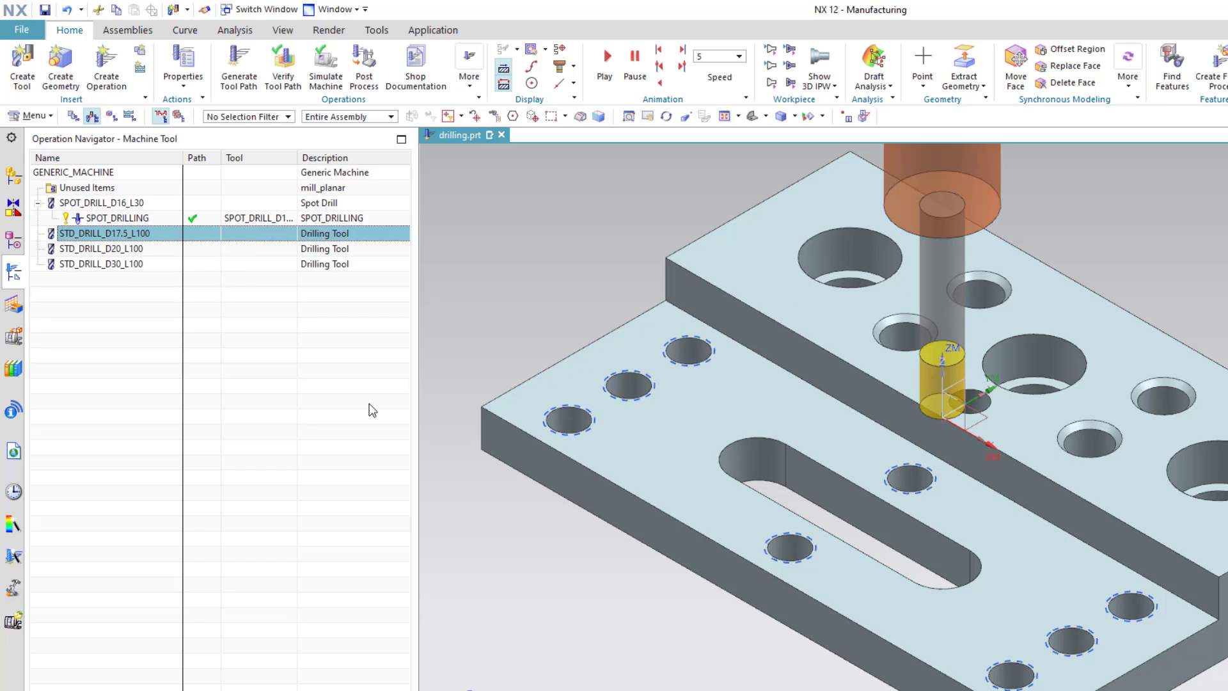
click(144, 250)
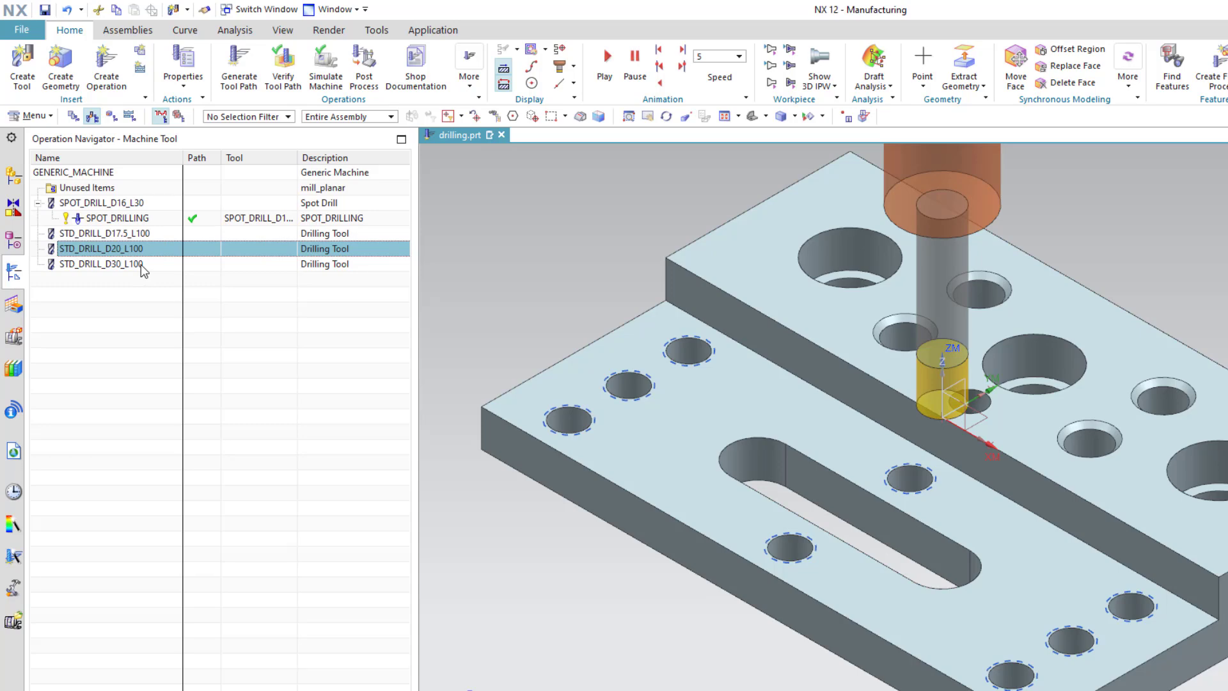
click(143, 265)
click(279, 343)
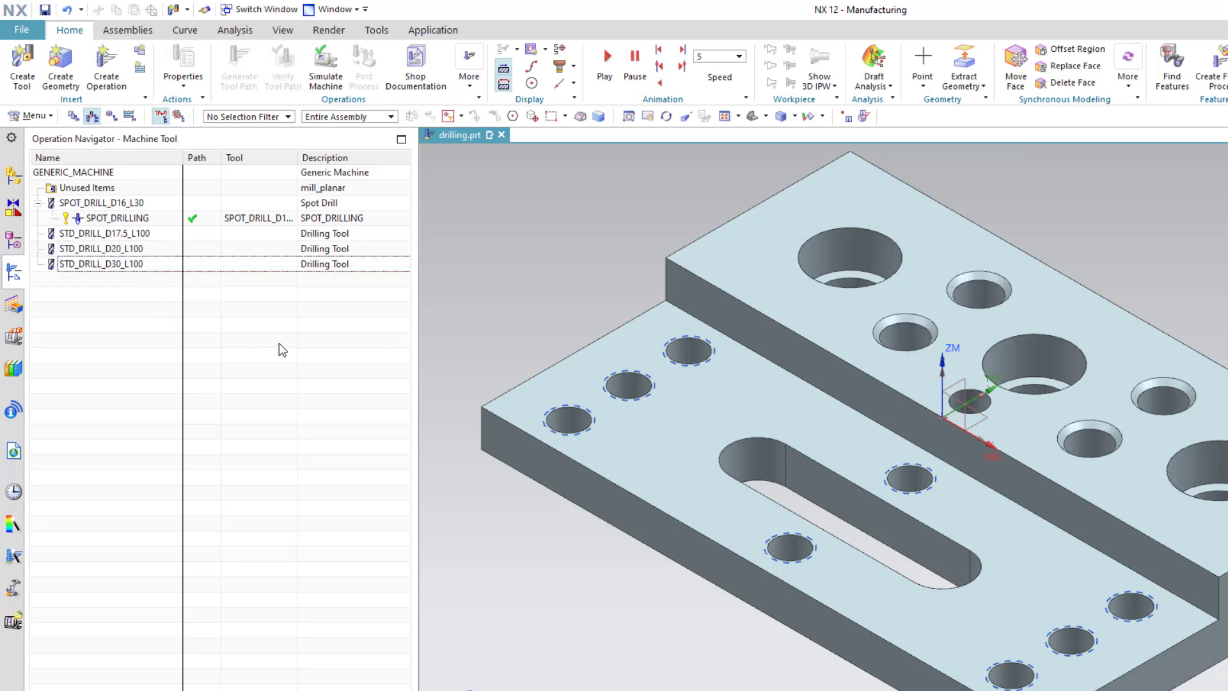
click(866, 116)
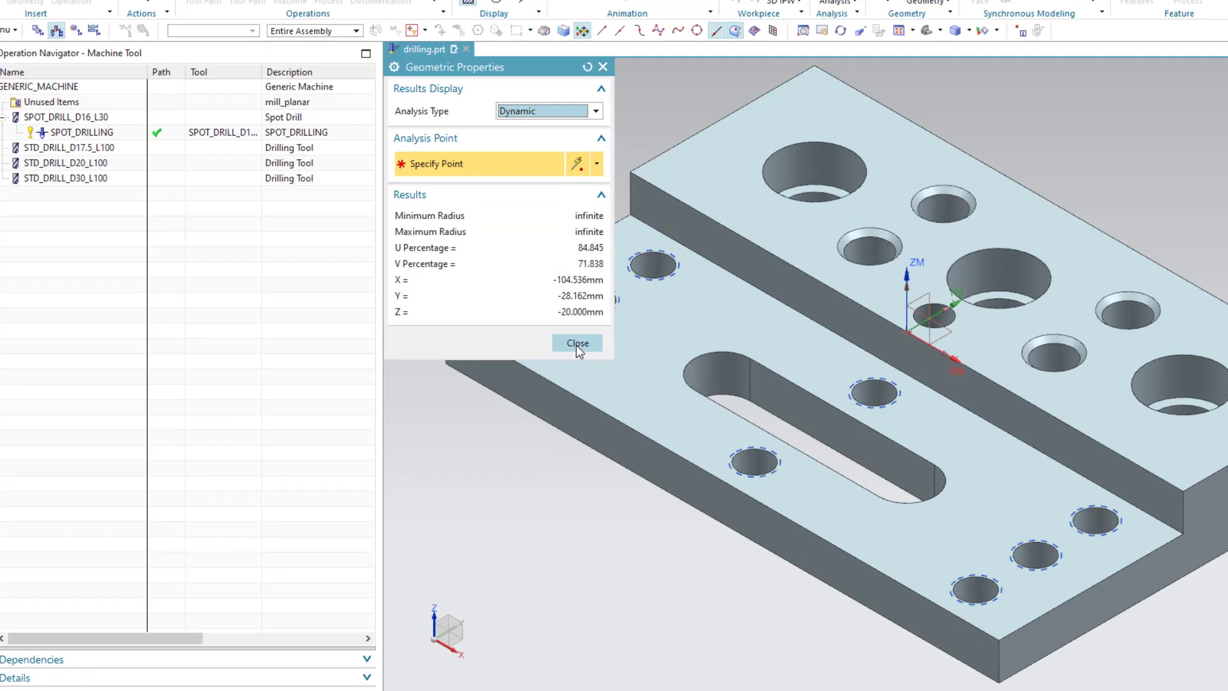
click(569, 324)
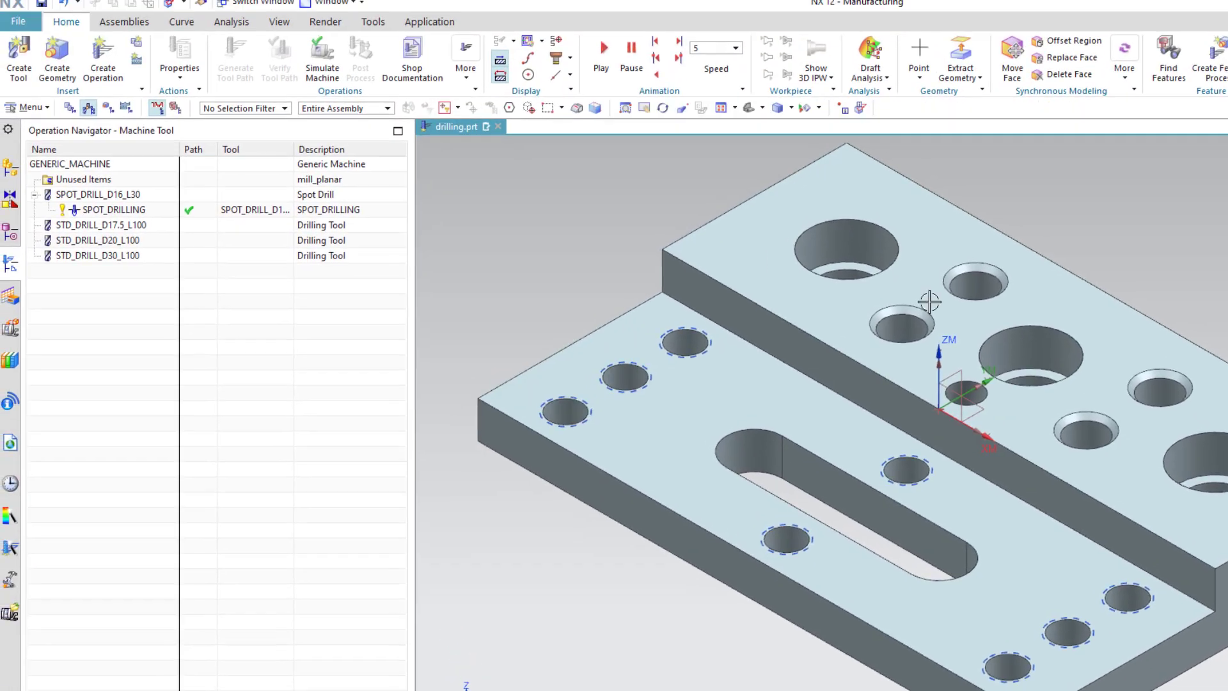
- Display the Operation Navigator in the geometry view
click(111, 117)
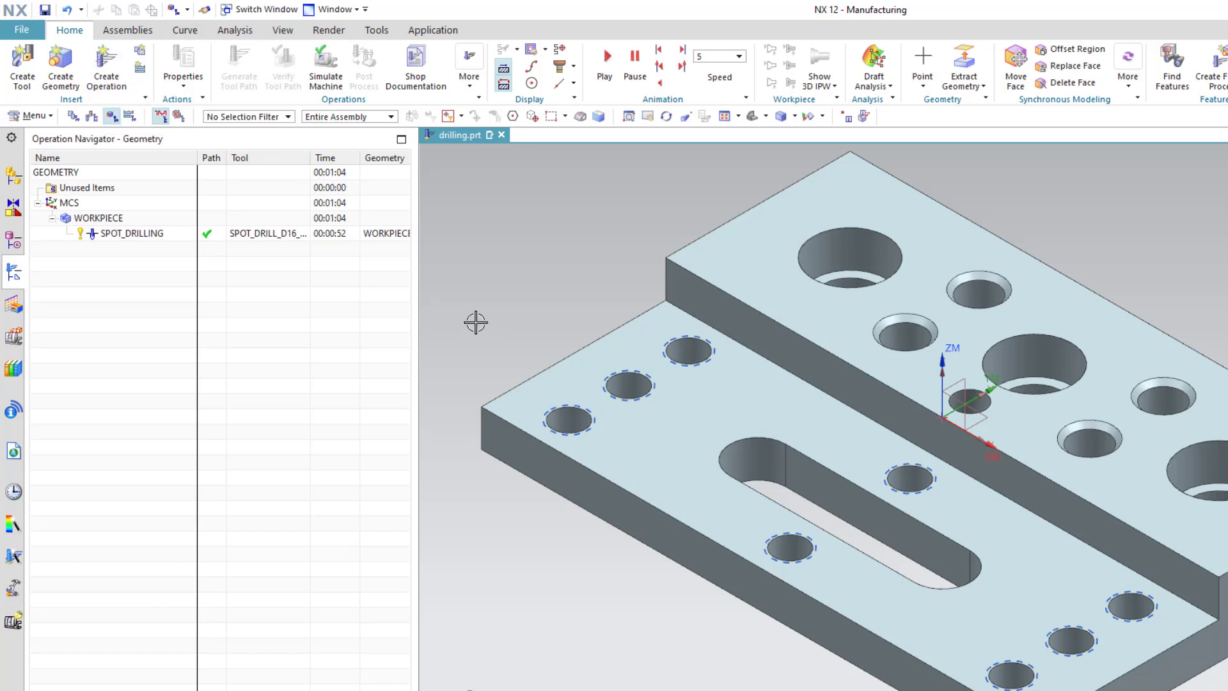
right_click(126, 240)
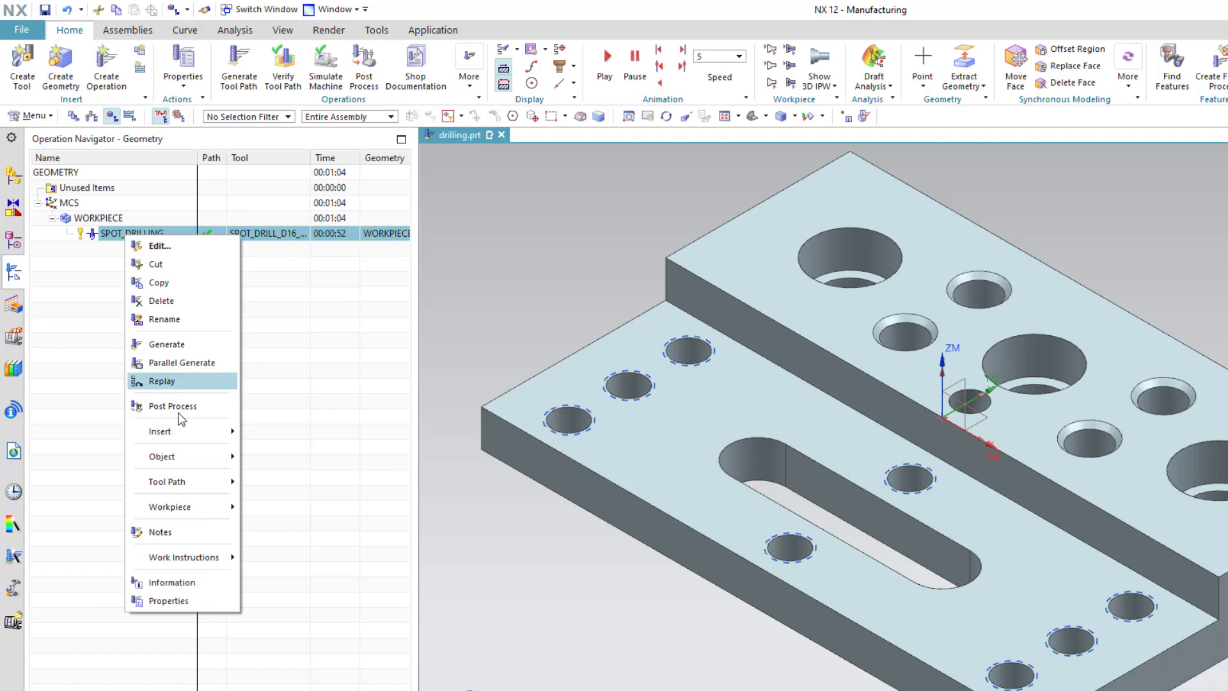
mouse_move(179, 432)
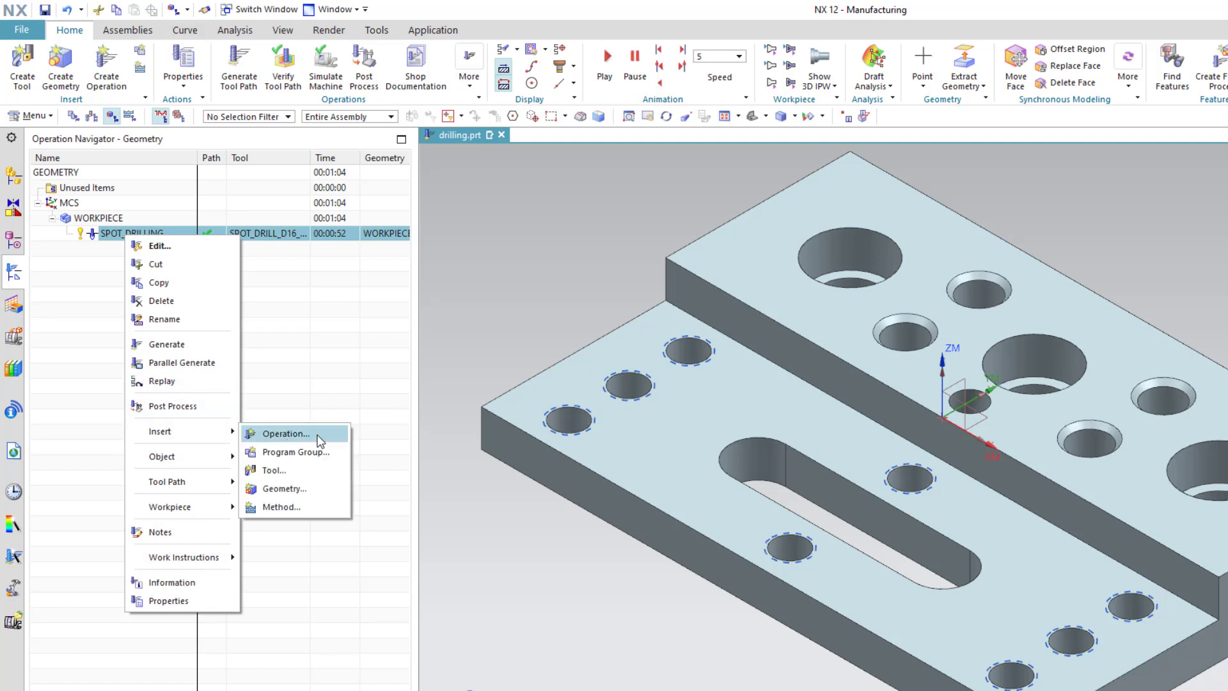
click(286, 434)
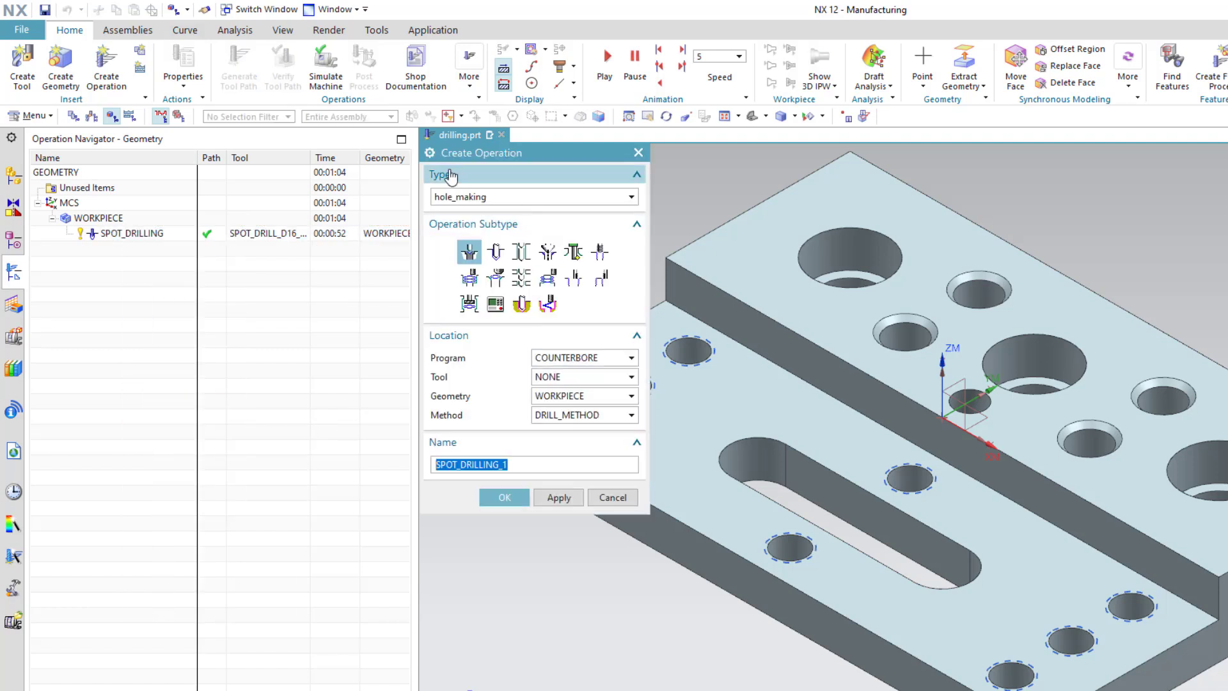
click(613, 497)
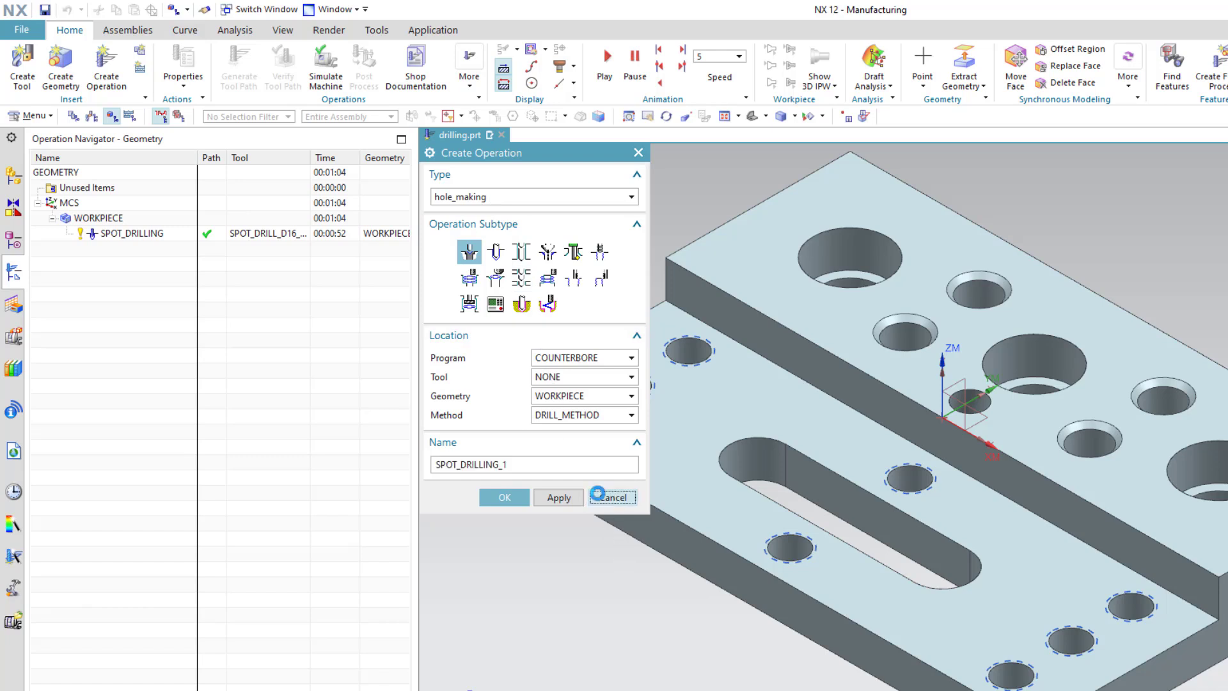
- Start a hole_making operation of the Drilling subtype in program DRILL with the tool STD_DRILL_D30_L100
click(115, 80)
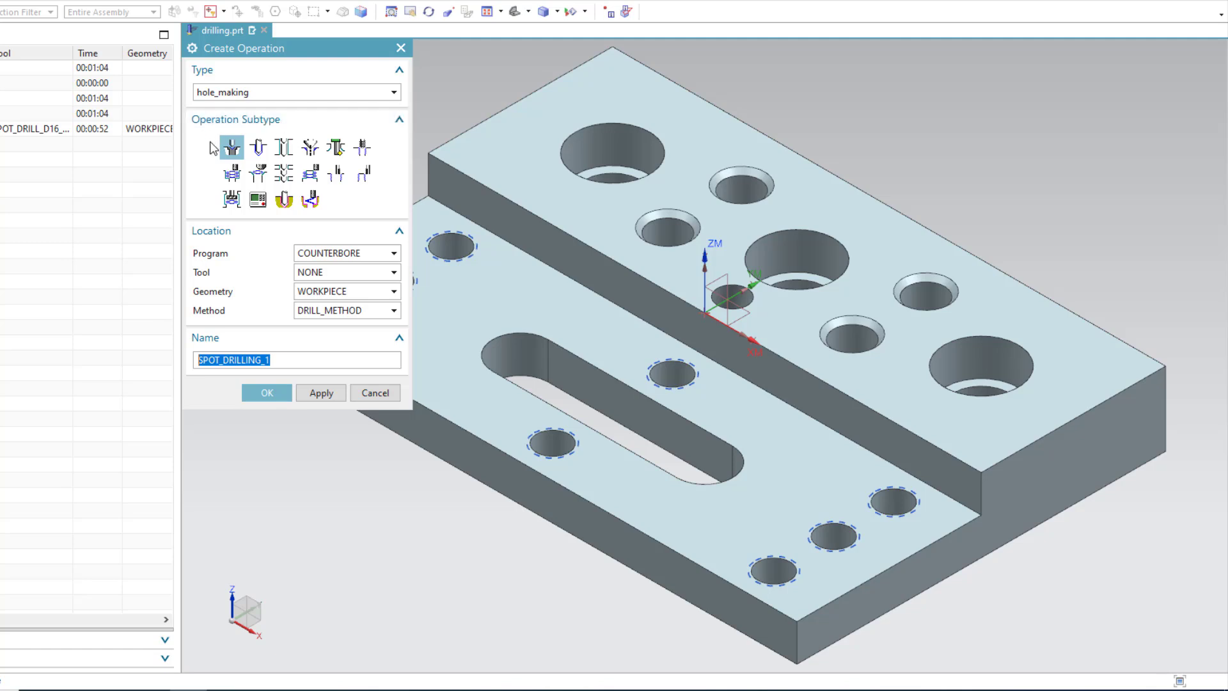
mouse_move(256, 149)
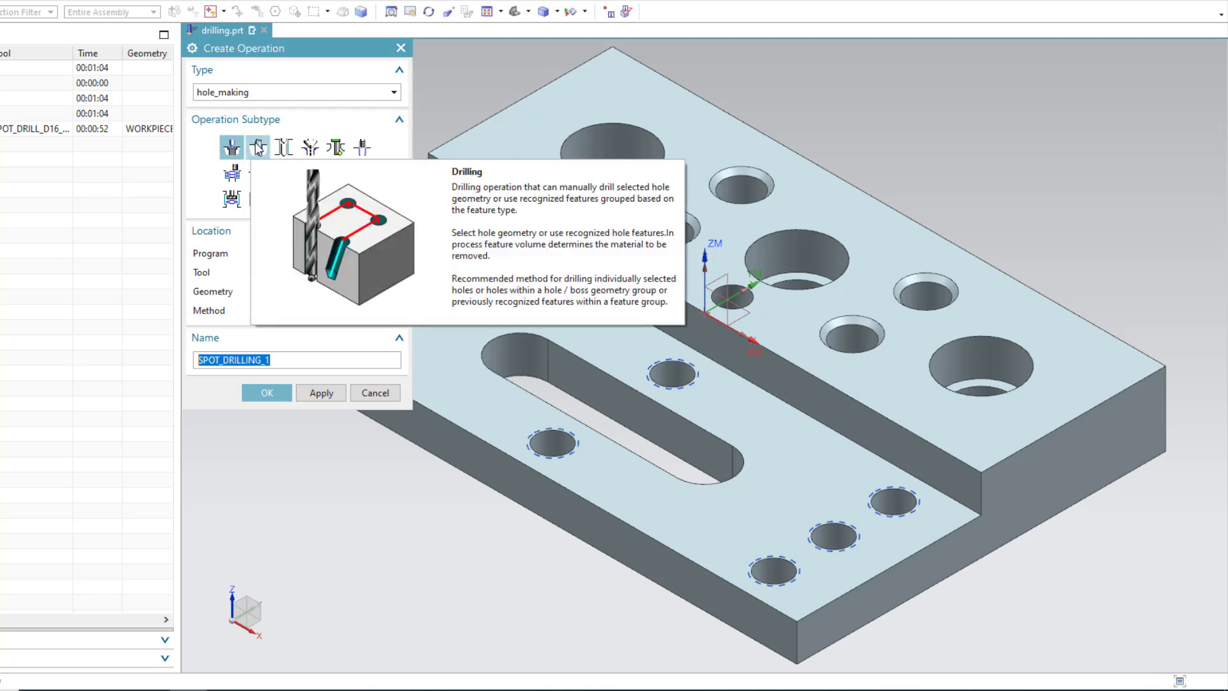
click(258, 149)
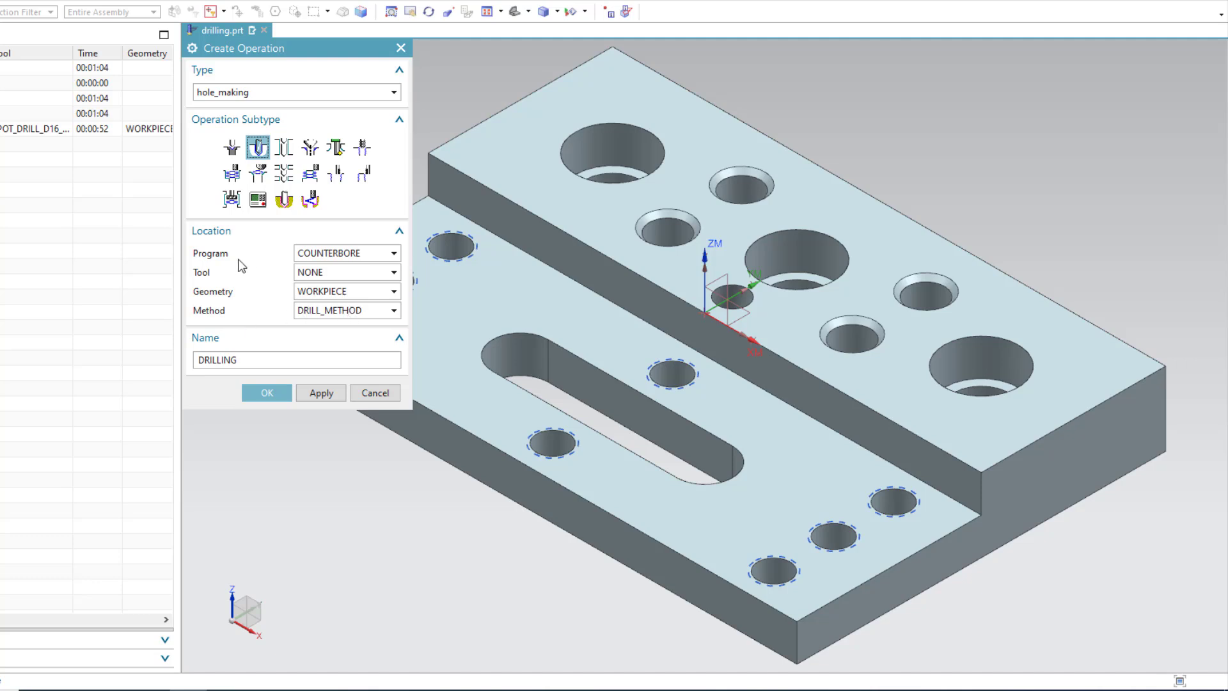
click(394, 253)
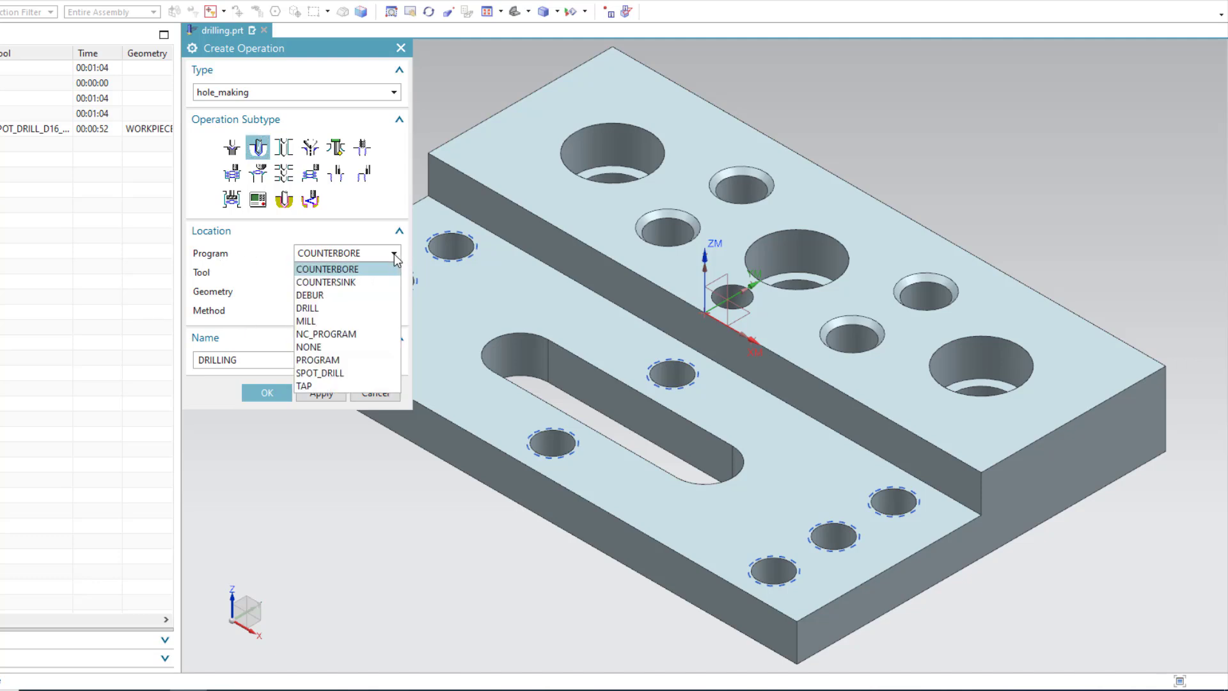
click(332, 309)
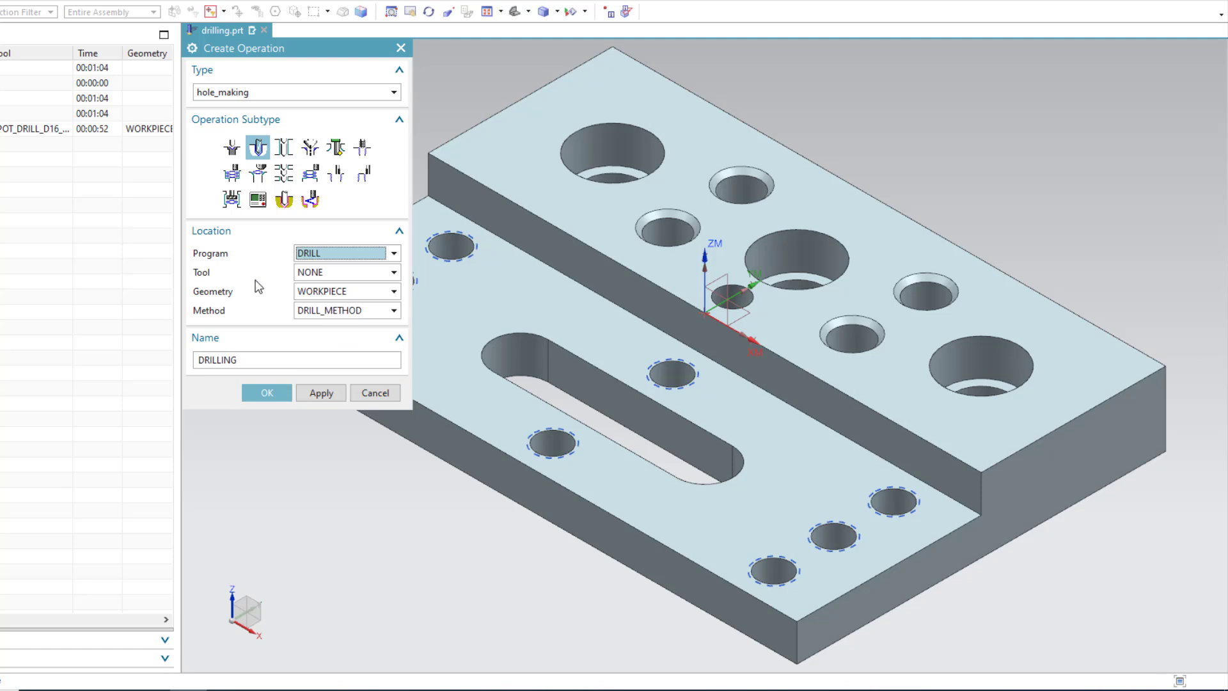
click(349, 273)
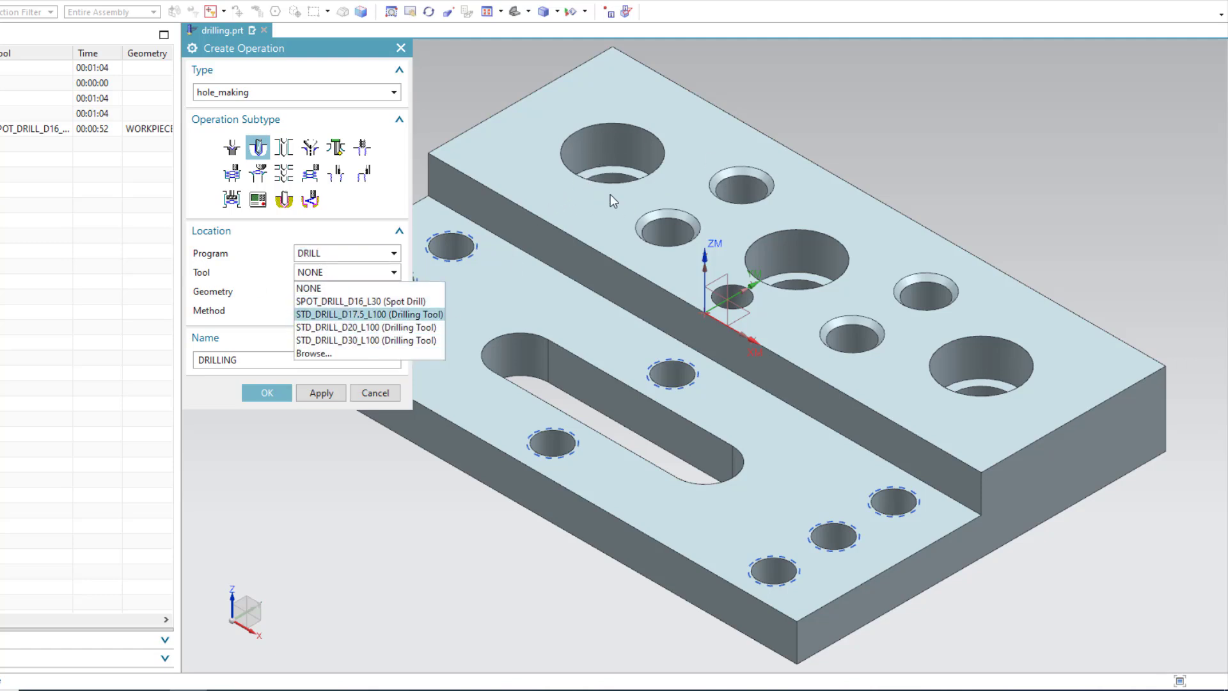
click(324, 341)
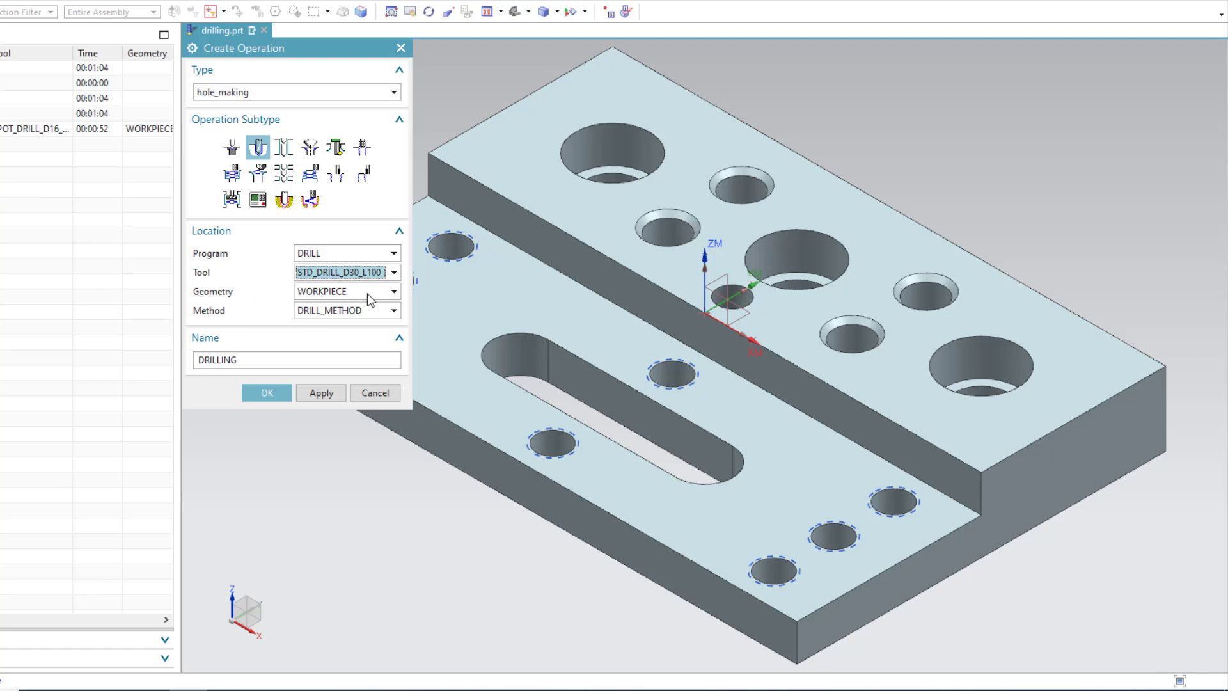
- Keep WORKPIECE as the geometry, name the operation DRILLING_std and create it
click(394, 293)
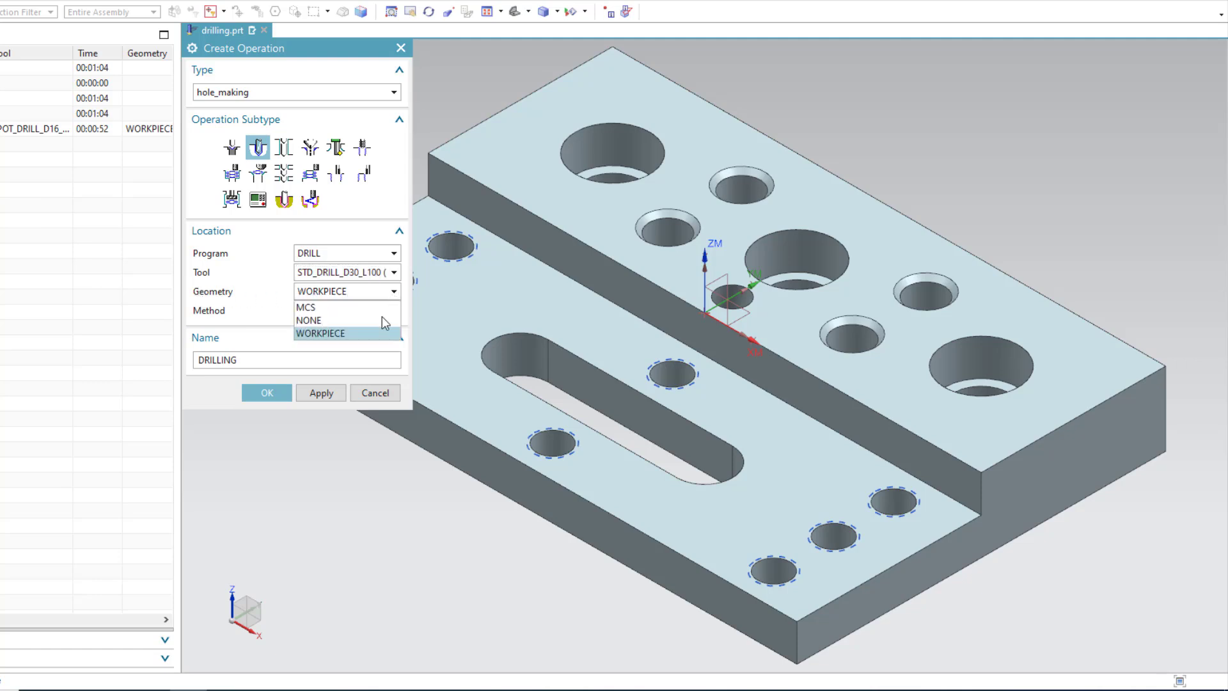
click(260, 293)
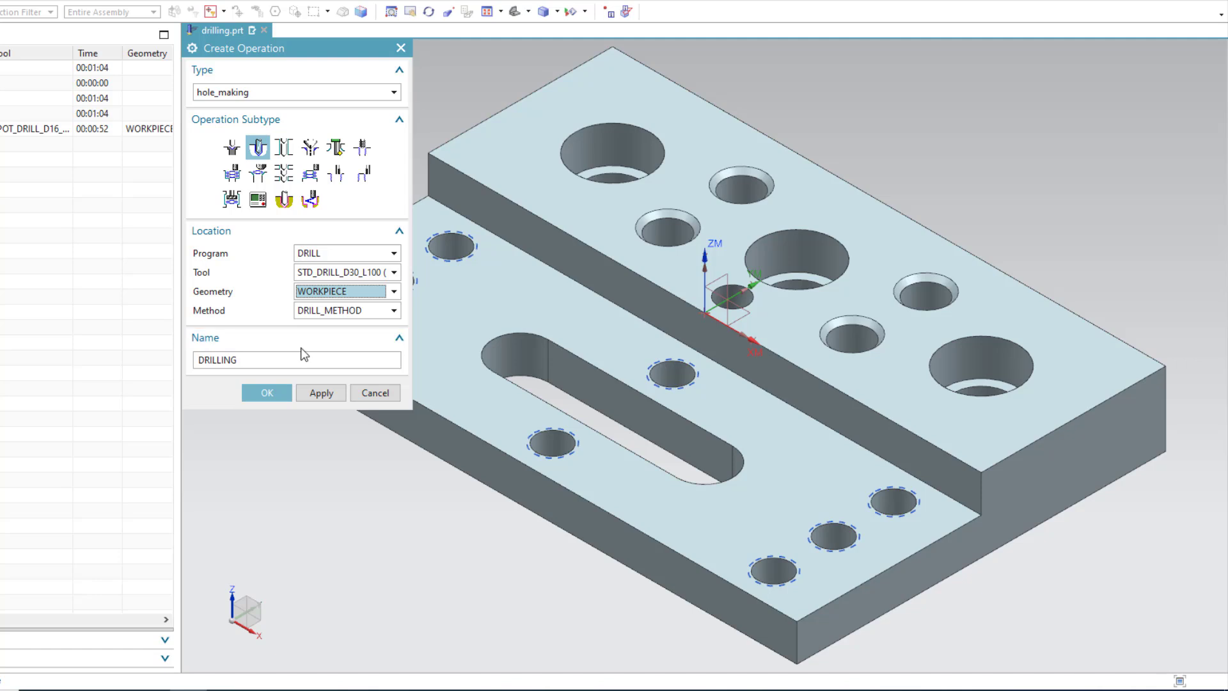
click(245, 359)
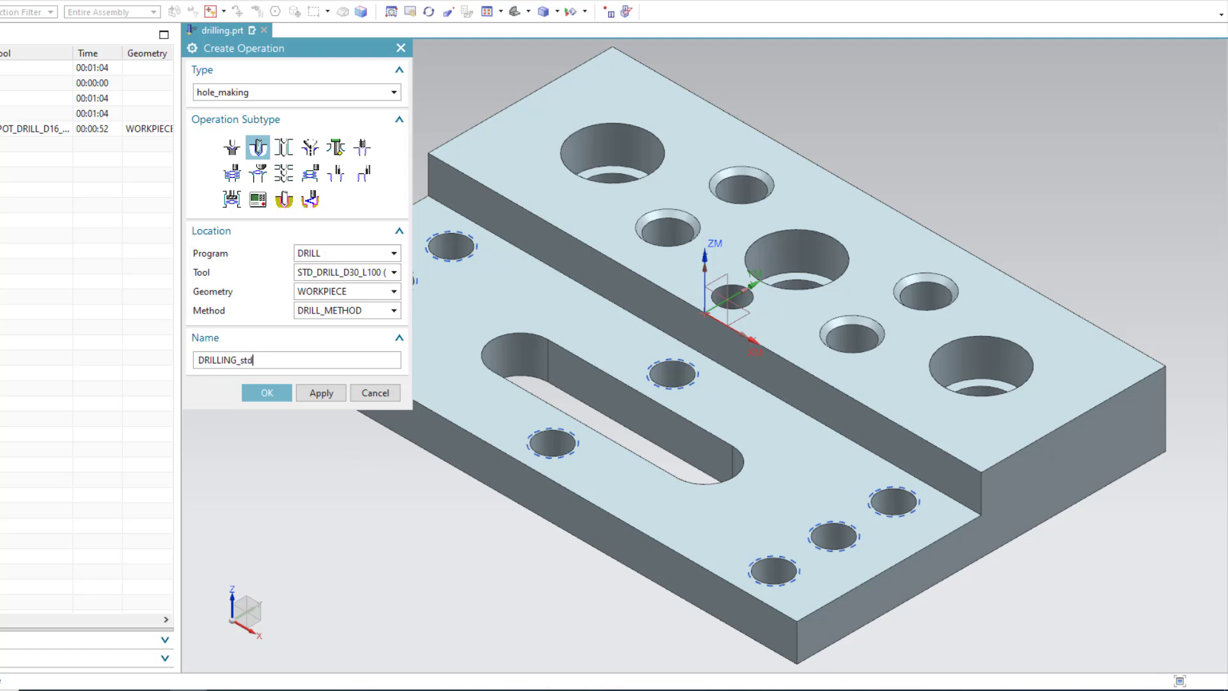
click(271, 391)
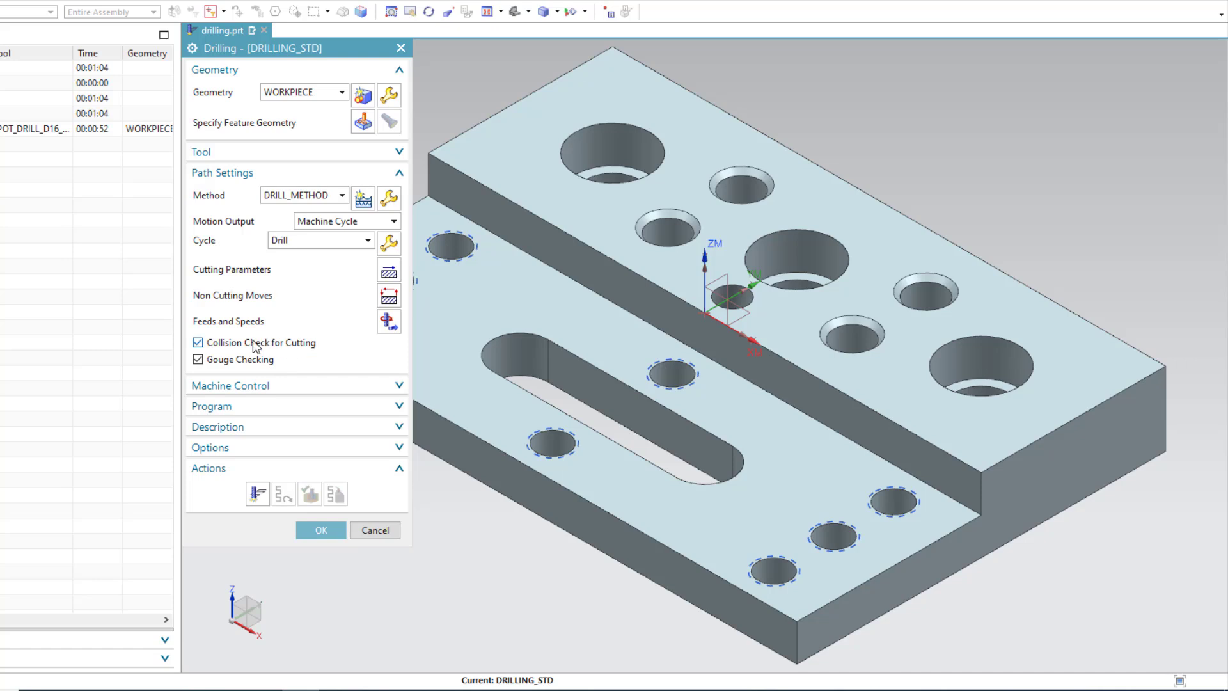
- Specify the recognized features STEP2HOLE_11 to STEP2HOLE_13 as the feature geometry, and select all three holes in the list
click(357, 126)
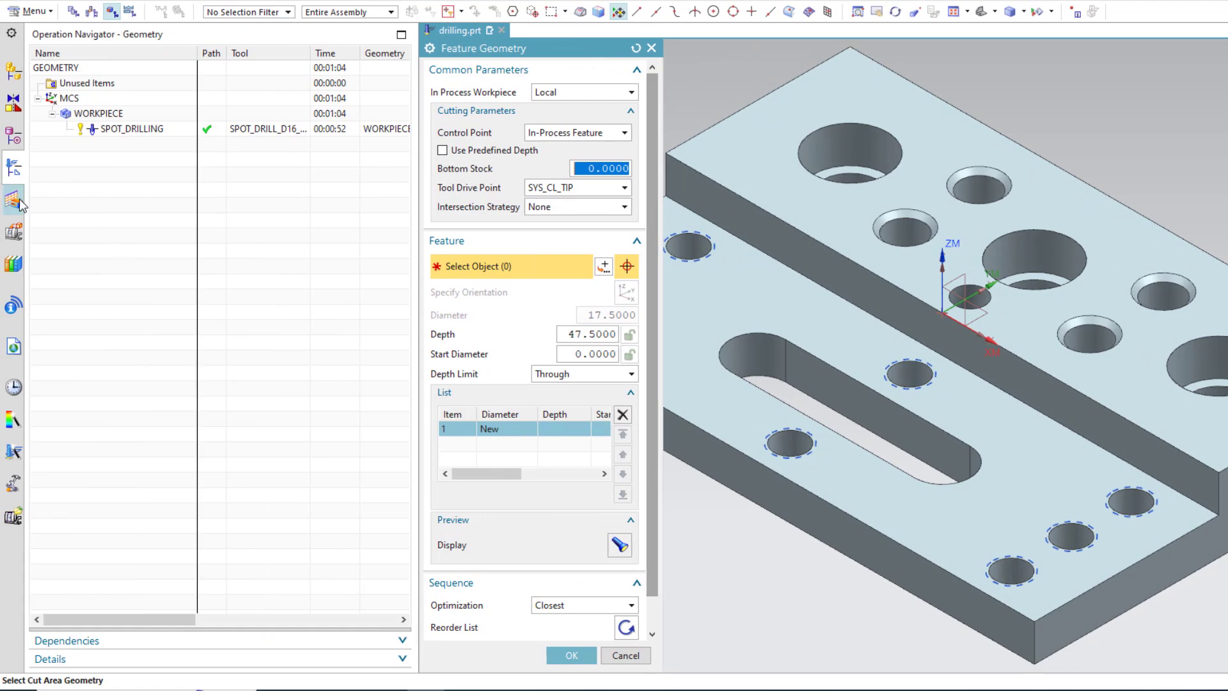
click(13, 201)
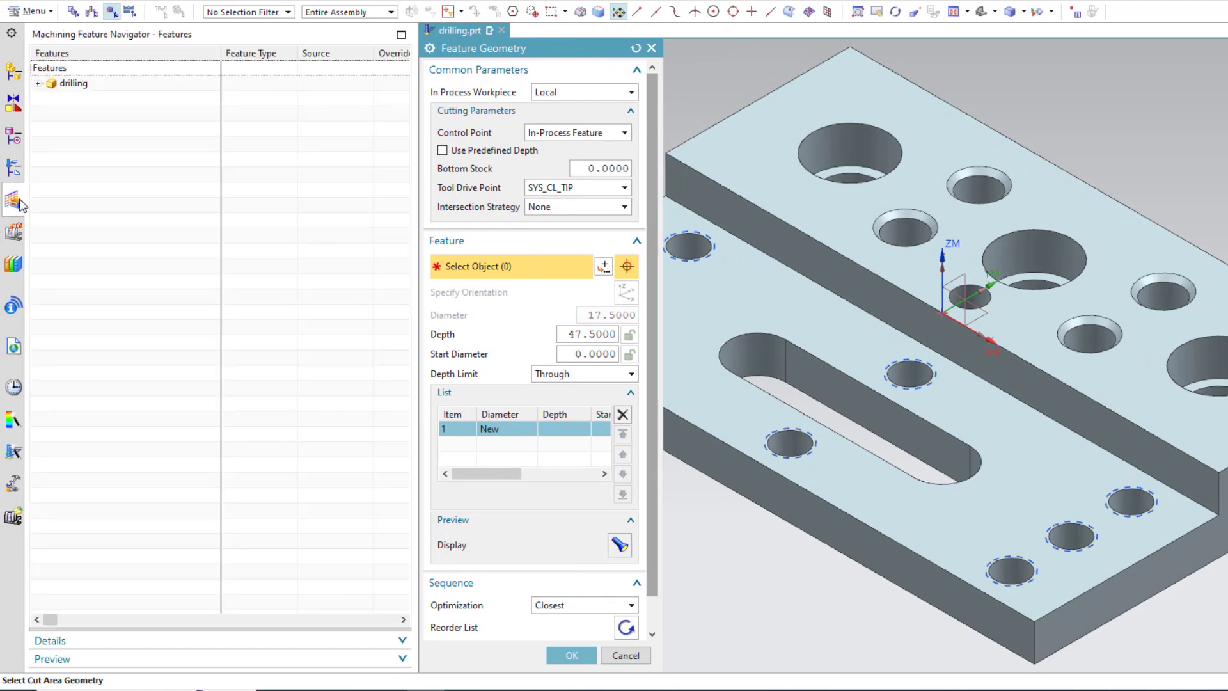
click(37, 83)
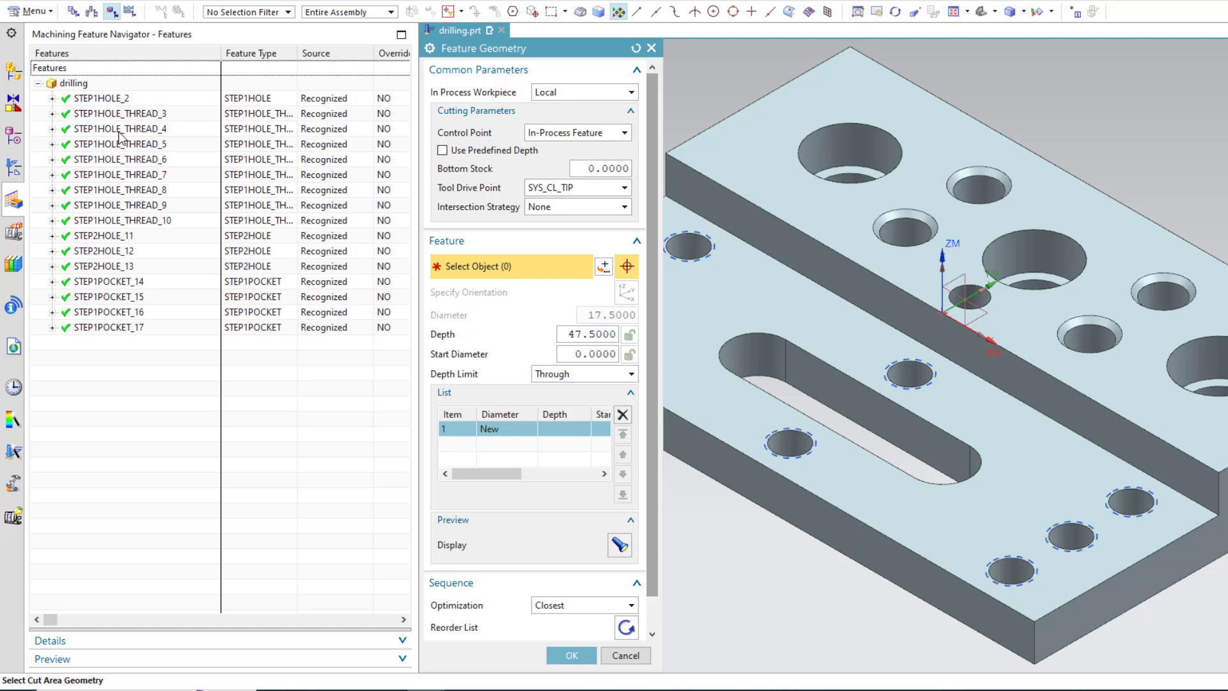
click(128, 236)
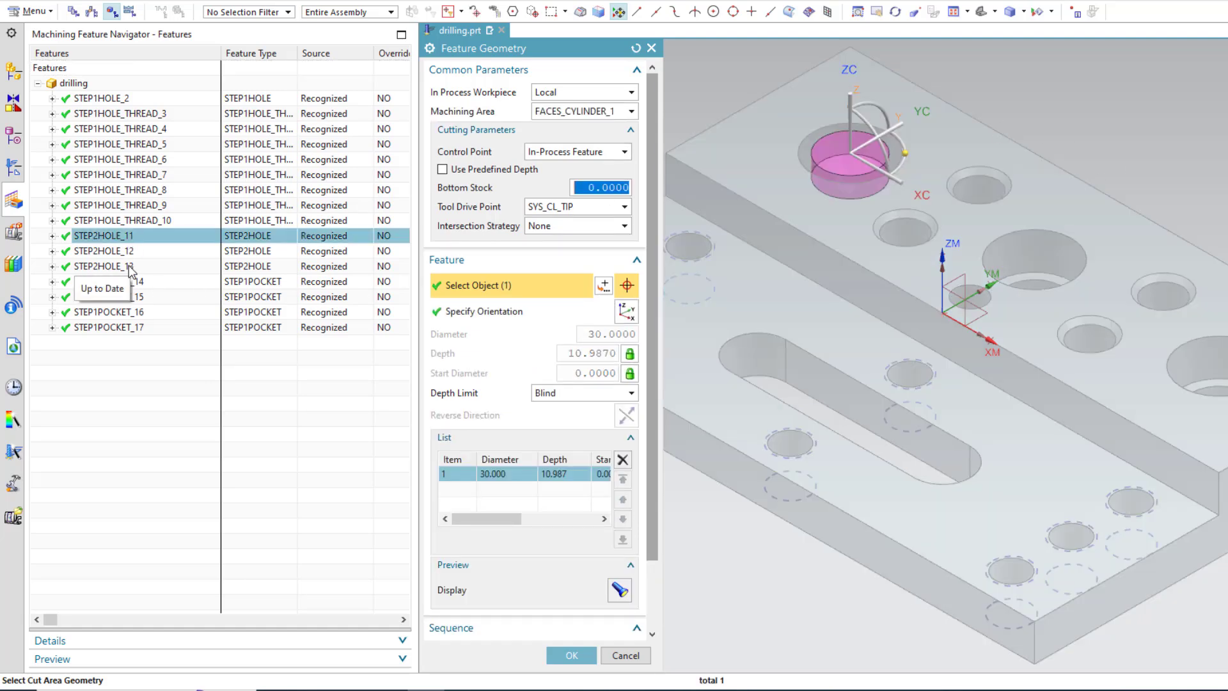
shift+click(130, 266)
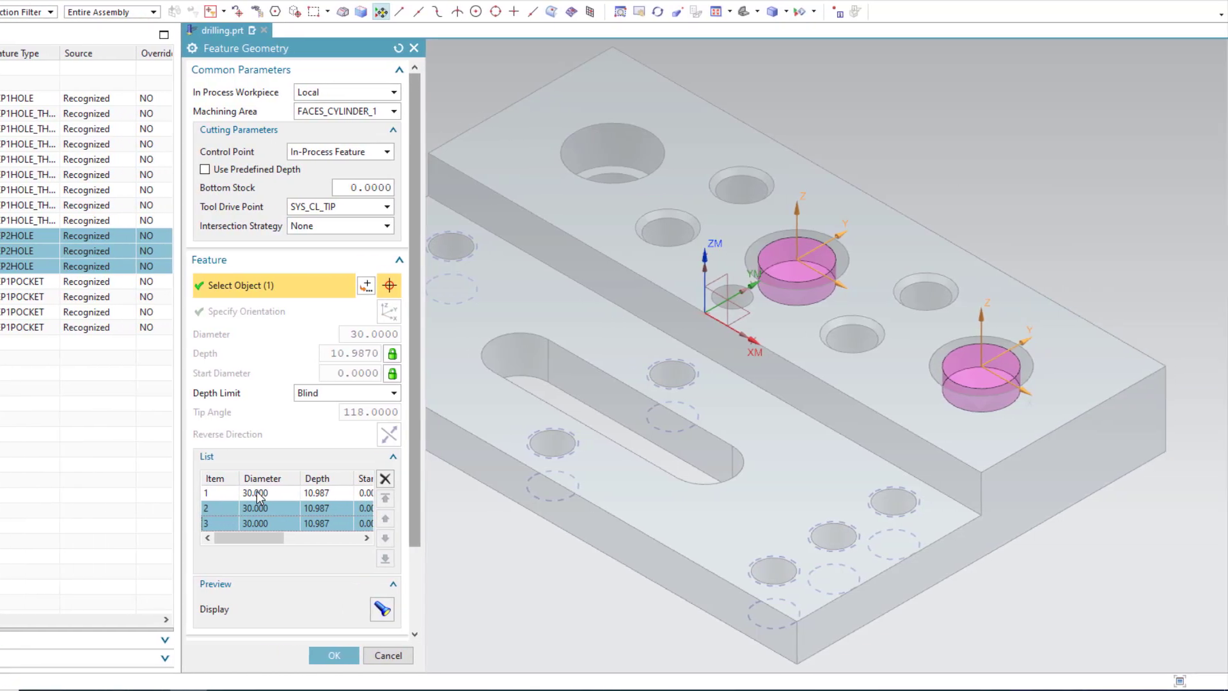
shift+click(257, 494)
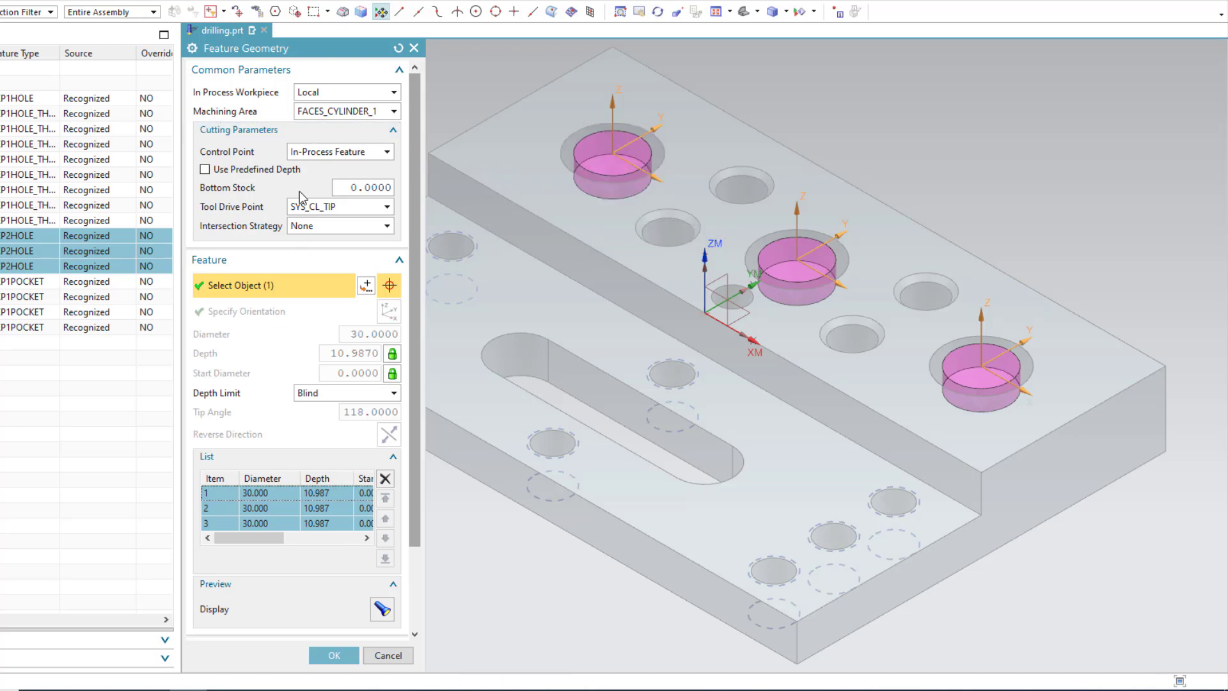
- Try FACES_CYLINDER_2 as the machining area of the three holes and check it in the front view
click(396, 111)
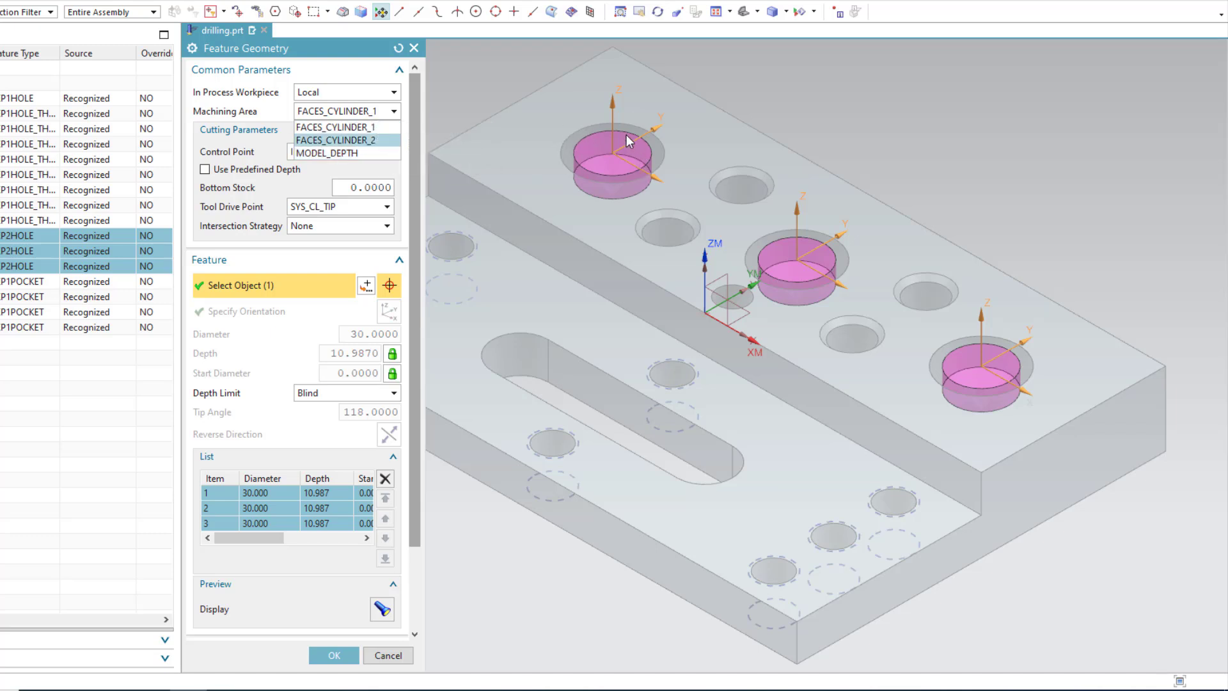
click(377, 142)
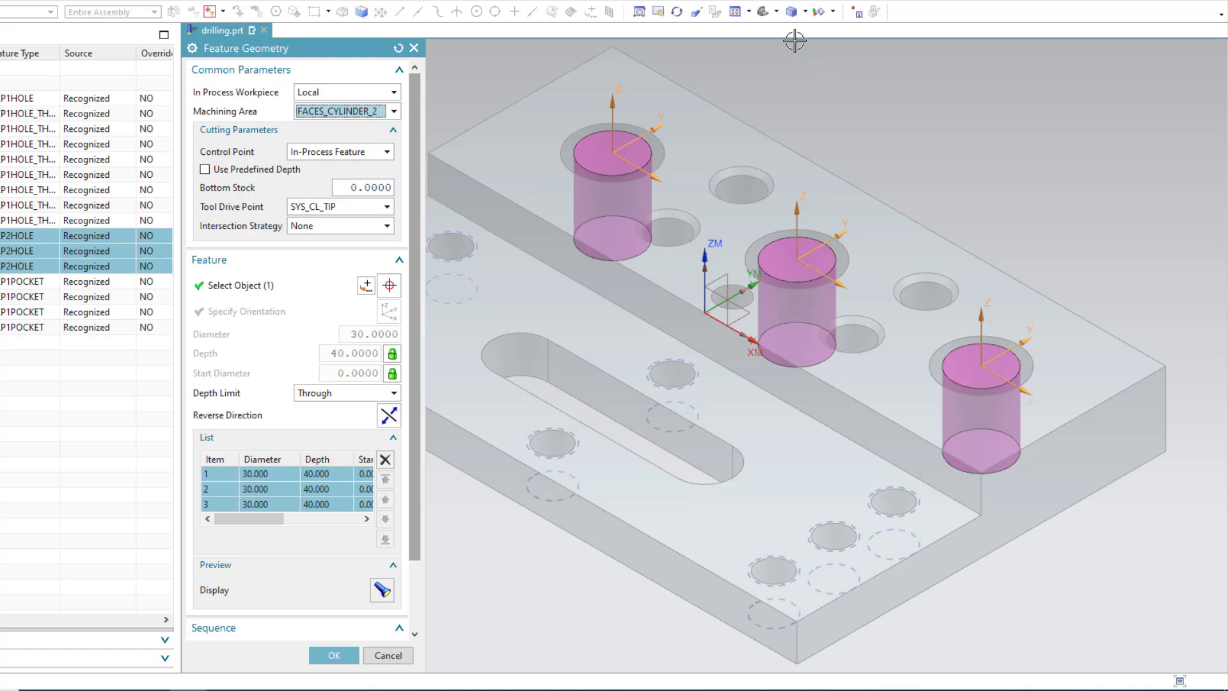
click(776, 11)
click(791, 56)
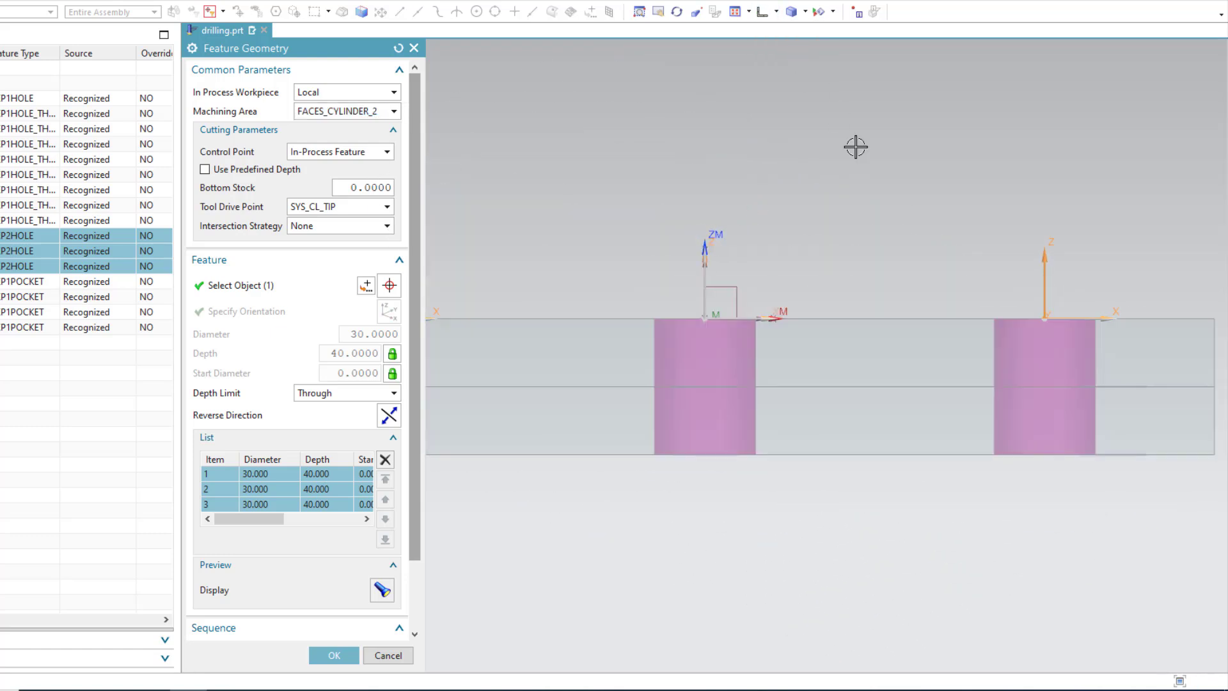
- Set the three holes' machining area to MODEL_DEPTH and keep the in-process workpiece on Local
click(347, 113)
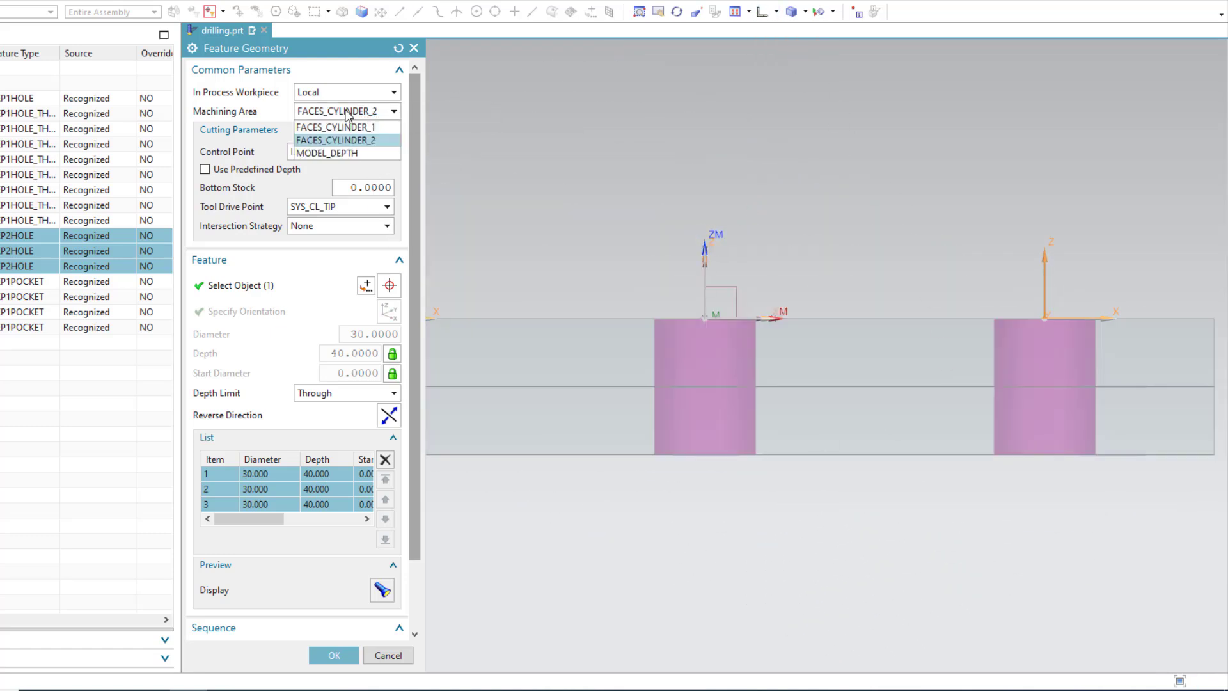
click(349, 155)
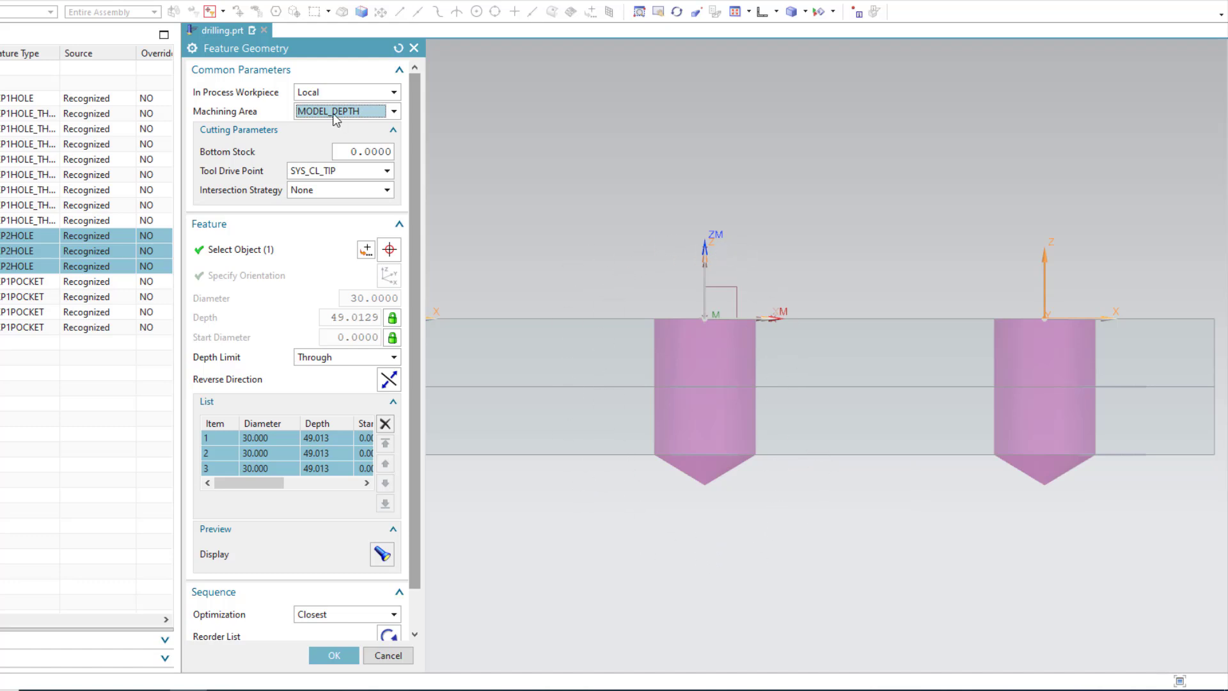
click(338, 116)
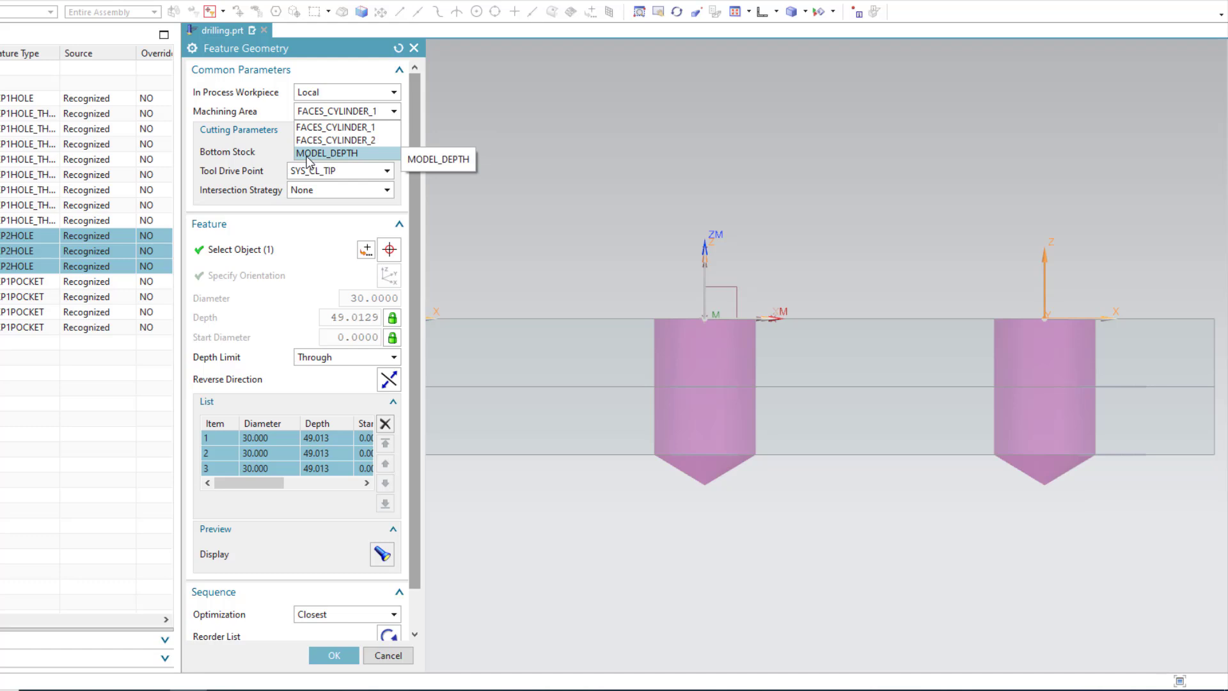
click(345, 153)
scroll(886, 282, down, 2)
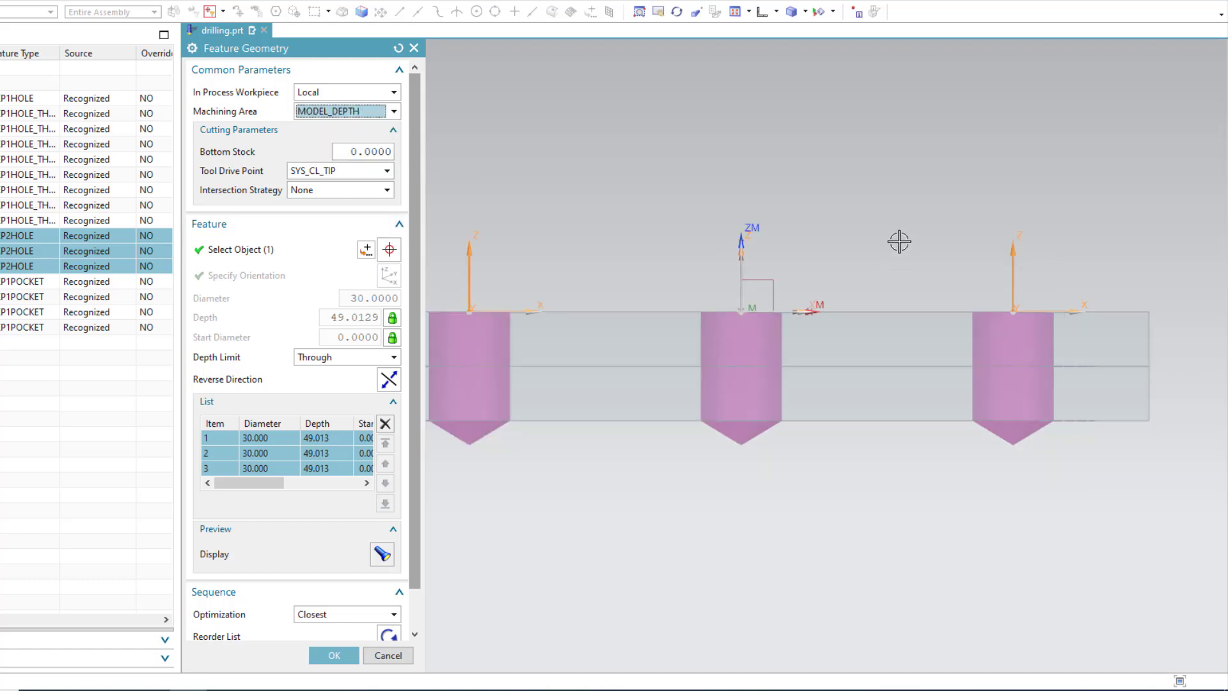
middle_drag(900, 242, 891, 257)
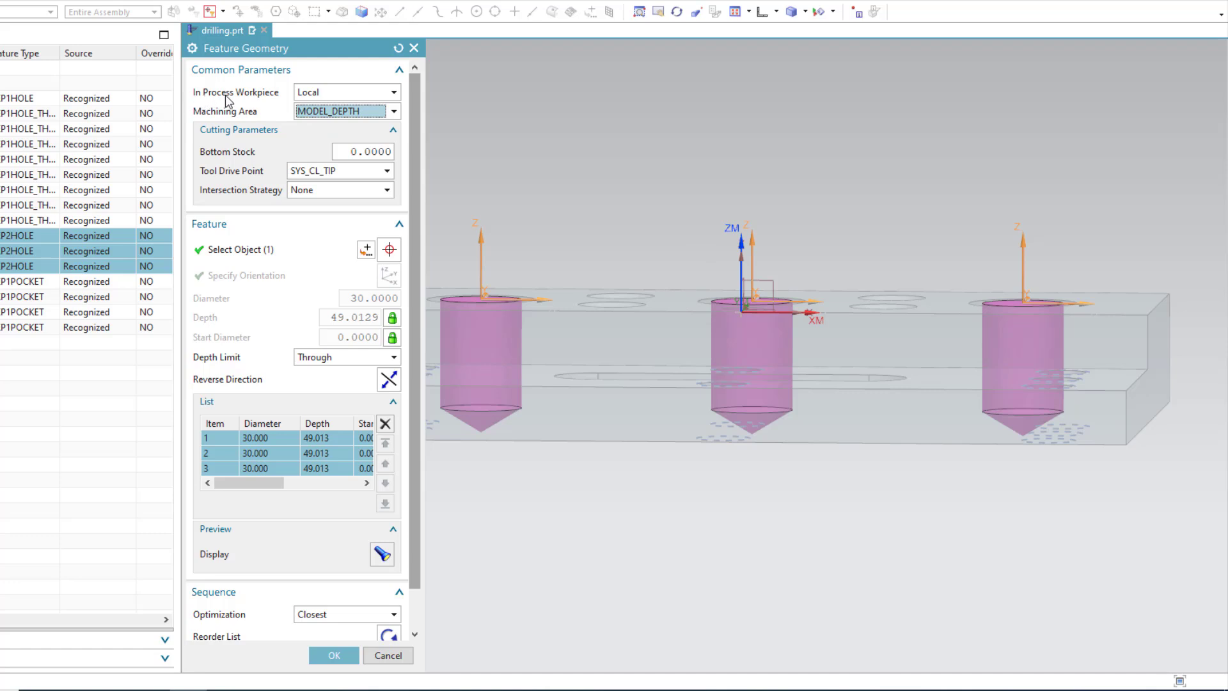
click(333, 93)
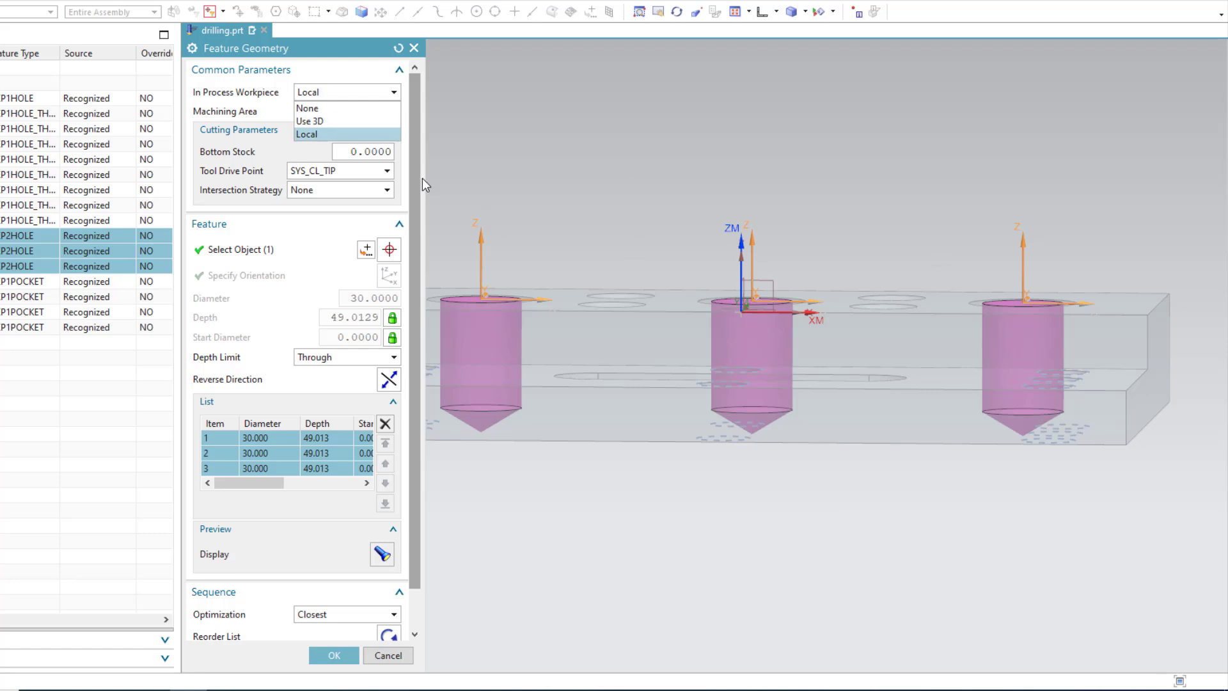
click(324, 132)
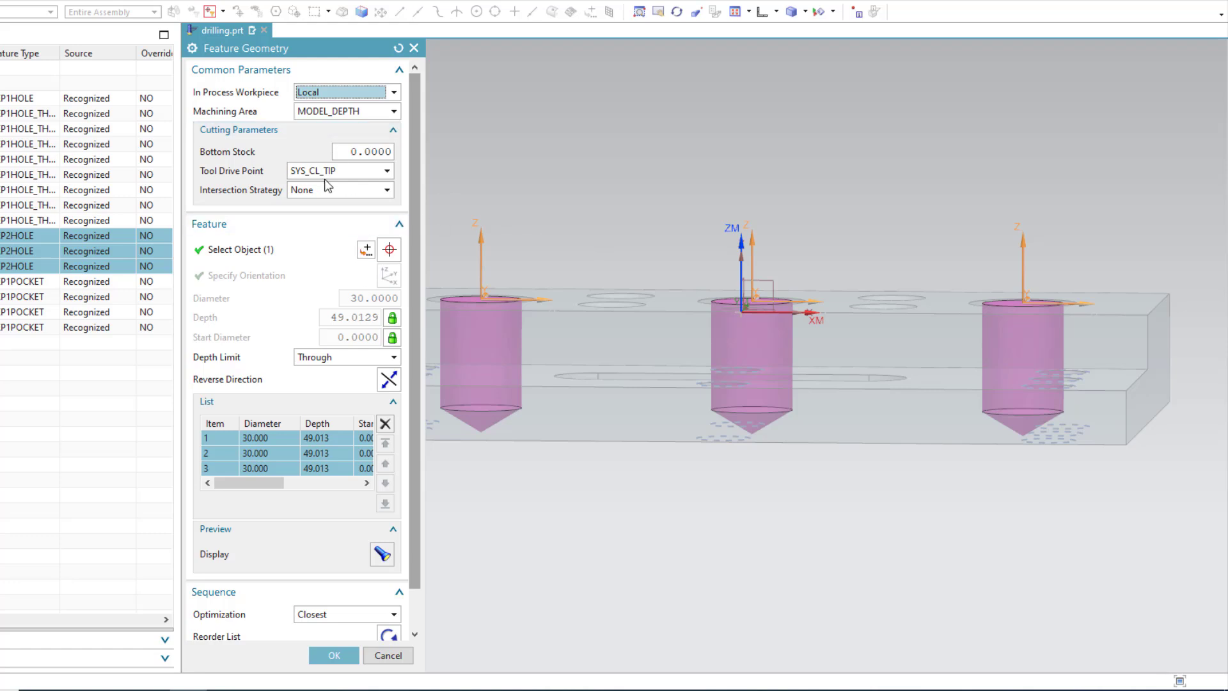
- Accept the feature geometry and generate the tool path of the DRILLING_STD operation
click(334, 655)
click(259, 499)
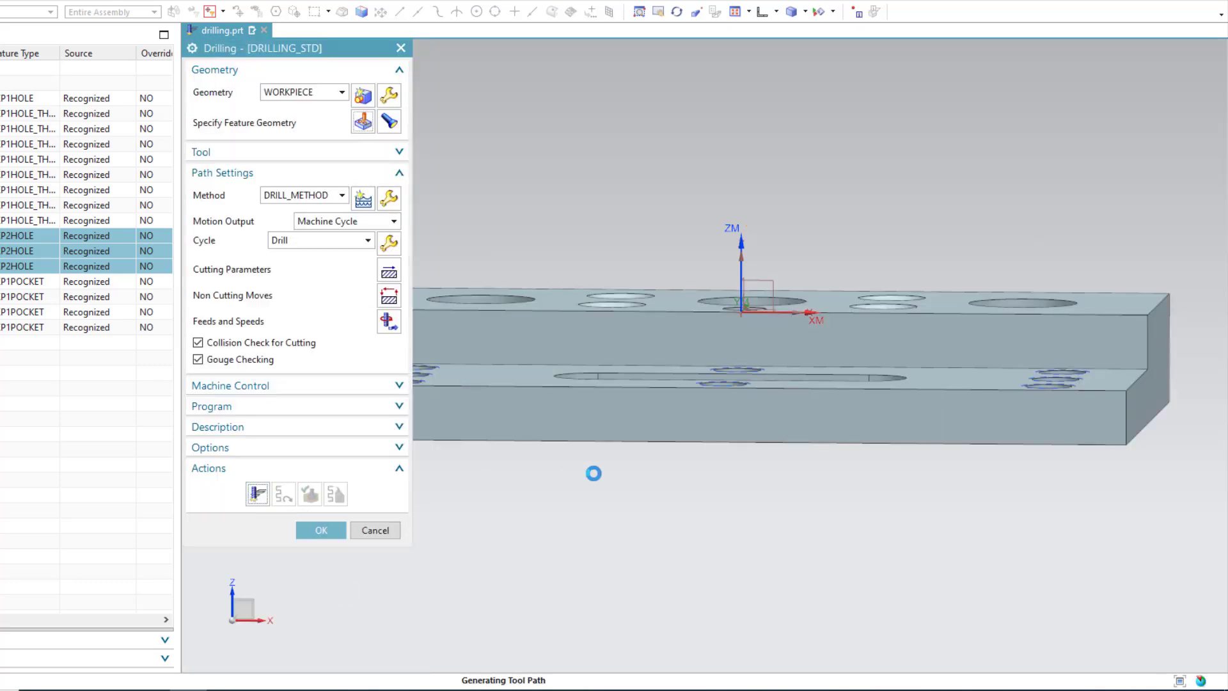
middle_drag(776, 403, 616, 356)
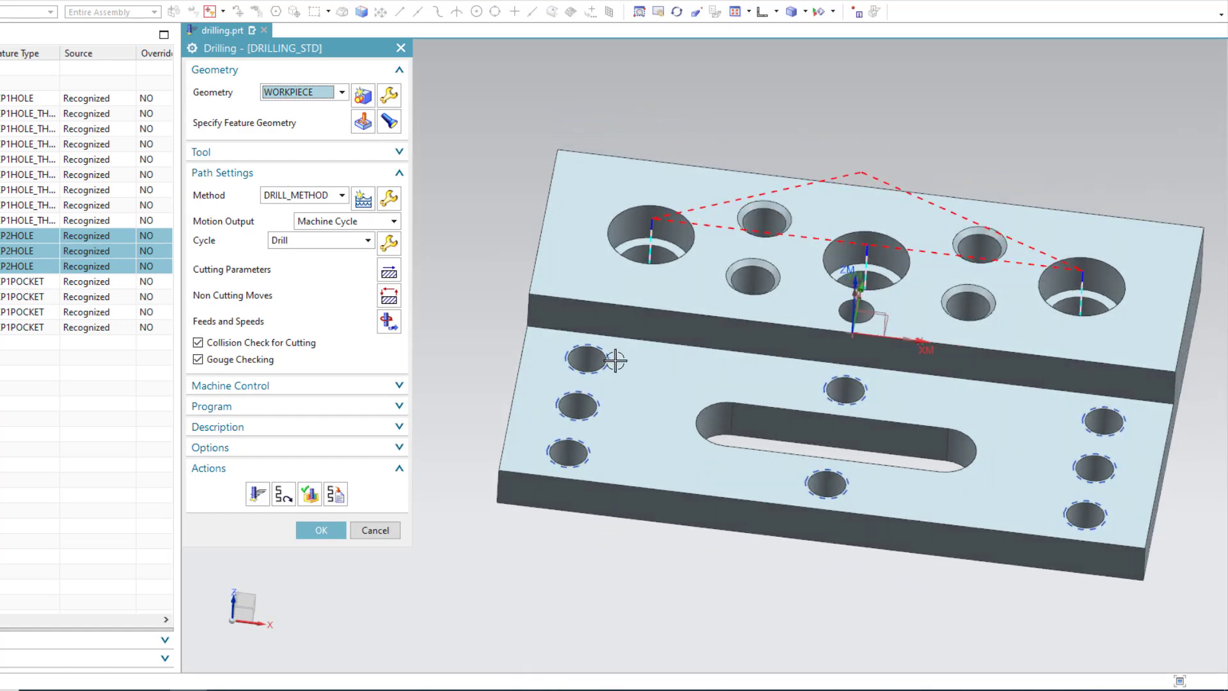
- Verify the tool path with a 3D Dynamic simulation at animation speed 2, and inspect the three drilled counterbore holes
click(321, 530)
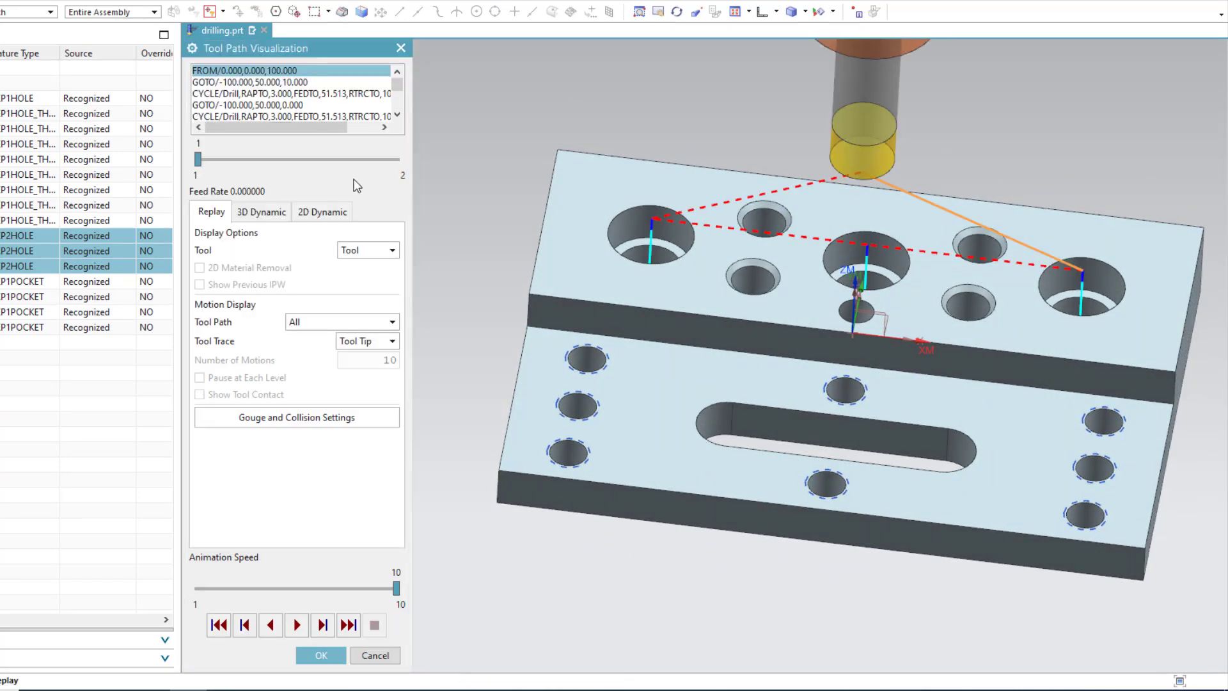
click(261, 211)
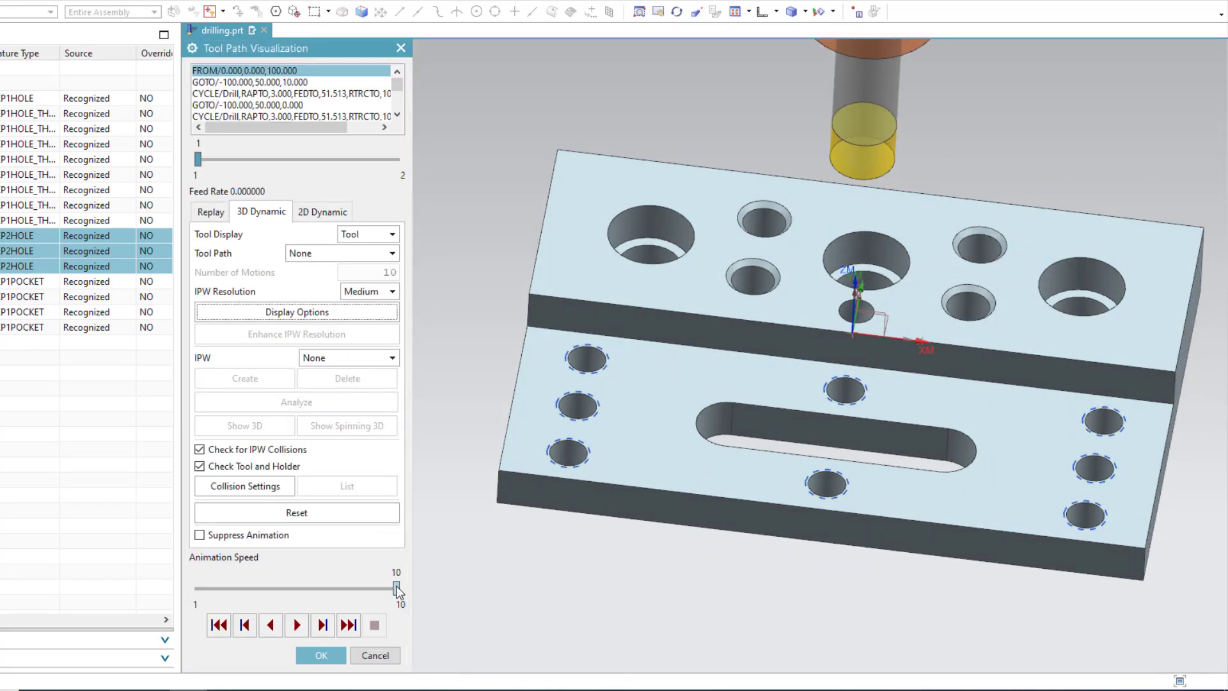
drag(397, 590, 219, 589)
click(298, 630)
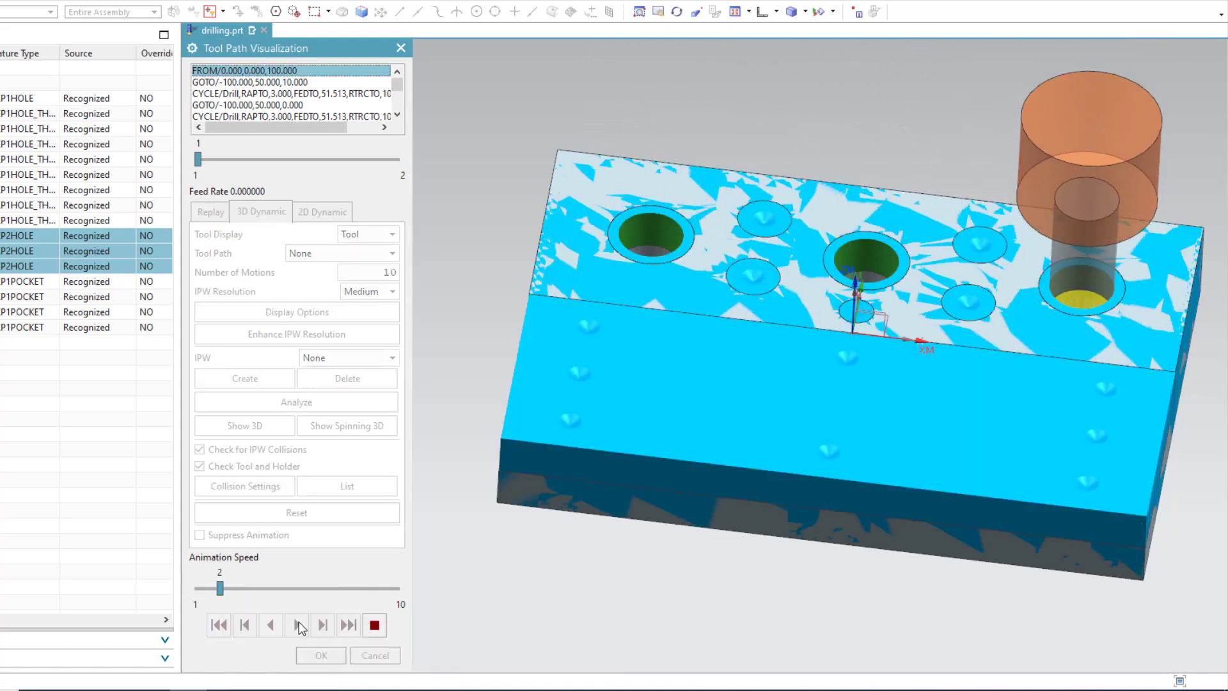
middle_drag(1019, 274, 1114, 218)
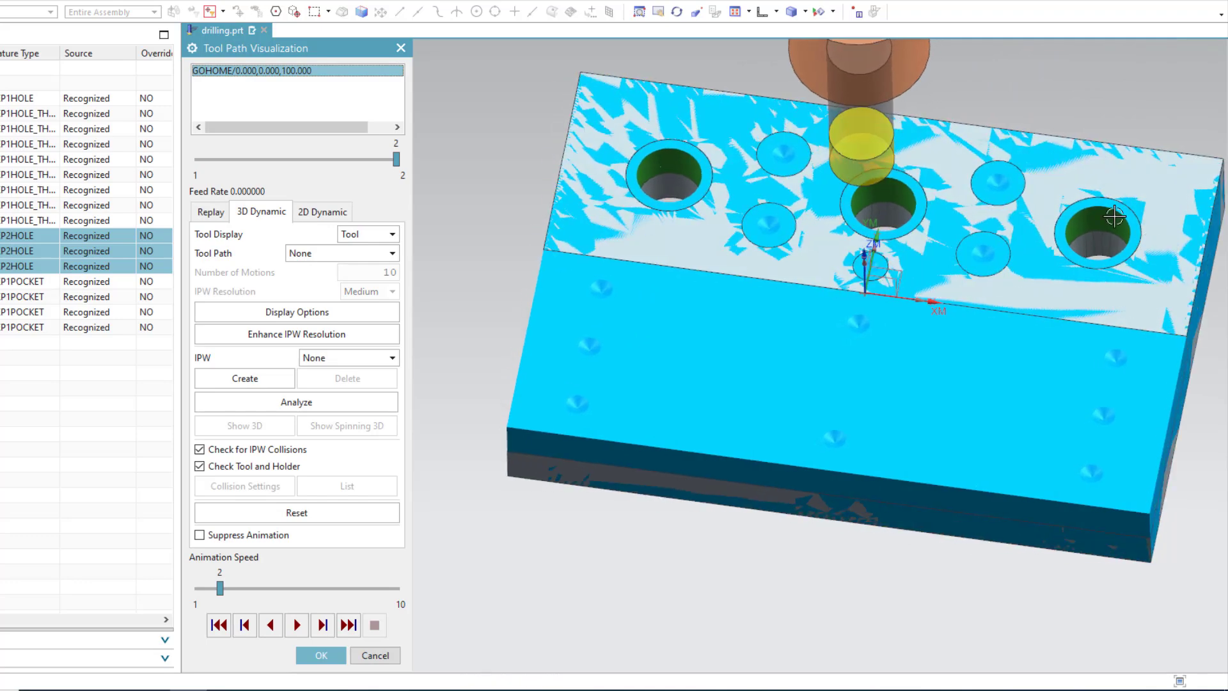
scroll(1114, 217, down, 5)
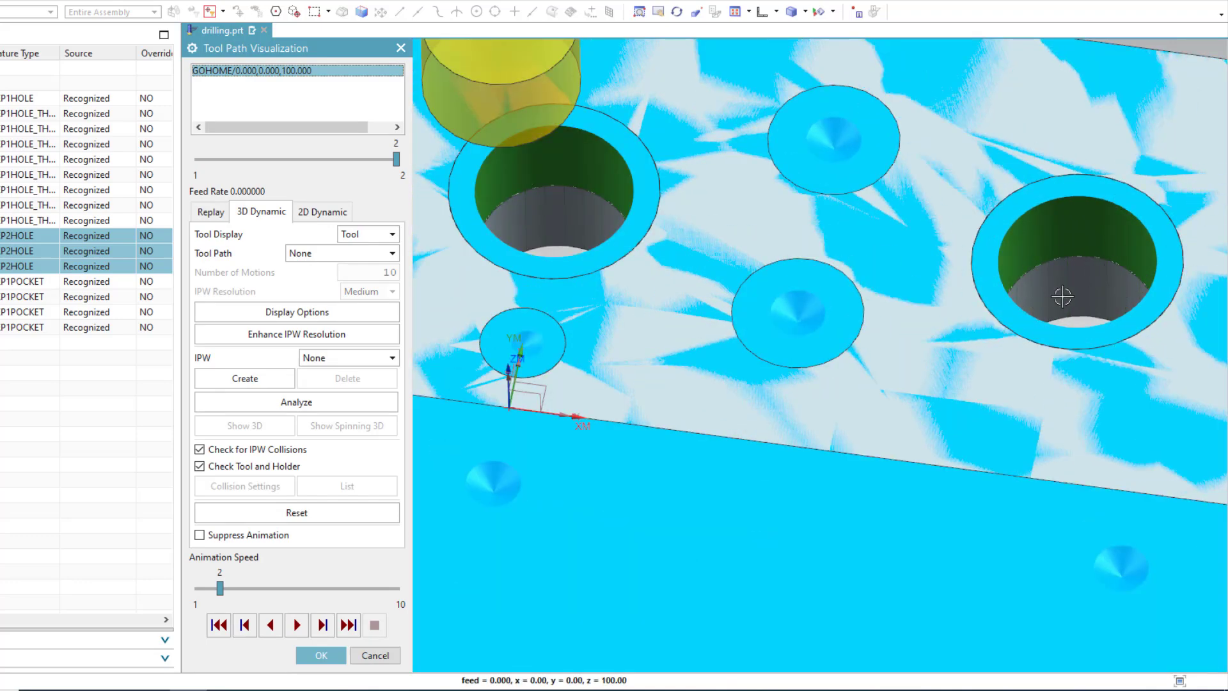
scroll(1165, 345, up, 4)
middle_drag(597, 369, 585, 329)
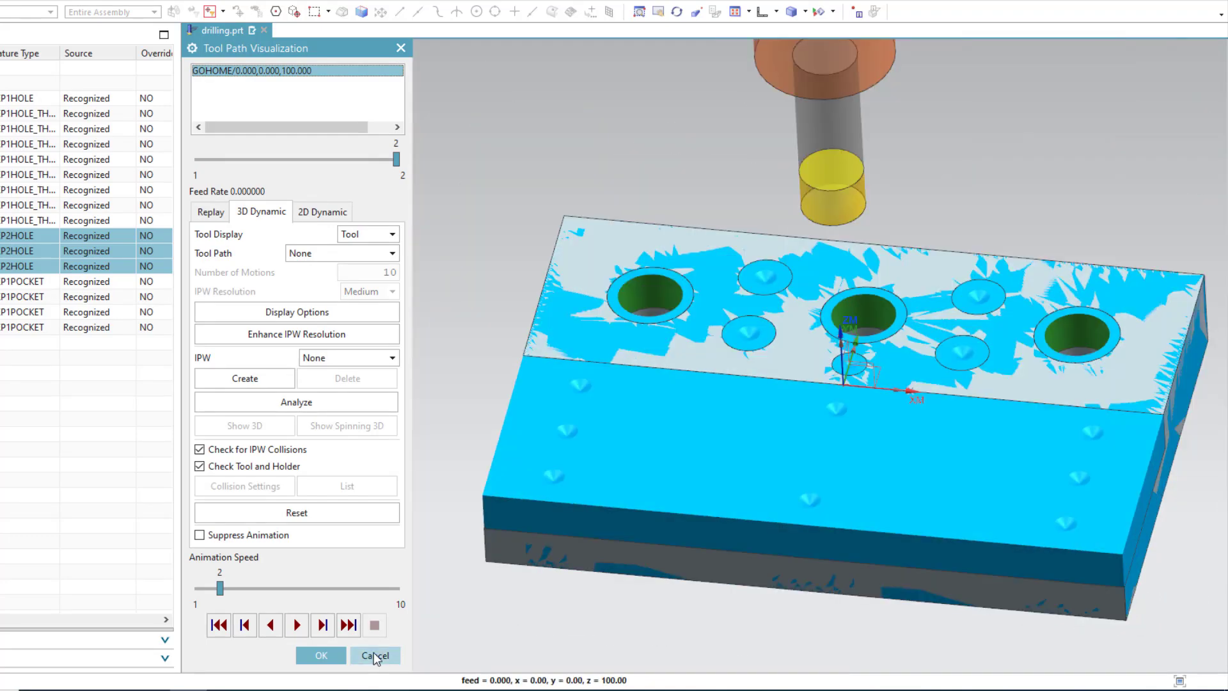
- Close the simulation, reopen the feature geometry, and try a Blind depth limit with a user-defined depth of 25 on the first hole
click(375, 657)
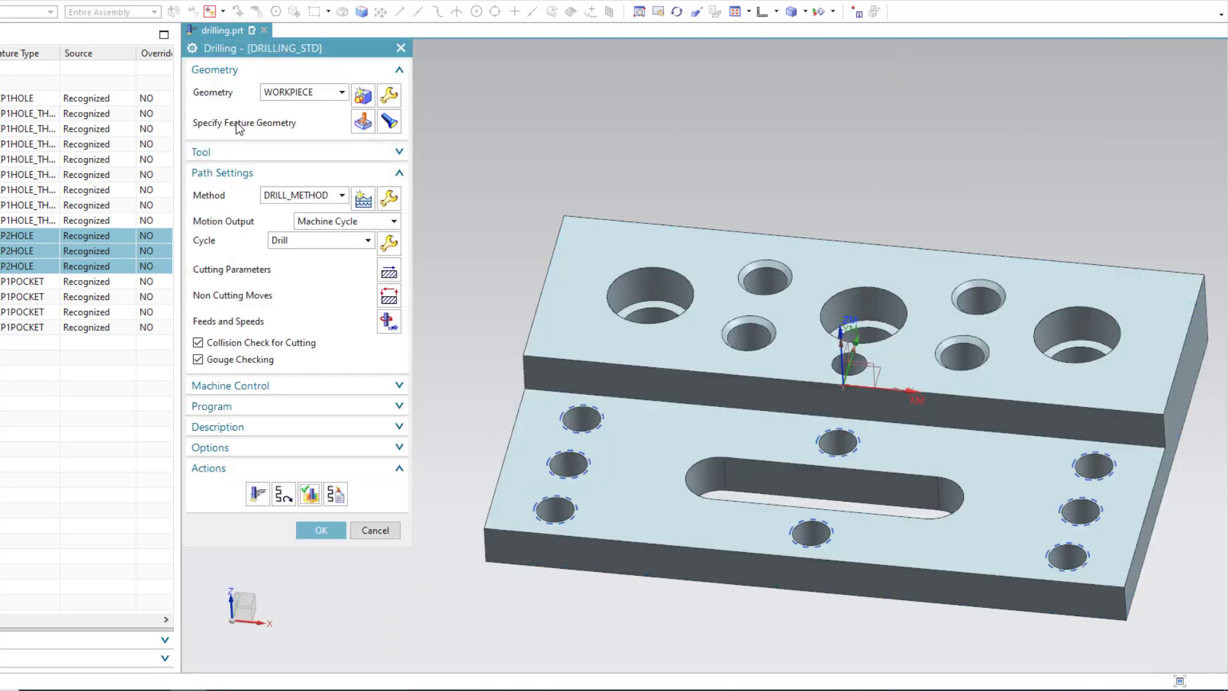
click(362, 121)
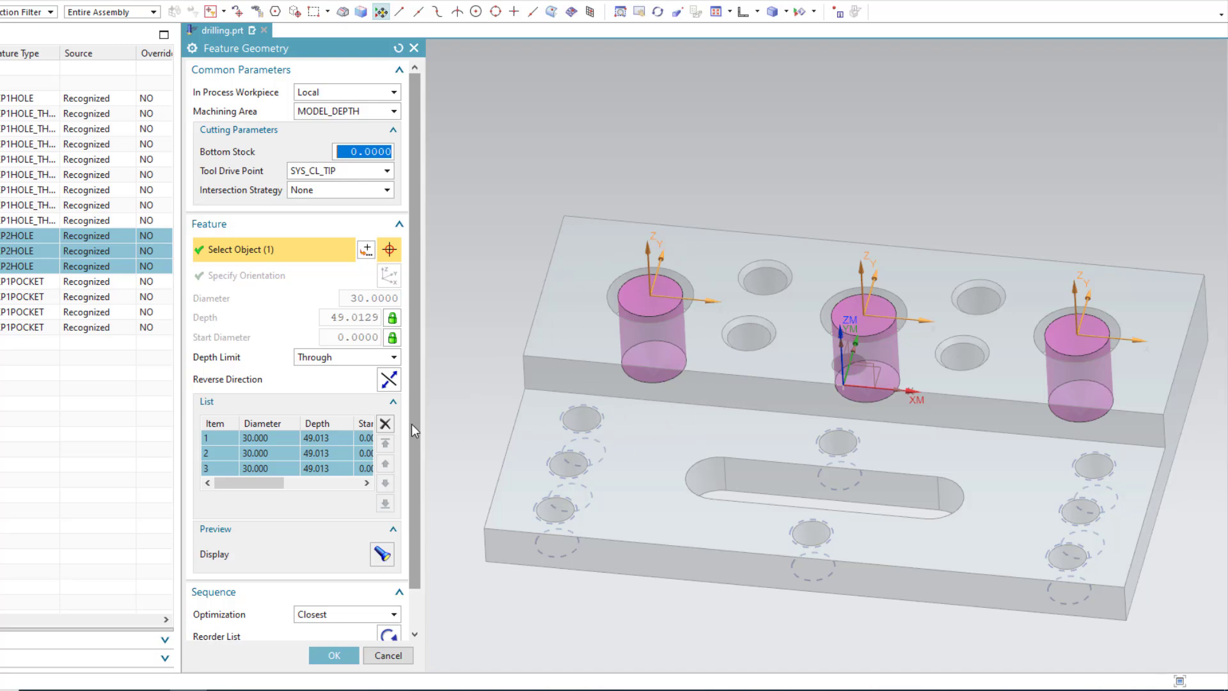
click(267, 437)
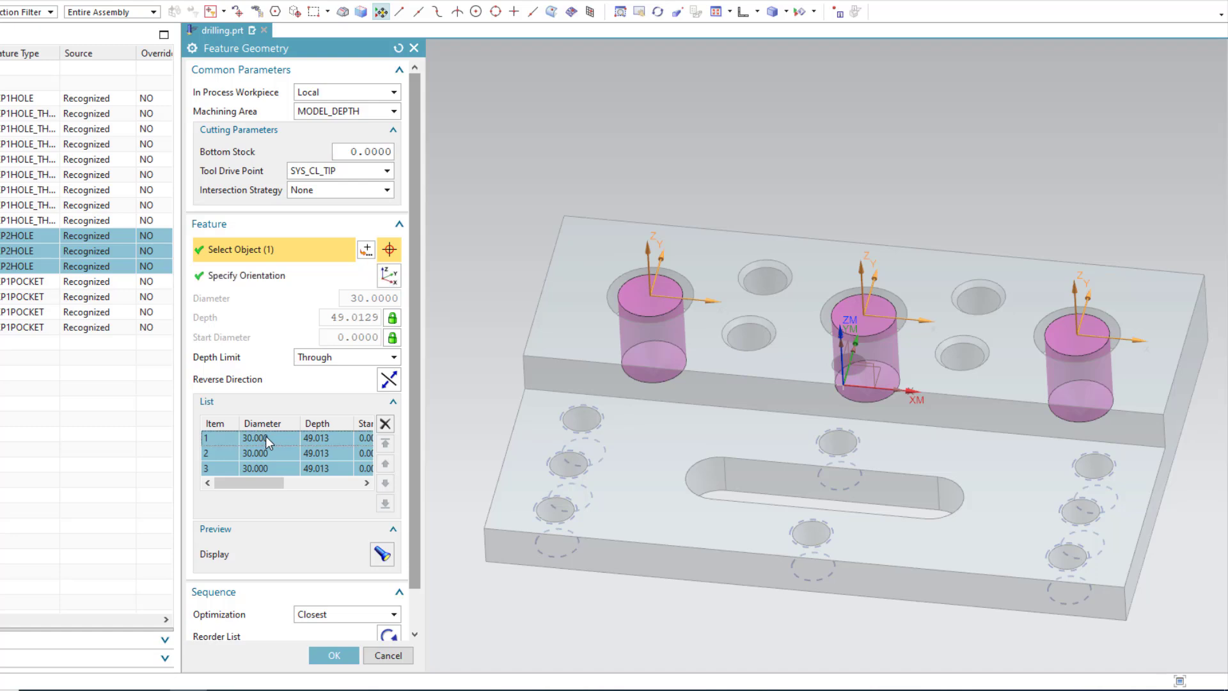
click(327, 357)
click(327, 384)
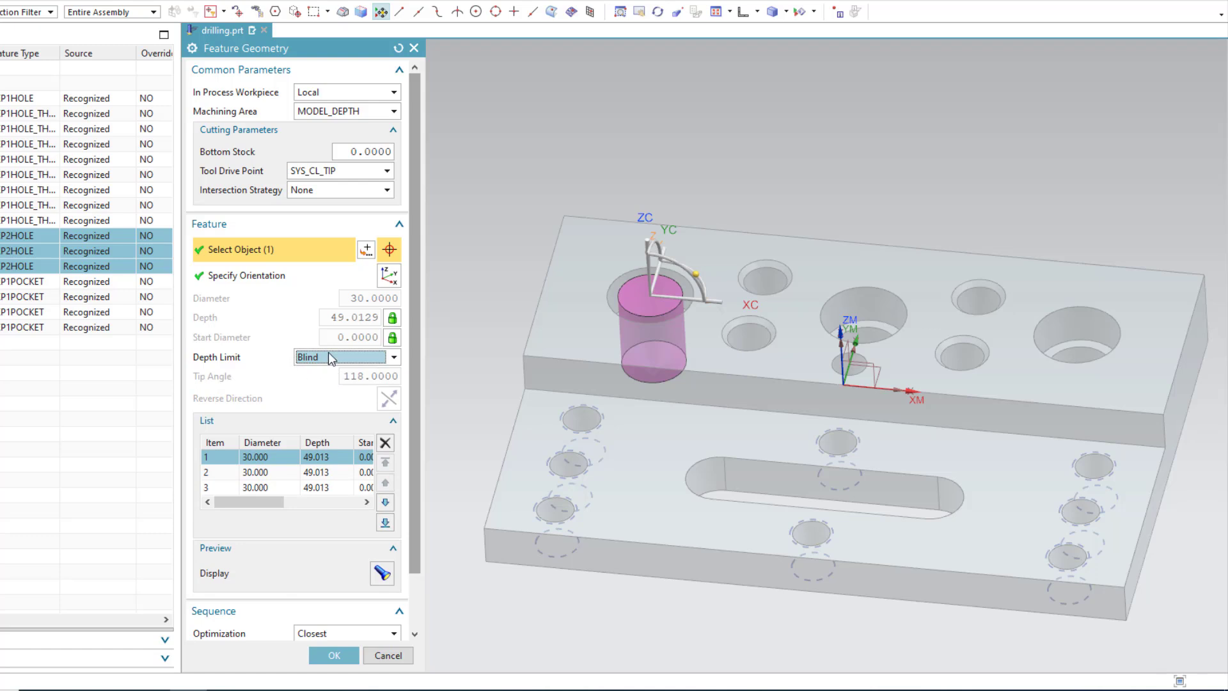
click(392, 317)
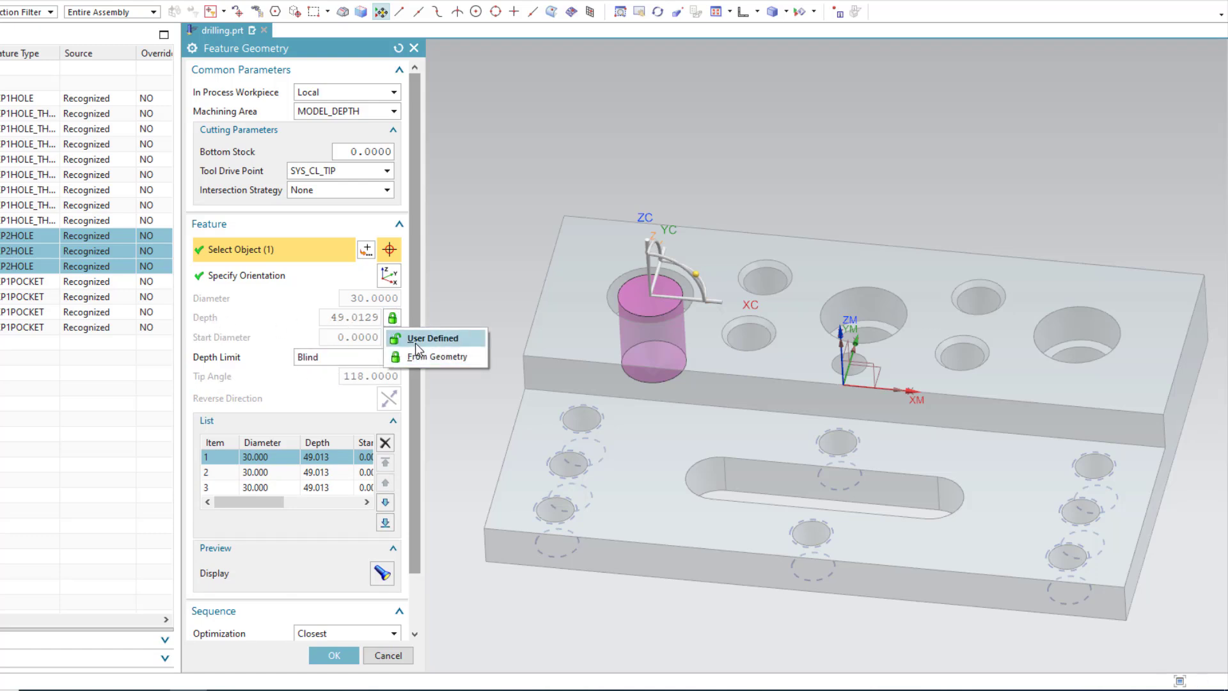
click(416, 343)
double_click(362, 318)
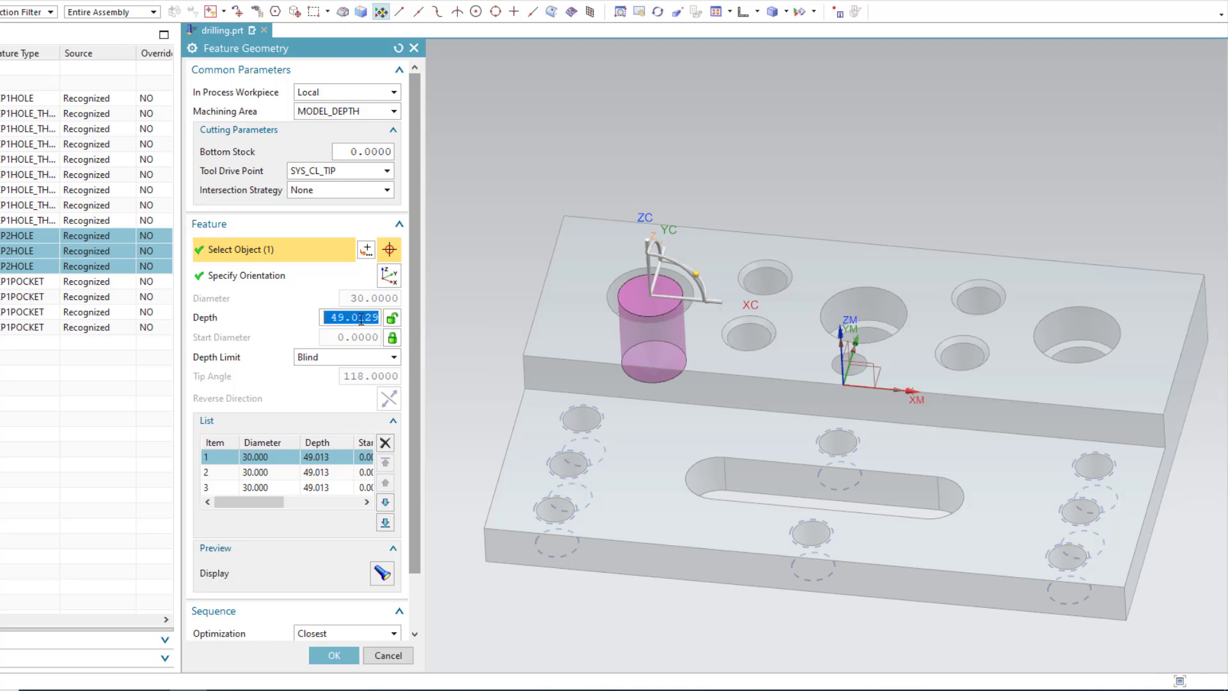
text(25)
key(Return)
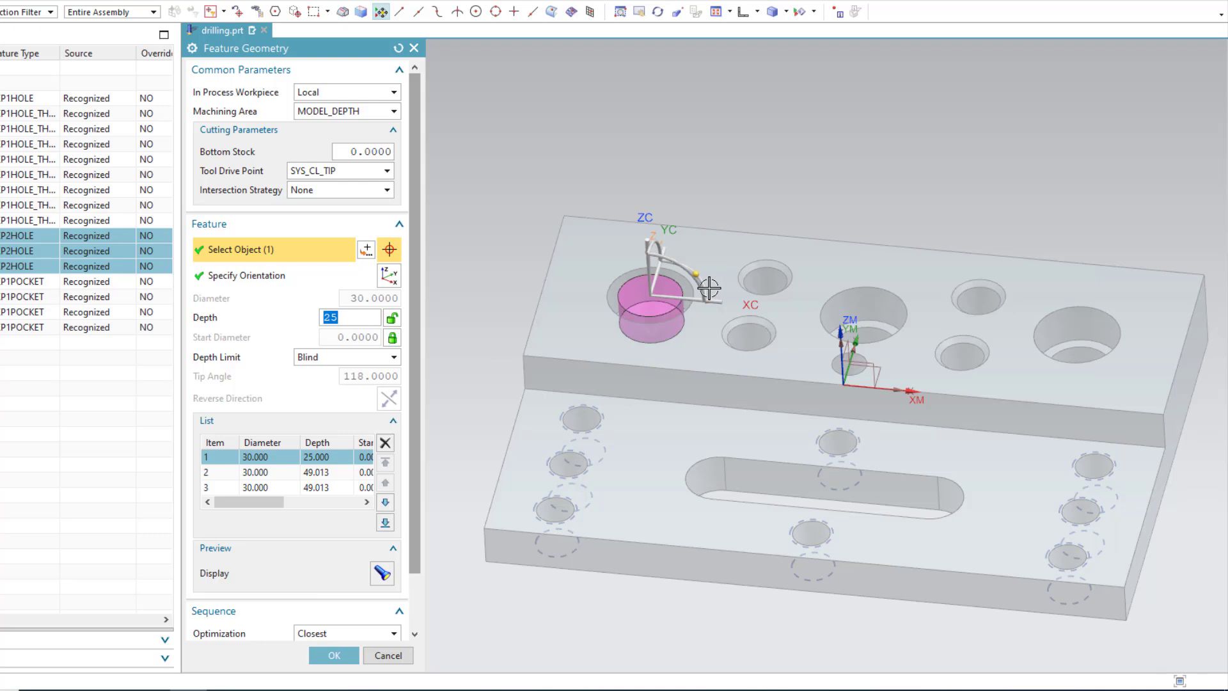
- Compare the three holes in the front view, and restore their depth to From Geometry and their depth limit to Through
click(744, 11)
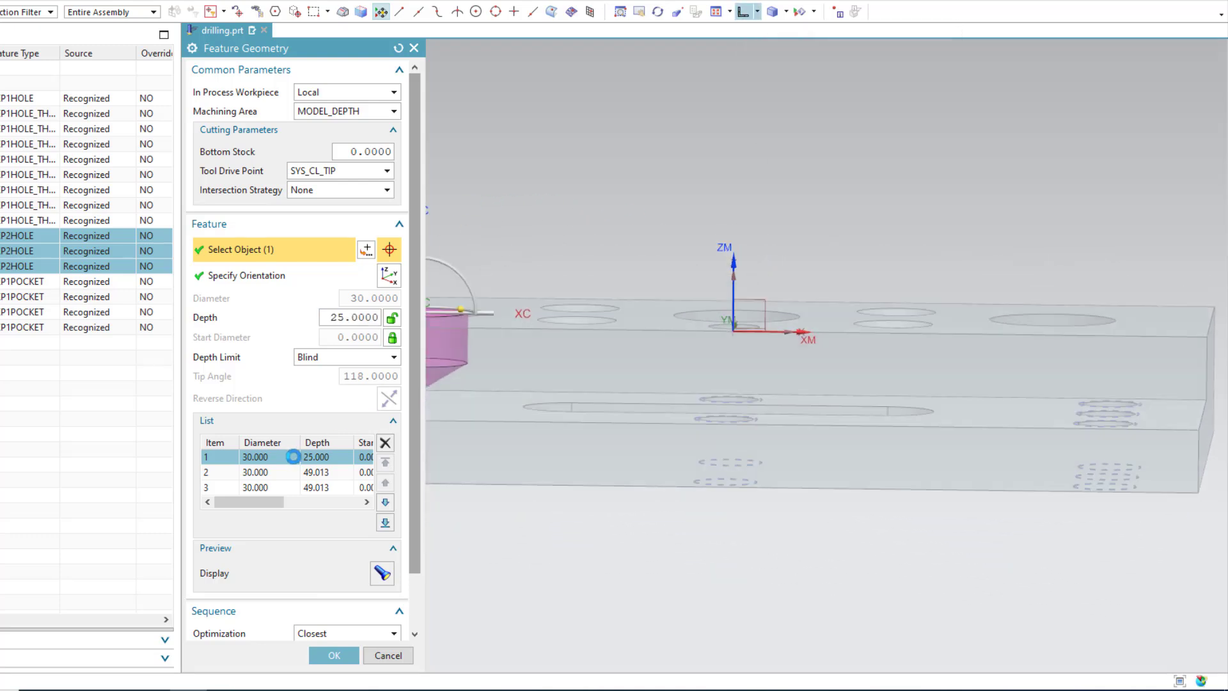
shift+click(262, 473)
shift+click(261, 488)
key(ctrl+f)
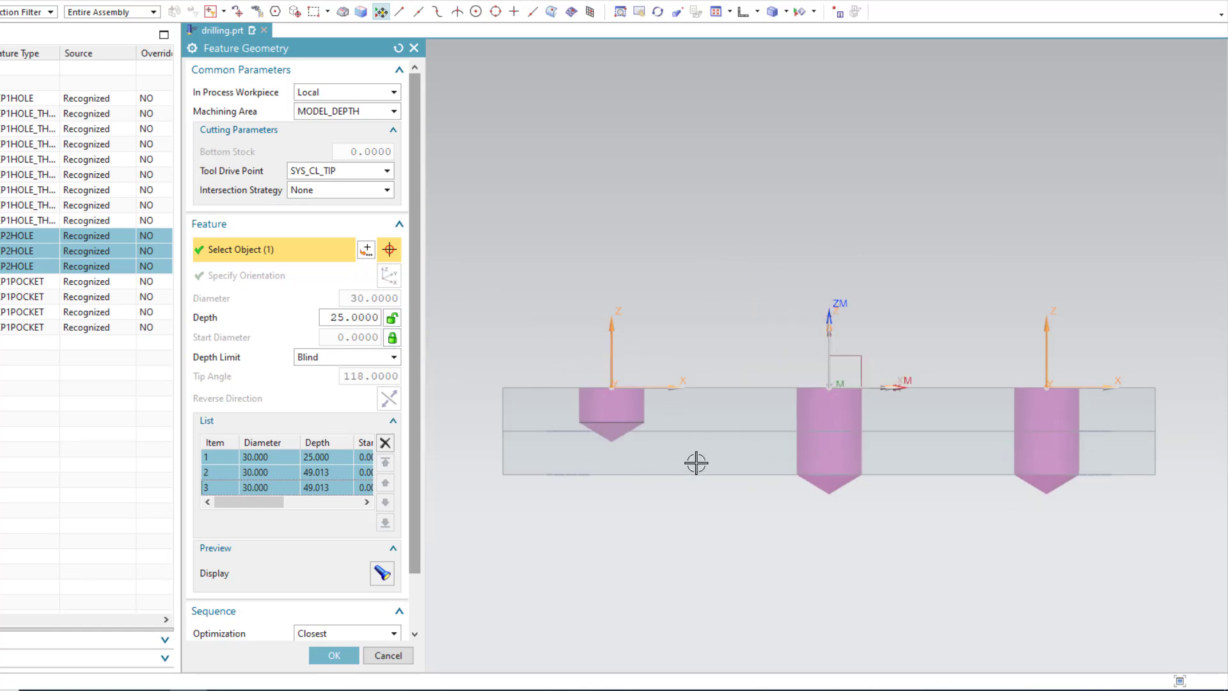
click(391, 320)
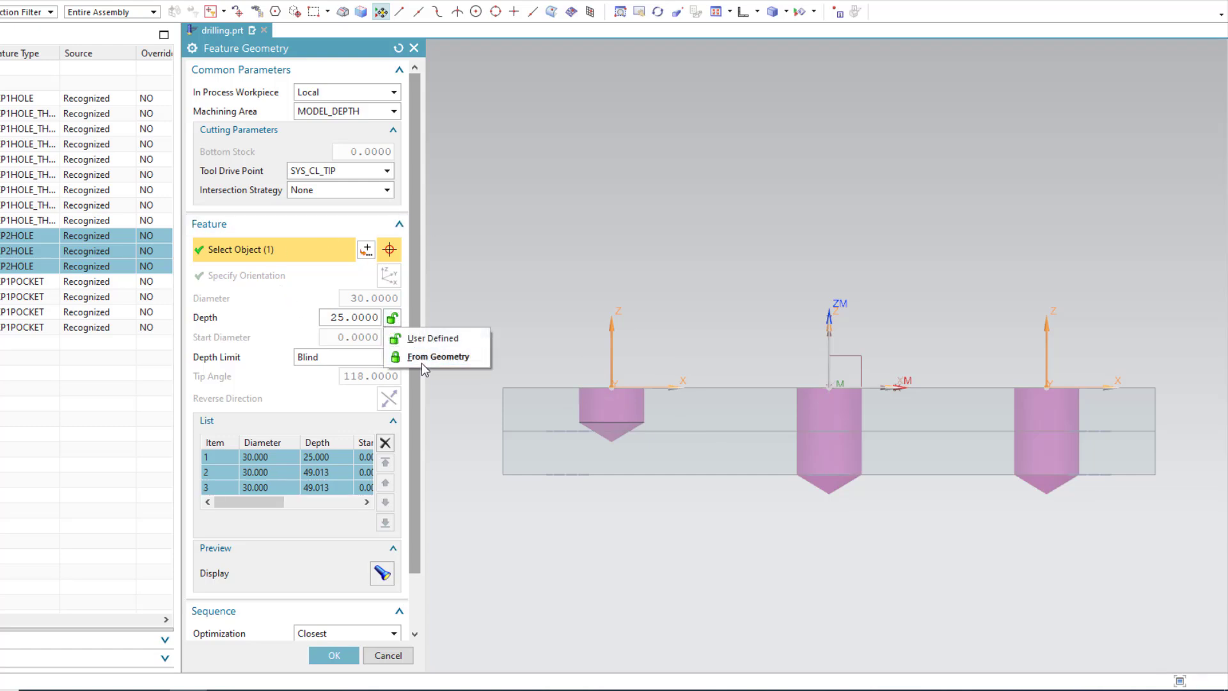
click(422, 359)
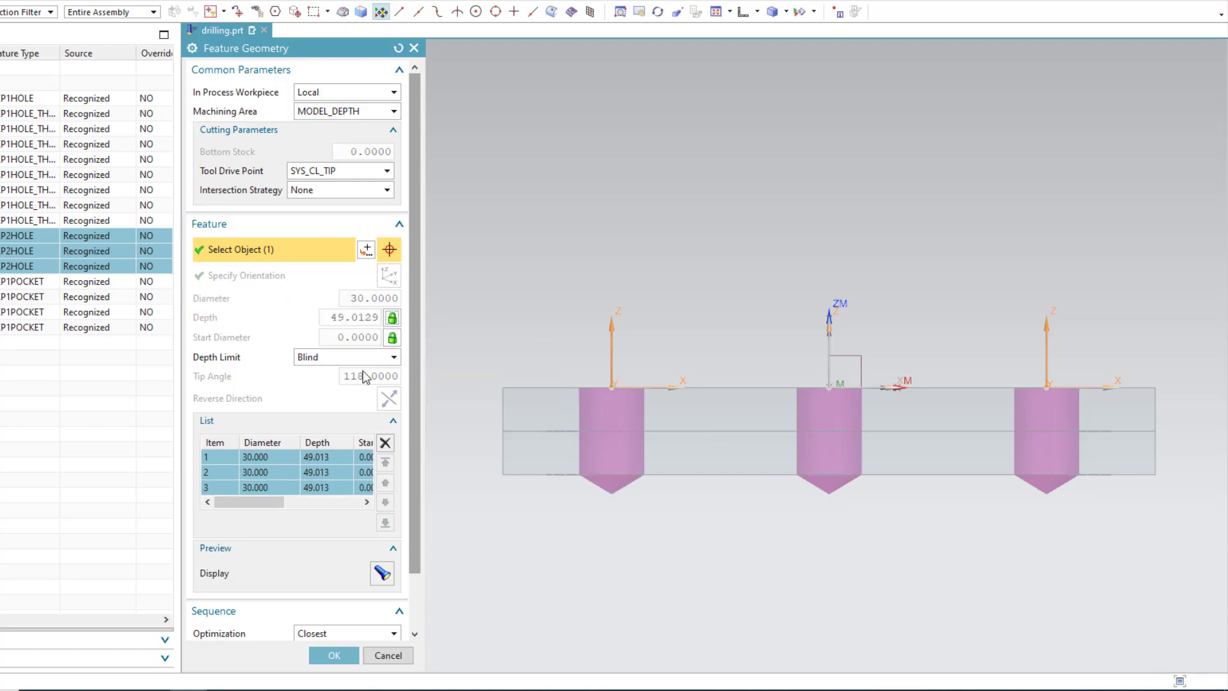
click(321, 358)
click(323, 373)
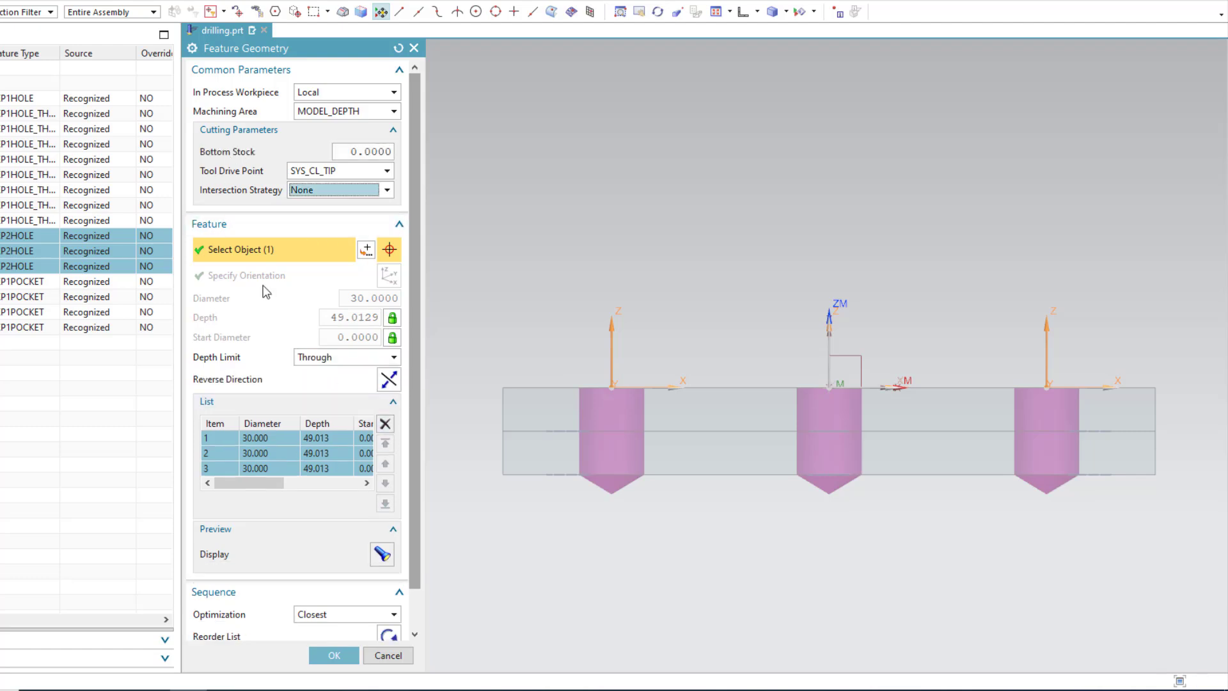
- Display the machining sequence of the three holes on the model and examine their order
scroll(270, 421, down, 1)
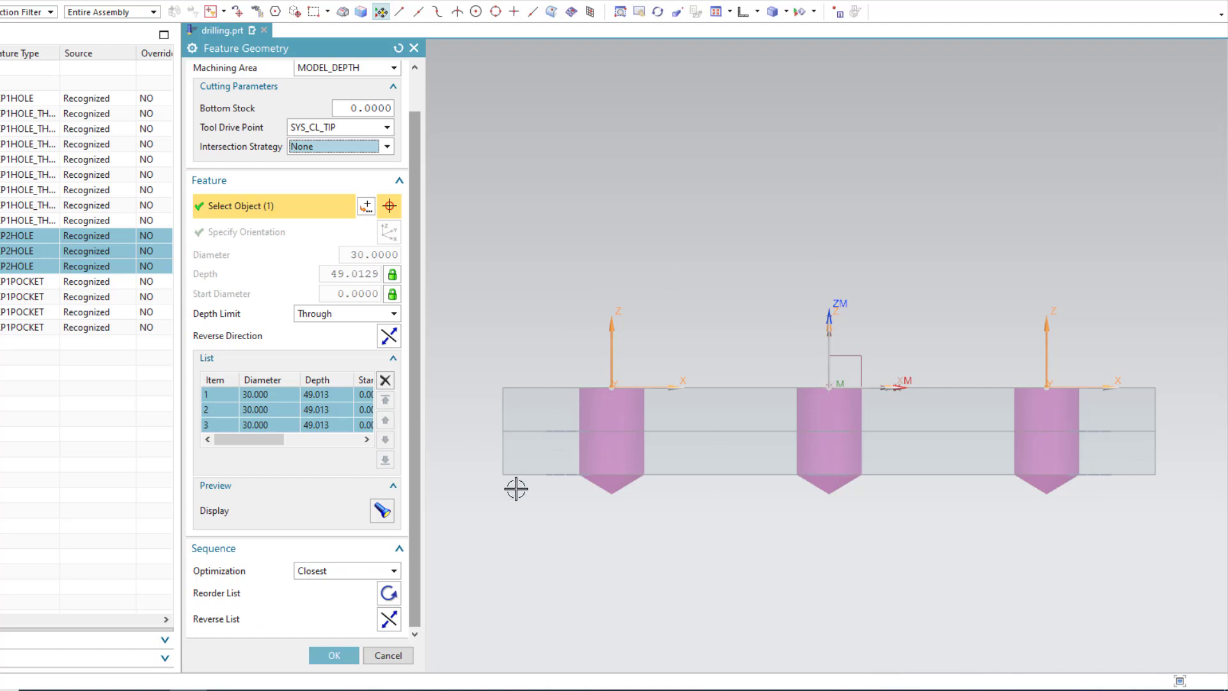
click(383, 511)
middle_drag(713, 288, 707, 357)
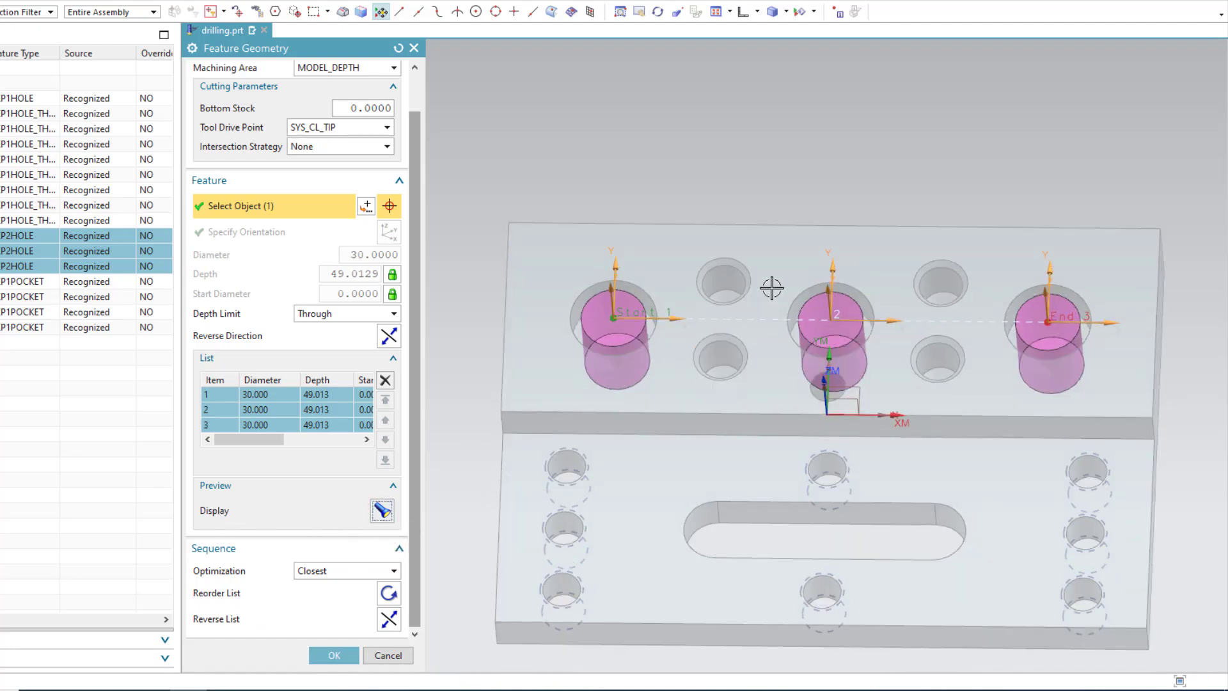
scroll(773, 286, down, 1)
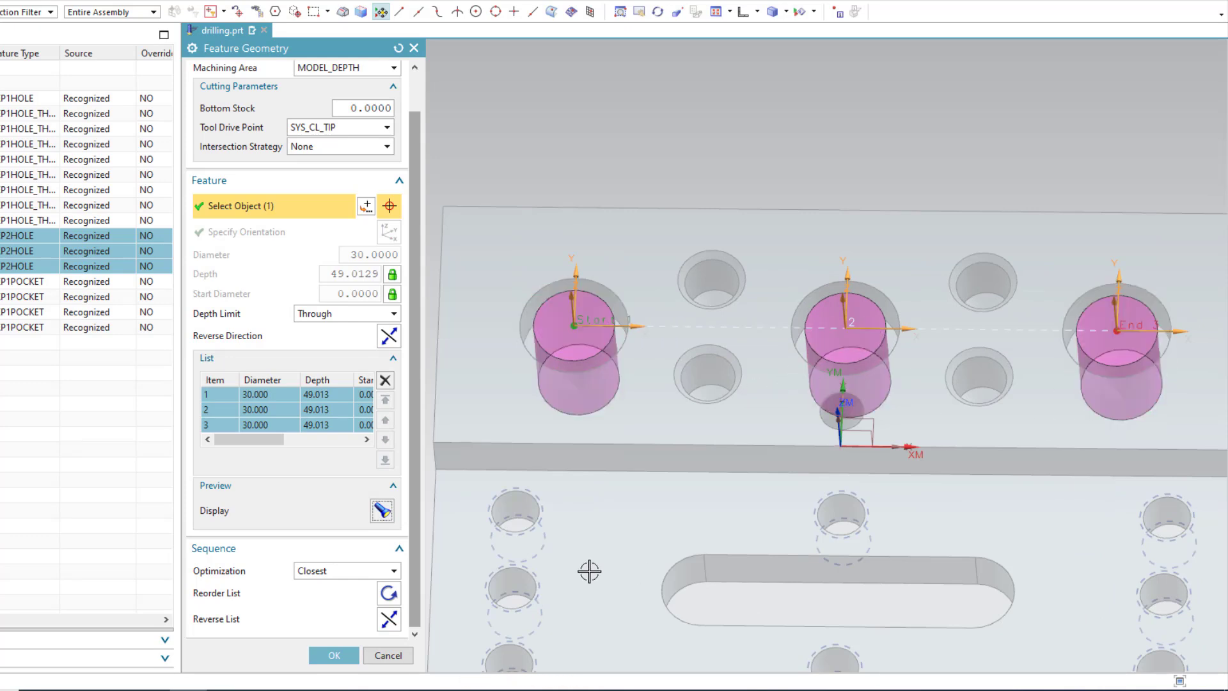
- Try the middle hole as first in the machining order, restore the original order, and display the sequence on the model
click(283, 412)
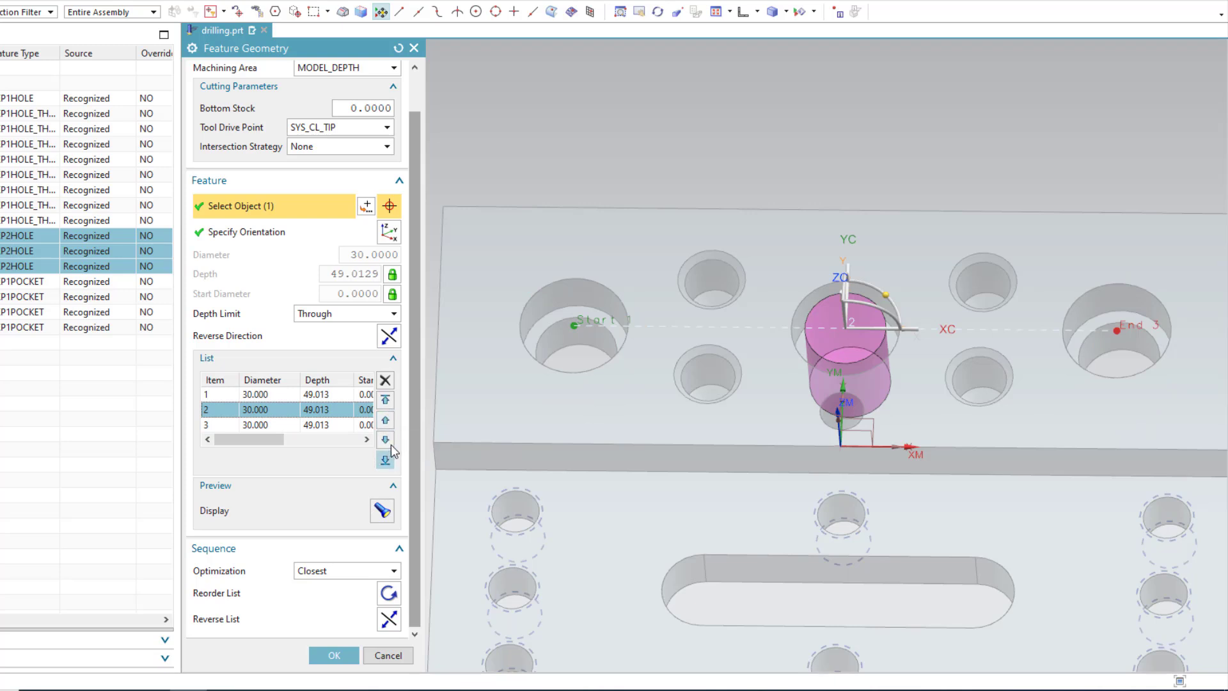
click(387, 421)
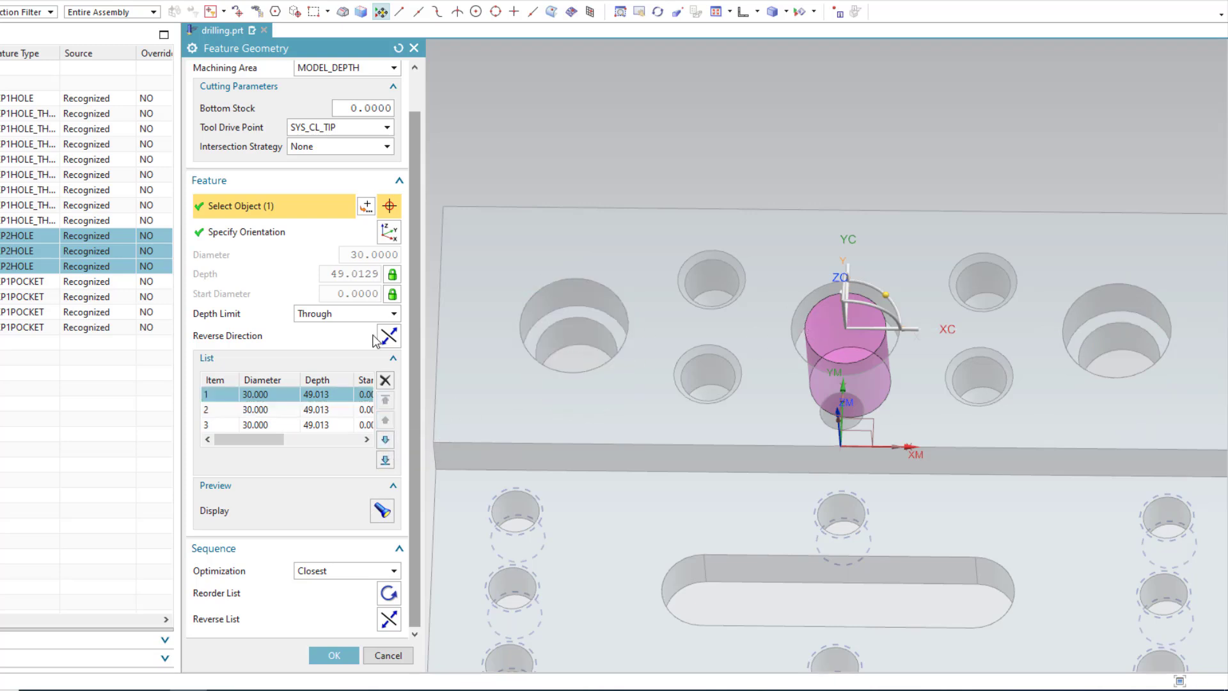
click(287, 411)
click(382, 511)
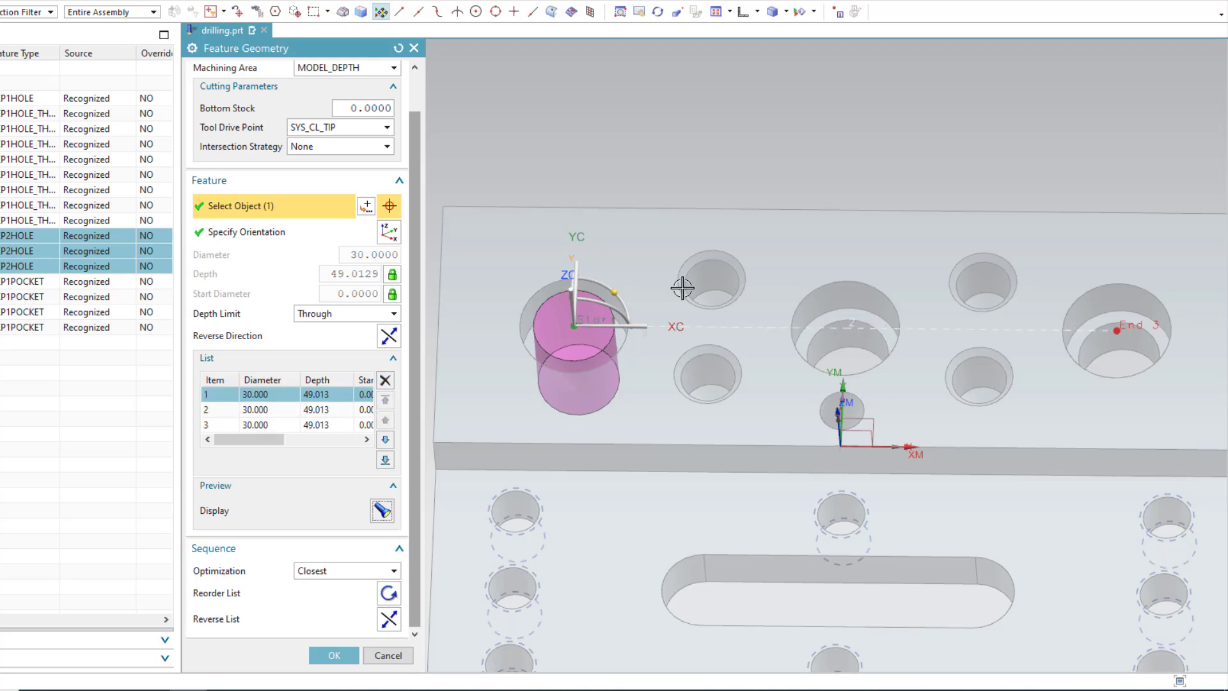
- Accept the feature geometry and regenerate the DRILLING_STD tool path, confirming the operation
click(332, 654)
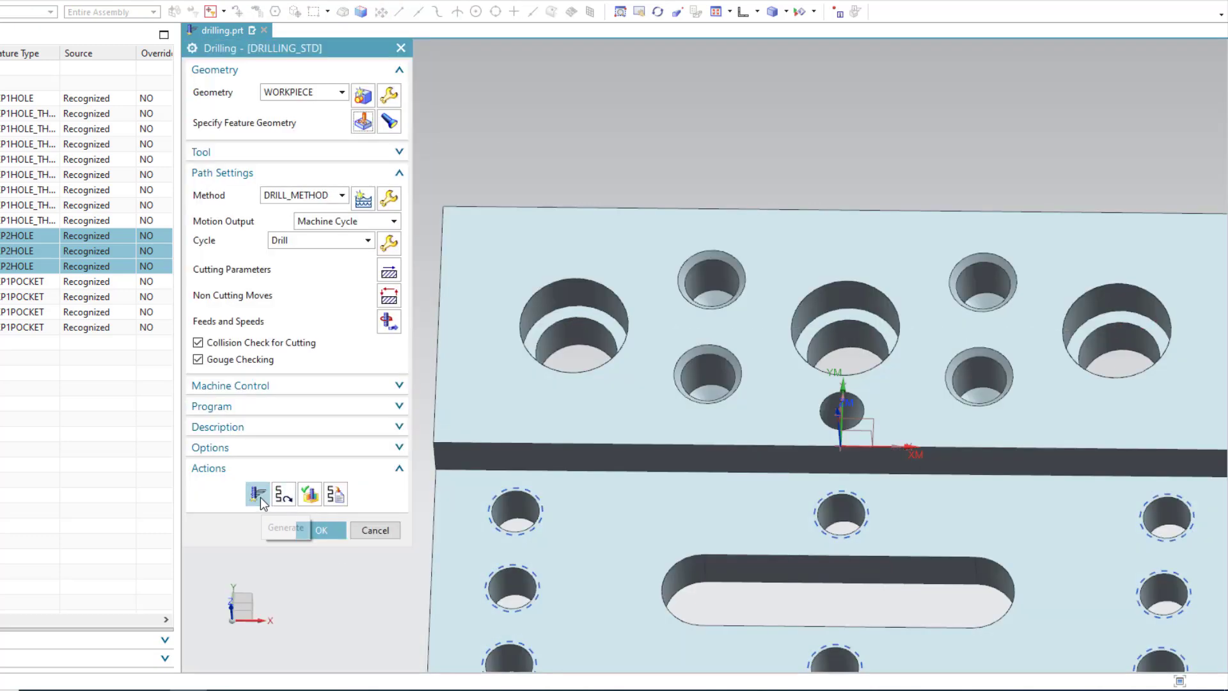
click(259, 496)
middle_drag(684, 348, 605, 219)
middle_drag(653, 274, 561, 465)
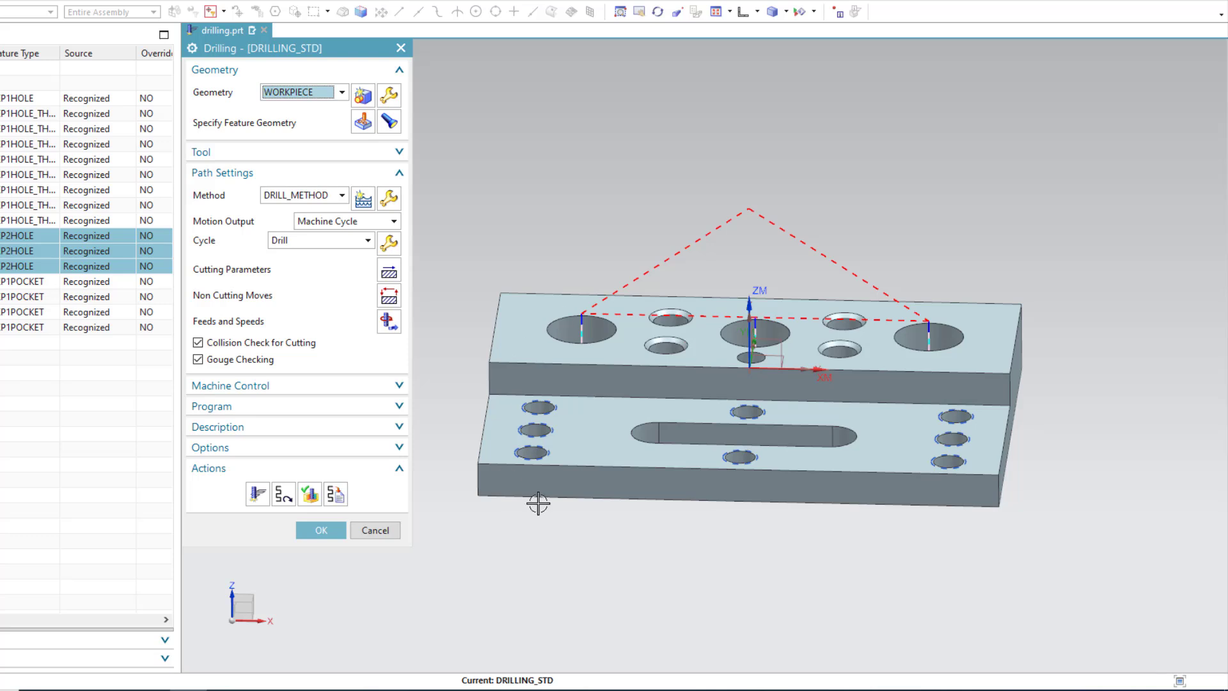
click(1100, 375)
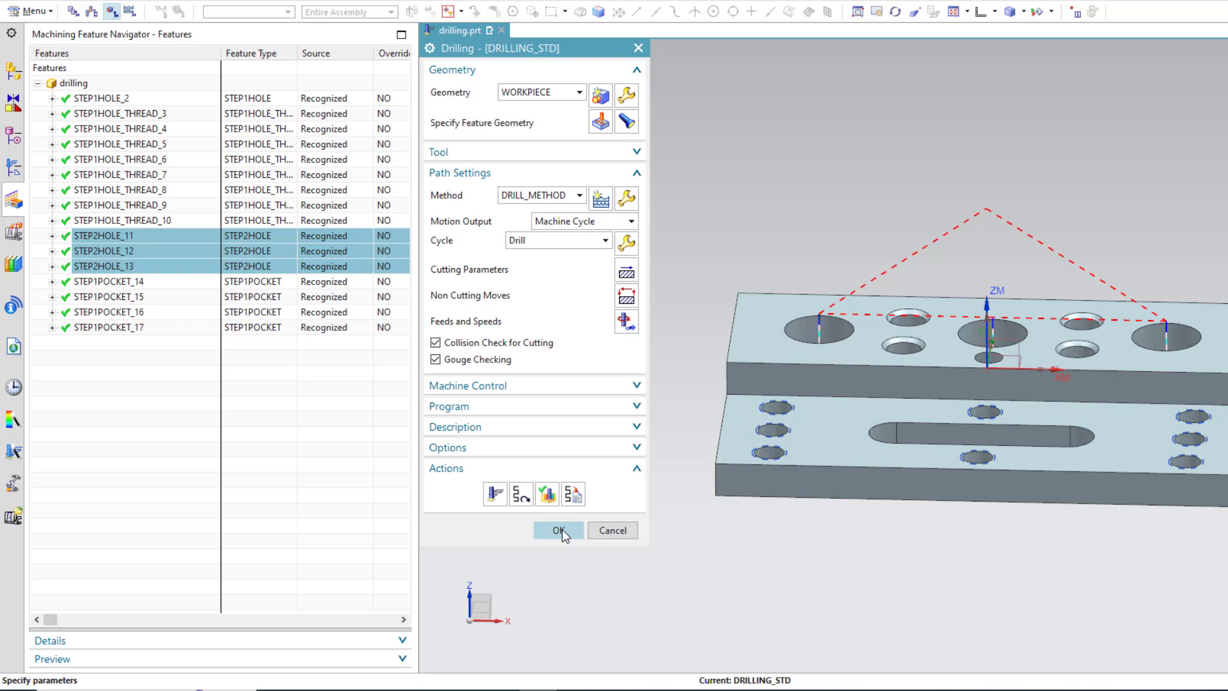
click(560, 532)
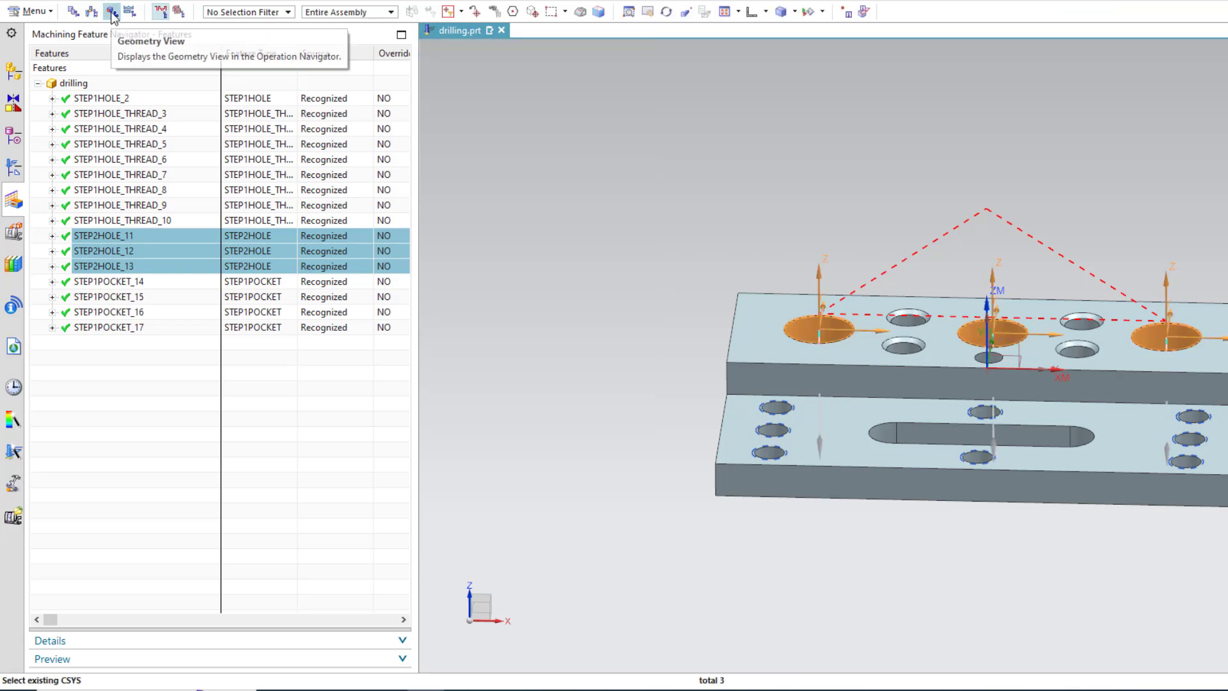
- Postprocess the SPOT_DRILLING operation with the MILL_3_AXIS postprocessor and review the first G81 cycle line in the listed code
click(14, 167)
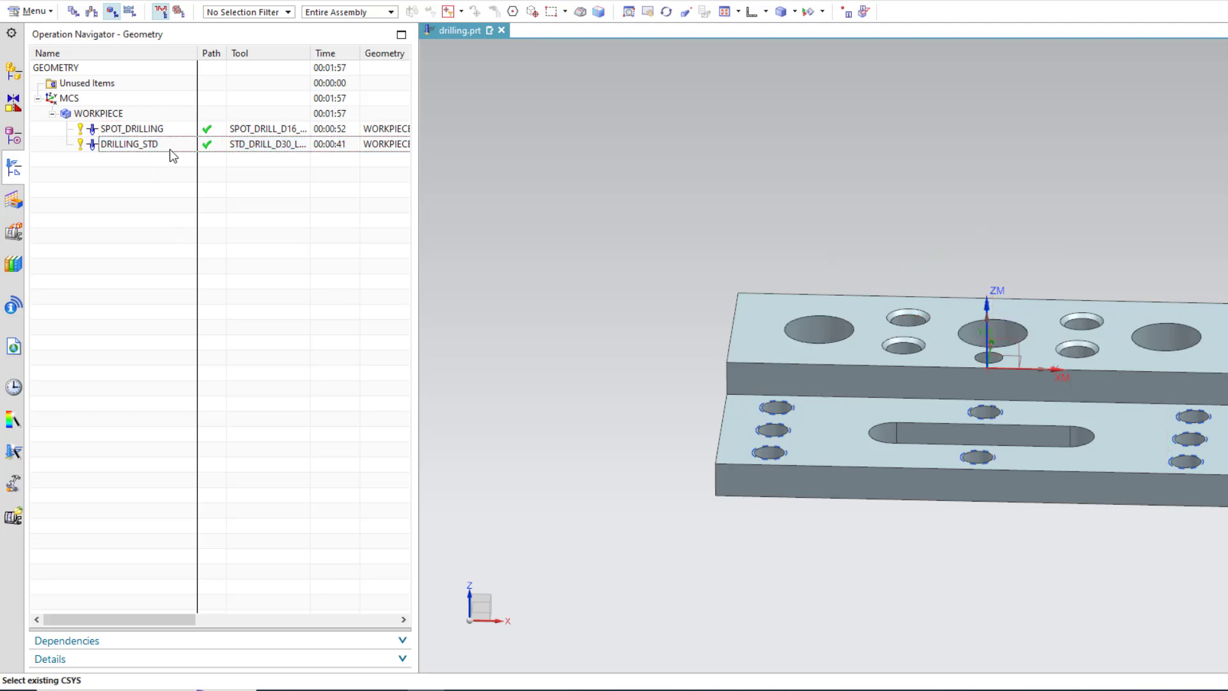
click(152, 128)
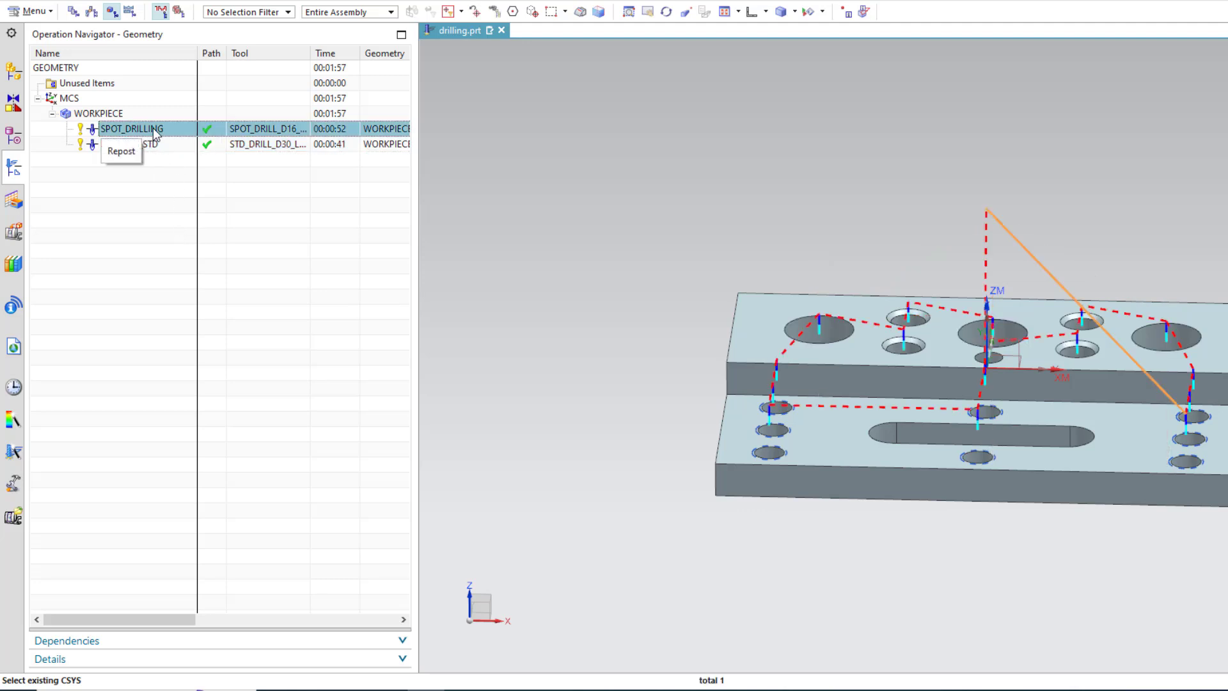
right_click(154, 129)
click(183, 299)
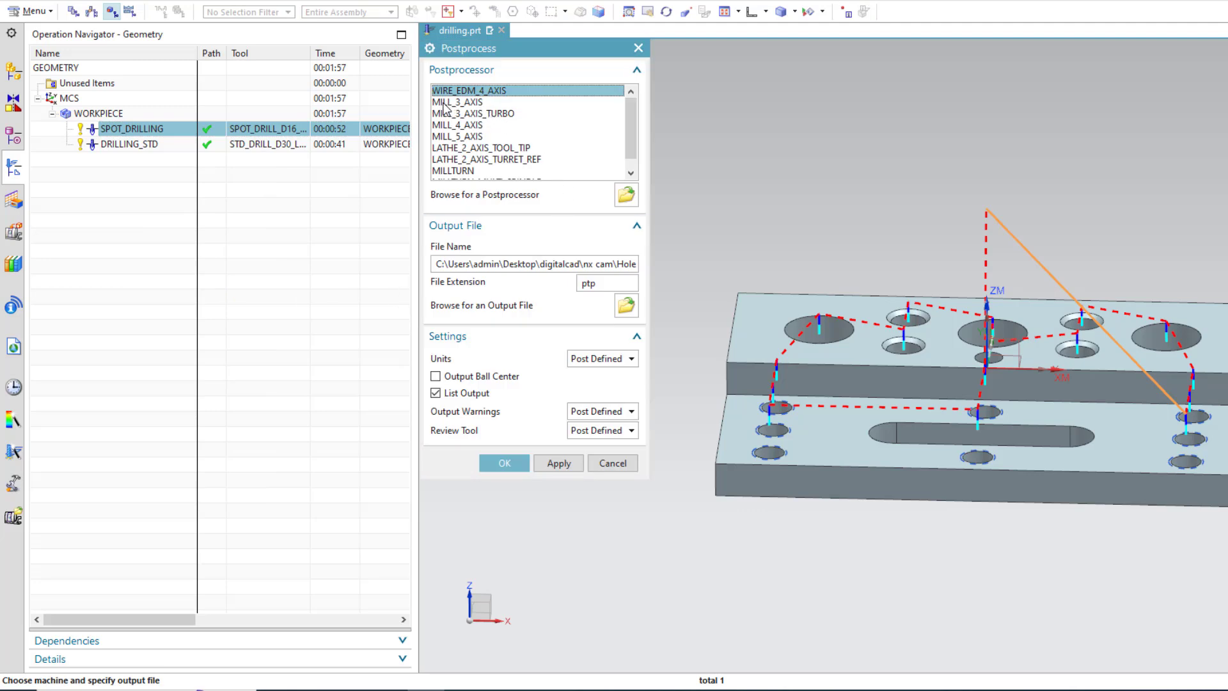
click(467, 102)
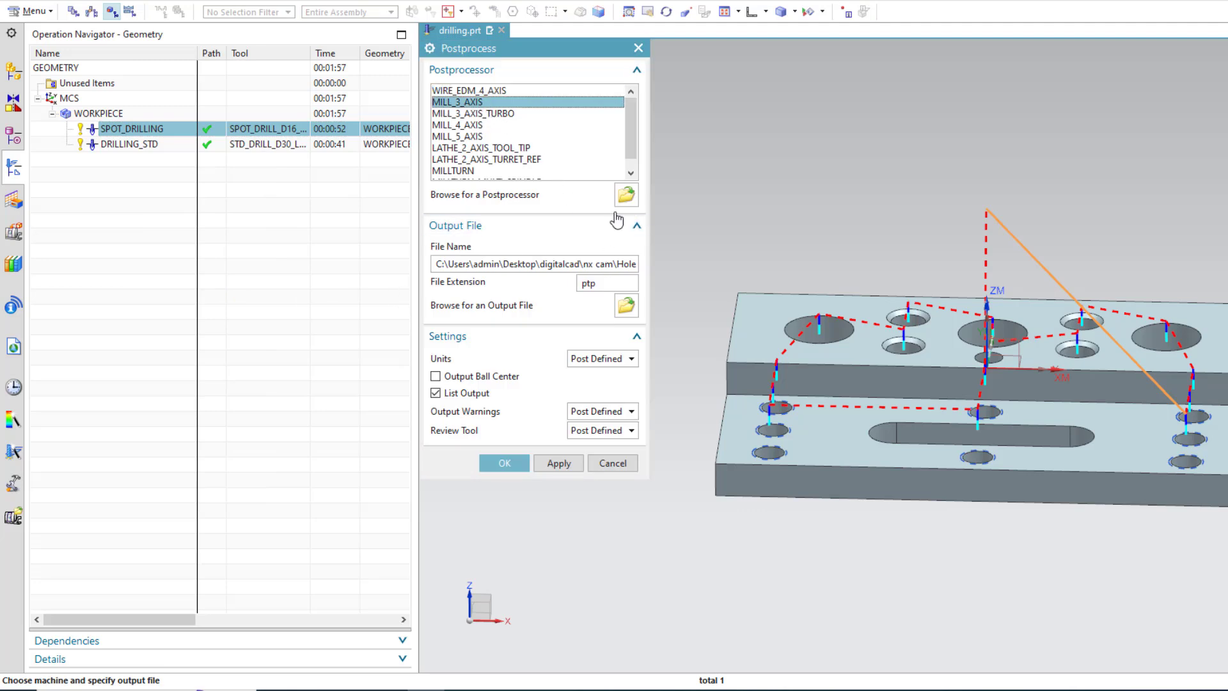
click(505, 463)
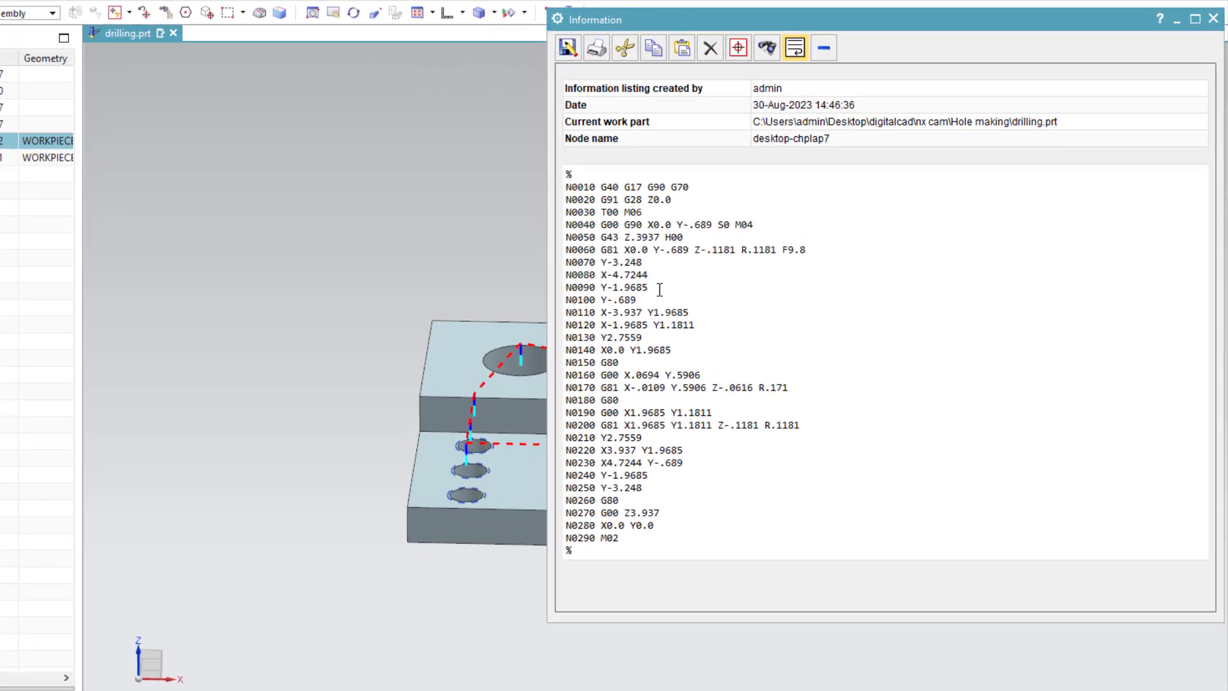
drag(538, 274, 765, 275)
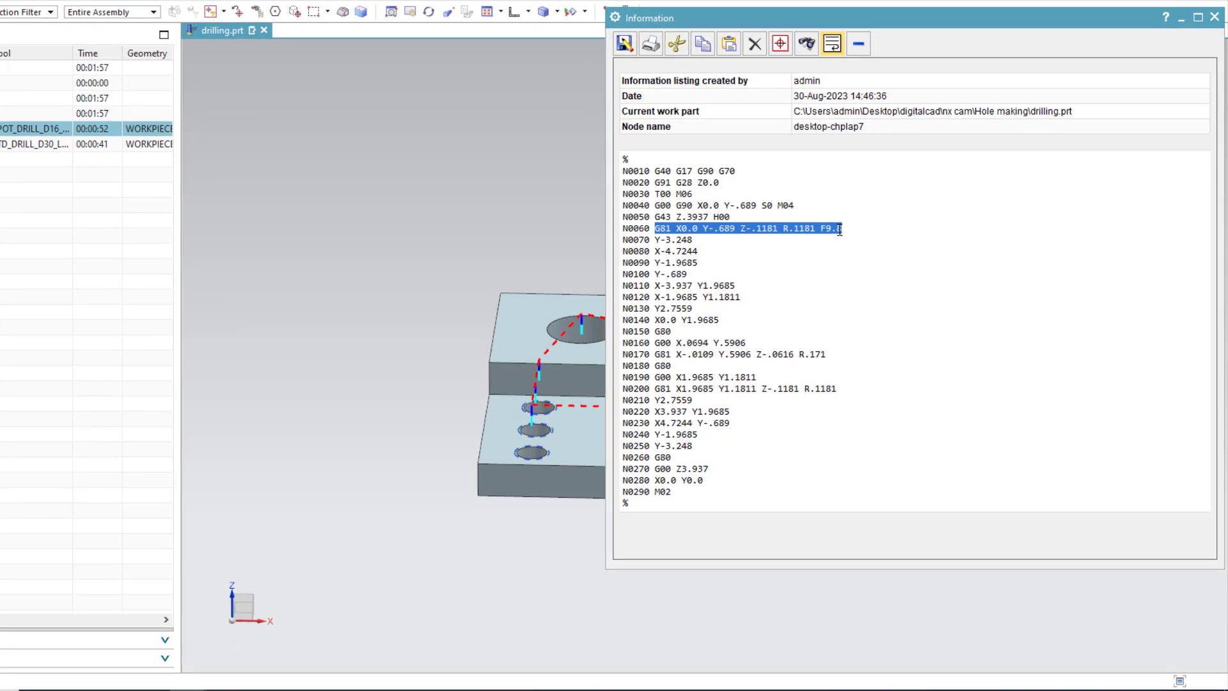
click(1215, 17)
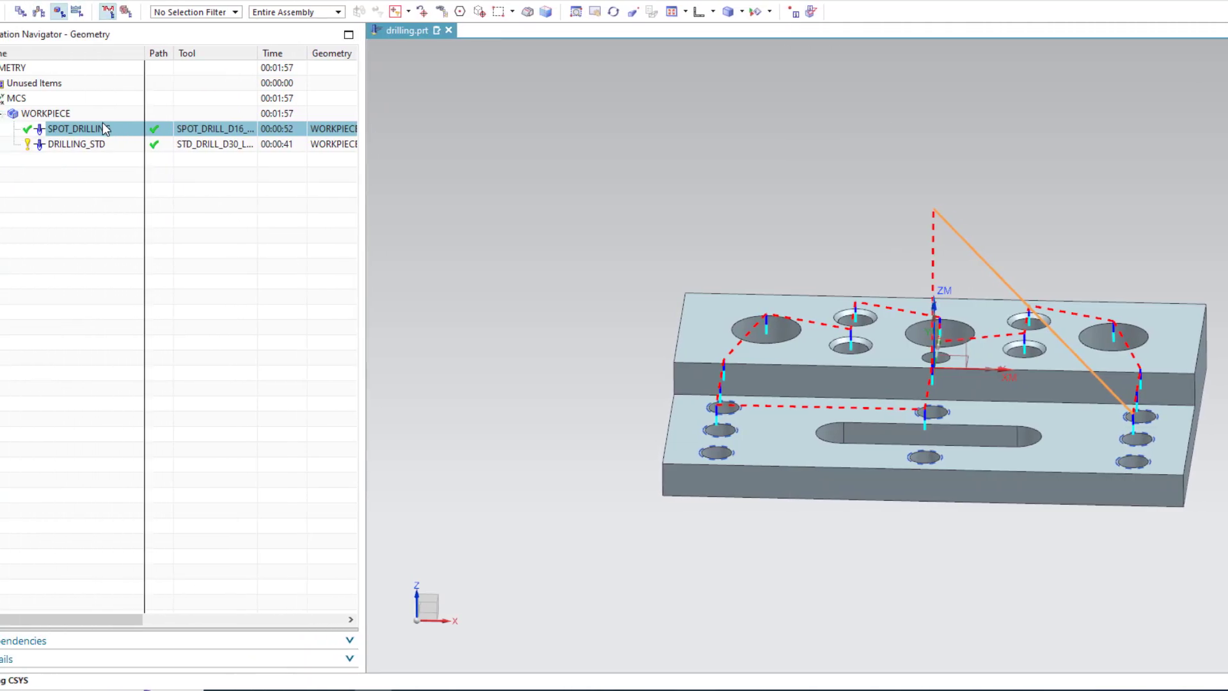
- Set the SPOT_DRILLING cycle to dwell at drilling depth in Seconds with a value of 10, and regenerate its tool path
double_click(149, 129)
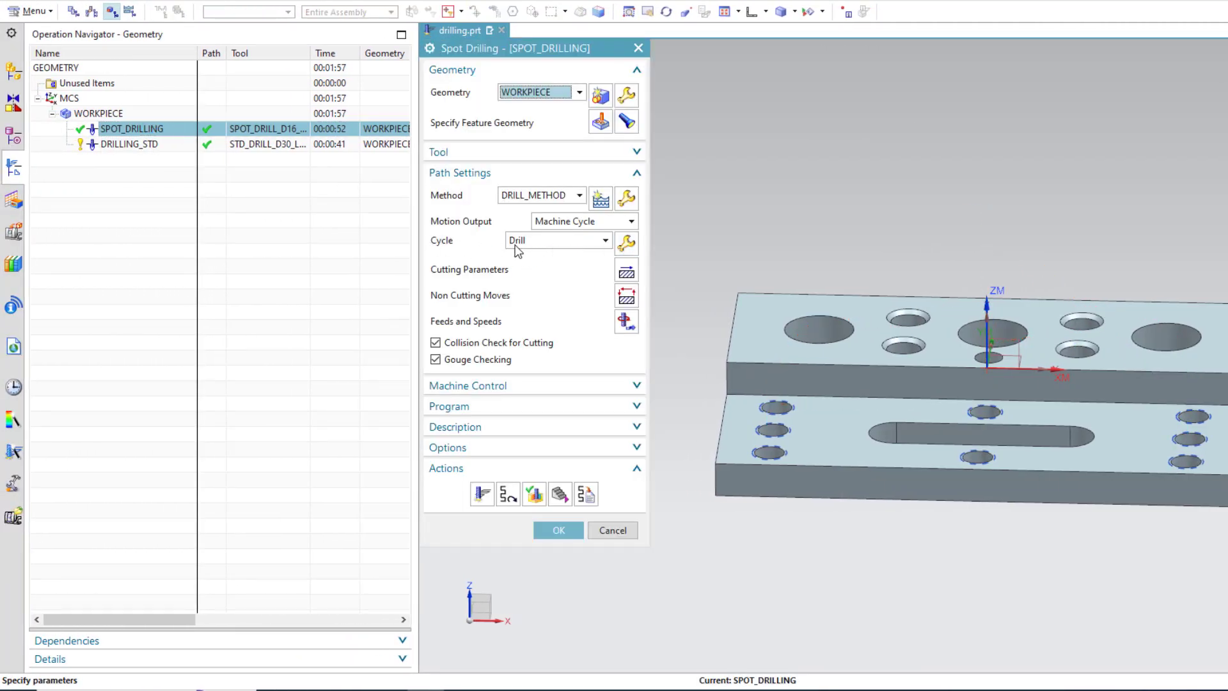
click(626, 242)
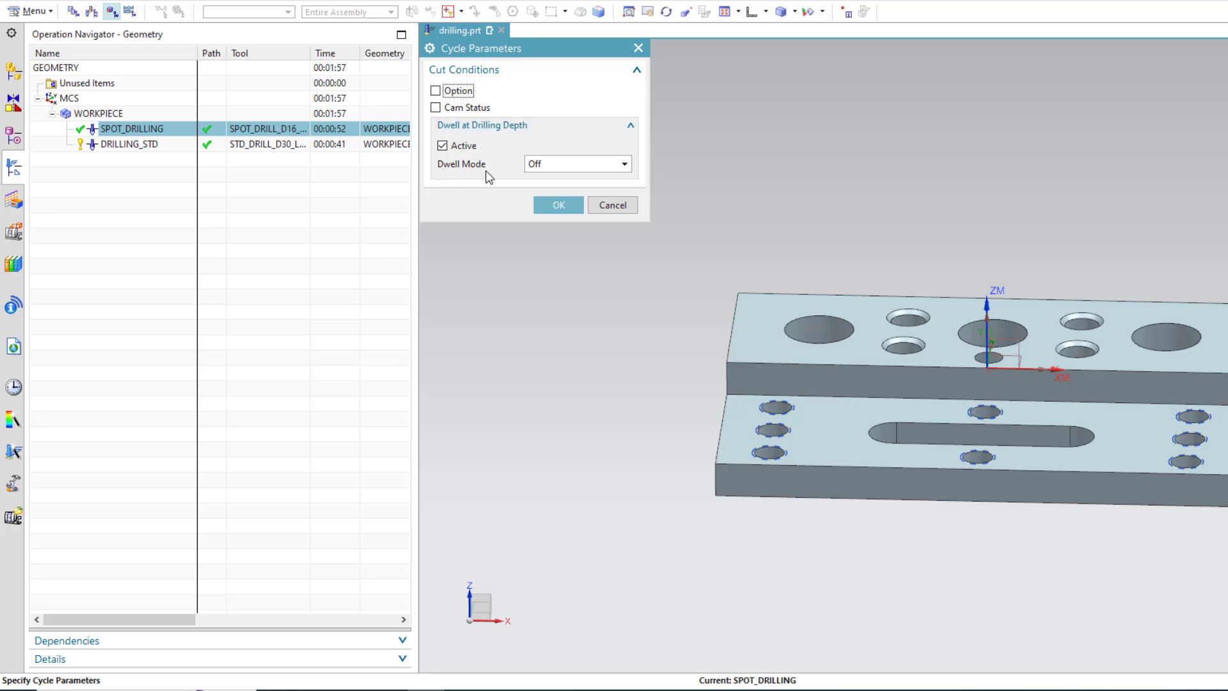
click(580, 166)
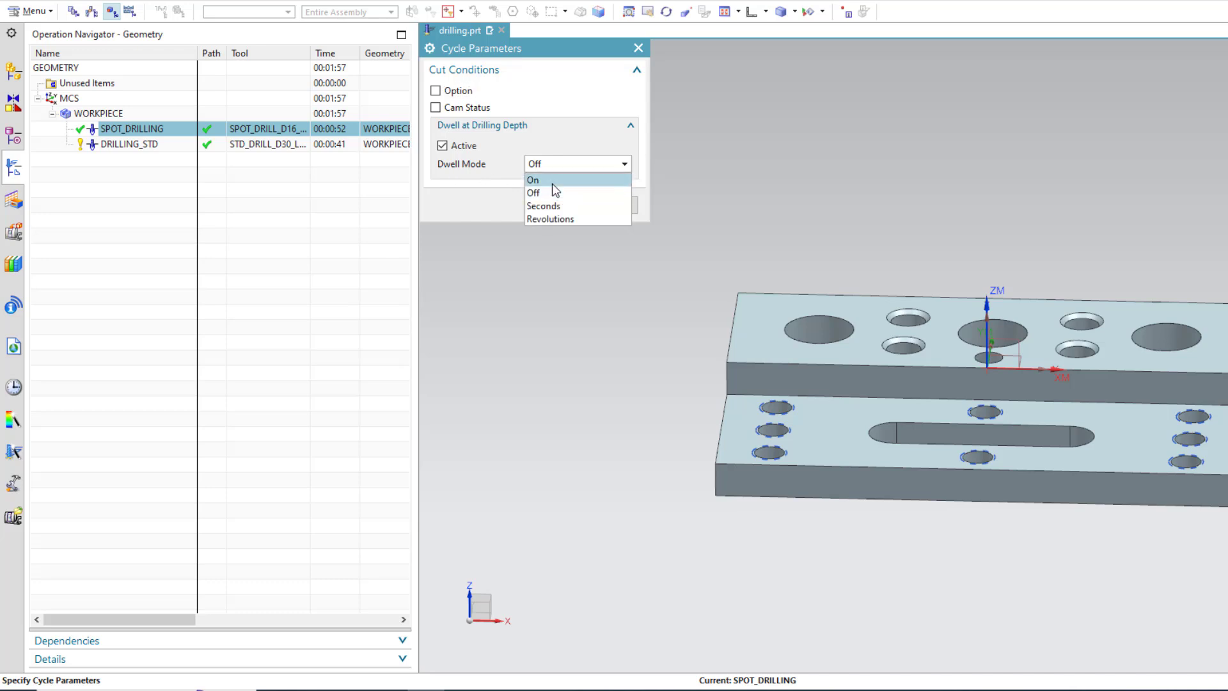
click(552, 181)
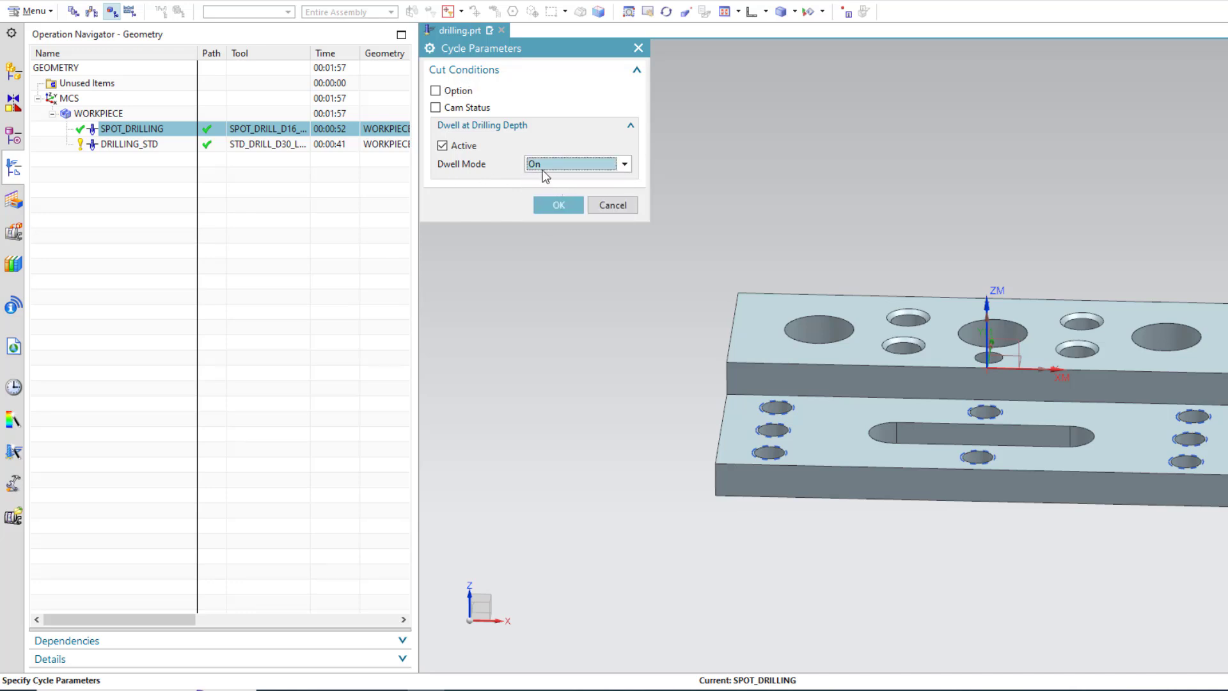
click(544, 167)
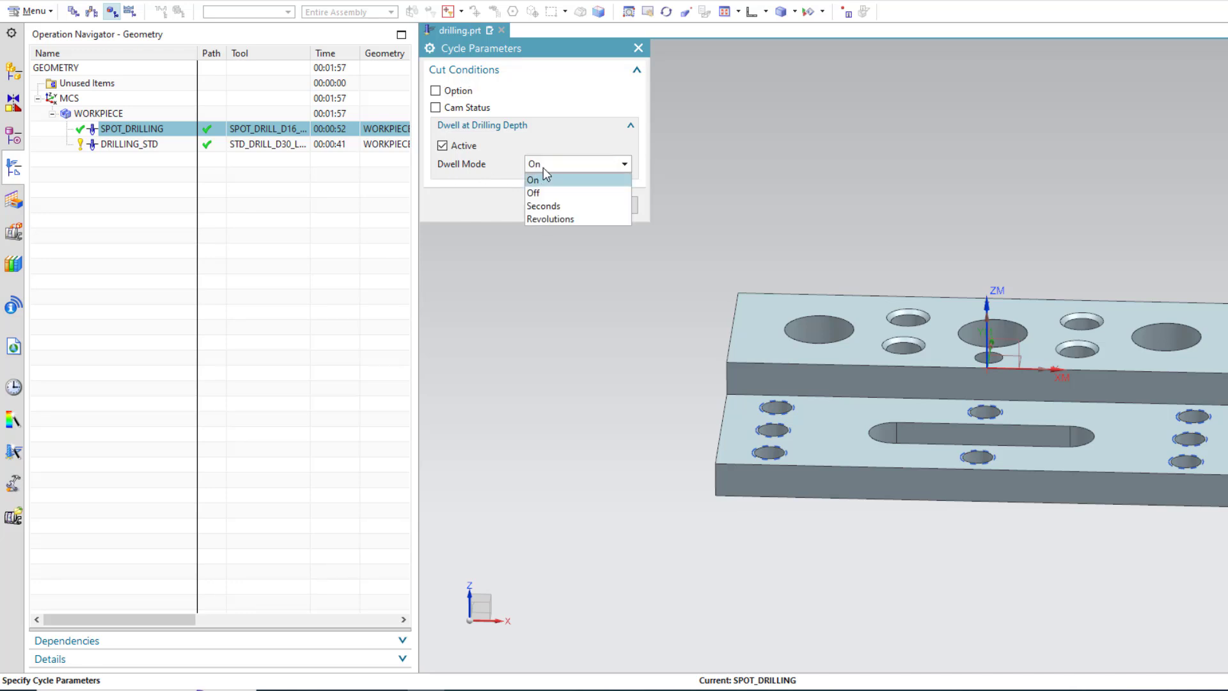
click(561, 206)
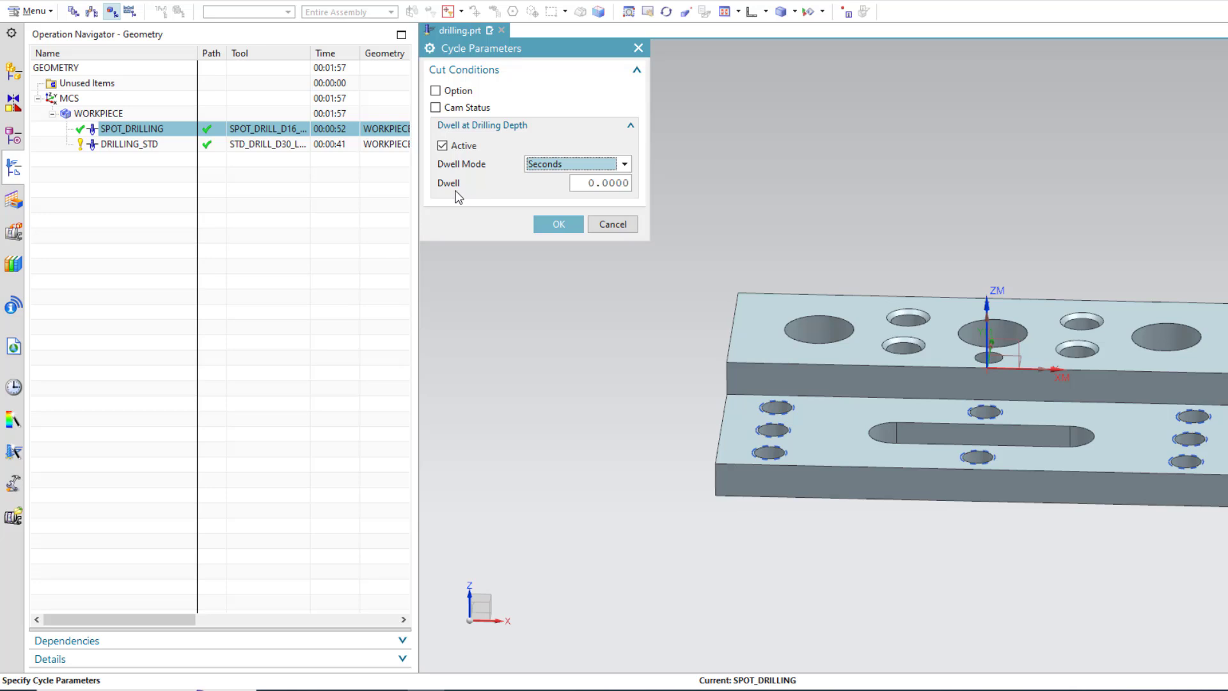
click(599, 183)
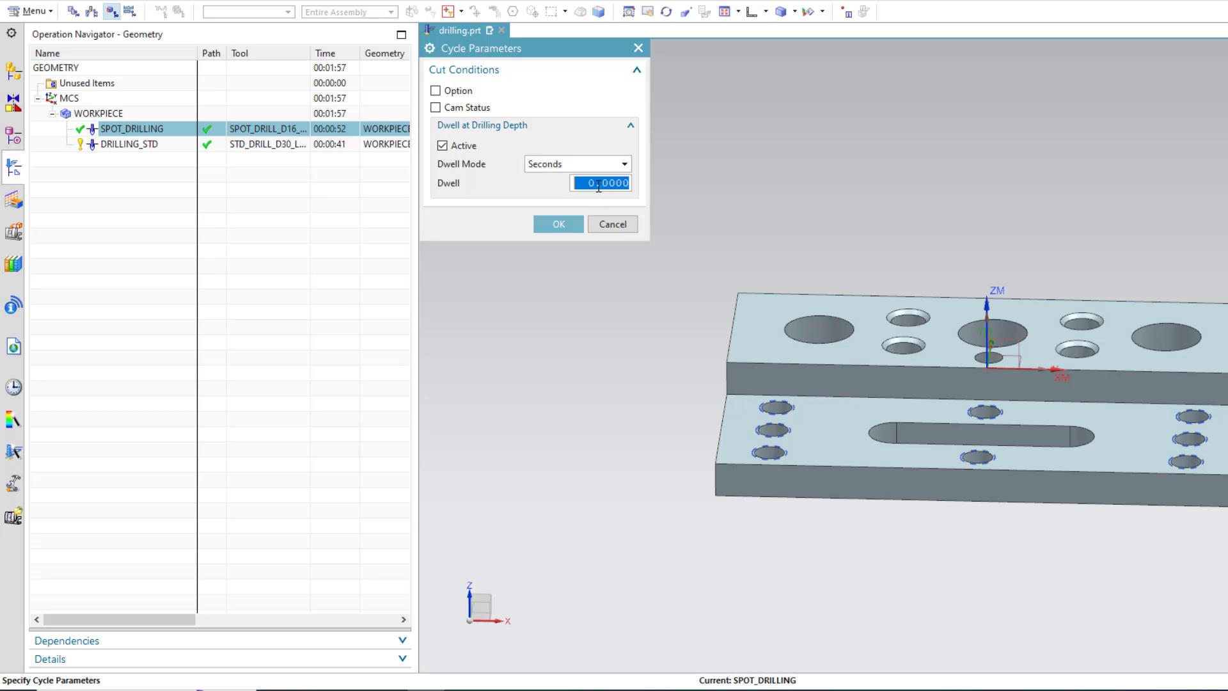
text(10)
key(Return)
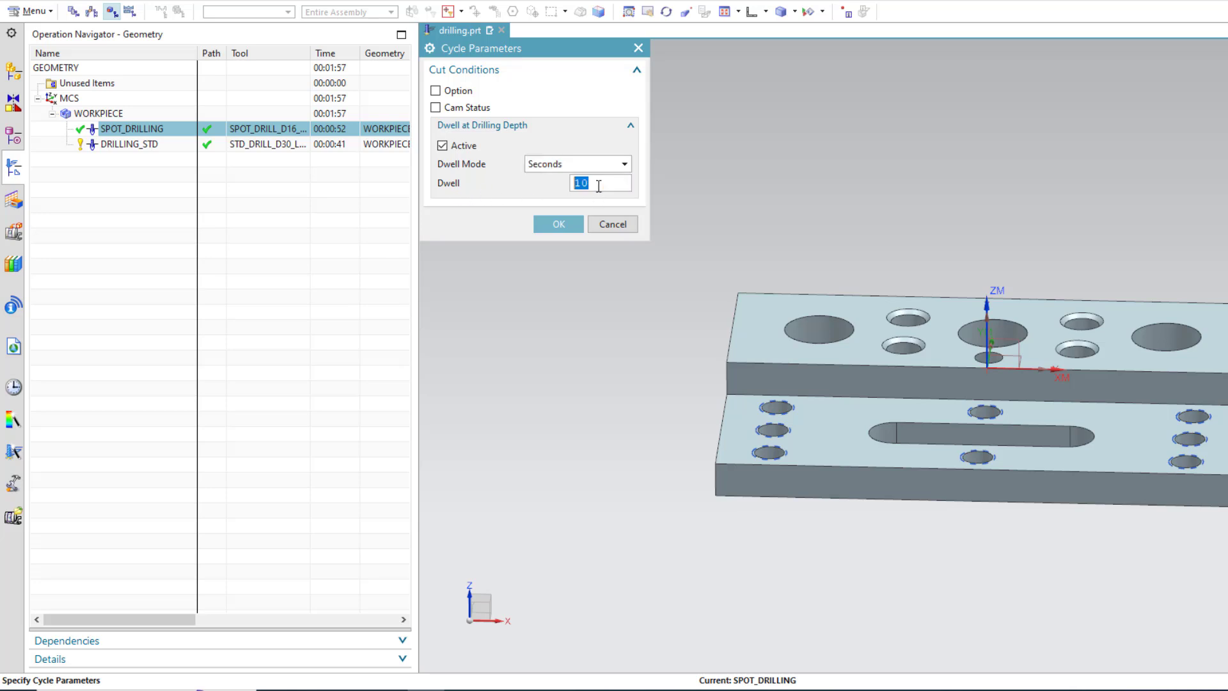
click(563, 224)
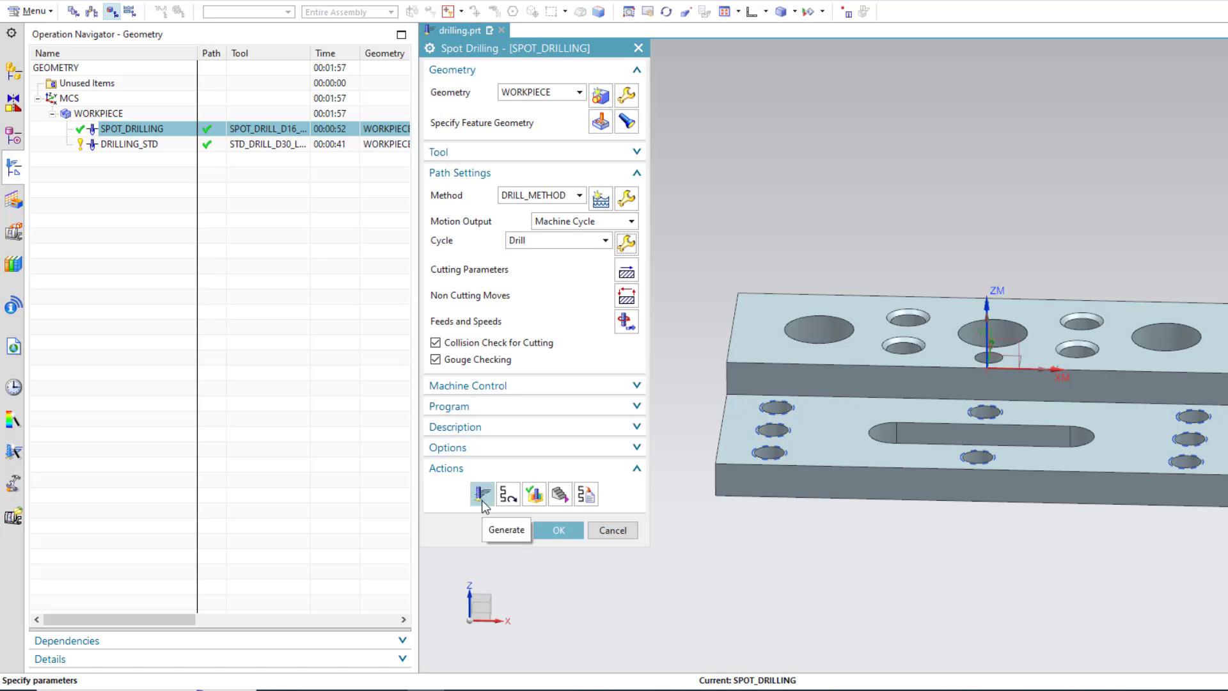
click(483, 500)
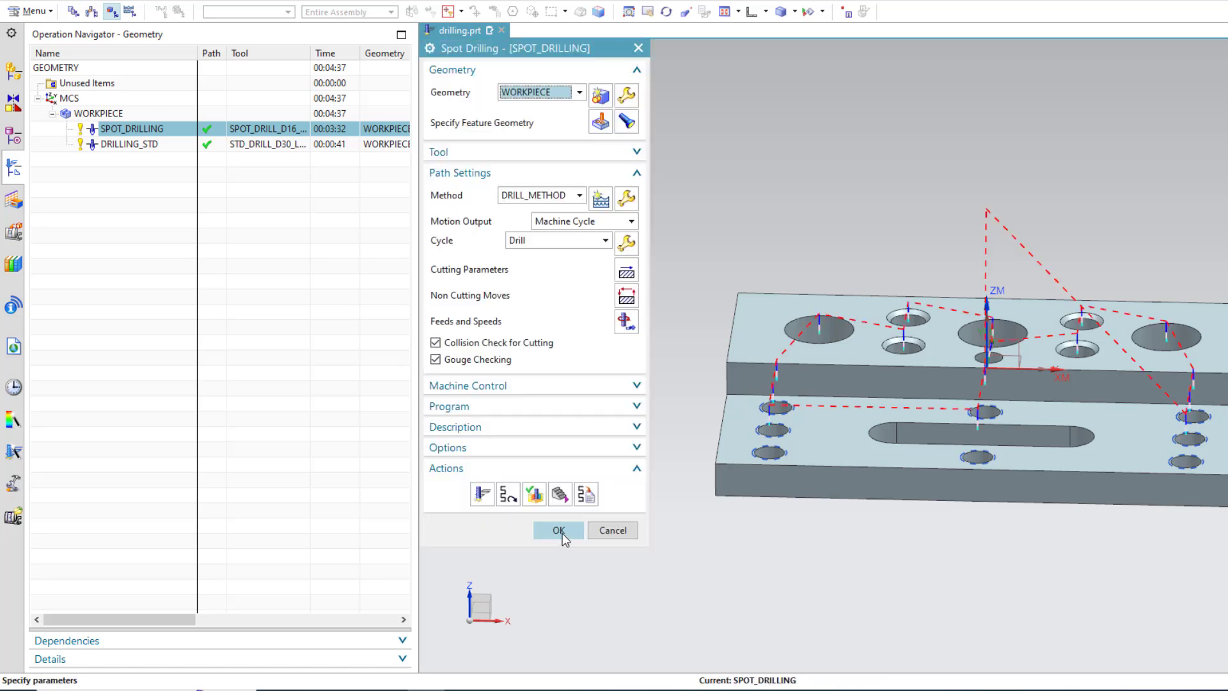
click(560, 531)
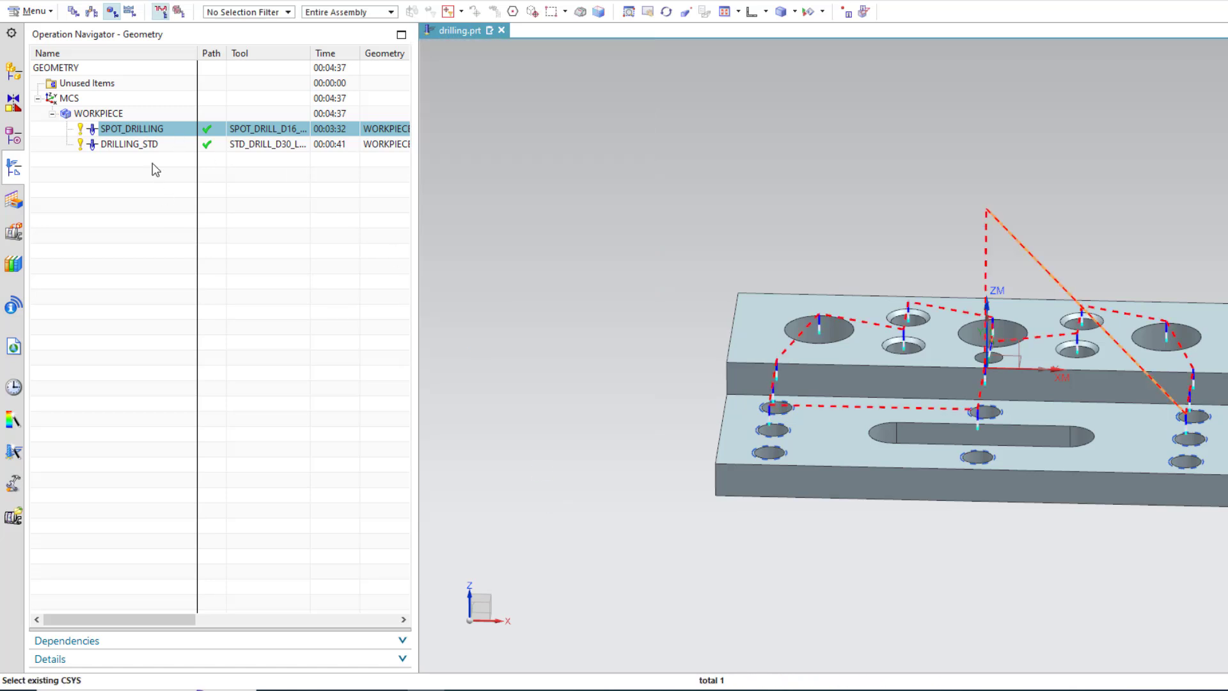
- Postprocess SPOT_DRILLING with MILL_3_AXIS, overwriting drilling.ptp, and review the first G82 cycle line and its dwell value
right_click(139, 128)
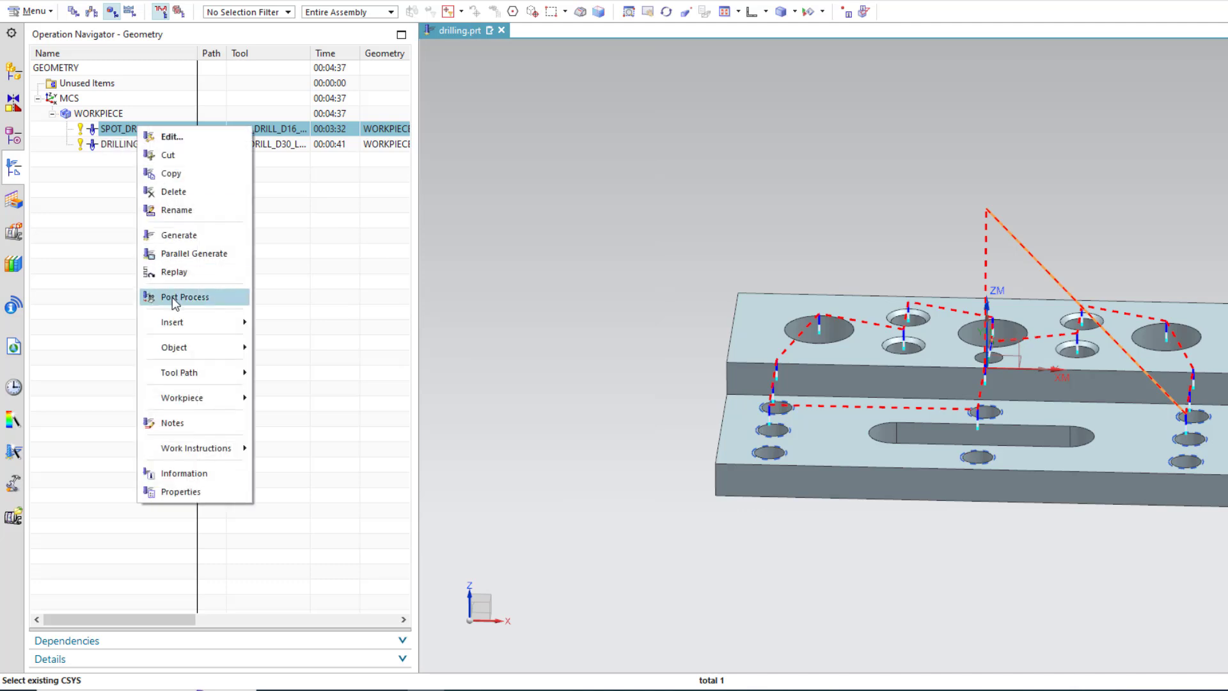
click(174, 297)
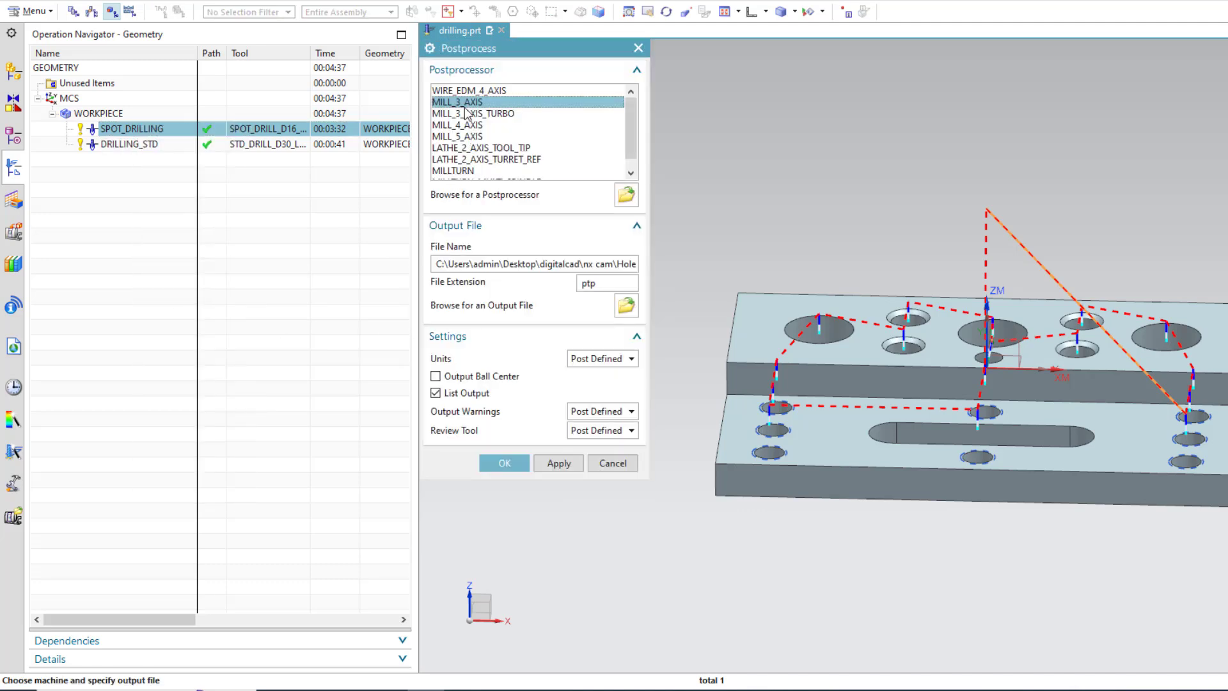
click(504, 463)
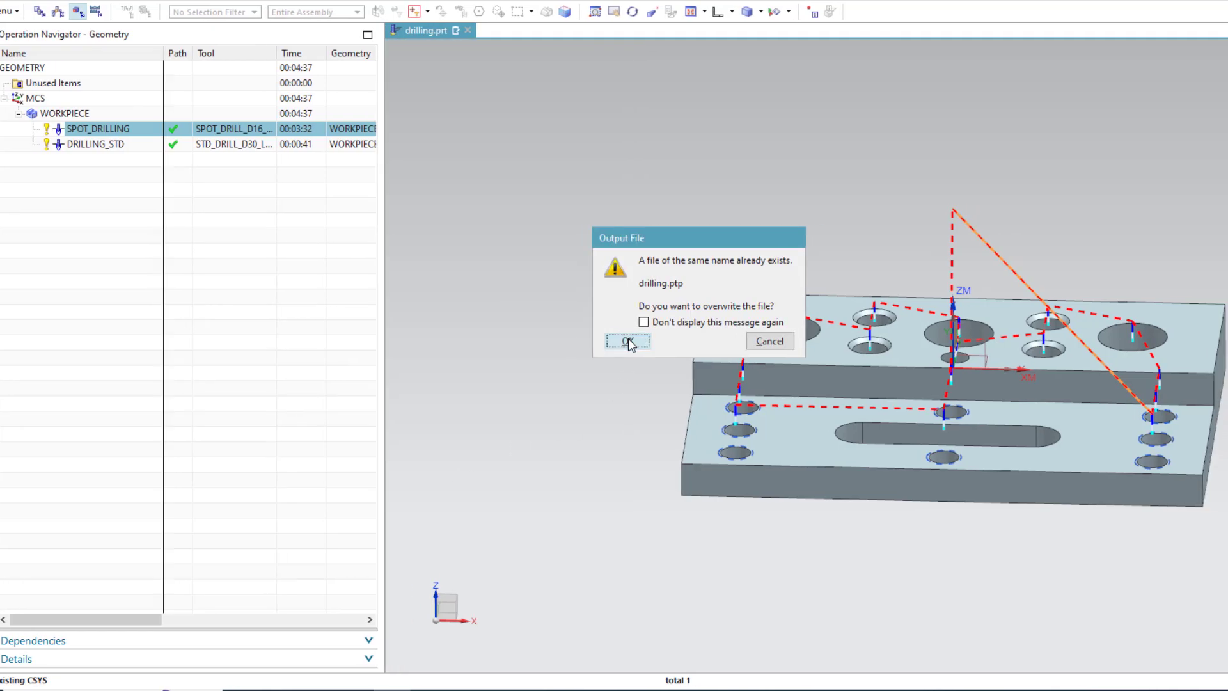
click(628, 342)
drag(656, 228, 868, 228)
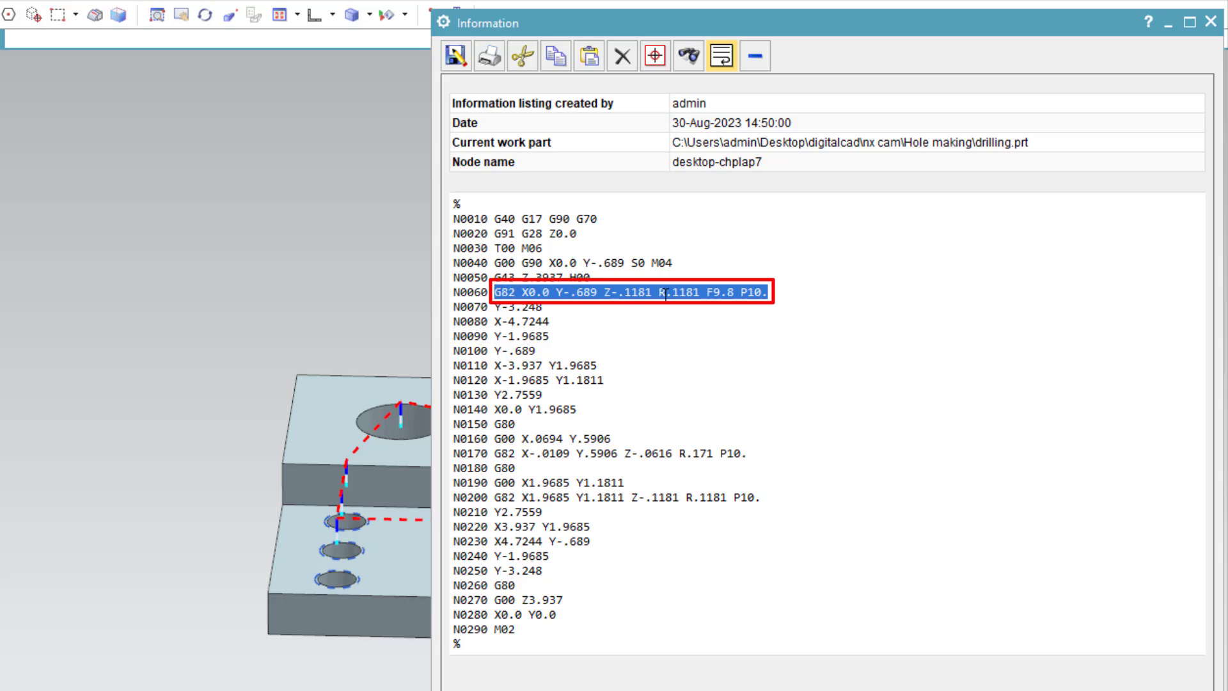
click(733, 293)
drag(742, 292, 761, 293)
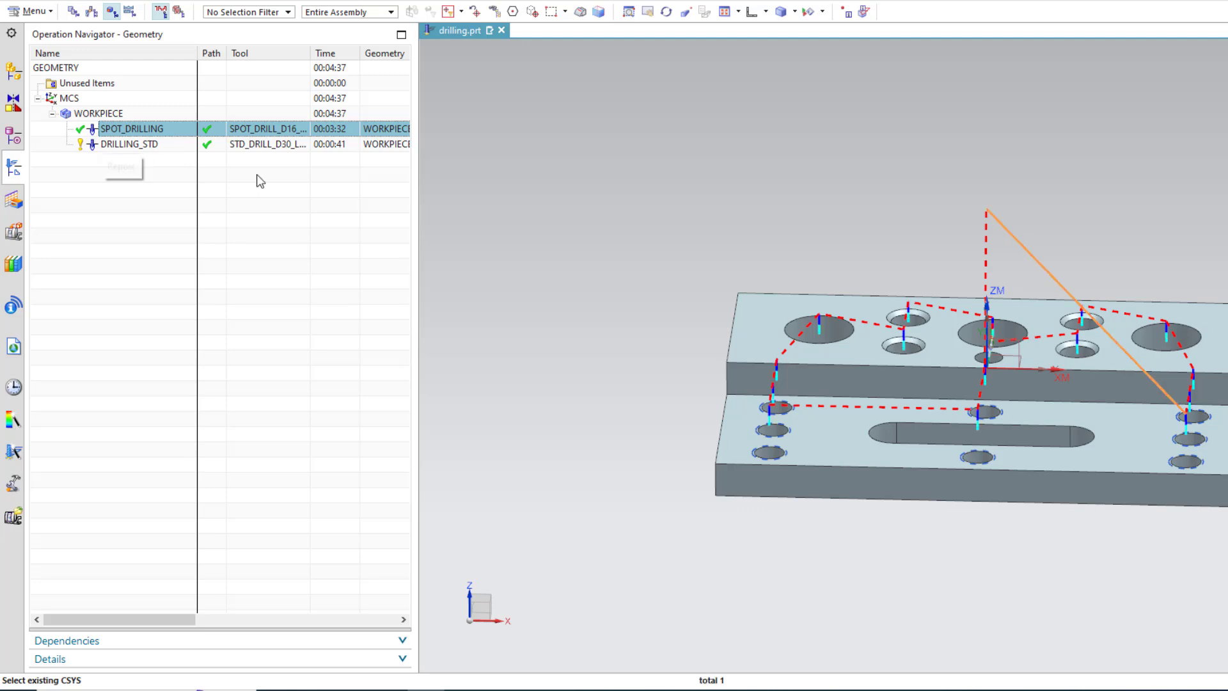
- Open the DRILLING_STD operation and check the dwell settings of its Drill cycle without changing them
double_click(162, 145)
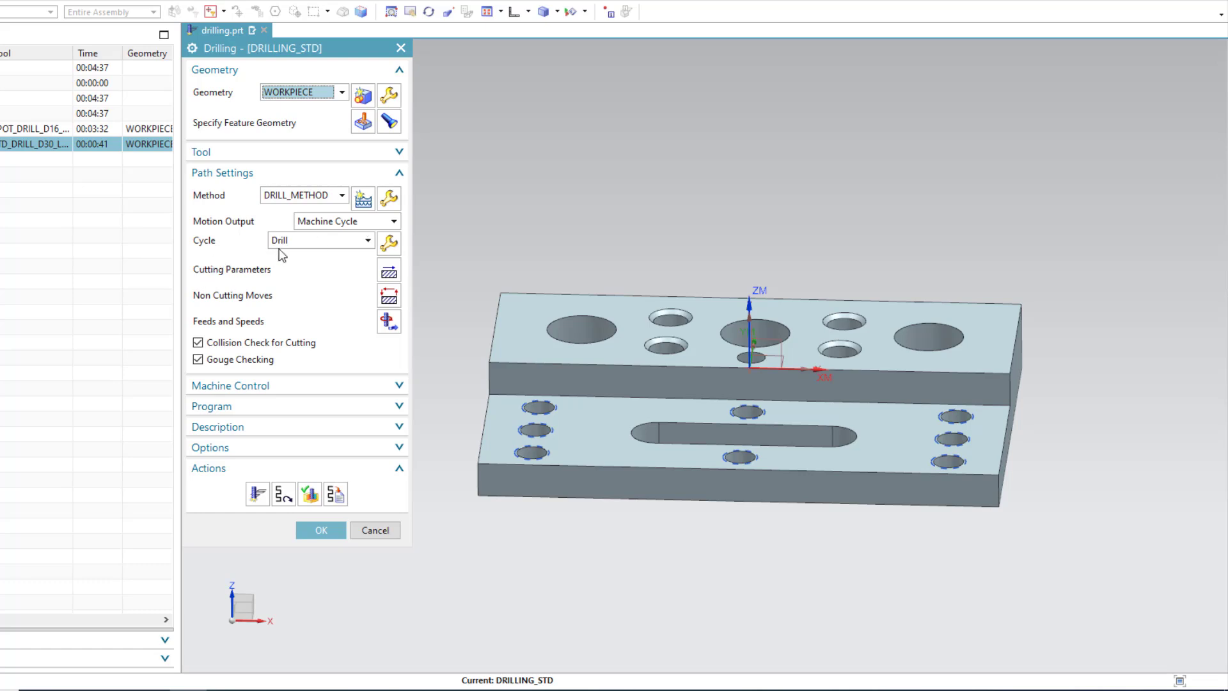
click(389, 244)
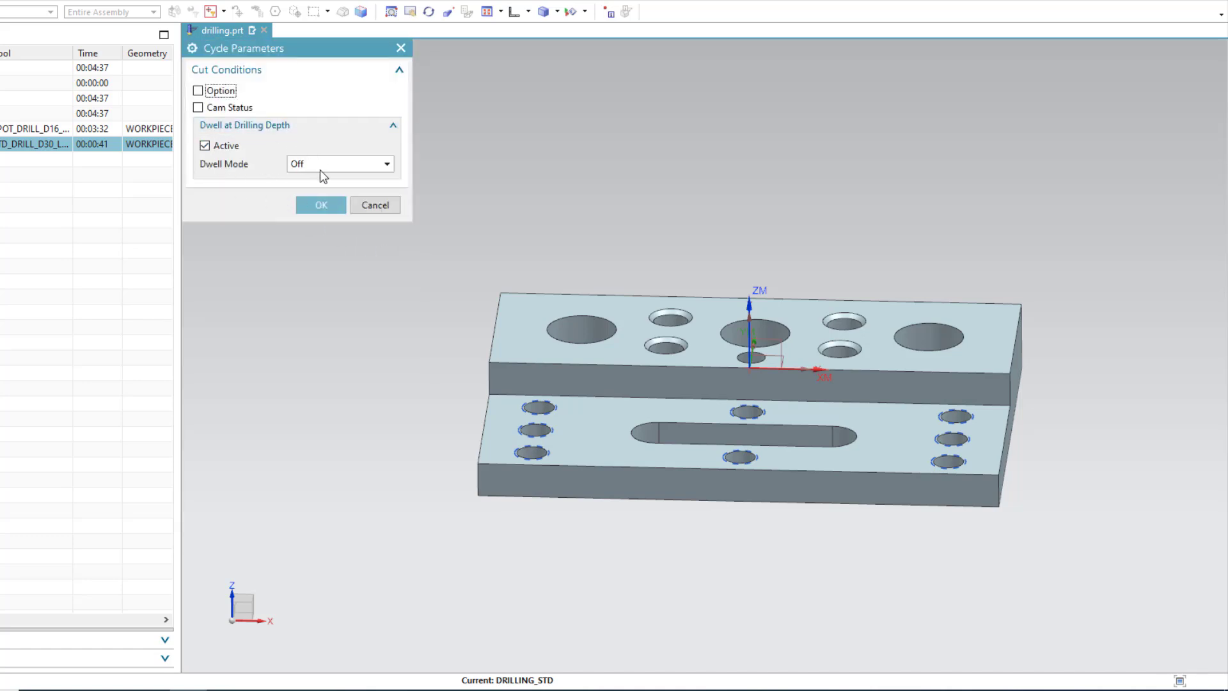
click(366, 207)
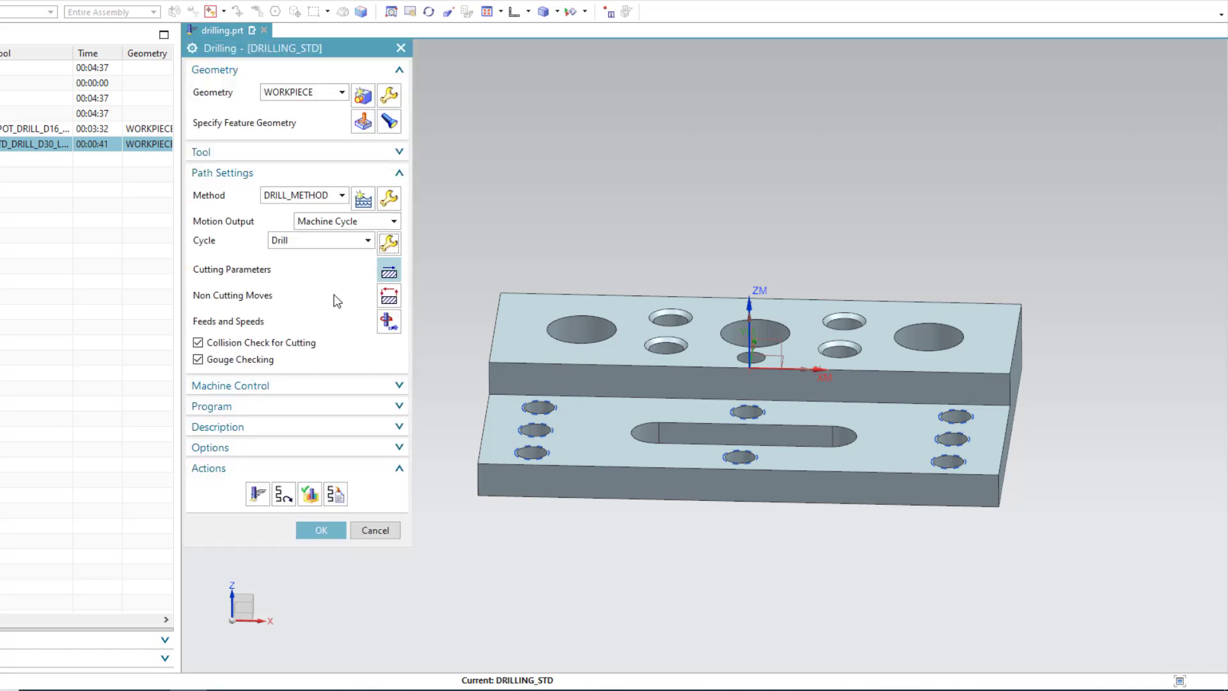
- Review the extend path offsets, tolerances and tool clearances in the cutting parameters of DRILLING_STD
click(387, 272)
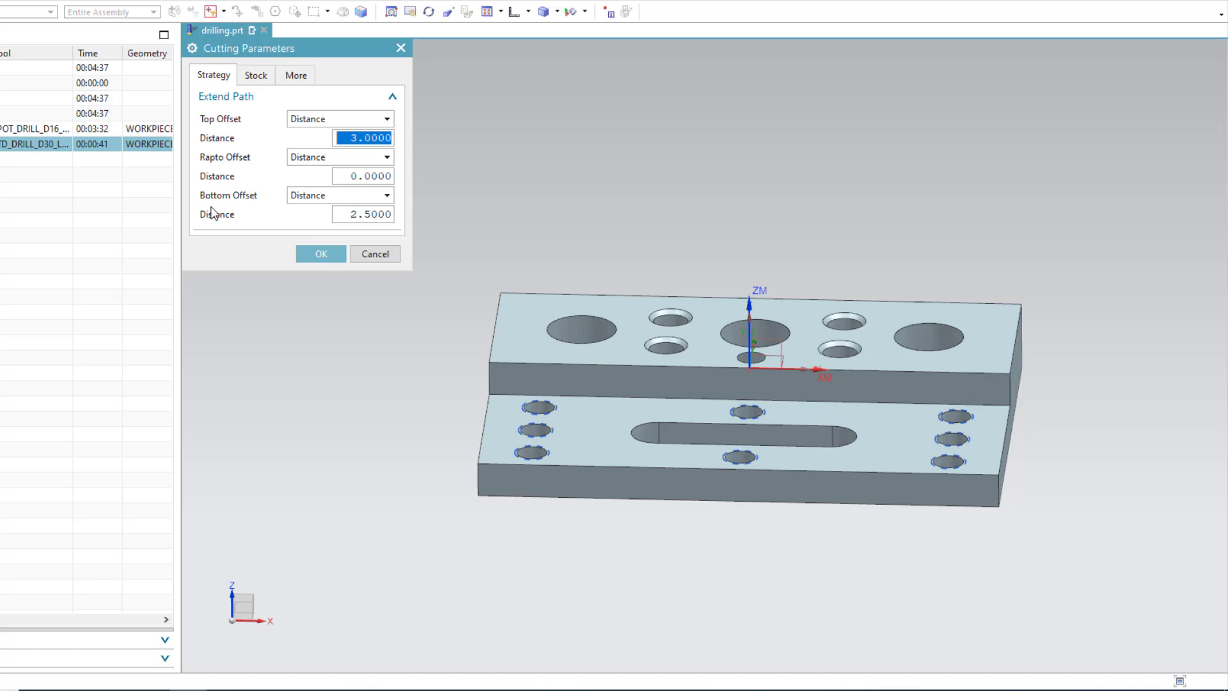
click(250, 80)
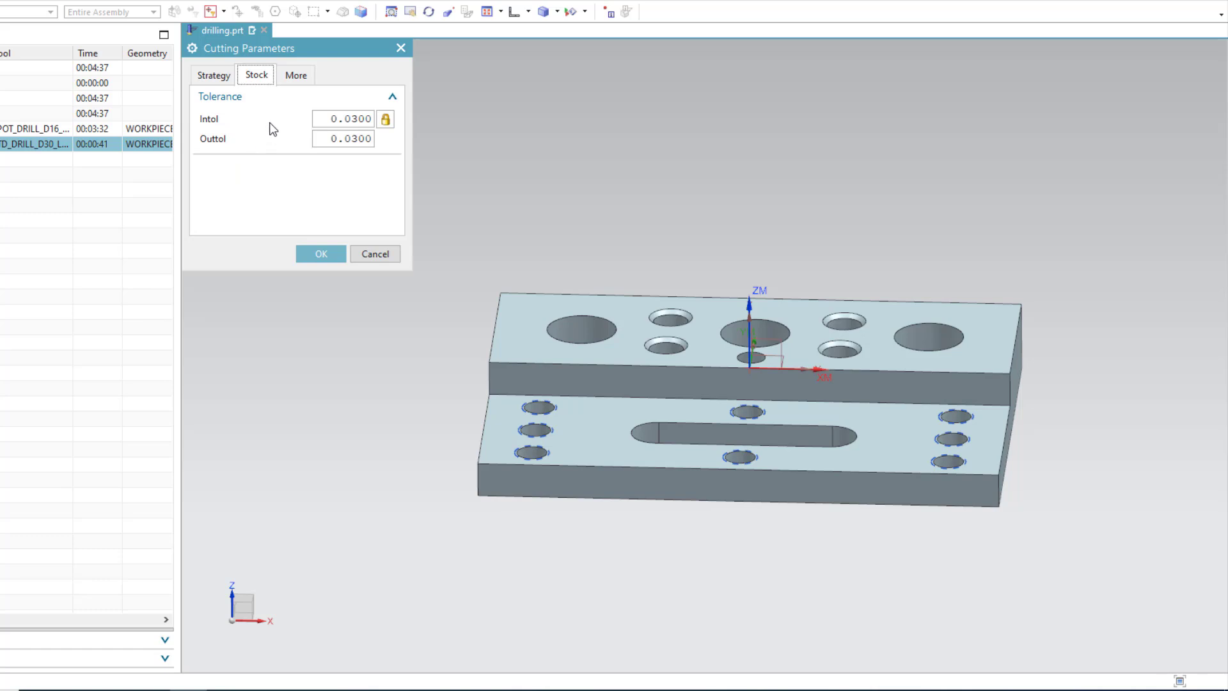
click(295, 77)
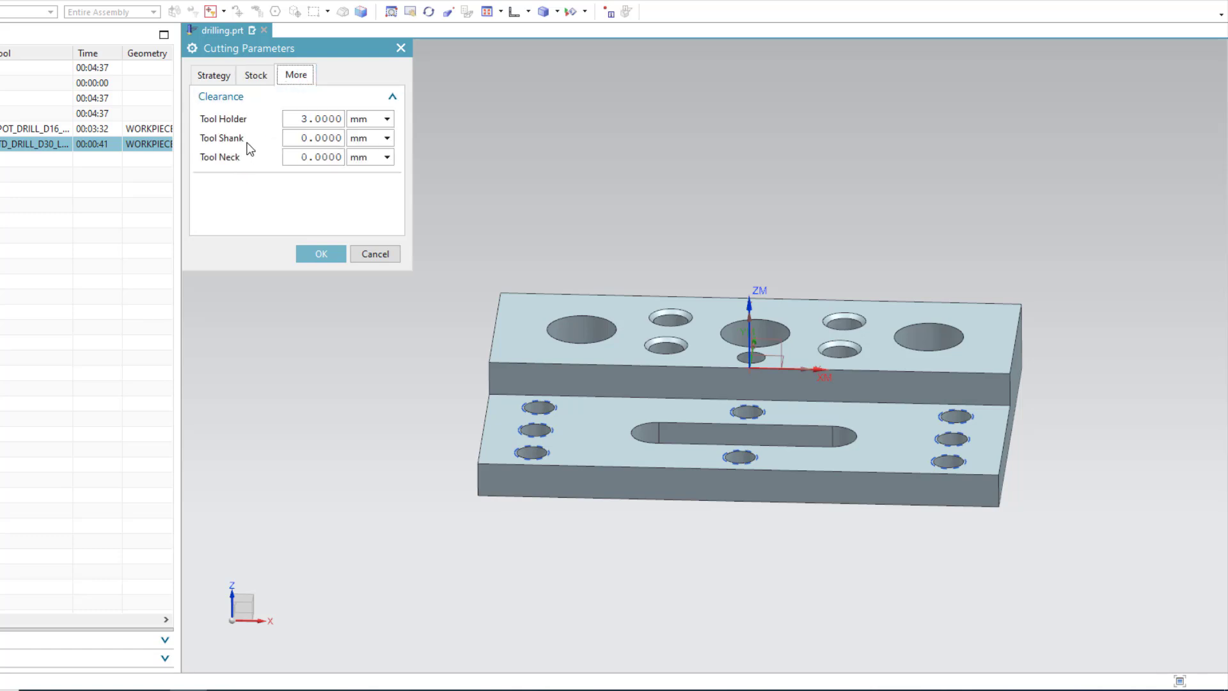
click(222, 79)
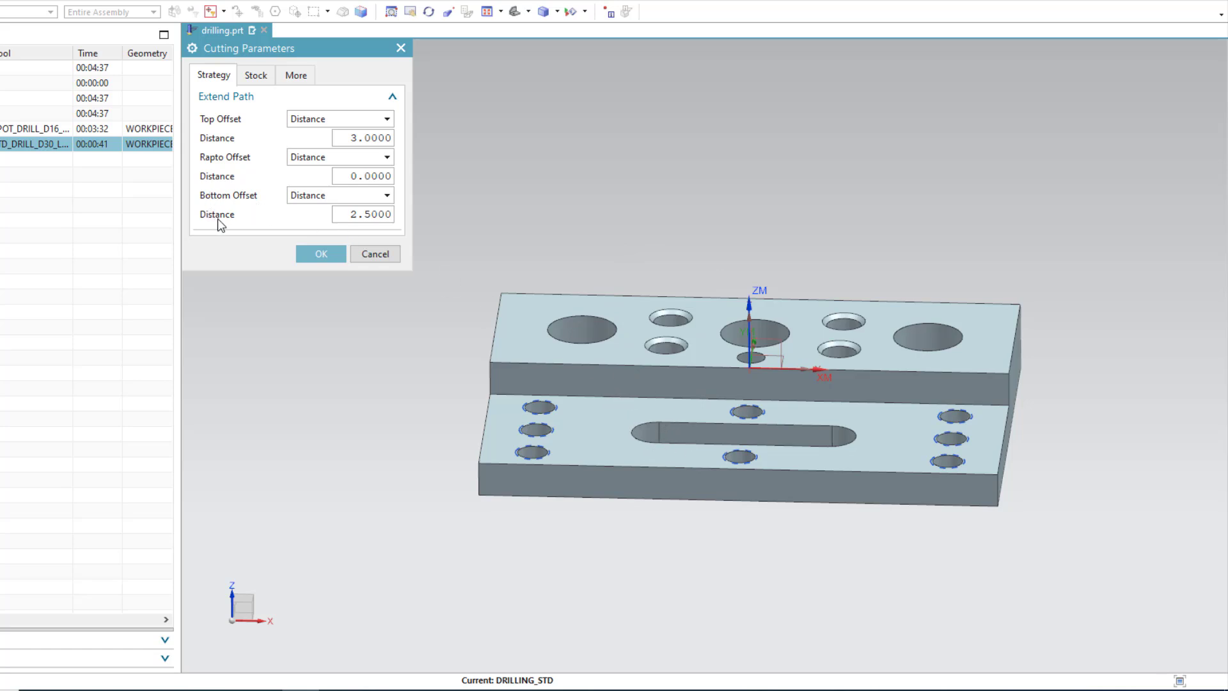
click(321, 254)
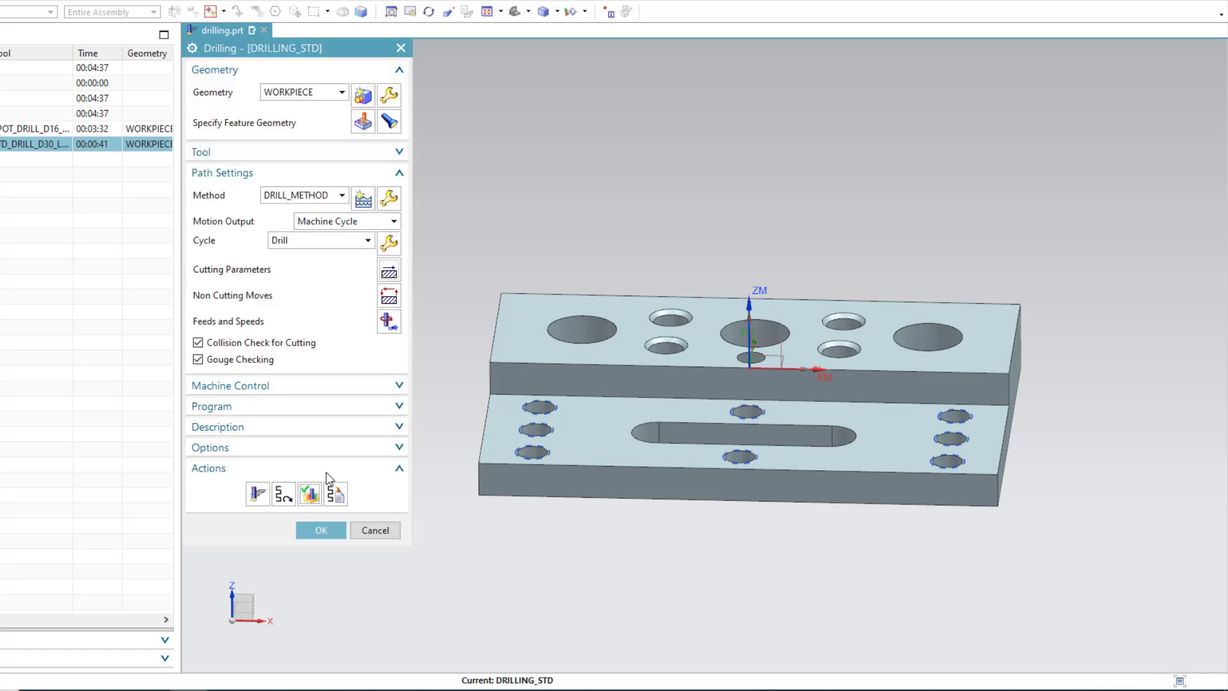
- Replay the DRILLING_STD tool path at animation speed 2 with +/- n Motions display set to 1 motion, stop it and accept the operation
click(310, 493)
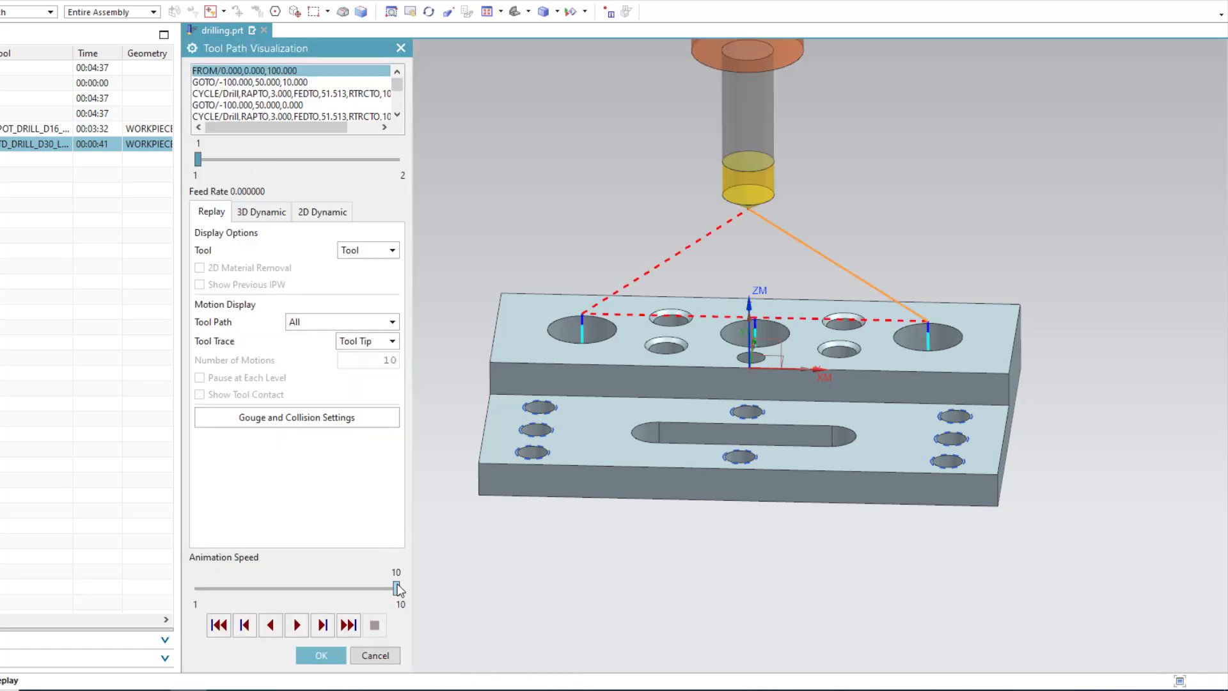
drag(397, 589, 220, 589)
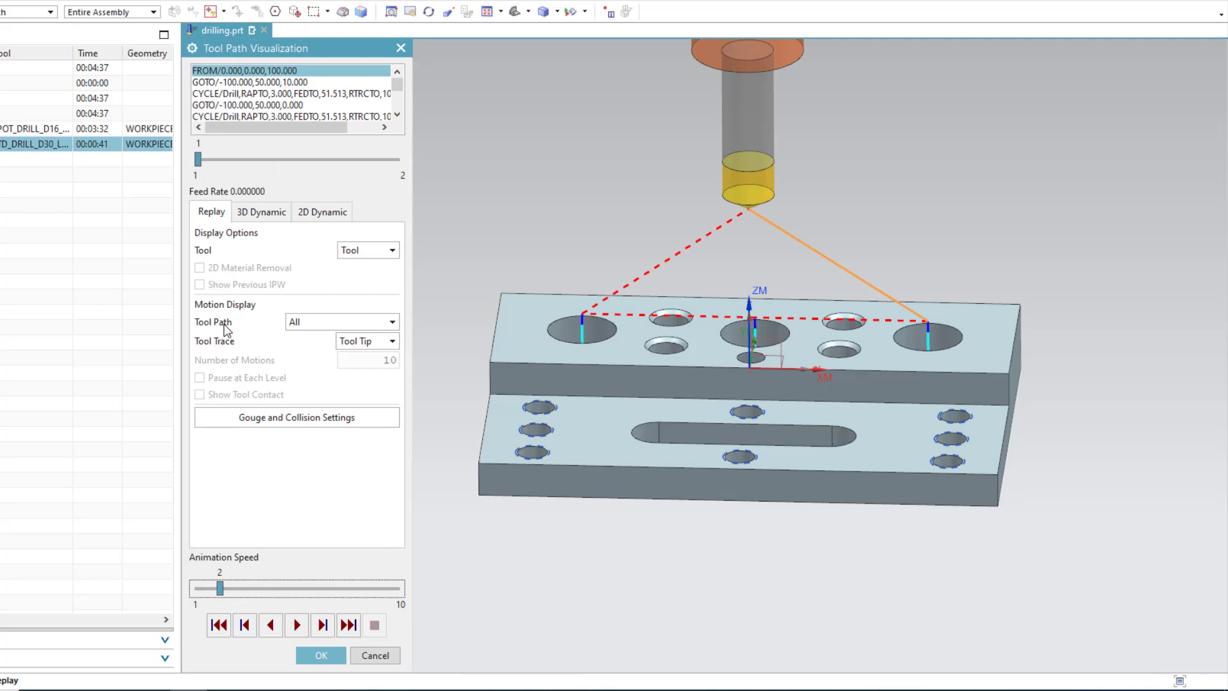
click(302, 326)
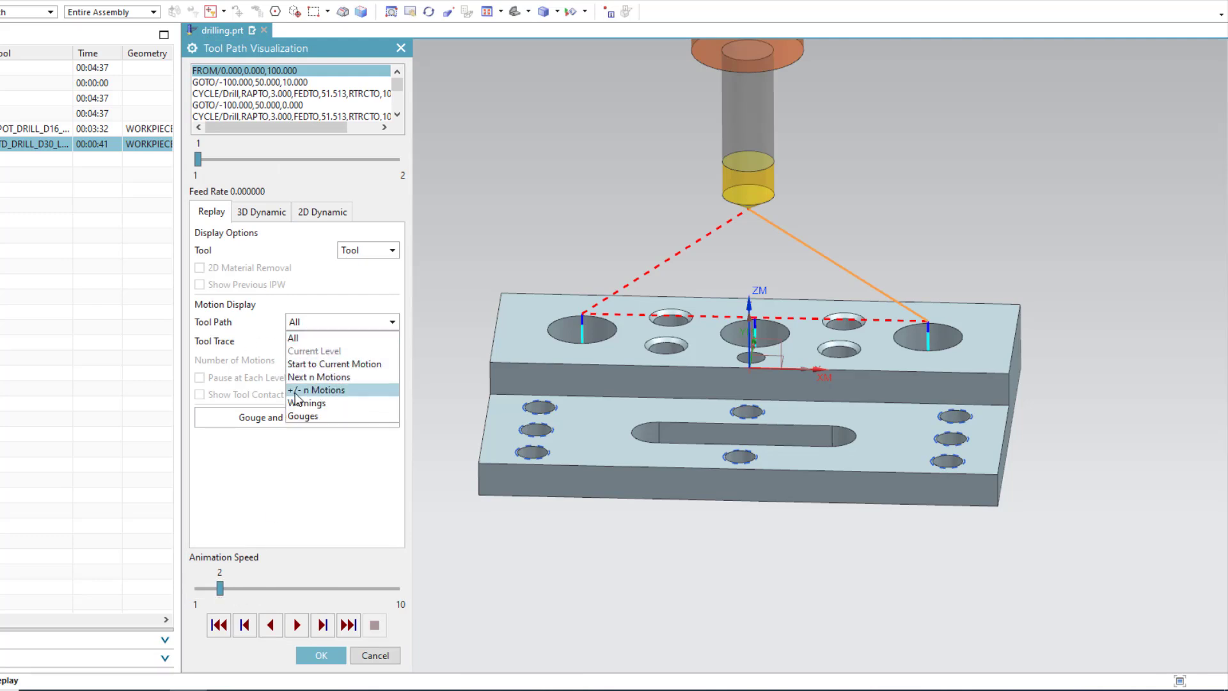
click(338, 399)
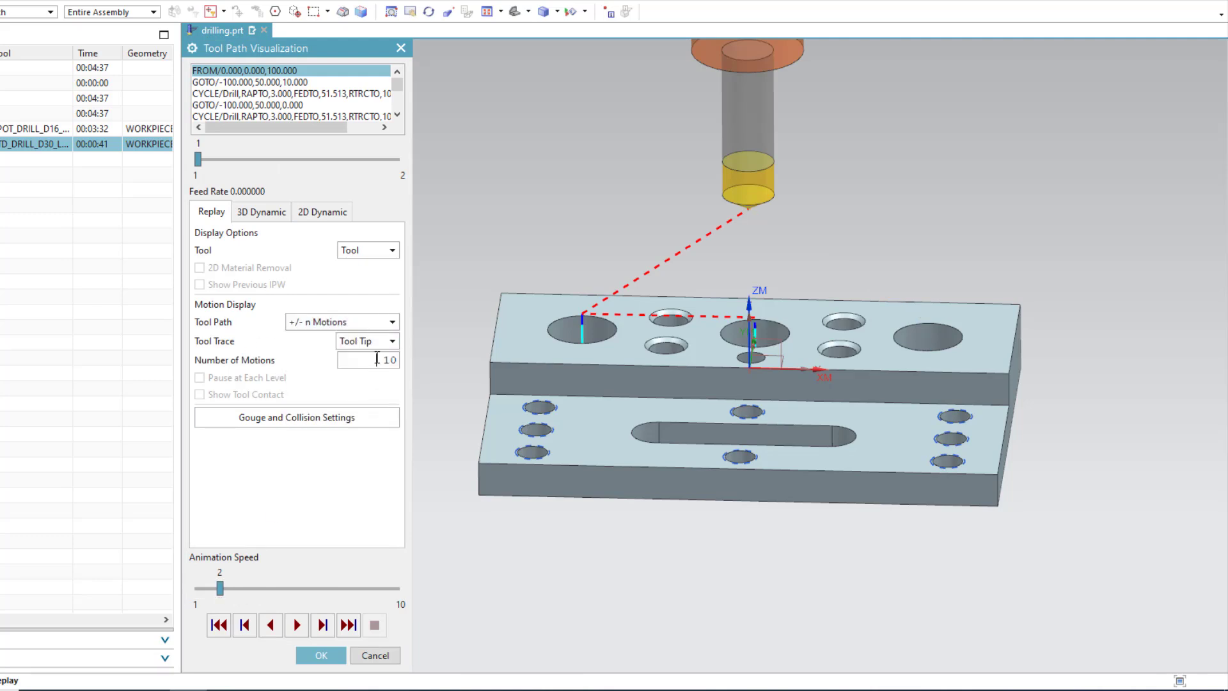
double_click(378, 360)
text(1)
click(296, 624)
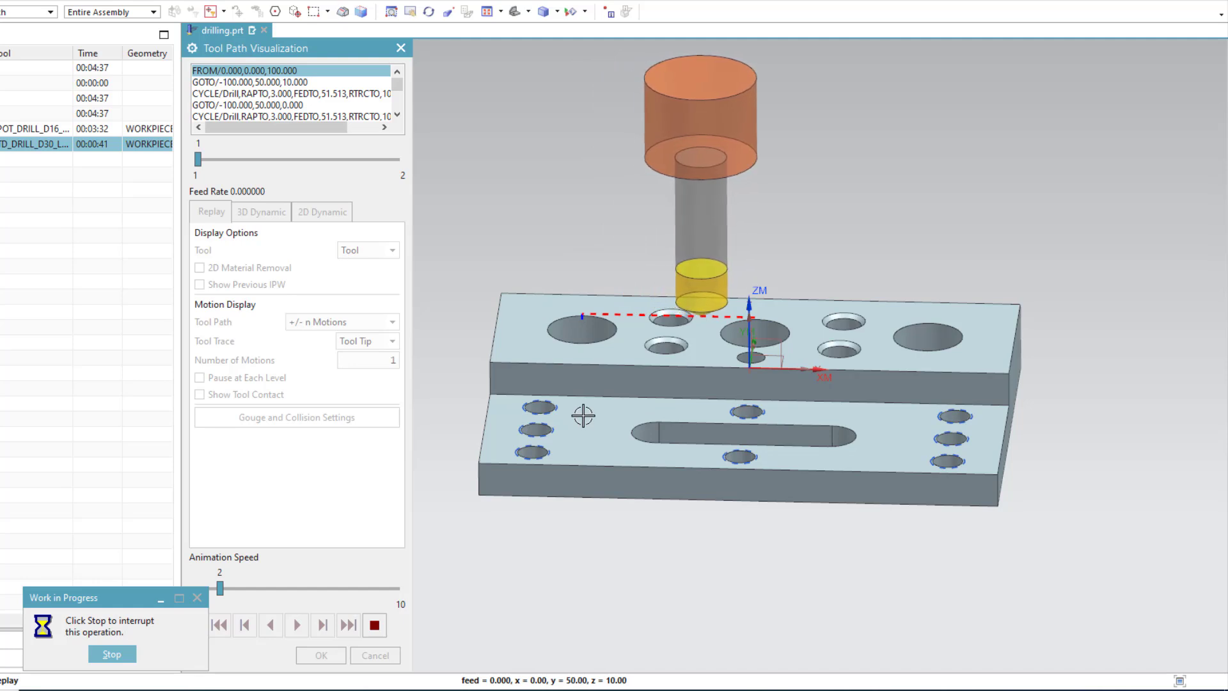
click(114, 652)
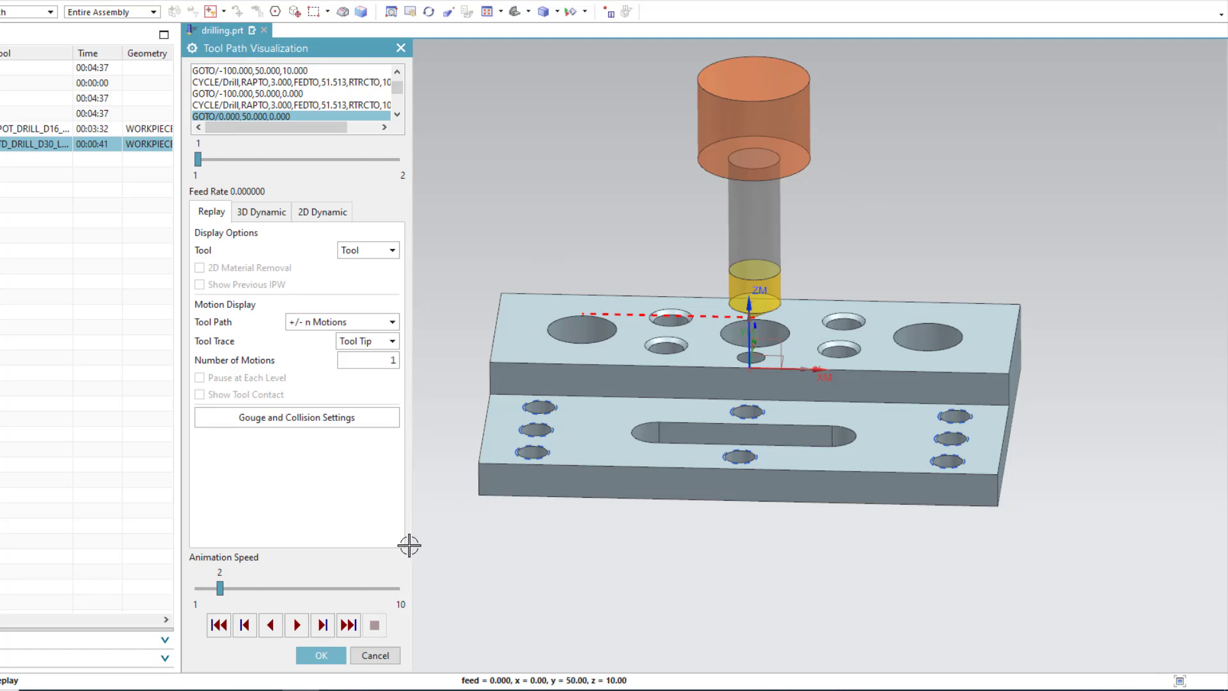
click(321, 656)
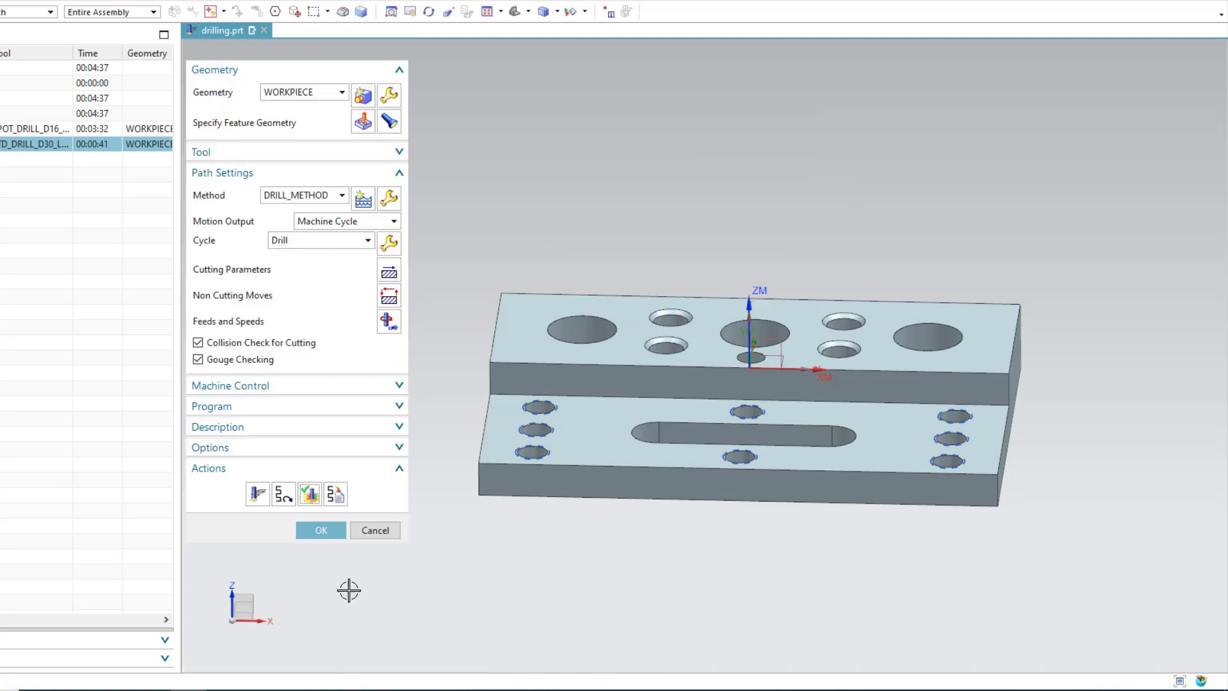
click(318, 533)
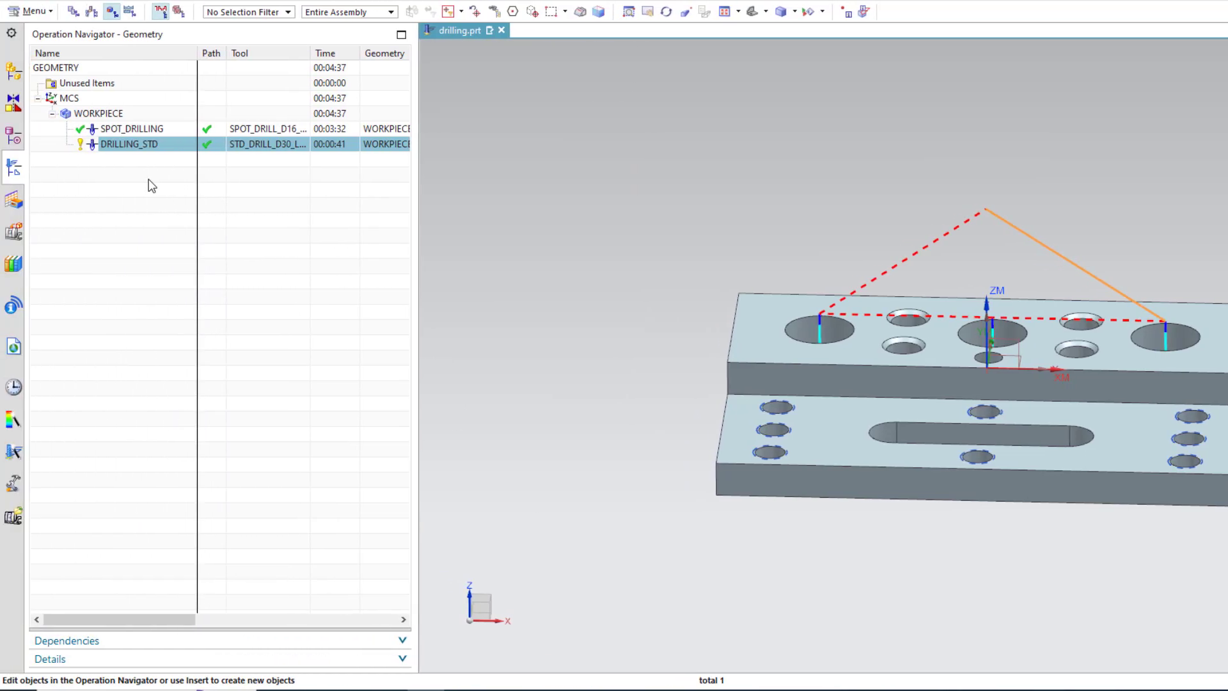
- Duplicate the DRILLING_STD operation under WORKPIECE by copying and pasting it
click(154, 174)
click(139, 146)
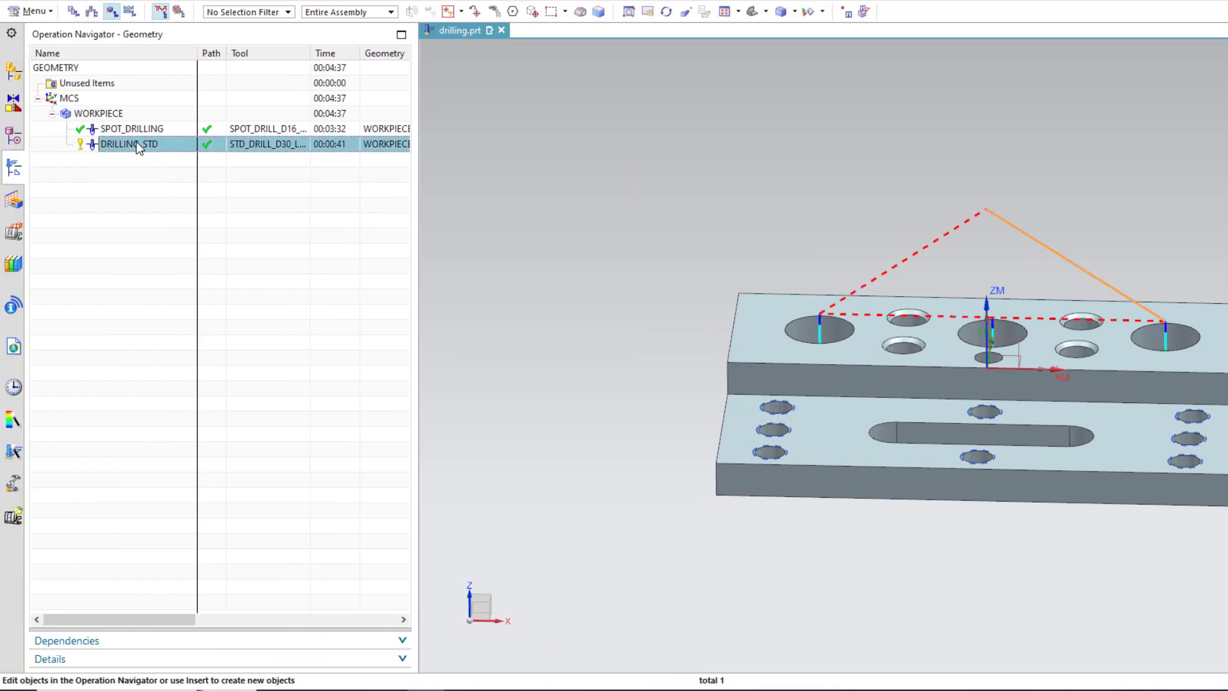
right_click(138, 145)
click(167, 191)
right_click(145, 150)
click(176, 209)
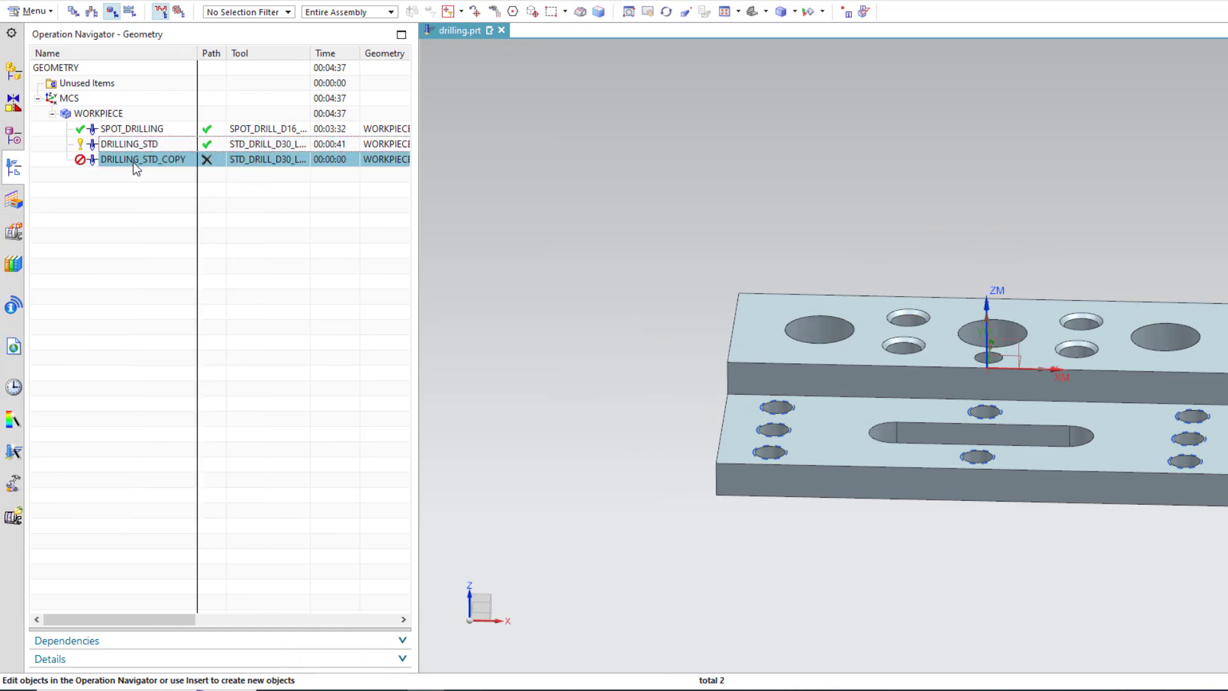
- Rename the copied operation DRILLING_STD_COPY as DRILLING_PECK_FR
click(135, 163)
drag(191, 160, 147, 170)
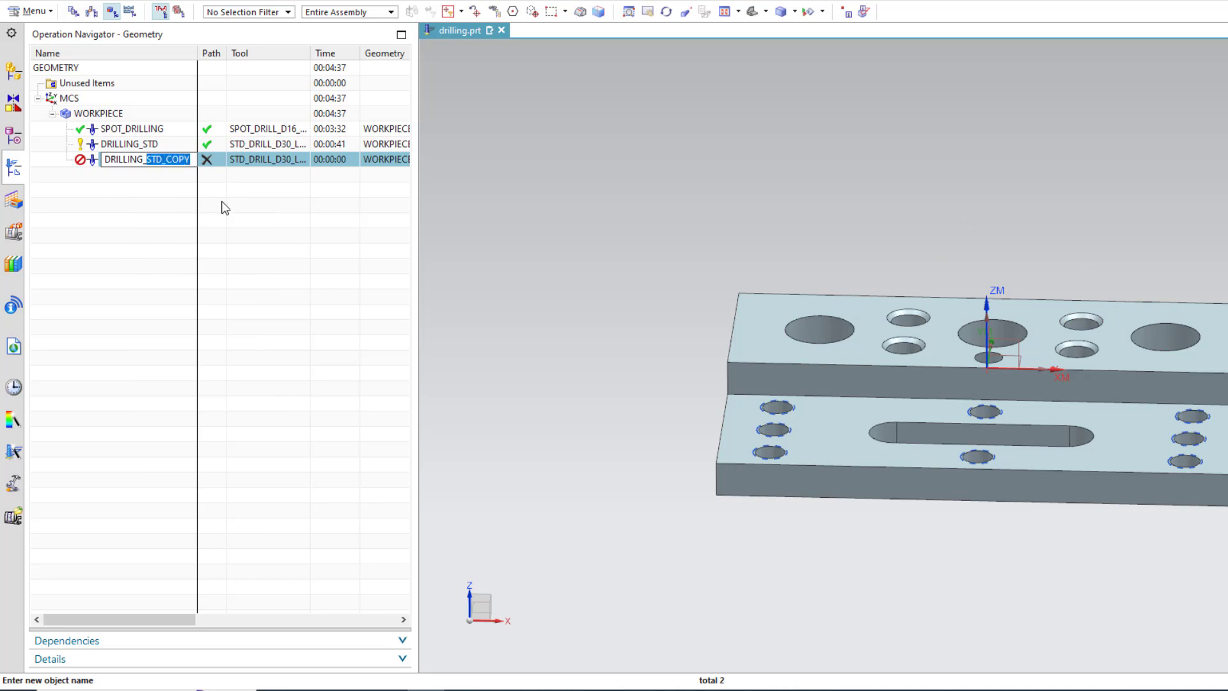
text(peck)
key(Return)
- Edit DRILLING_PECK_FR and remove the three inherited 30 mm holes from its feature geometry
click(129, 164)
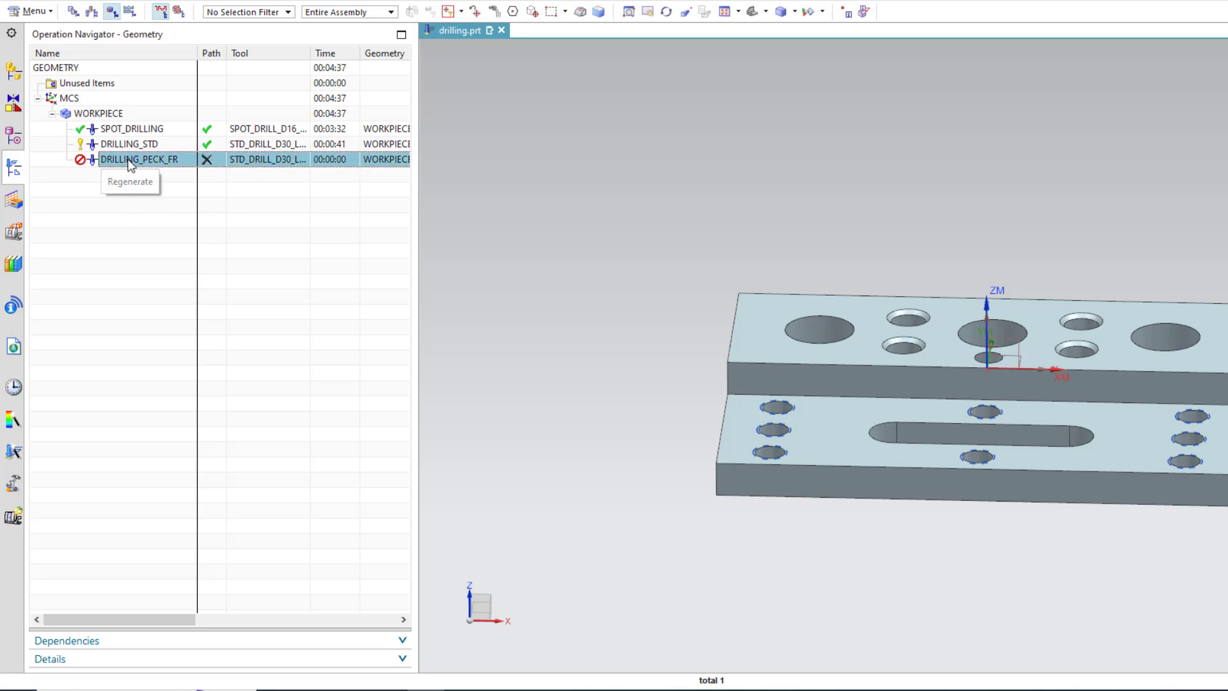
double_click(130, 159)
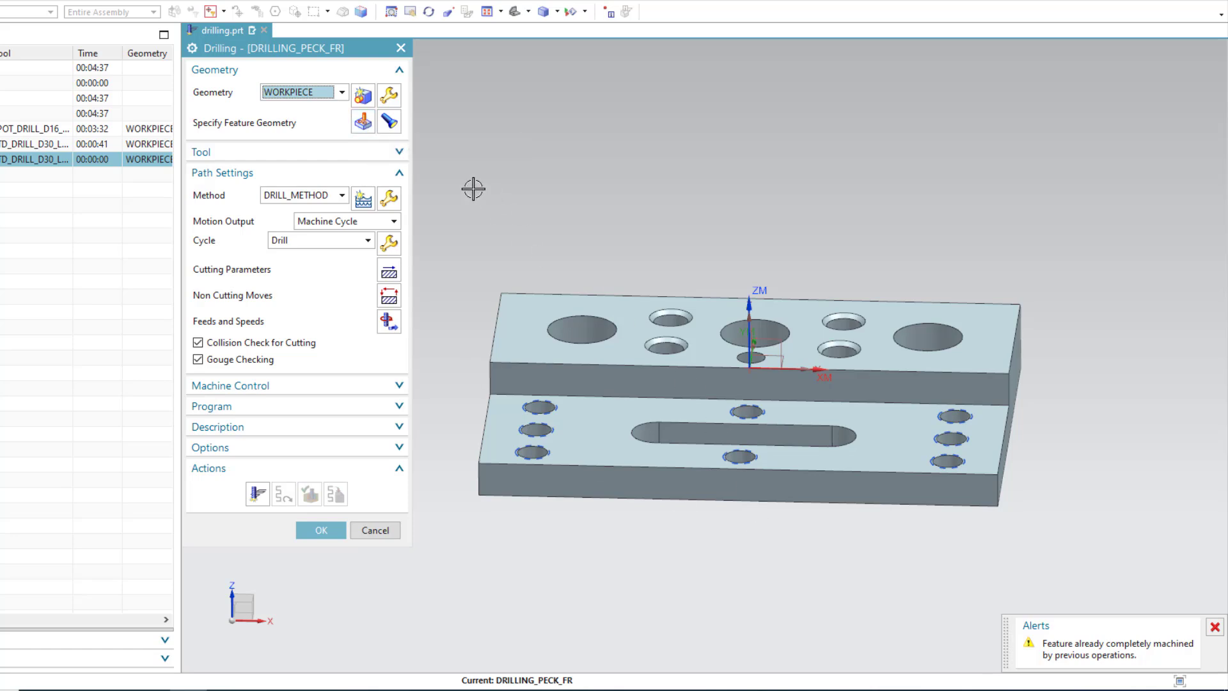
click(363, 123)
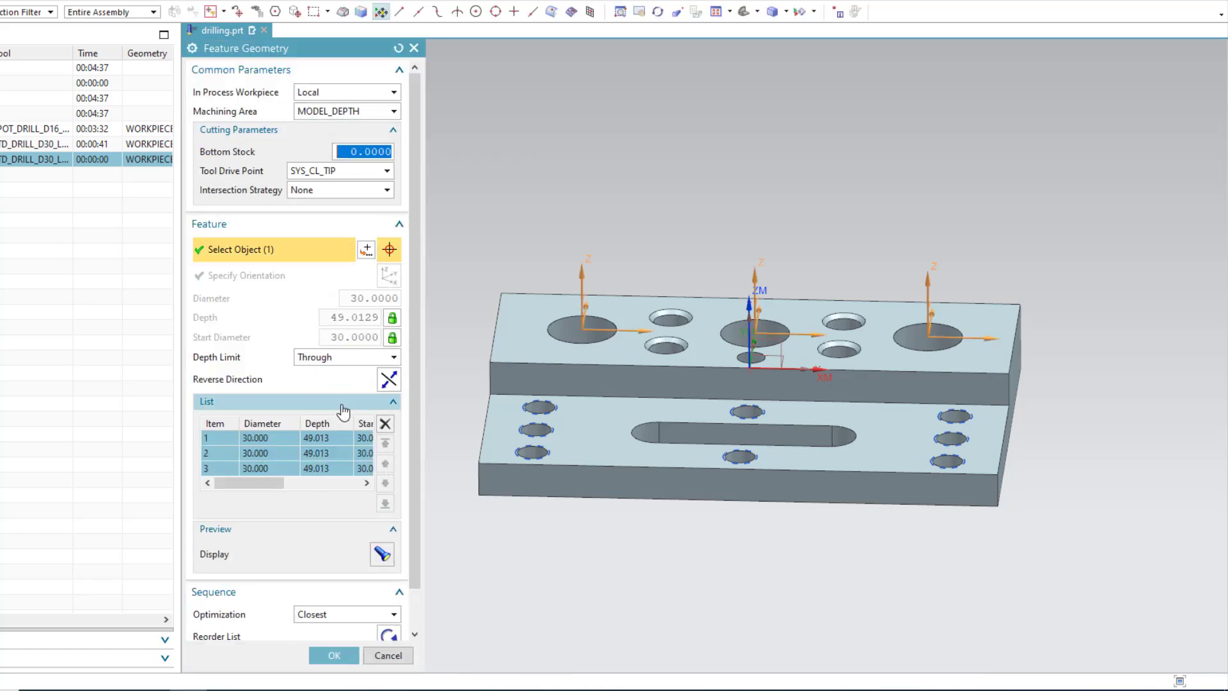
click(386, 425)
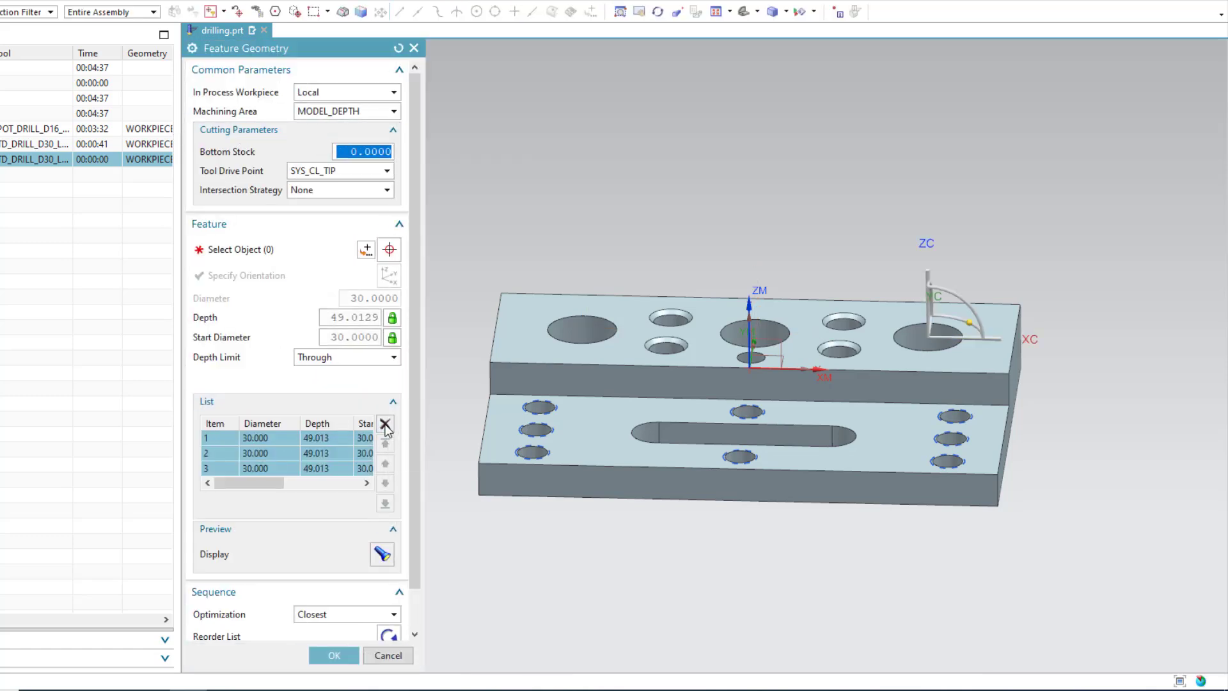
- Add the four chamfered blind holes on the plate's upper level to the feature geometry
middle_drag(663, 184, 670, 236)
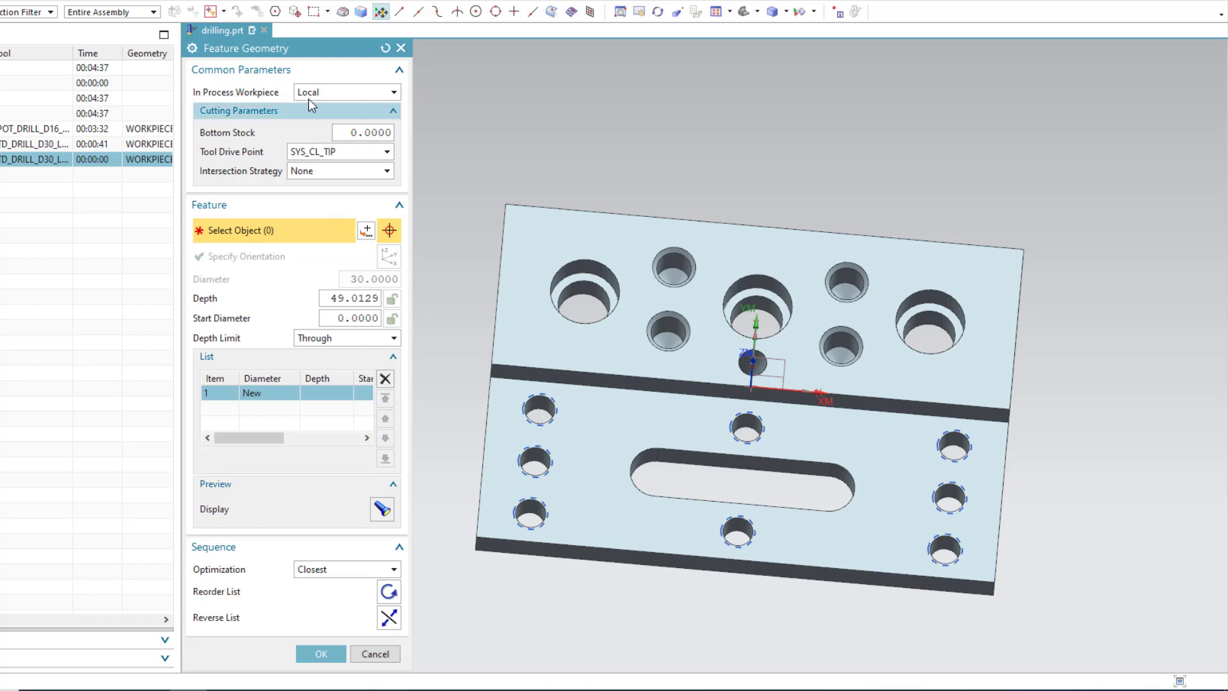
click(674, 266)
click(846, 288)
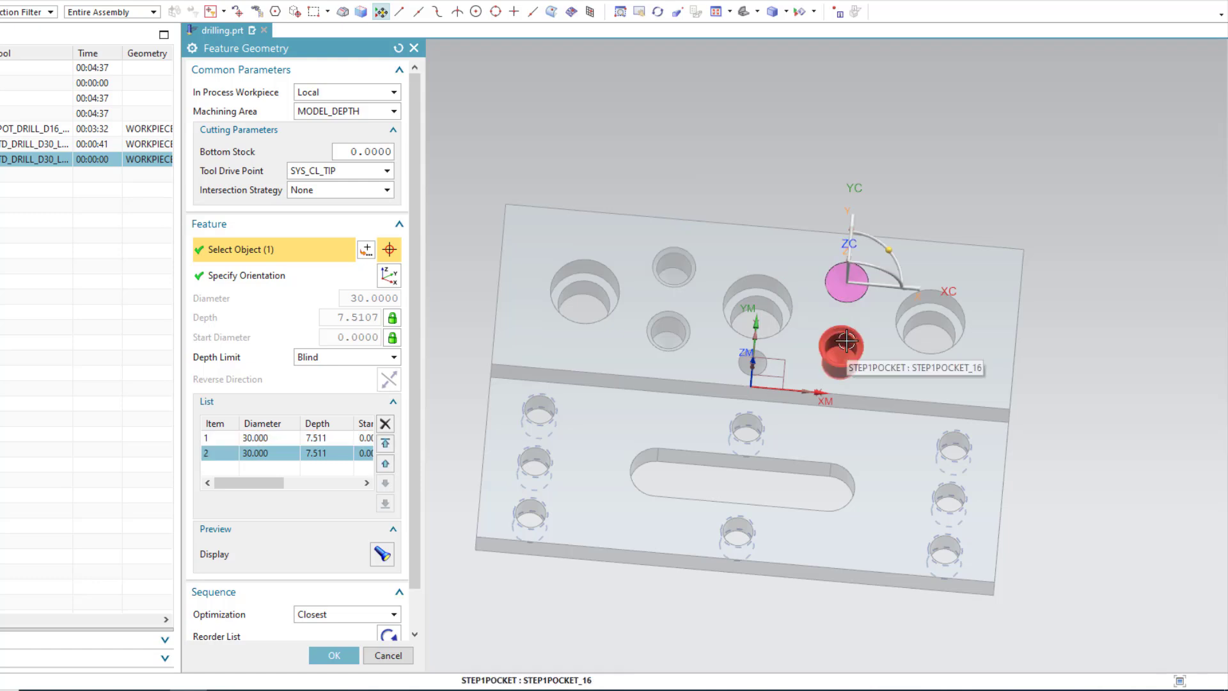
click(841, 346)
click(667, 332)
- Highlight the four listed holes, inspect their machining depth from the front, and accept the feature geometry
middle_drag(862, 409, 776, 337)
scroll(690, 308, up, 2)
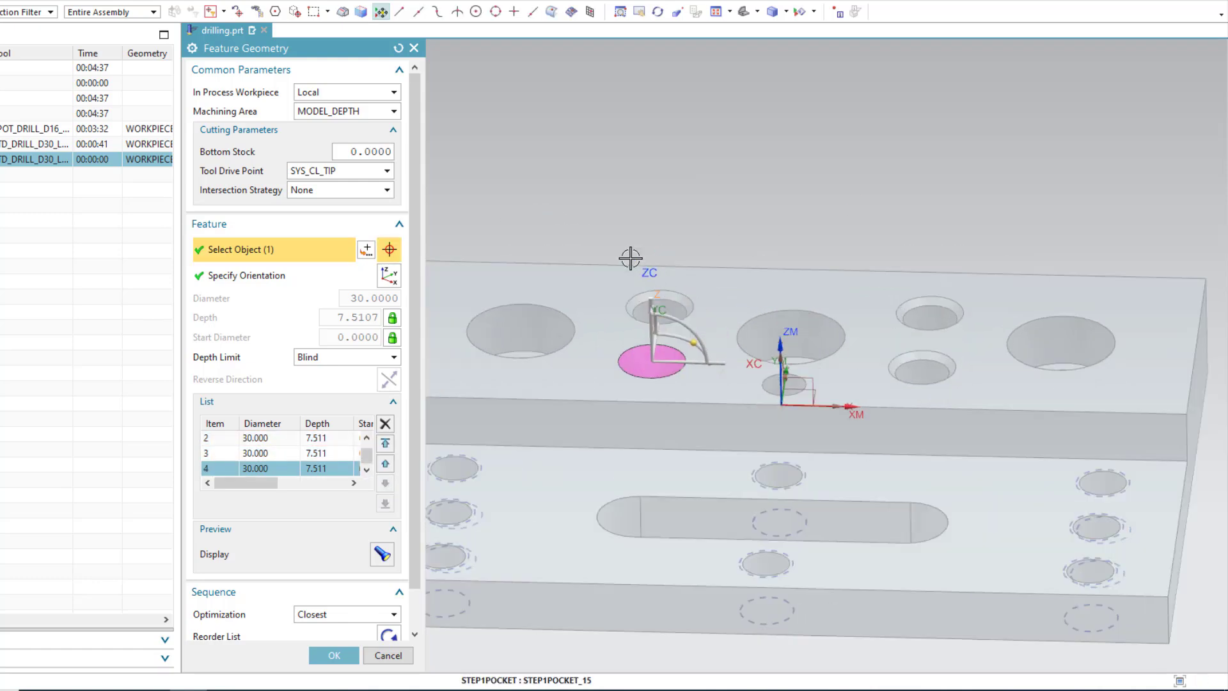
scroll(250, 435, up, 1)
shift+click(256, 439)
middle_drag(659, 419, 661, 389)
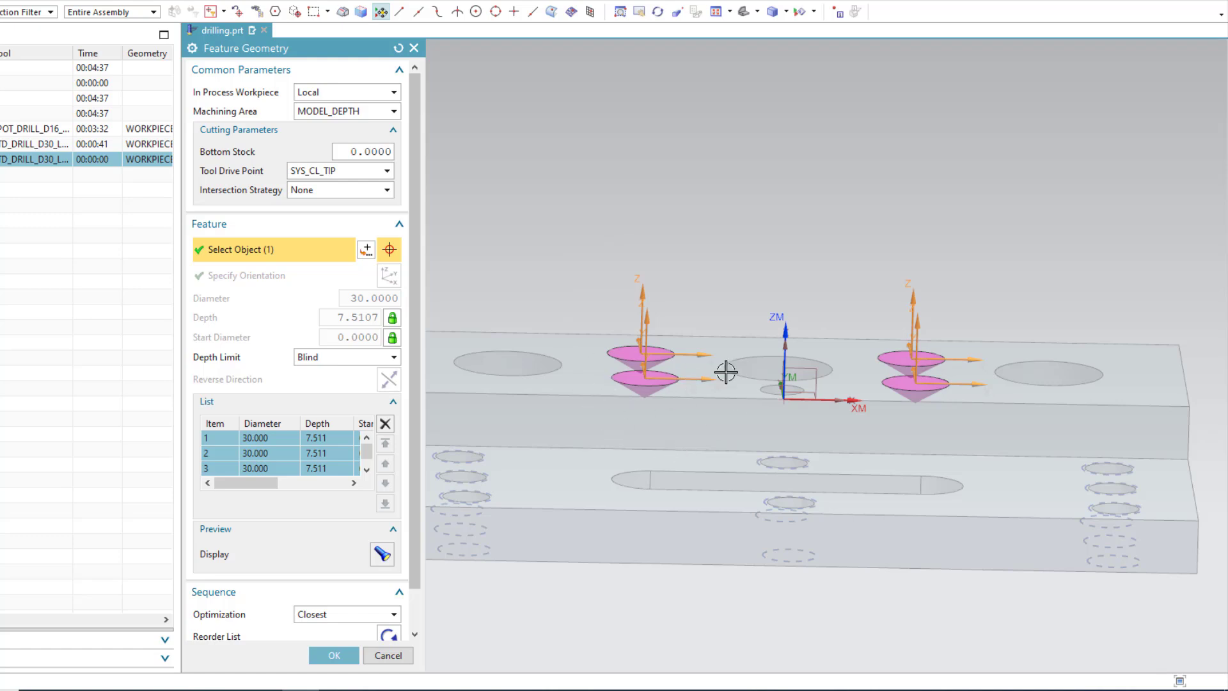
click(758, 12)
click(786, 59)
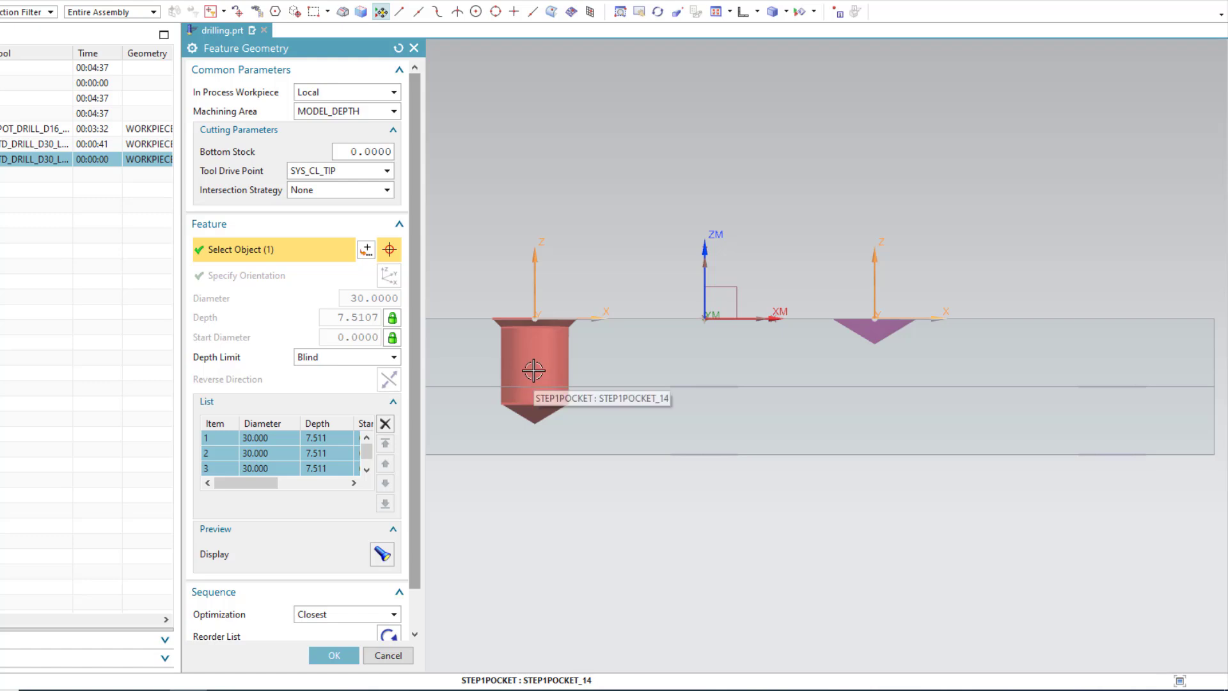
click(333, 655)
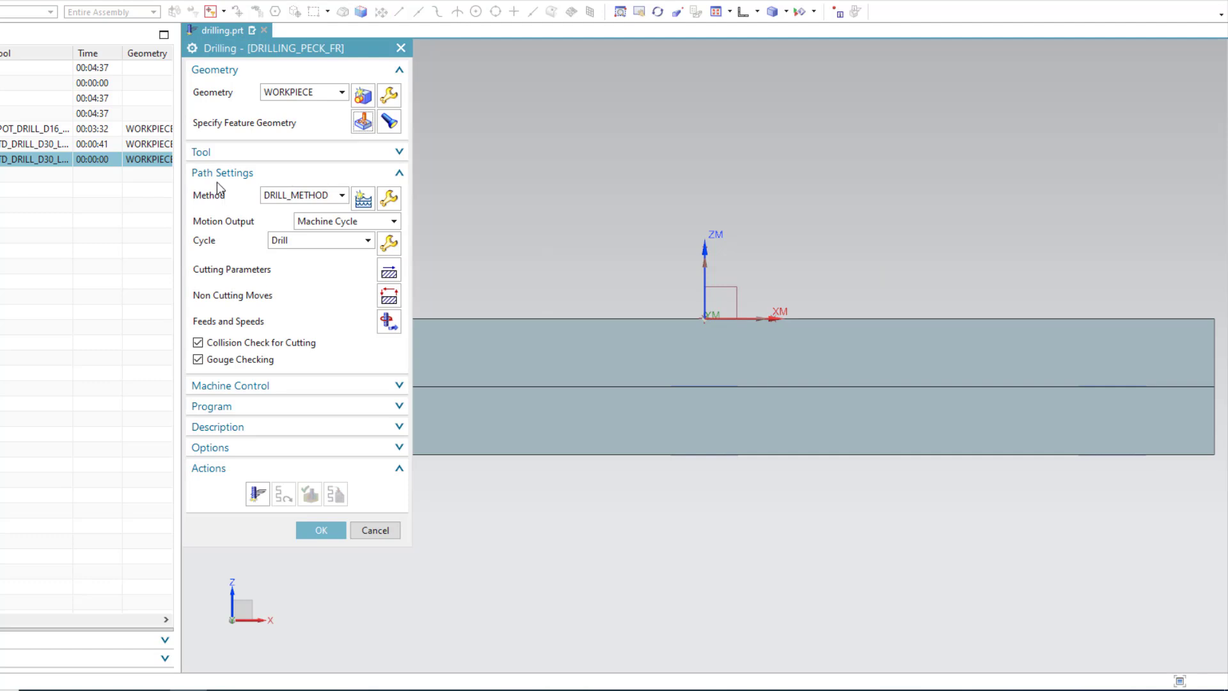
- Change the operation's tool to STD_DRILL_D20_L100 (Drilling Tool)
click(238, 152)
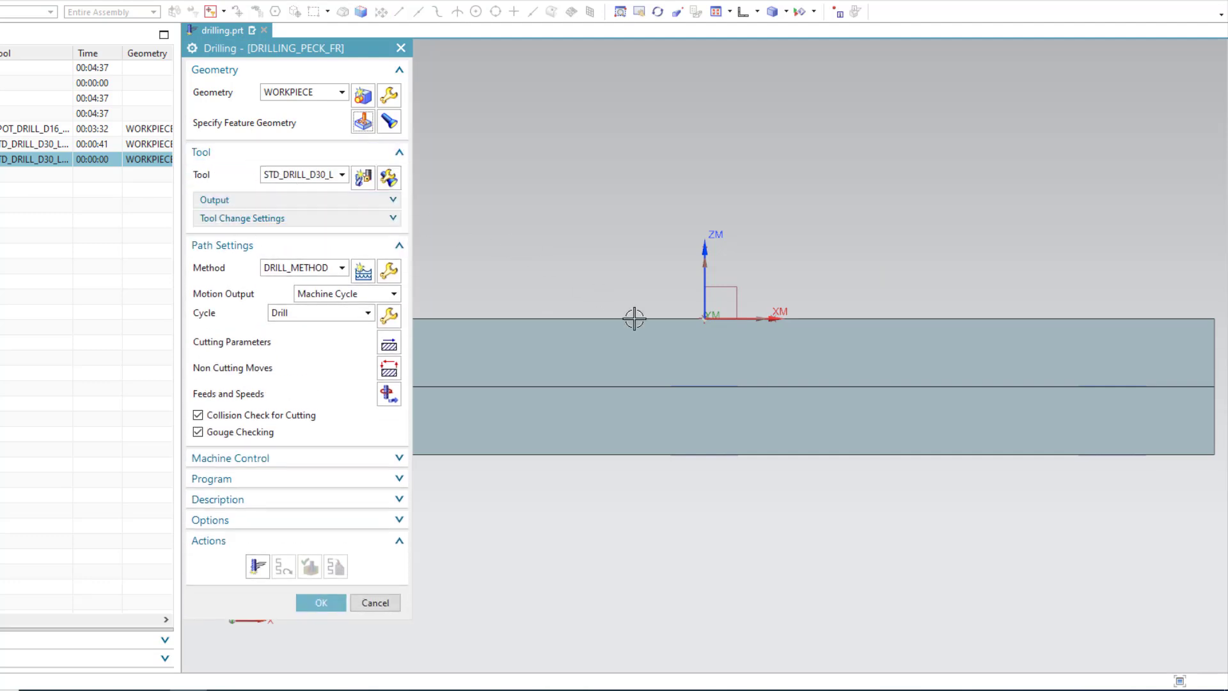
click(316, 179)
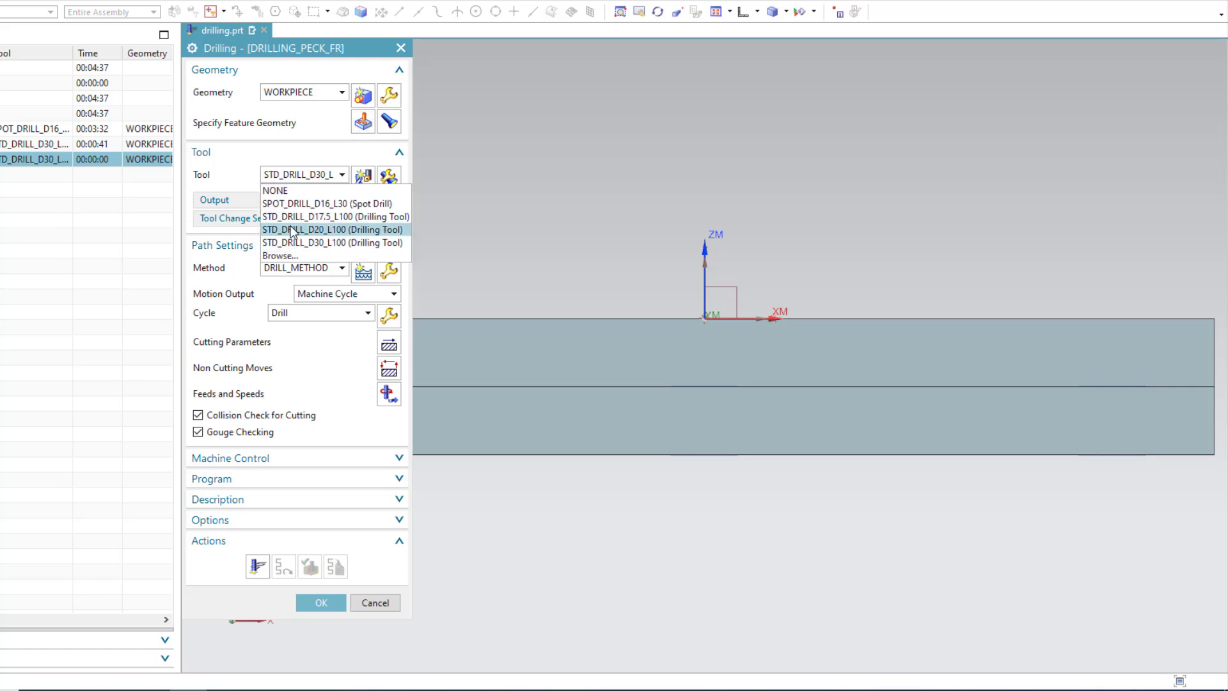
click(326, 235)
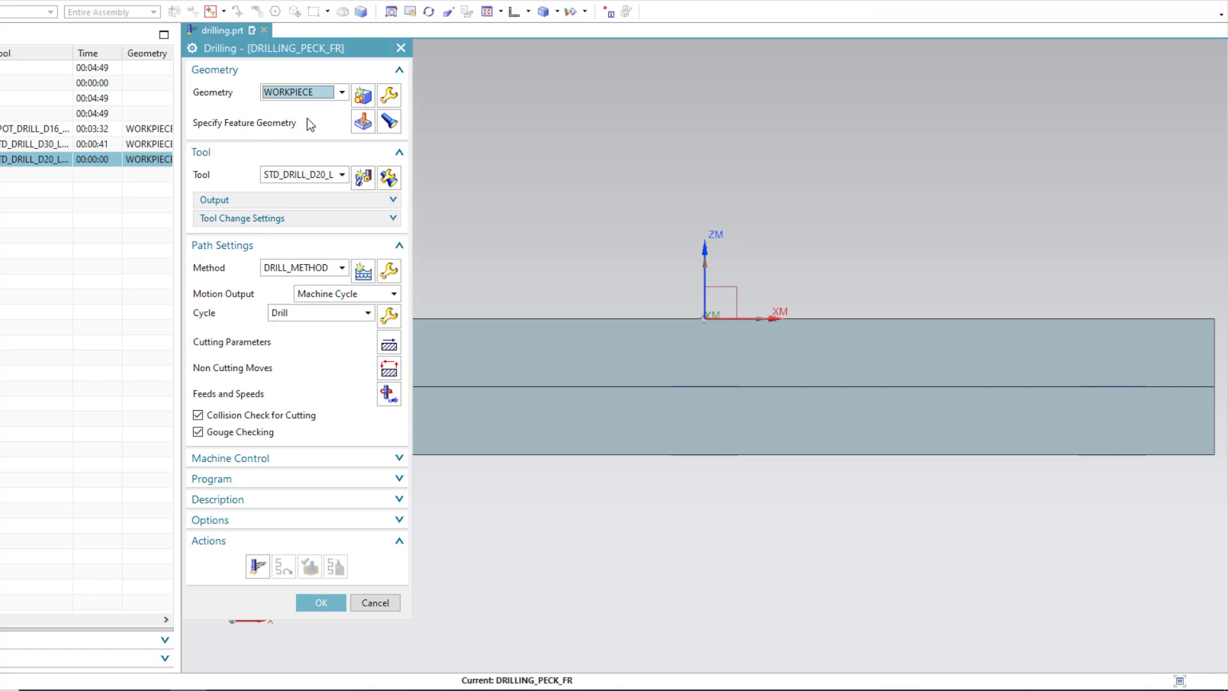
- Reorder the four 20 mm holes with the Closest optimization and accept the feature geometry
click(363, 122)
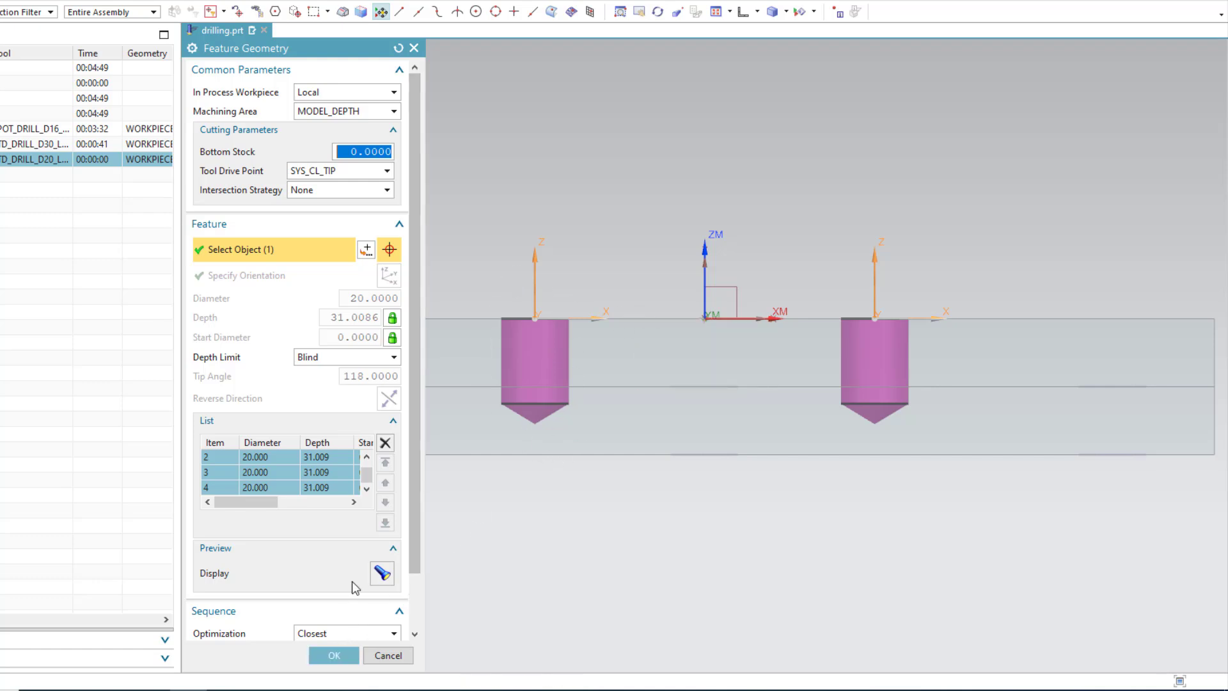
scroll(346, 566, down, 1)
scroll(343, 566, down, 1)
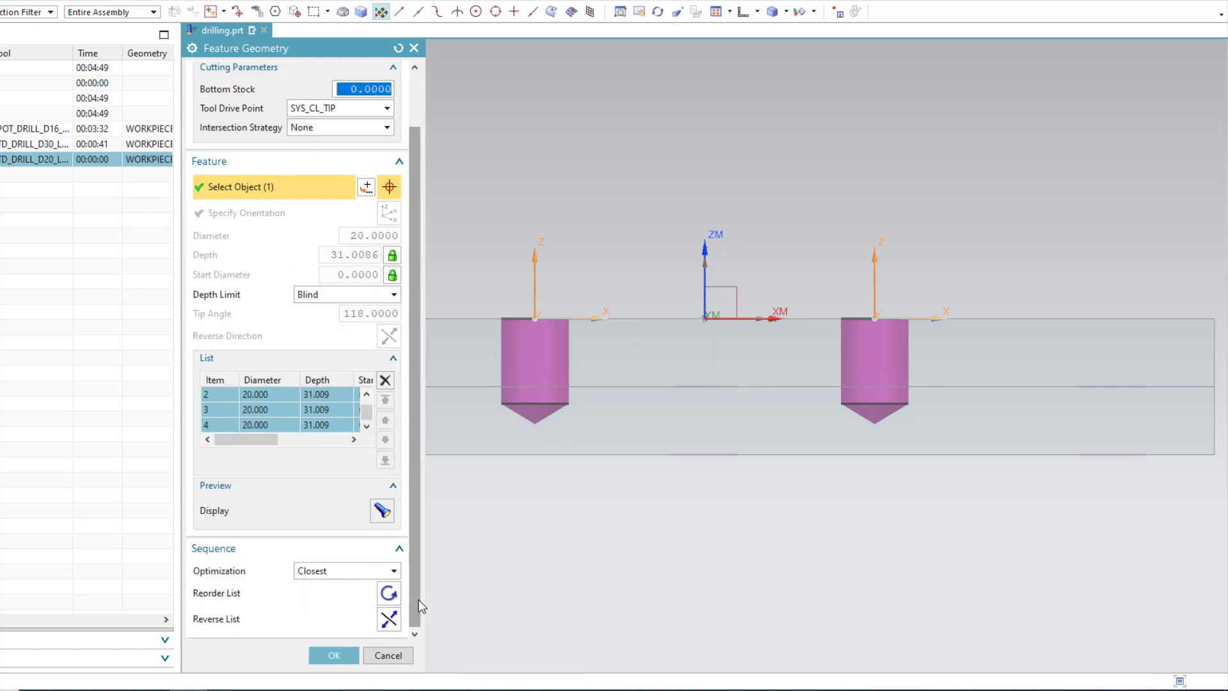
click(396, 600)
middle_drag(672, 247, 552, 317)
click(330, 656)
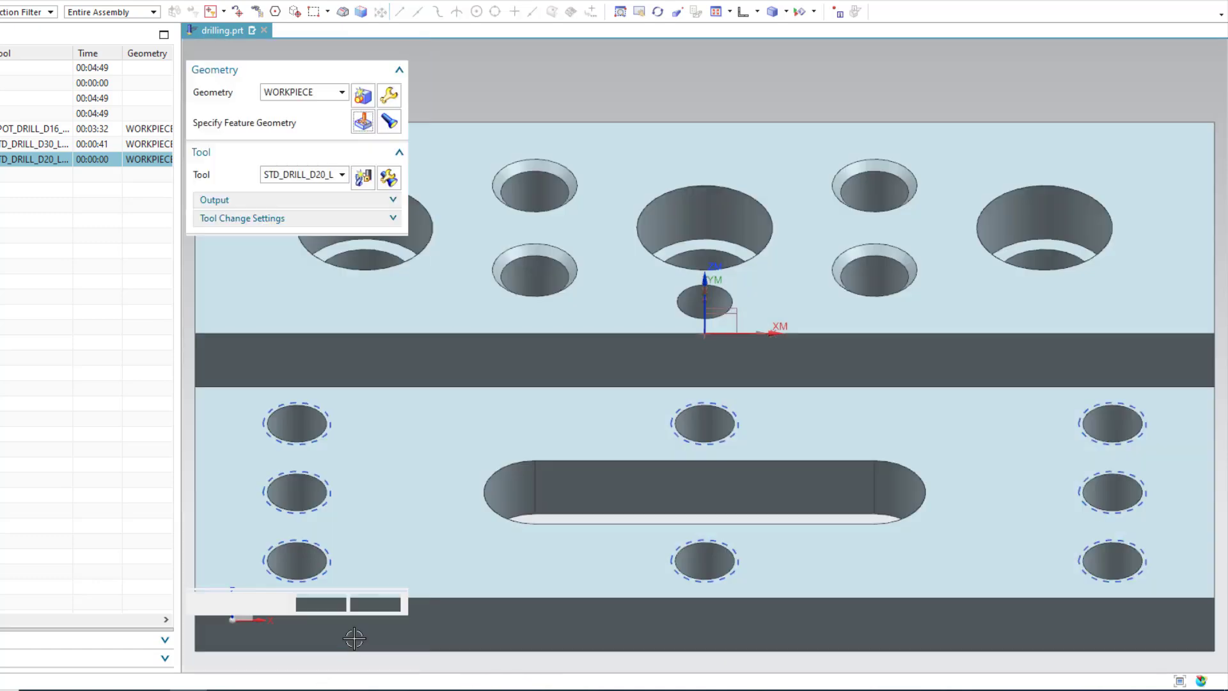
- Generate the DRILLING_PECK_FR tool path and inspect it over the four holes
click(257, 567)
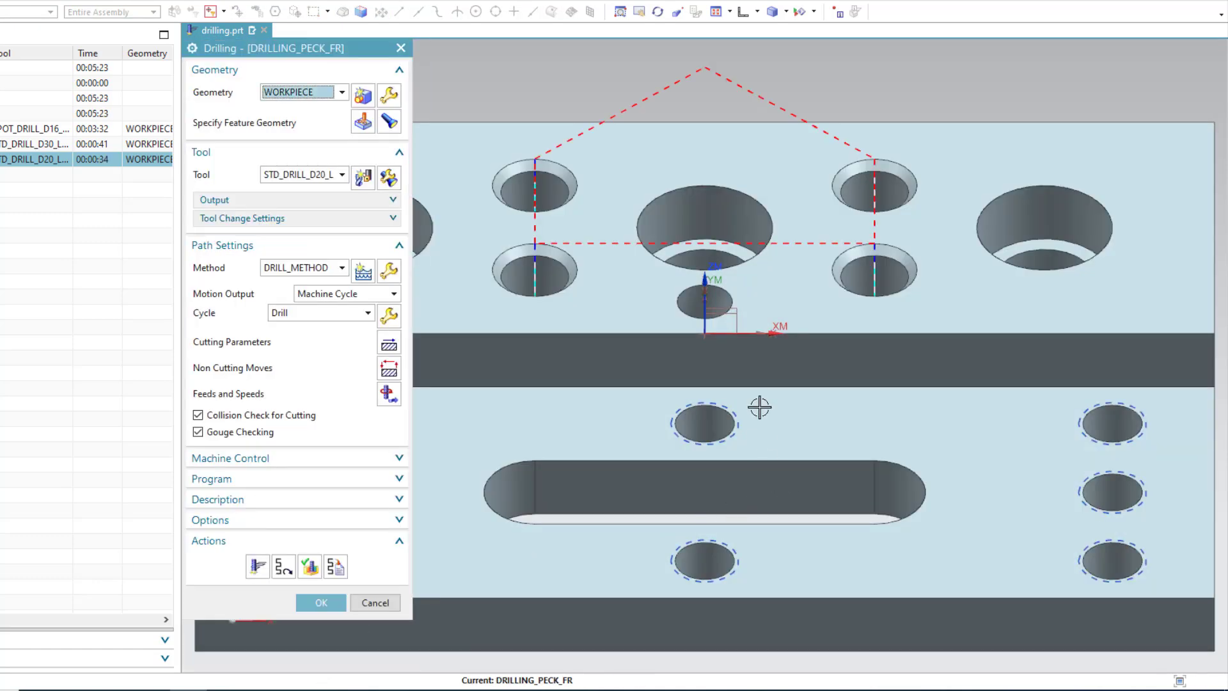
scroll(752, 398, down, 2)
middle_drag(752, 398, 704, 425)
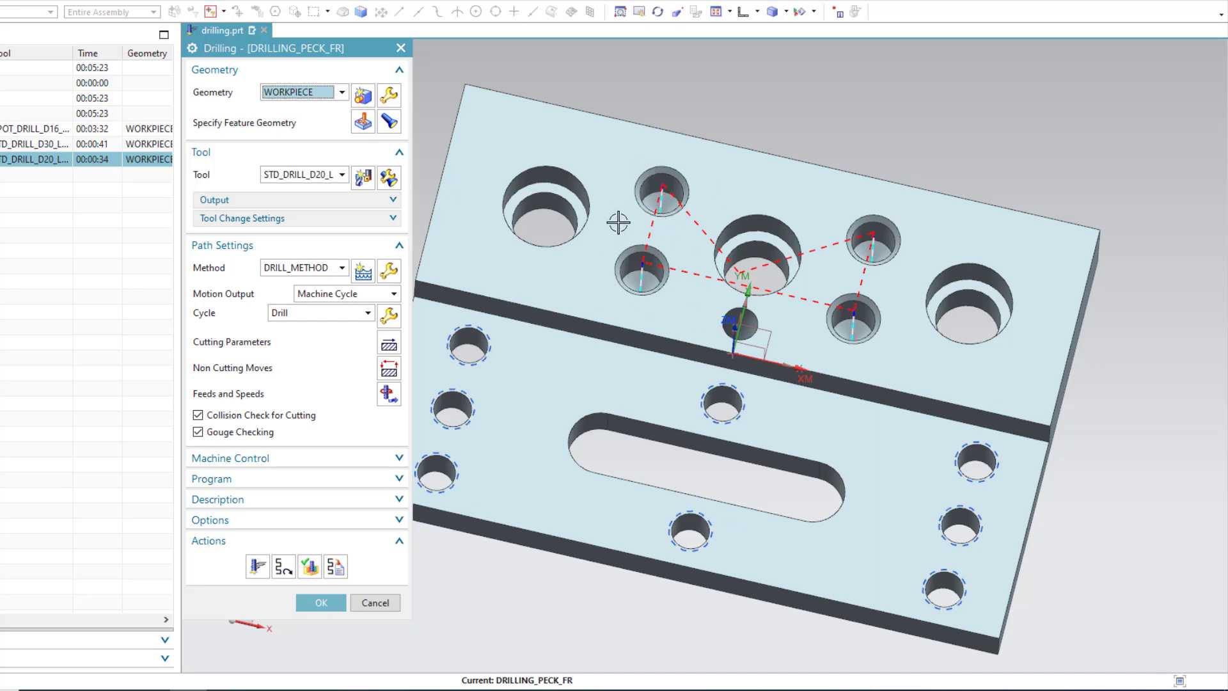
- Verify the material removal with a 3D Dynamic simulation at animation speed 2, inspect the drilled holes, and replay the tool path
click(309, 567)
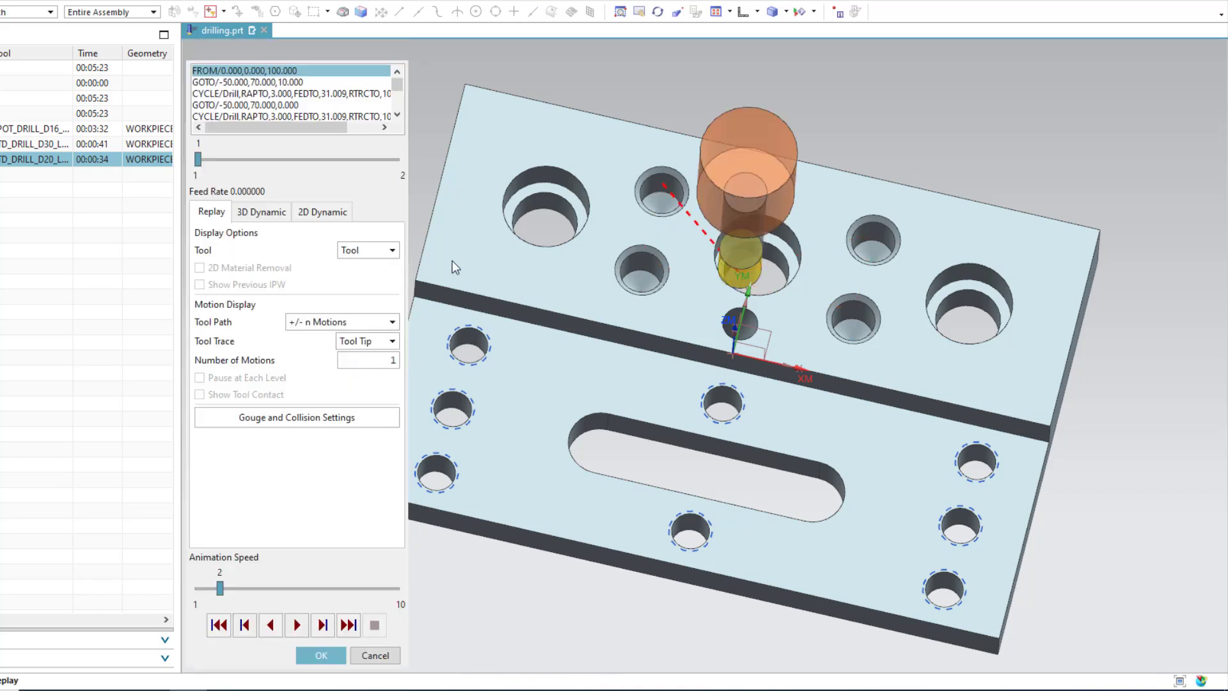
click(261, 211)
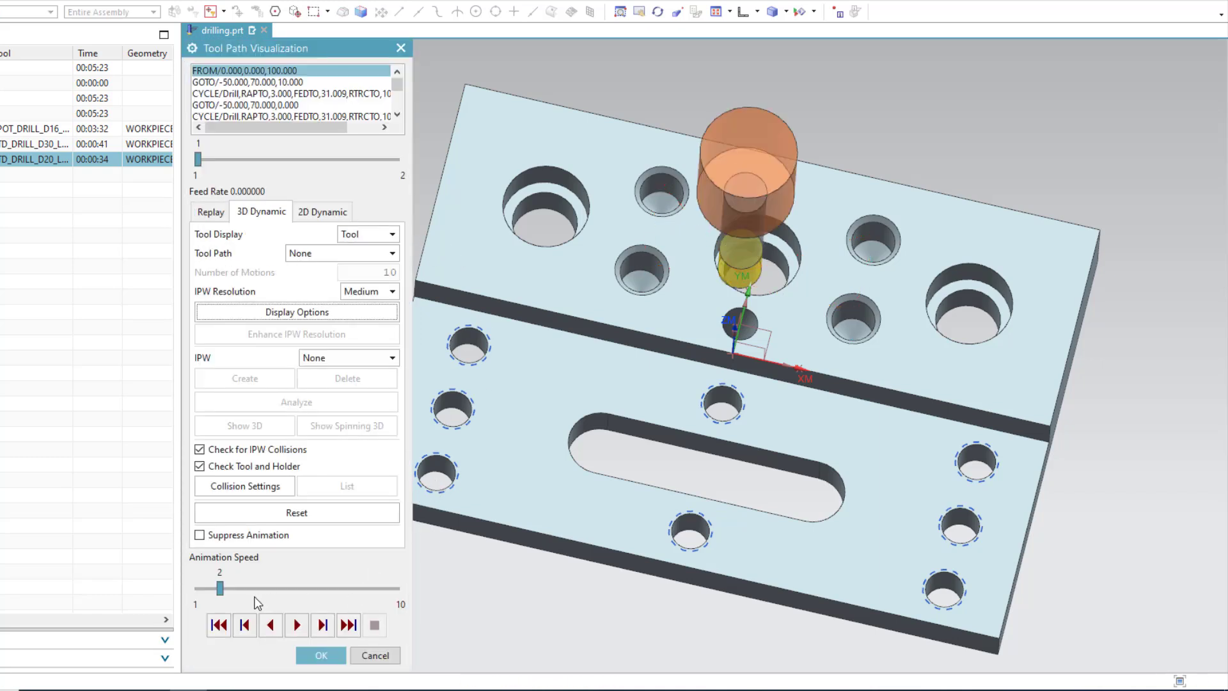
click(297, 625)
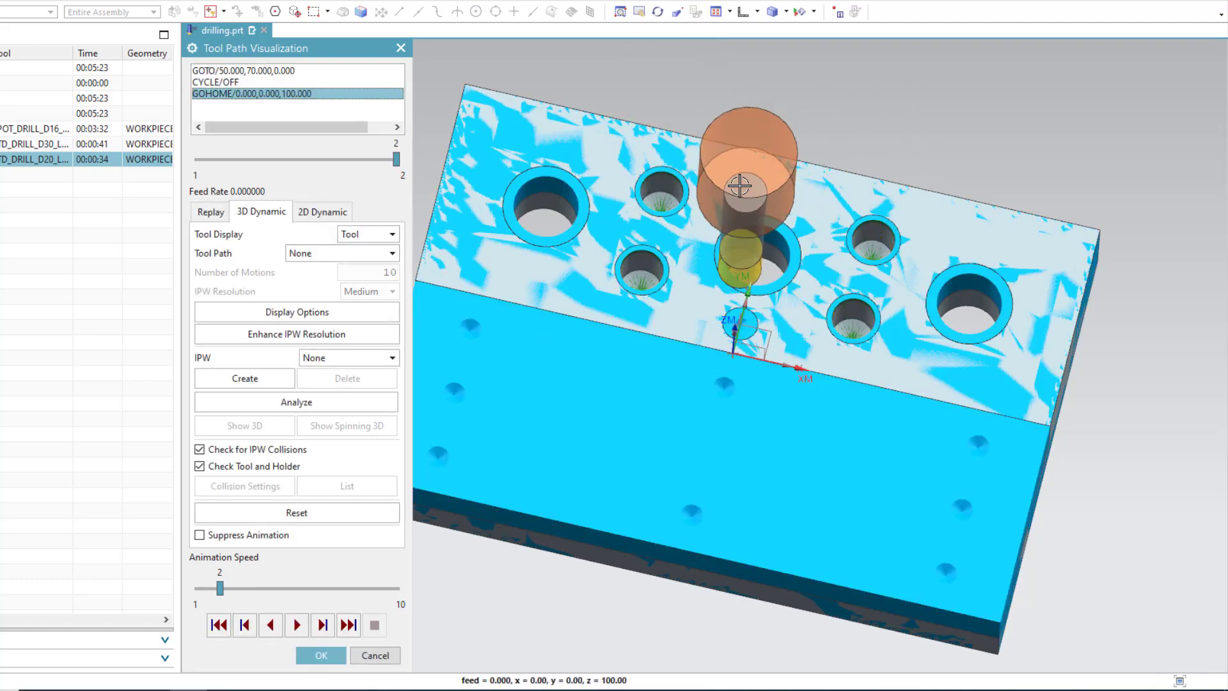
scroll(586, 184, up, 6)
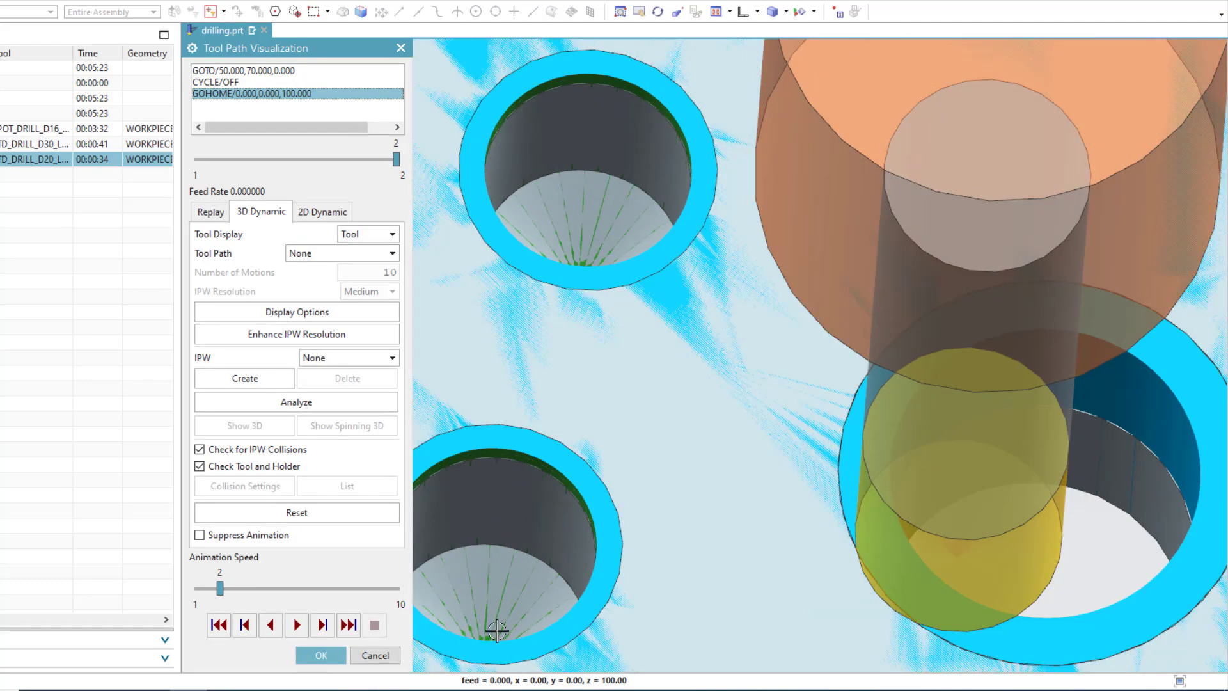
scroll(581, 344, down, 6)
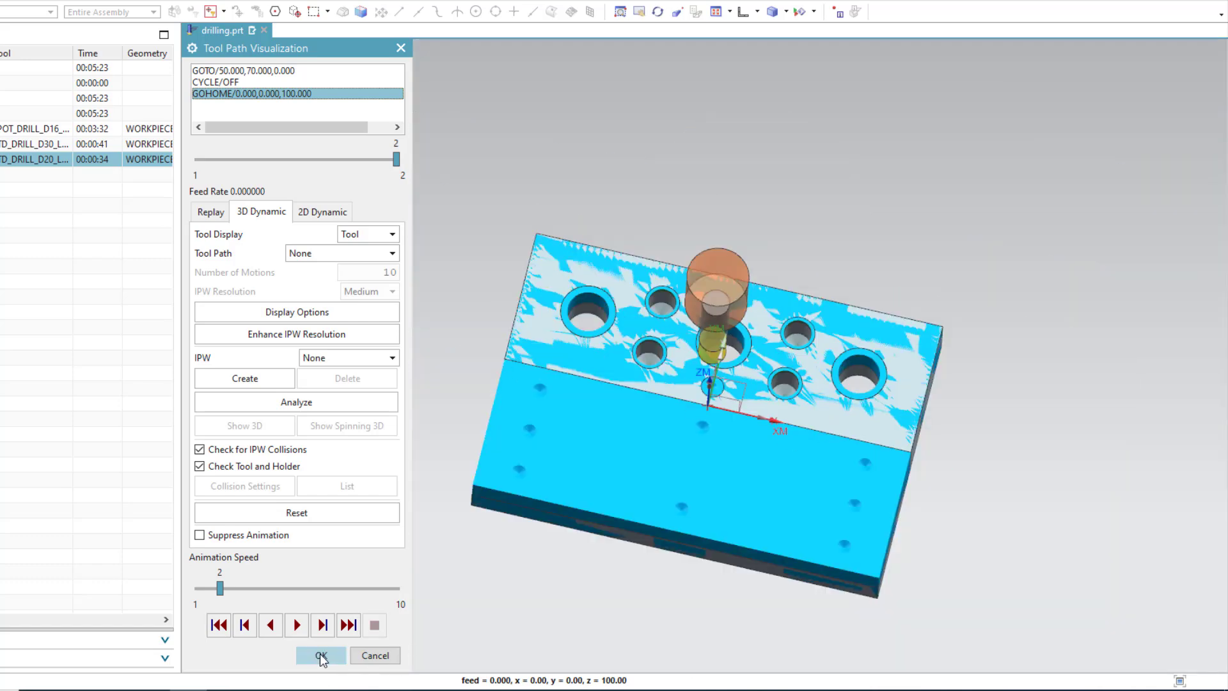
click(320, 654)
middle_drag(480, 348, 640, 295)
click(284, 566)
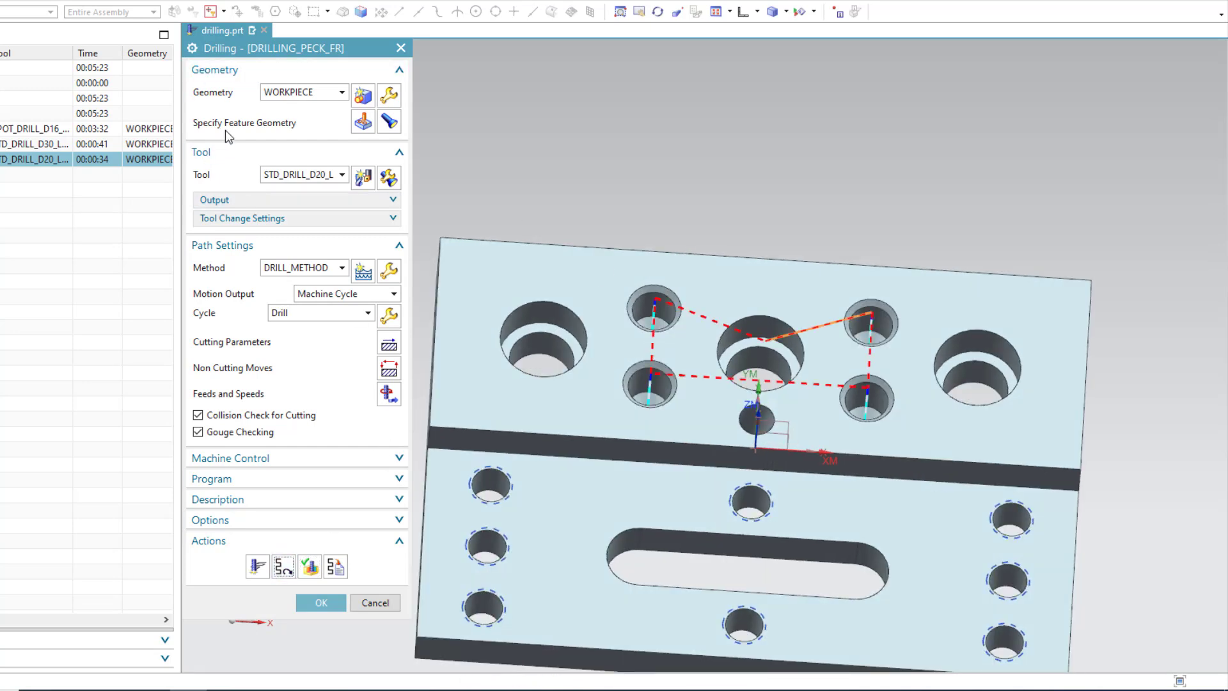
- Set the depth limit of all four 20 mm holes to Through and accept the feature geometry
click(361, 122)
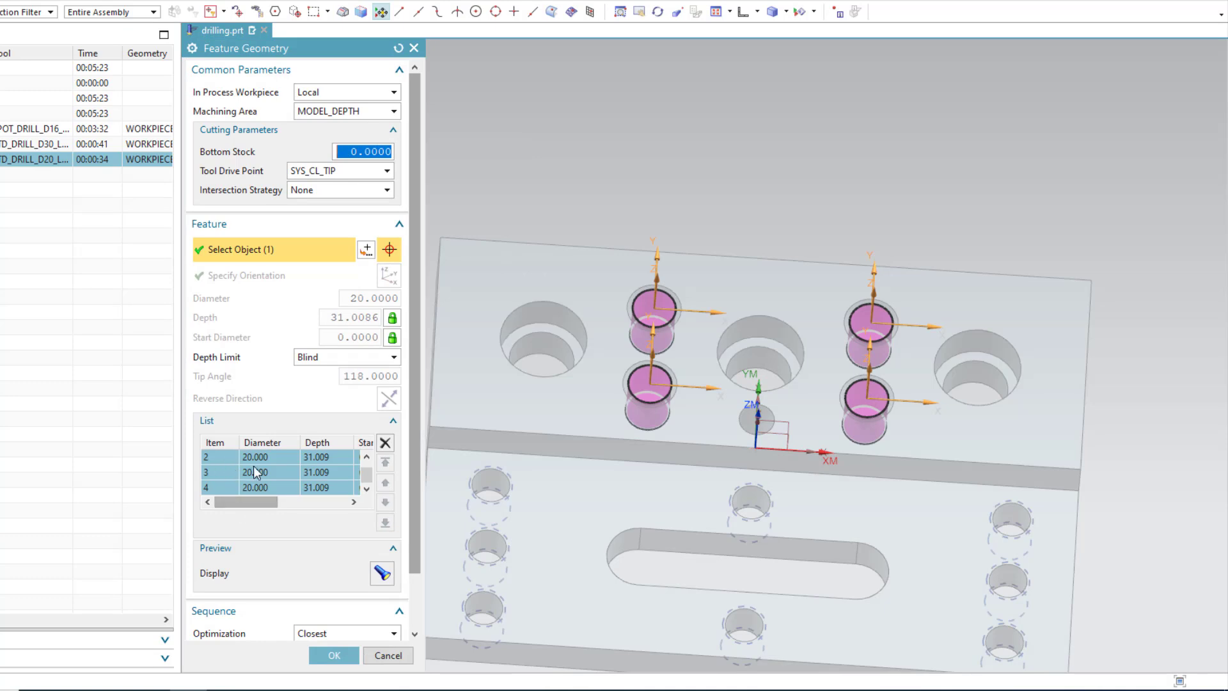
scroll(252, 467, up, 1)
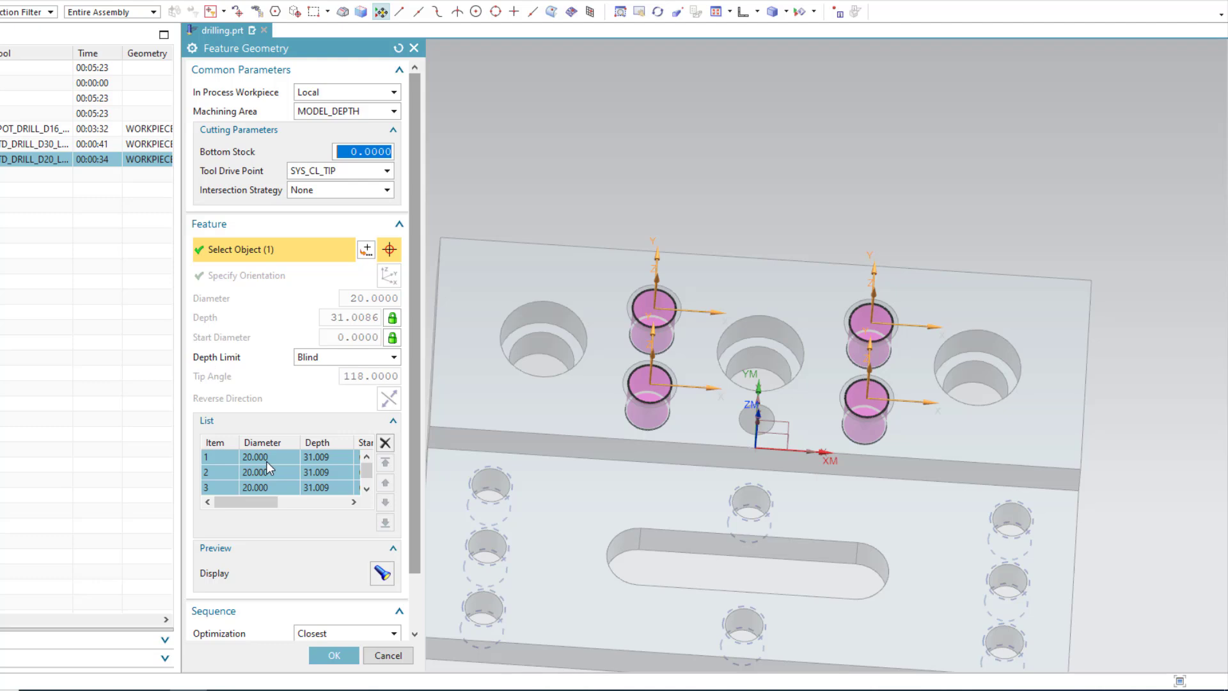
click(333, 358)
click(320, 372)
middle_drag(736, 410, 736, 345)
click(329, 655)
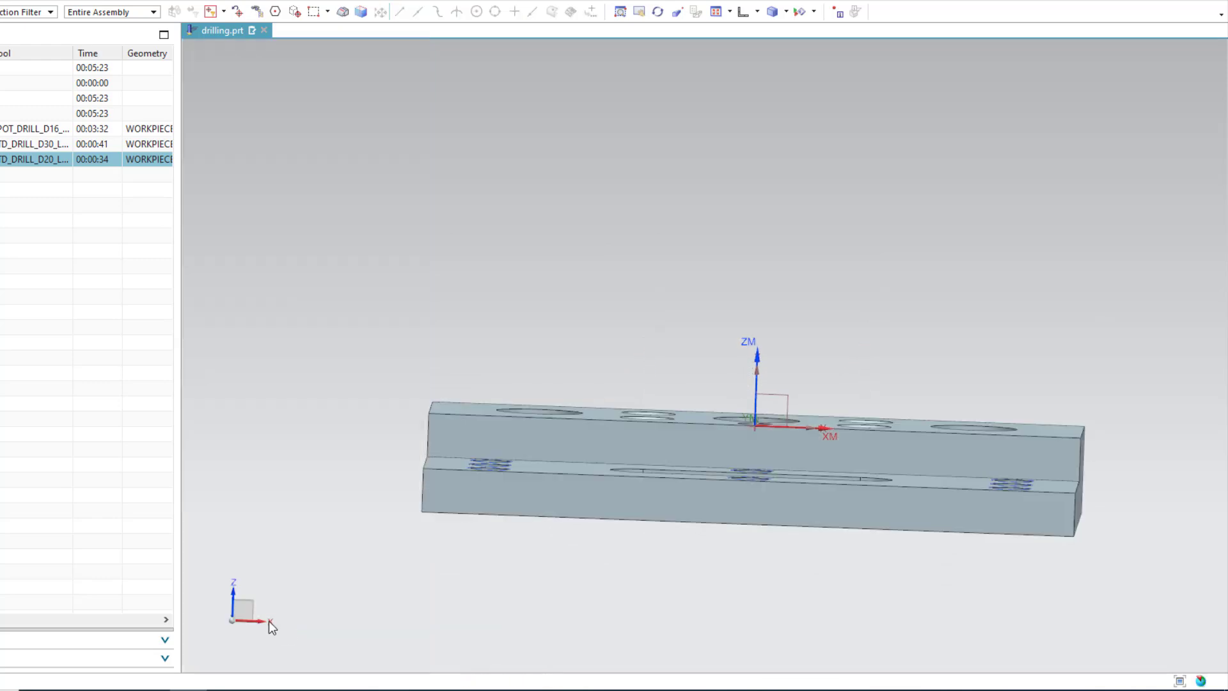
- Try to generate the updated tool path, then examine the geometry flagged by the alert and the extend path offsets without changing them
click(256, 567)
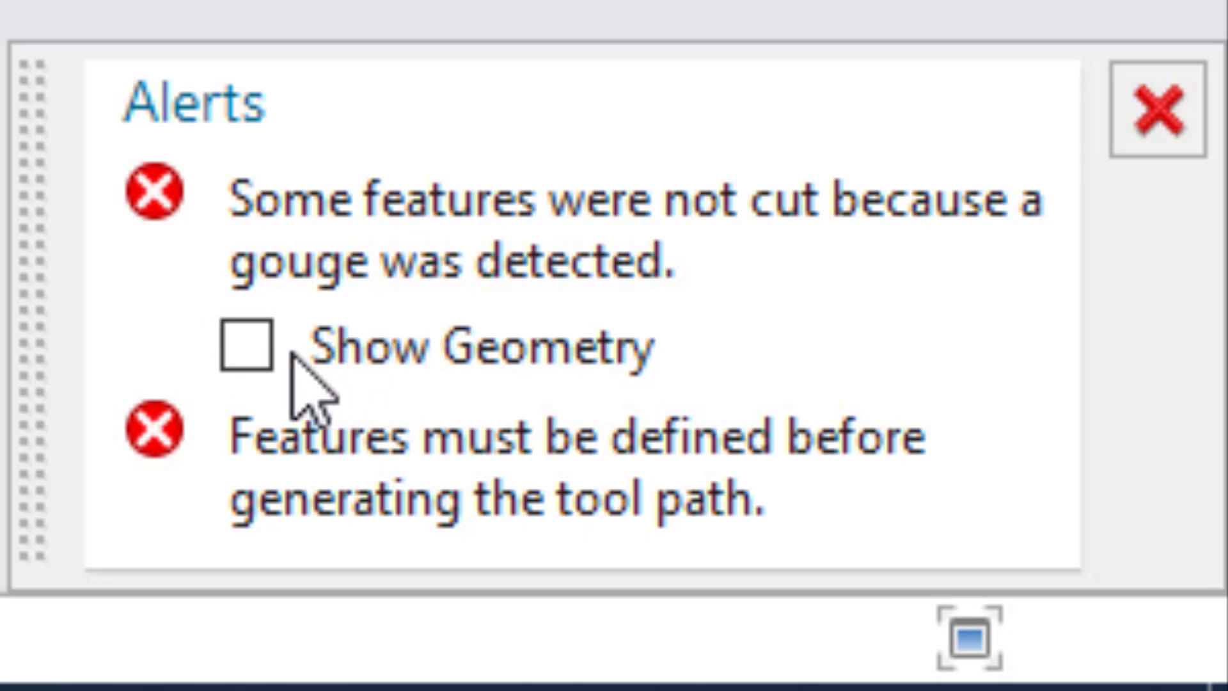
click(247, 345)
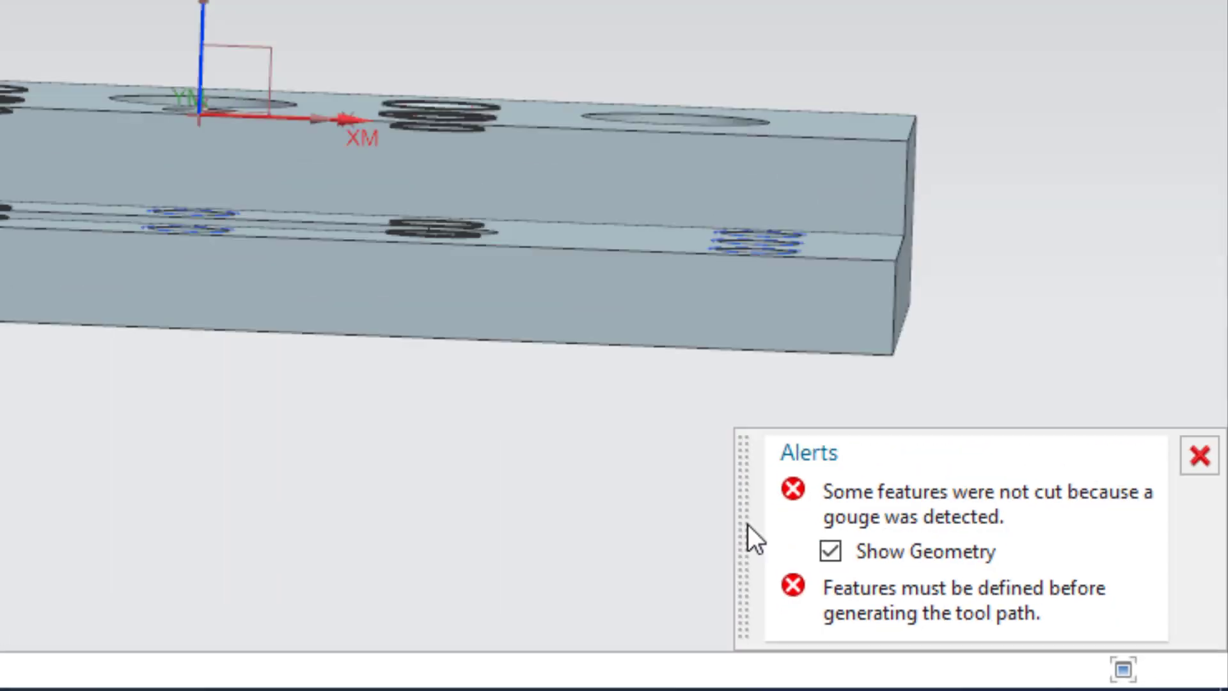
middle_drag(678, 351, 681, 376)
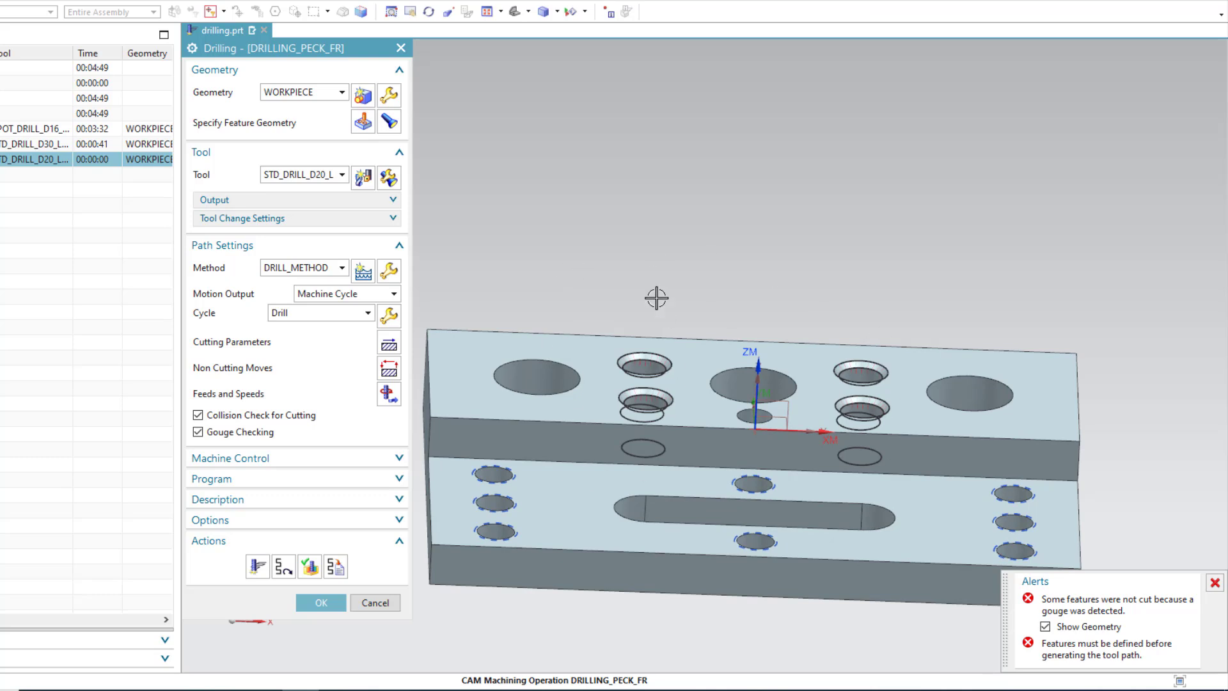
click(388, 346)
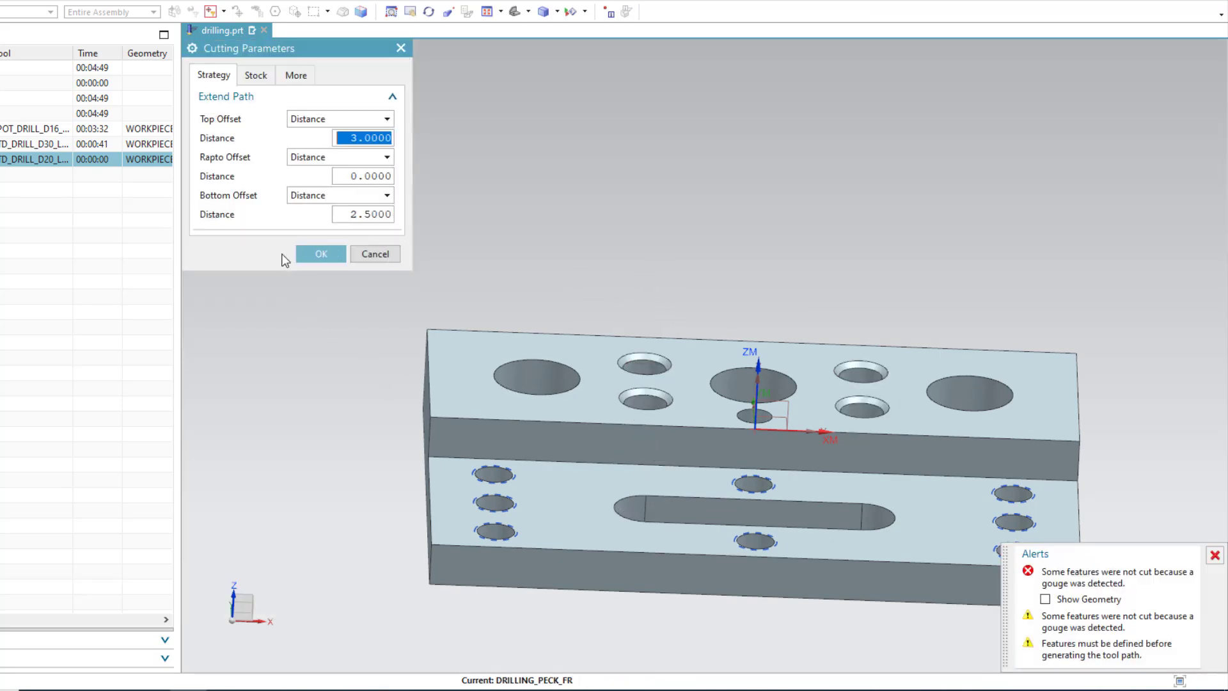
click(368, 254)
- Disable Collision Check for Cutting and Gouge Checking, and generate the tool path for the four holes
click(198, 416)
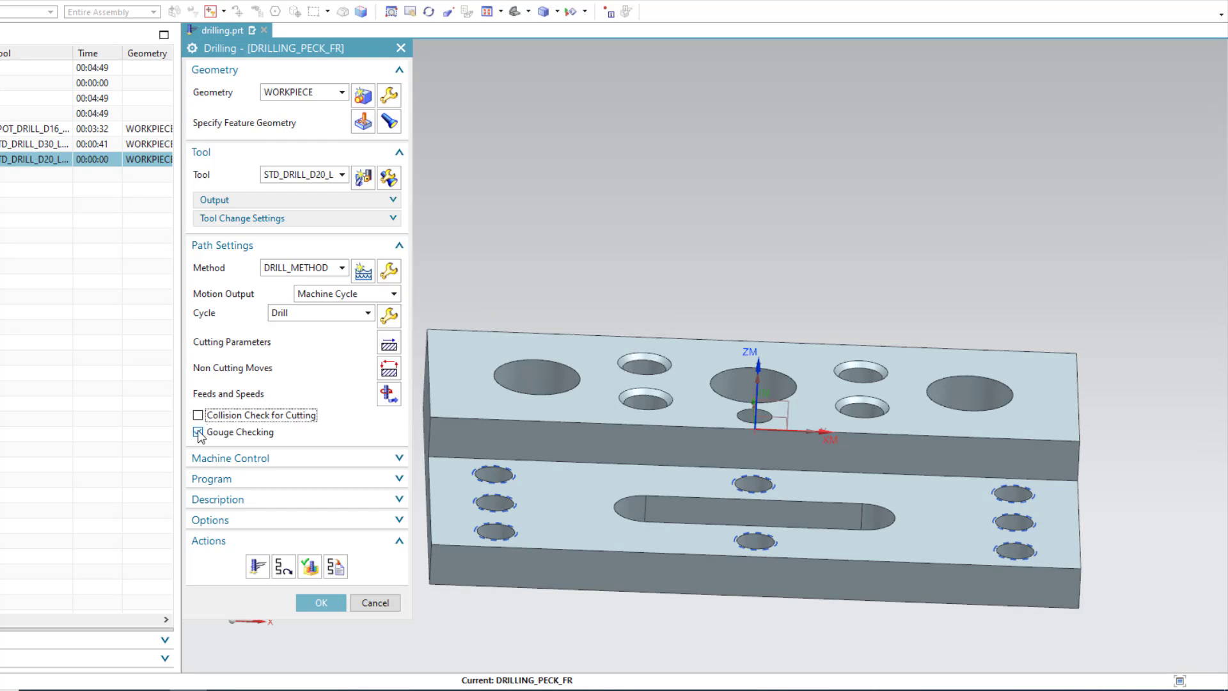
click(198, 432)
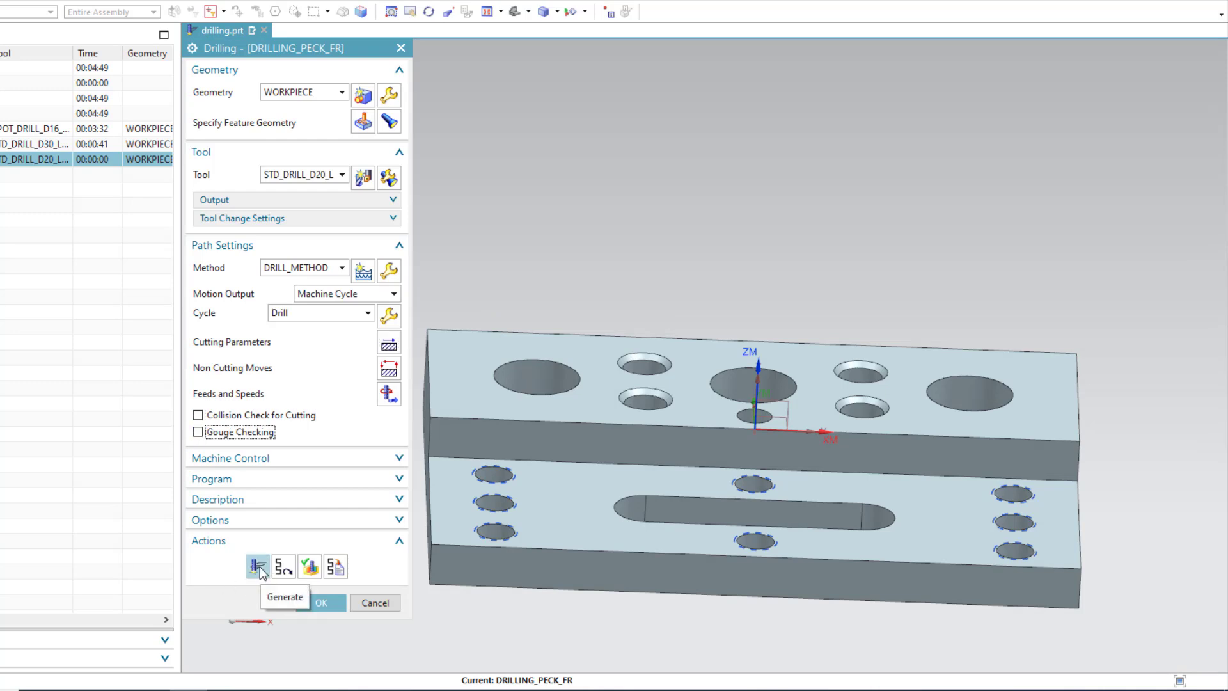
click(259, 567)
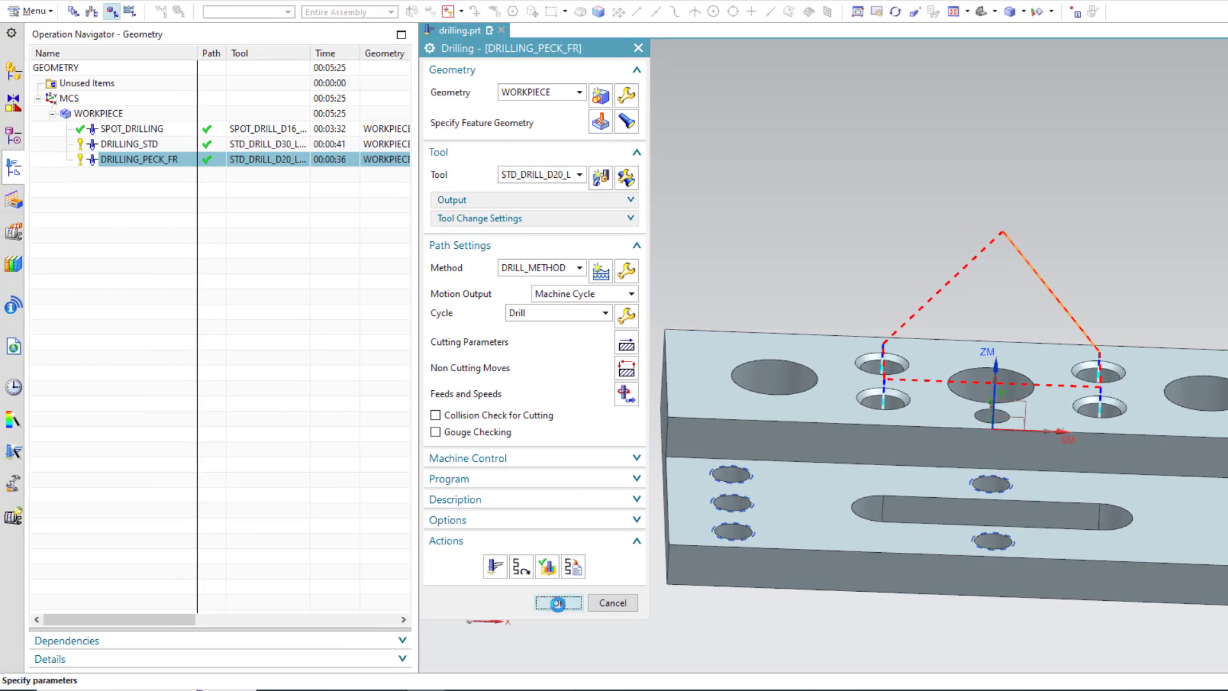
- Accept the DRILLING_PECK_FR operation and run the workpiece Analyze command on it
click(559, 605)
right_click(150, 158)
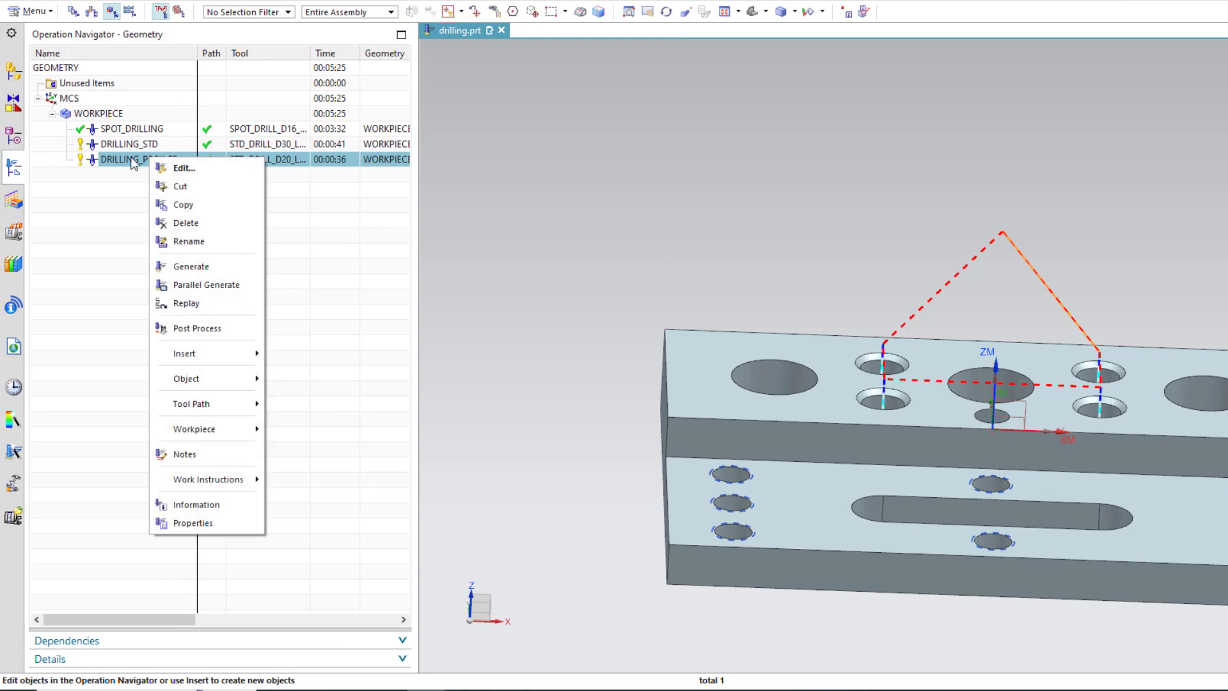
mouse_move(203, 435)
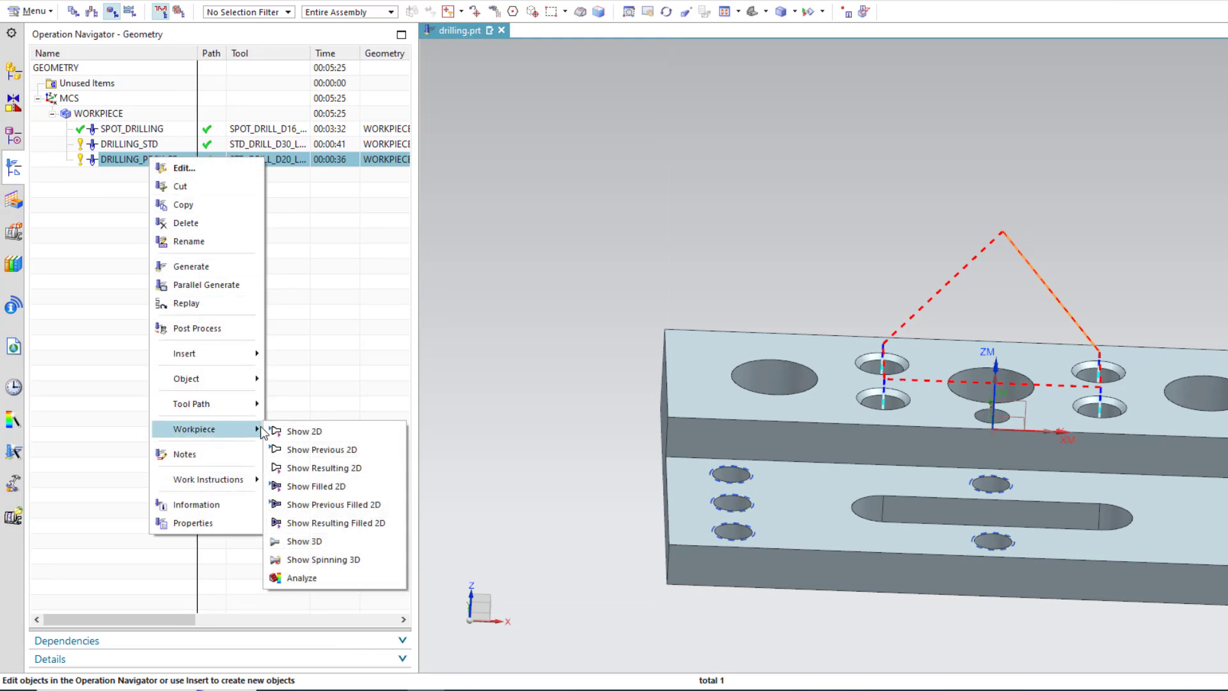
click(294, 578)
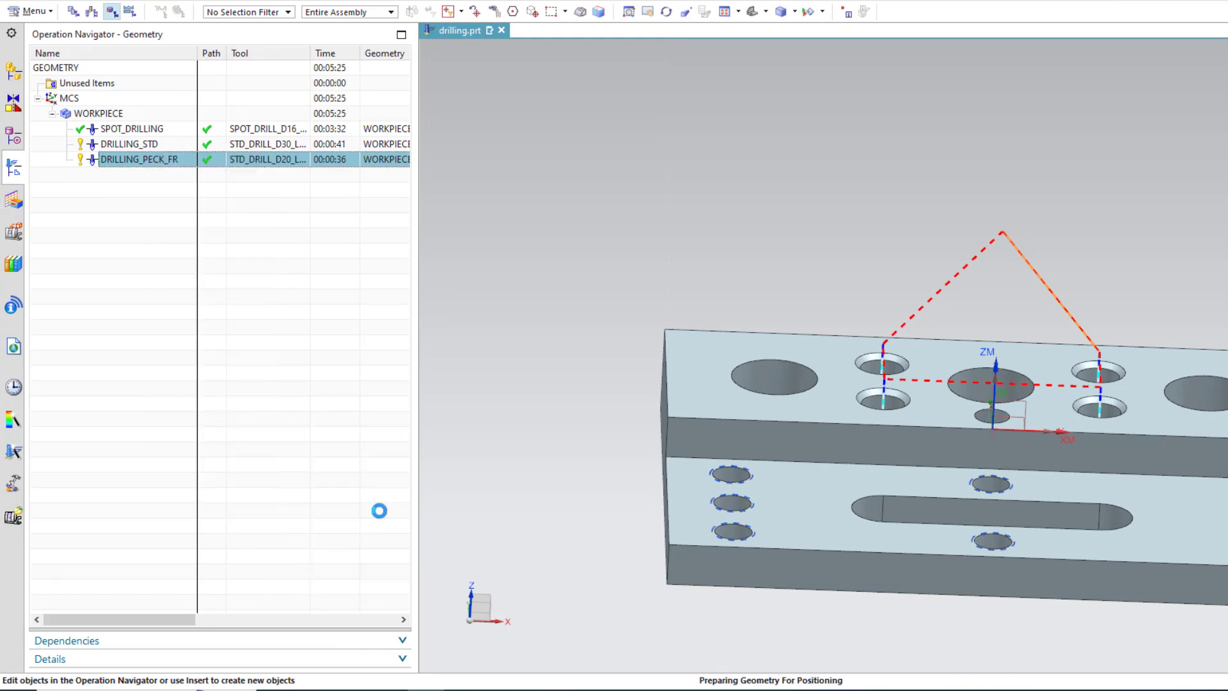
middle_drag(815, 252, 840, 299)
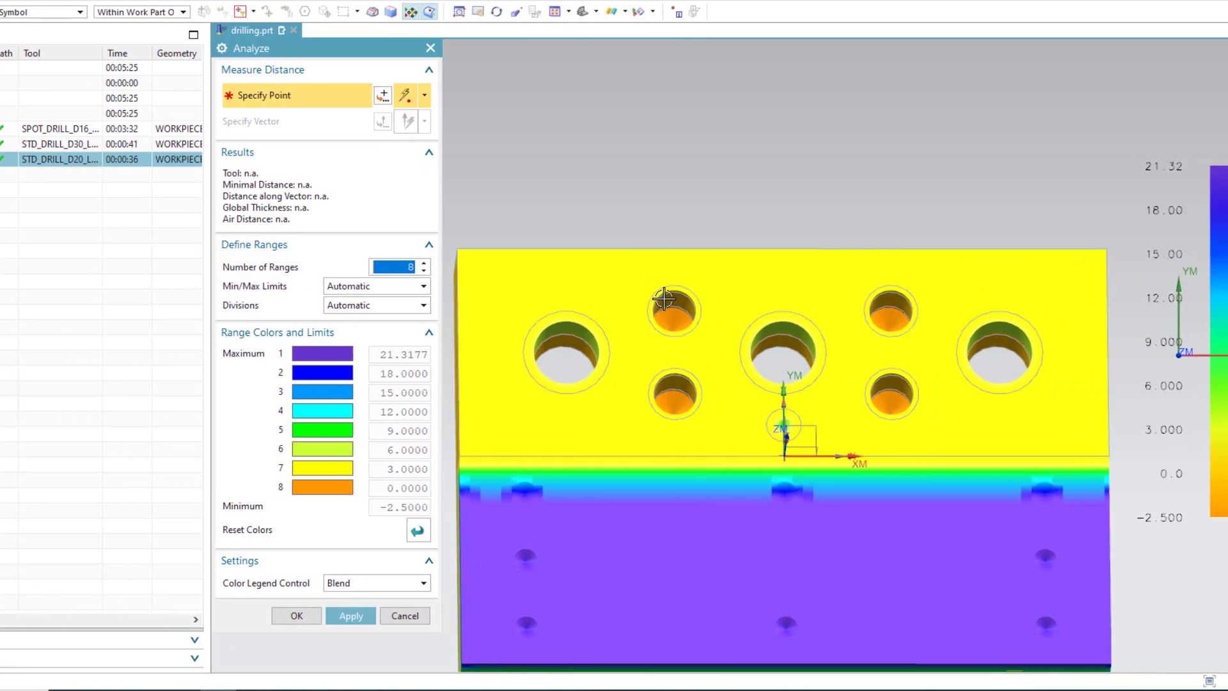
- Measure the minimal distance on one 20 mm hole's wall, its conical bottom and the cone tip, and close the analysis
scroll(856, 309, up, 11)
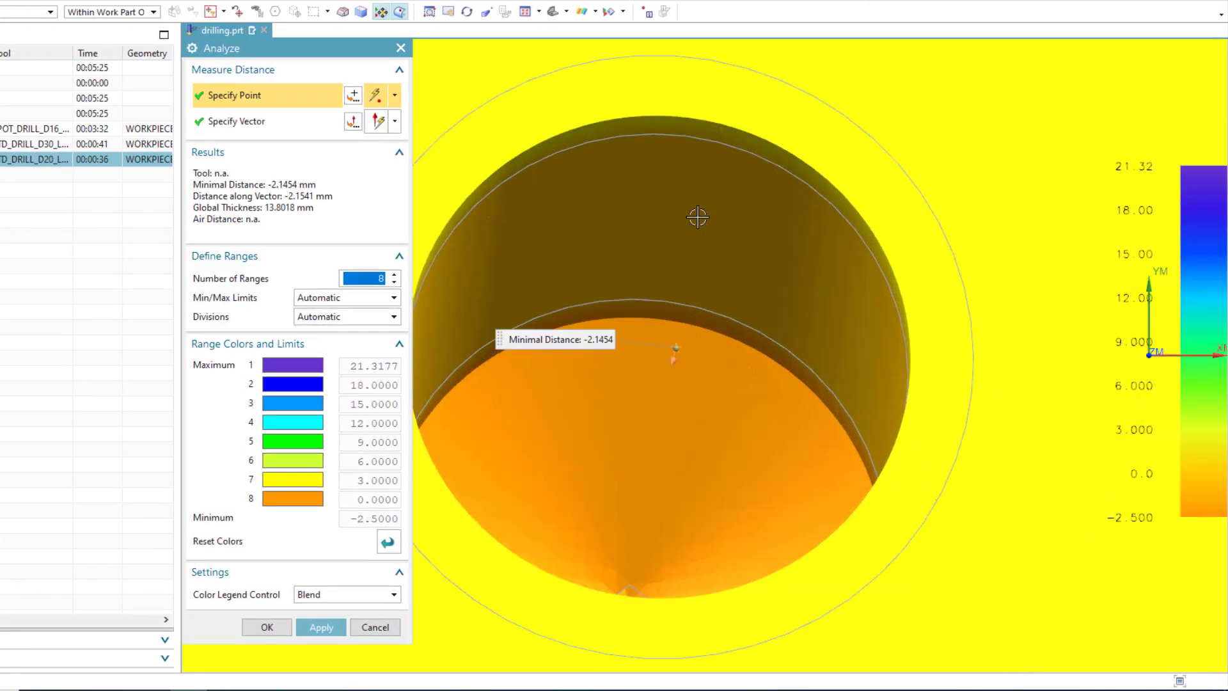
click(698, 217)
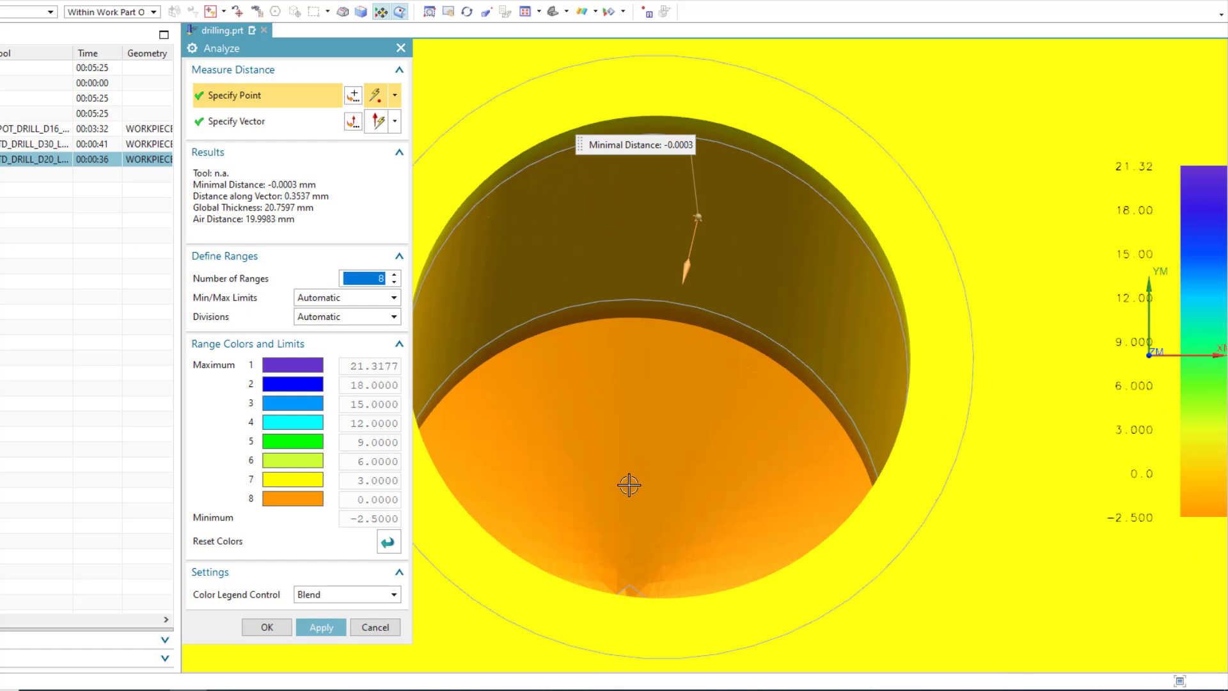
click(634, 405)
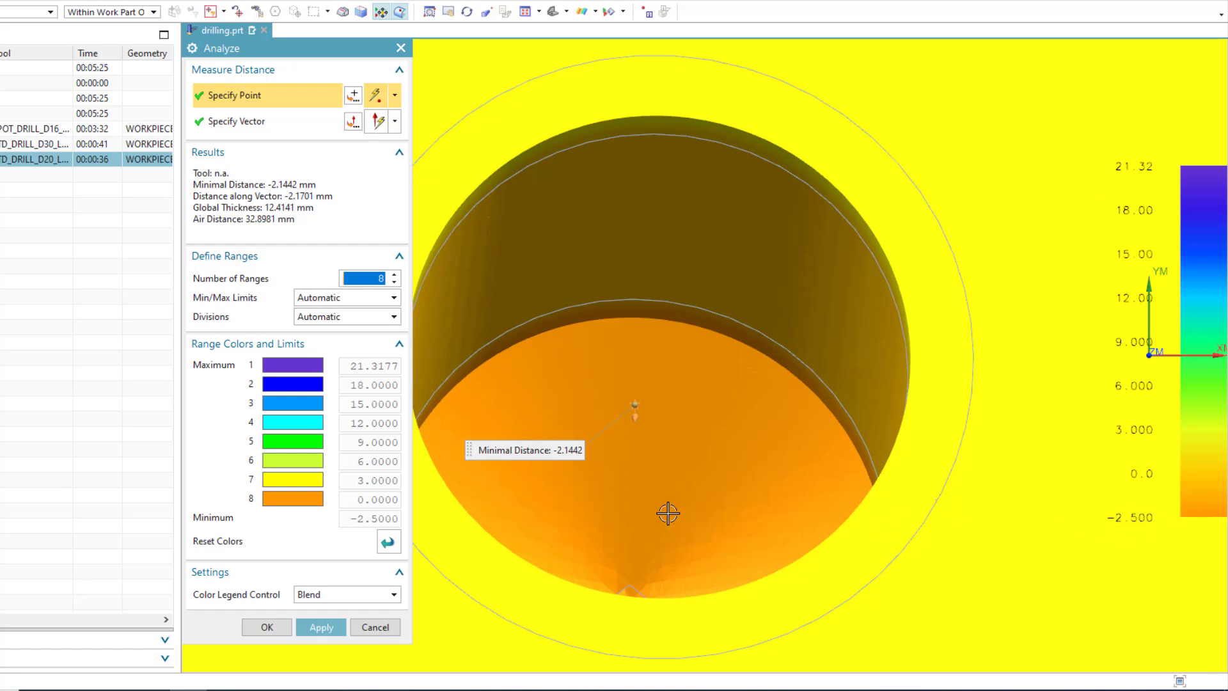
scroll(633, 528, down, 3)
middle_drag(680, 482, 681, 488)
scroll(634, 491, up, 4)
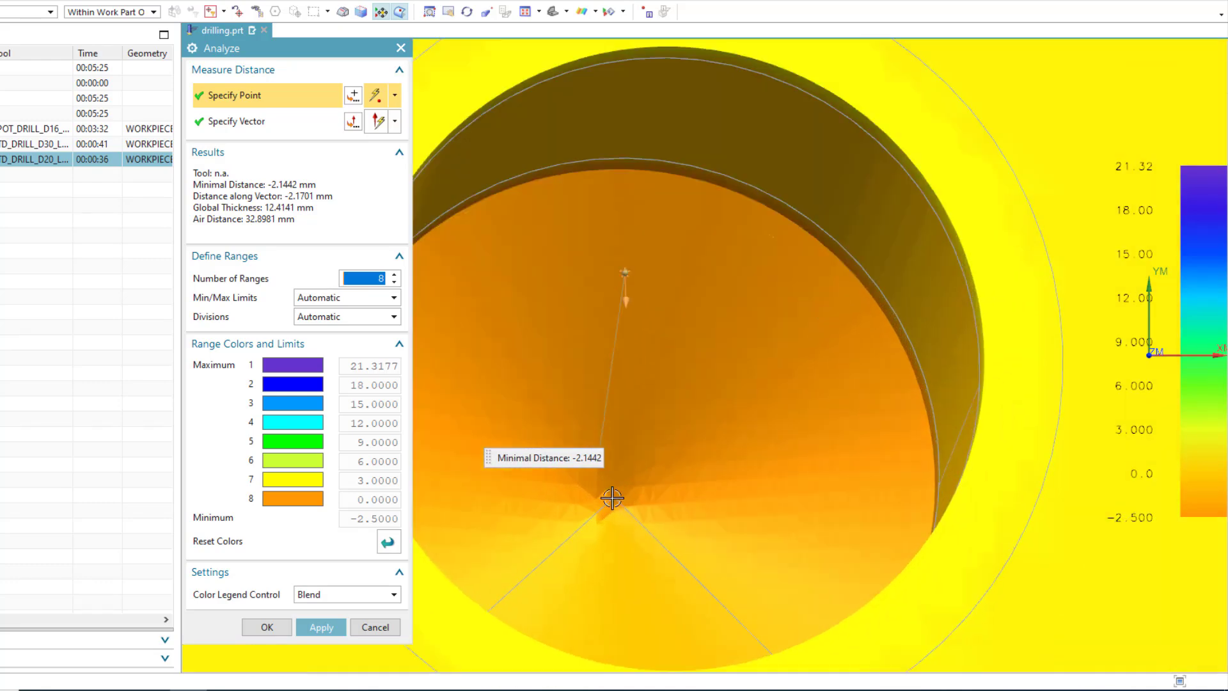
click(605, 507)
scroll(689, 281, down, 2)
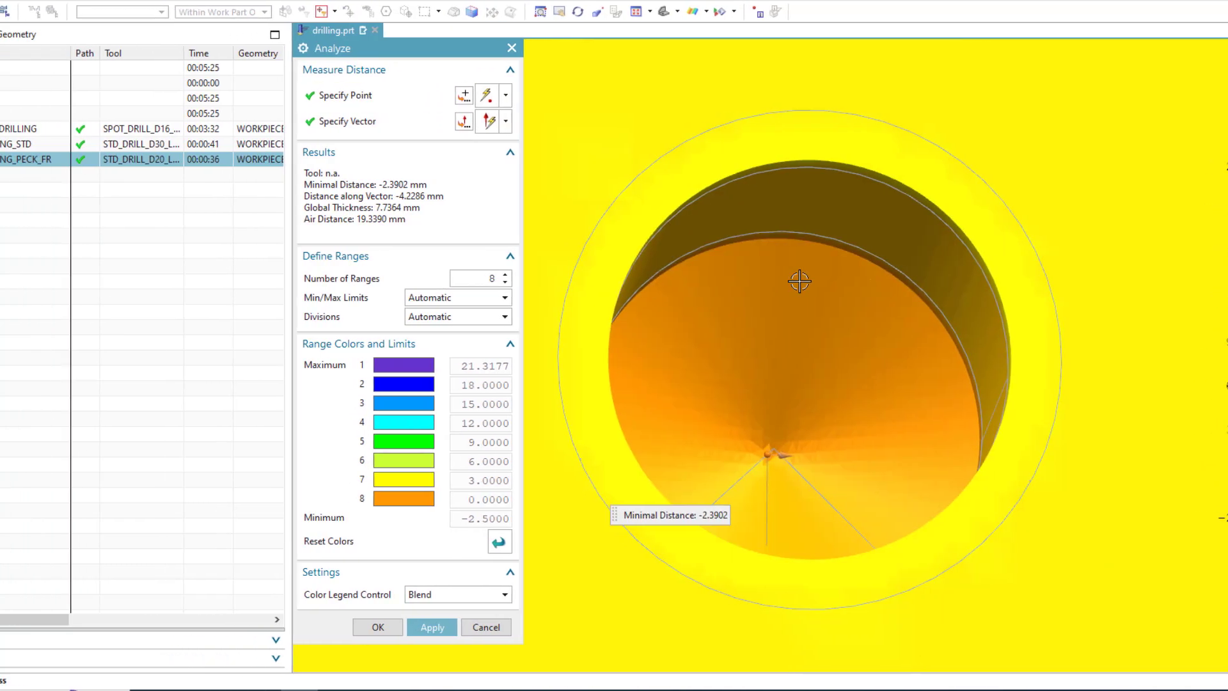
click(487, 627)
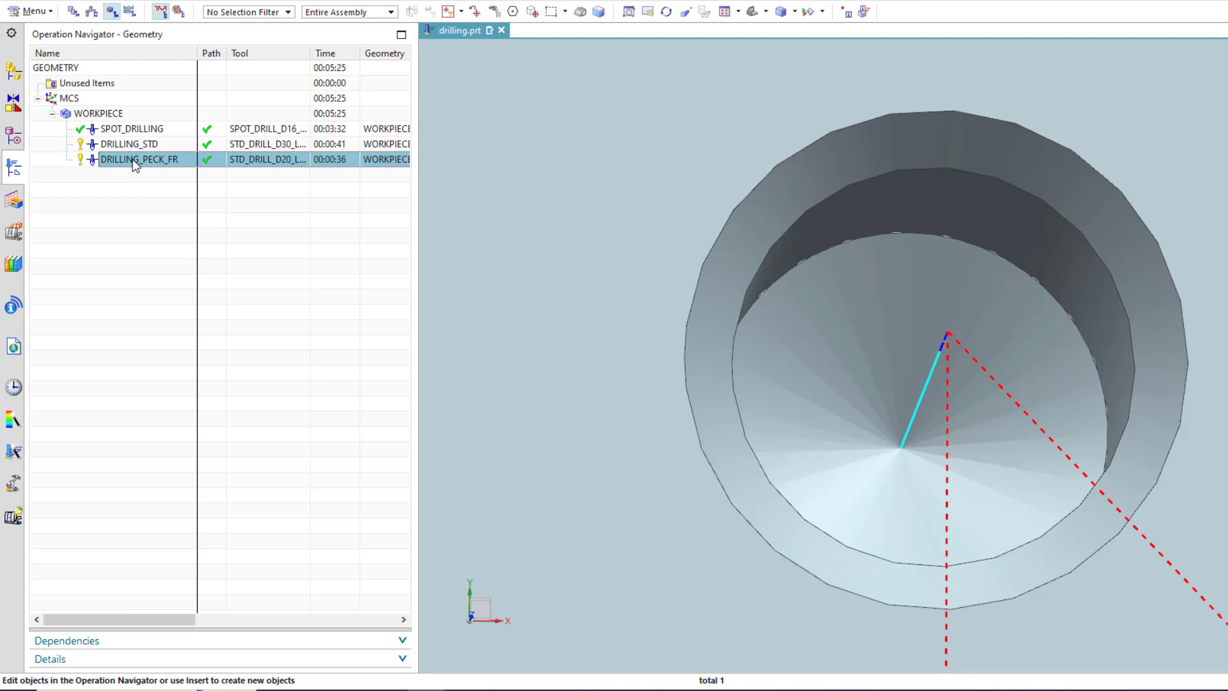
- Reopen DRILLING_PECK_FR for editing and enable Collision Check for Cutting and Gouge Checking
double_click(135, 159)
click(436, 415)
click(436, 432)
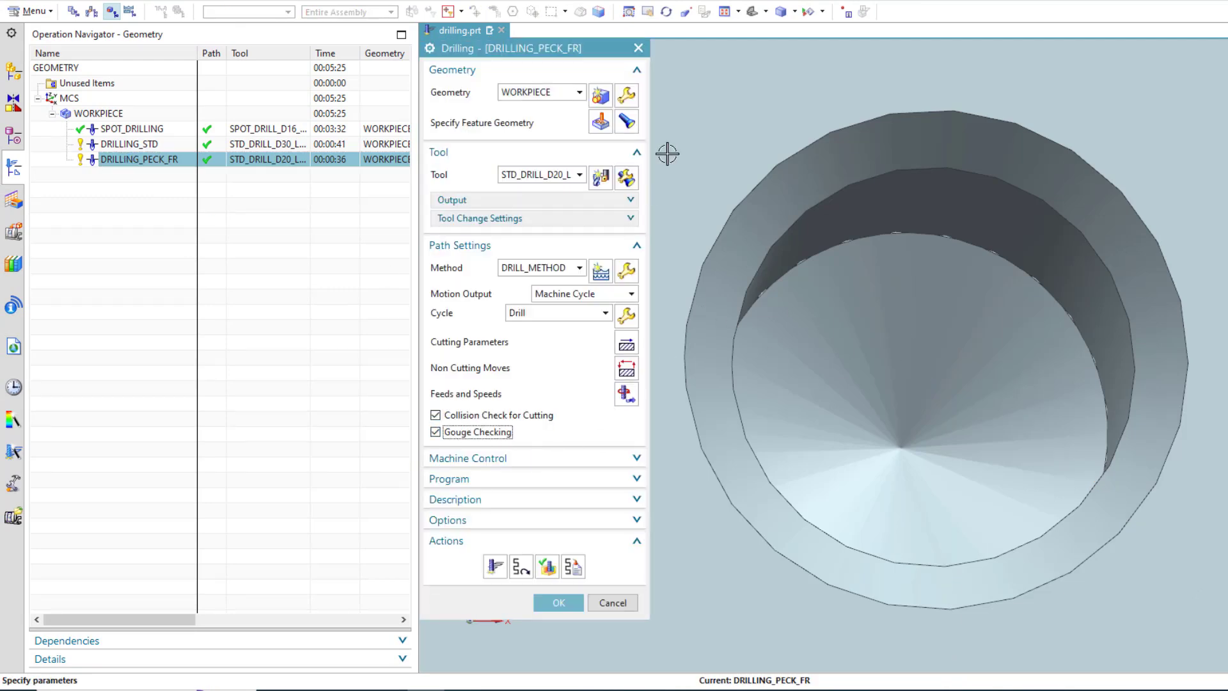
- Set the depth limit of the four 20 mm holes to Blind, generate the tool path, and accept the operation
click(600, 121)
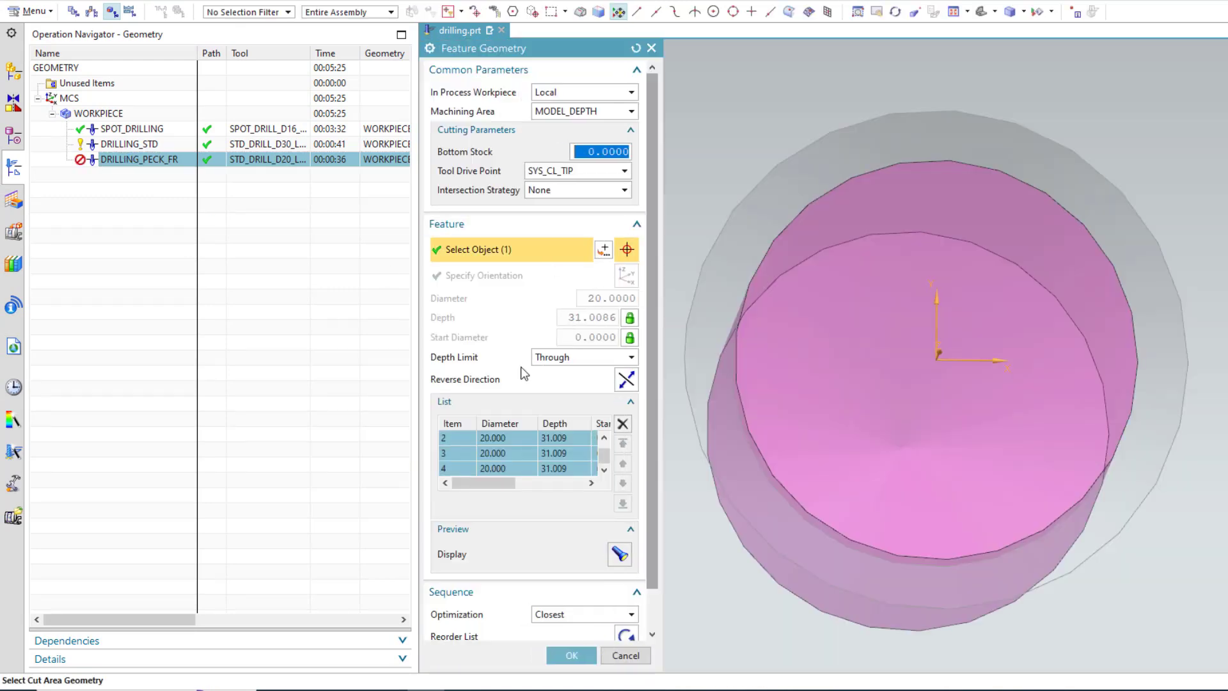
click(560, 359)
click(562, 384)
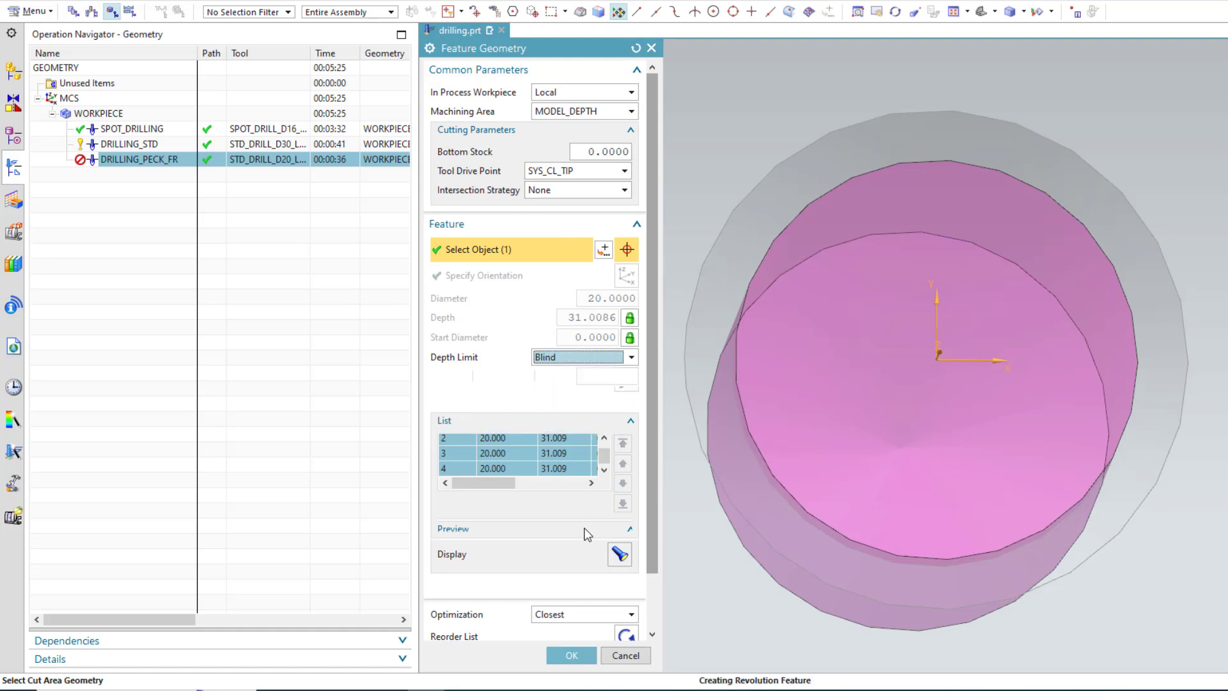
click(572, 655)
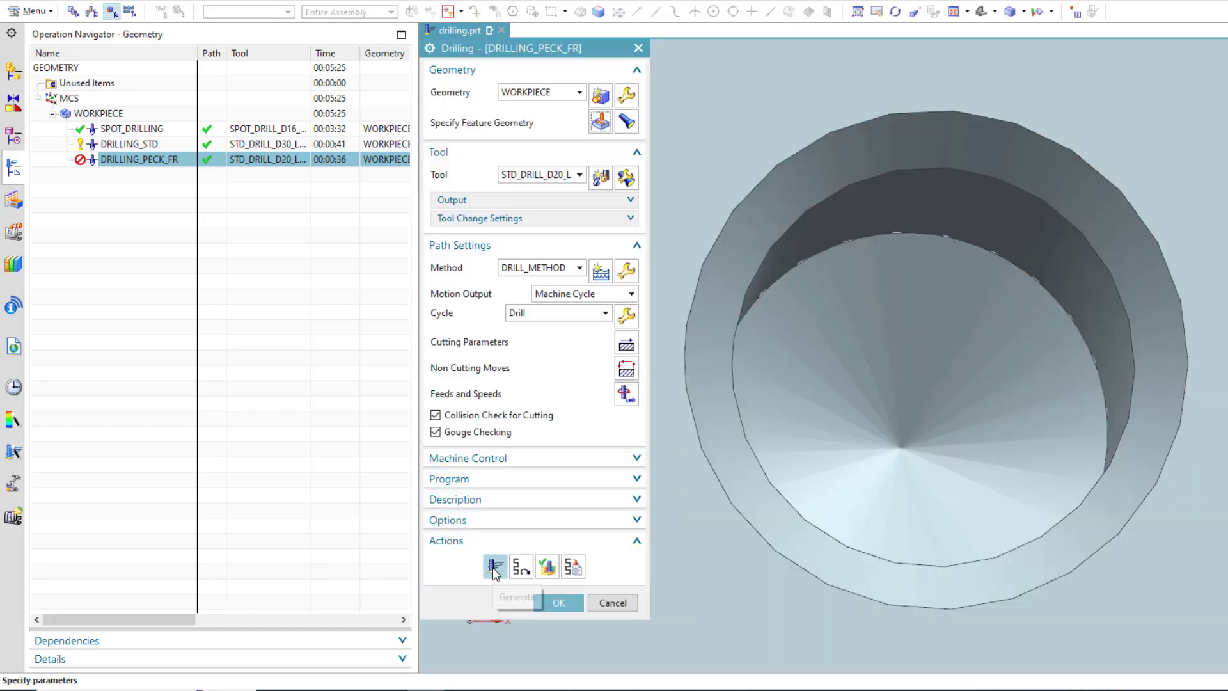
click(494, 567)
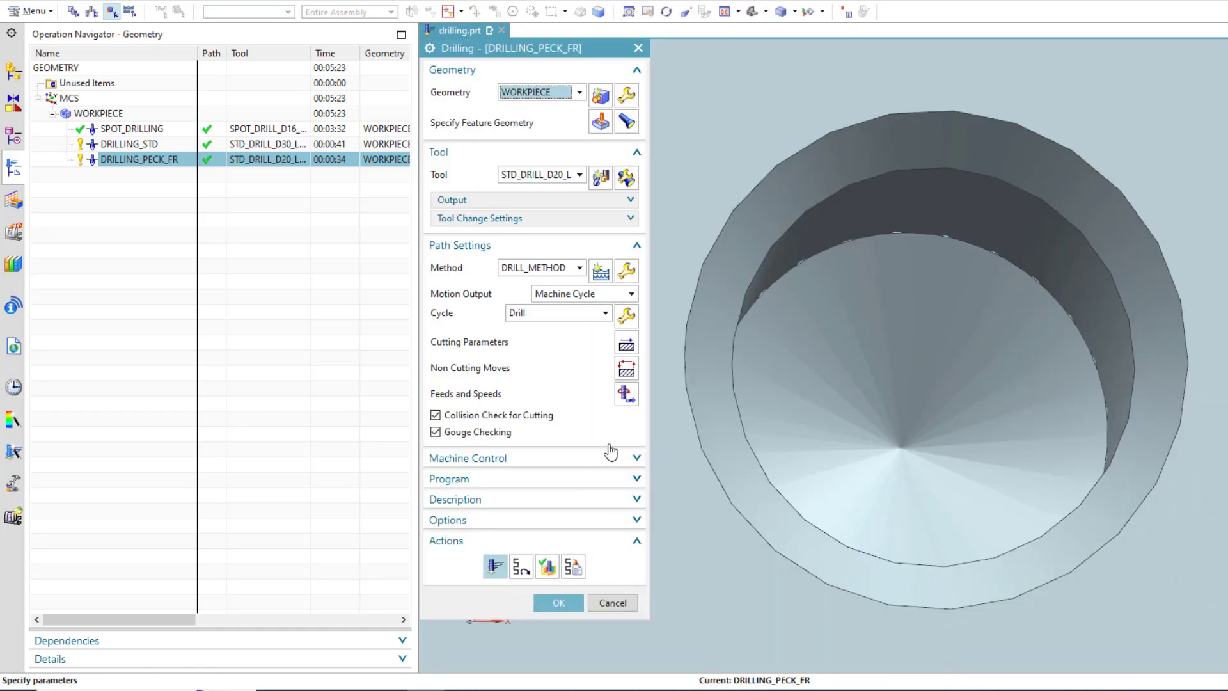
click(556, 602)
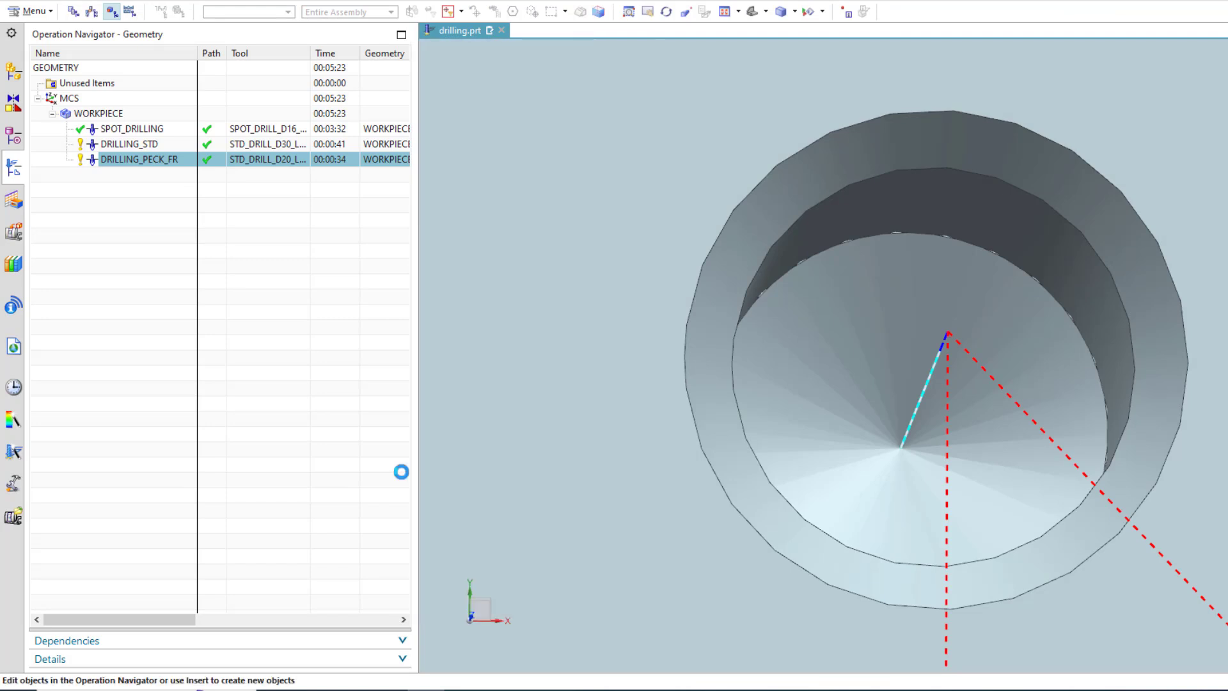
- Analyze the workpiece of DRILLING_PECK_FR again, measuring the minimal distance at three points inside the 20 mm hole, and close the analysis
right_click(137, 161)
mouse_move(196, 429)
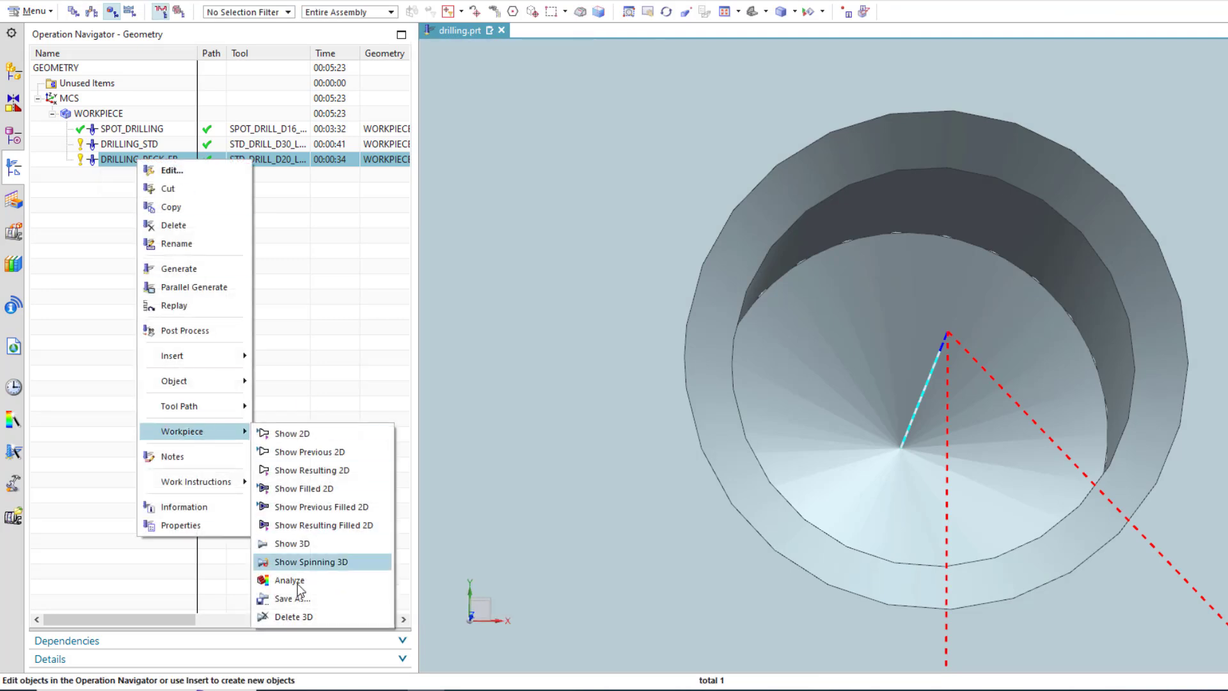
click(304, 579)
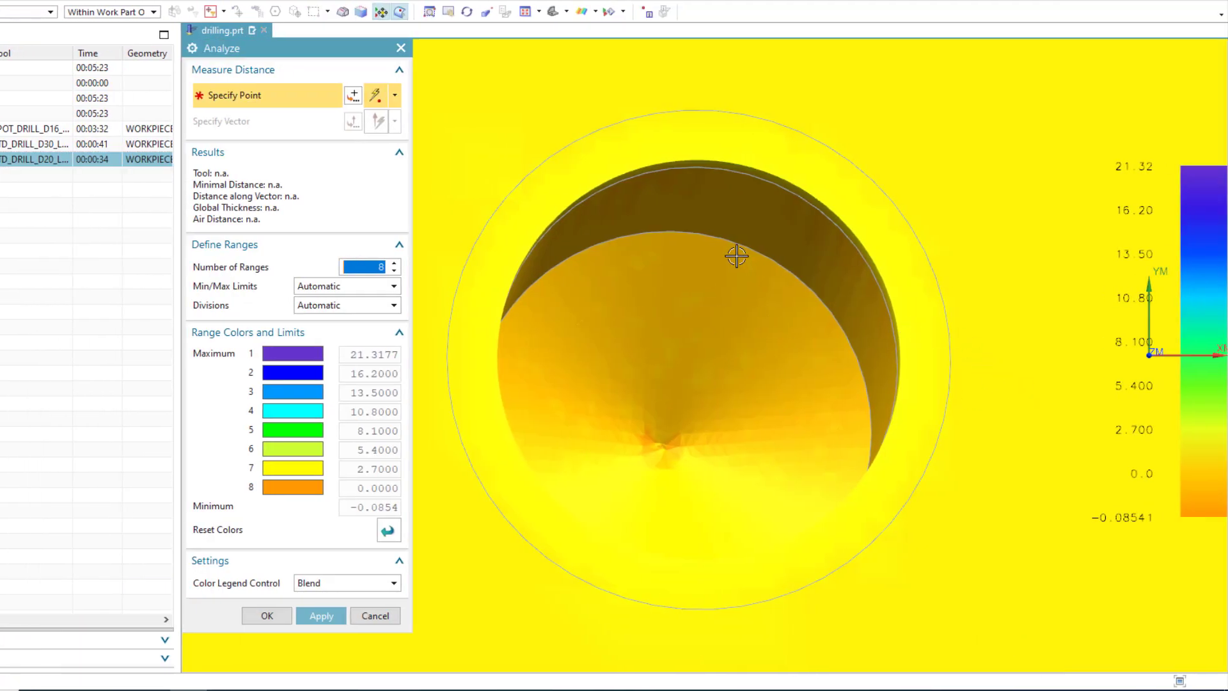
click(697, 327)
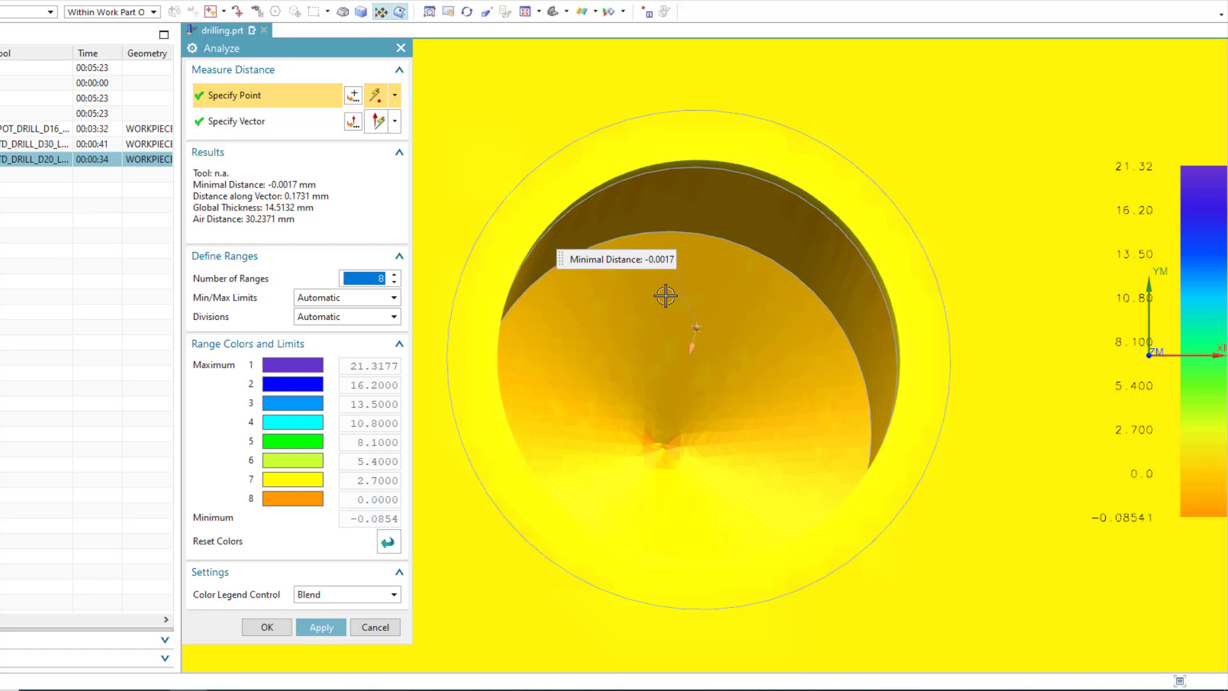
click(830, 305)
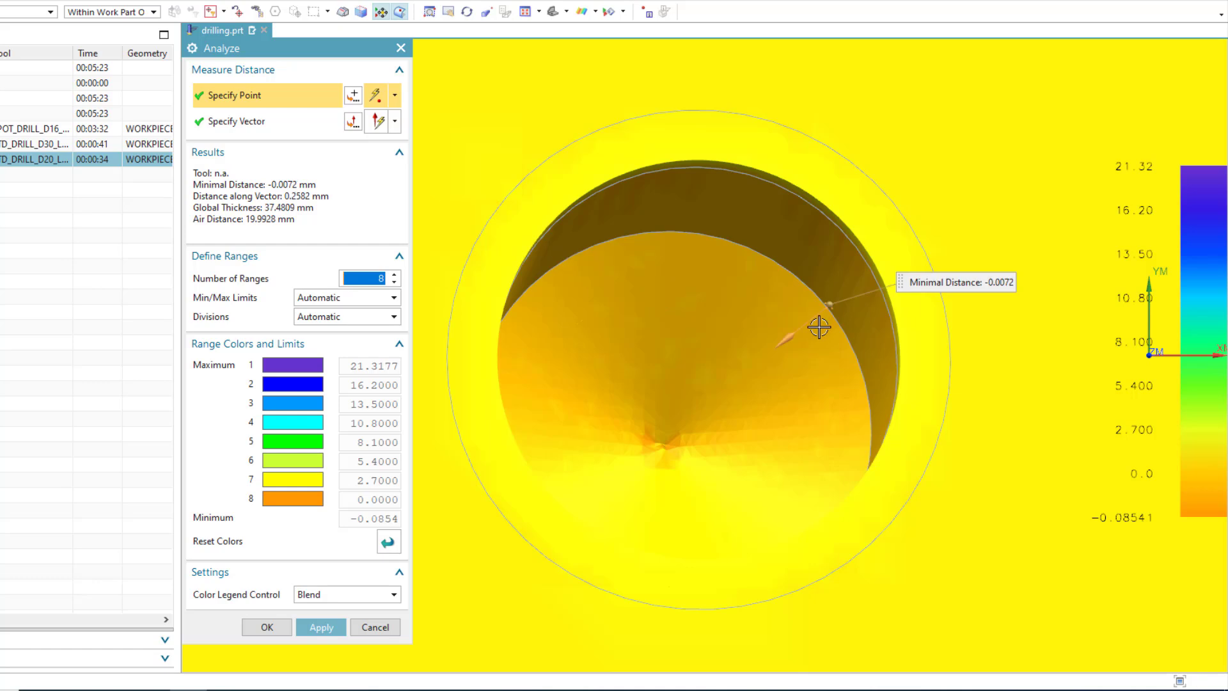
click(760, 301)
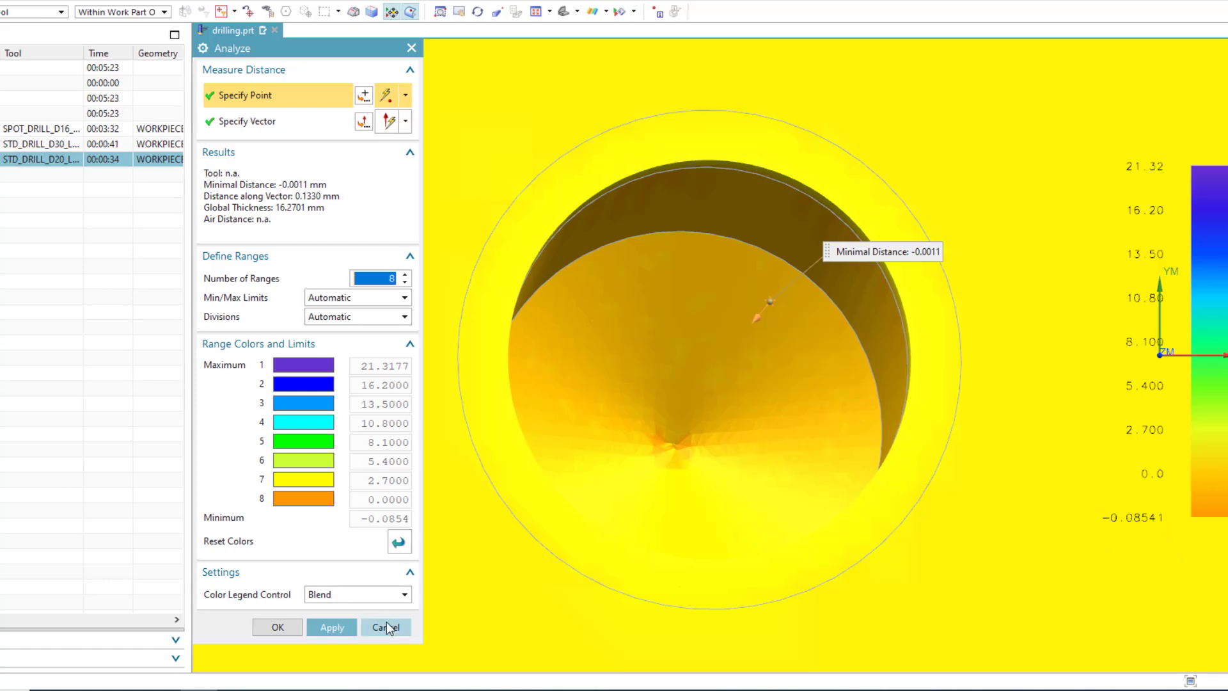
click(385, 625)
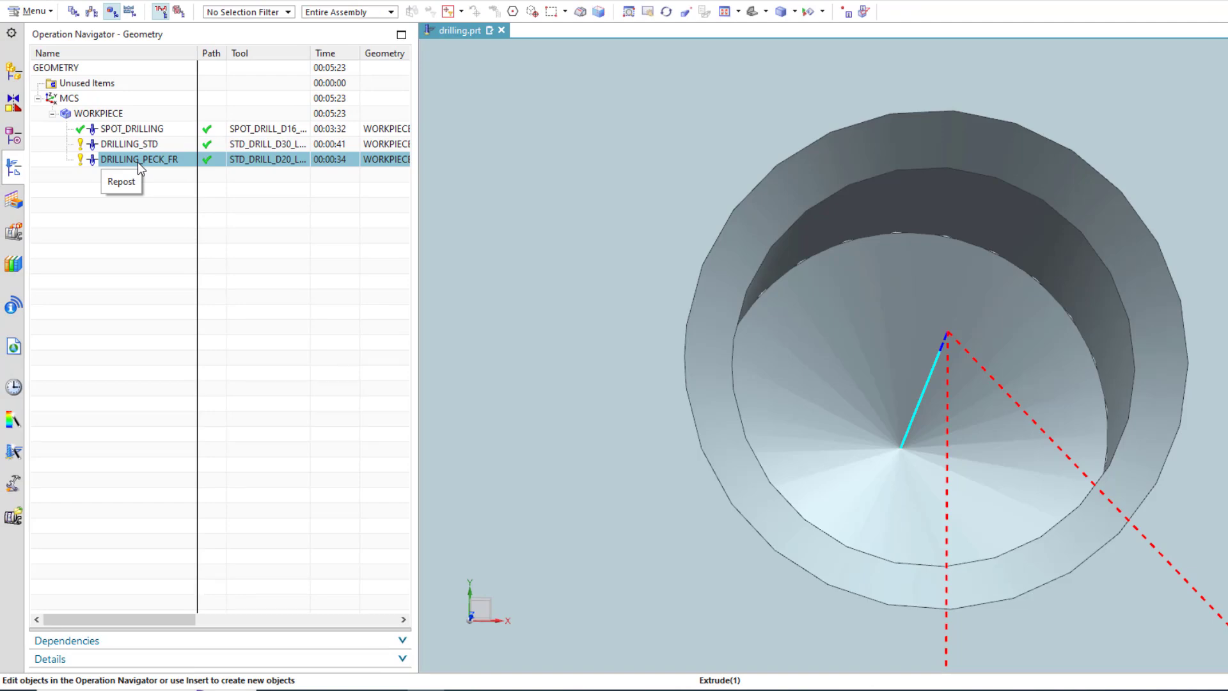
- Reopen DRILLING_PECK_FR and change its cycle to Drill,Deep, accepting the default cycle parameters
double_click(138, 160)
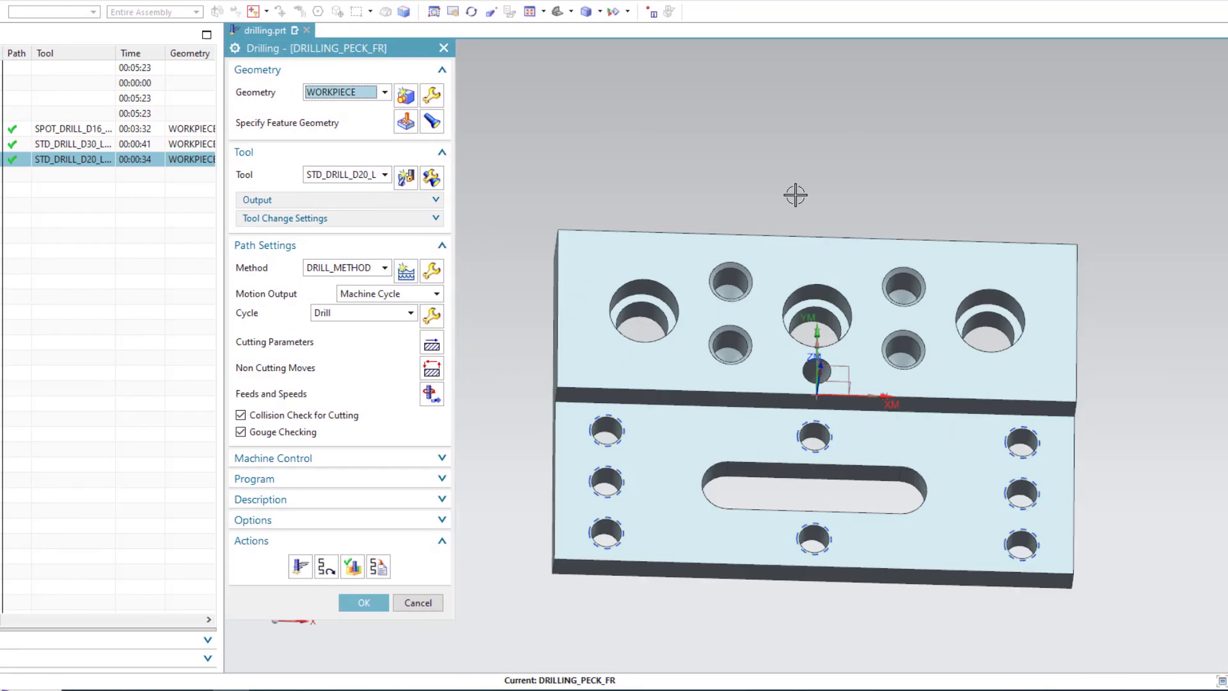
scroll(796, 195, down, 1)
middle_drag(878, 308, 781, 255)
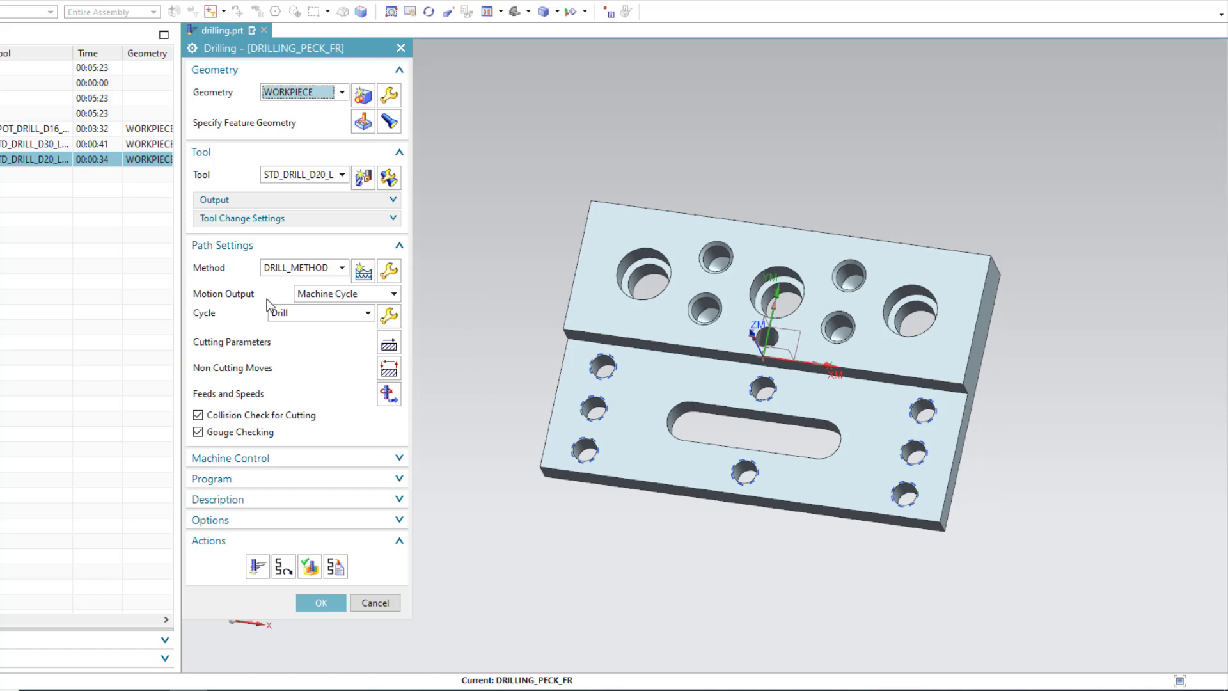
click(315, 316)
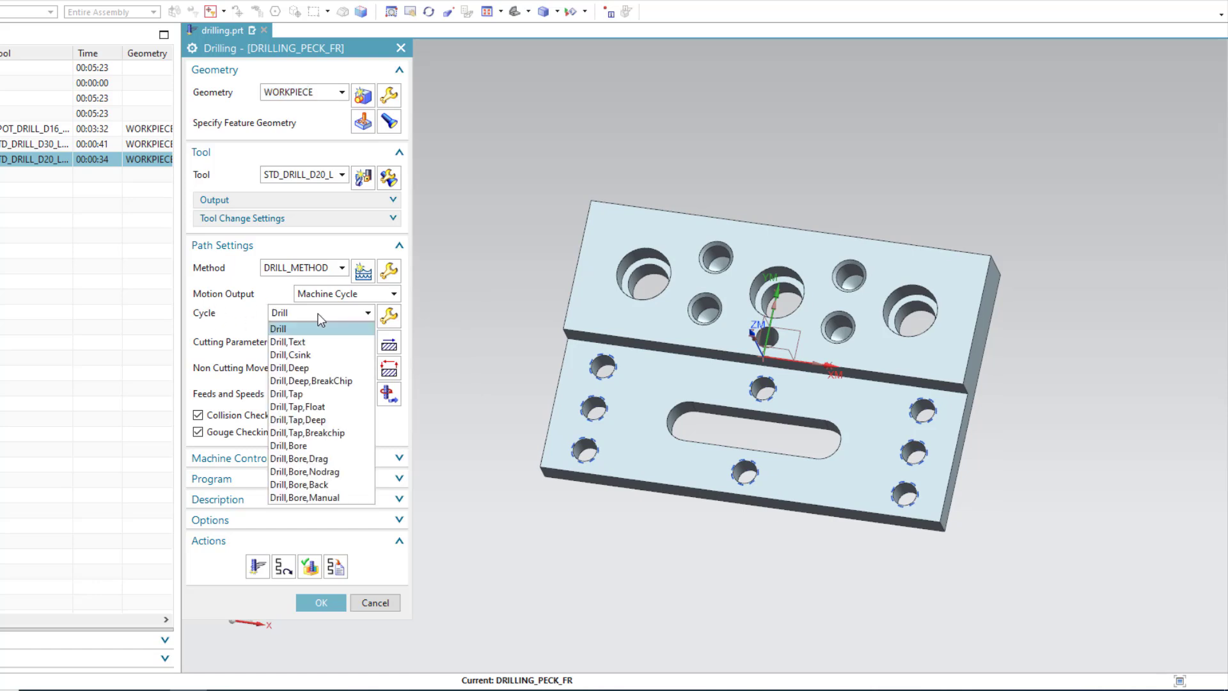
click(316, 368)
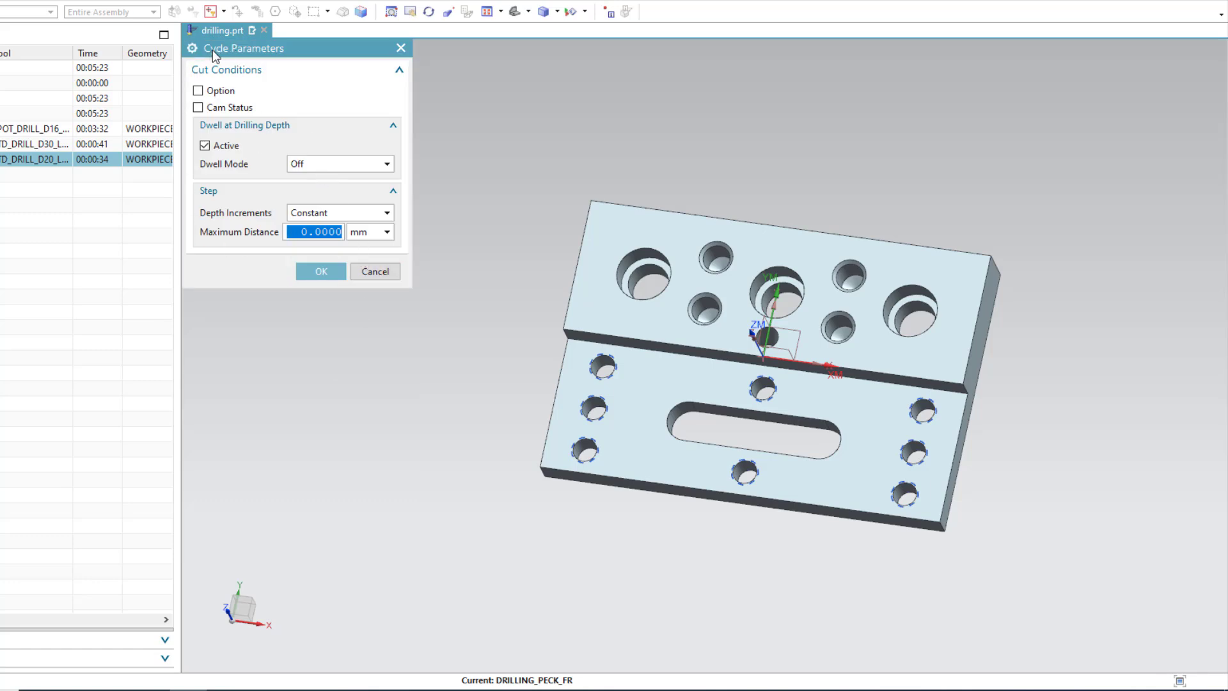
click(322, 271)
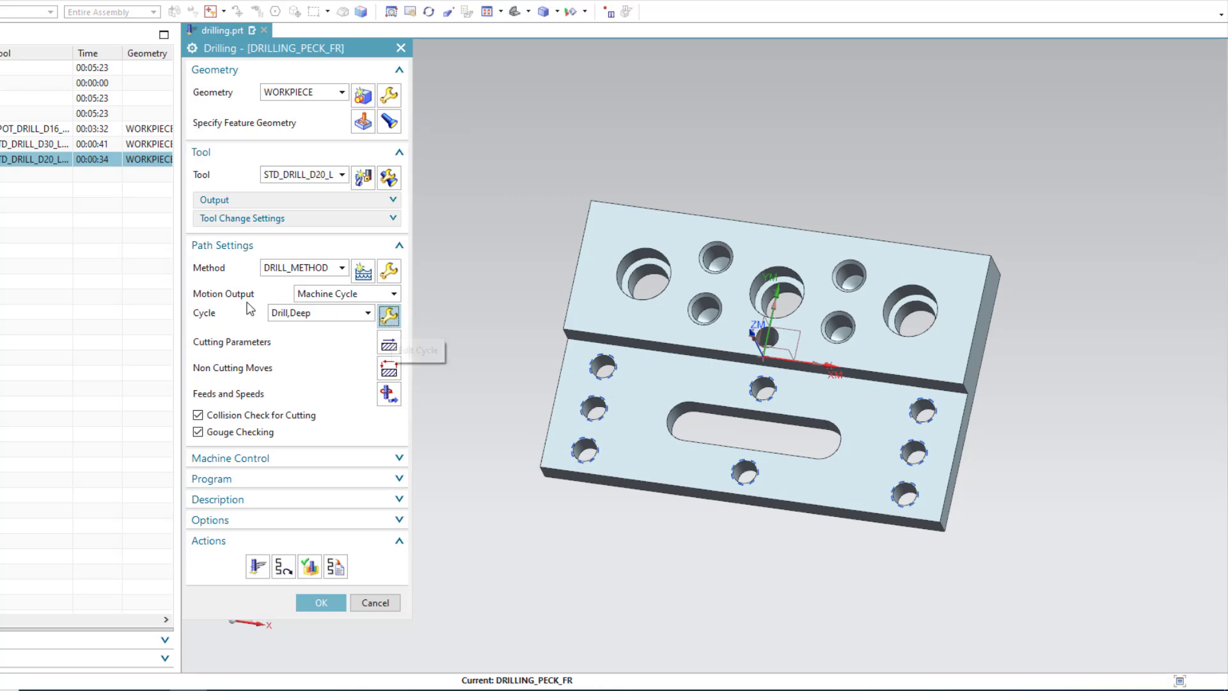
- Edit the Drill,Deep cycle parameters to use Exact depth increments with a distance of 5 mm, and accept them
click(388, 317)
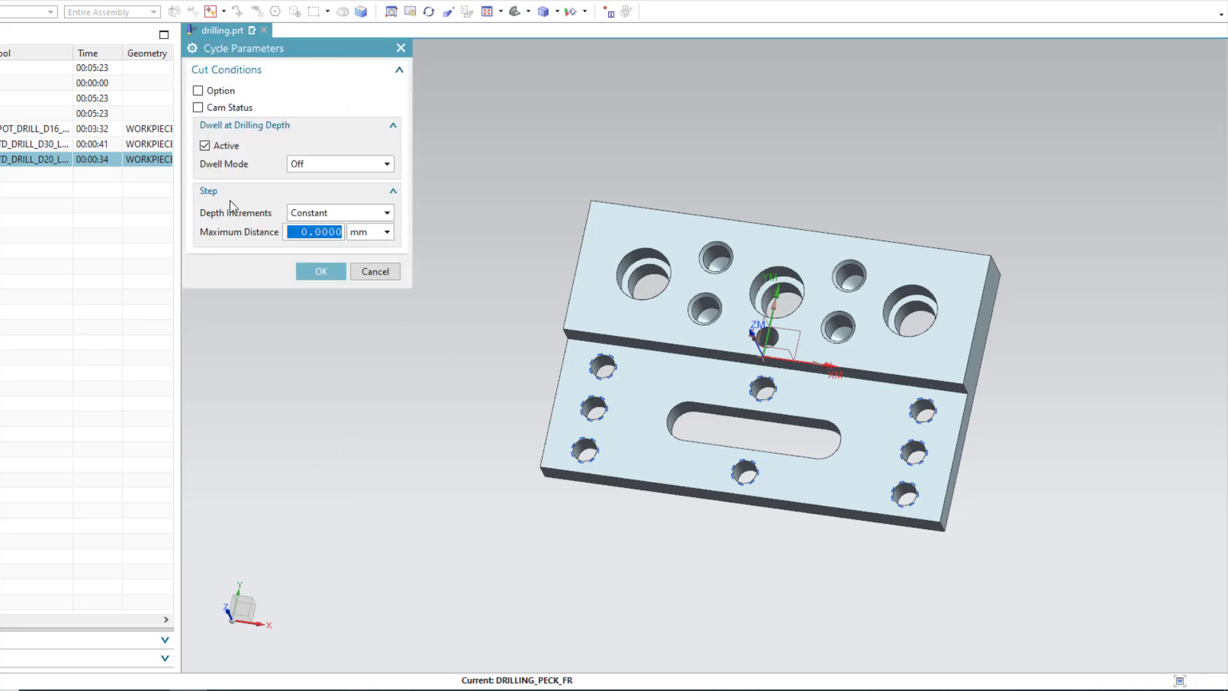
click(216, 152)
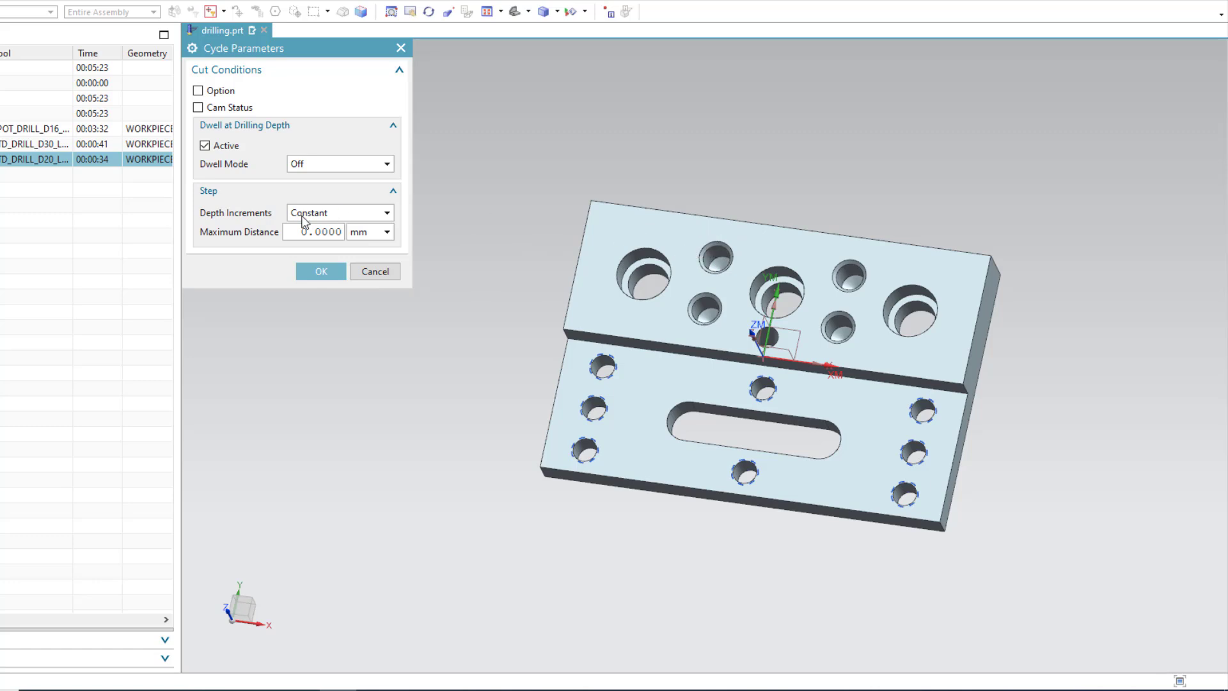
middle_drag(486, 230, 521, 221)
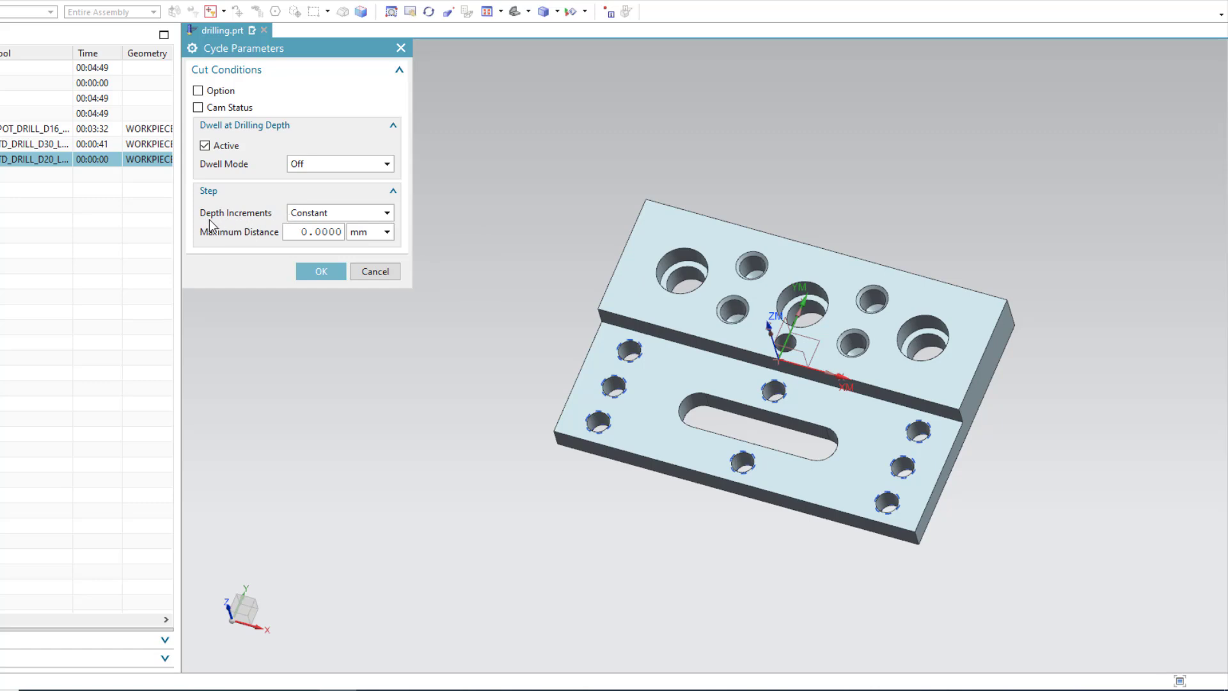
click(387, 213)
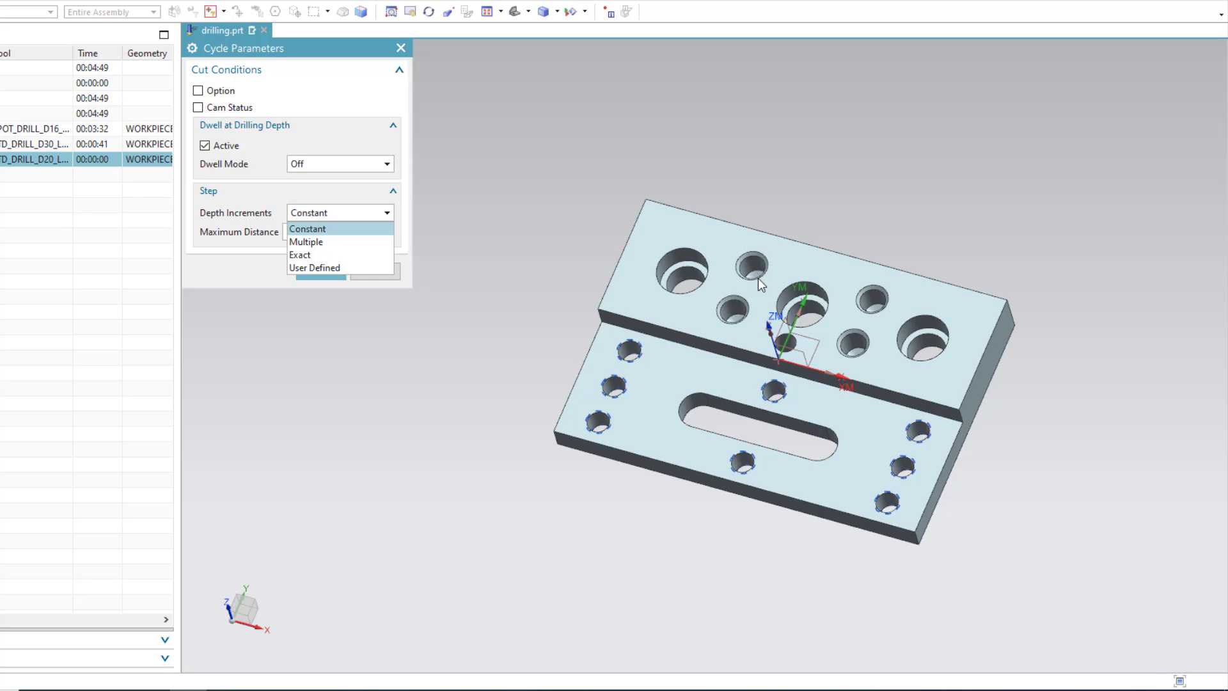
click(311, 256)
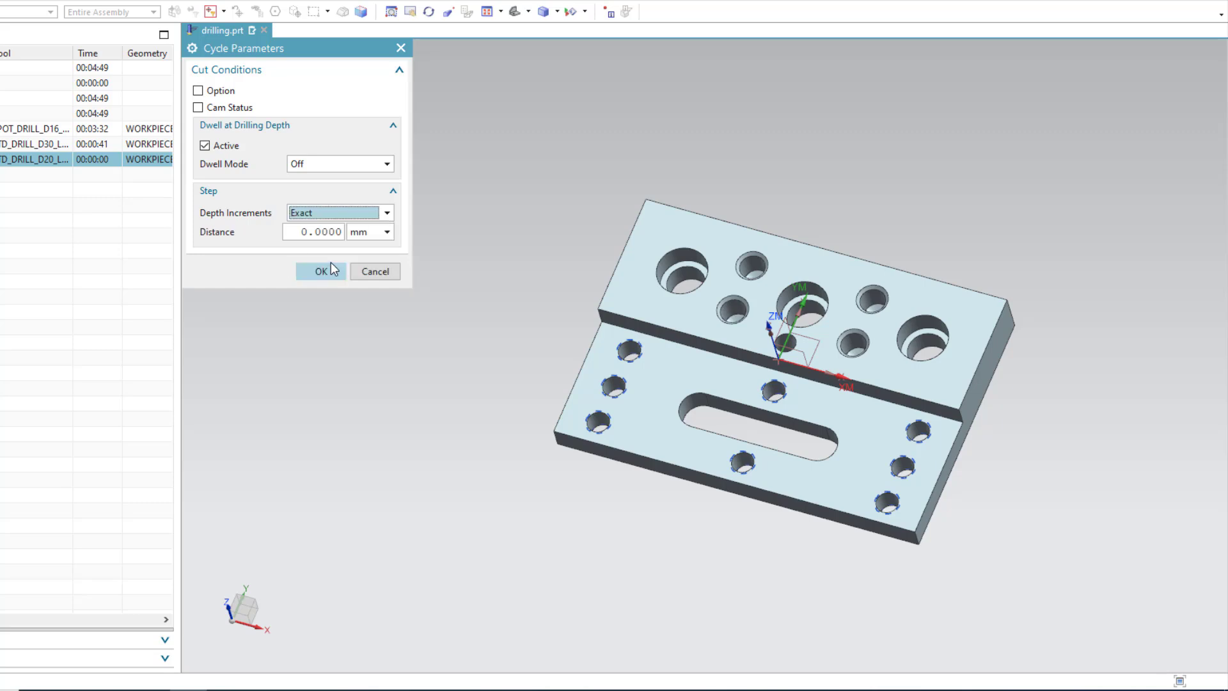
click(309, 230)
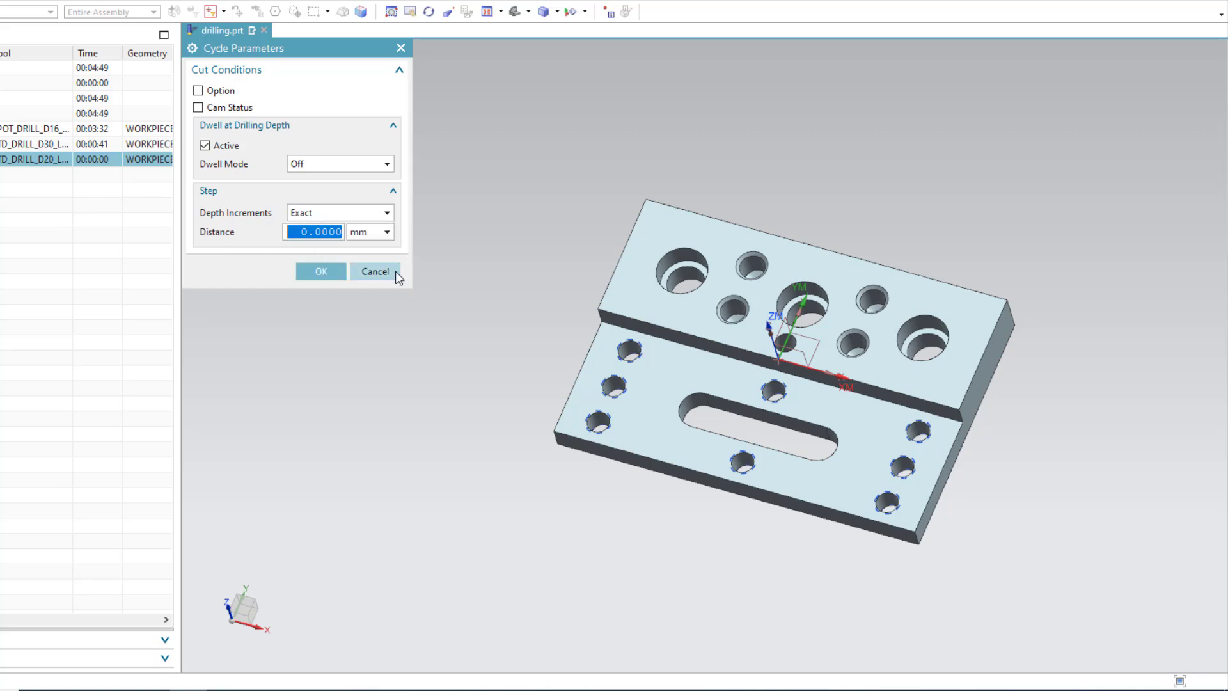
text(5)
key(Return)
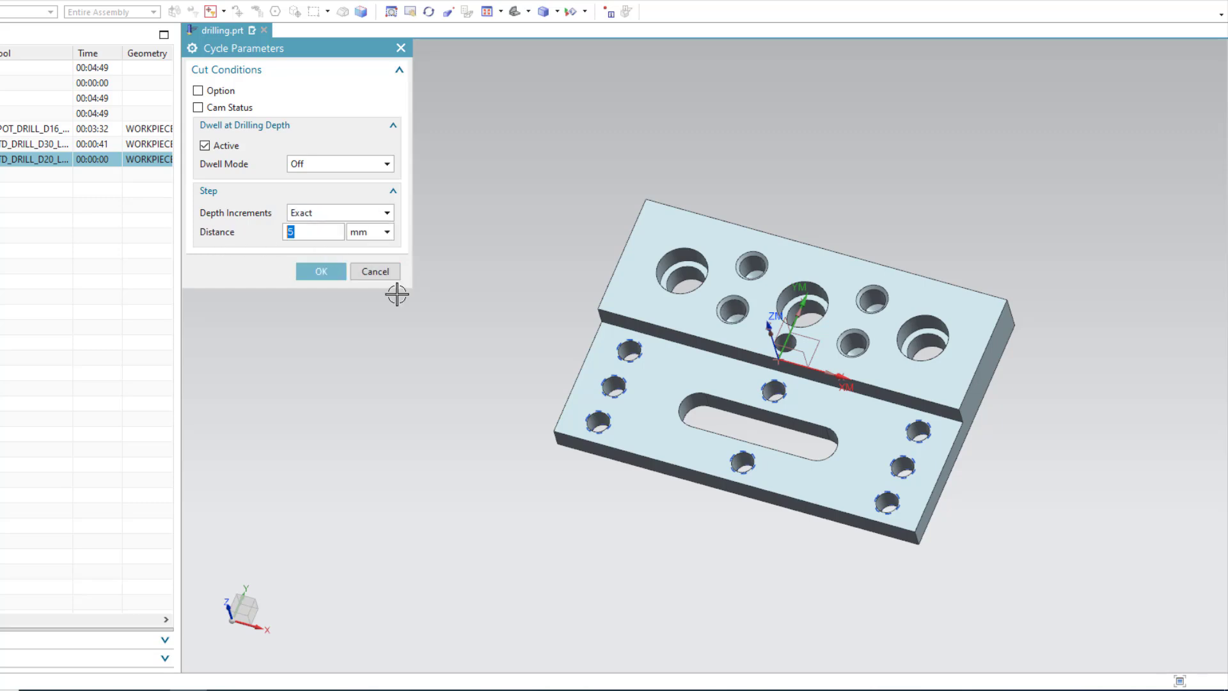
click(329, 272)
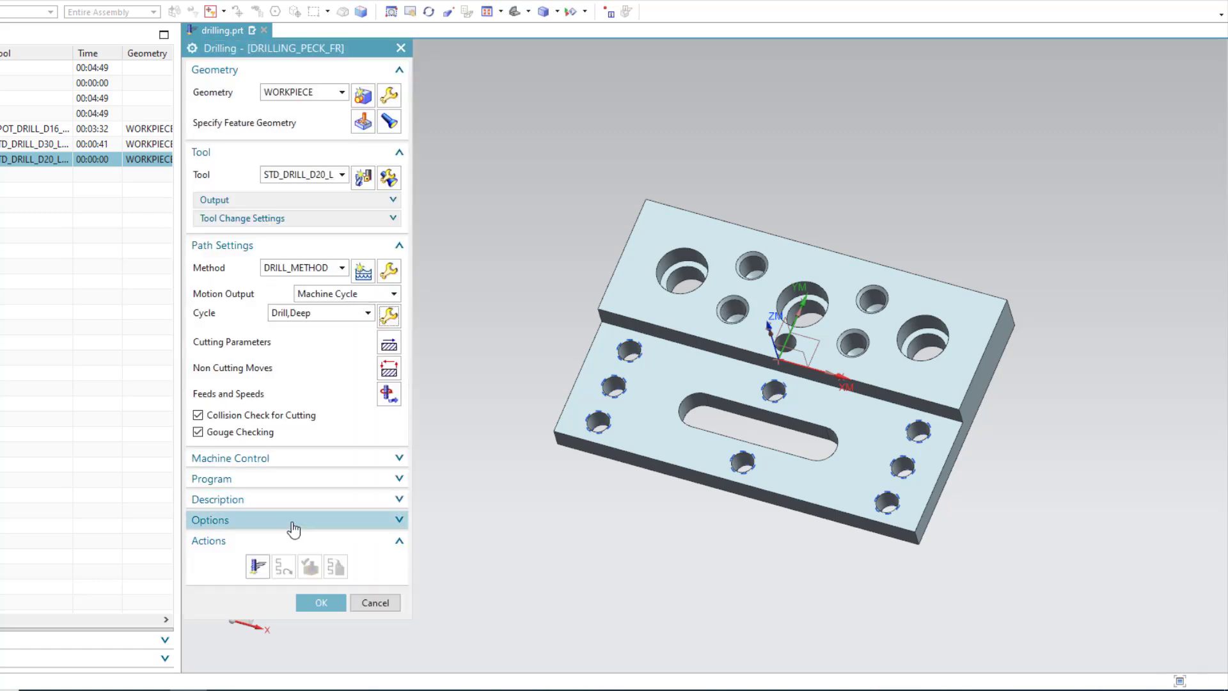
- Generate the tool path of DRILLING_PECK_FR and open its tool path verification
click(258, 567)
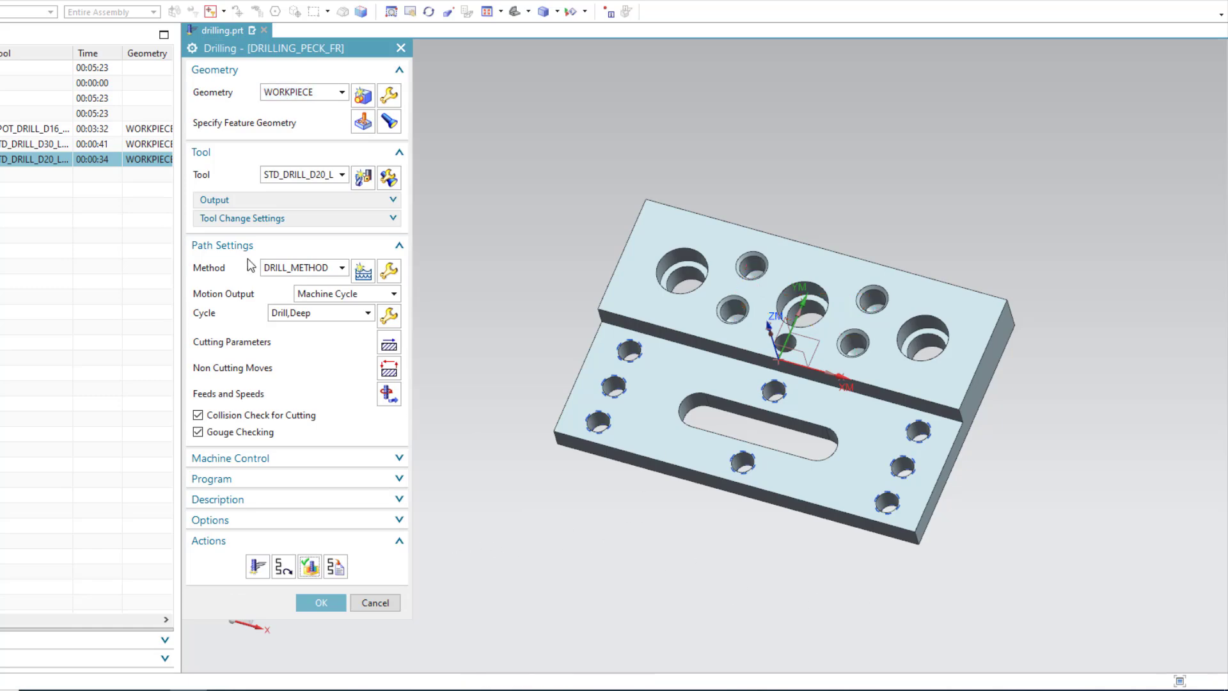
click(310, 567)
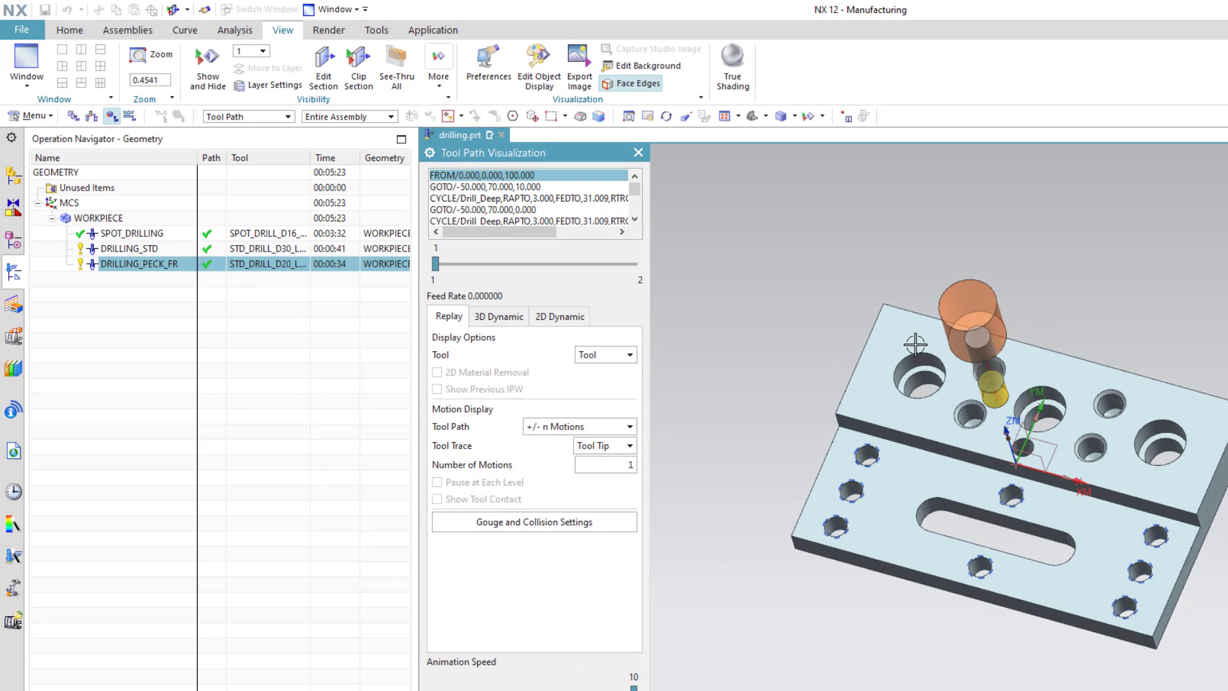
- Section the plate with one plane in the default absolute Z orientation and show the cut holes in the front view
click(324, 80)
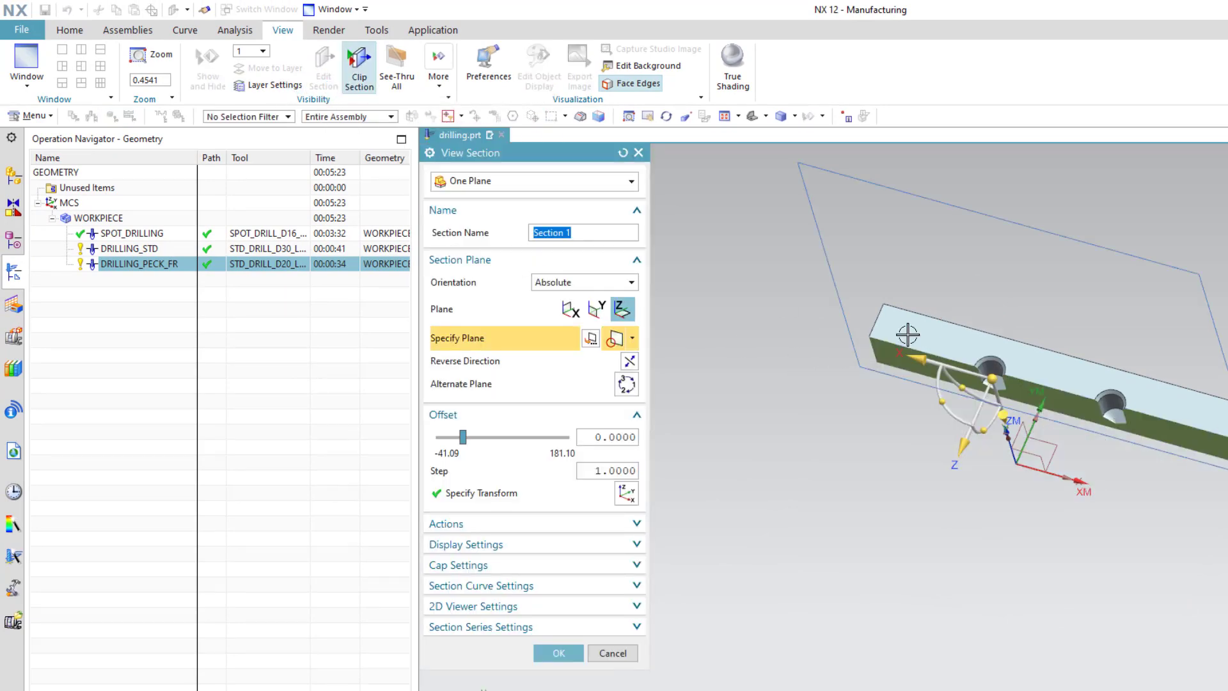
middle_drag(978, 471, 982, 443)
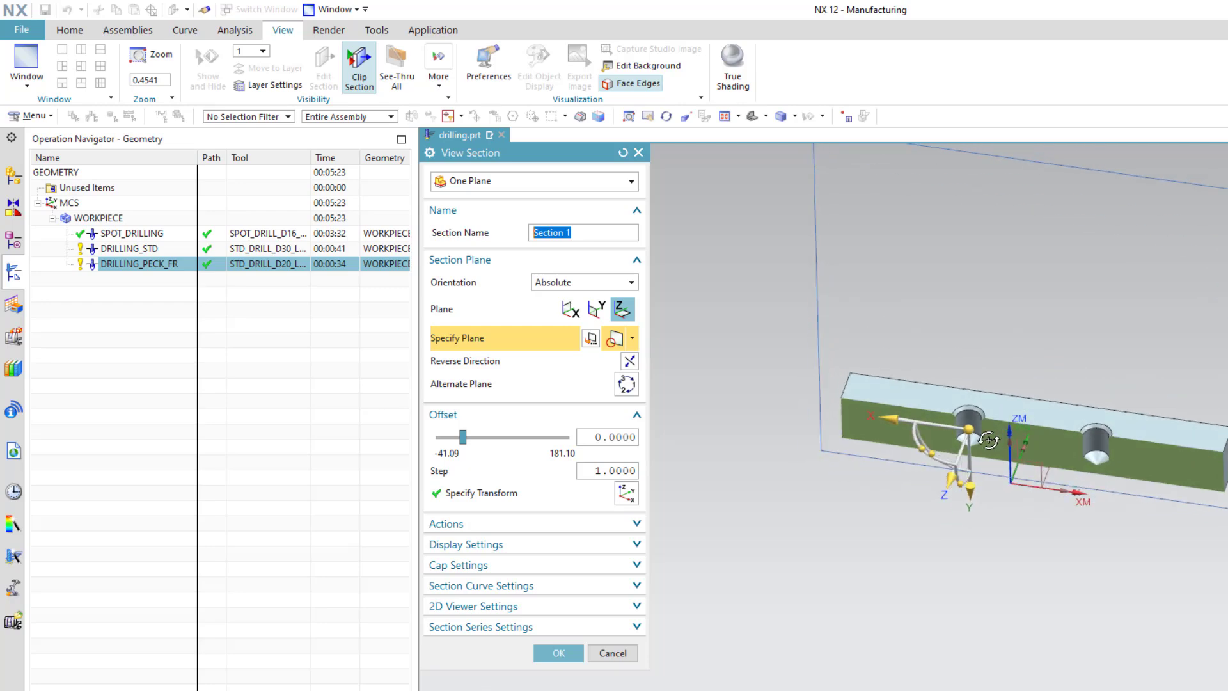
scroll(982, 443, up, 1)
click(736, 103)
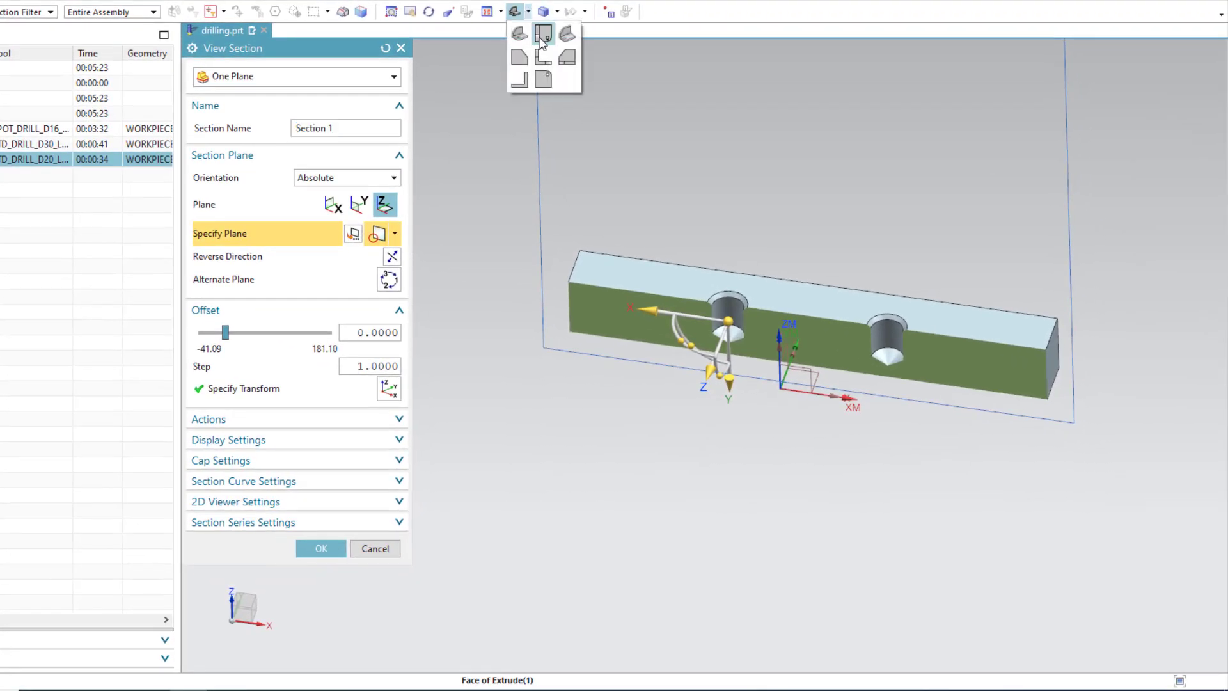
click(544, 59)
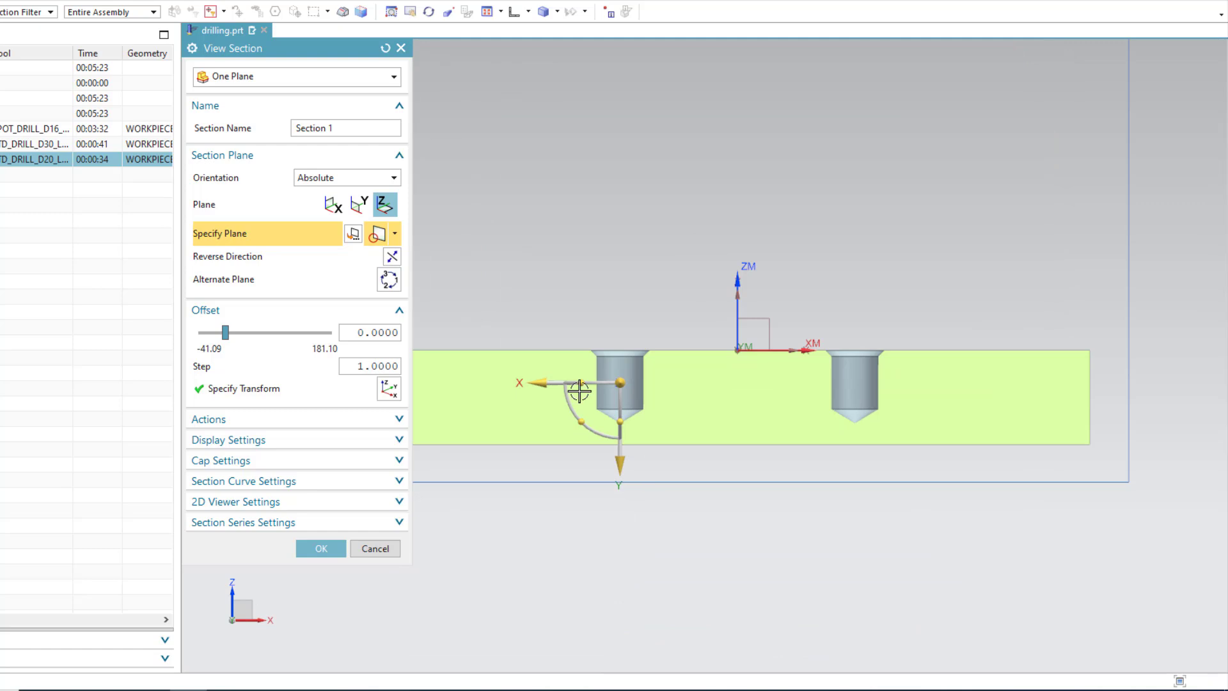
click(323, 549)
- Set the animation speed to 2 and replay the pecking motion in the sectioned hole, stopping the playback partway
drag(396, 588, 221, 589)
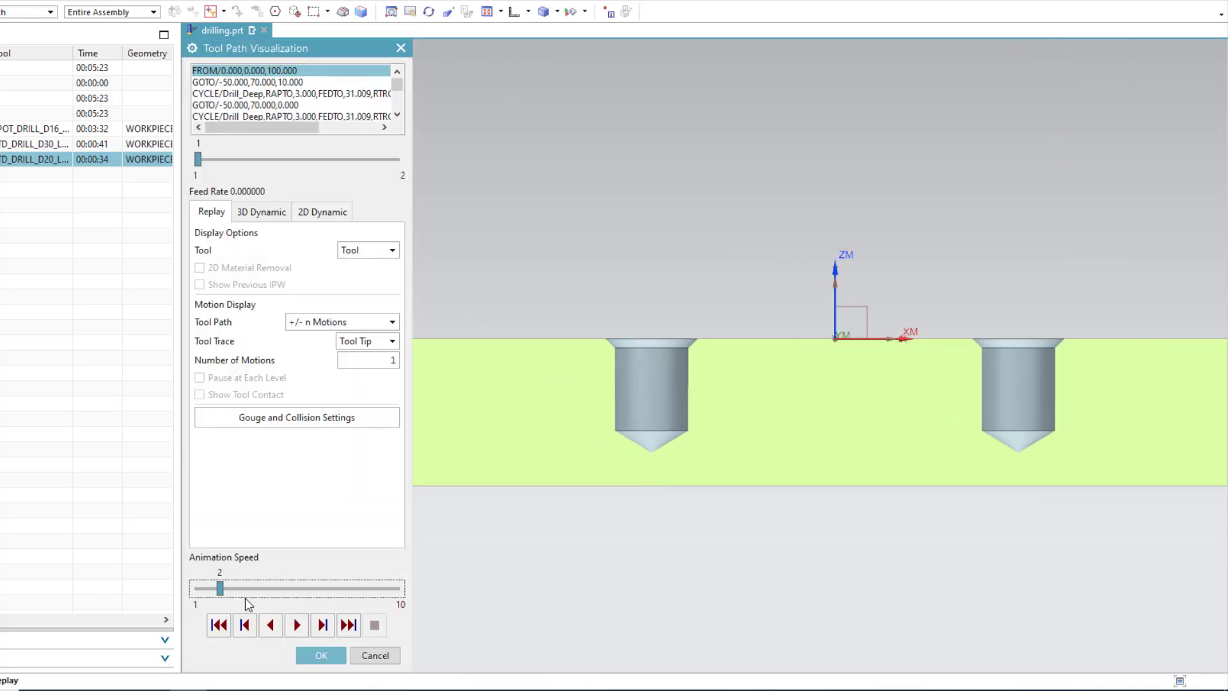
click(296, 626)
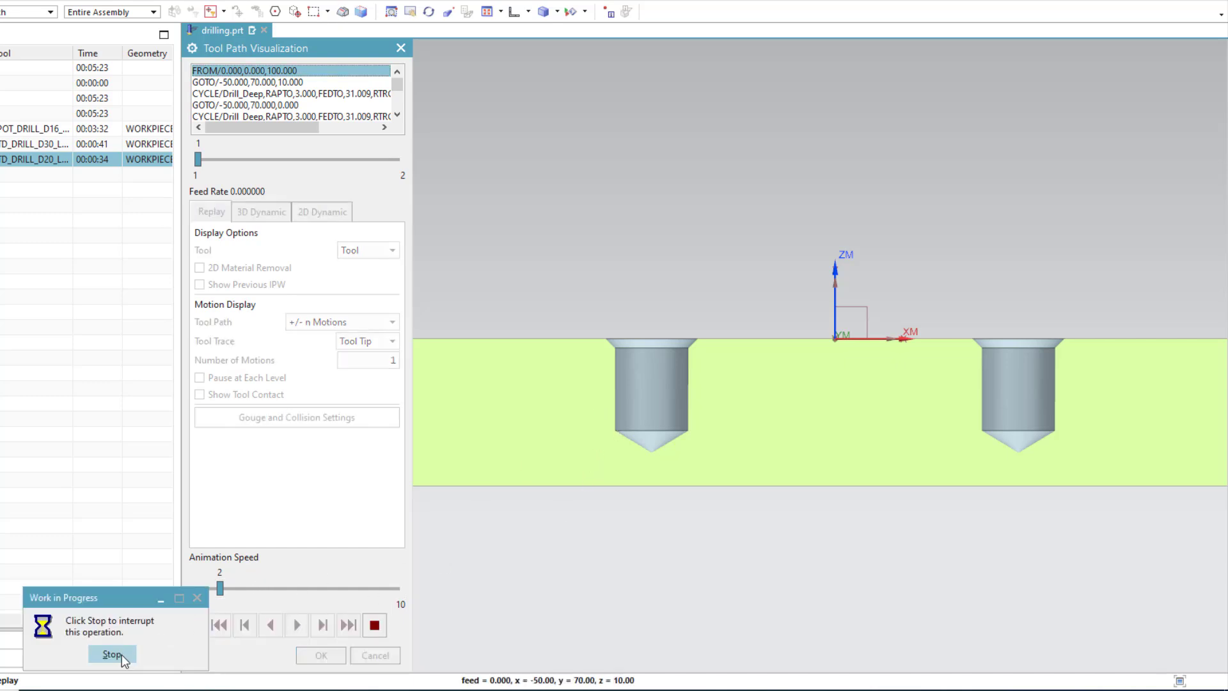
click(121, 654)
click(297, 627)
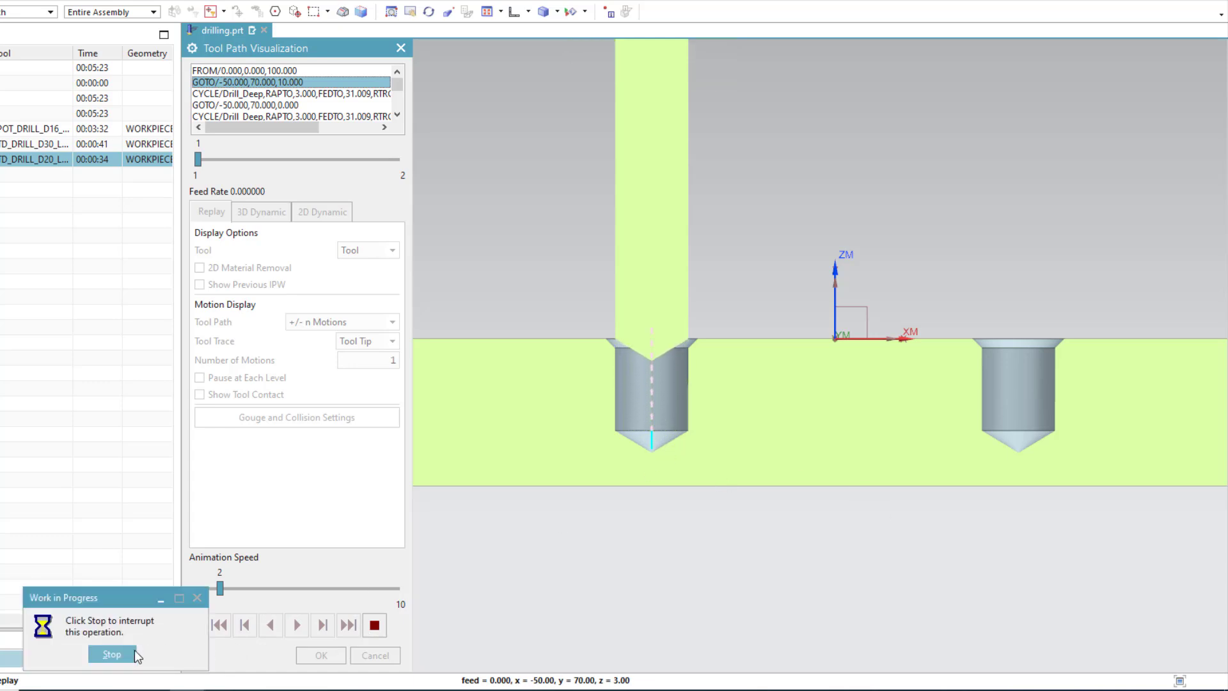
click(133, 651)
- Replay the deep drilling motion at the hole's conical tip, stop it, and accept the verification and the operation
scroll(652, 445, up, 4)
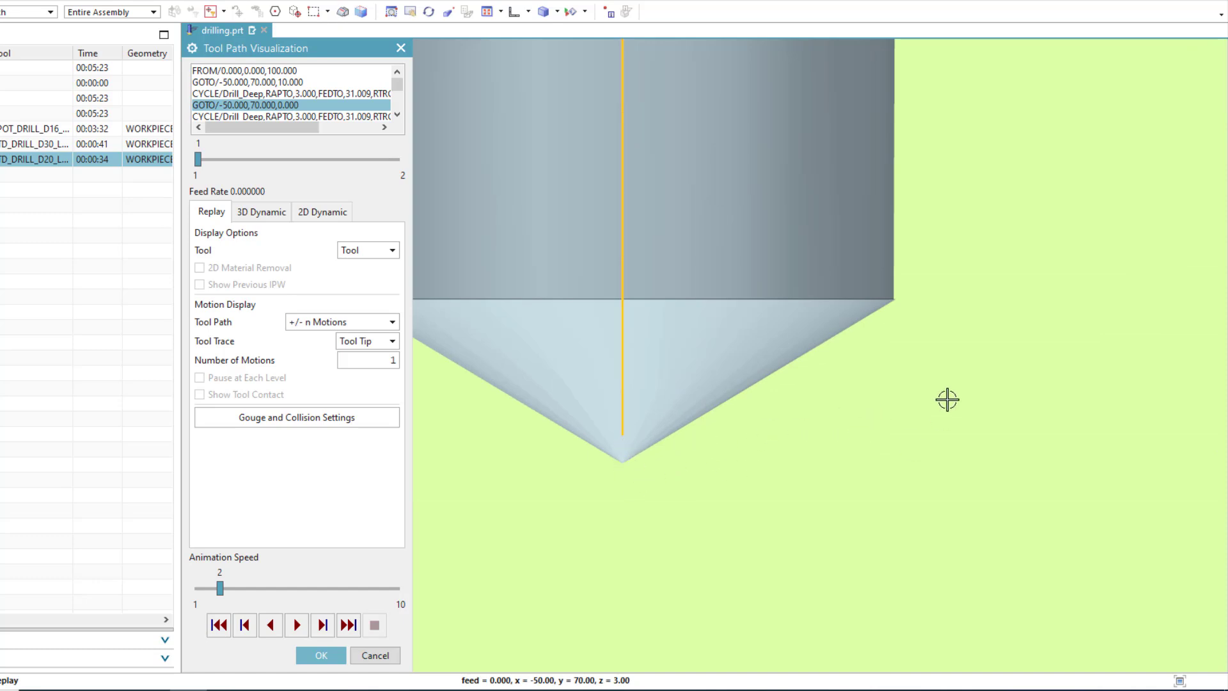
scroll(947, 400, down, 1)
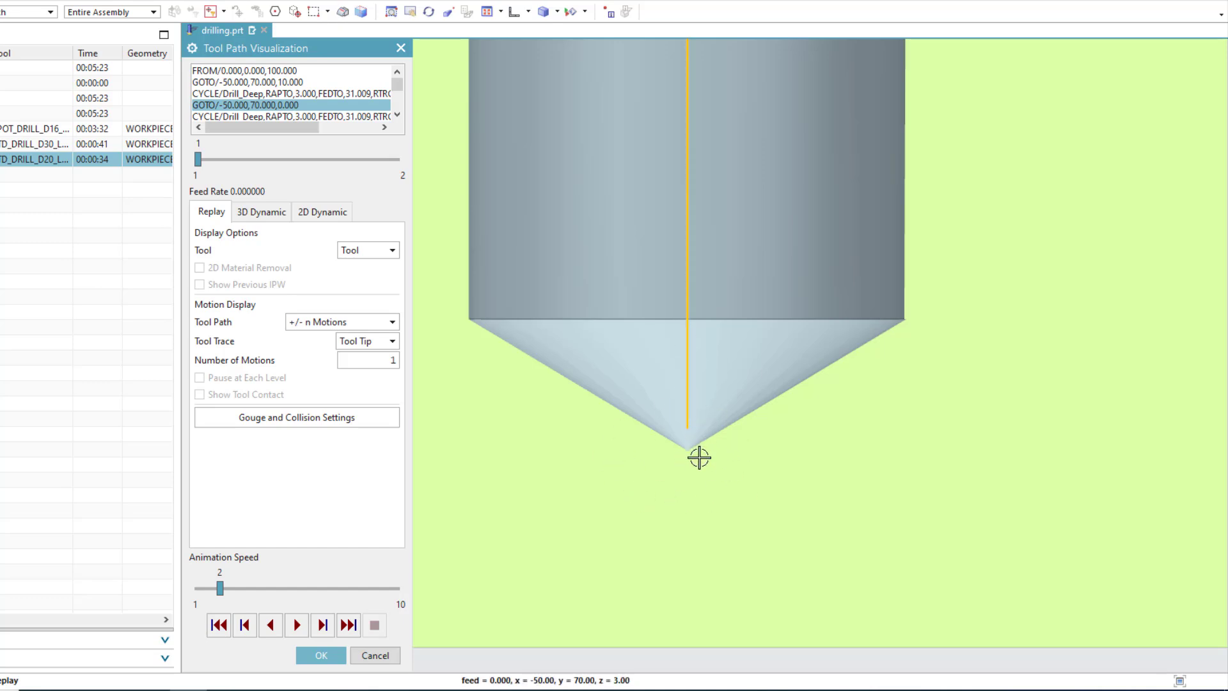
click(297, 627)
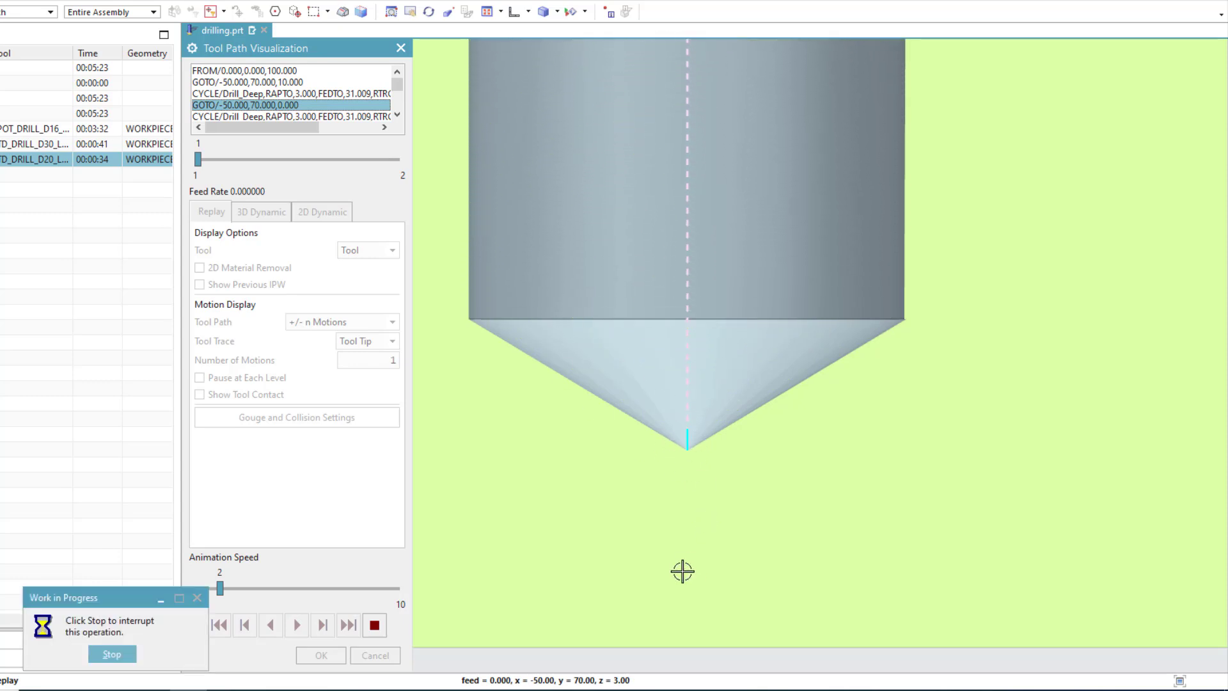
click(374, 630)
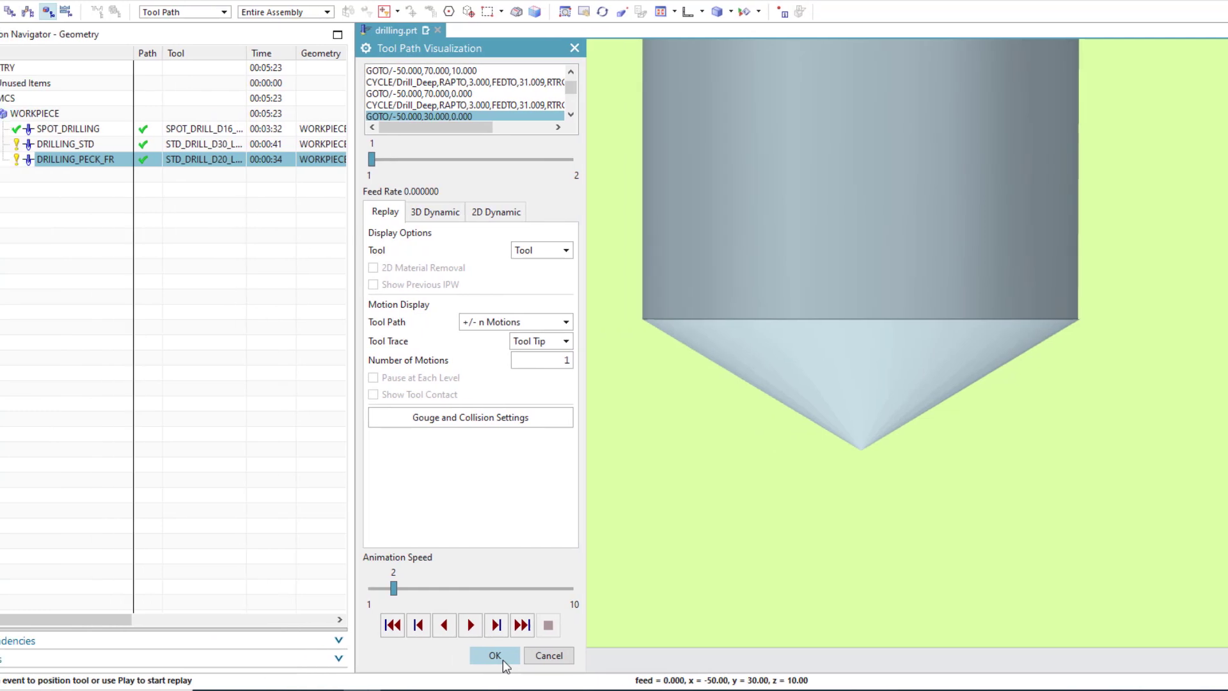
click(321, 655)
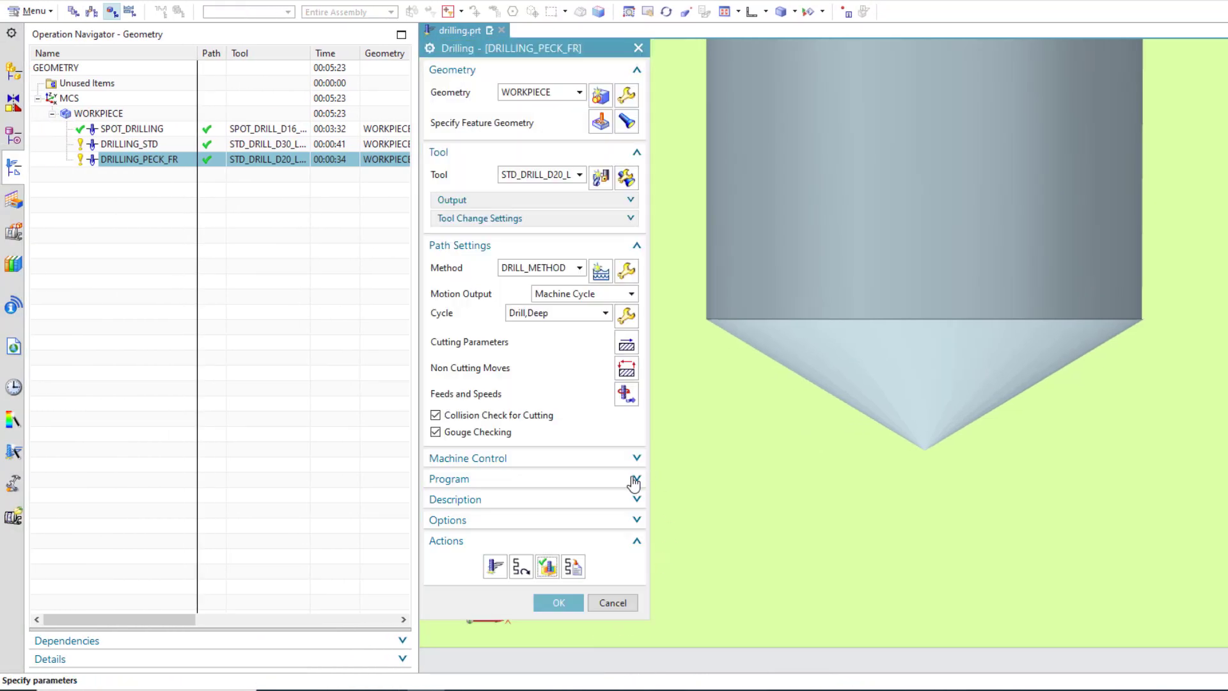
click(559, 604)
- Postprocess DRILLING_PECK_FR with the MILL_3_AXIS postprocessor to a ptp file and list the output
right_click(127, 168)
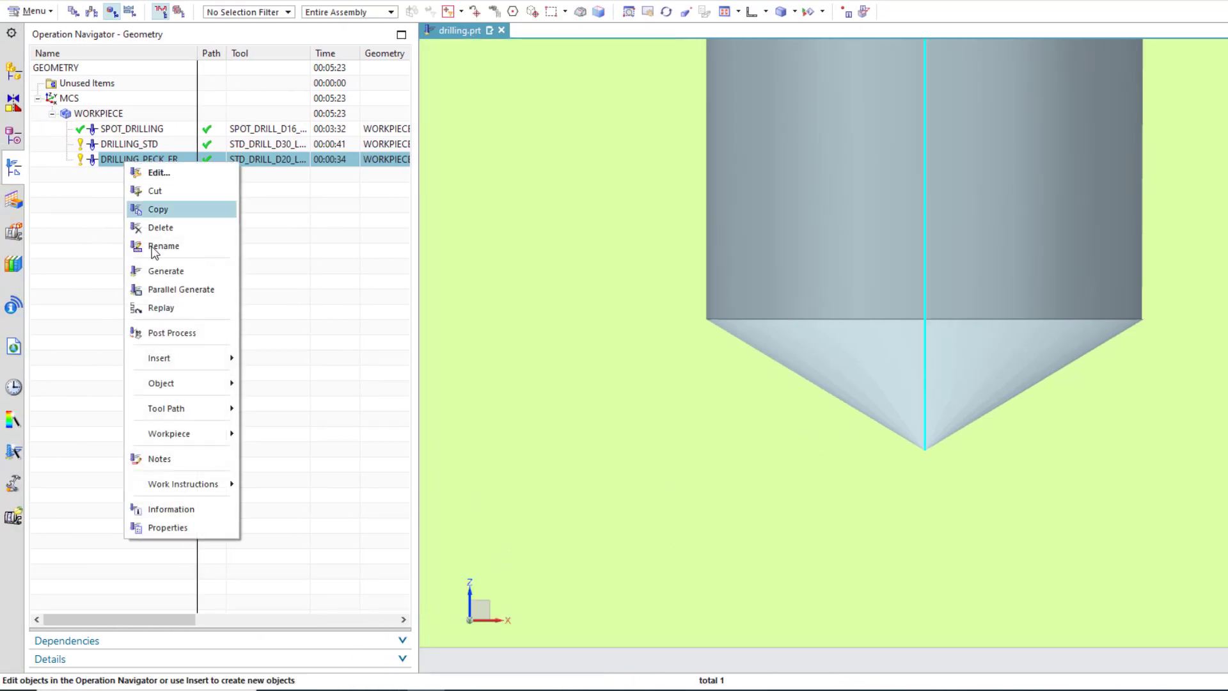
click(161, 333)
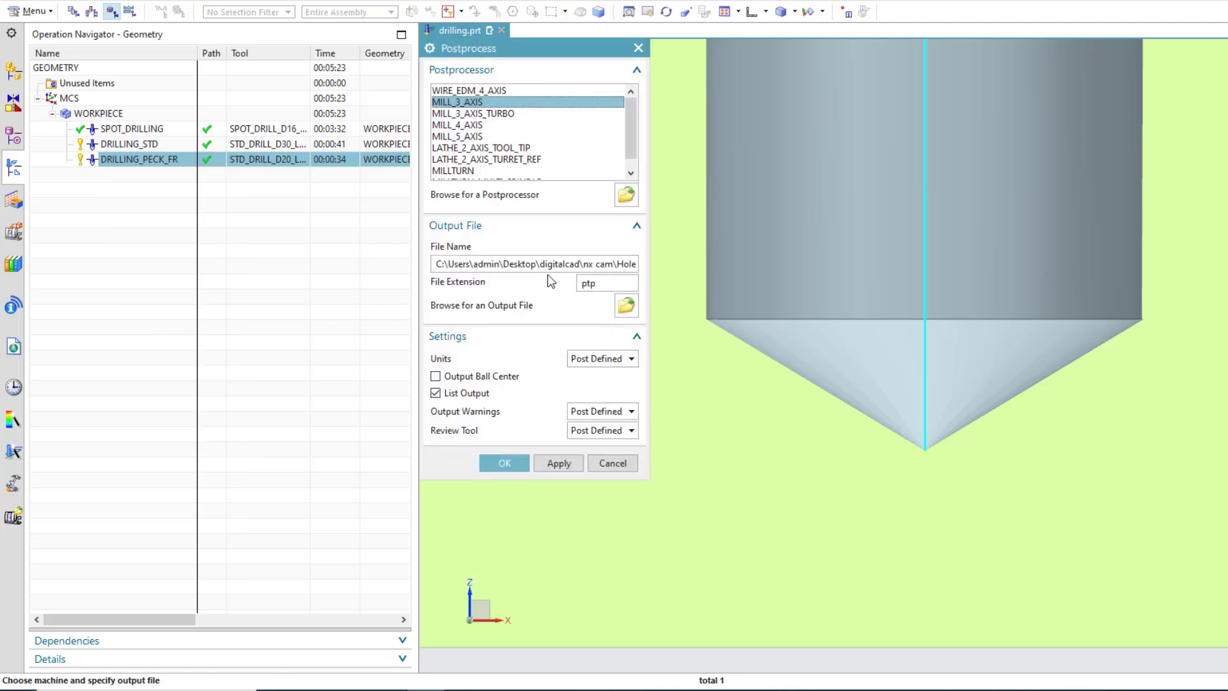
click(508, 465)
click(661, 341)
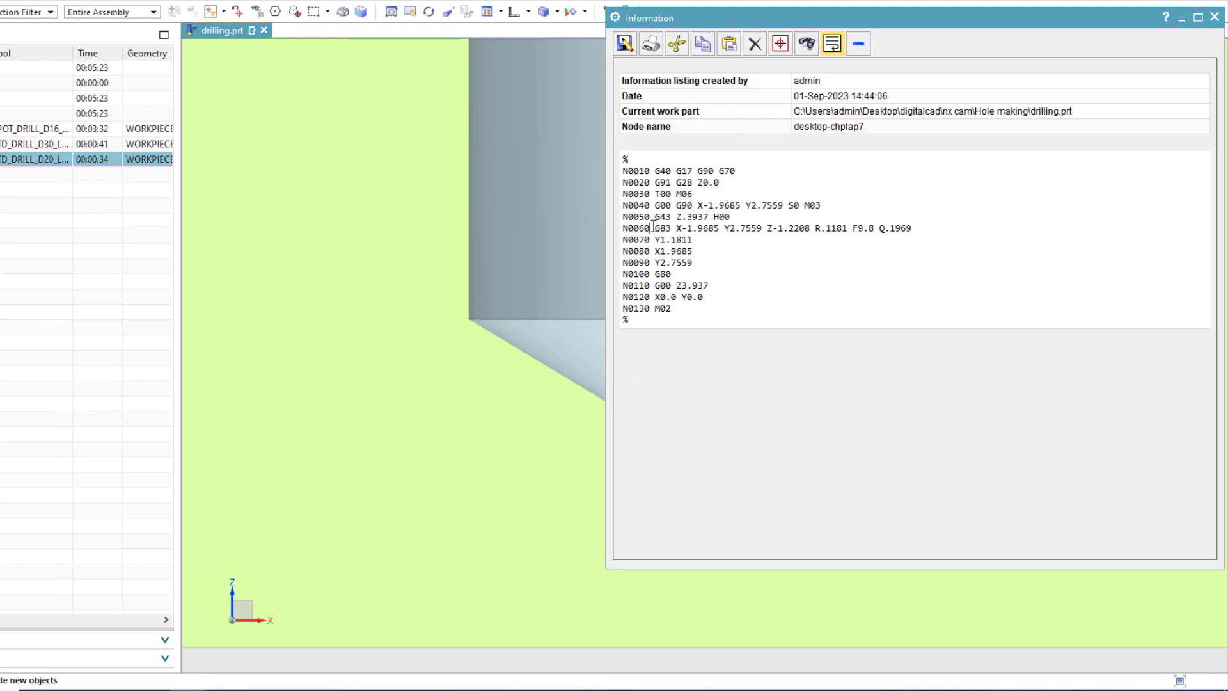
- Examine the G83 block in the listed program and select the number of its Q word
drag(653, 228, 913, 229)
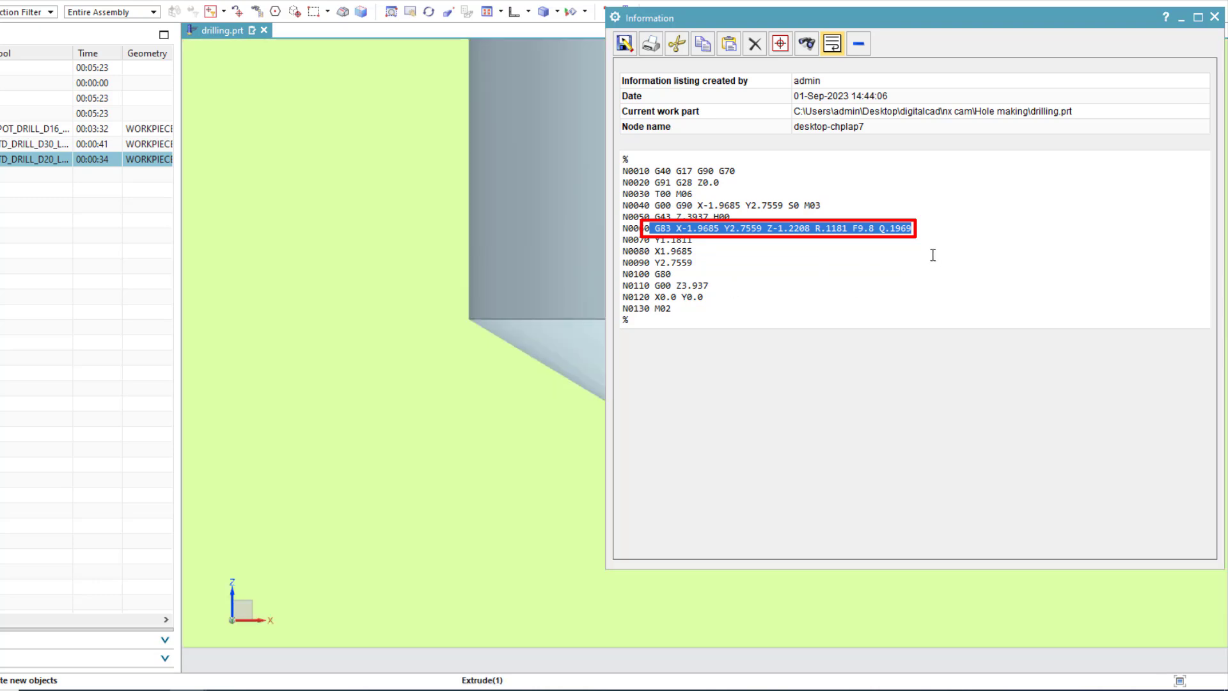
click(880, 231)
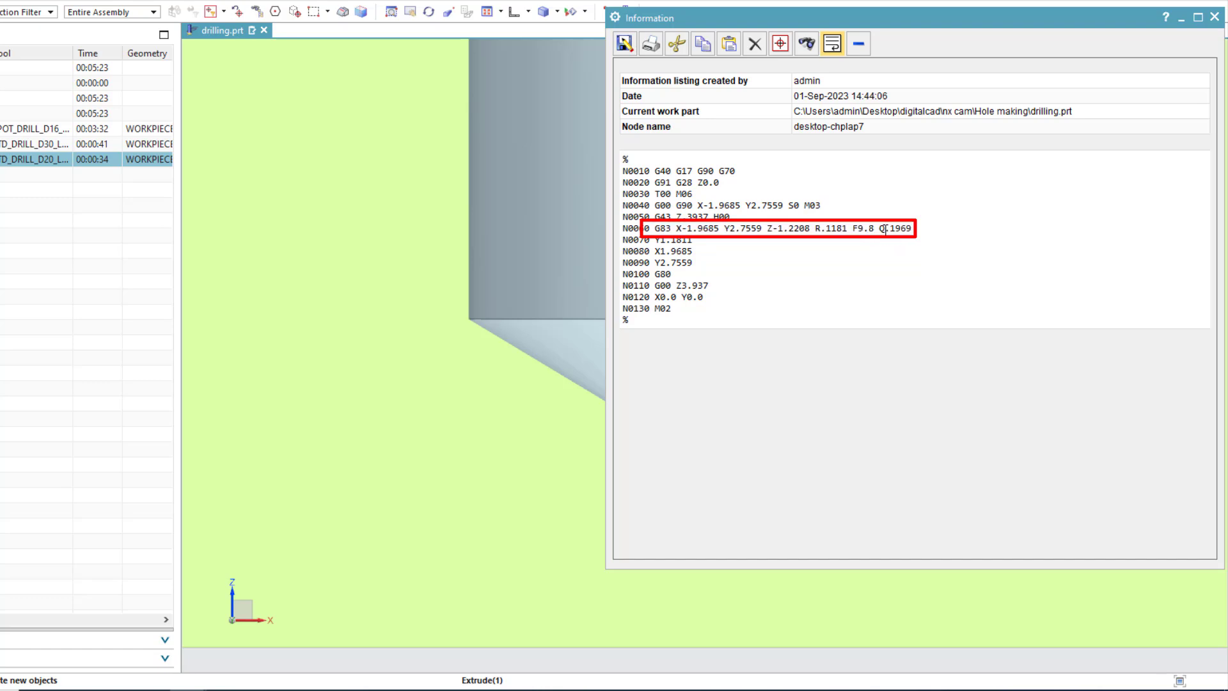
double_click(887, 229)
- Switch to Calculator, convert the Q value to millimetres as 0.1969 × 25.4, minimize it and close the program listing
key(super+s)
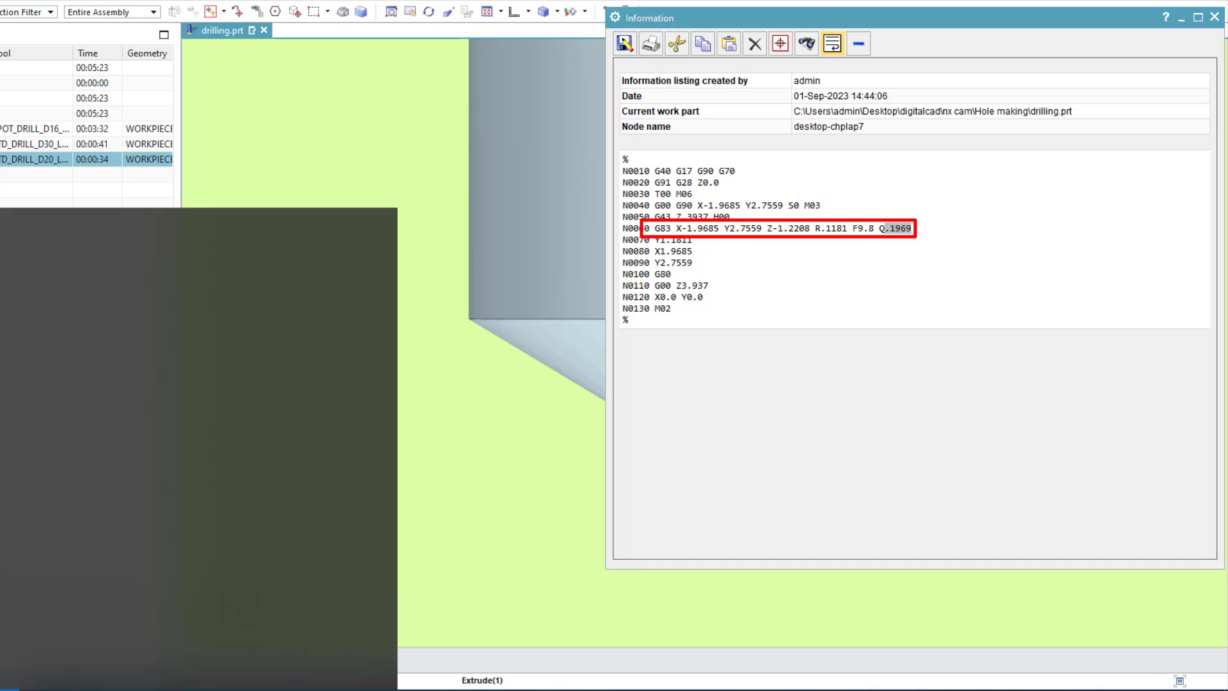
click(32, 418)
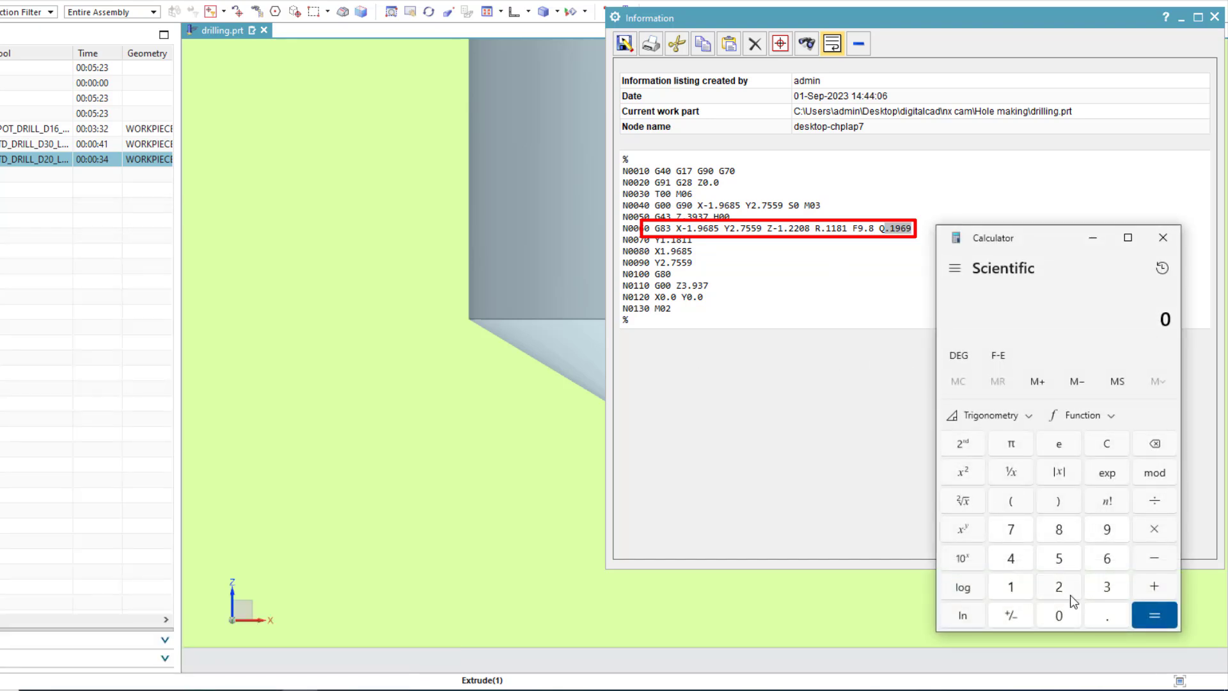
click(1108, 615)
click(1011, 586)
click(1108, 529)
click(1108, 558)
click(1107, 531)
click(1155, 529)
click(1059, 587)
click(1059, 558)
click(1101, 615)
click(1011, 558)
click(1153, 615)
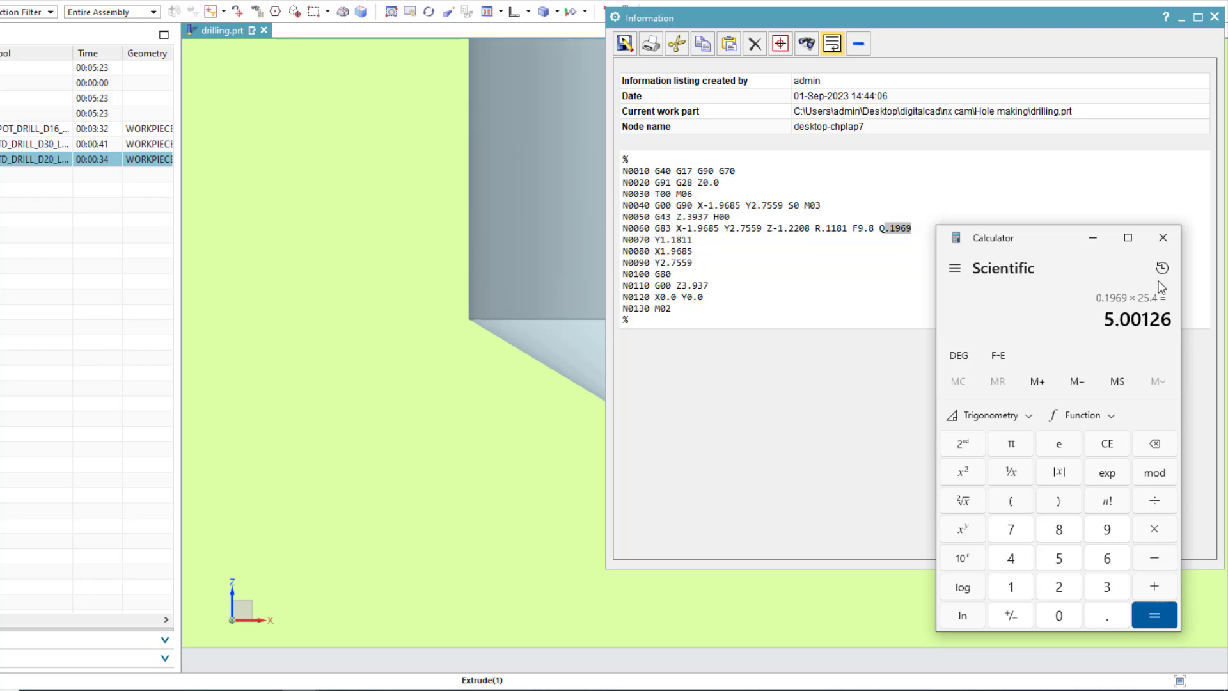
click(1091, 241)
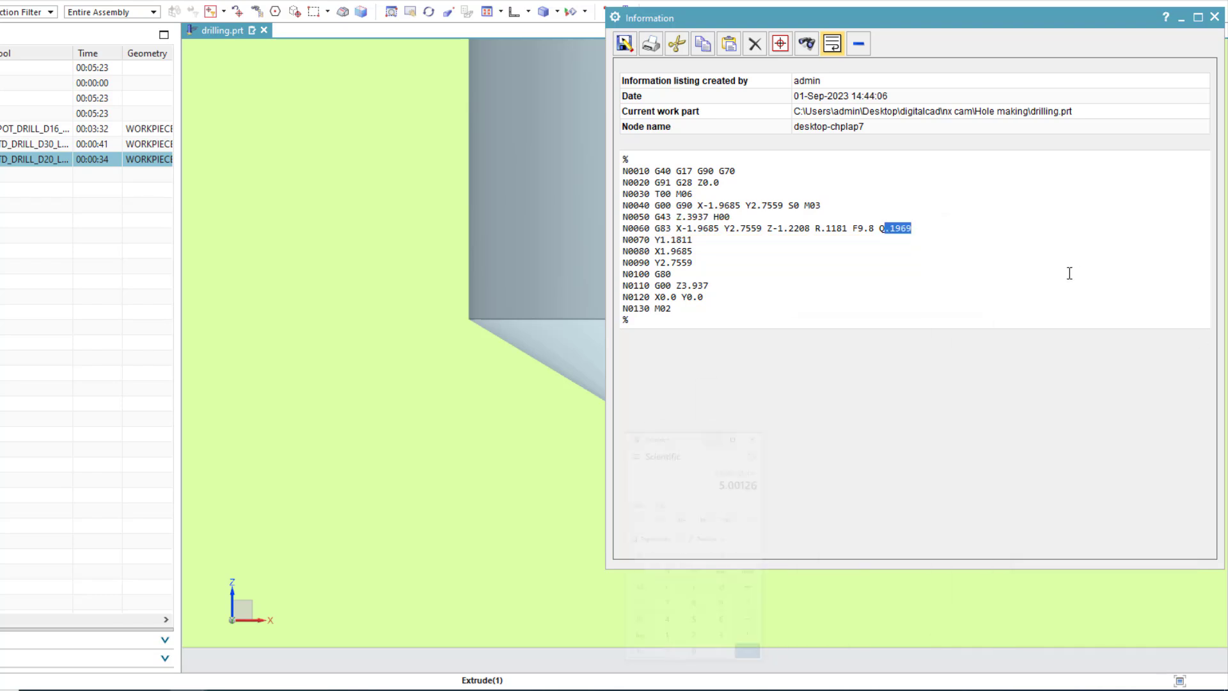
click(1214, 17)
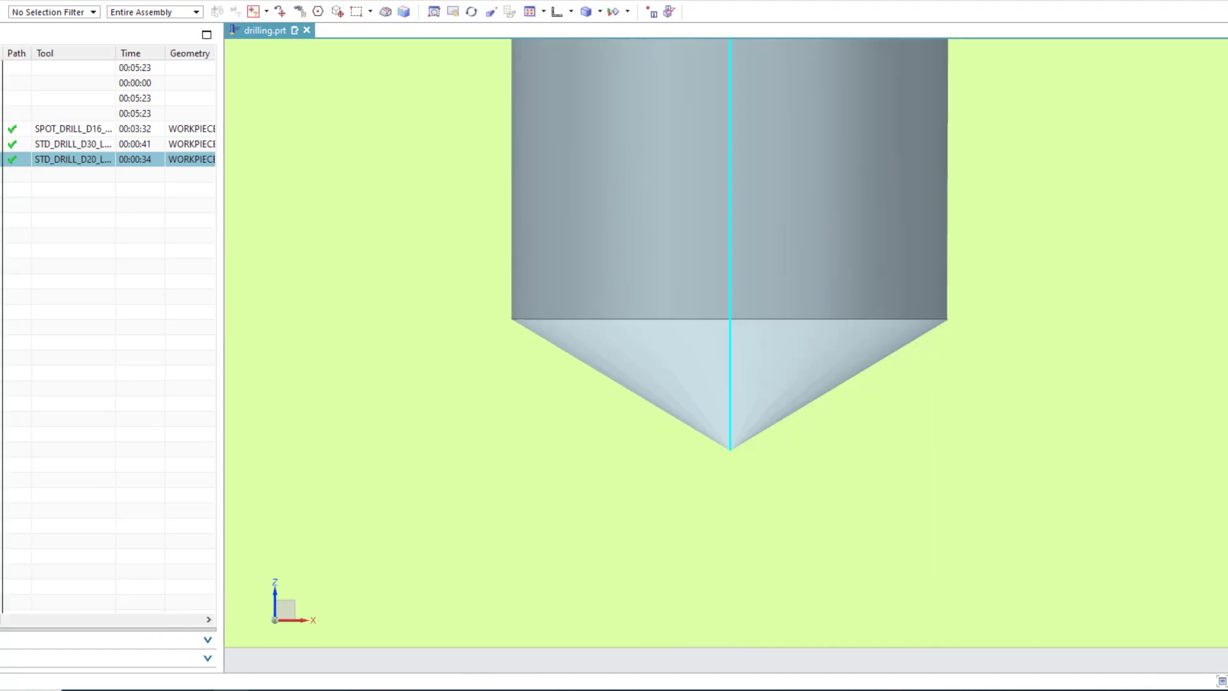
- Reopen DRILLING_PECK_FR, change the depth increments type of its Drill,Deep cycle, accept the parameters and regenerate the tool path
click(139, 160)
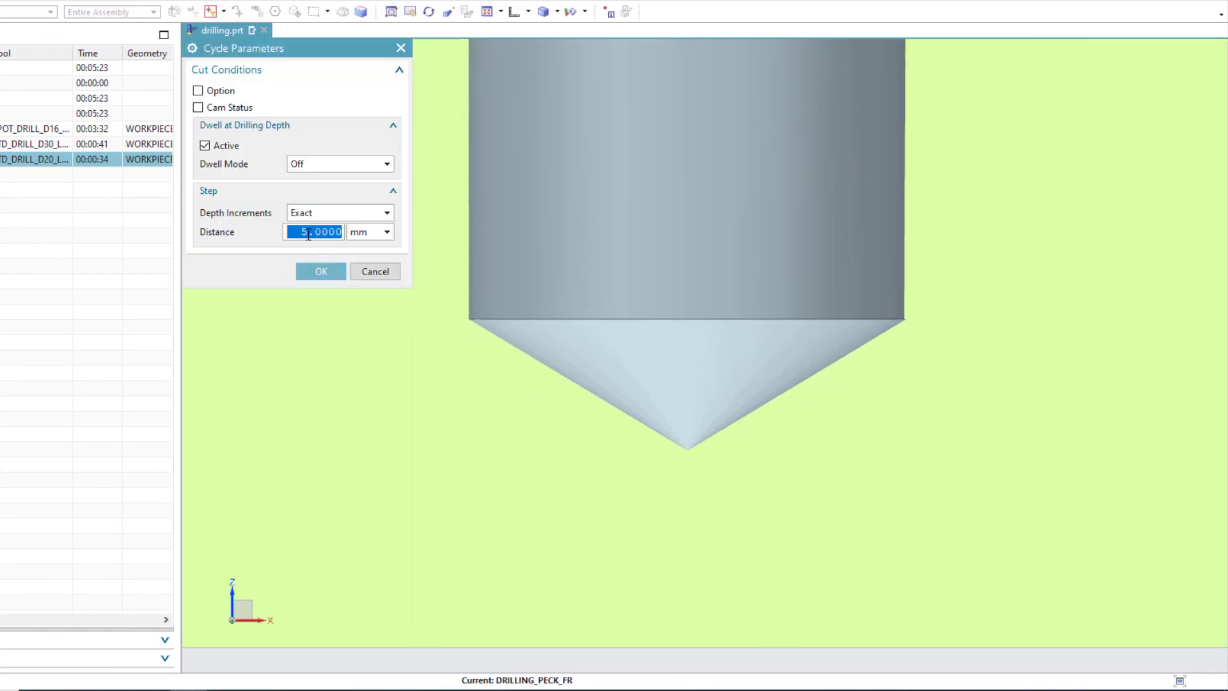
click(341, 212)
click(320, 228)
click(321, 272)
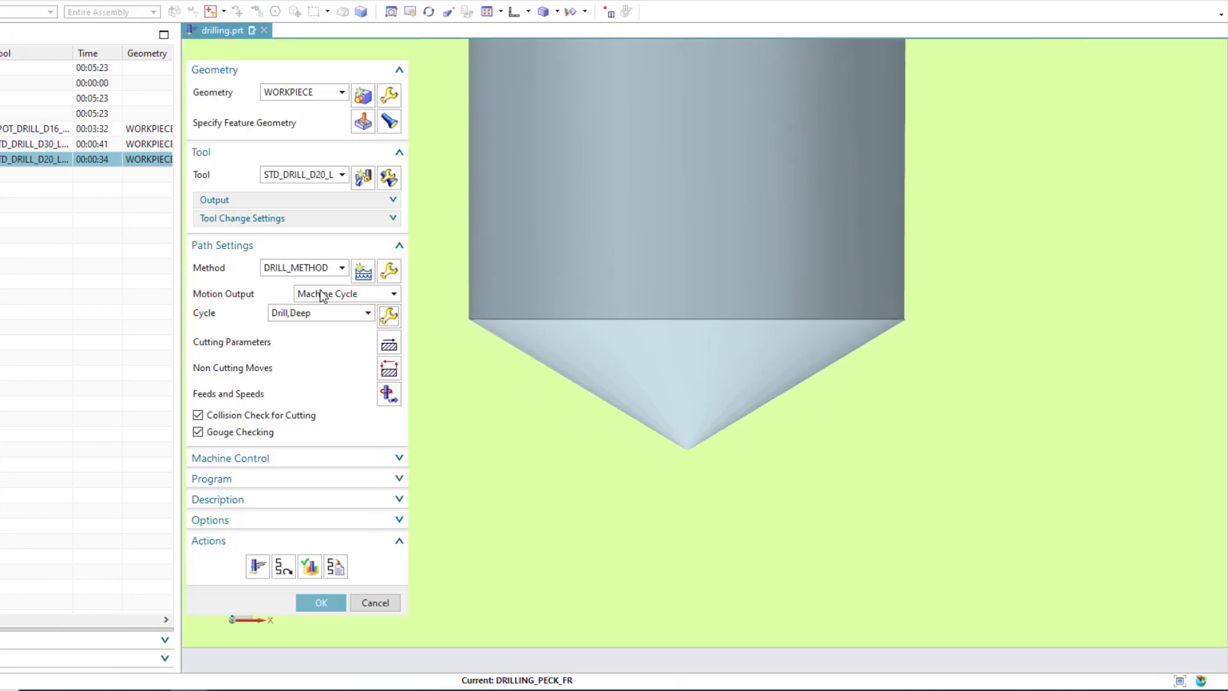
click(258, 567)
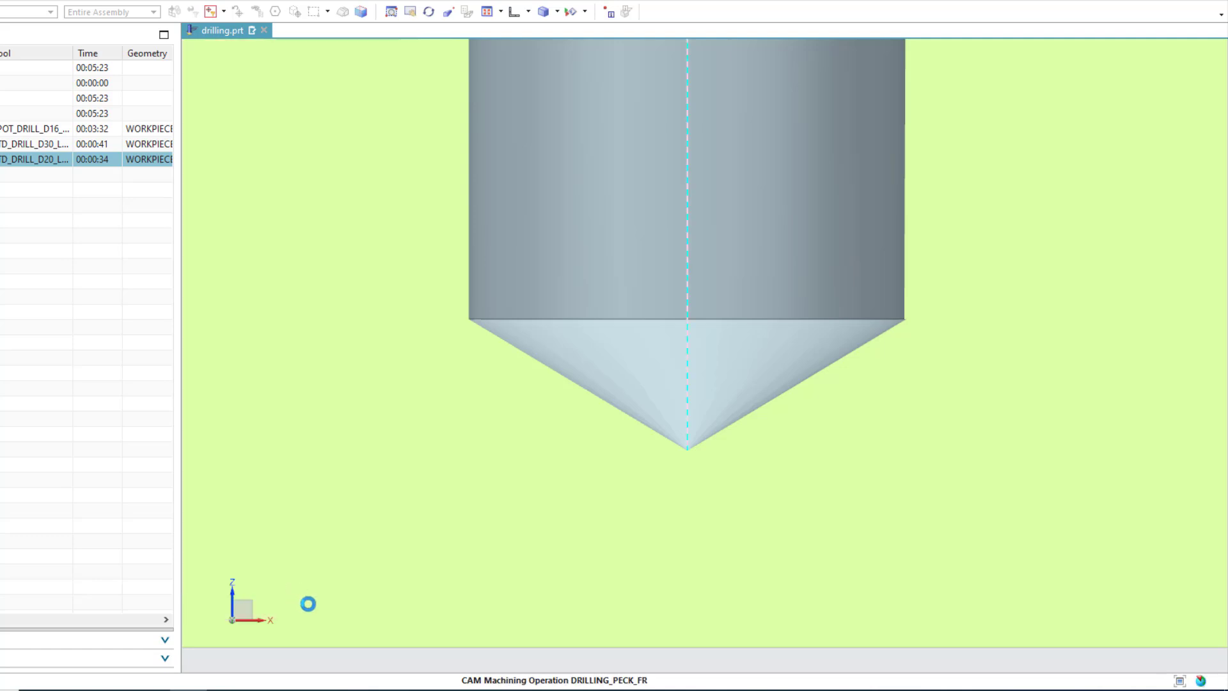
- Replay the regenerated tool path in the sectioned hole, stop it above the tip, and accept the verification and the operation
click(309, 566)
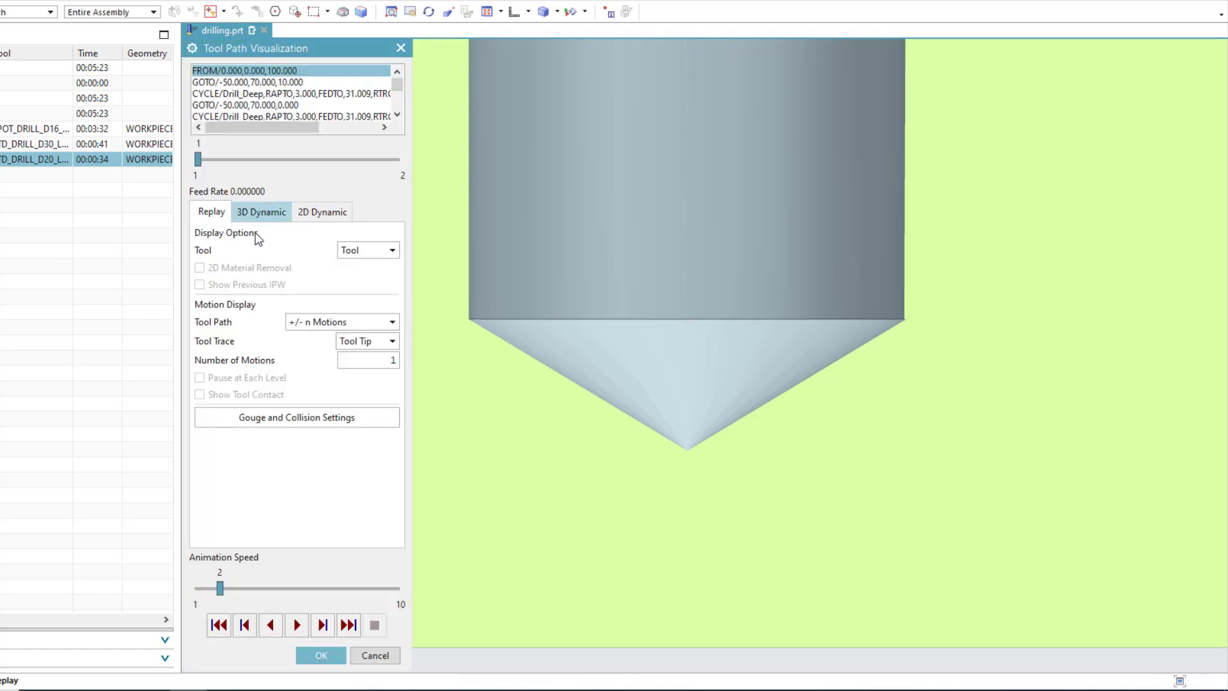
click(297, 625)
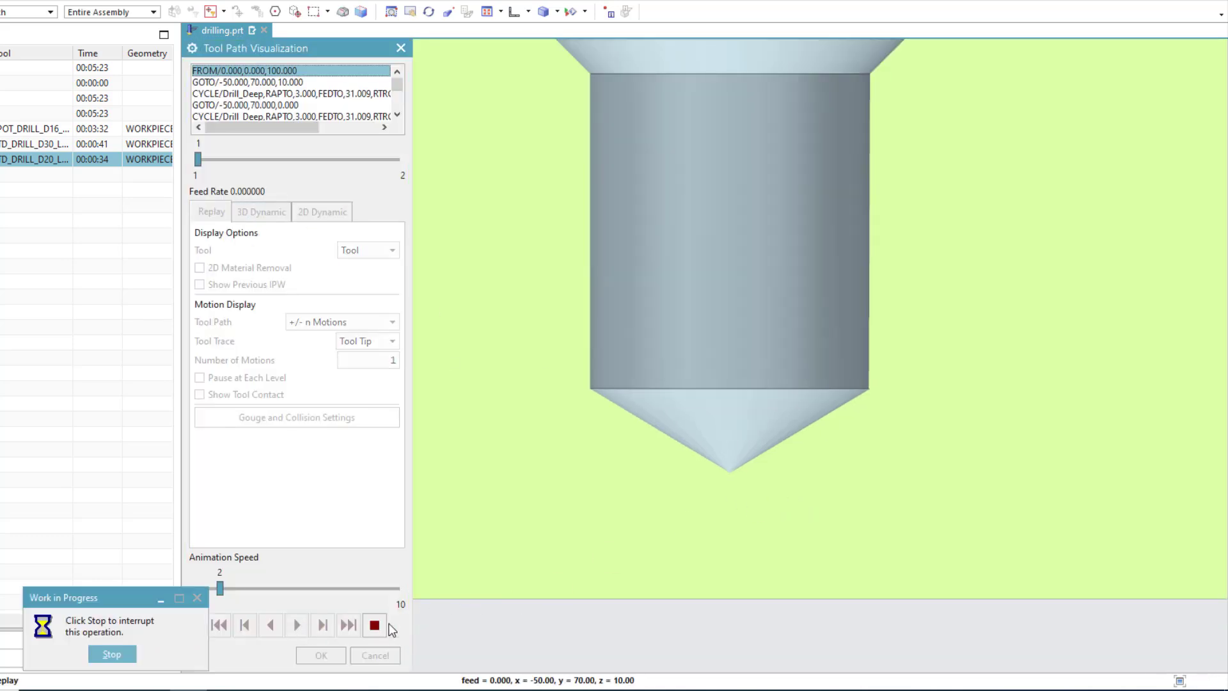
click(296, 625)
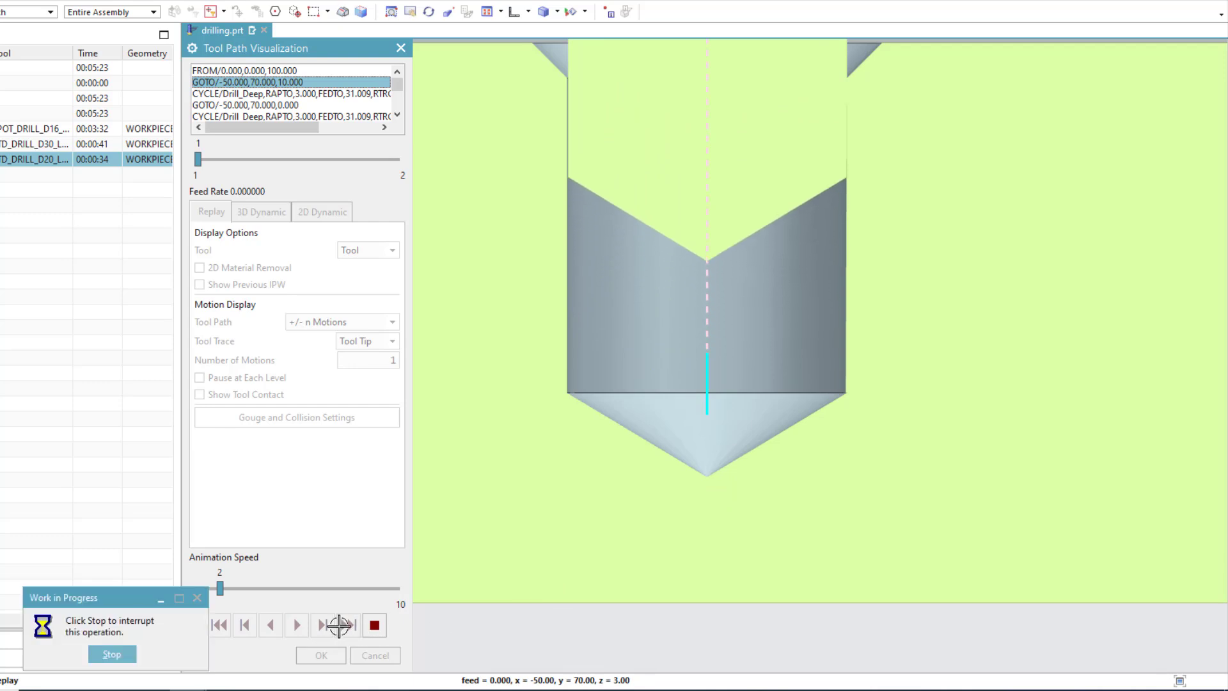
click(117, 656)
scroll(718, 459, up, 3)
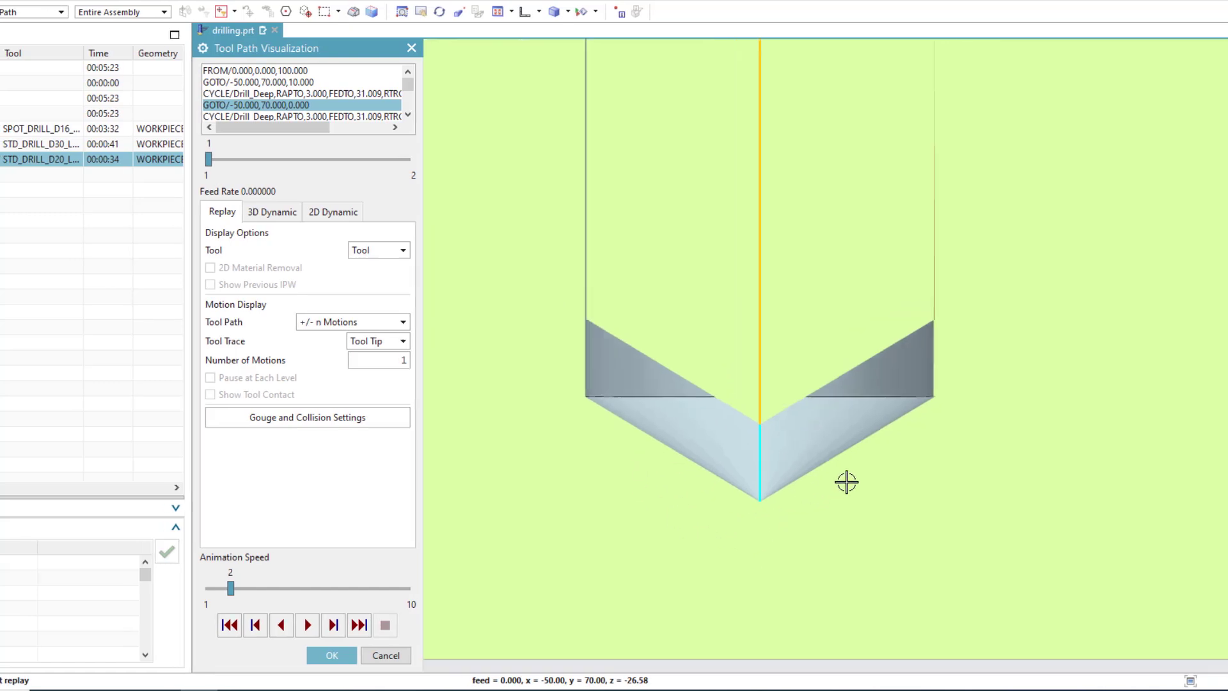
click(557, 656)
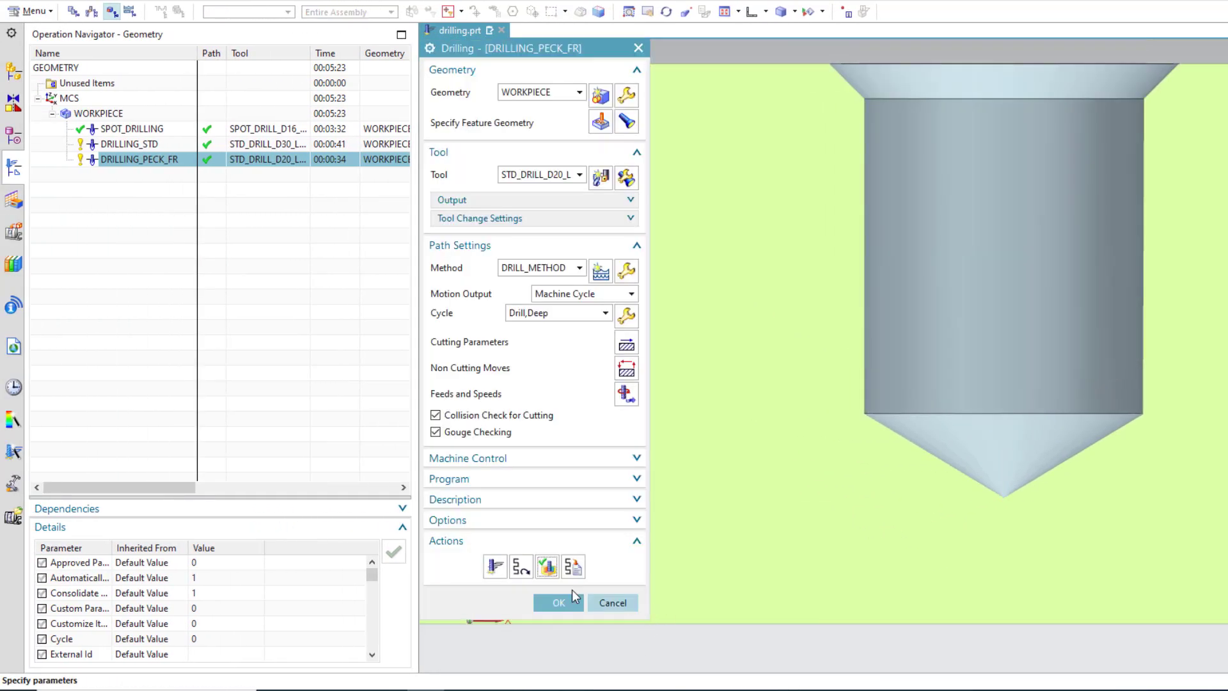
click(552, 600)
- Postprocess DRILLING_PECK_FR again with MILL_3_AXIS and list the G-code of the revised cycle
right_click(140, 167)
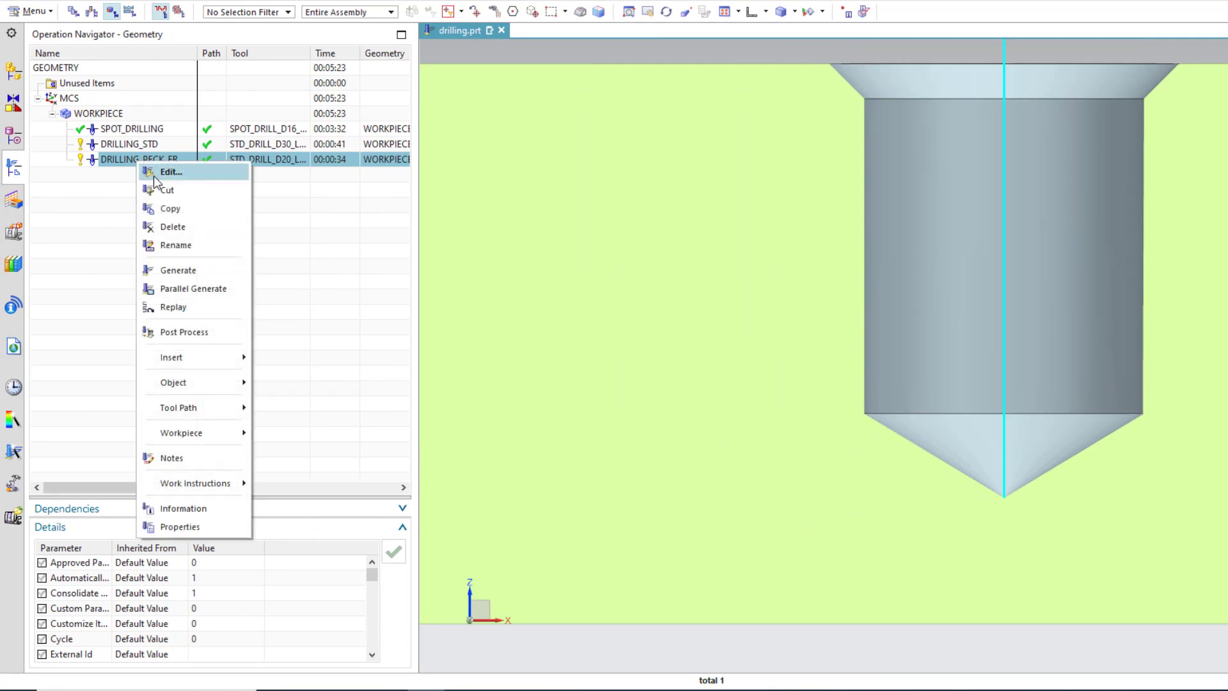
click(170, 331)
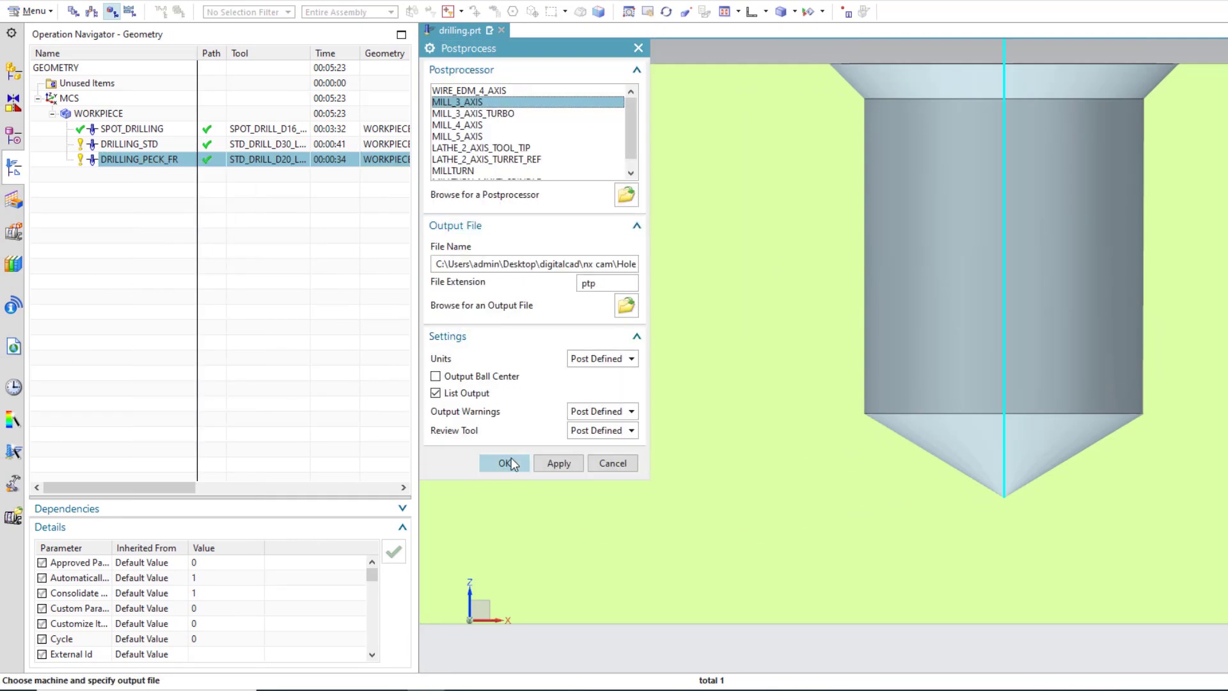
click(505, 463)
click(665, 339)
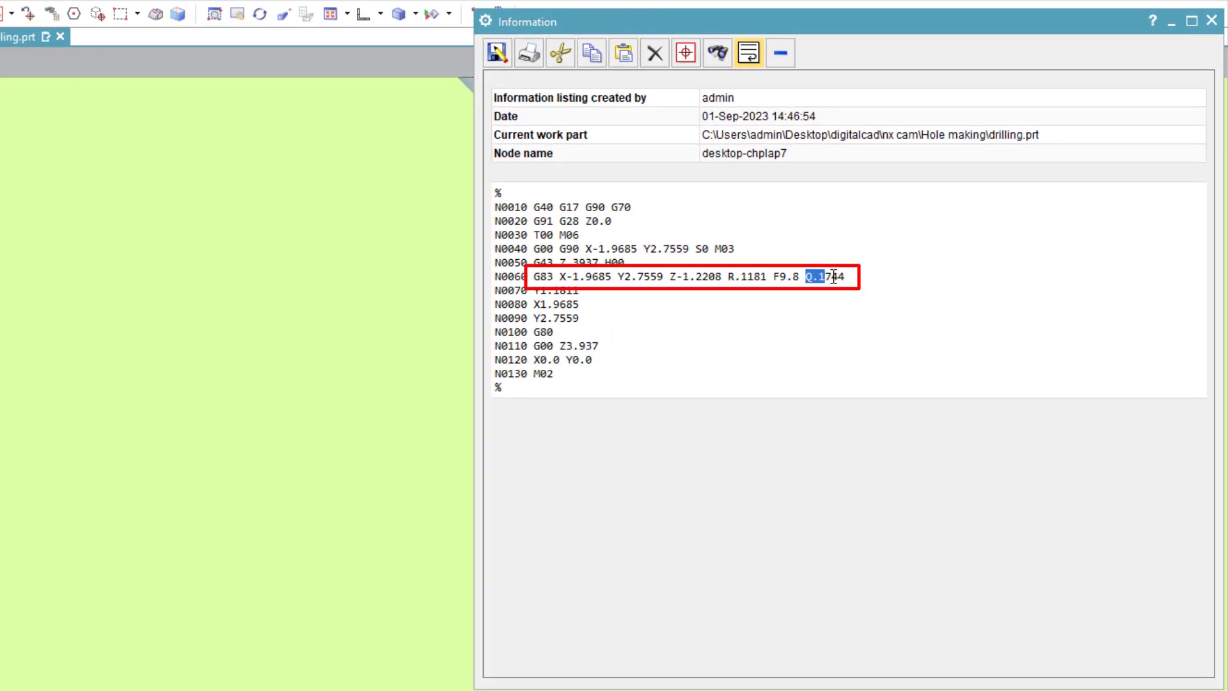
- Switch to Calculator, convert the G83 line's Q value to millimetres as 0.1744 × 25.4, and close Calculator
drag(791, 294, 824, 294)
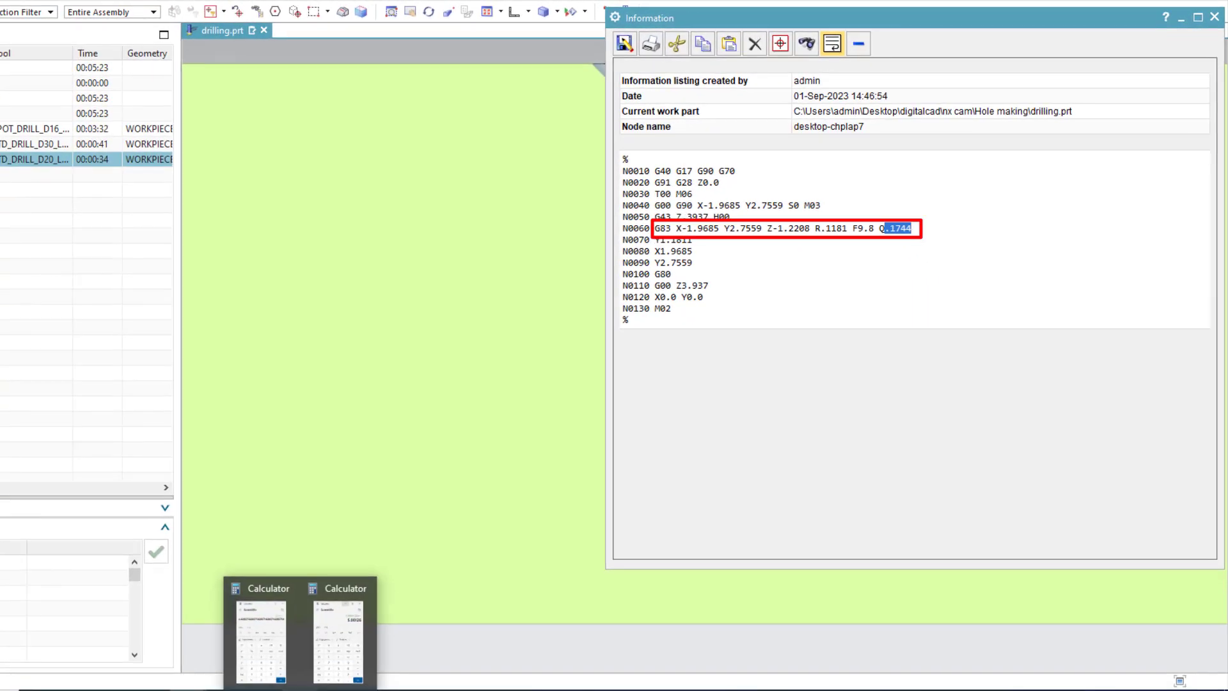
click(300, 690)
click(339, 630)
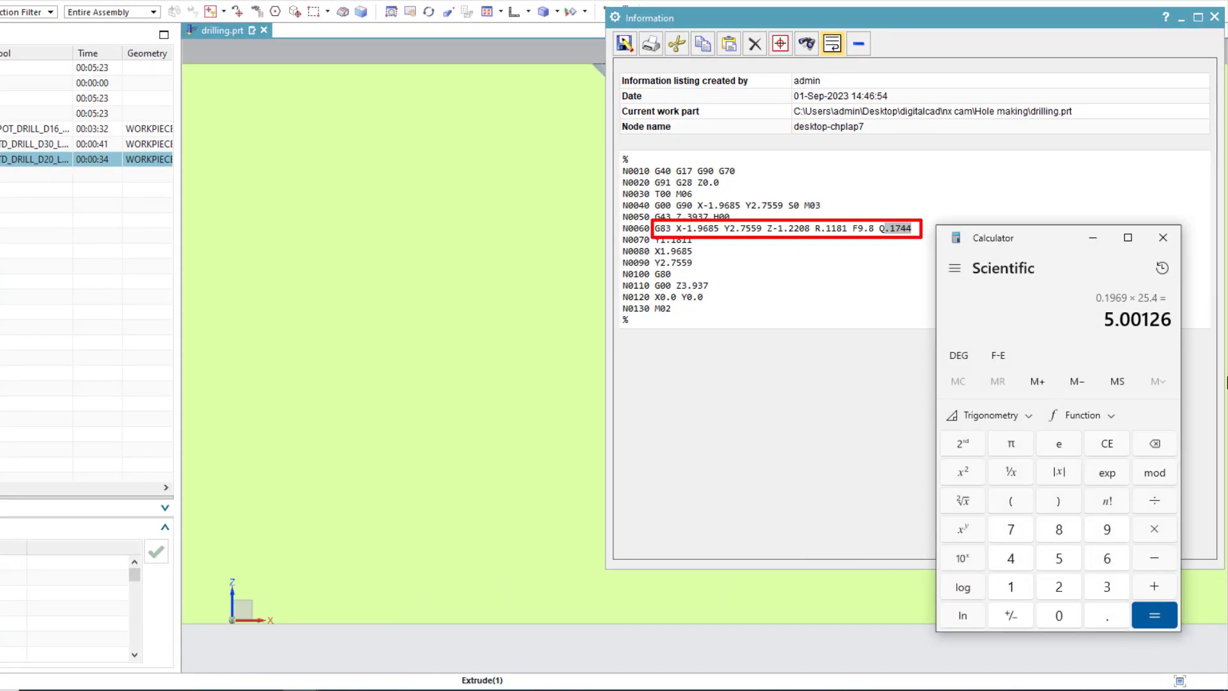
click(1058, 616)
click(1107, 615)
click(1011, 586)
click(1011, 529)
click(1011, 558)
click(1010, 557)
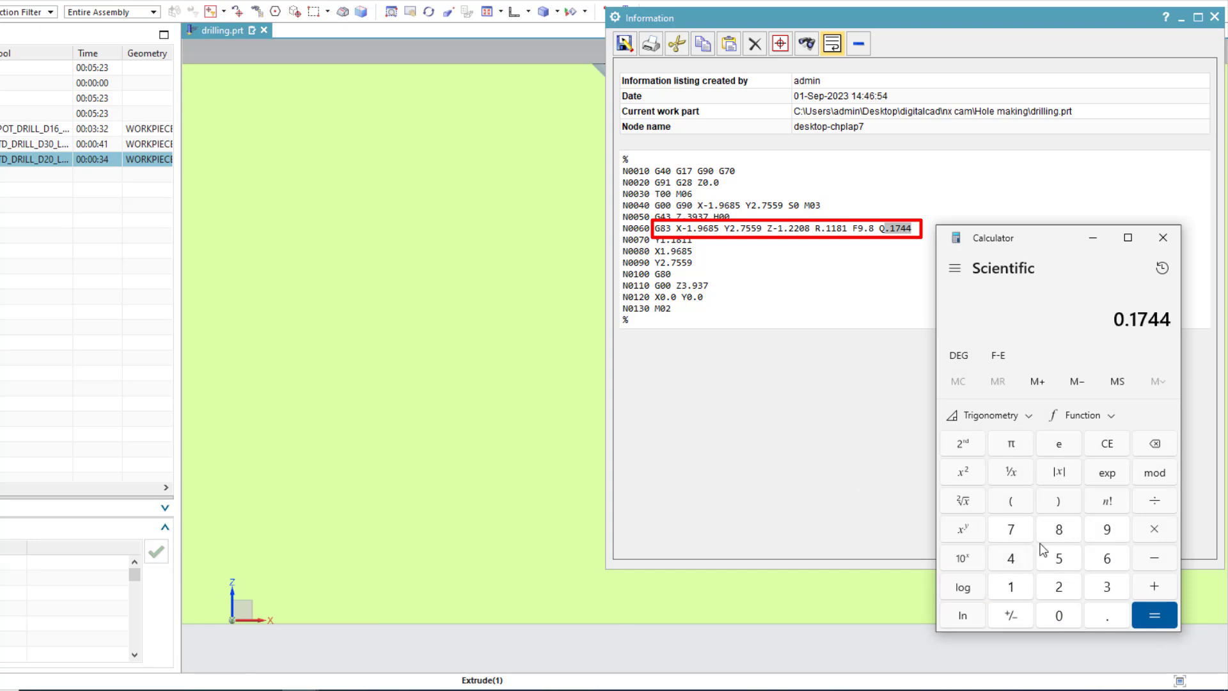
click(1155, 529)
click(1059, 586)
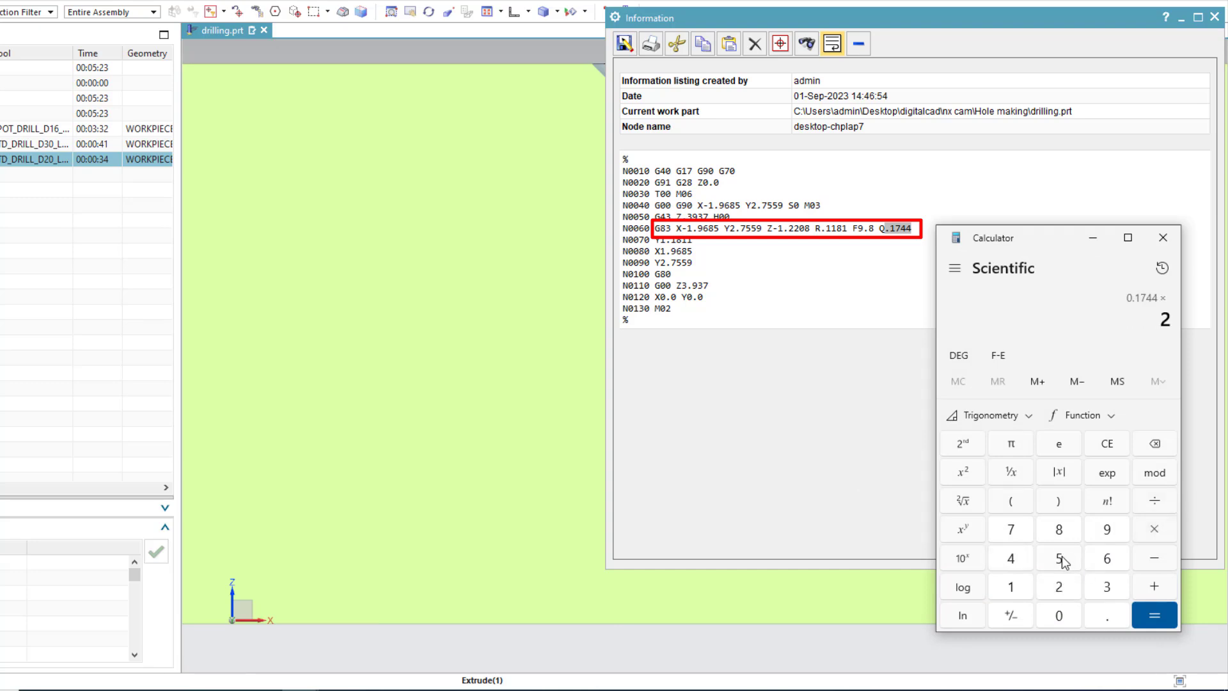
click(1060, 560)
click(1108, 616)
click(1011, 558)
click(1155, 615)
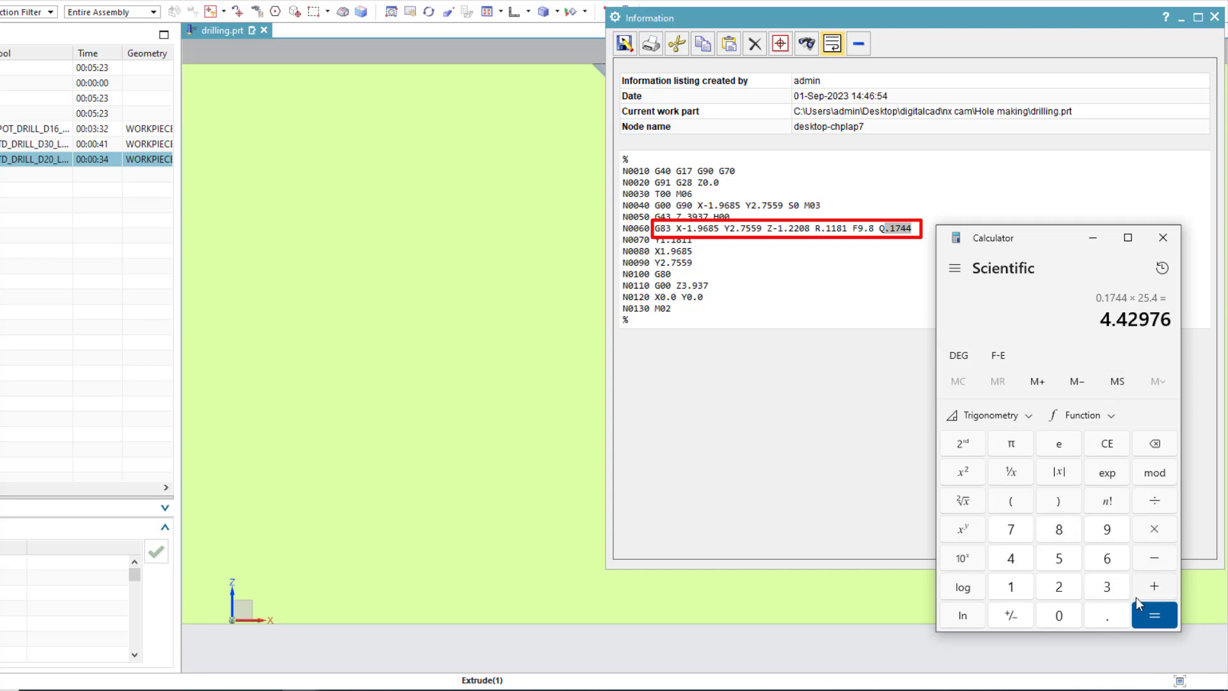
click(1165, 240)
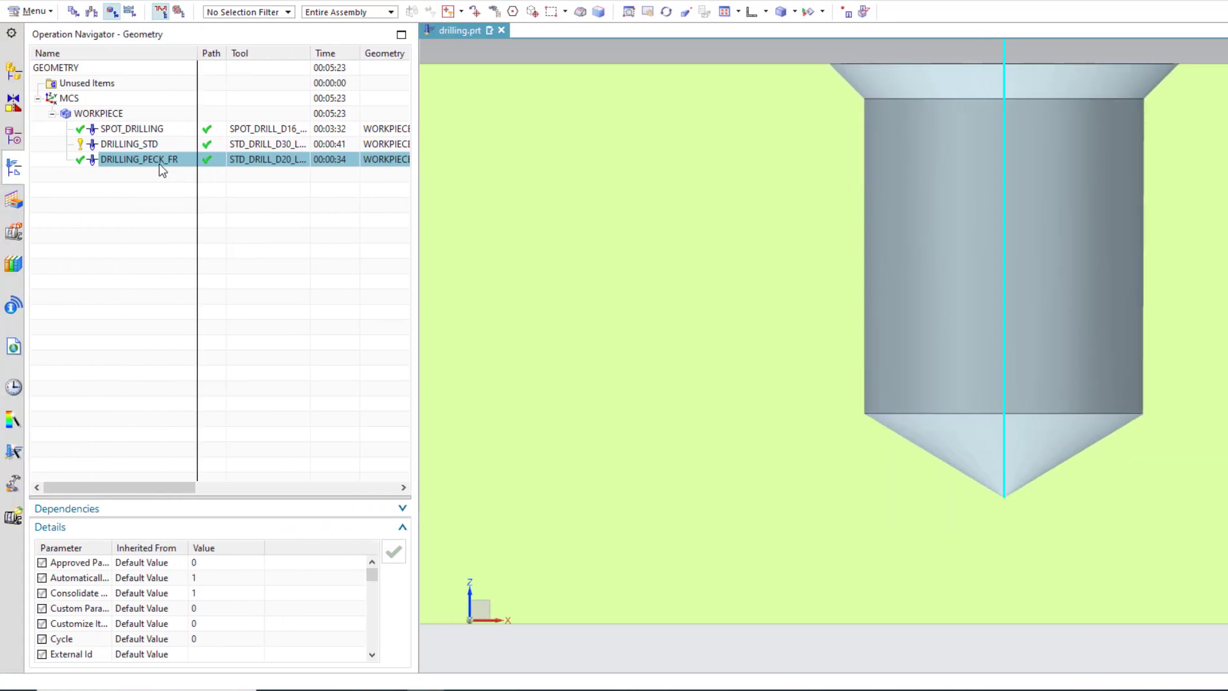
- Reopen DRILLING_PECK_FR, set its Drill,Deep cycle's dwell at drilling depth to 10 seconds, regenerate the tool path and accept the operation
double_click(127, 159)
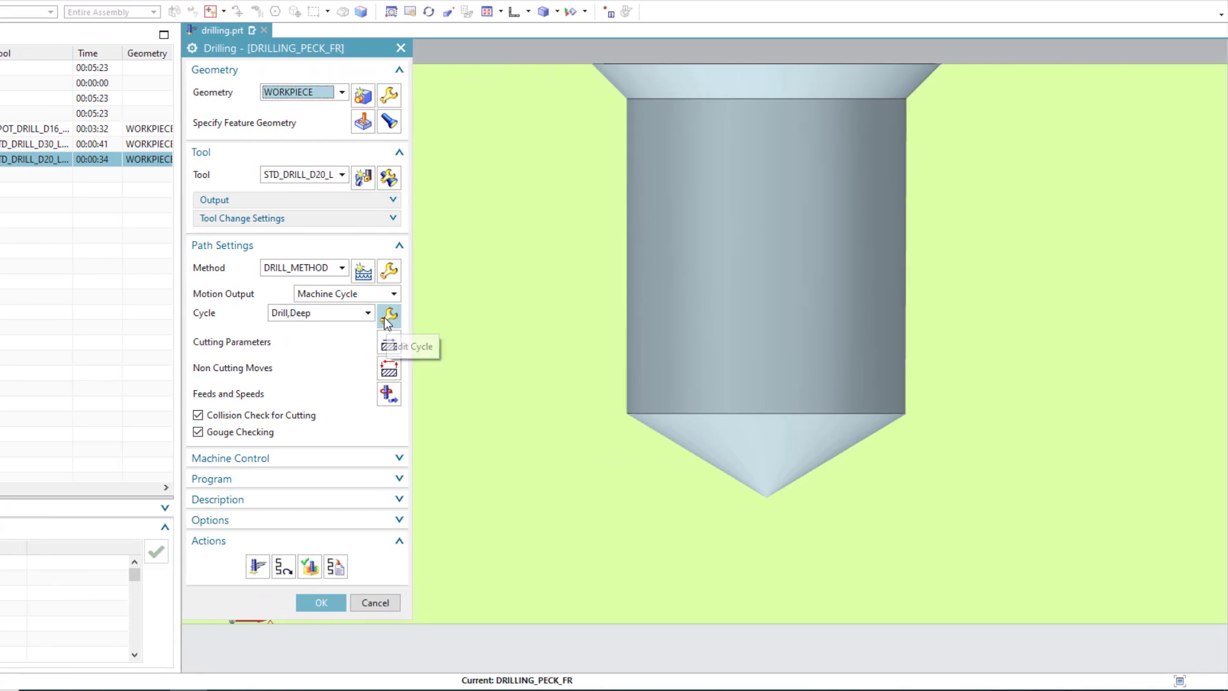
click(388, 316)
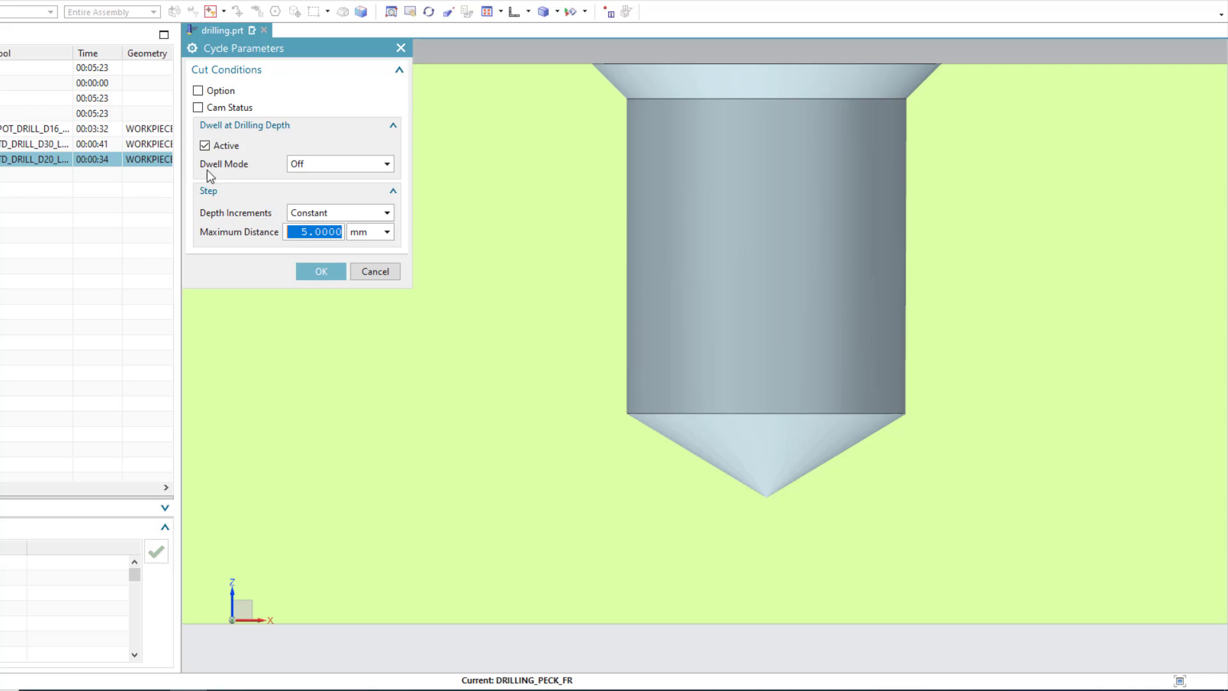
click(359, 168)
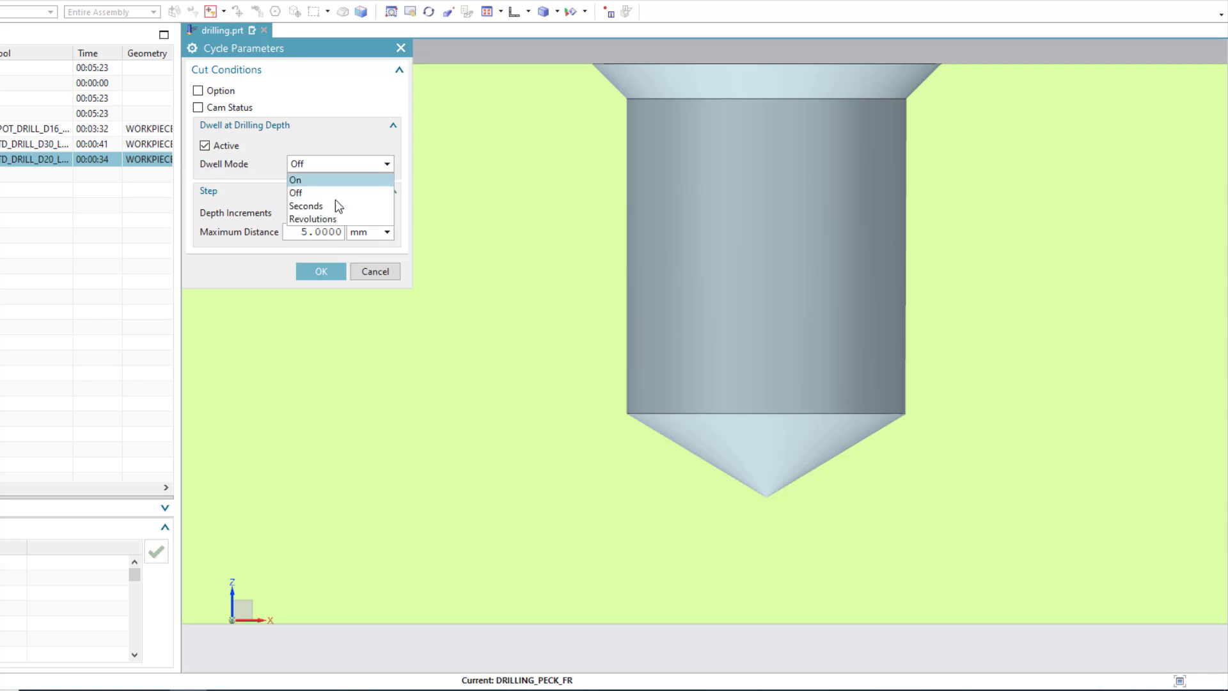
click(323, 205)
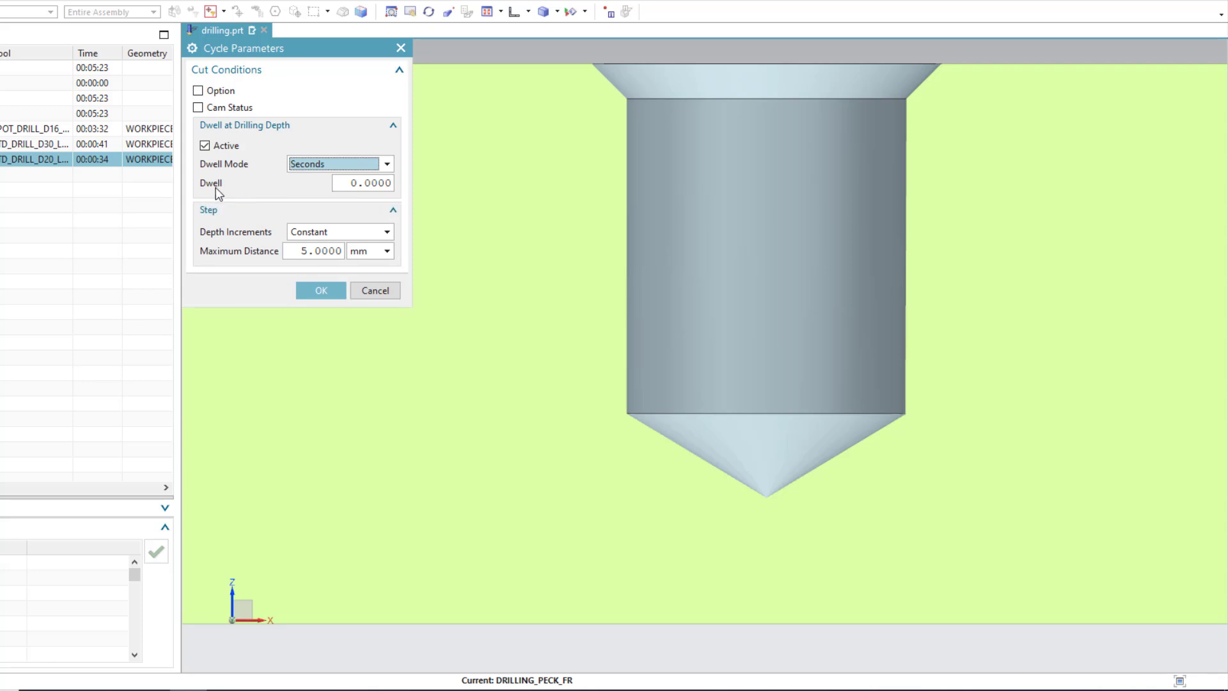
click(361, 182)
text(10)
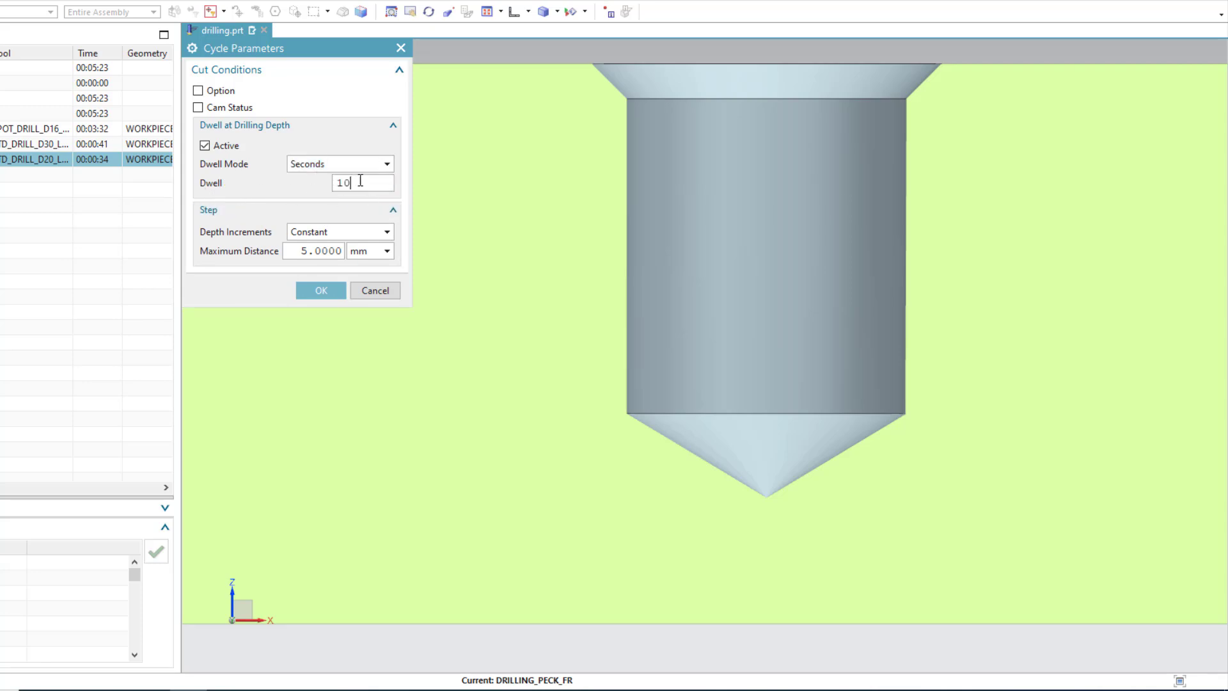
click(322, 291)
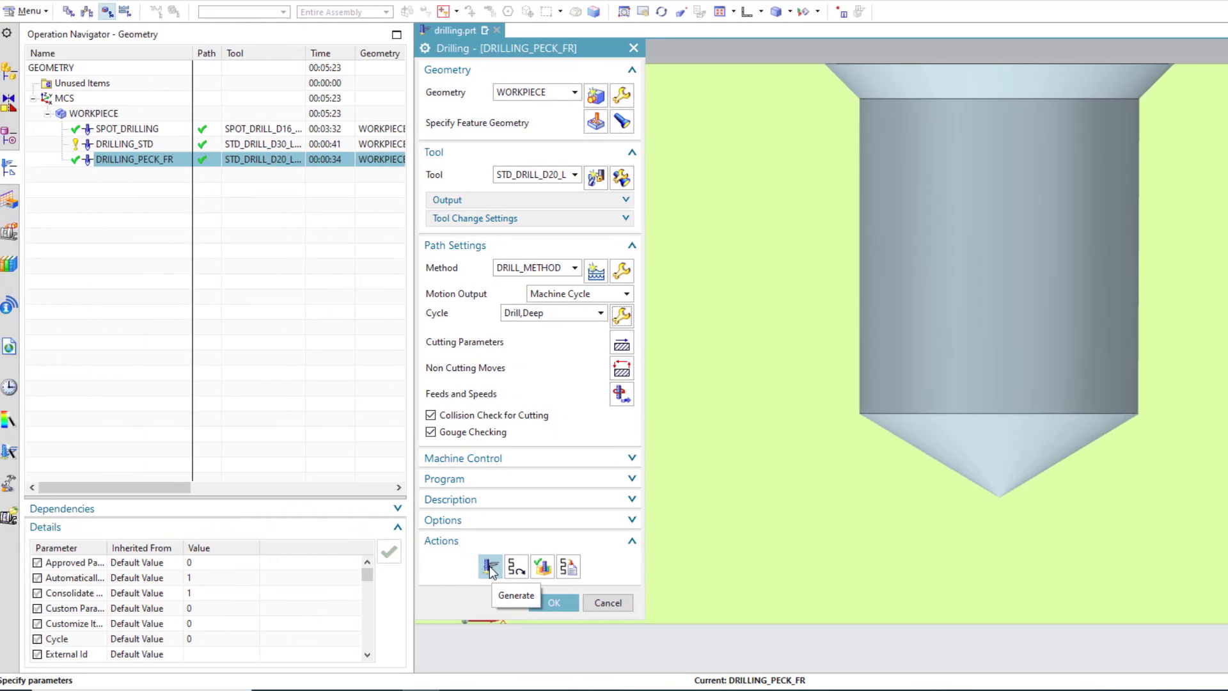
click(333, 566)
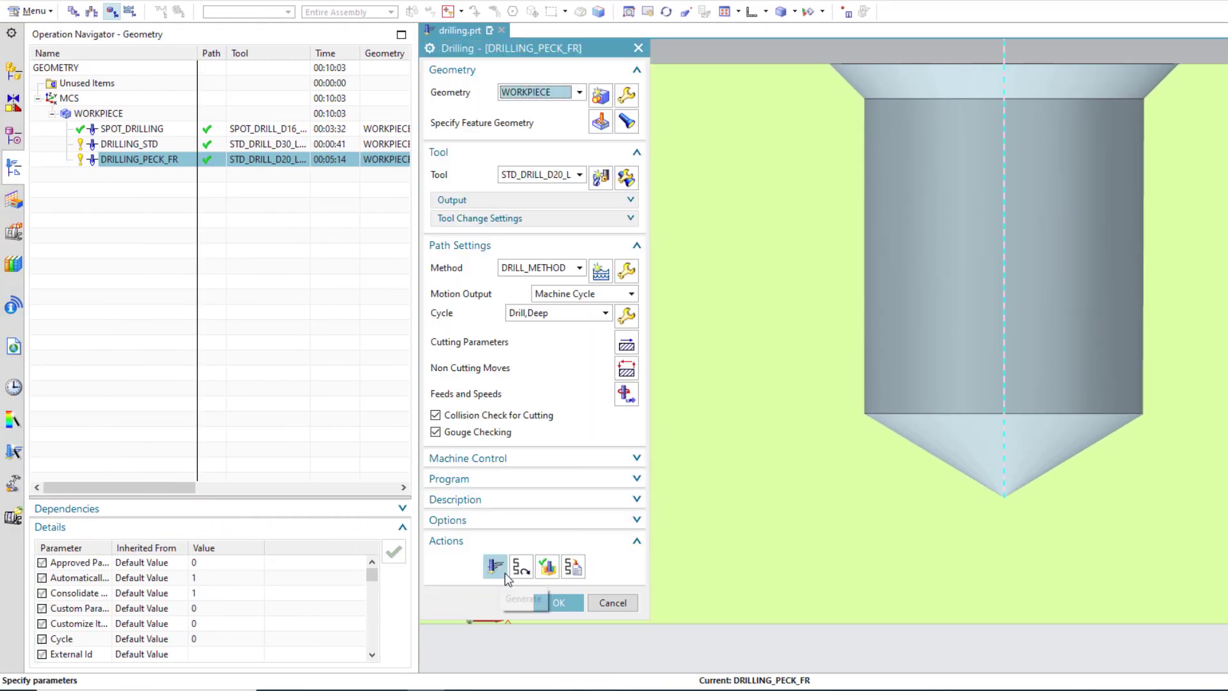
click(397, 602)
- Postprocess DRILLING_PECK_FR with MILL_3_AXIS and listed output, overwriting the existing drilling.ptp file
right_click(166, 162)
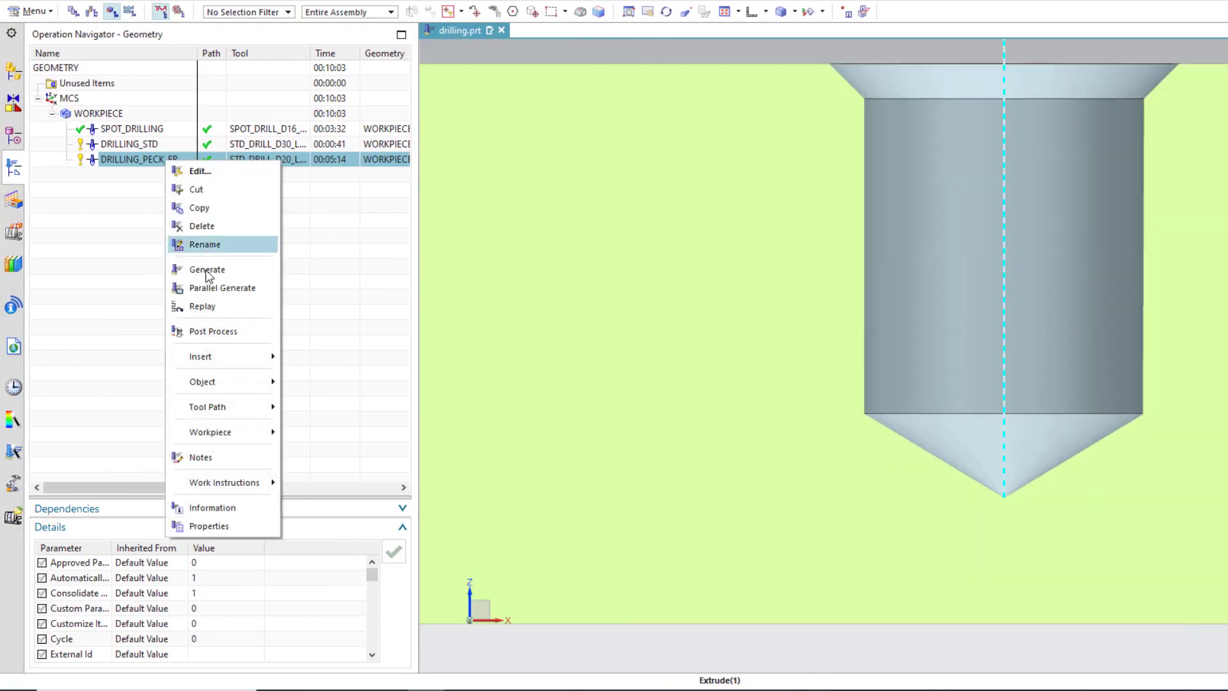
click(220, 331)
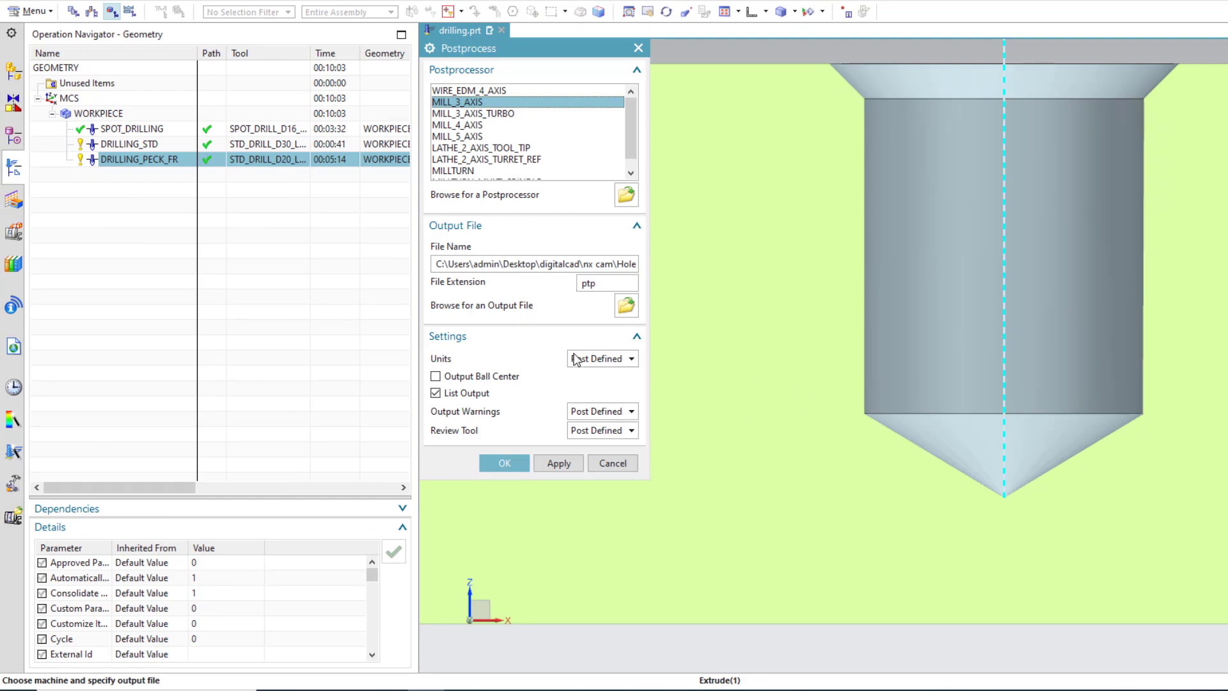
click(515, 461)
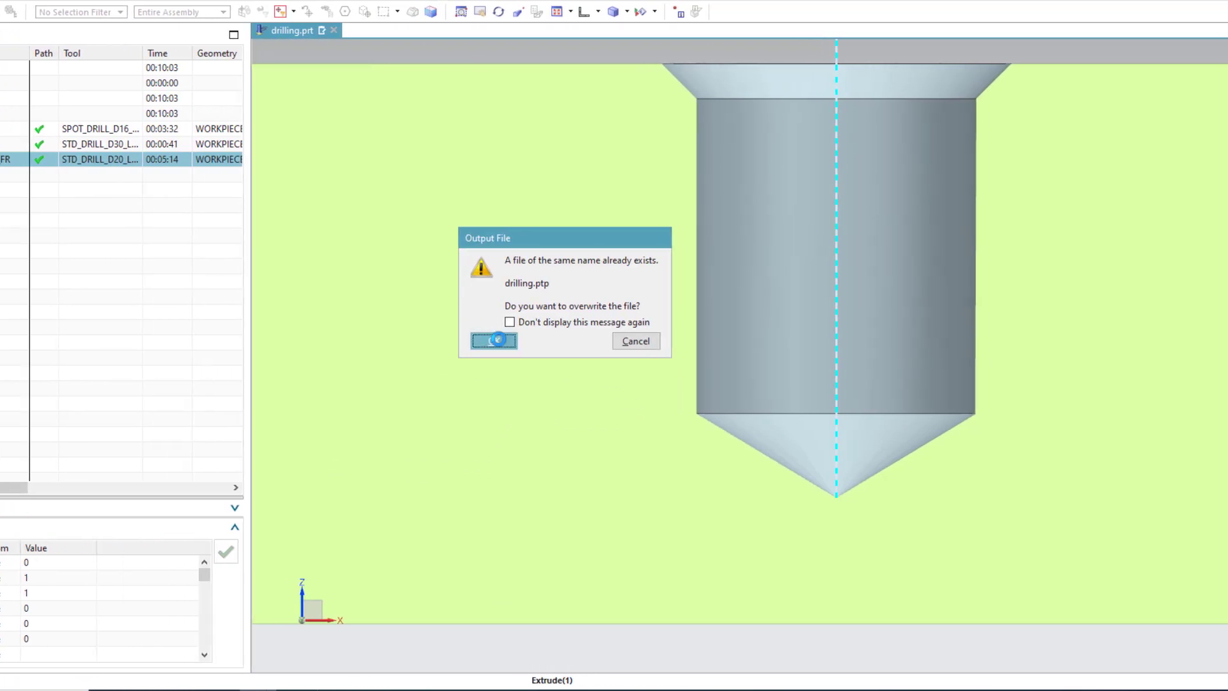
click(660, 342)
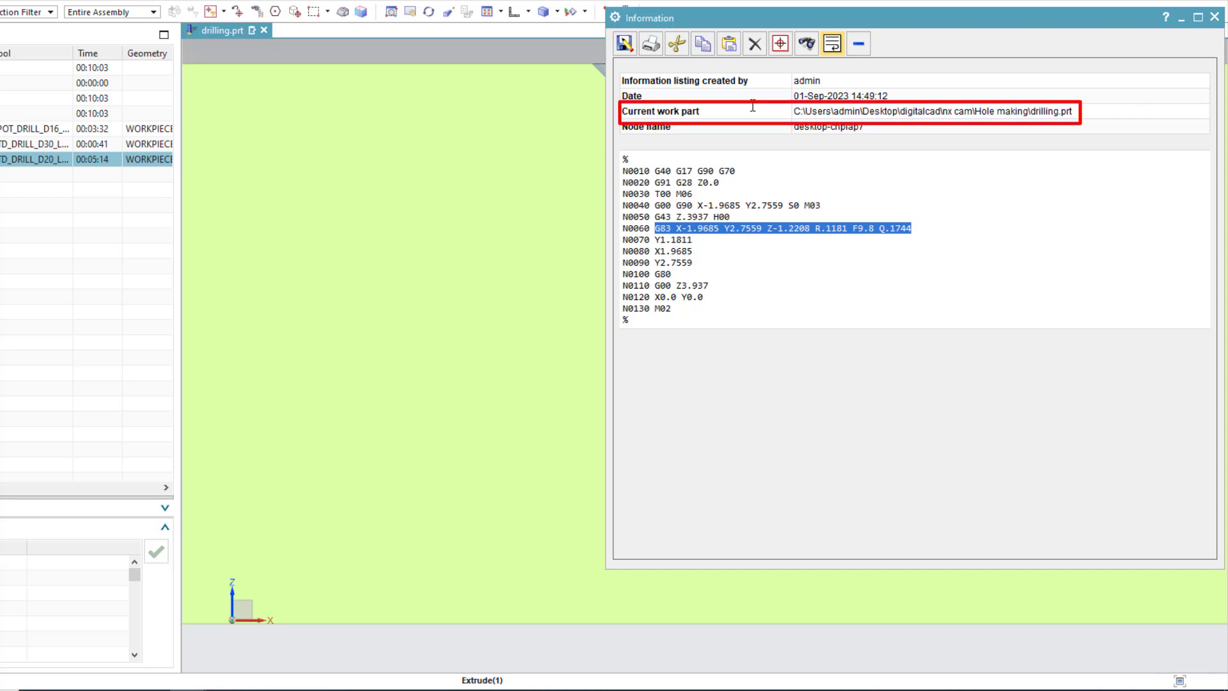
- Copy the current work part path from the program listing and use it without the file name to open the Hole making folder in File Explorer
drag(795, 112, 1103, 107)
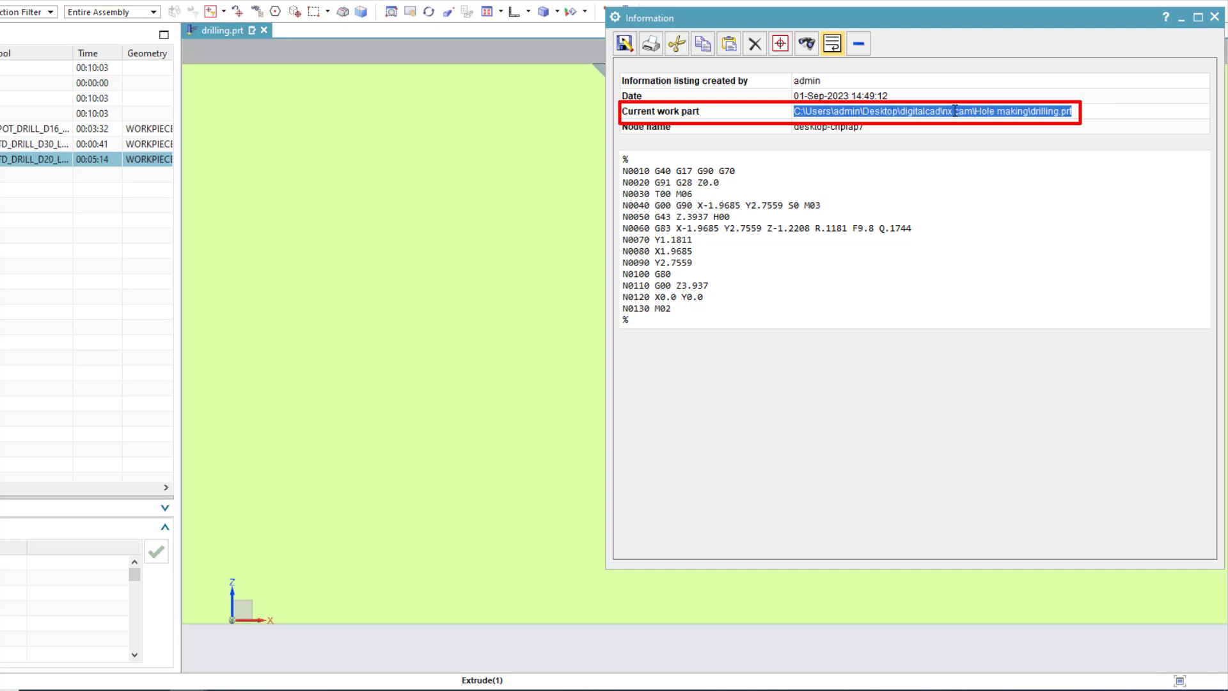
right_click(990, 114)
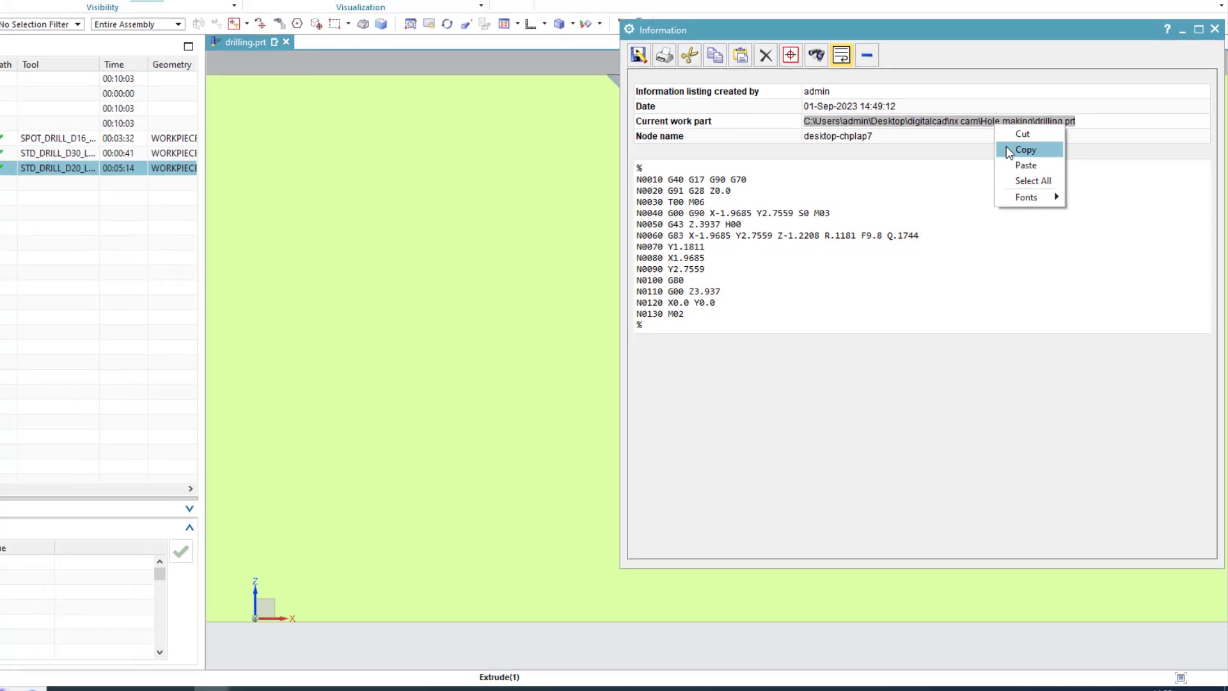
click(1006, 142)
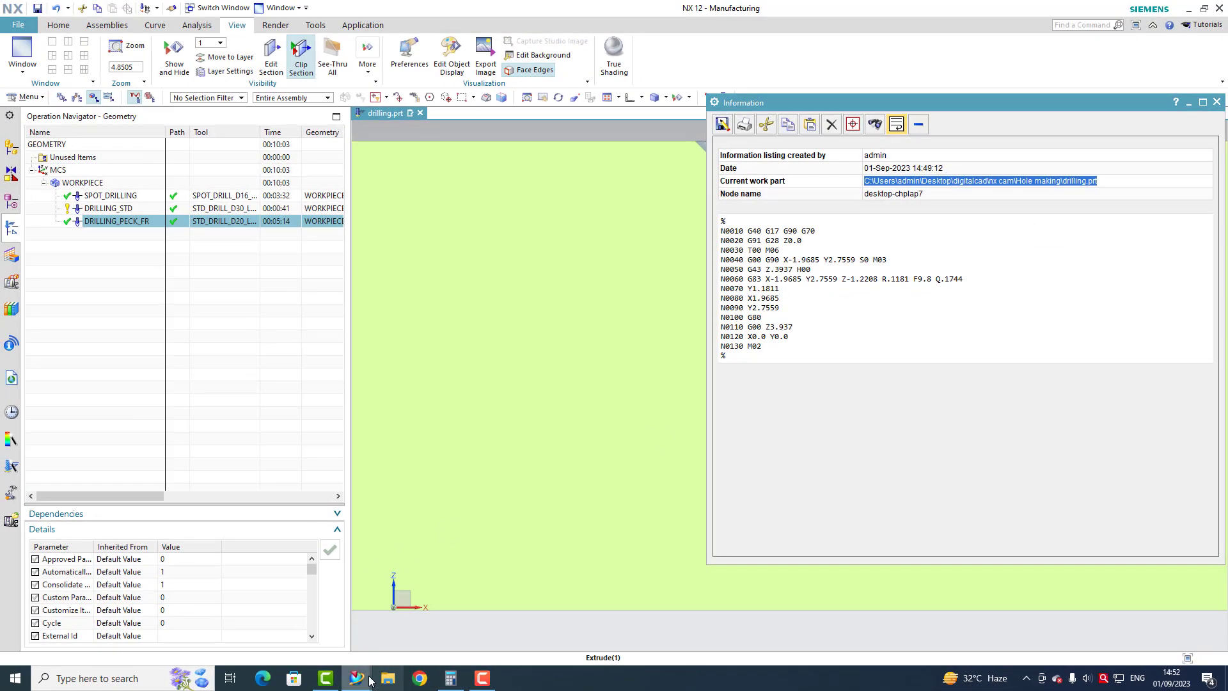
click(388, 682)
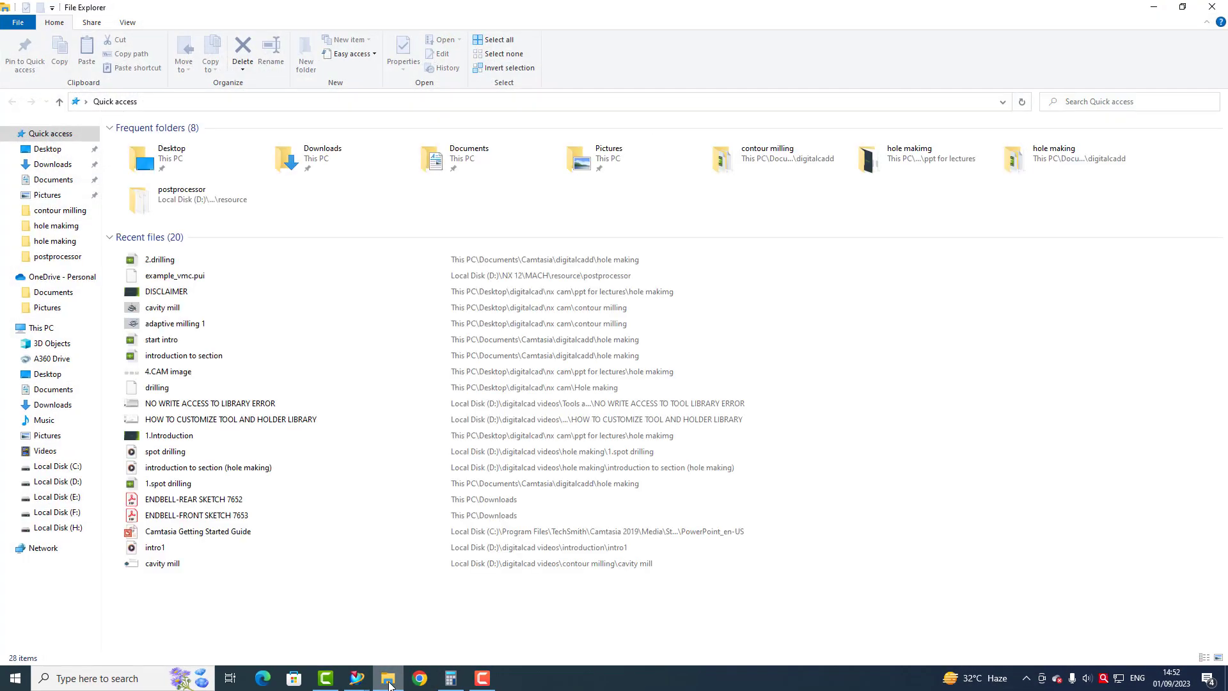
click(262, 108)
key(ctrl+v)
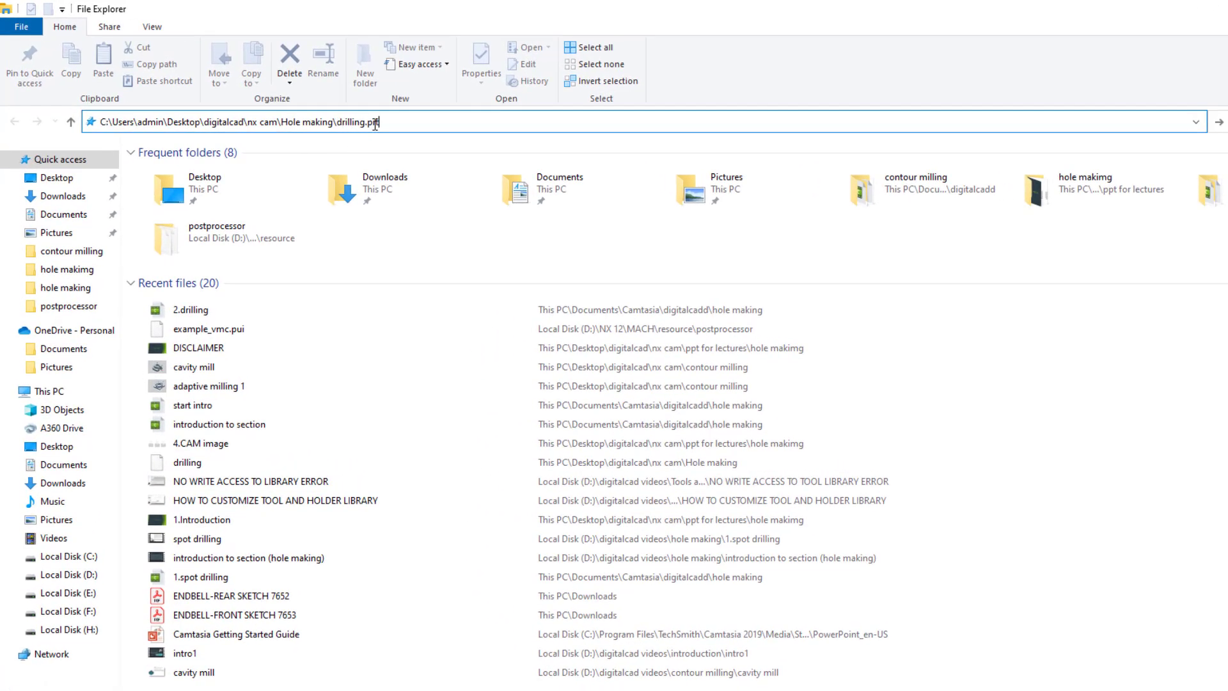
drag(387, 124, 339, 129)
key(BackSpace)
key(Return)
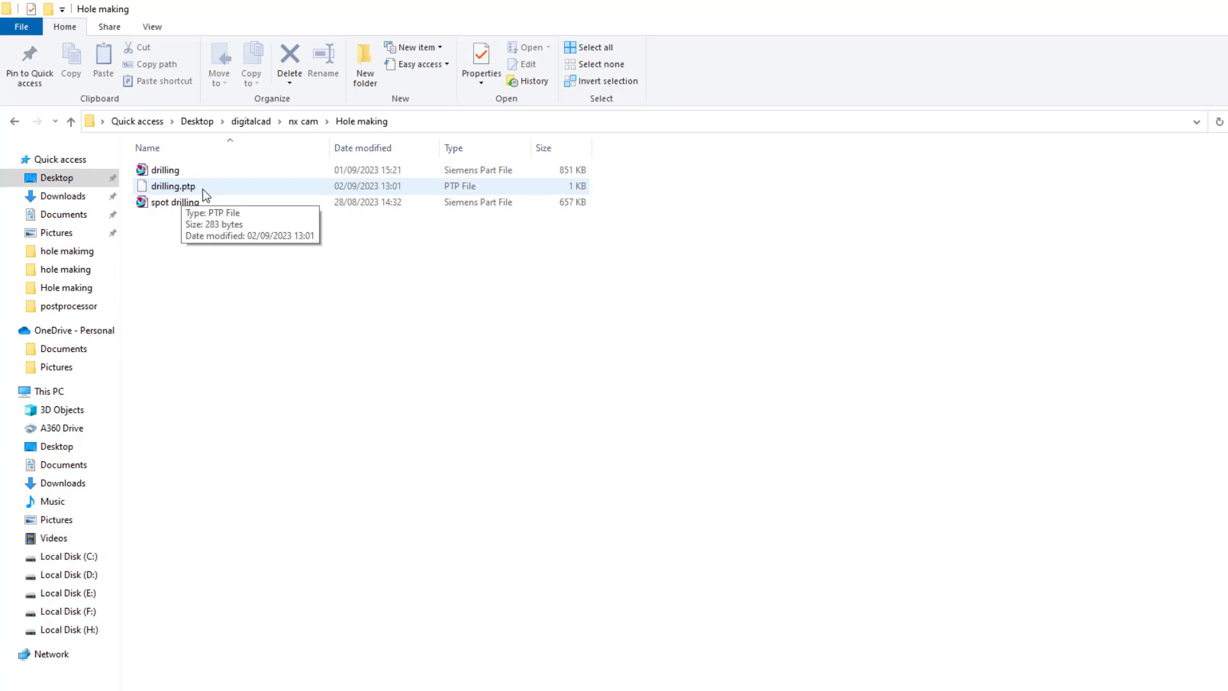
- Switch back to NX, check the output file extension in the Postprocess settings for DRILLING_PECK_FR, and cancel without postprocessing
mouse_move(352, 679)
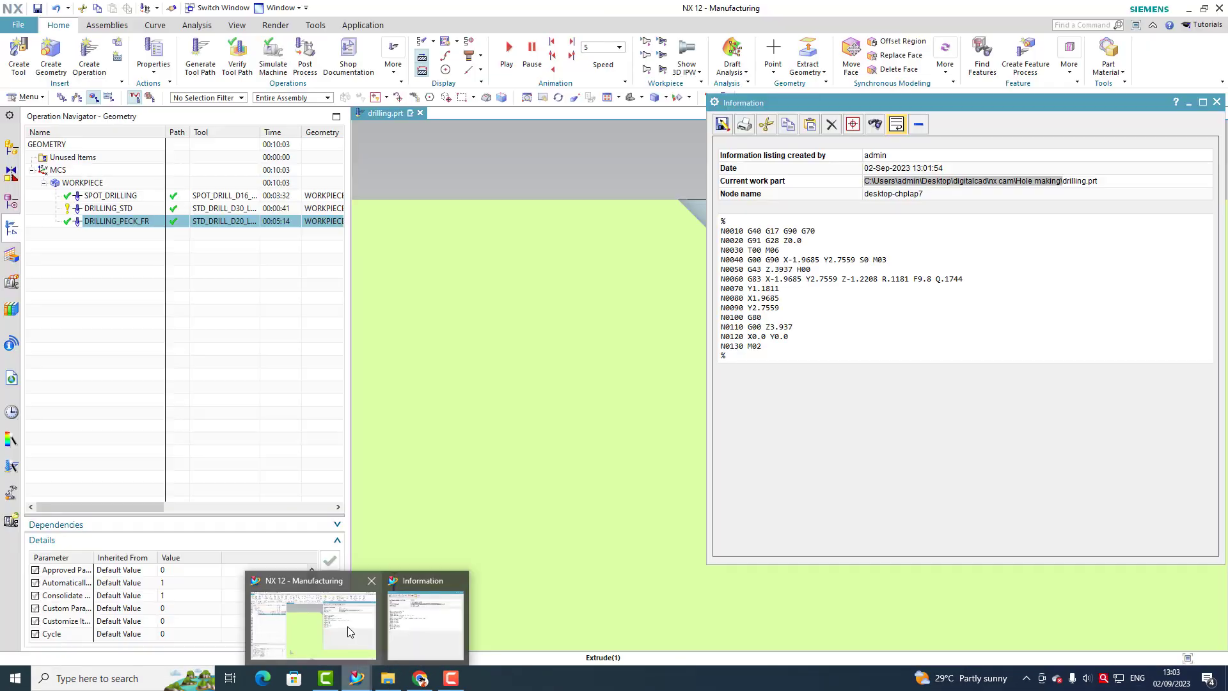
click(348, 627)
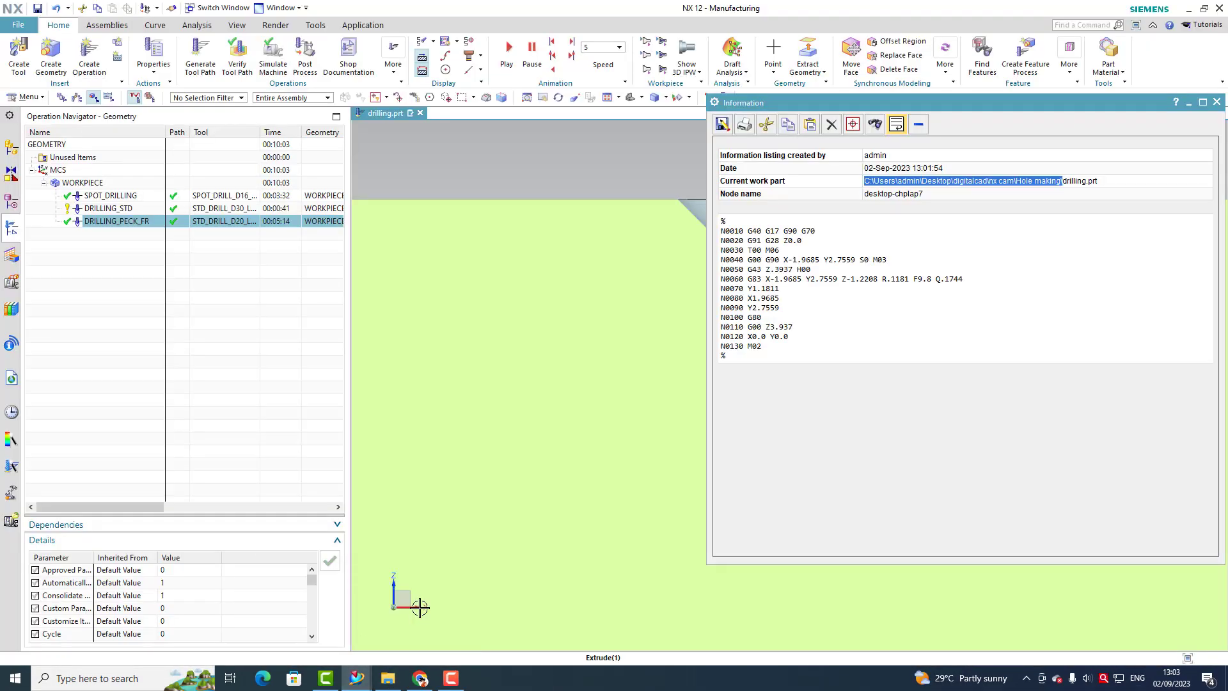
right_click(137, 224)
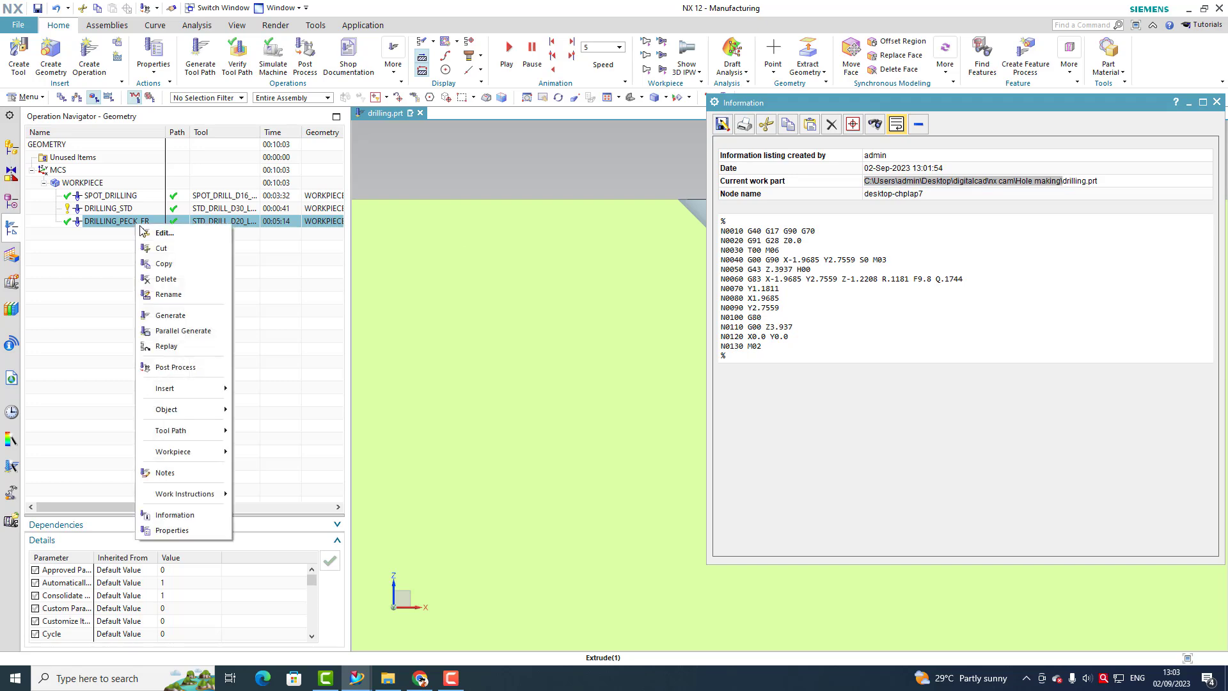
click(174, 370)
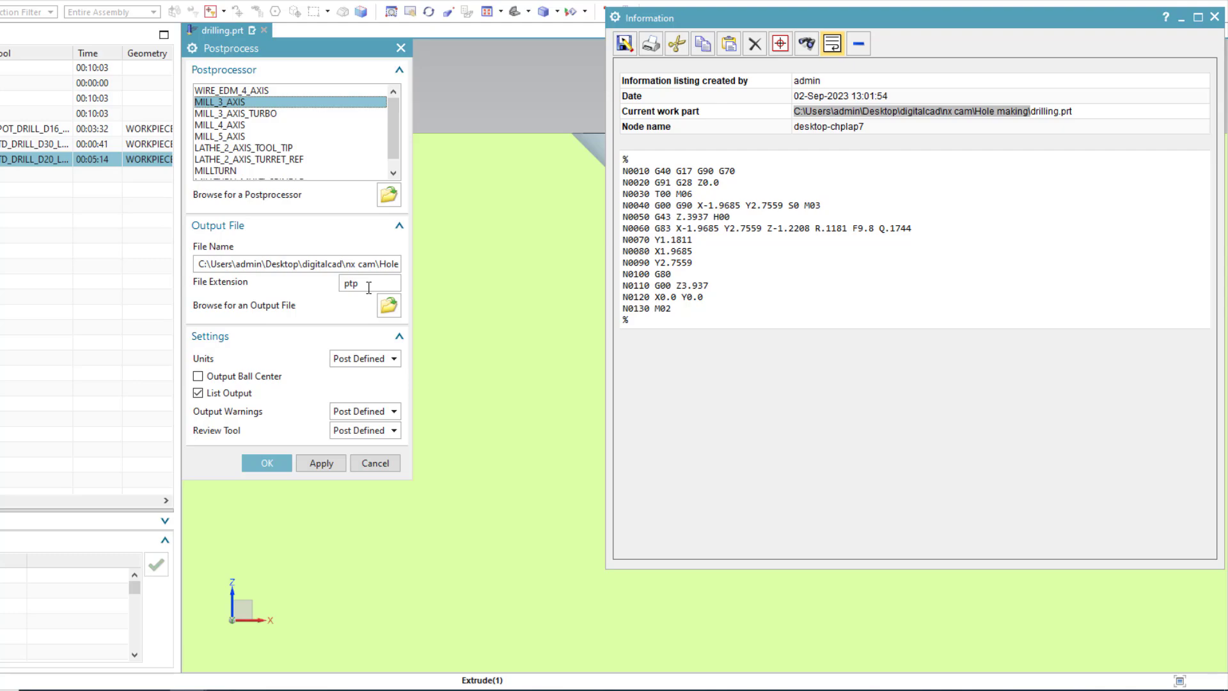
click(375, 463)
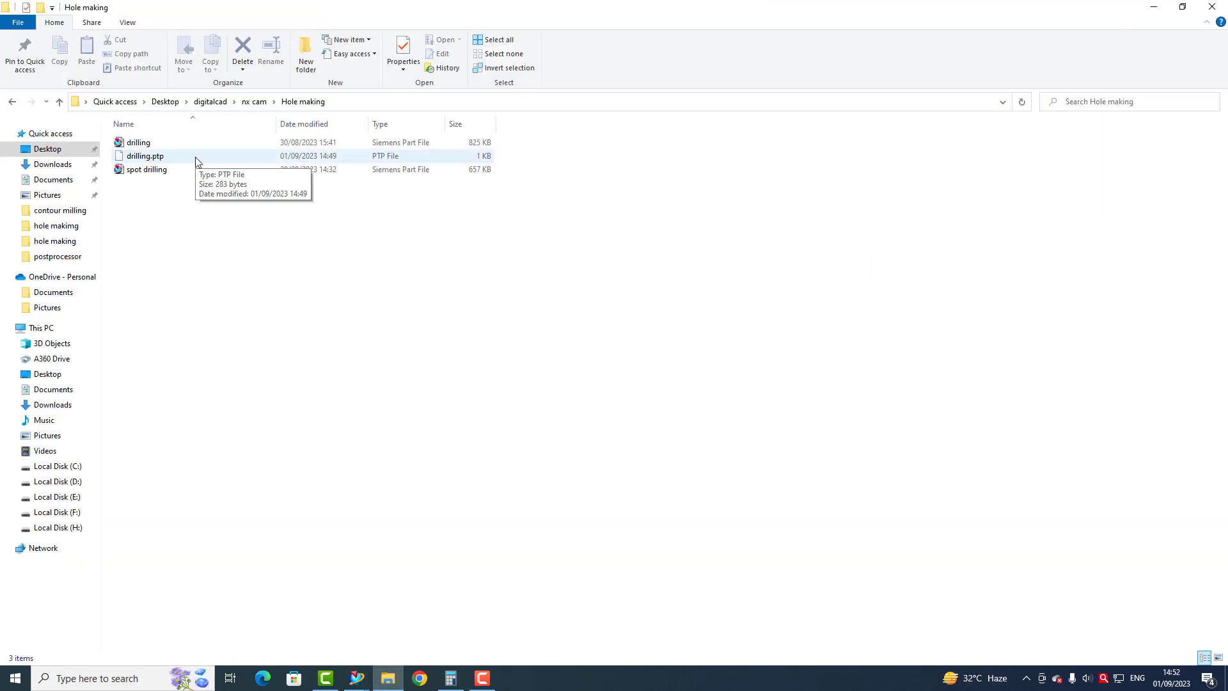
- In File Explorer, open drilling.ptp with Notepad, using the Windows search for a suitable program
right_click(196, 161)
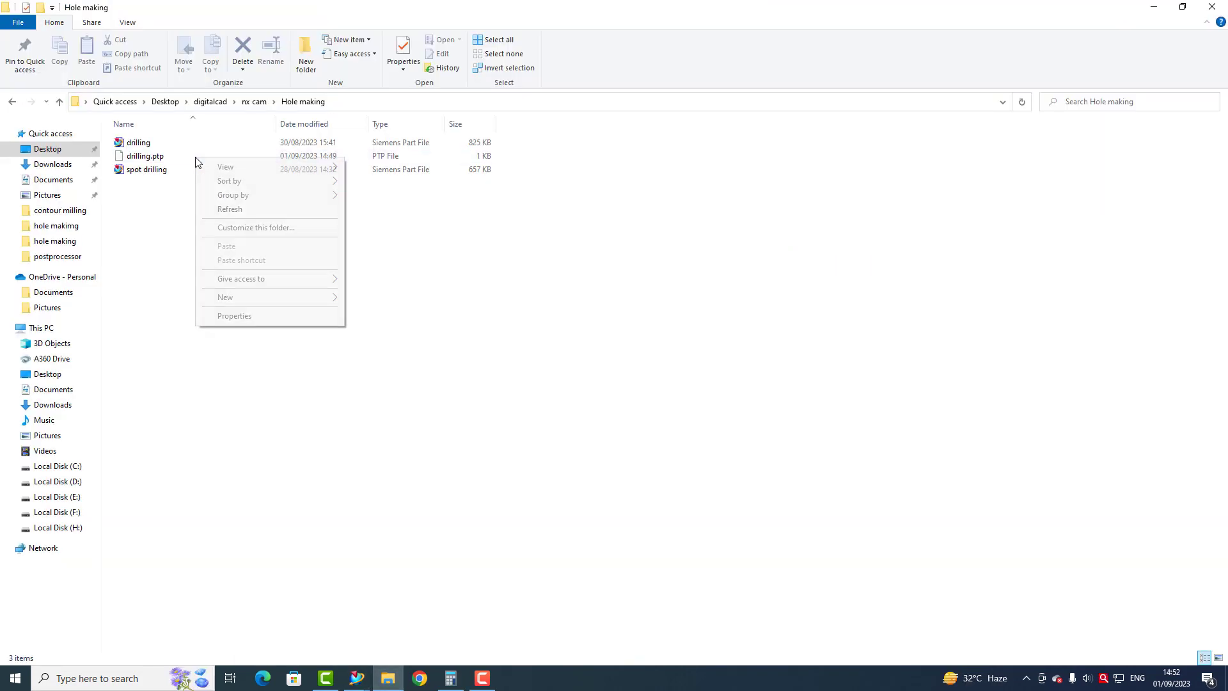
right_click(196, 161)
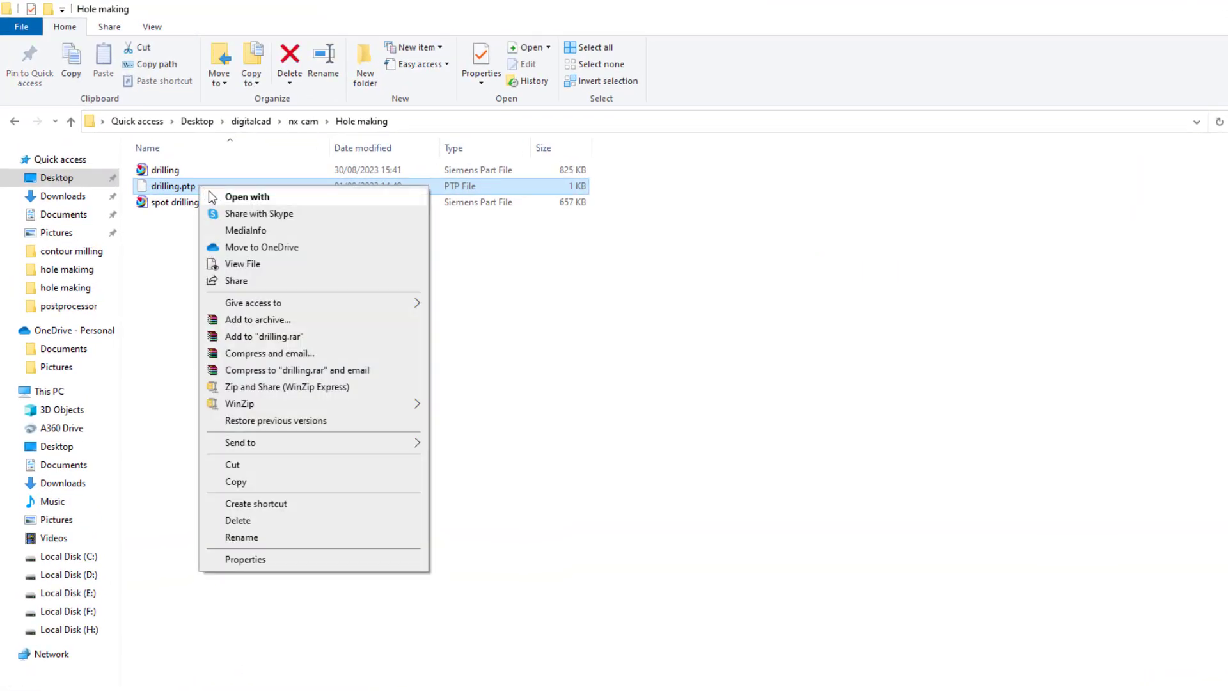
click(220, 196)
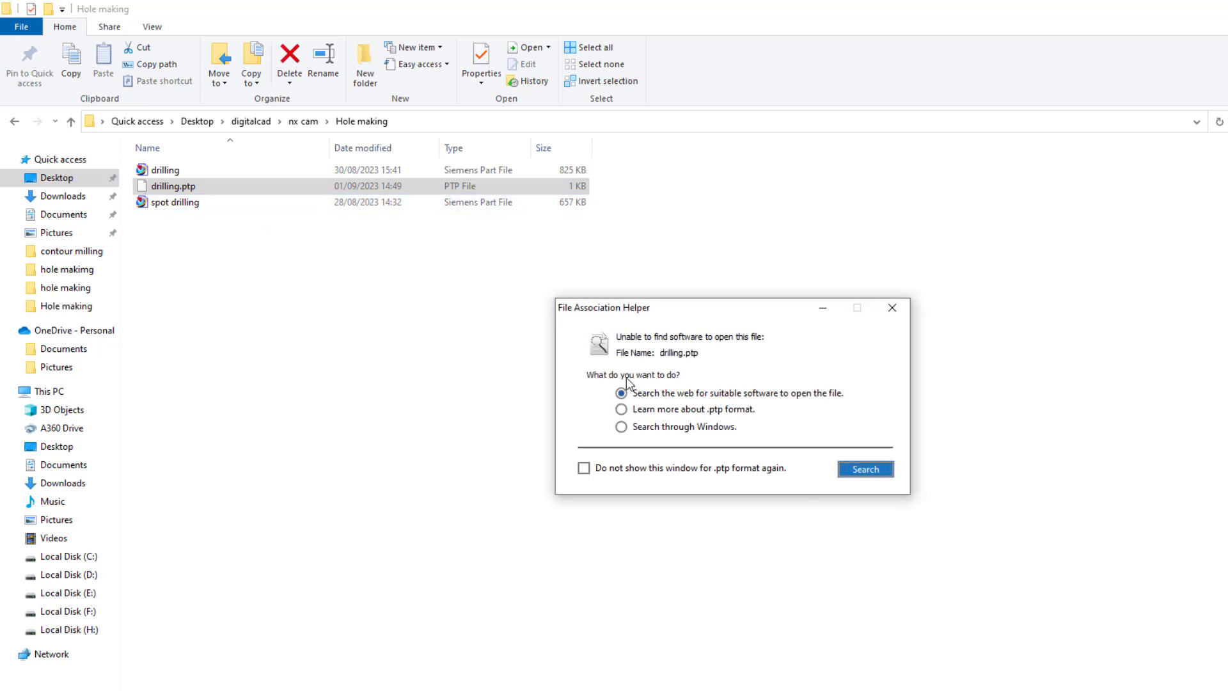
click(631, 429)
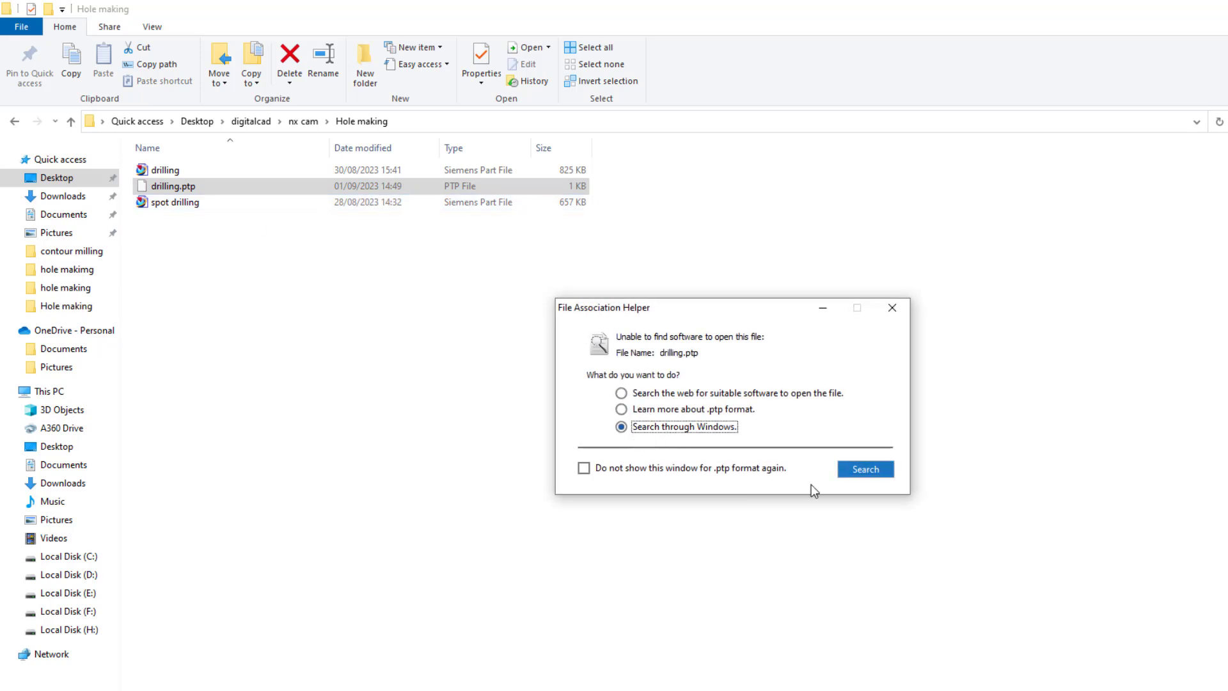
click(859, 470)
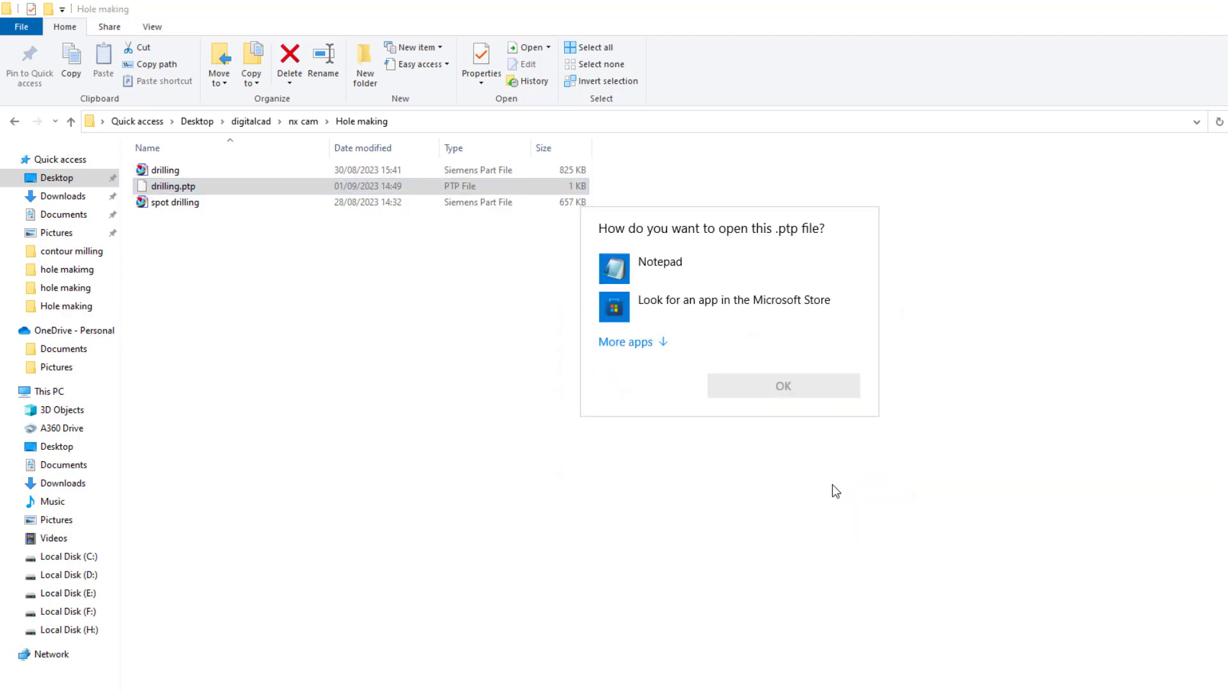
click(655, 282)
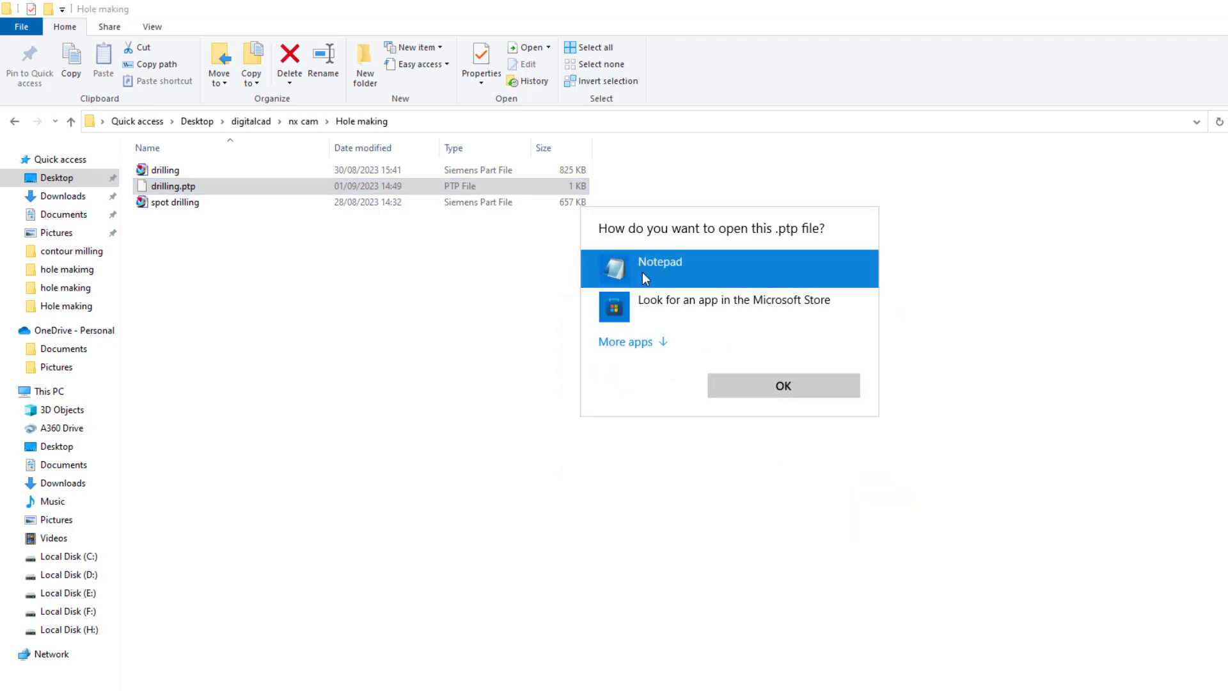
click(768, 385)
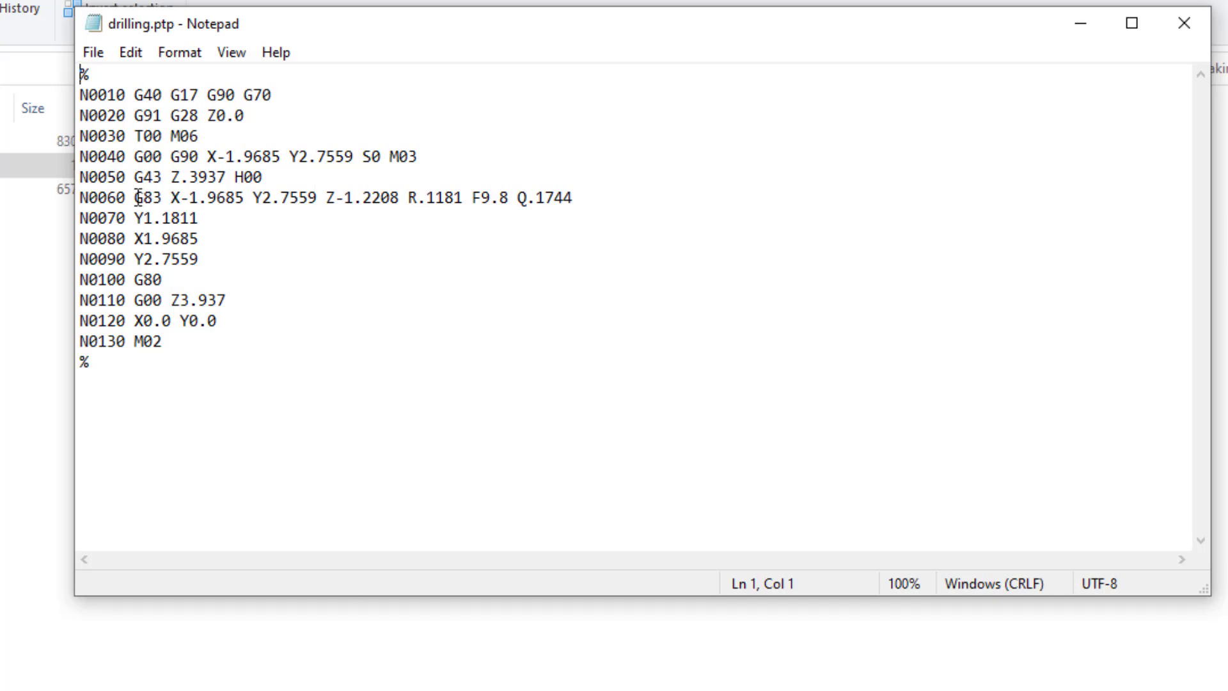
- Add the dwell word P10. to the end of the G83 line N0060 in drilling.ptp
drag(135, 197, 580, 190)
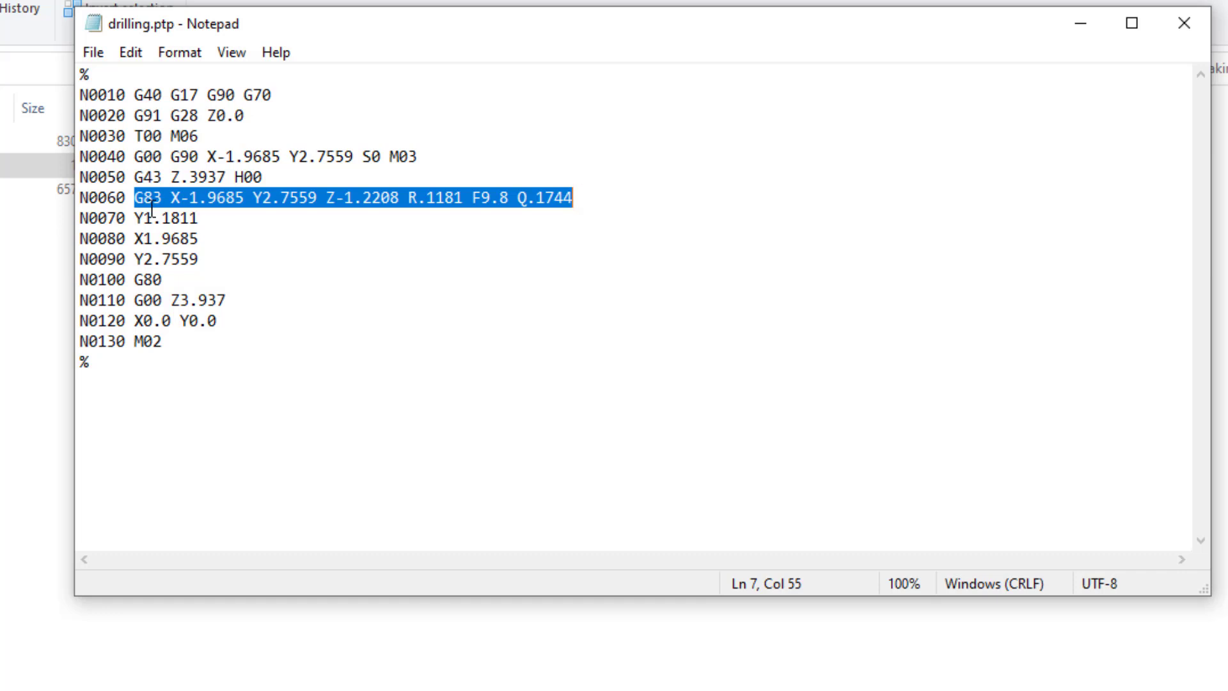
click(585, 198)
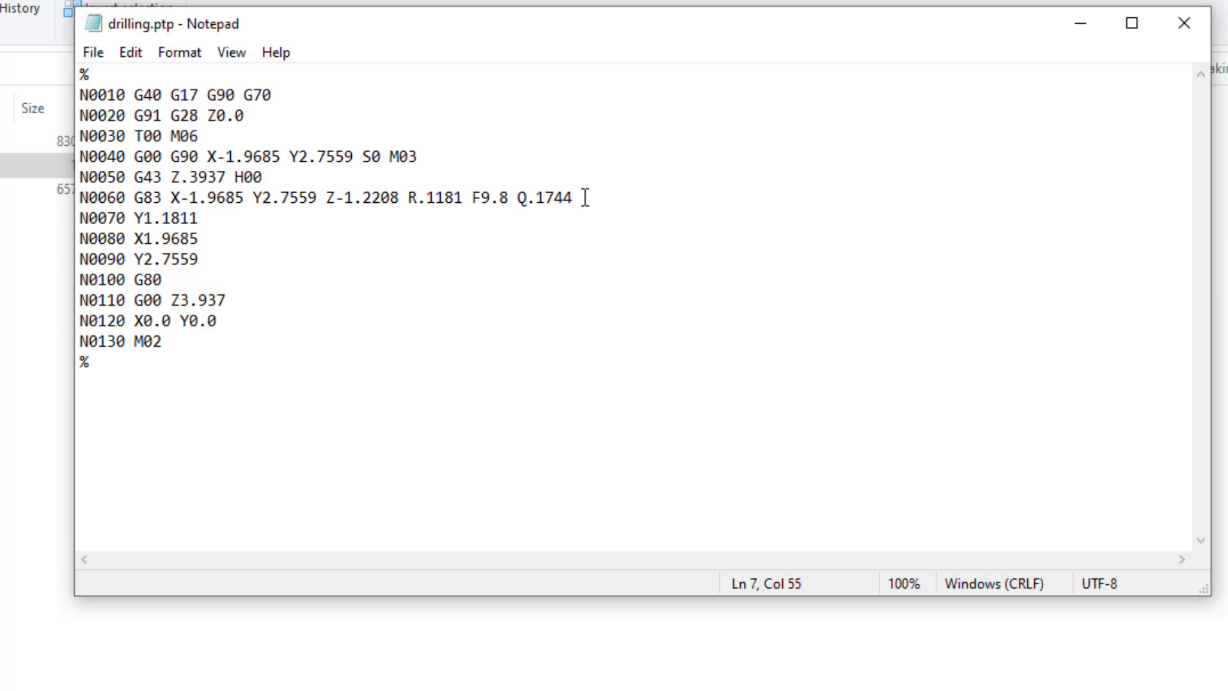
text(P)
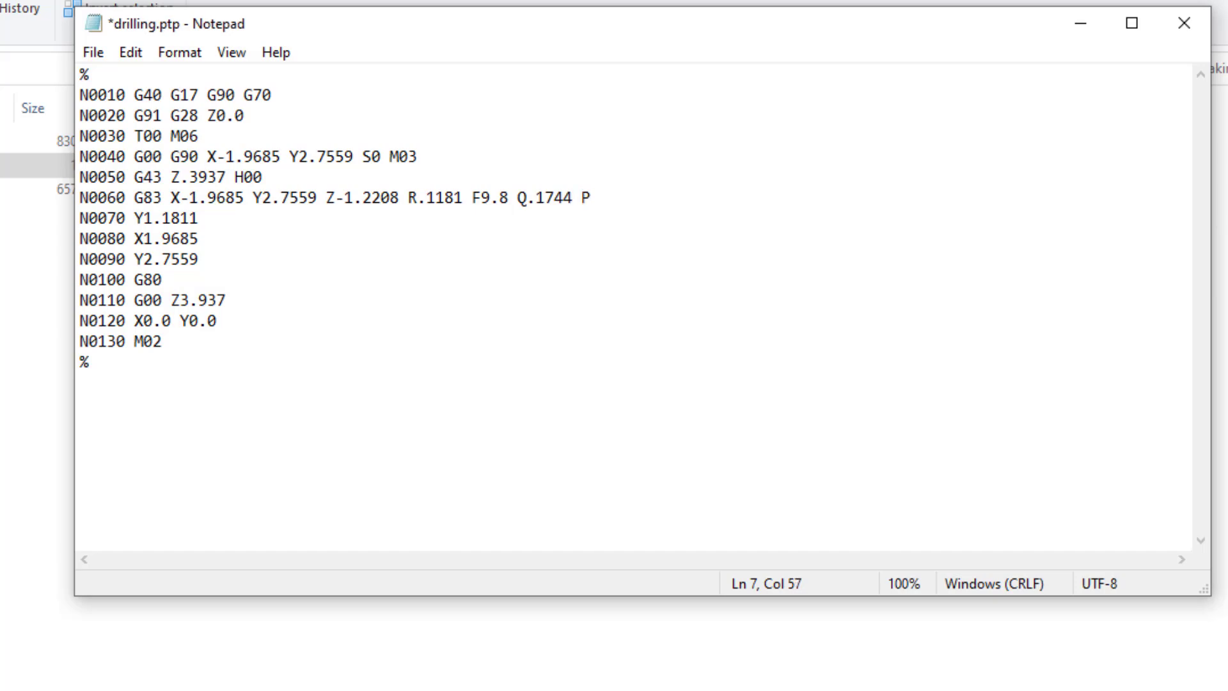
text(10.)
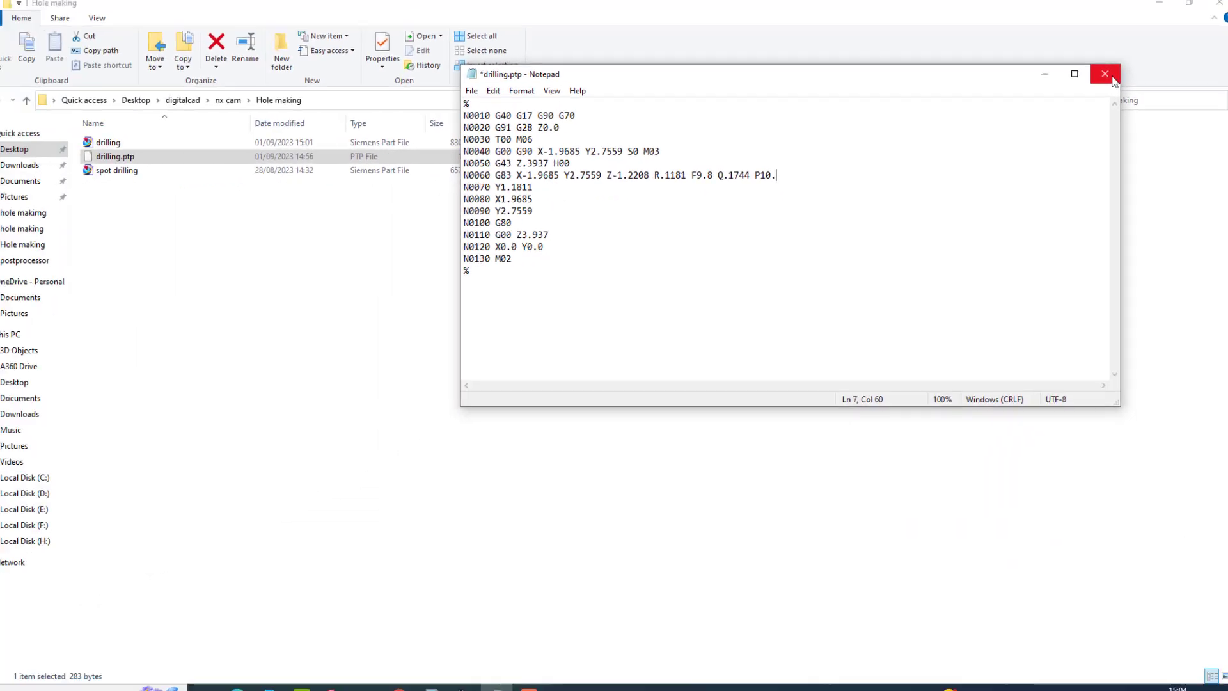
- Close drilling.ptp in Notepad without saving the changes and switch back to NX
click(1111, 78)
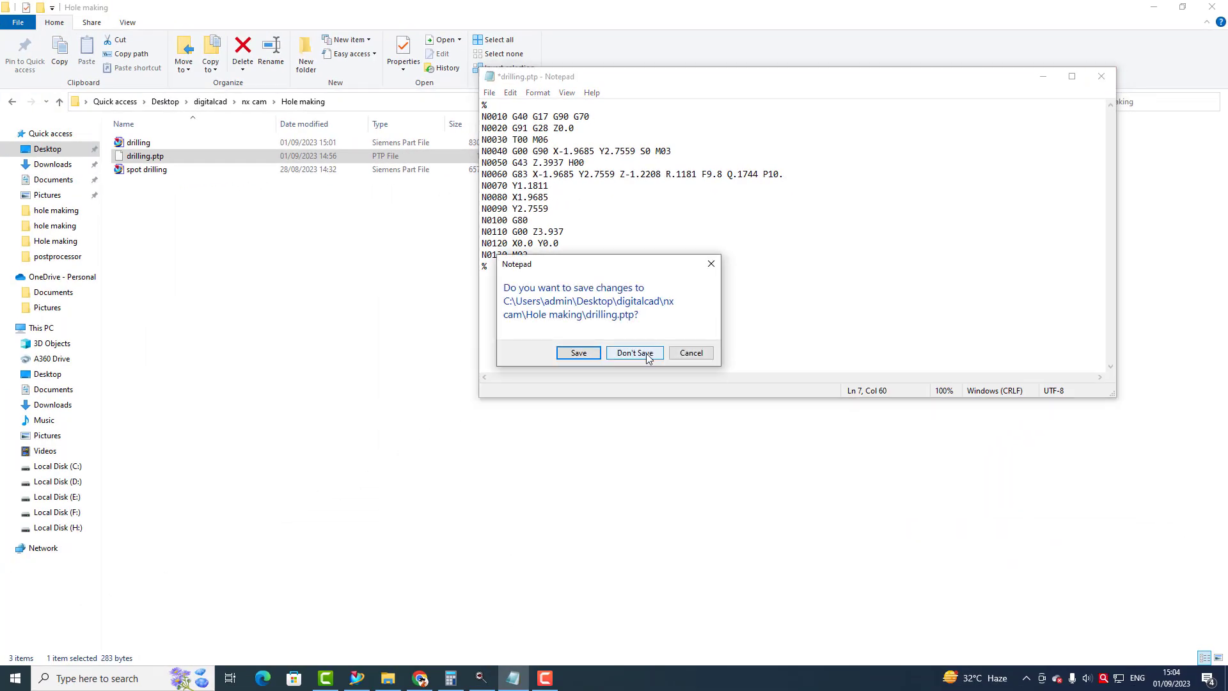
click(648, 359)
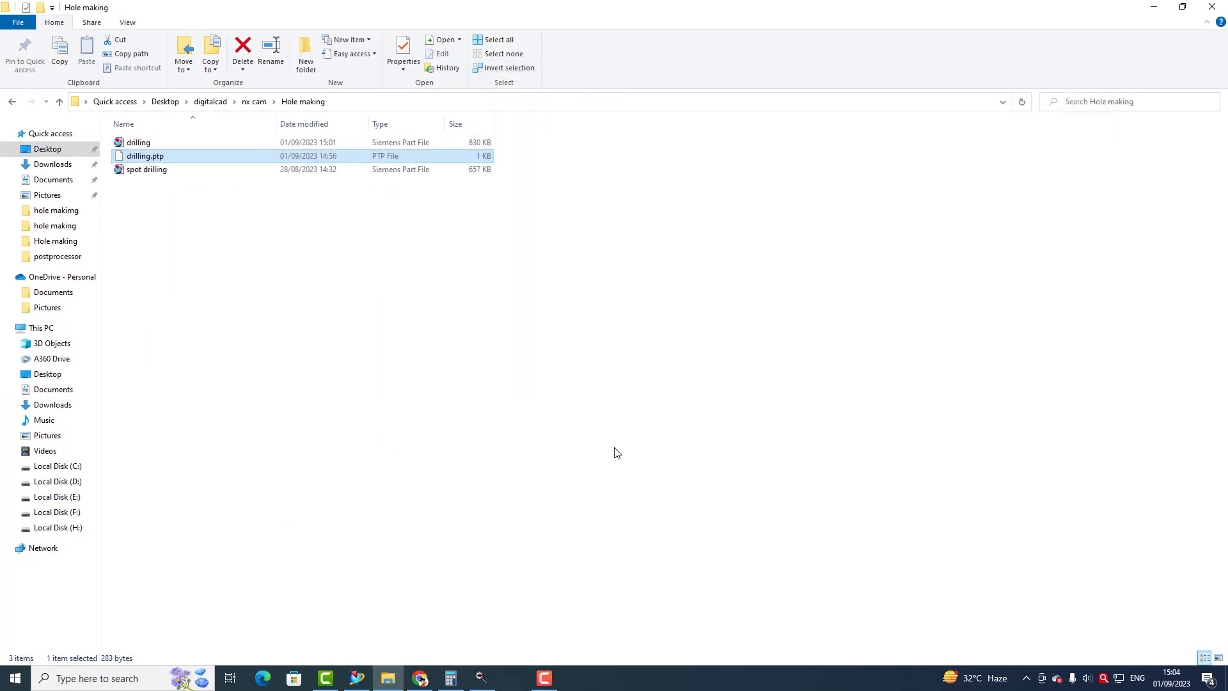
click(366, 688)
- In the DRILLING_PECK_FR operation, set the motion output to Single Moves and the cycle to Drilling with chip removal
click(133, 222)
double_click(133, 222)
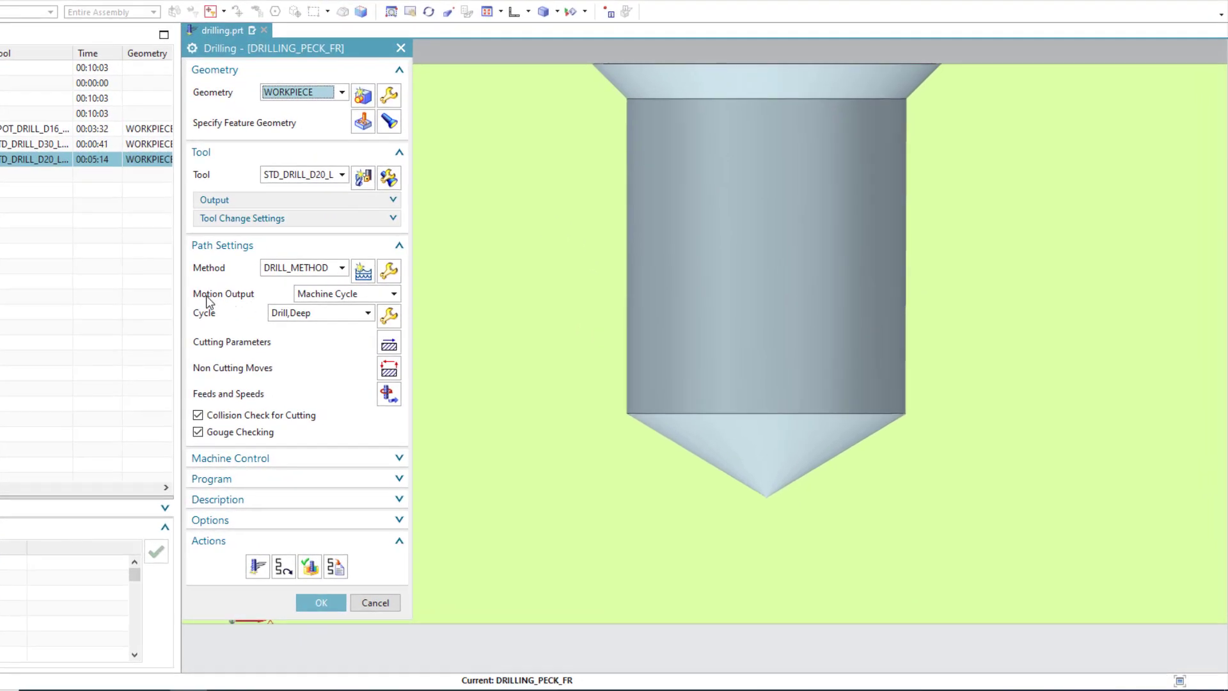
click(344, 294)
click(324, 323)
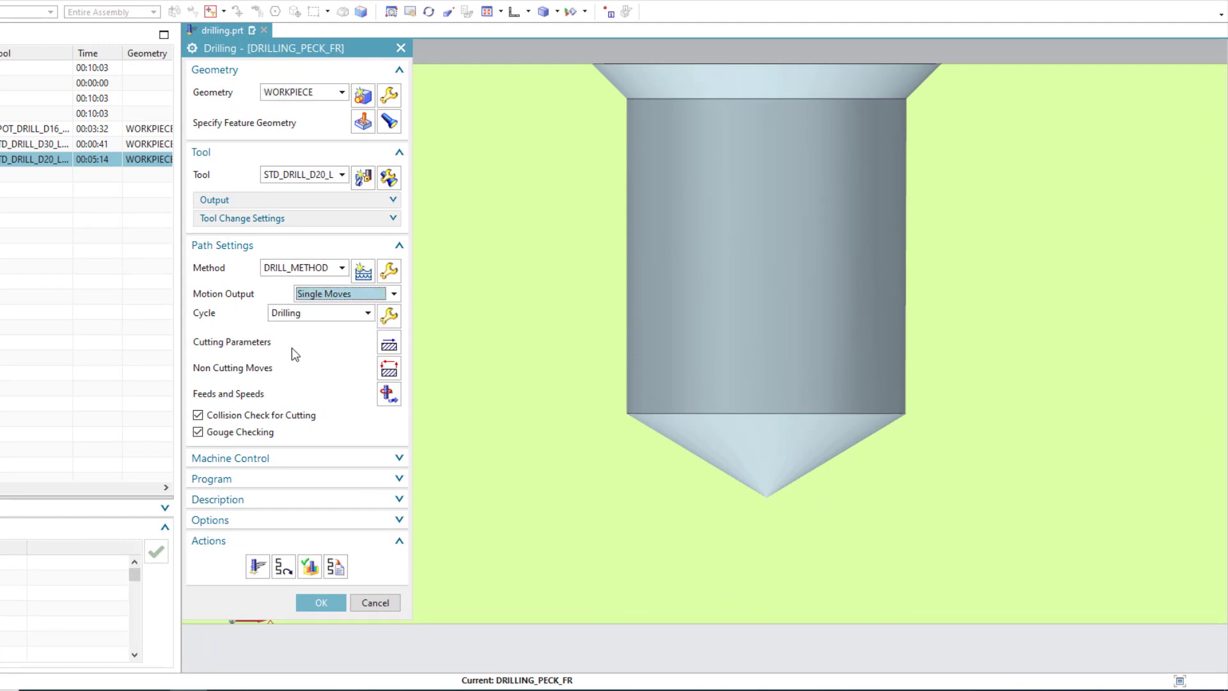
click(312, 313)
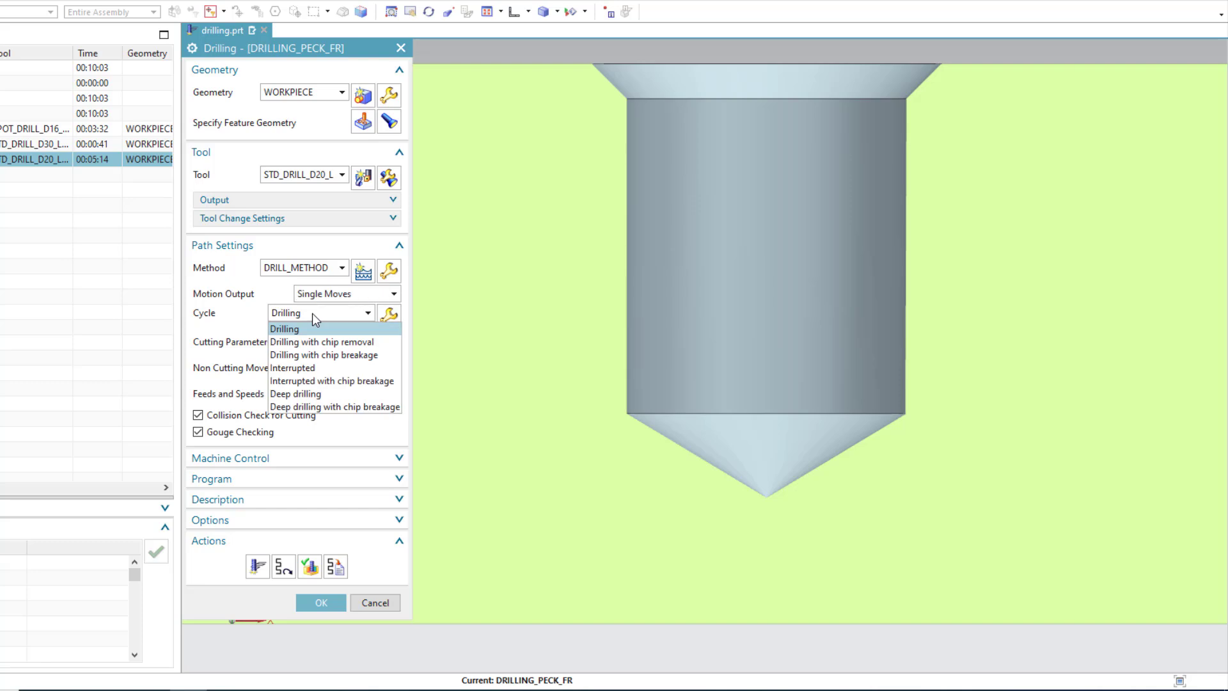
click(356, 342)
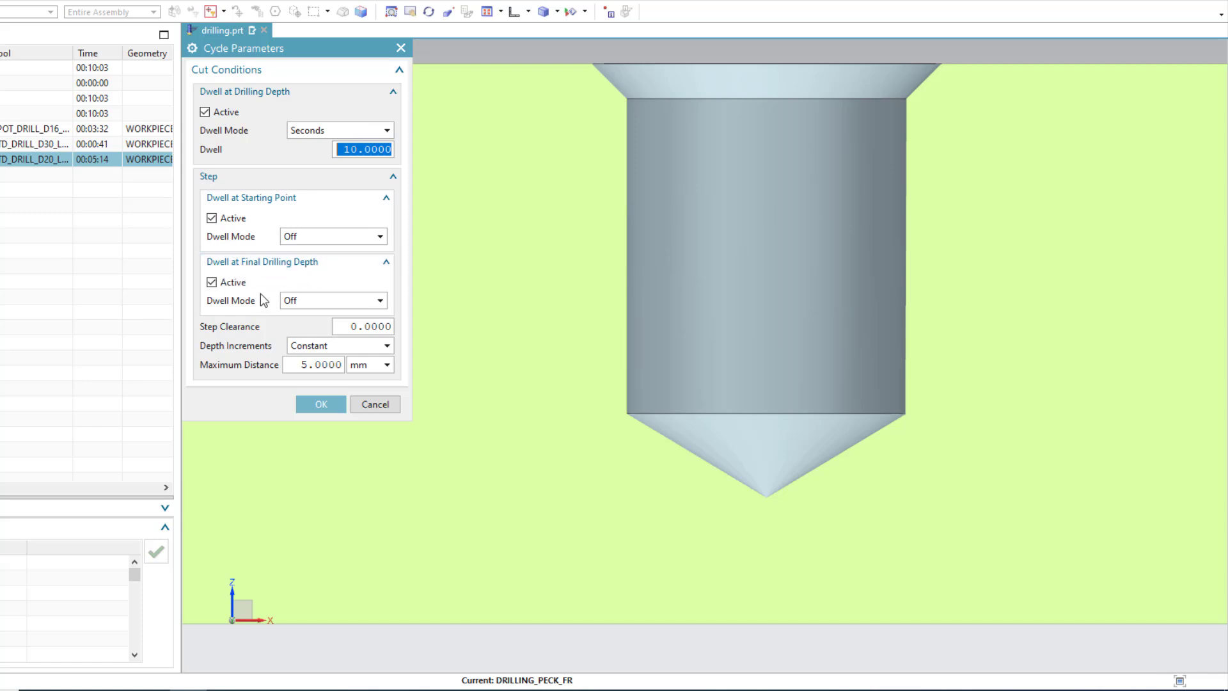
- Set the step dwell in seconds, with 5 at the starting point and 20 at the final drilling depth
click(302, 237)
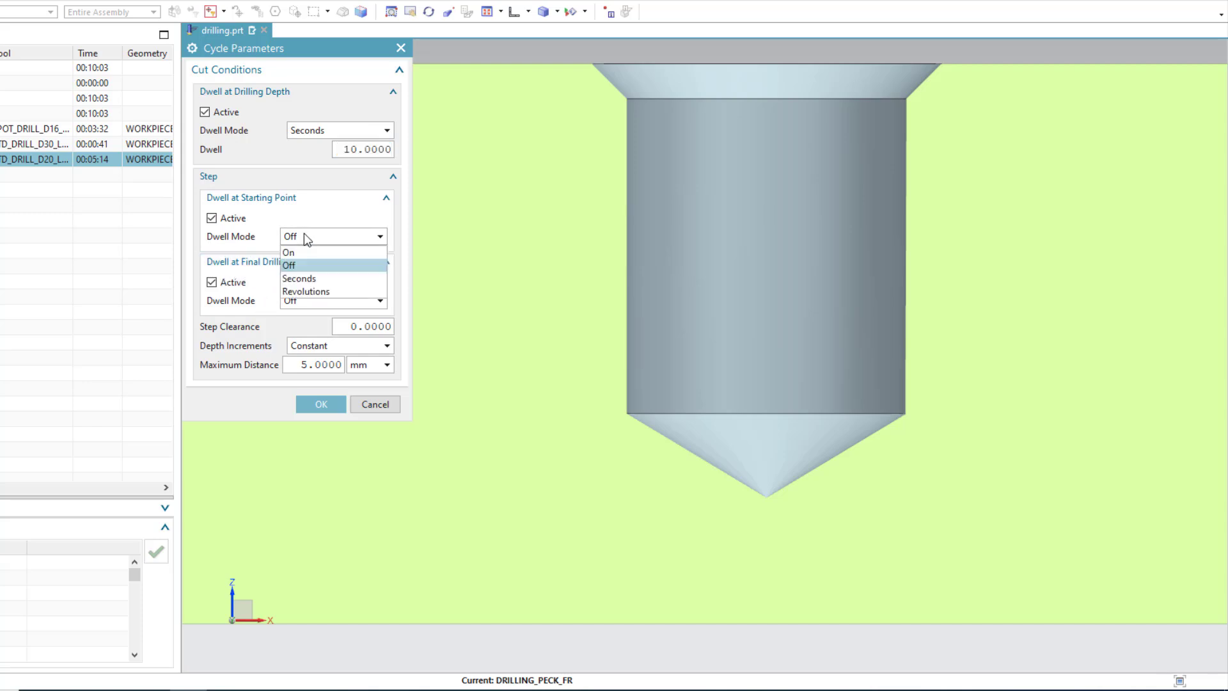
click(298, 279)
click(307, 320)
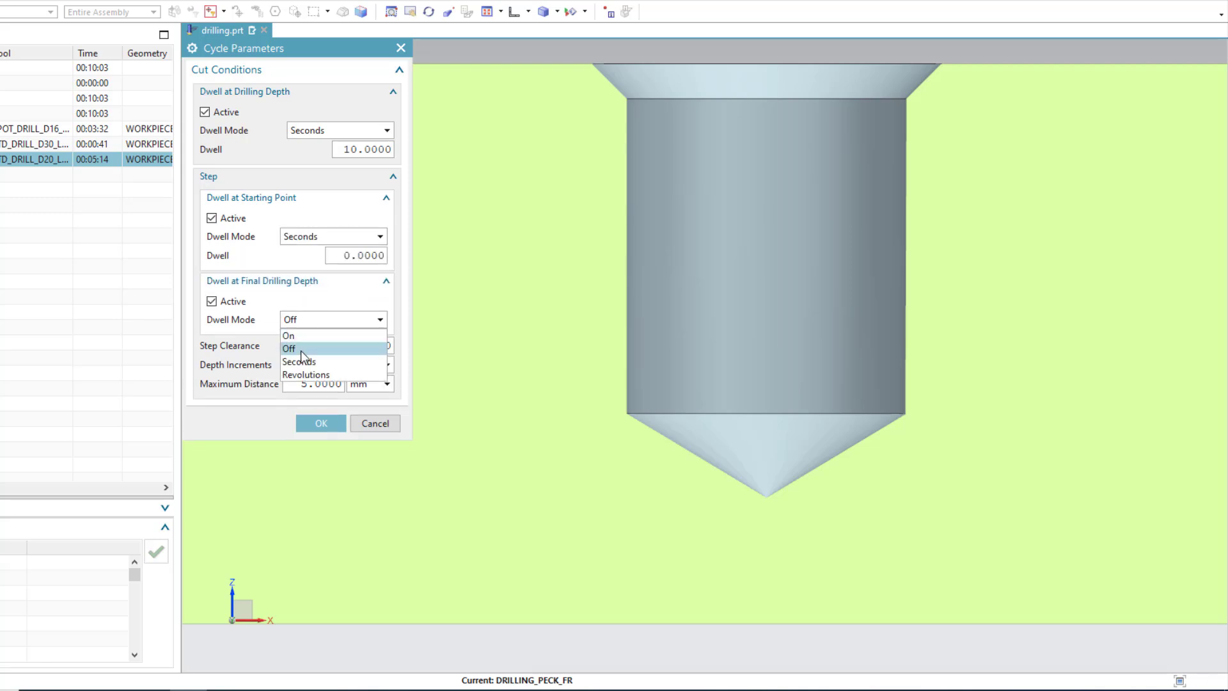
click(299, 362)
click(345, 256)
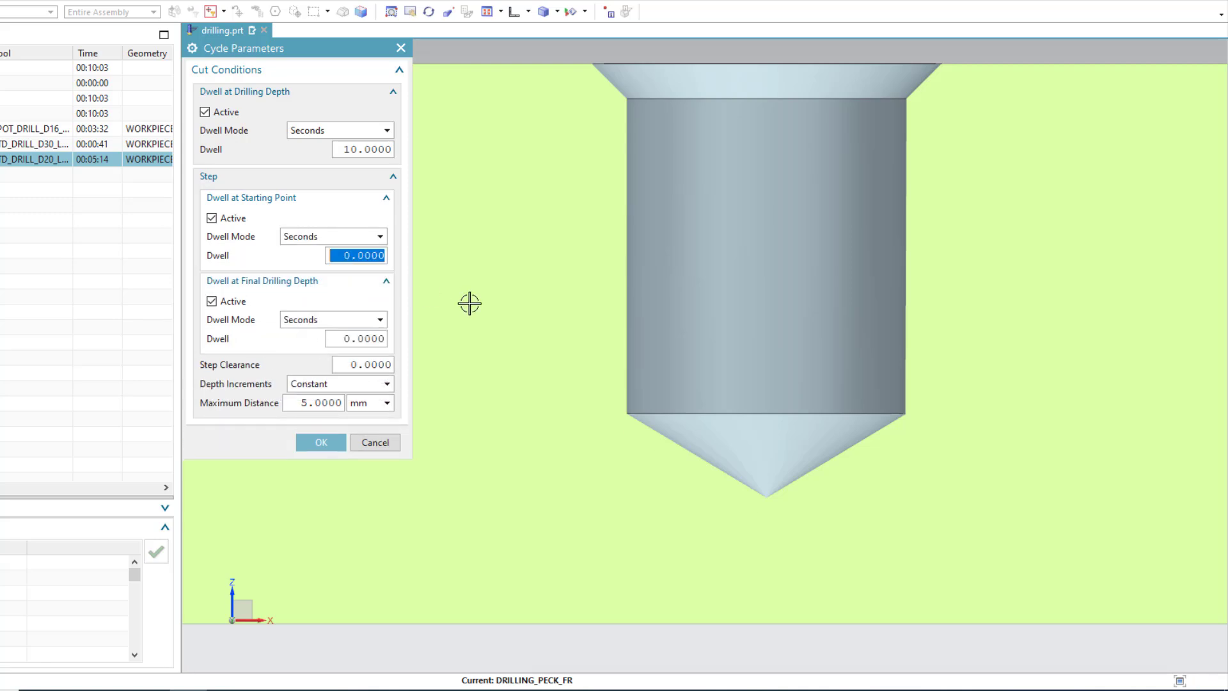
text(5)
click(355, 340)
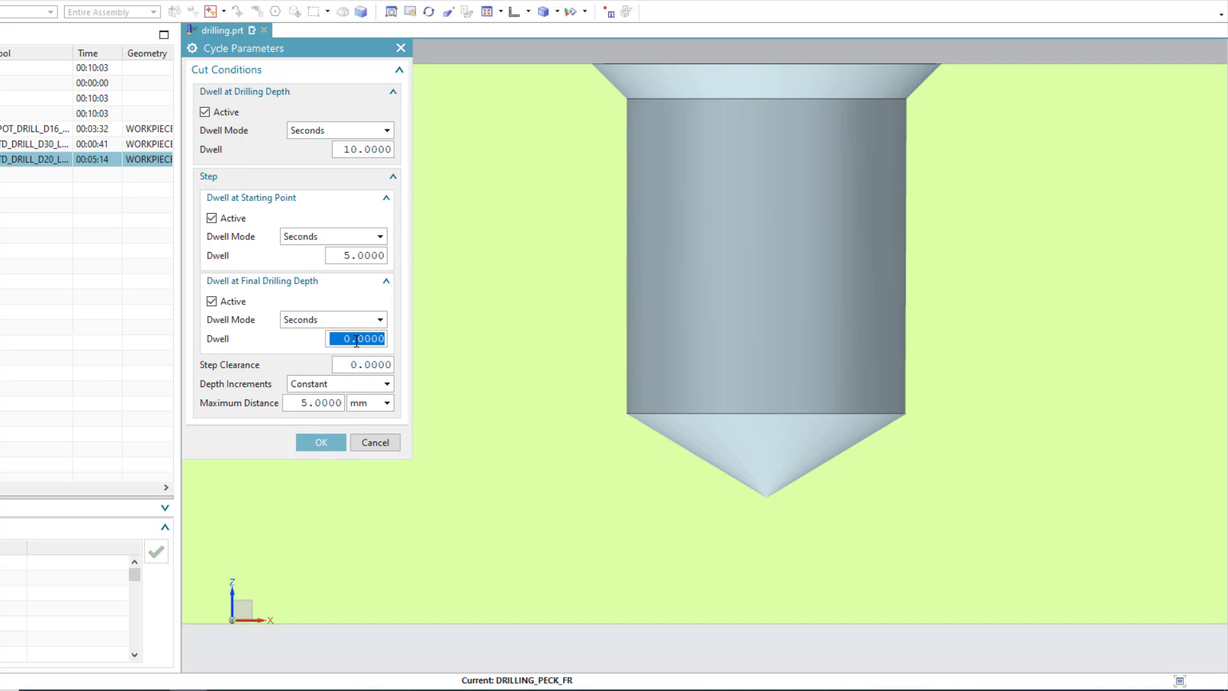
text(20)
click(319, 447)
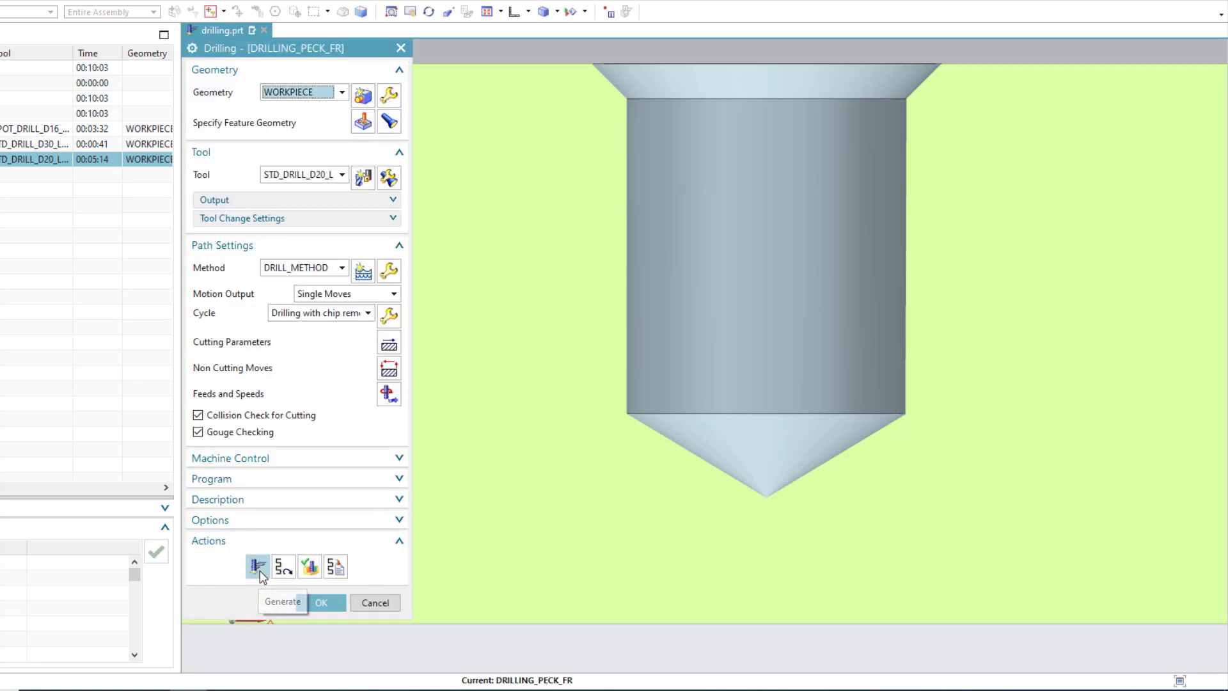
- Generate the DRILLING_PECK_FR tool path, replaying its motion up to animation speed 4 before accepting the operation
click(259, 575)
click(310, 565)
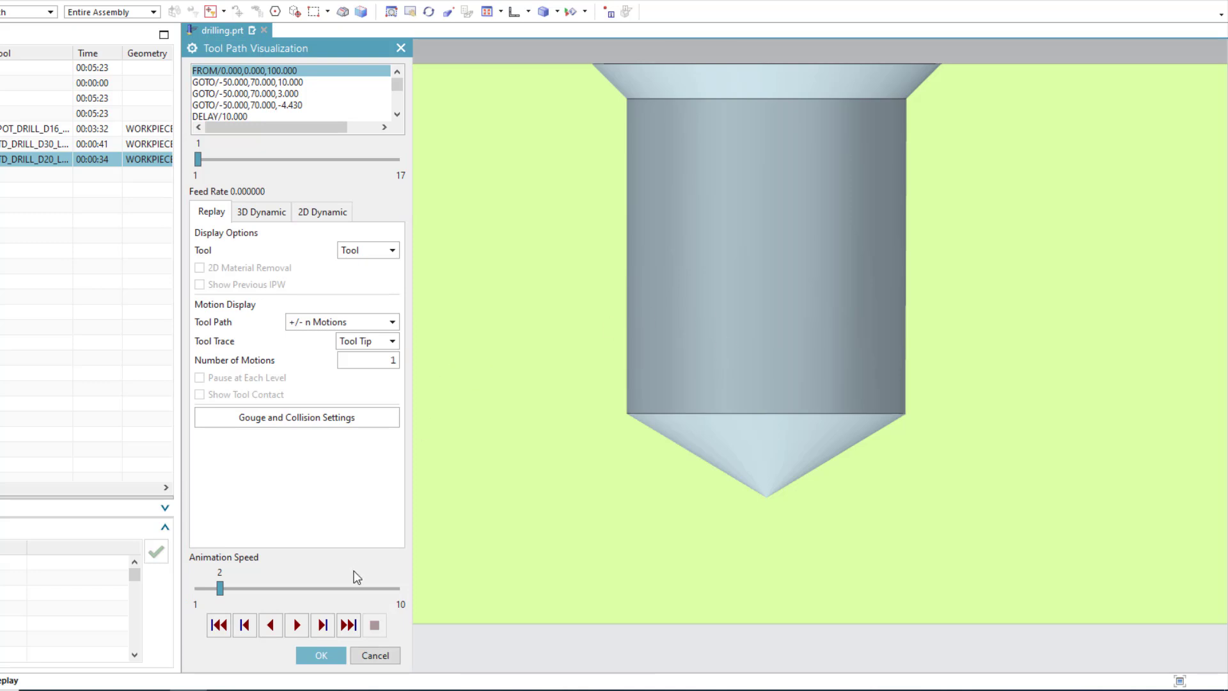
click(297, 627)
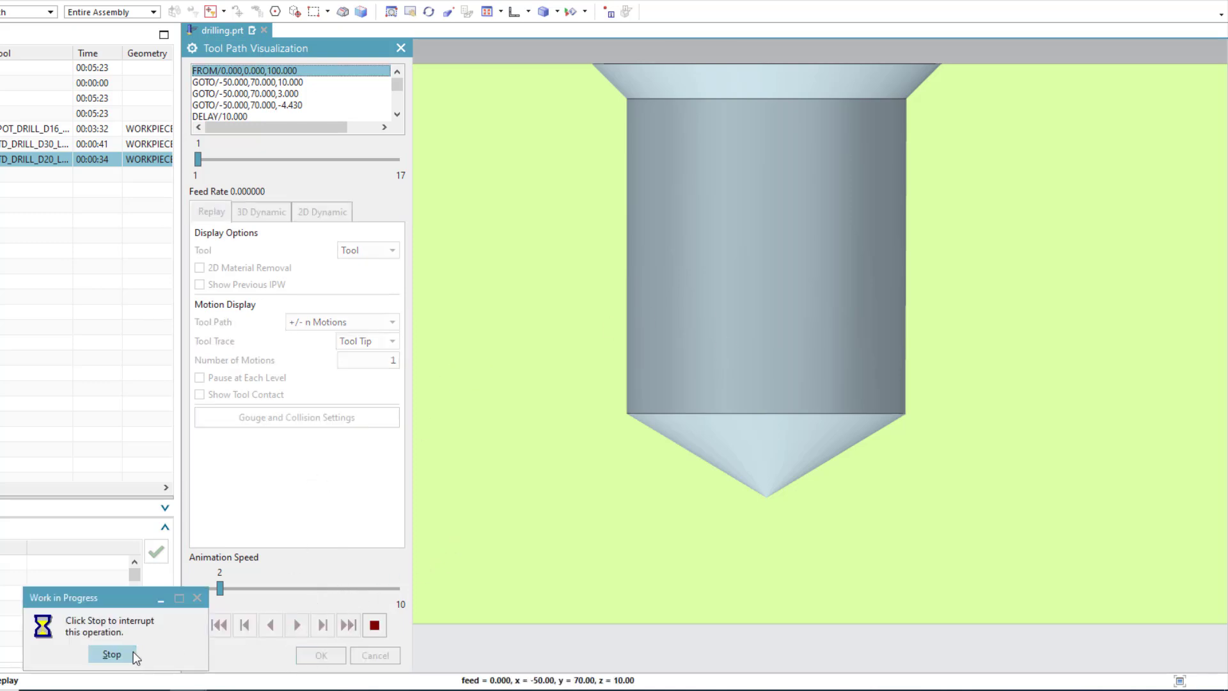
click(110, 655)
click(297, 625)
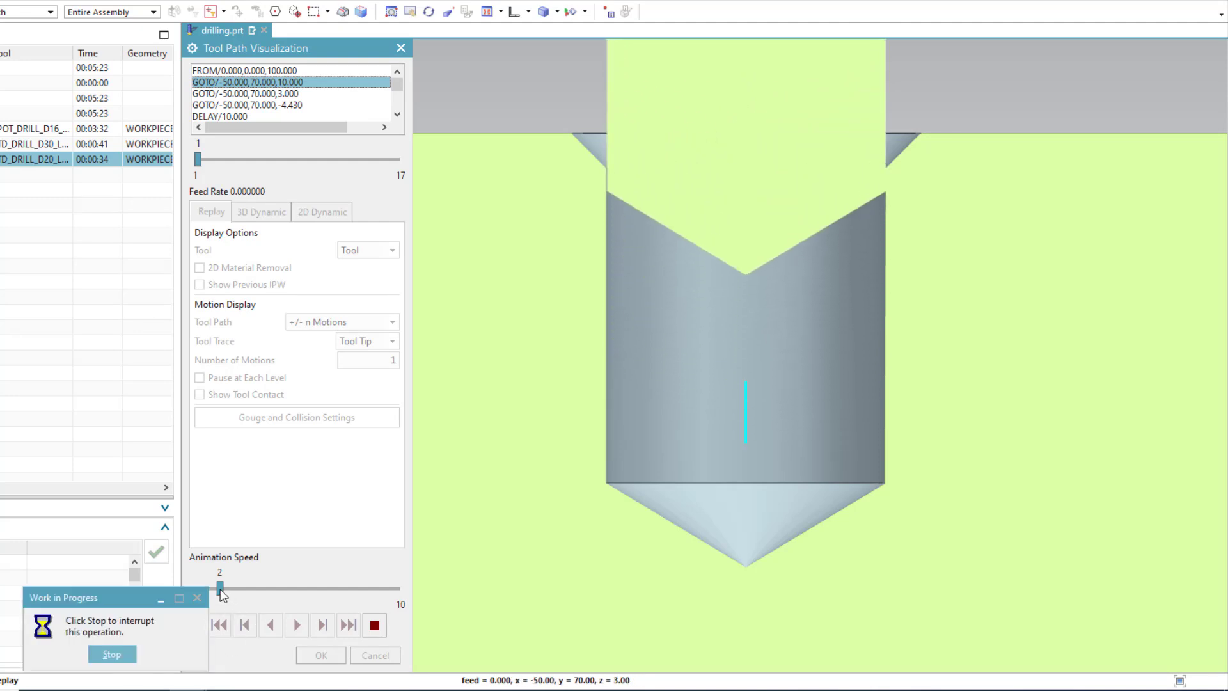
click(121, 647)
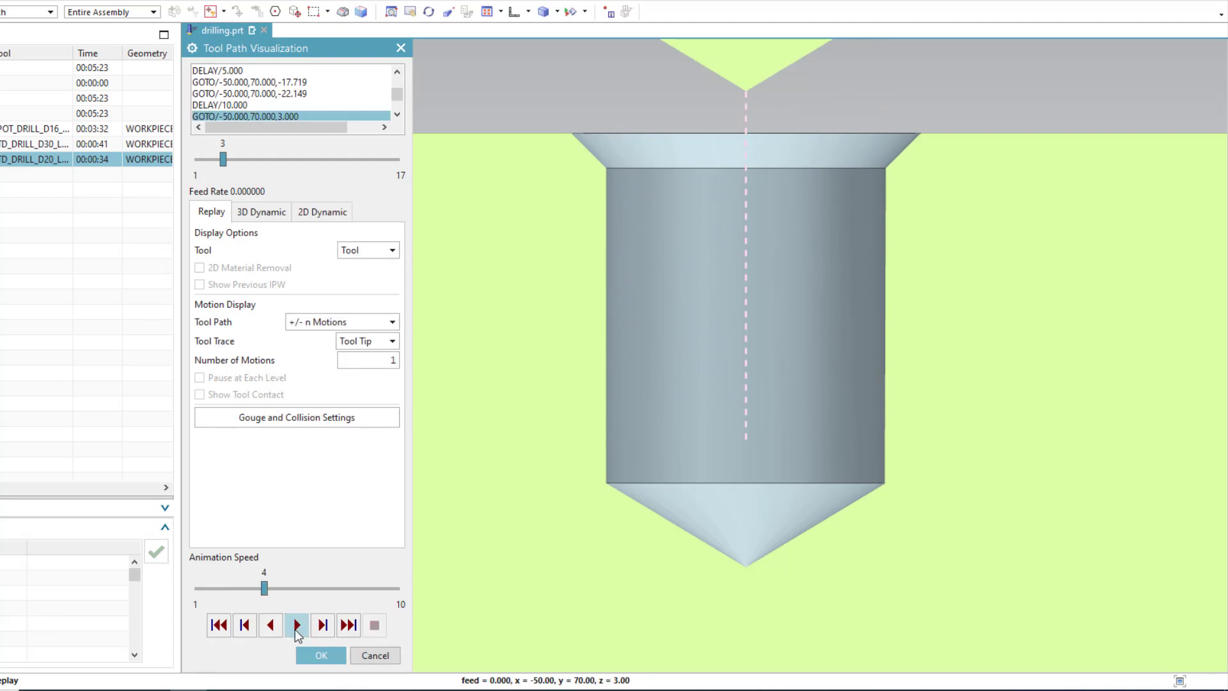
click(297, 625)
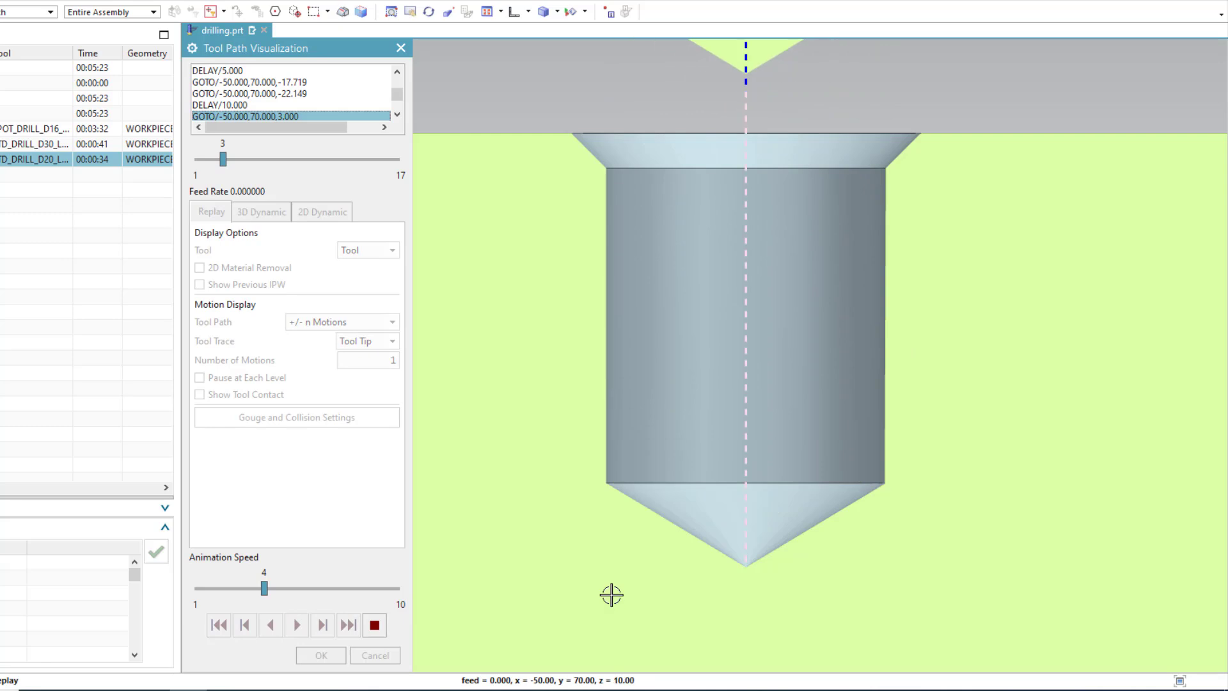
click(374, 625)
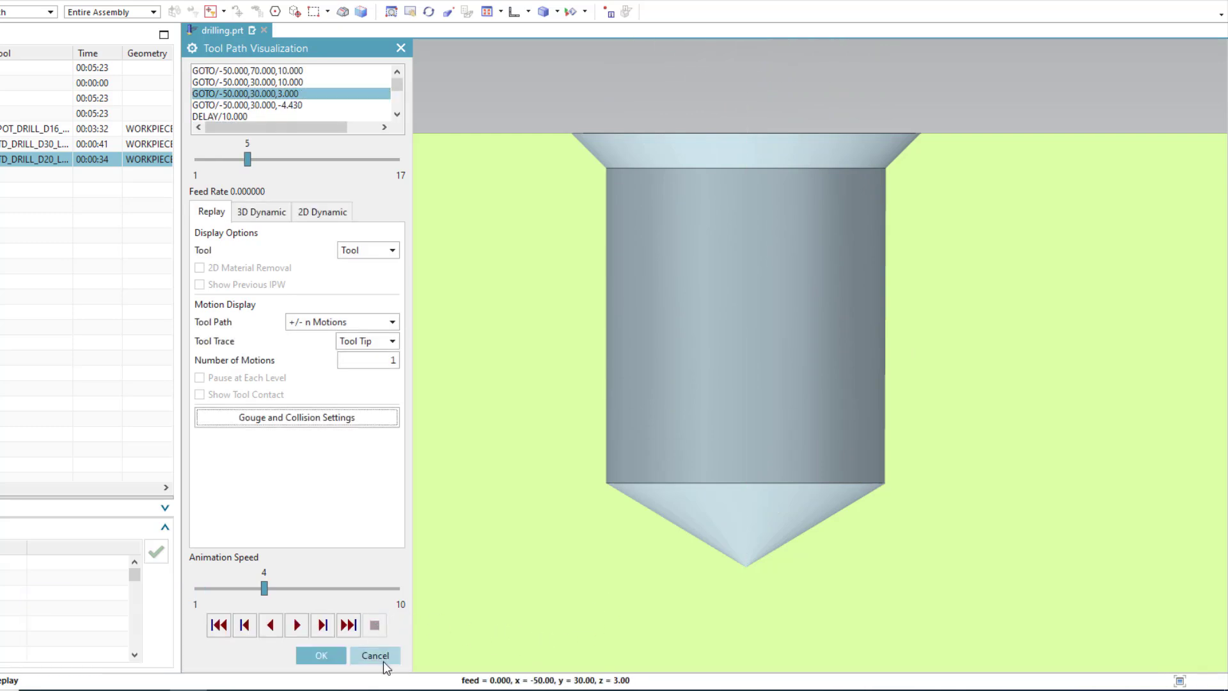
click(381, 656)
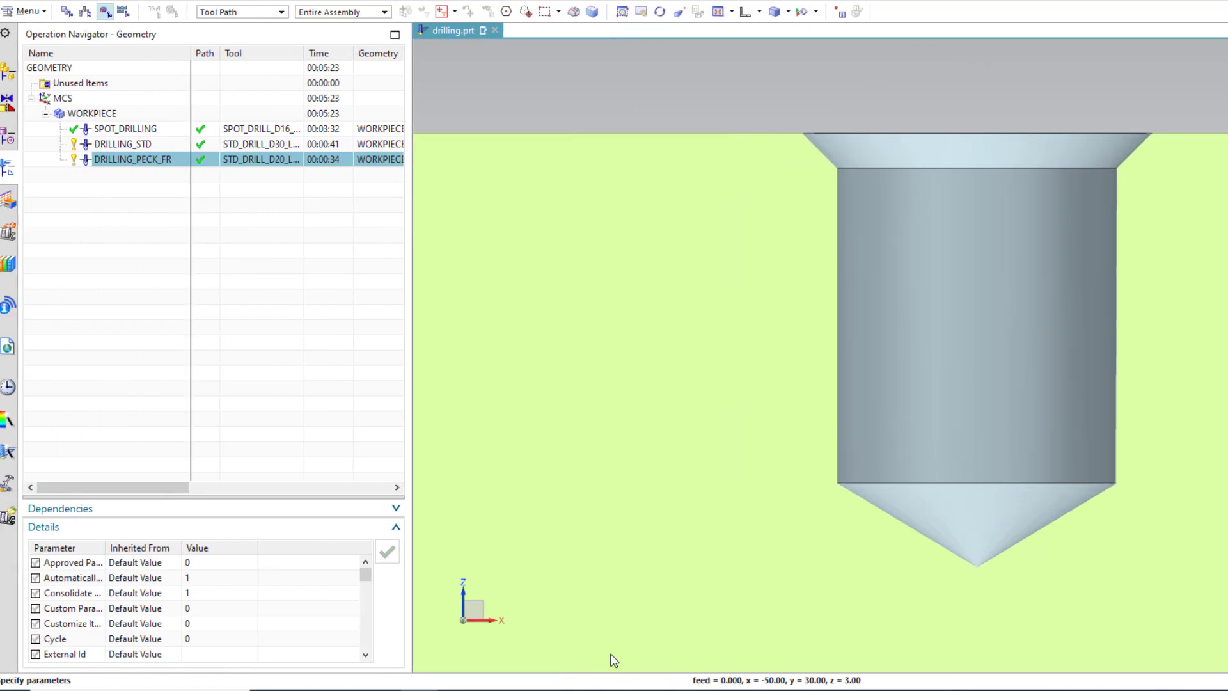
click(560, 604)
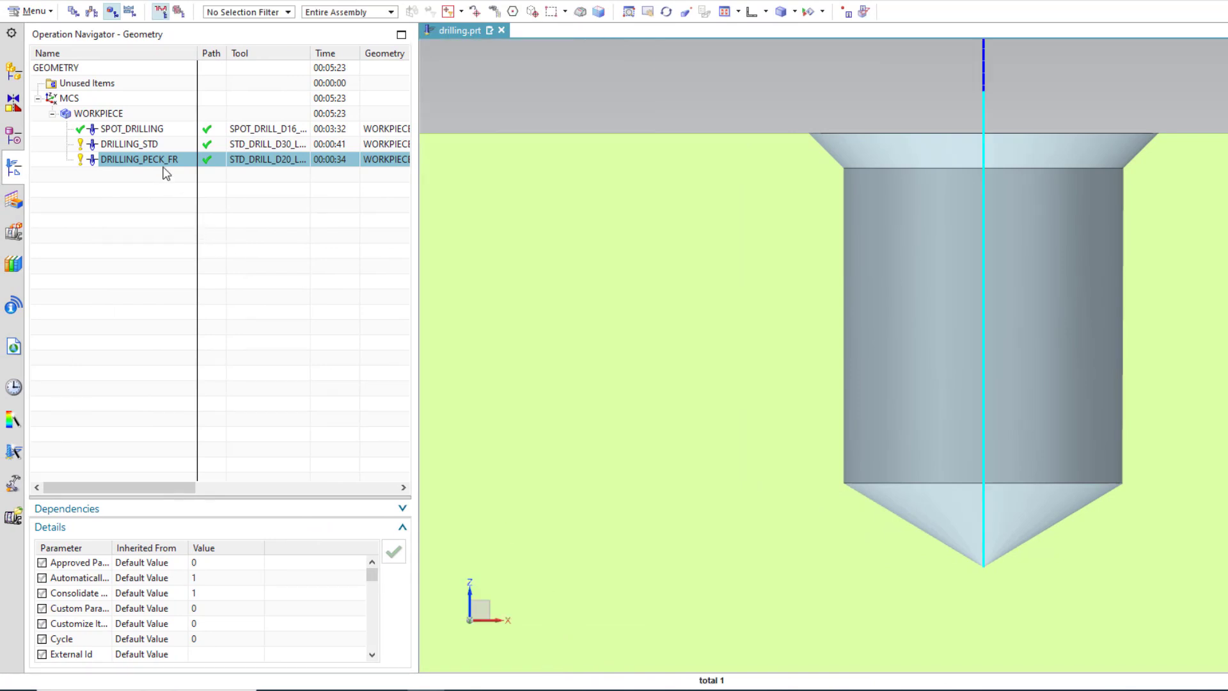
- Postprocess the DRILLING_PECK_FR operation with the MILL_3_AXIS postprocessor and list the G-code output
right_click(157, 160)
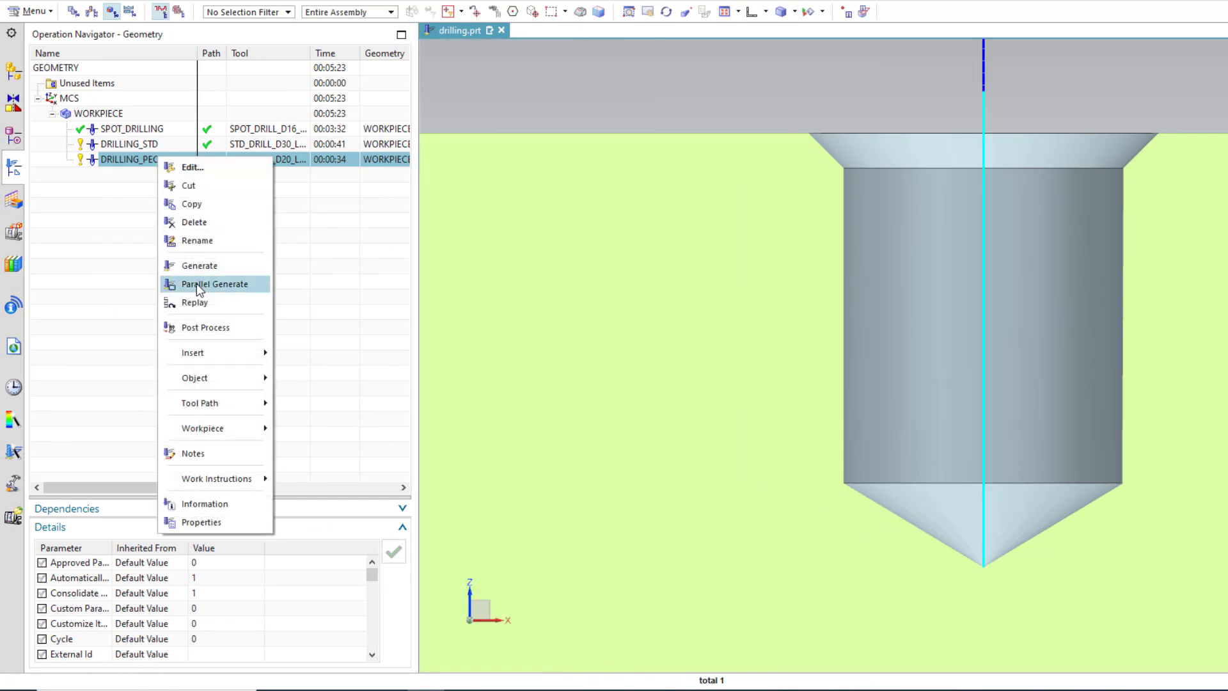
click(209, 323)
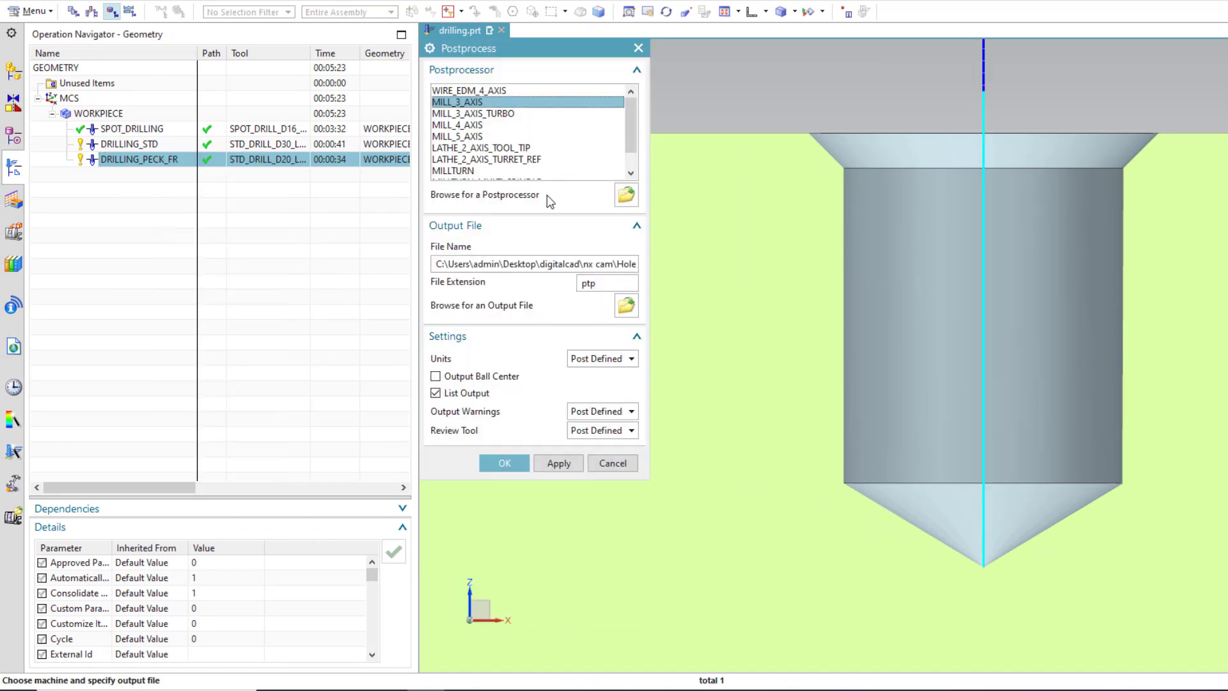
click(502, 464)
click(666, 340)
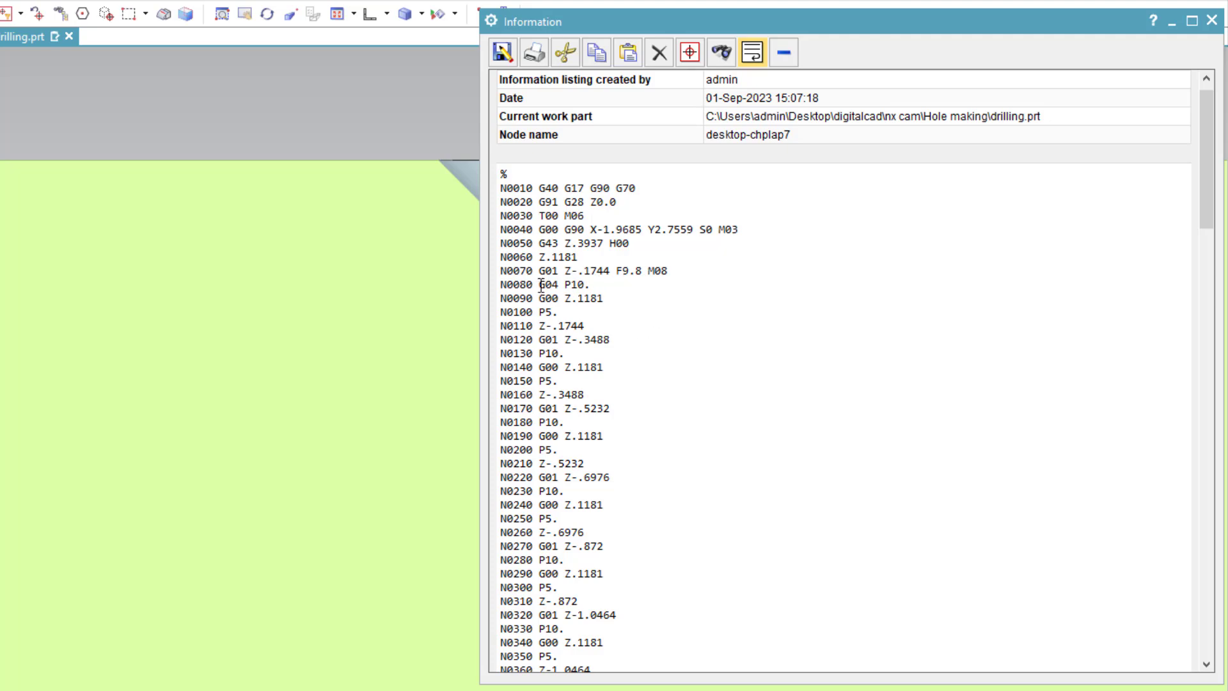
- Examine the listed G-code for the dwell commands at each peck depth, at the starting point and at the final drilling depth
drag(539, 285, 592, 286)
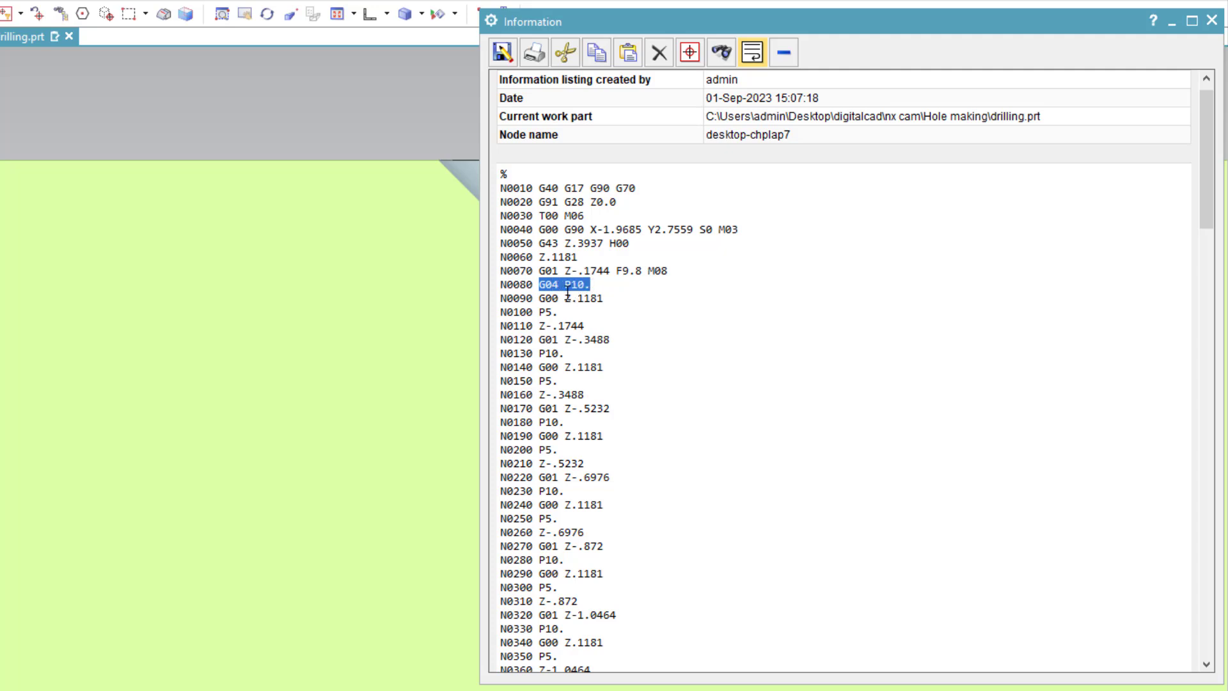
double_click(545, 316)
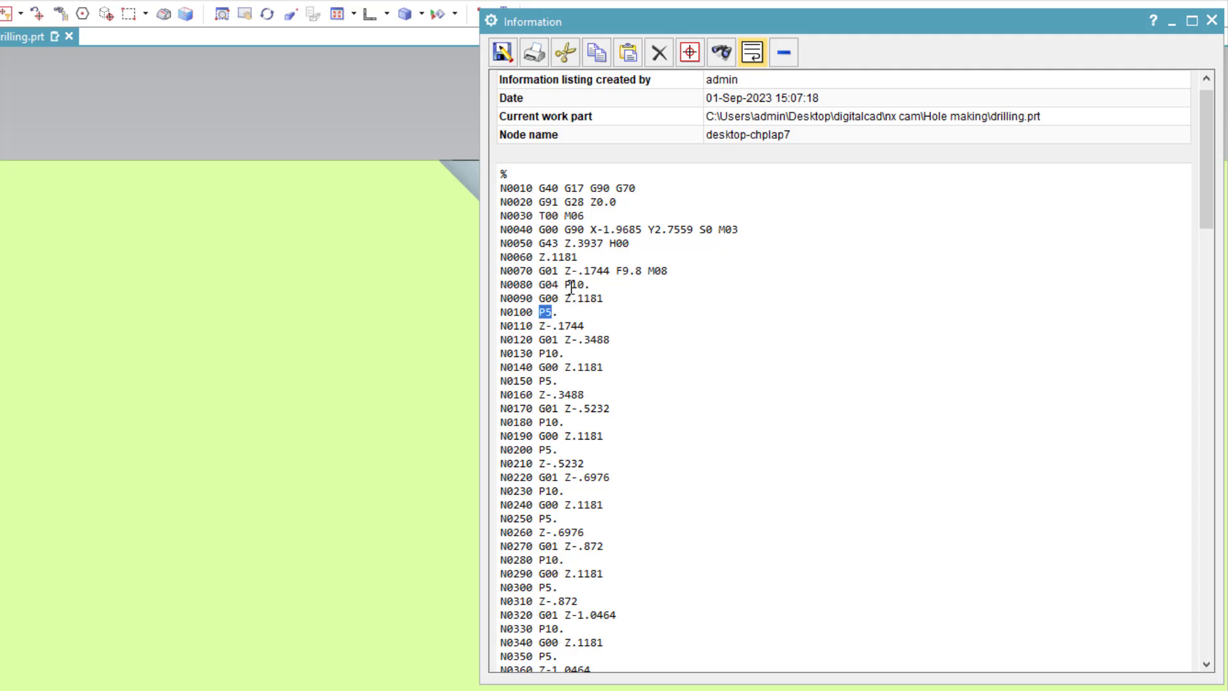
drag(571, 286, 557, 313)
click(545, 313)
drag(544, 382, 565, 353)
drag(539, 422, 564, 450)
drag(545, 490, 553, 519)
scroll(639, 447, down, 20)
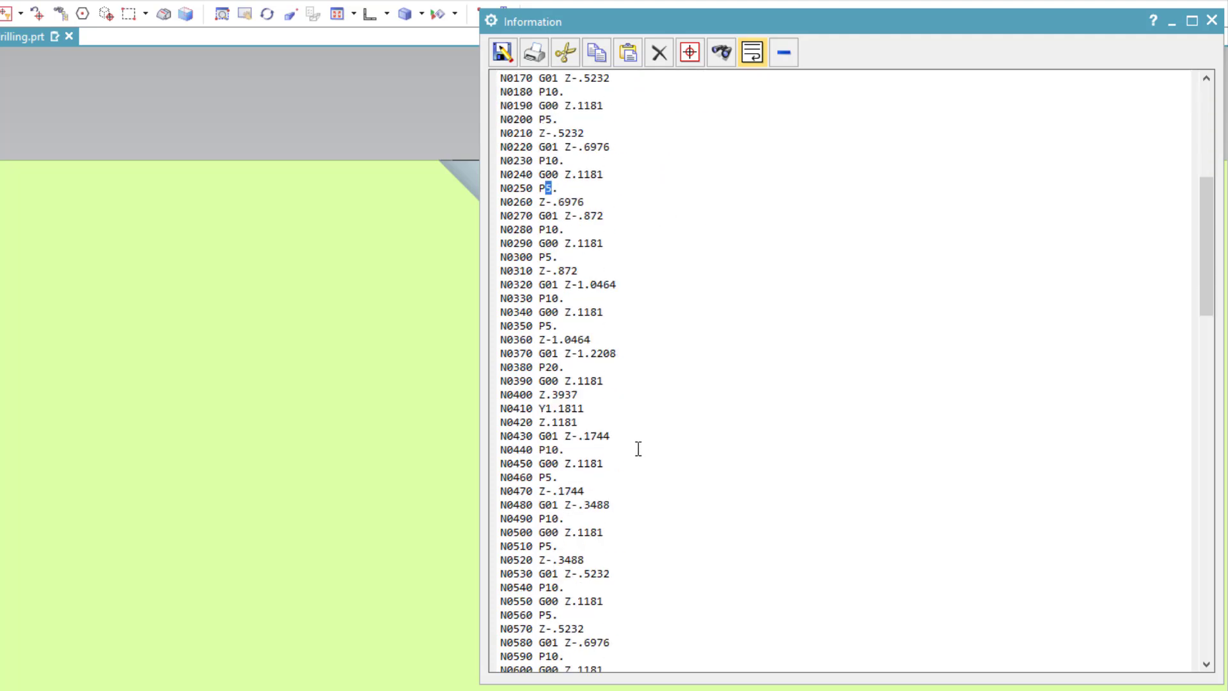
scroll(638, 448, down, 11)
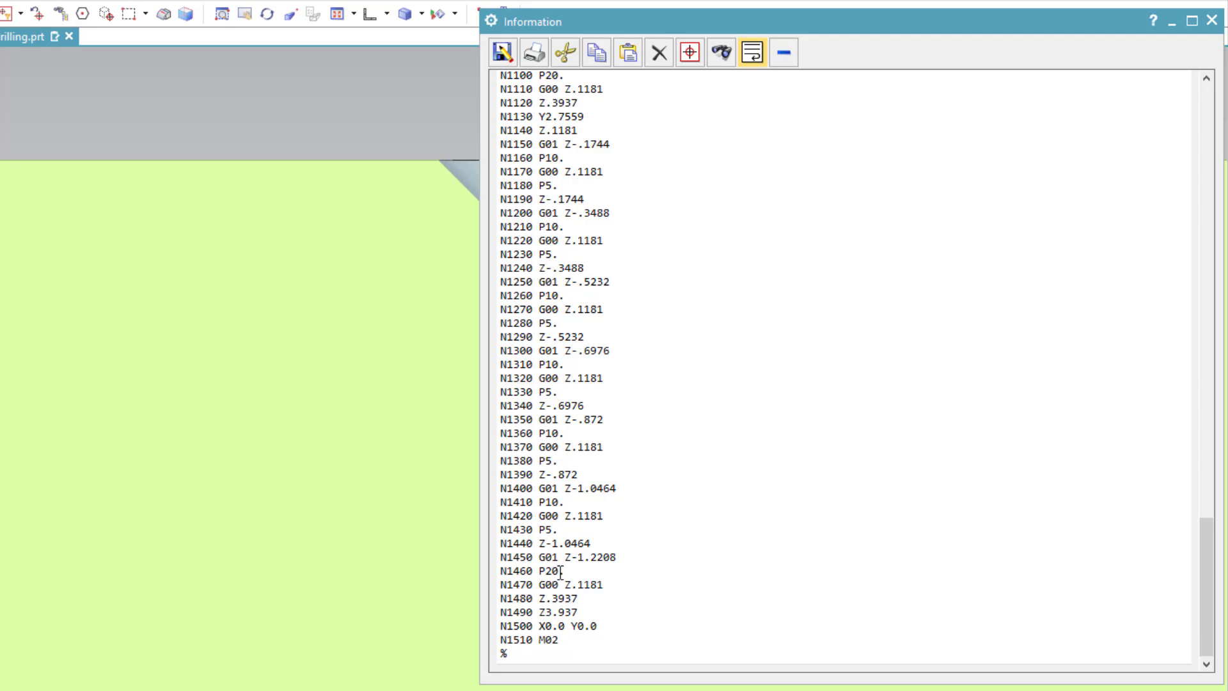
drag(561, 572, 560, 572)
scroll(606, 592, up, 20)
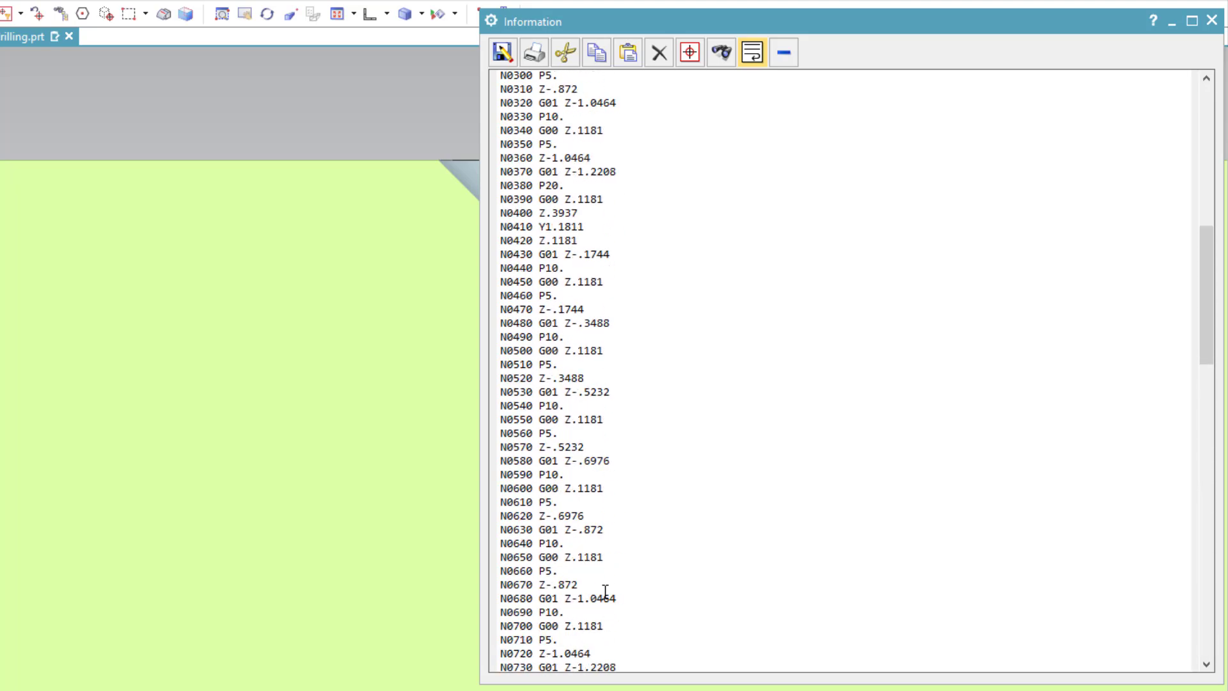
scroll(605, 591, up, 12)
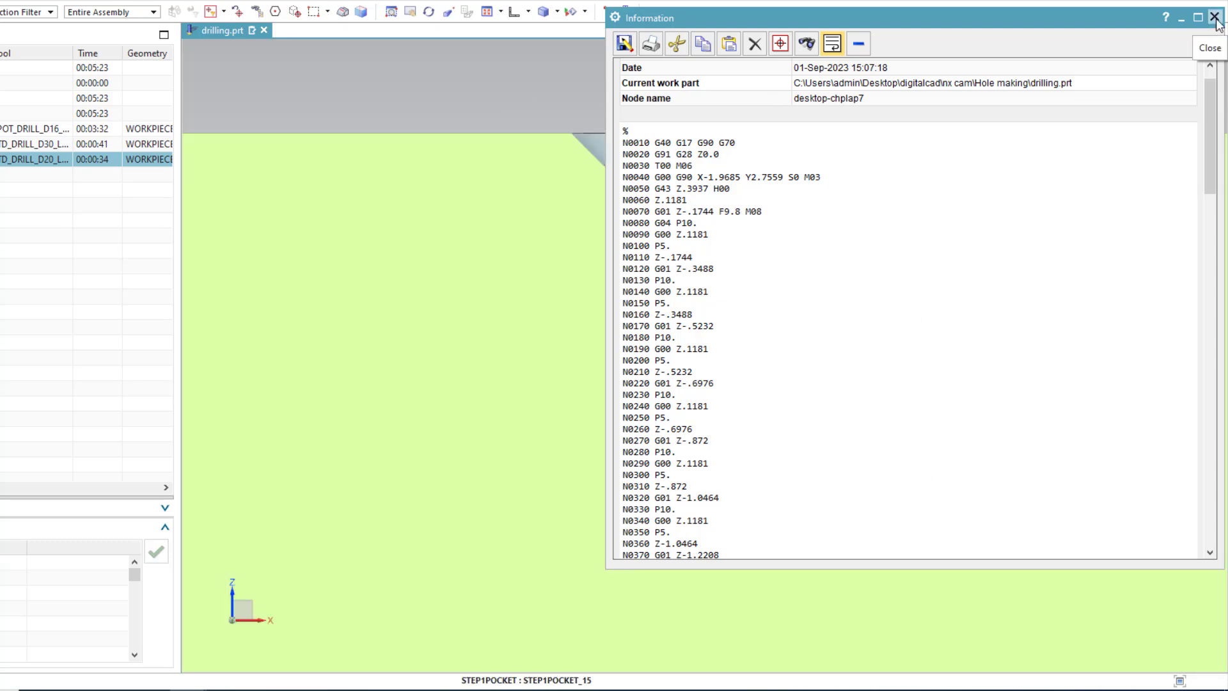
- Close the G-code listing and open the DRILLING_PECK_FR operation for editing
click(1215, 18)
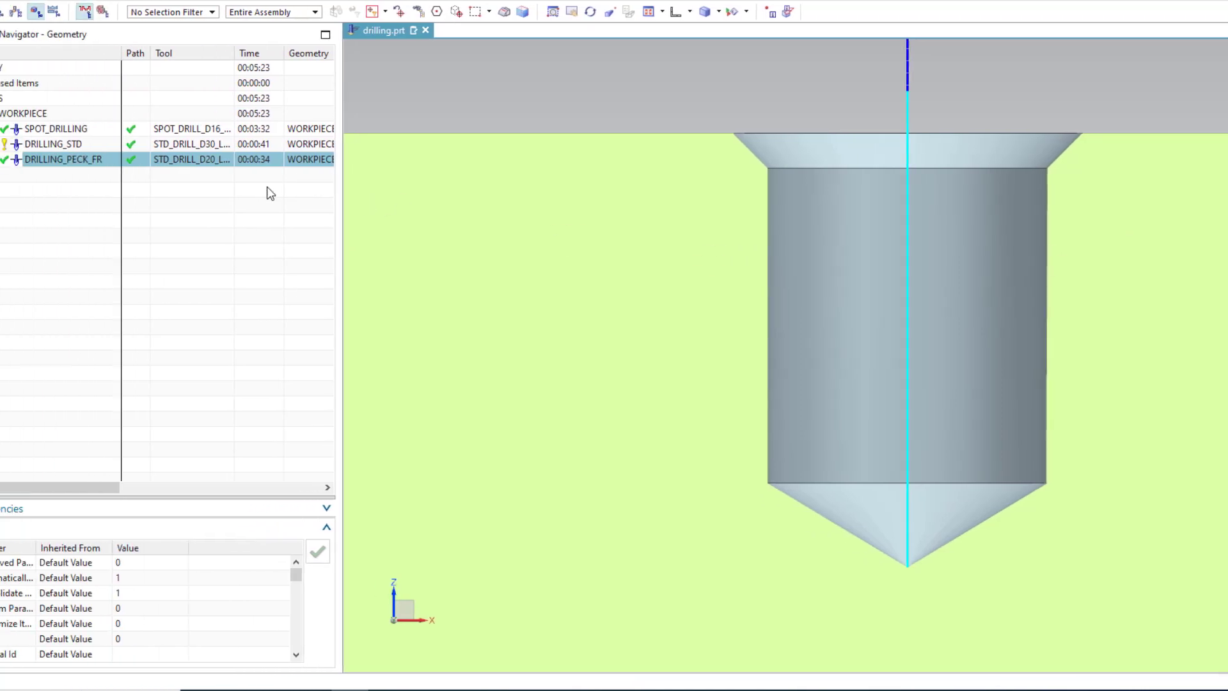
click(134, 159)
double_click(134, 159)
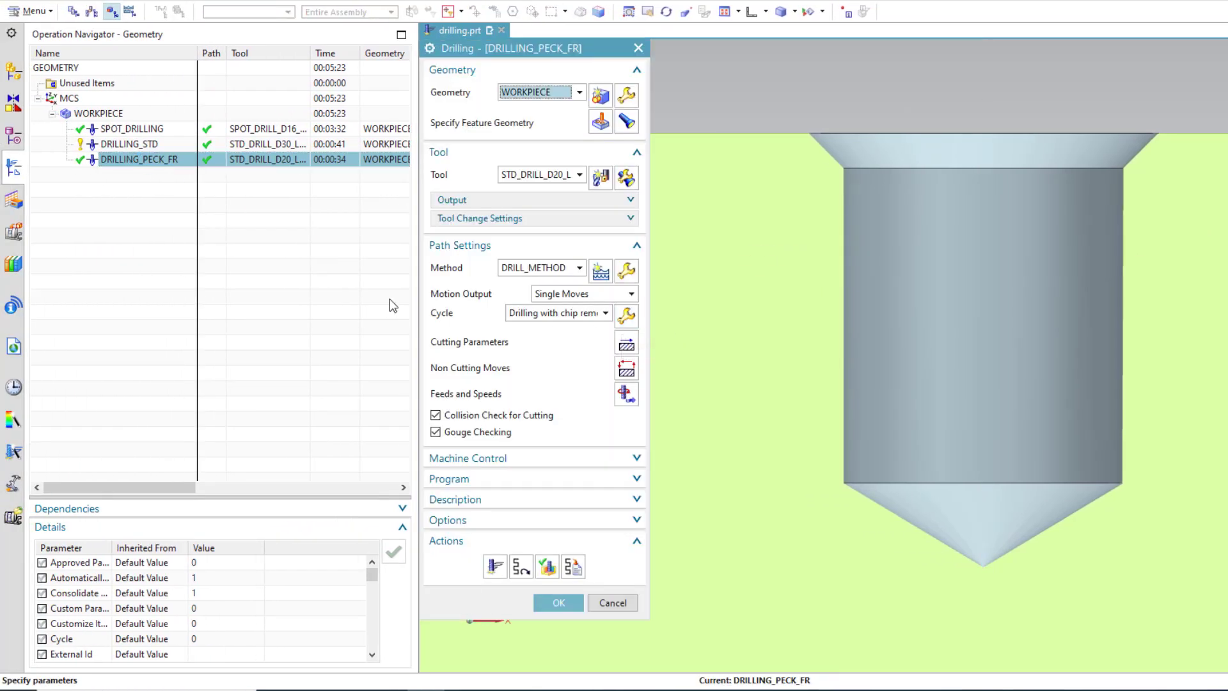
click(627, 341)
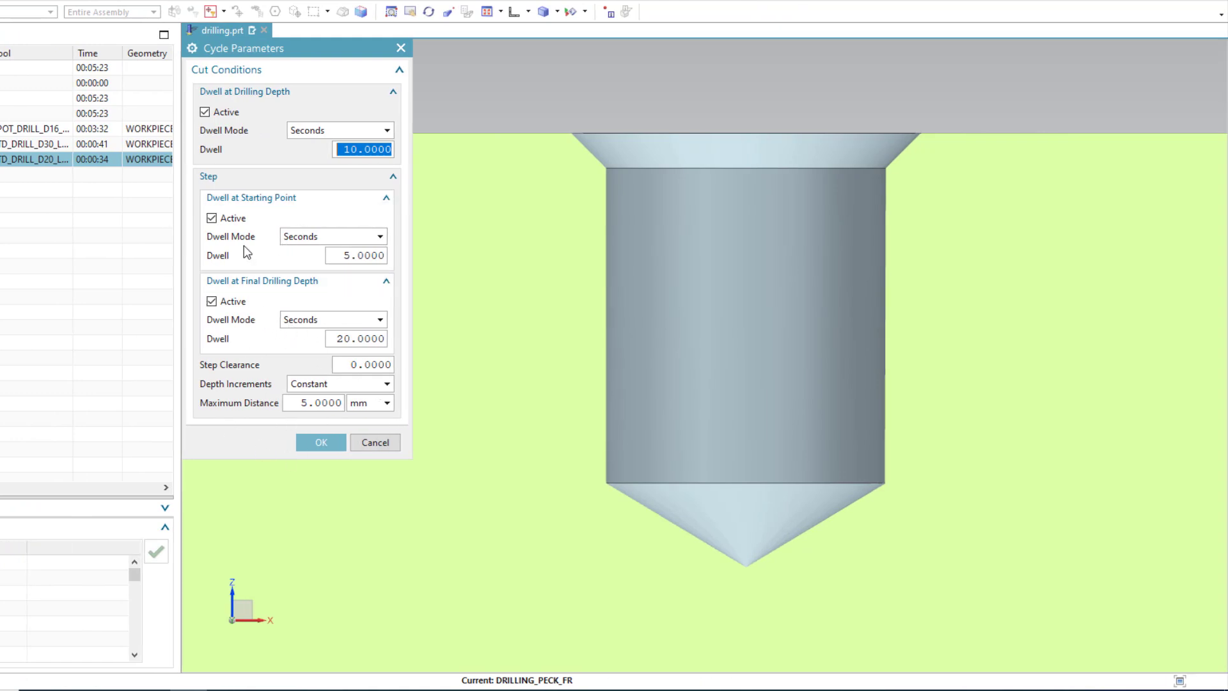
click(293, 238)
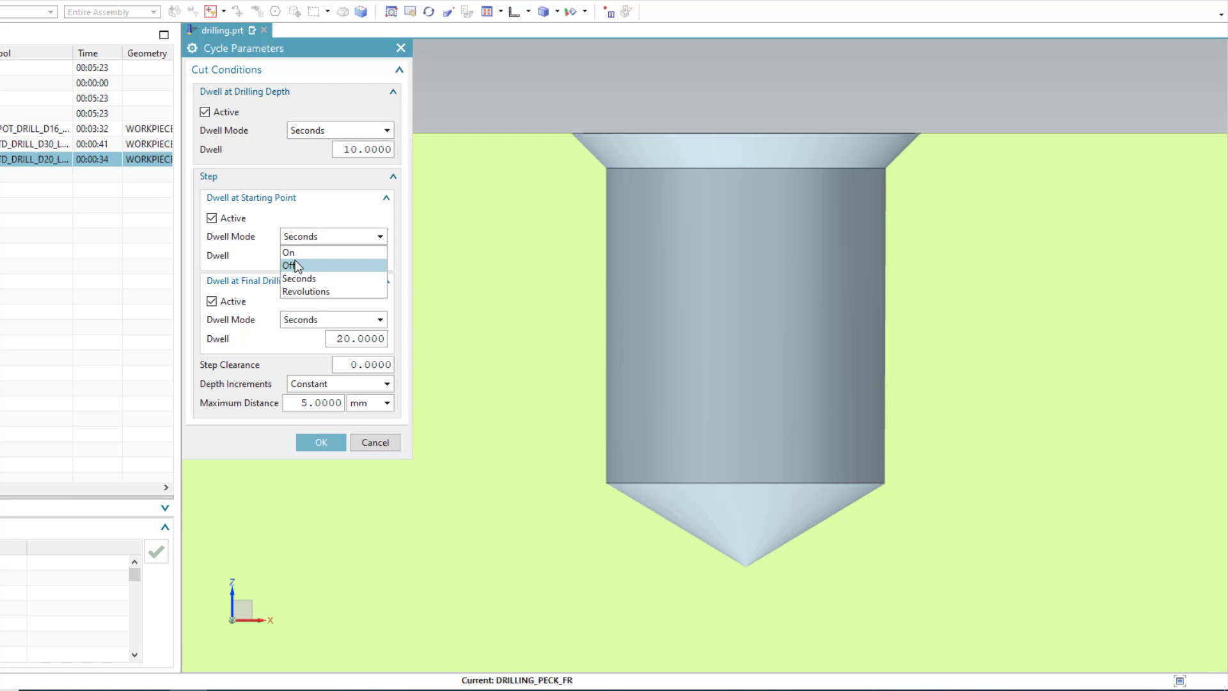
click(295, 265)
click(306, 301)
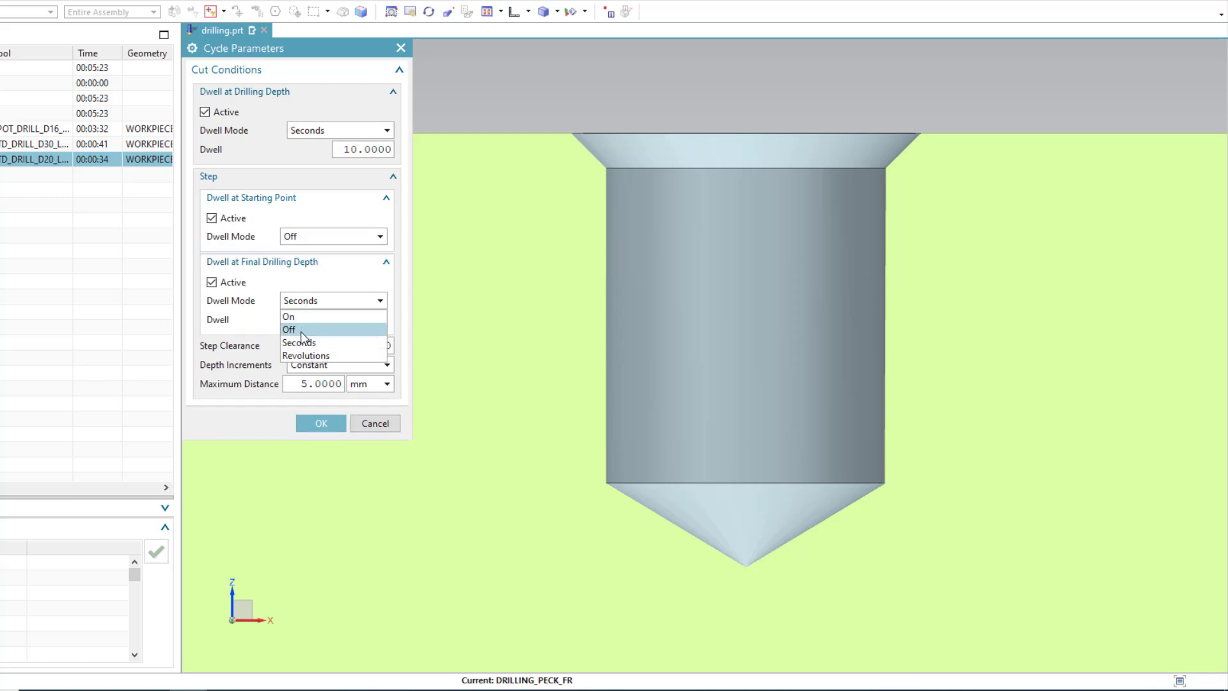
click(310, 329)
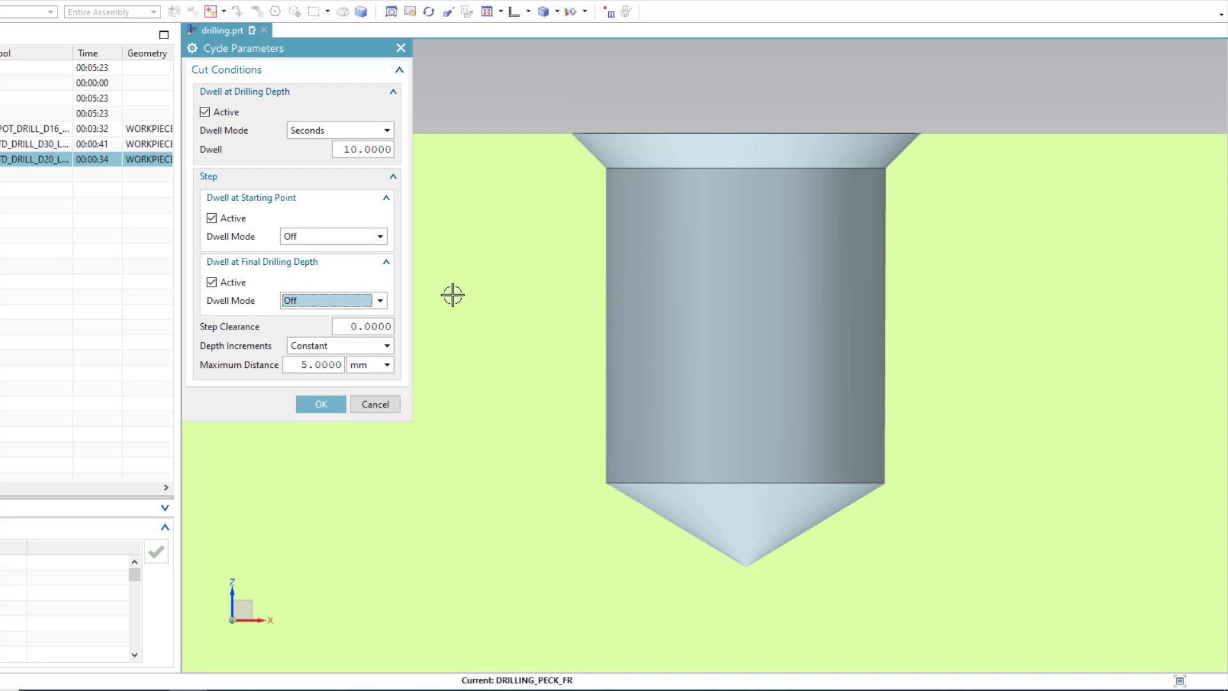
click(364, 405)
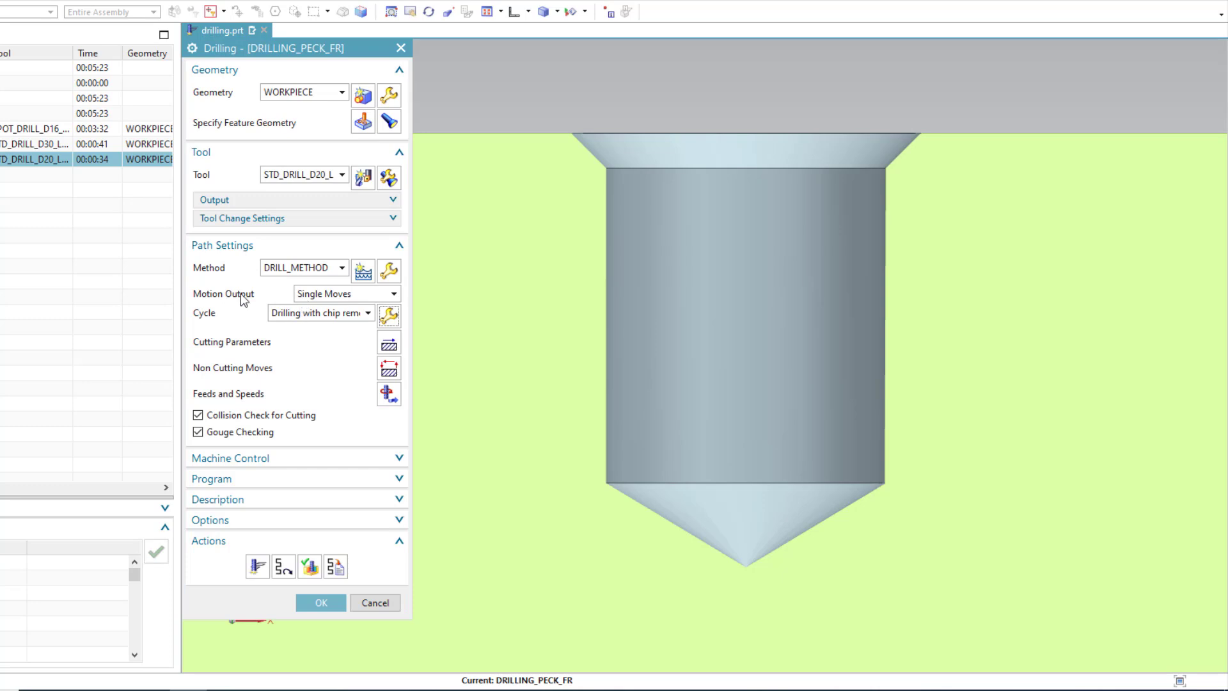
- Try Machine Cycle as the motion output and look through its available cycles, keeping Drill
click(315, 296)
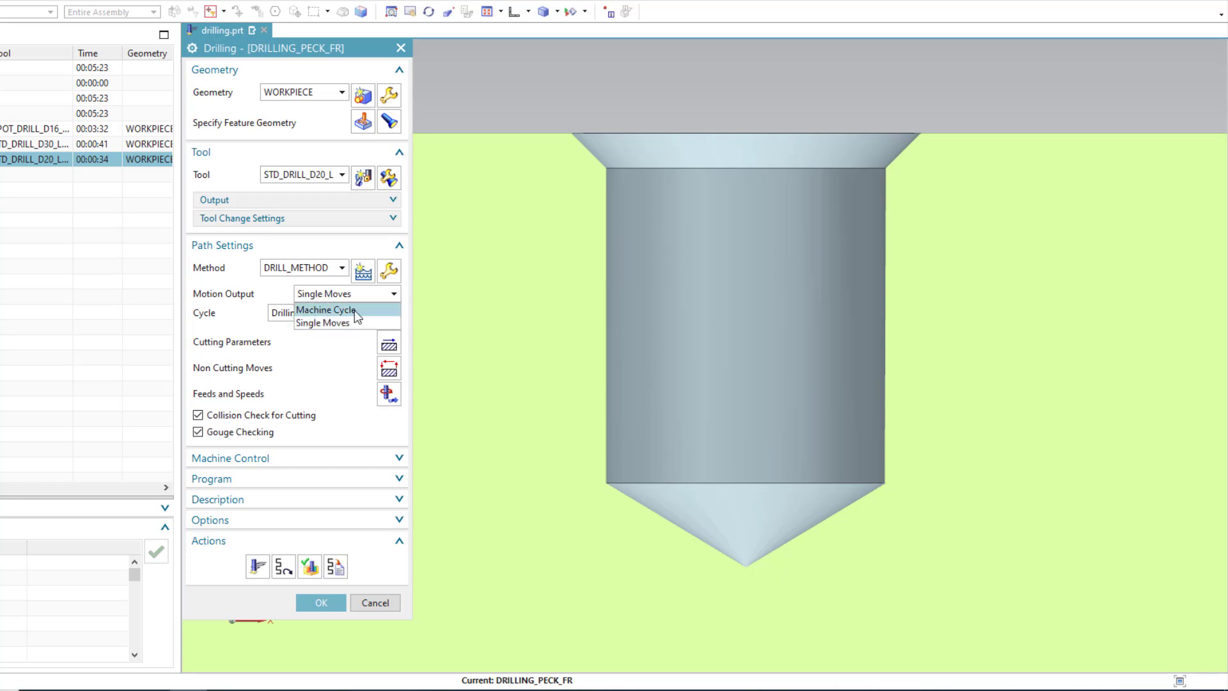
click(330, 311)
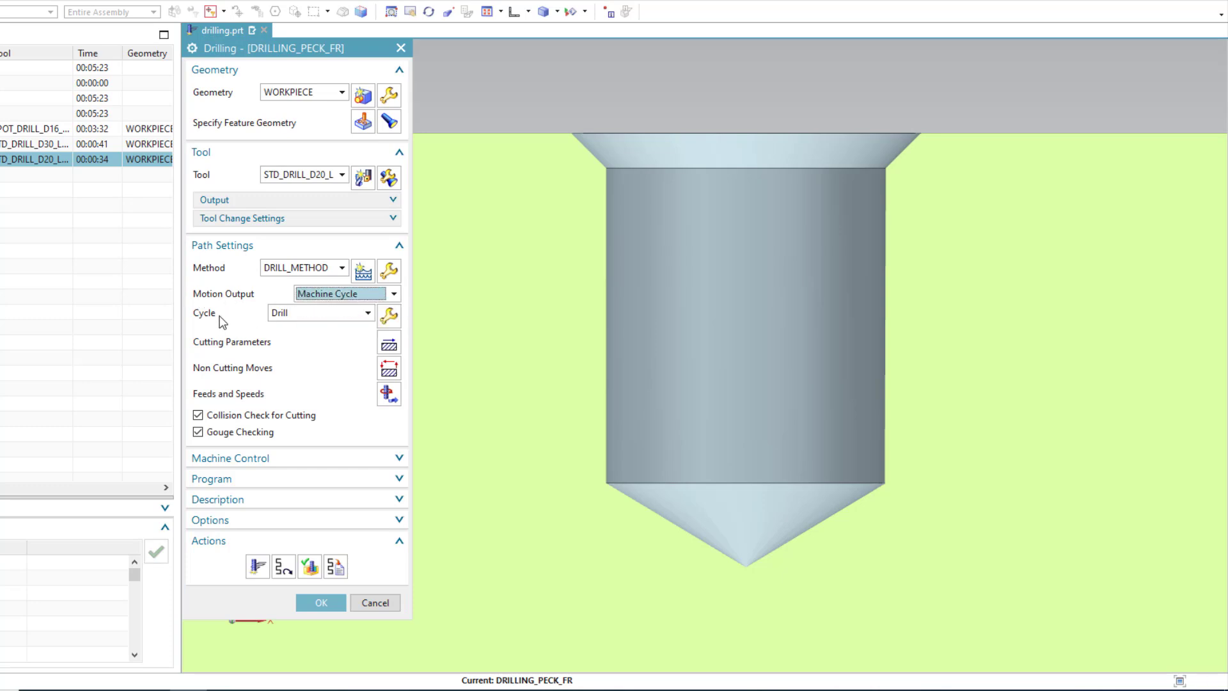
click(305, 313)
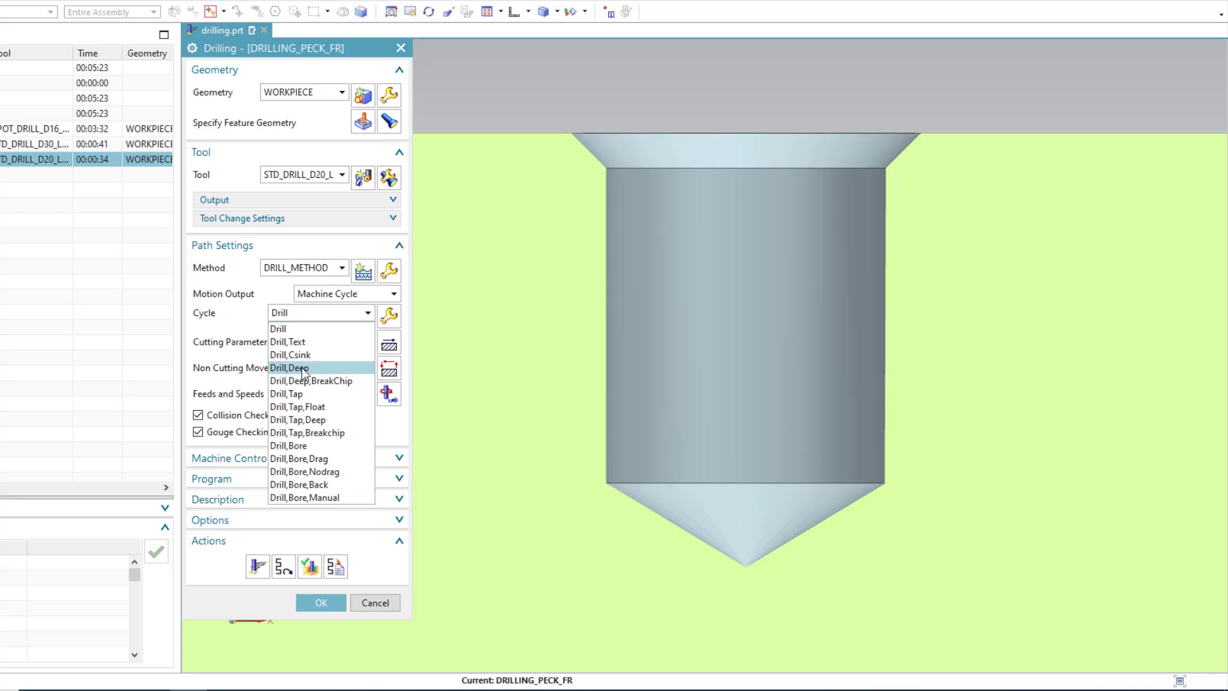
click(293, 329)
- Set the motion output to Single Moves and the cycle to Drilling with chip removal, bringing up its cycle parameters
click(323, 294)
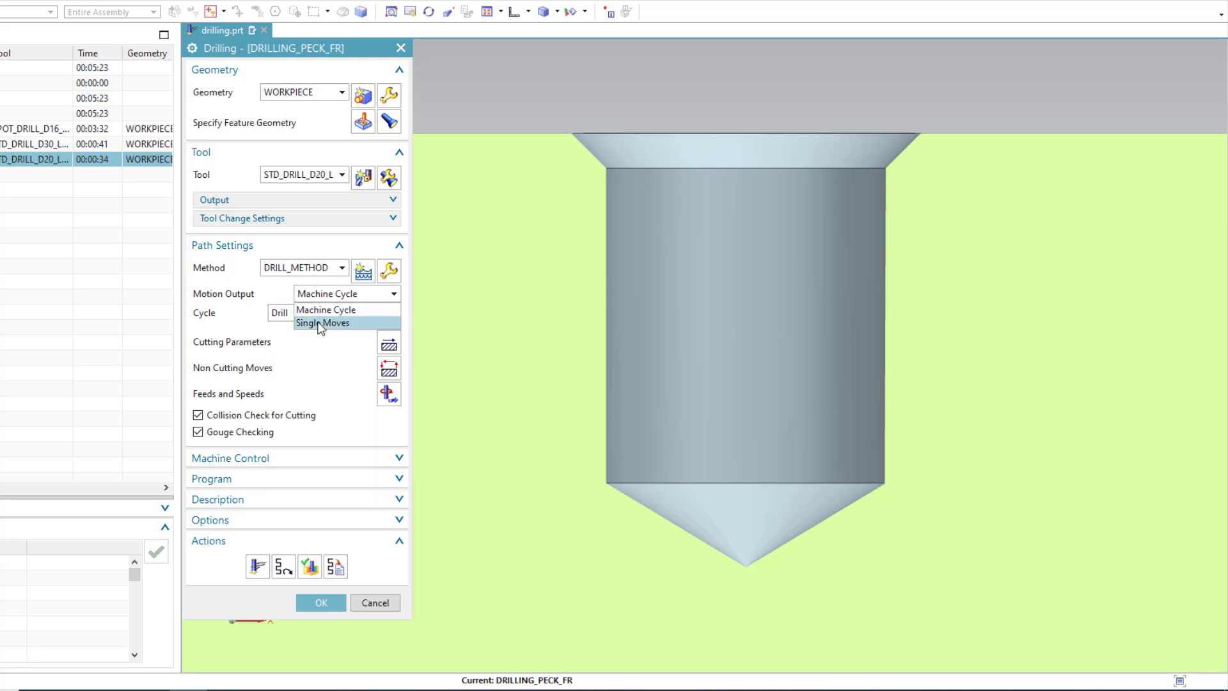
click(321, 325)
click(310, 316)
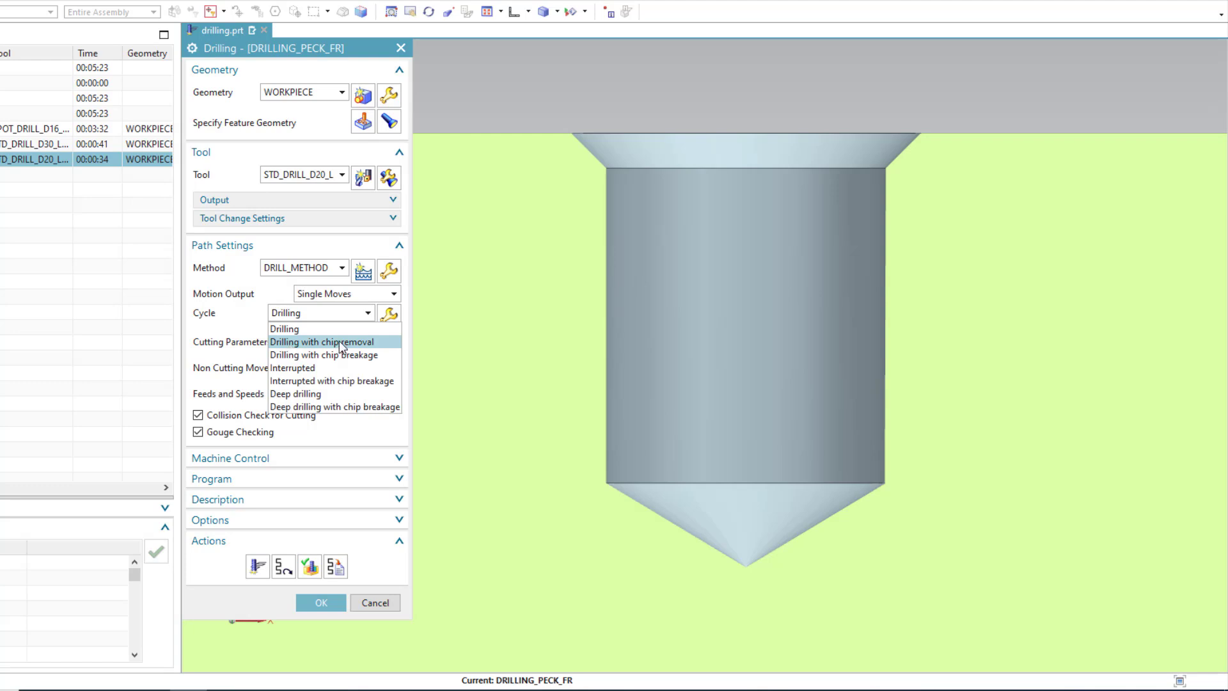
click(341, 343)
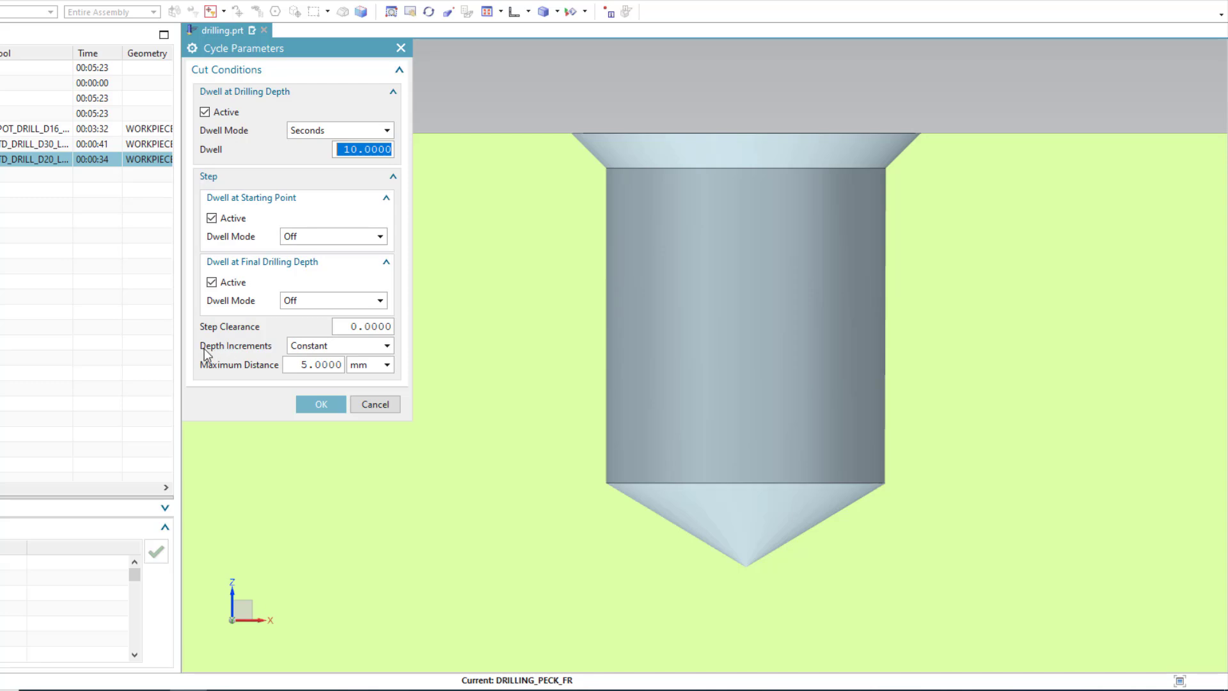
- Set the depth increments to Multiple and define the first set as 2 passes of 1 mm
click(311, 348)
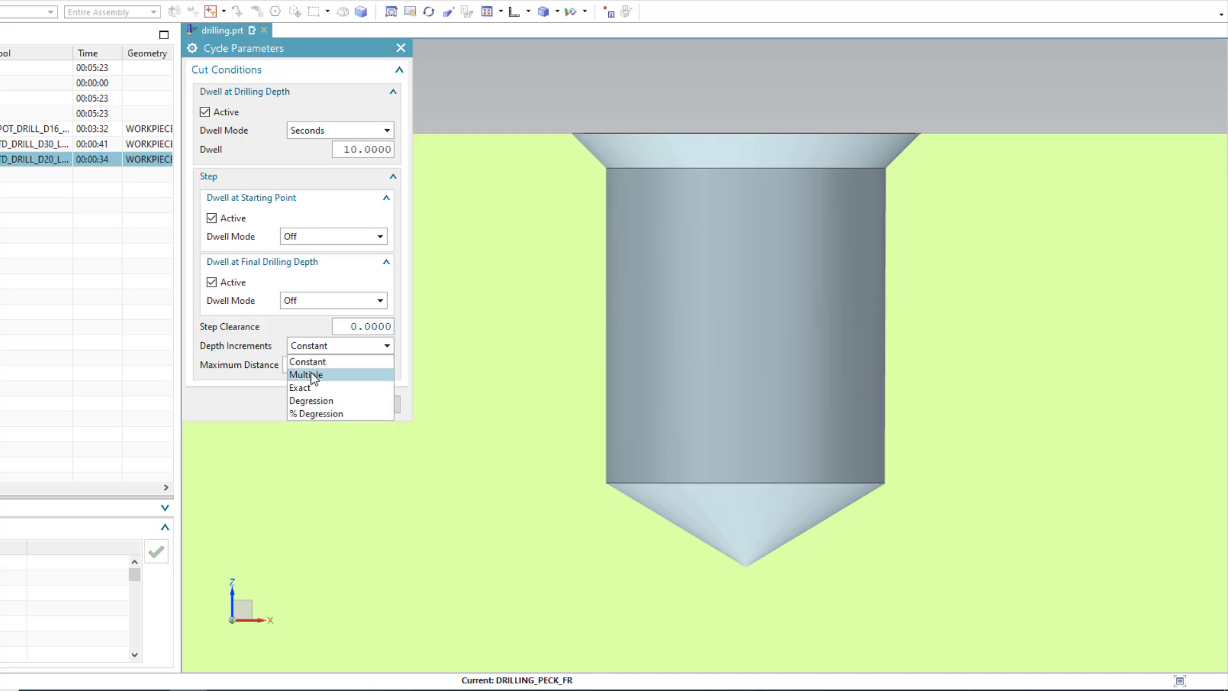
click(313, 376)
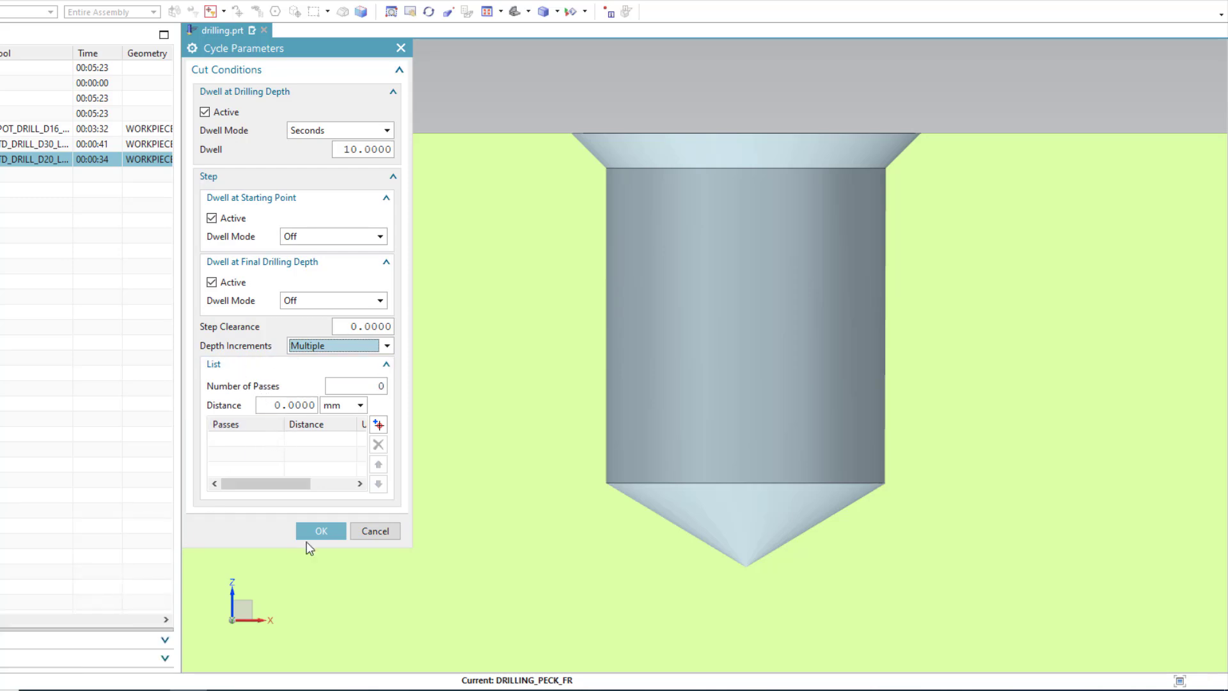
click(301, 405)
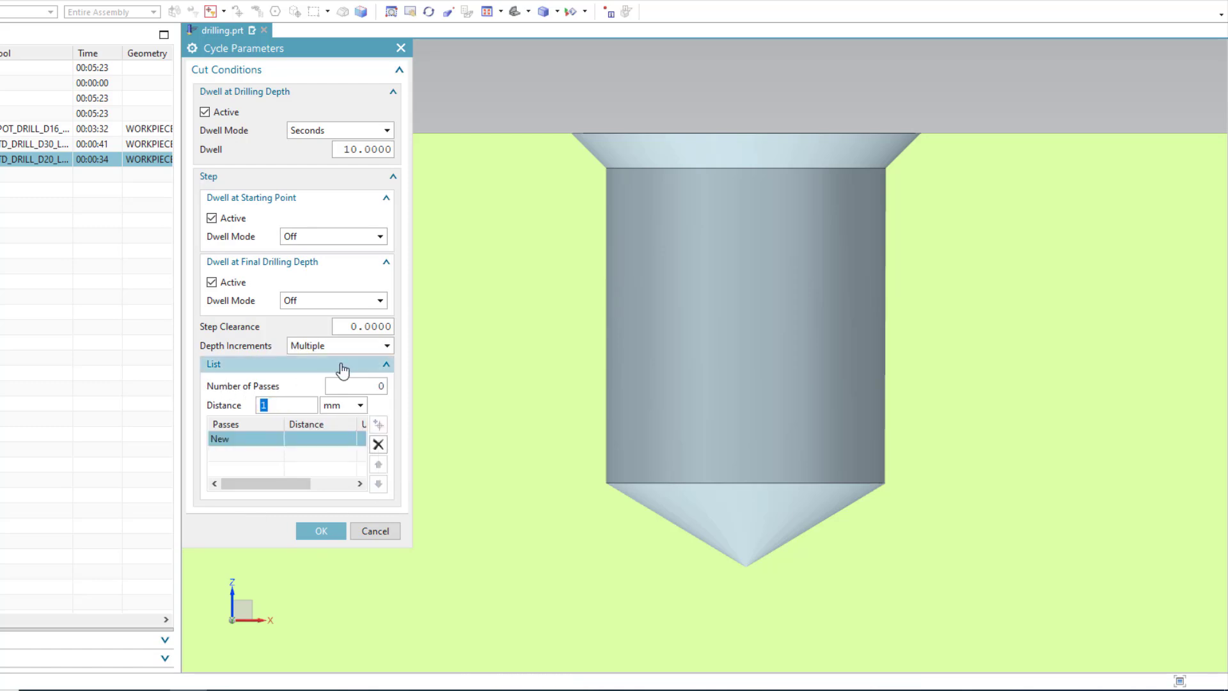
click(364, 384)
text(2)
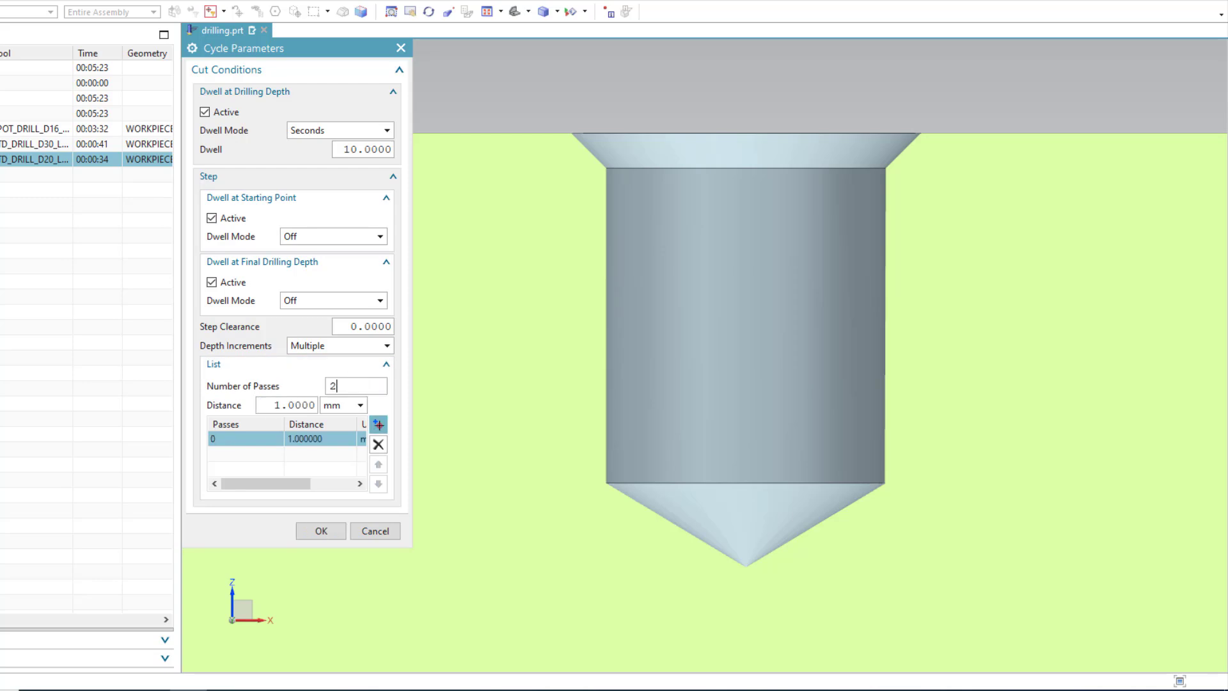
- Add a second depth increment set with 3 passes of 5 mm
click(379, 426)
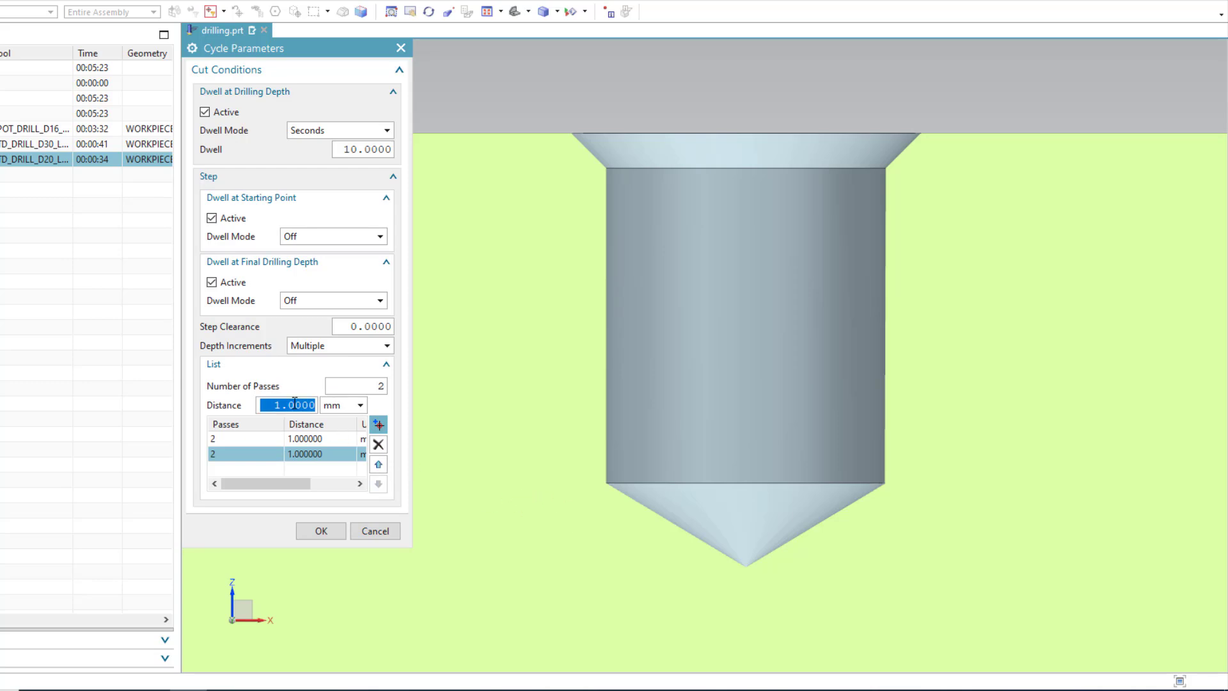
text(5)
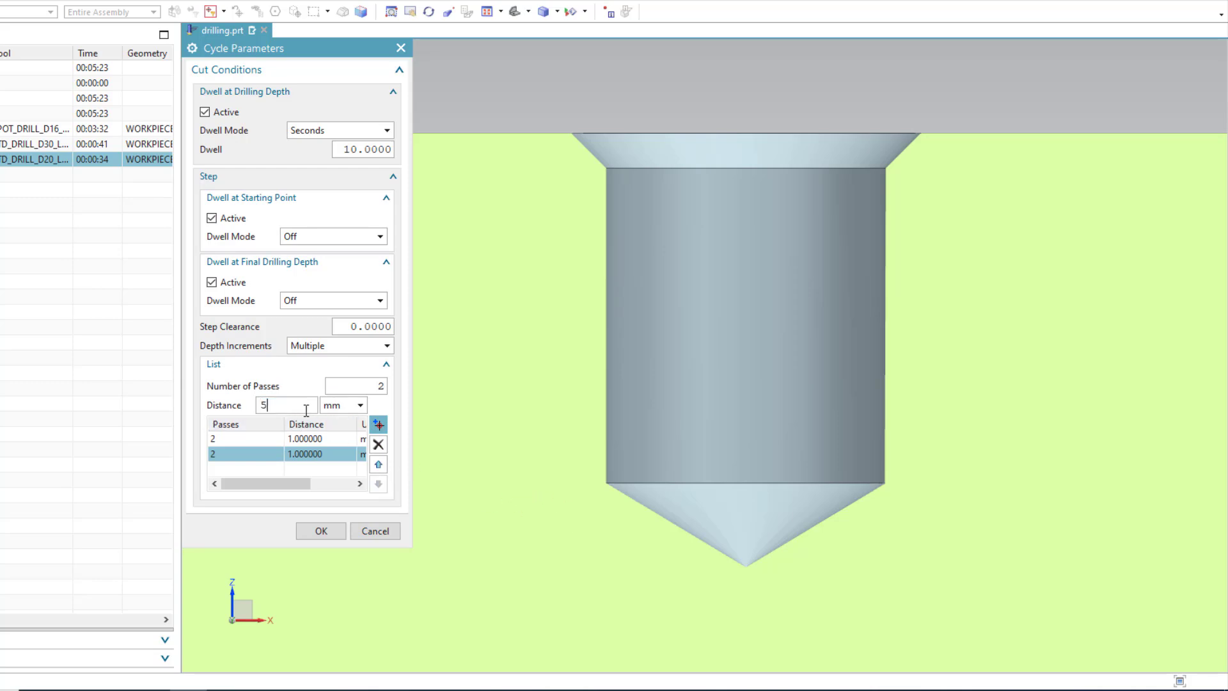
click(372, 387)
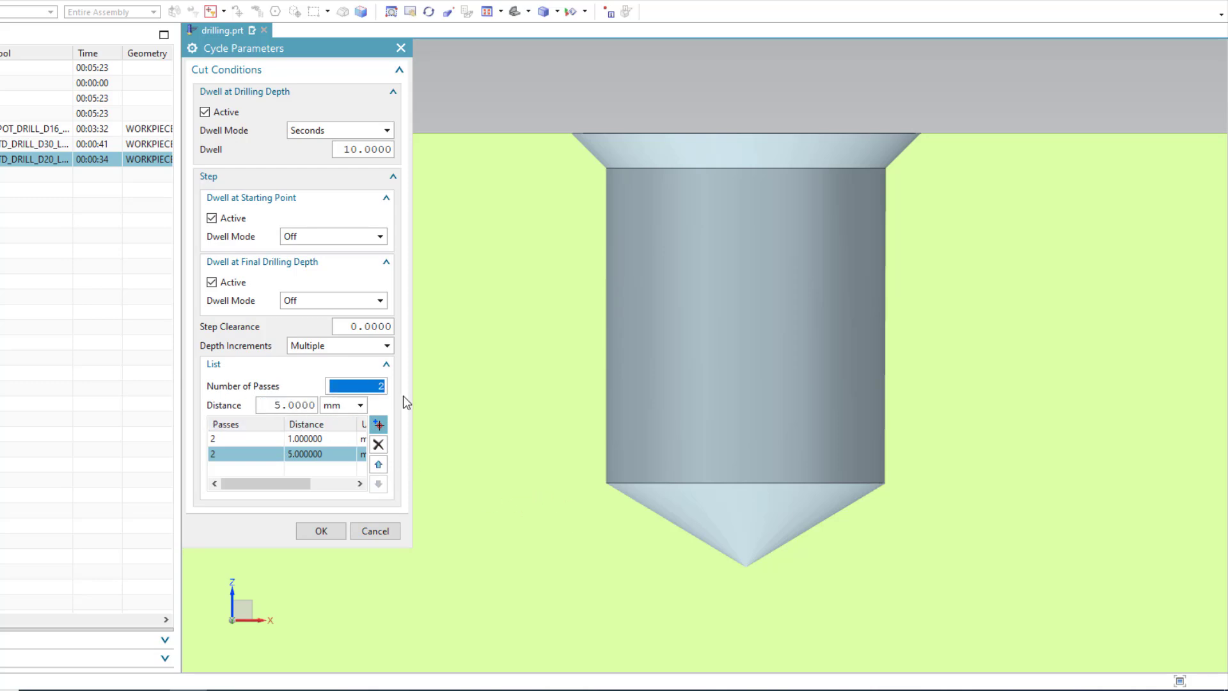
text(3)
key(Return)
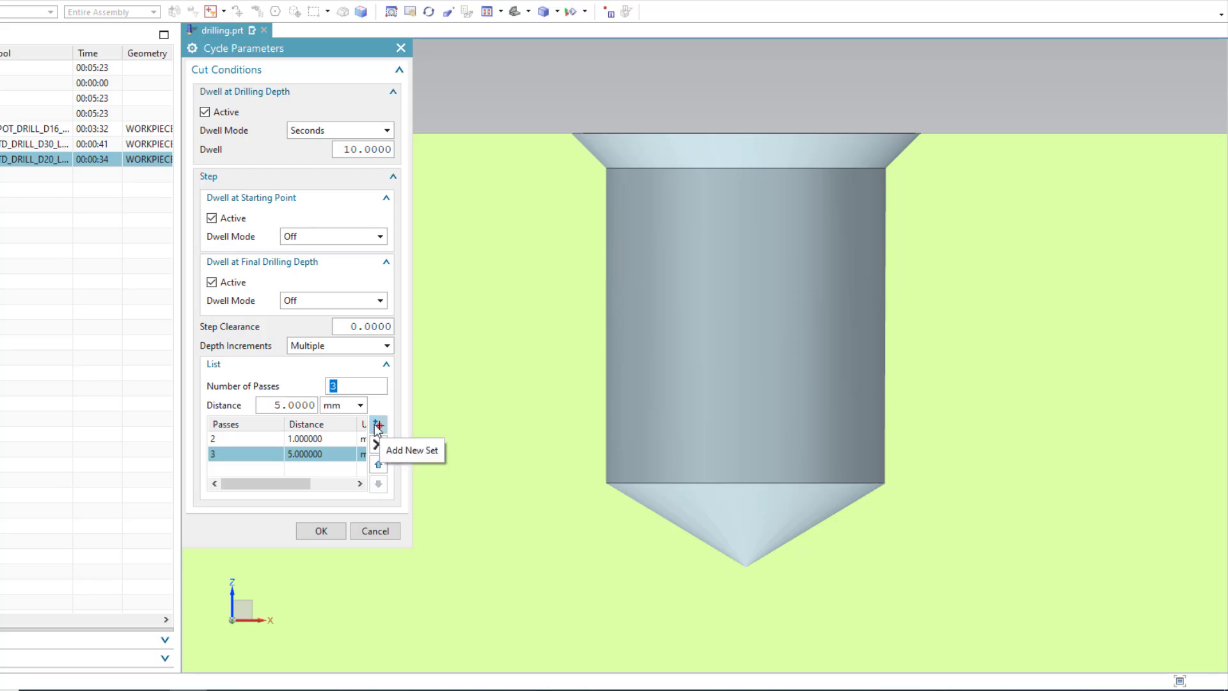
- Add a third depth increment set with 1 pass of 2 mm and accept the cycle parameters
click(378, 425)
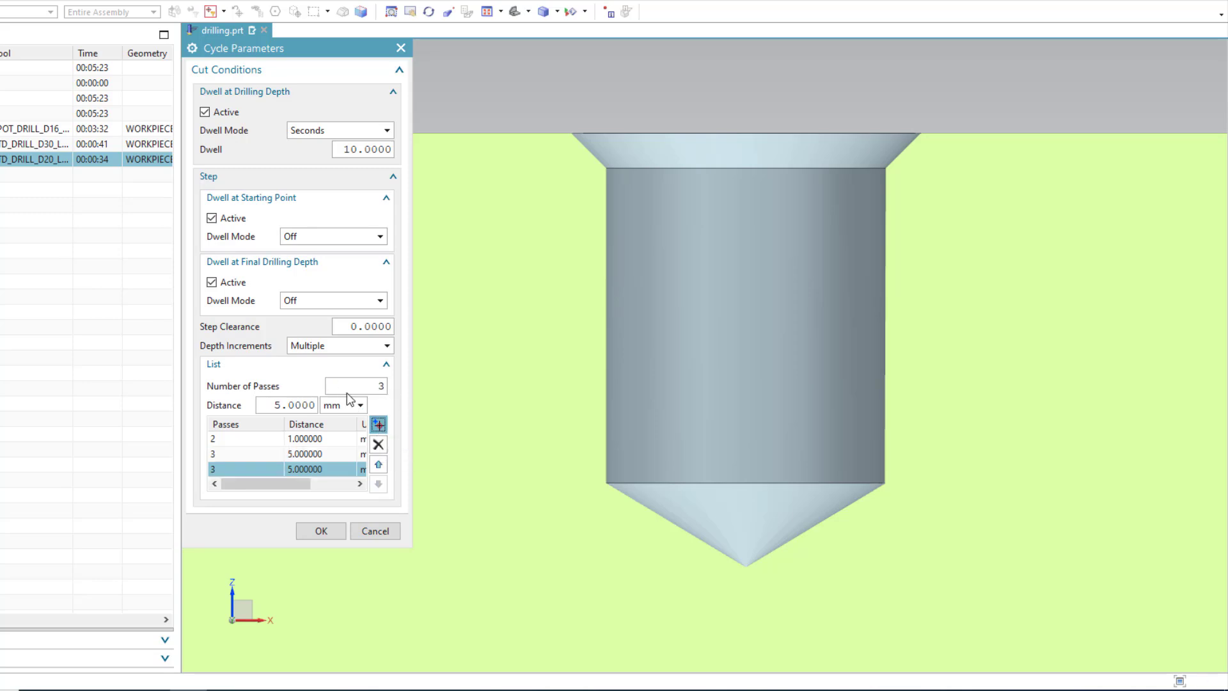
click(286, 406)
text(2)
click(355, 387)
text(1)
click(313, 531)
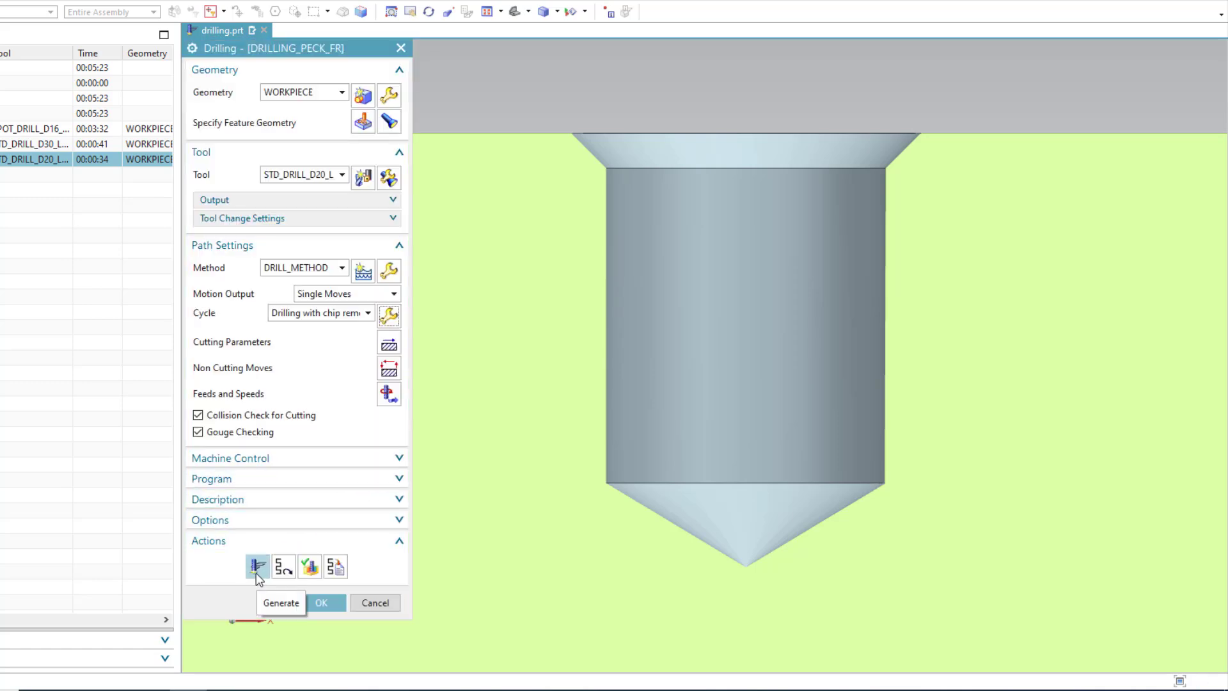
- Generate the DRILLING_PECK_FR tool path and start its verification replay, stopping with the drill above the first hole
click(256, 573)
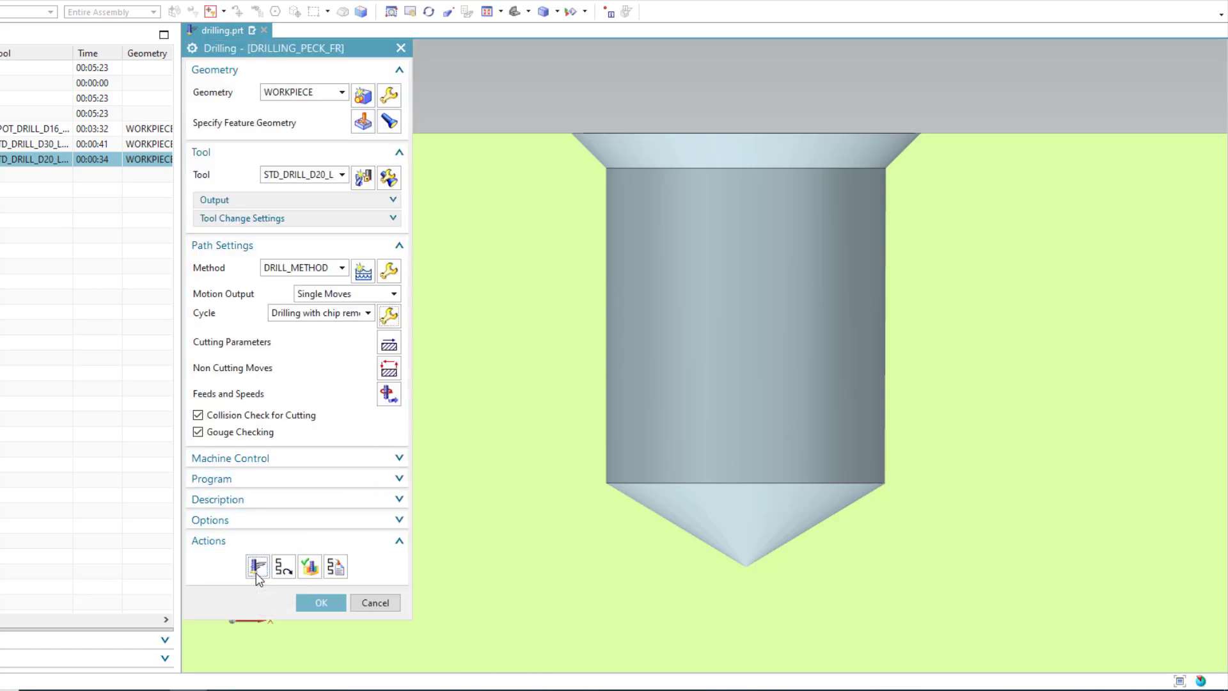
click(311, 568)
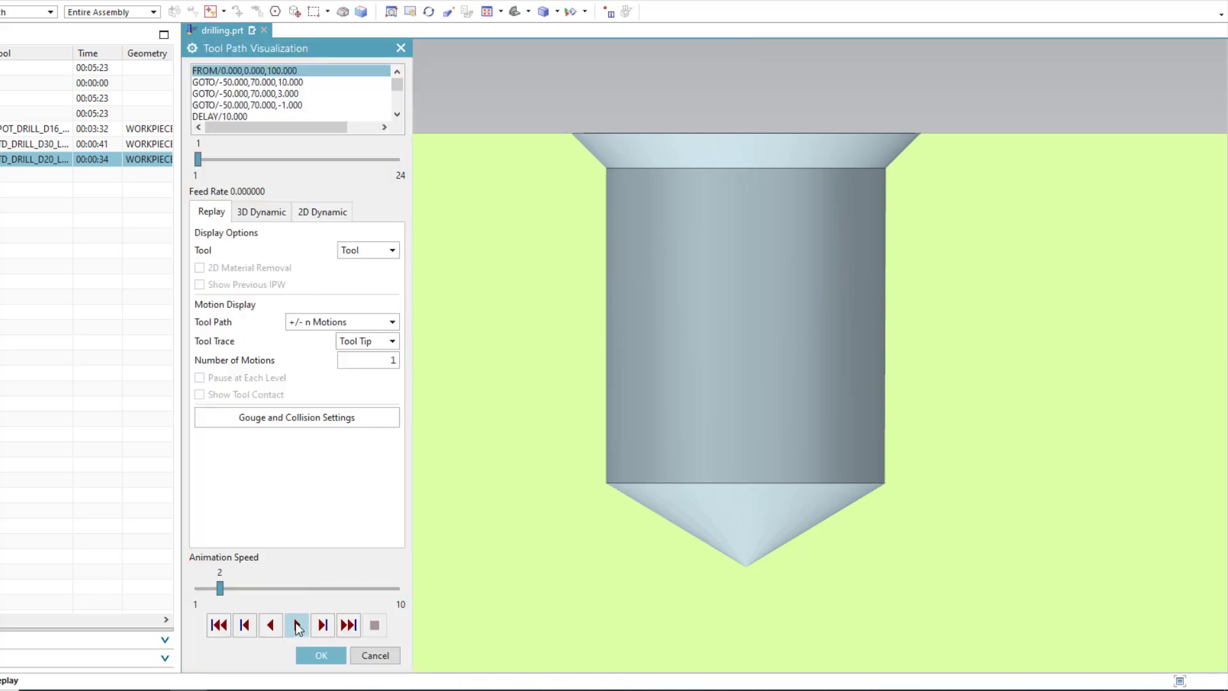
click(298, 625)
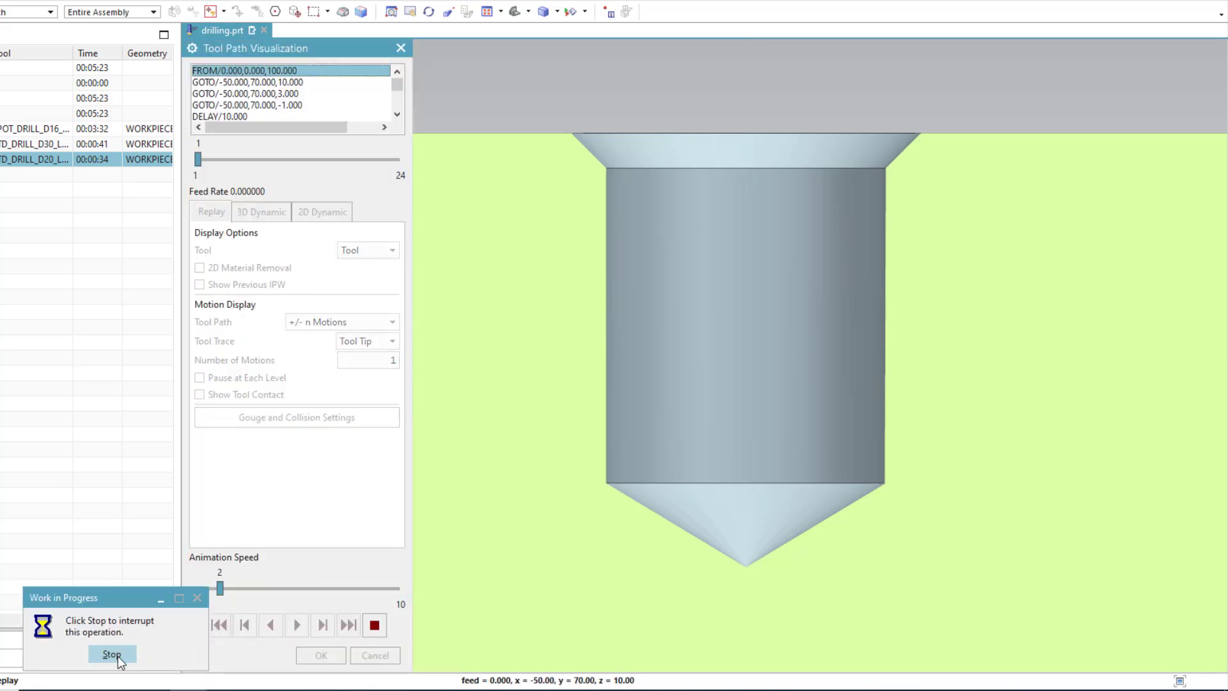
click(112, 654)
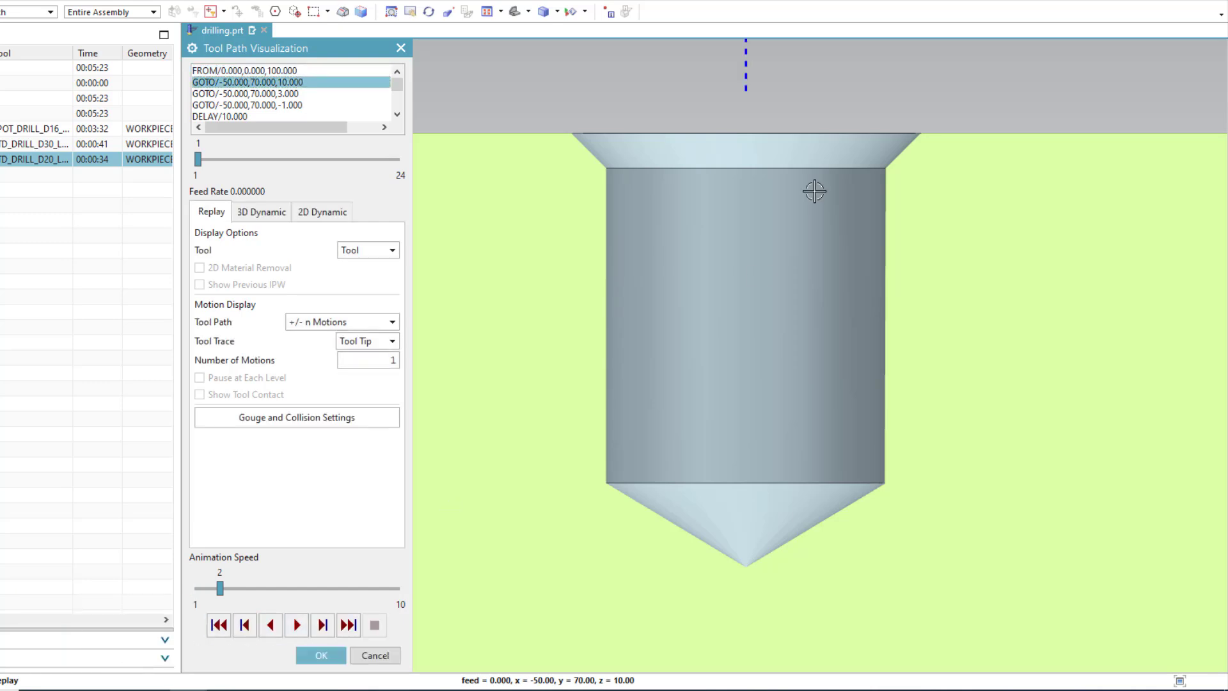
shift+middle_drag(738, 67, 714, 160)
scroll(714, 160, up, 1)
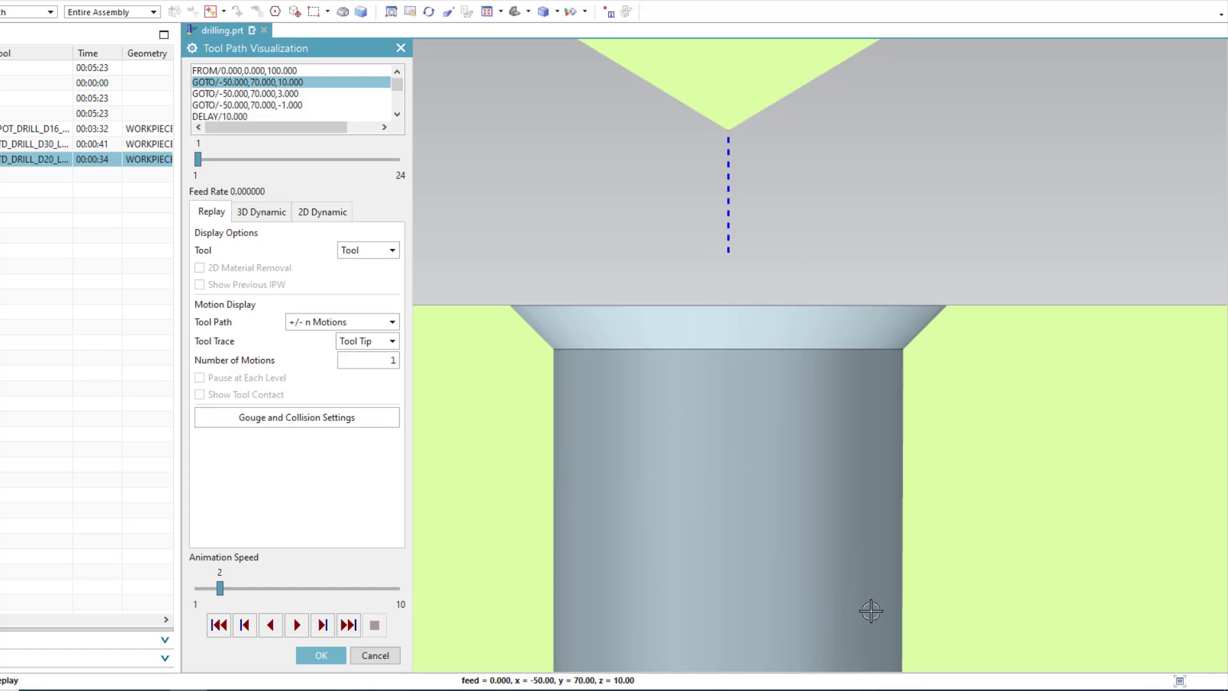
scroll(810, 192, down, 2)
scroll(792, 359, up, 1)
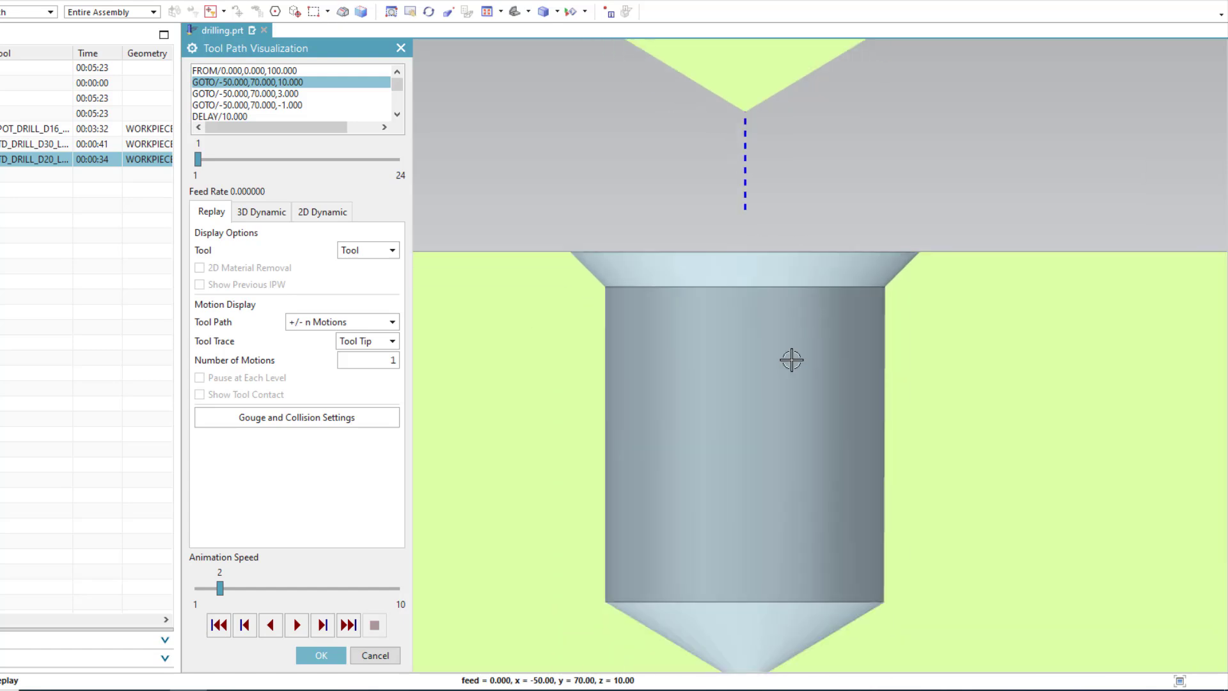
scroll(750, 236, up, 1)
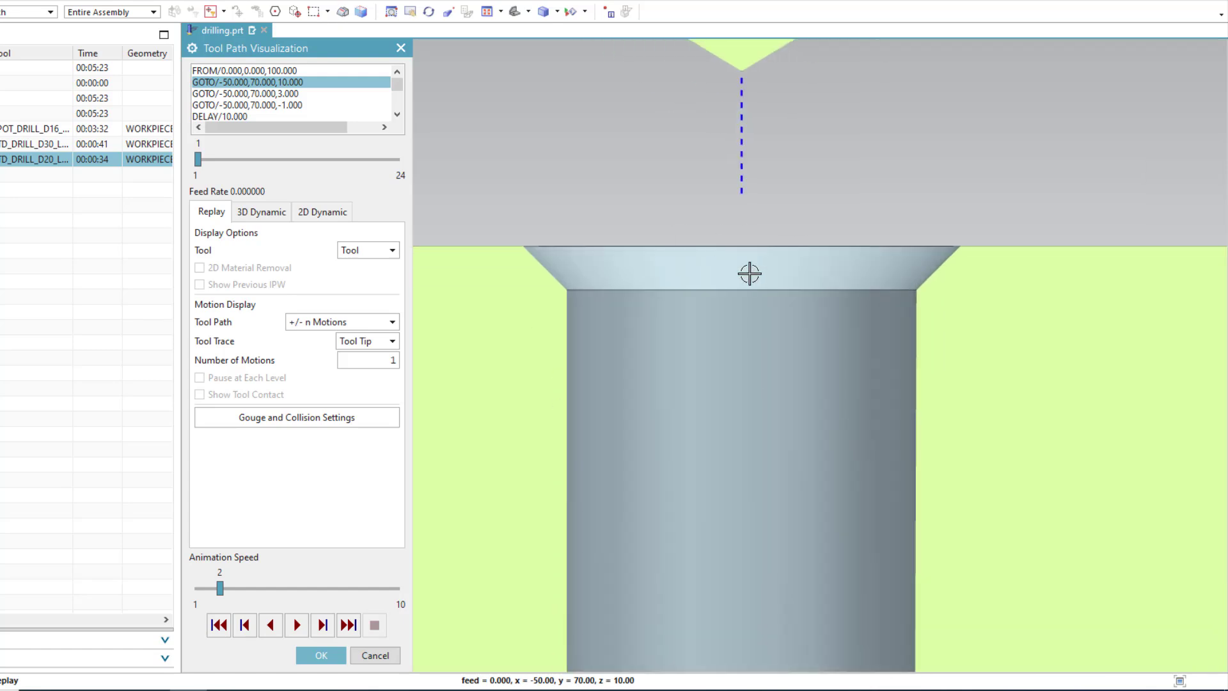
- Replay the pecking motion through the full depth of the first hole, stop it, and accept the verification and the operation
click(298, 627)
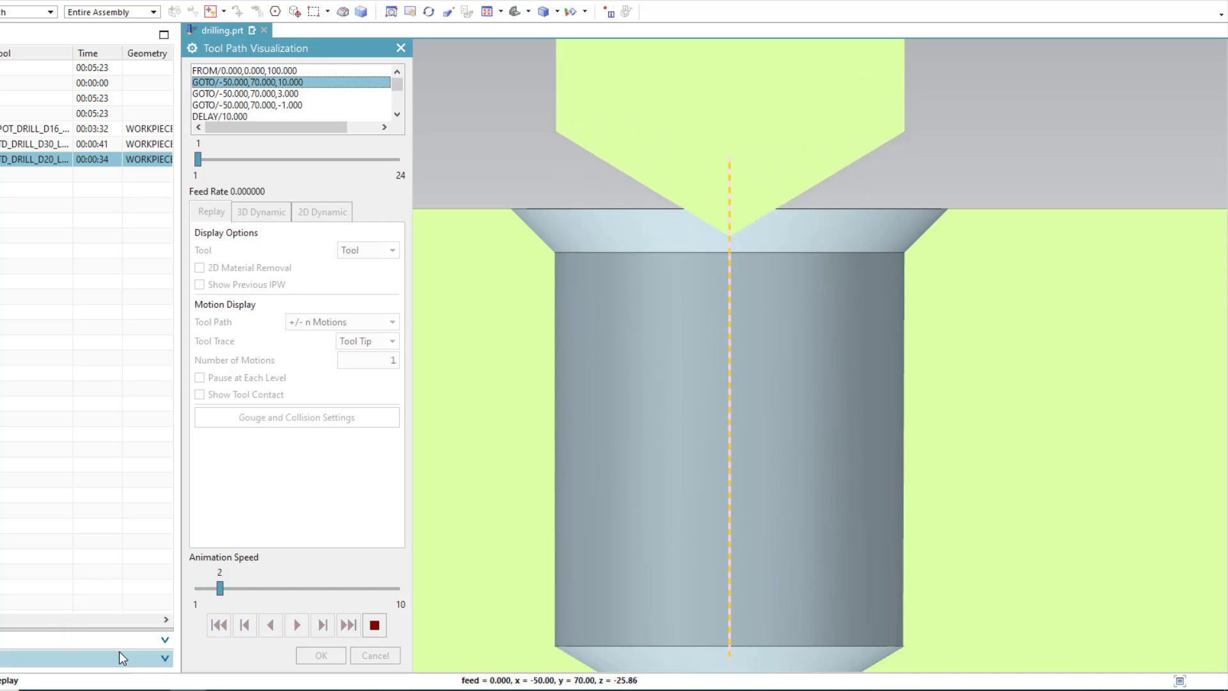
click(122, 658)
scroll(734, 533, down, 2)
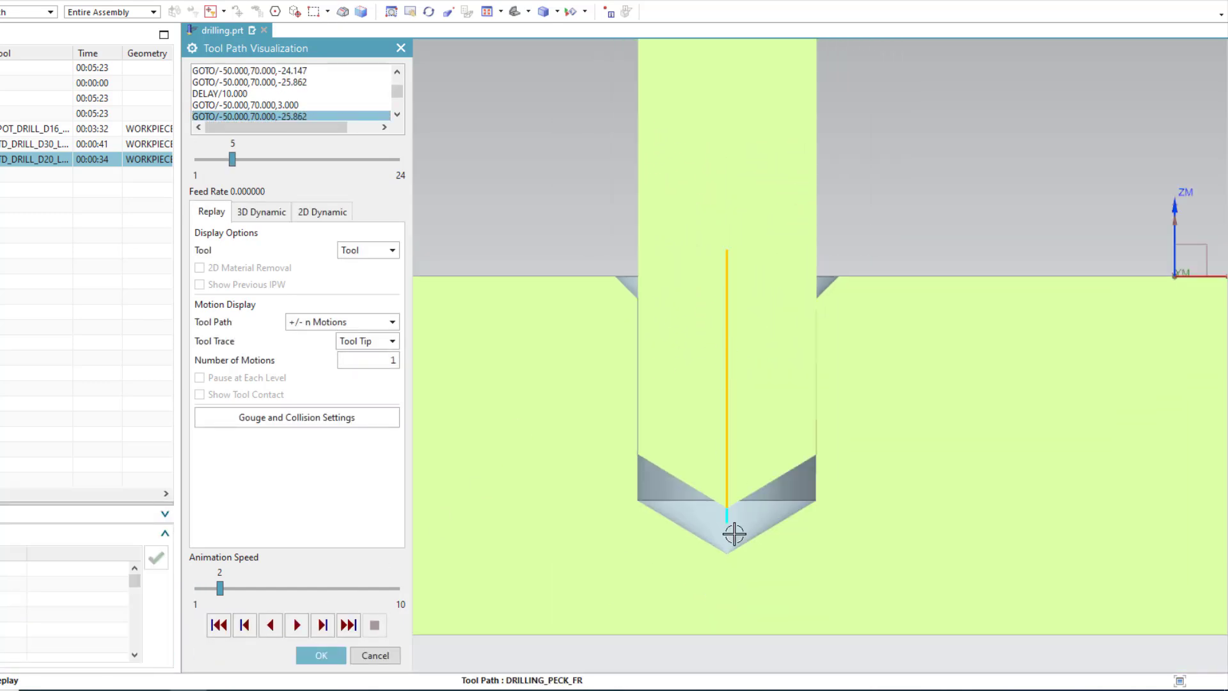
scroll(734, 533, up, 2)
click(297, 625)
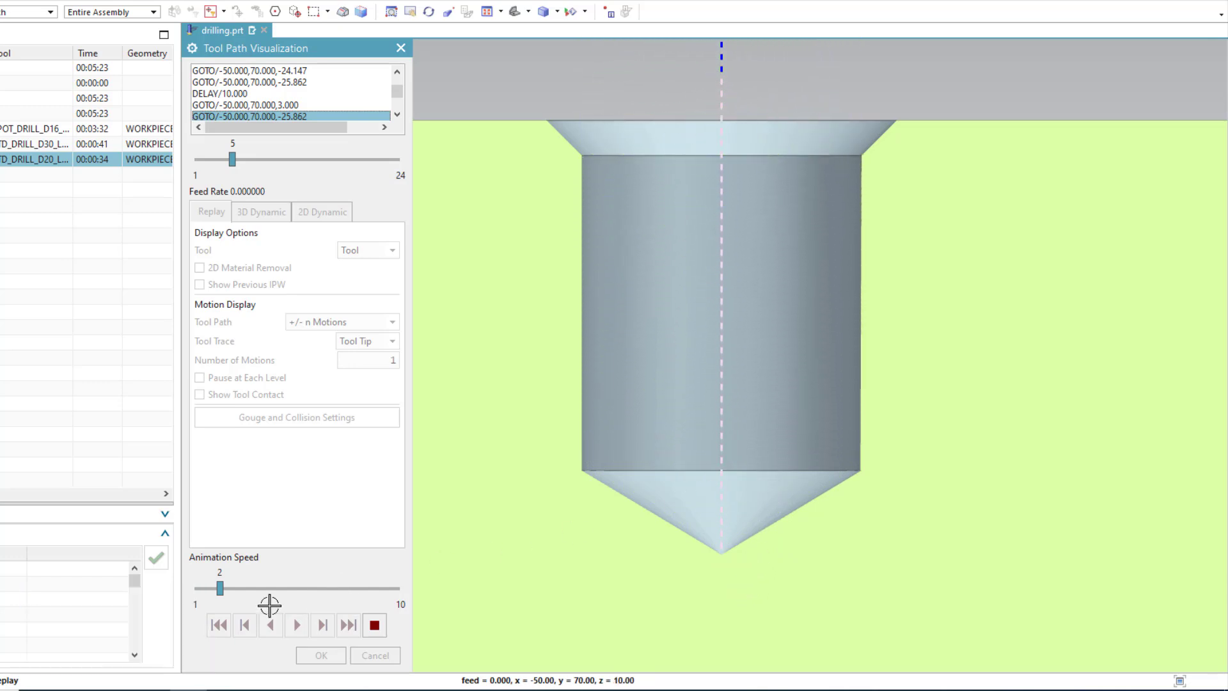
click(349, 626)
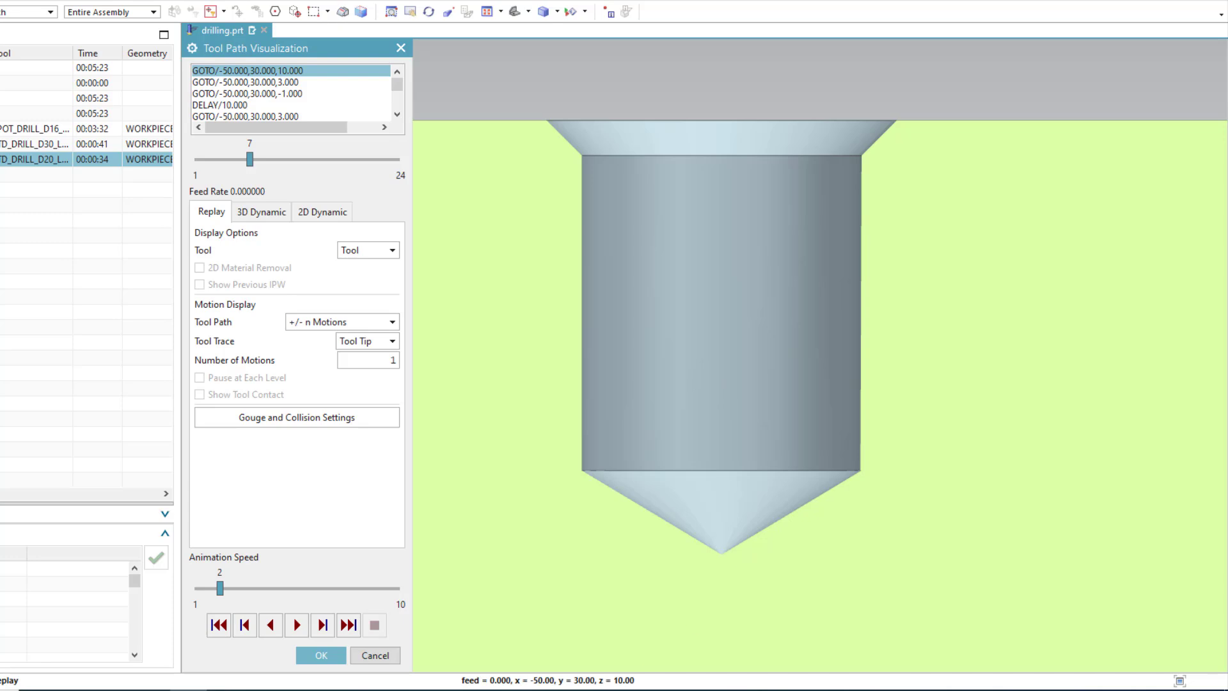
click(320, 652)
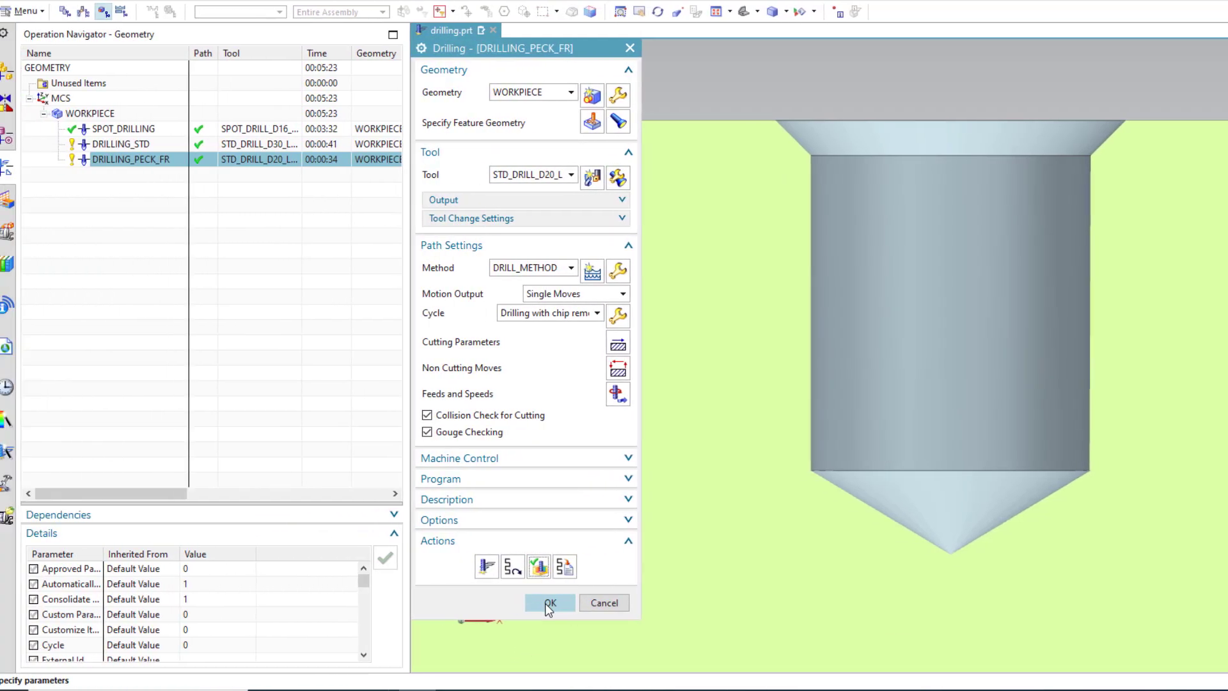
click(548, 604)
- Postprocess DRILLING_PECK_FR with the MILL_3_AXIS postprocessor and examine the peck depths and dwells in the listed G-code
right_click(144, 159)
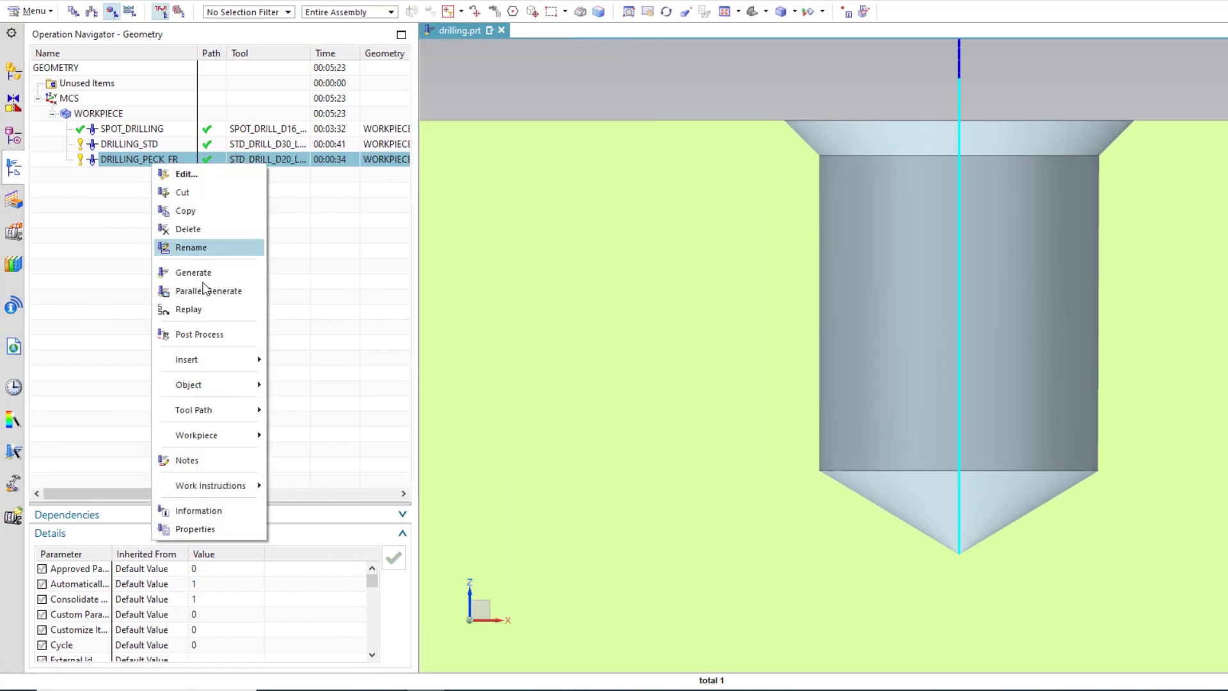
click(202, 335)
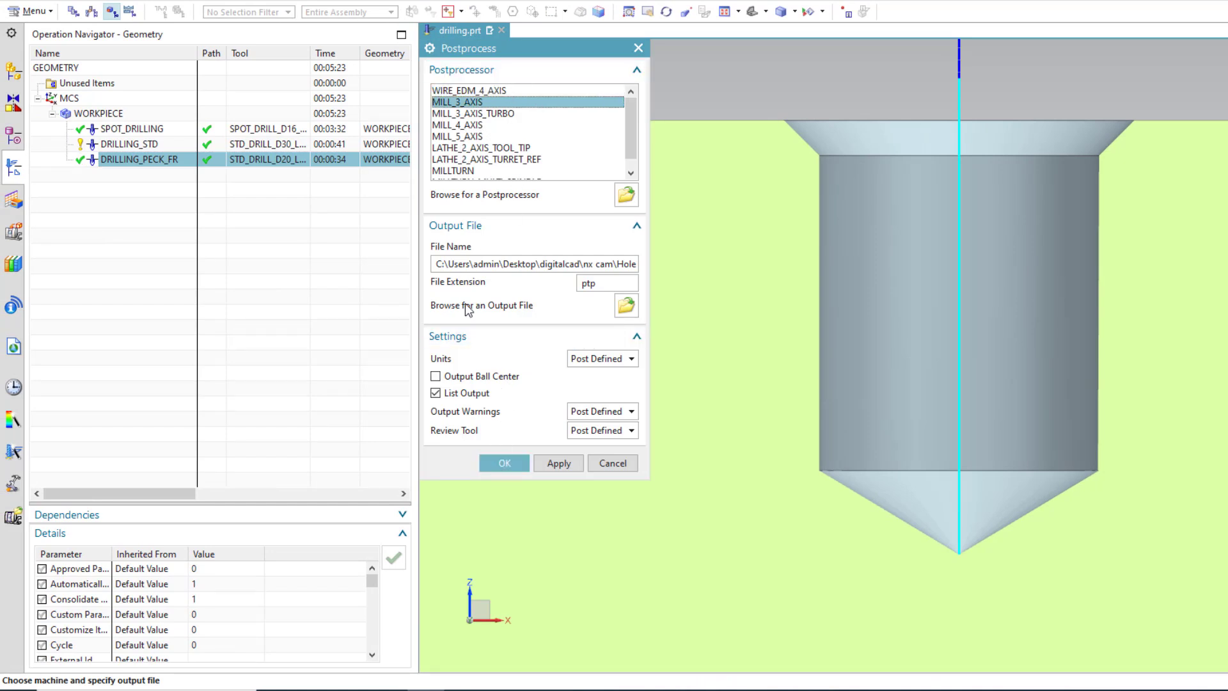
click(505, 462)
click(659, 343)
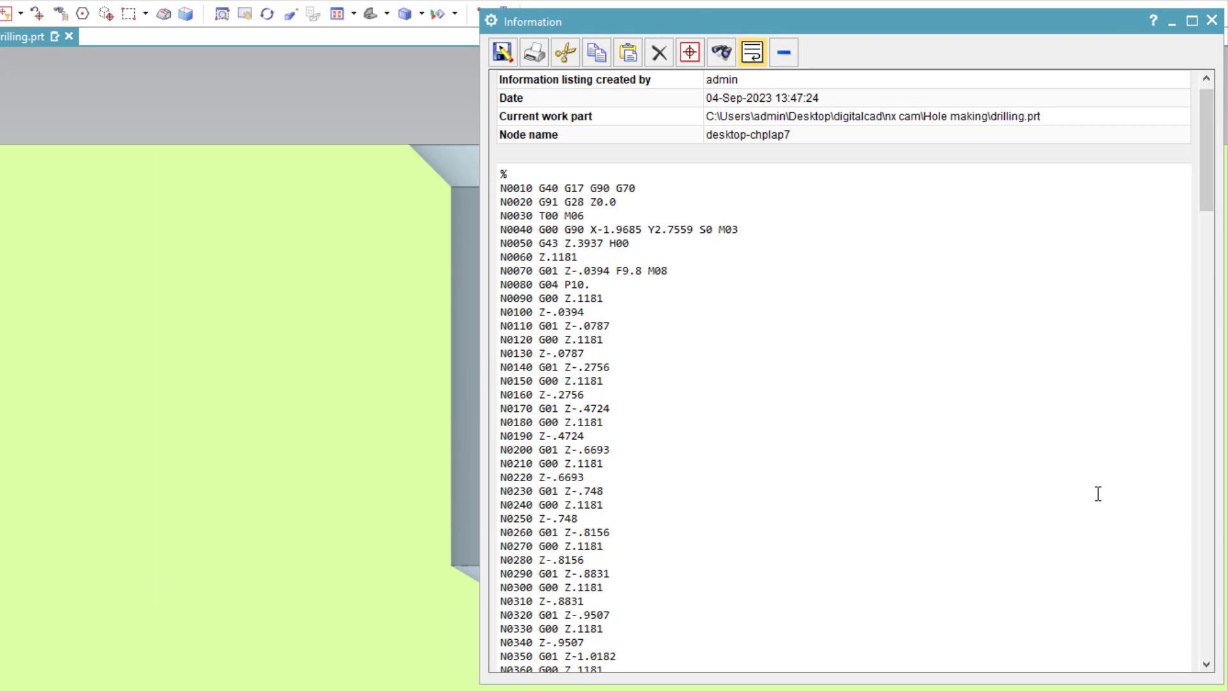
drag(1211, 137, 1175, 395)
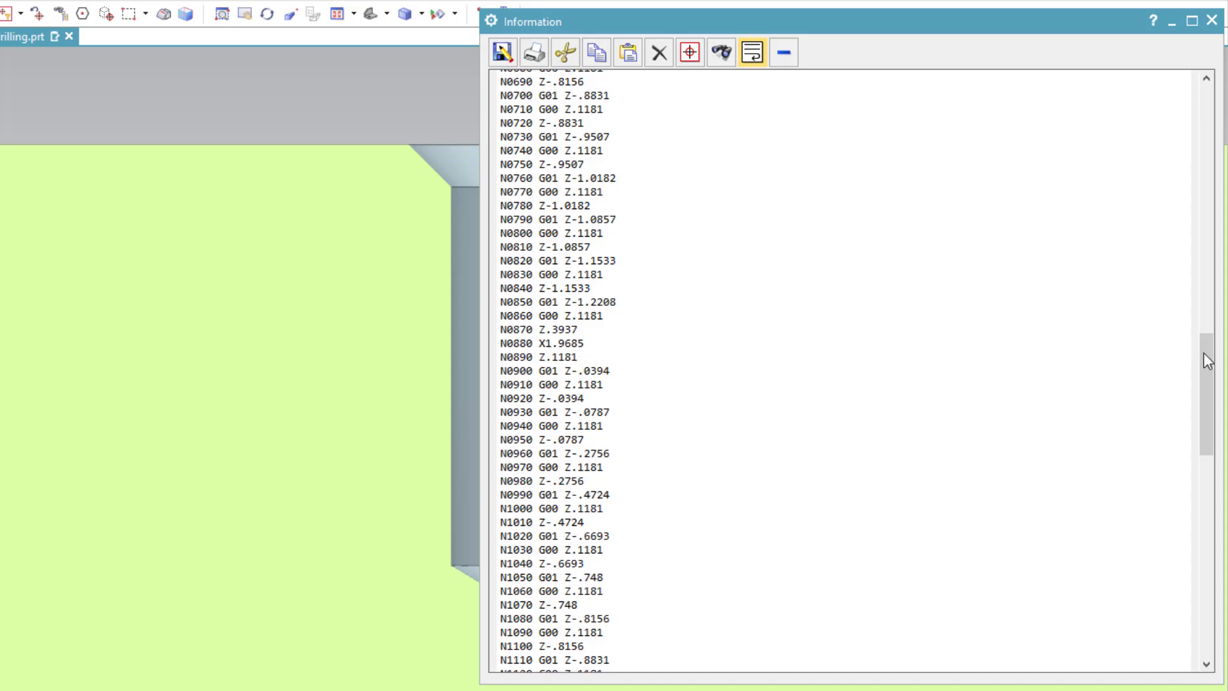
drag(1204, 358, 1192, 58)
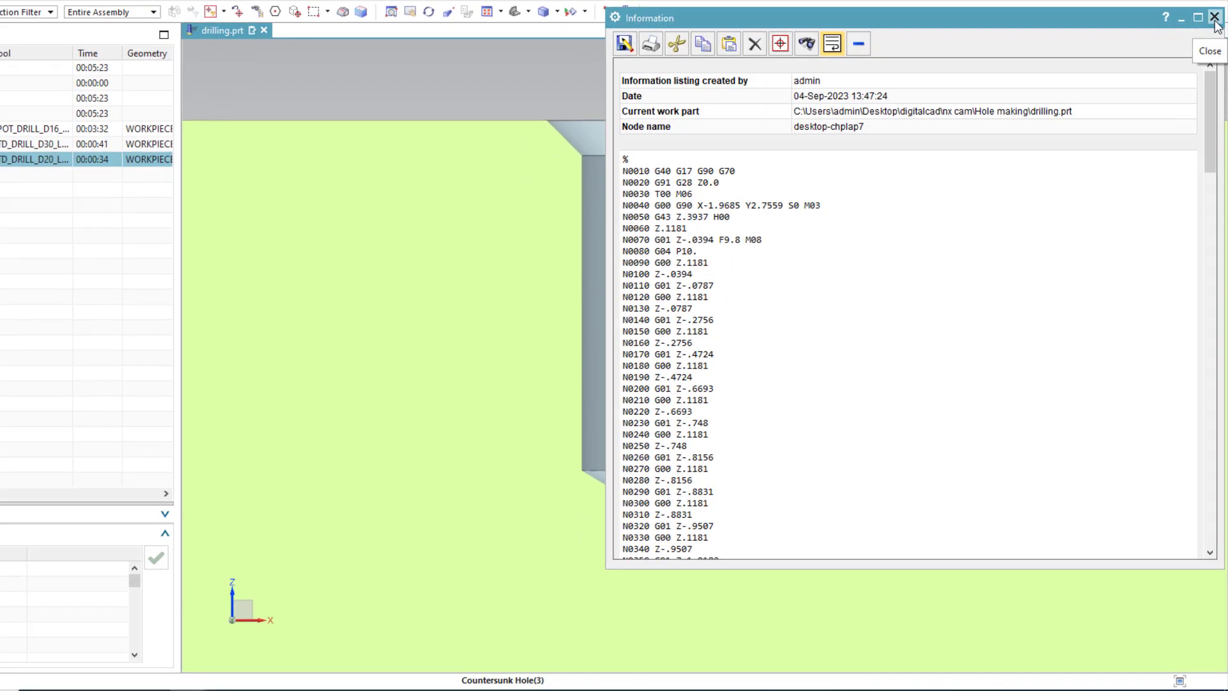
- Close the G-code listing and reopen the DRILLING_PECK_FR operation for editing
click(1215, 18)
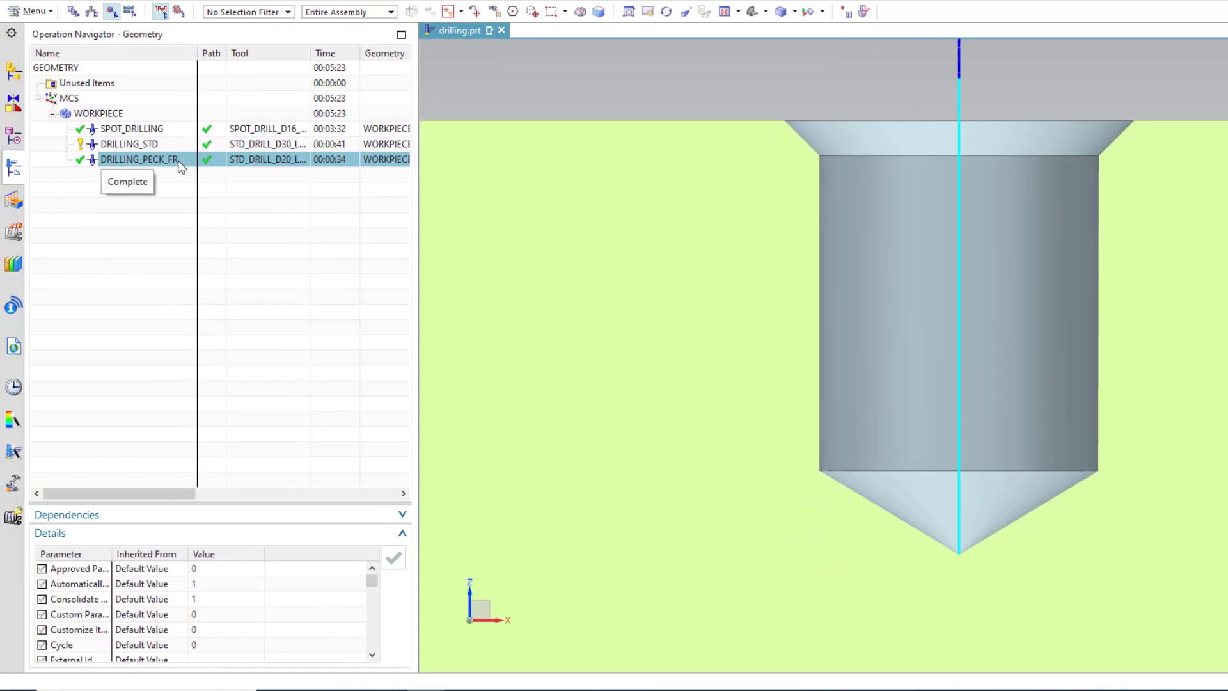
double_click(179, 160)
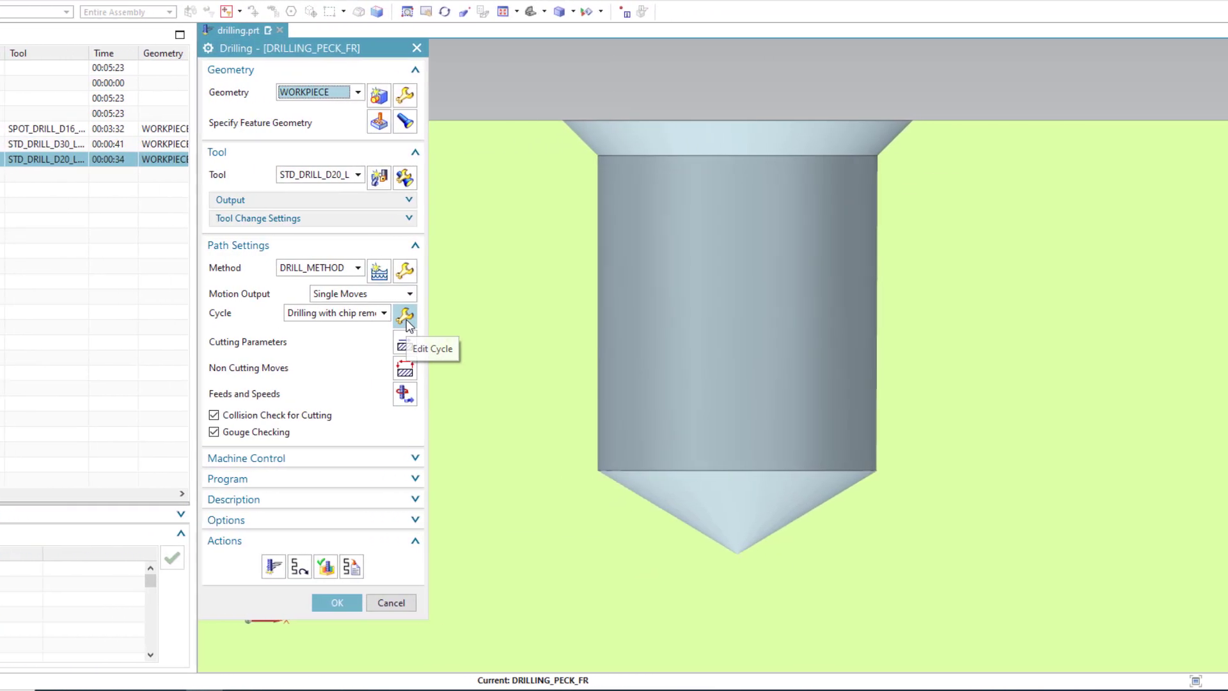
- Remove the 1-pass, 2 mm row from the chip-removal cycle's depth increments and regenerate the DRILLING_PECK_FR tool path
click(405, 317)
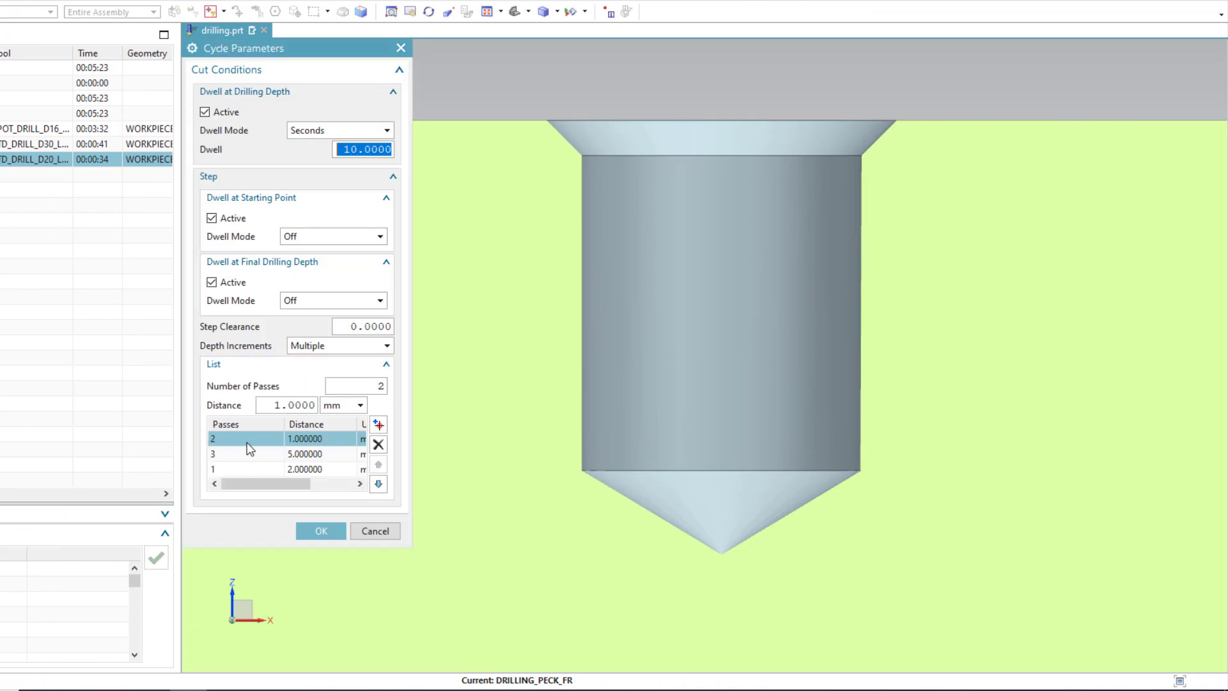
click(297, 470)
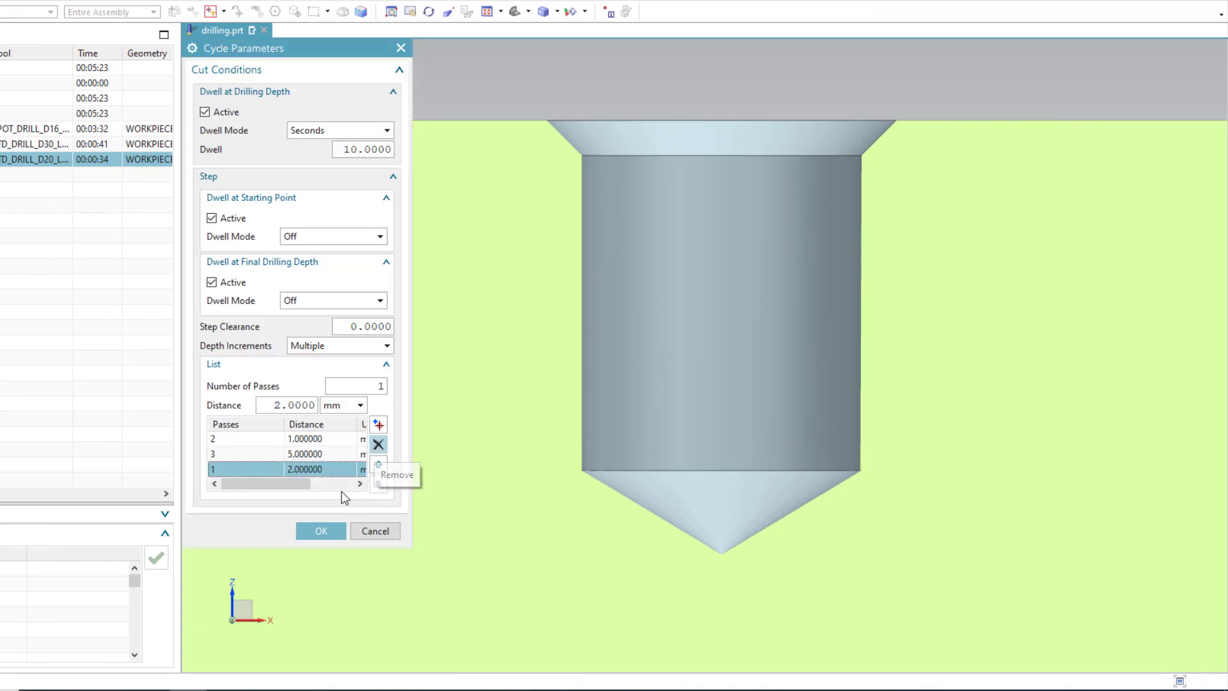
click(378, 444)
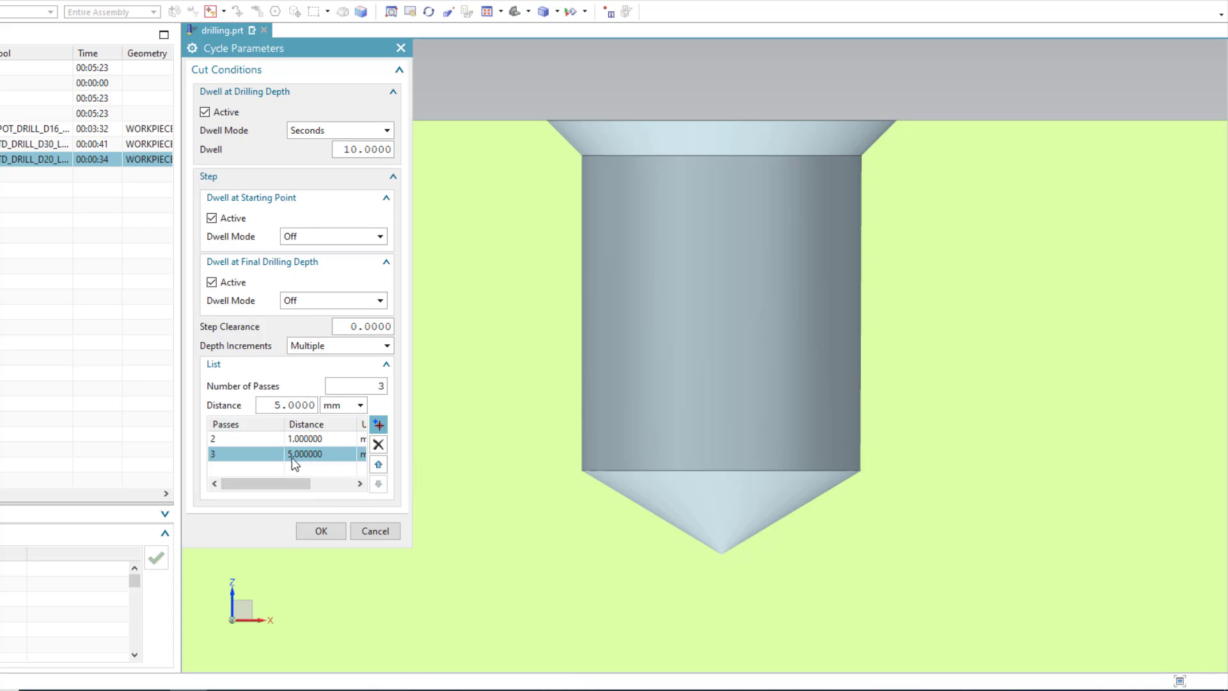
click(322, 531)
click(258, 567)
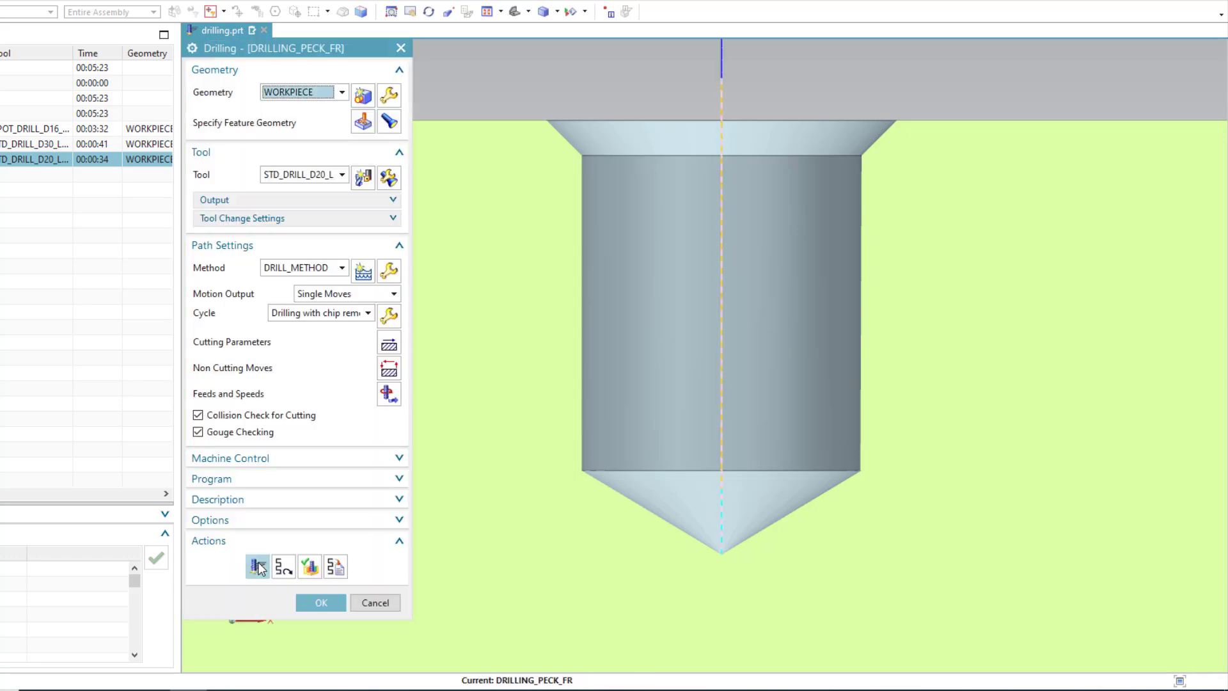
- Verify the tool path by replaying the first pecks into the hole at animation speed 1, pausing and resuming once
click(310, 567)
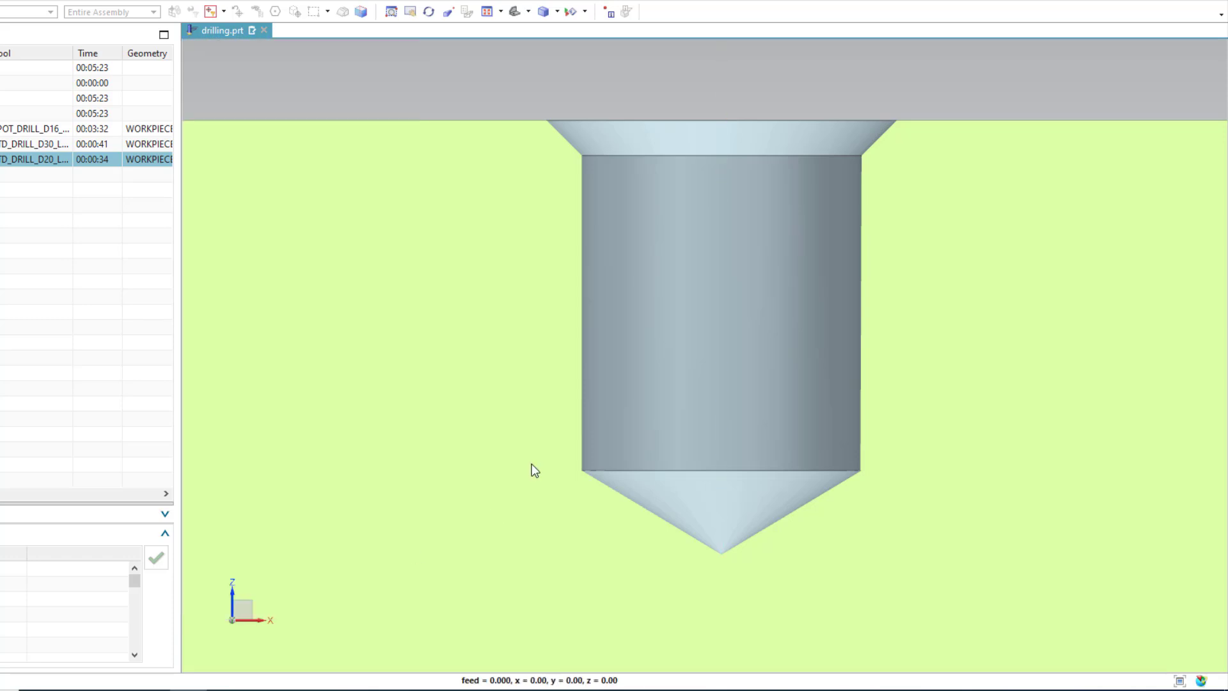
drag(218, 589, 195, 589)
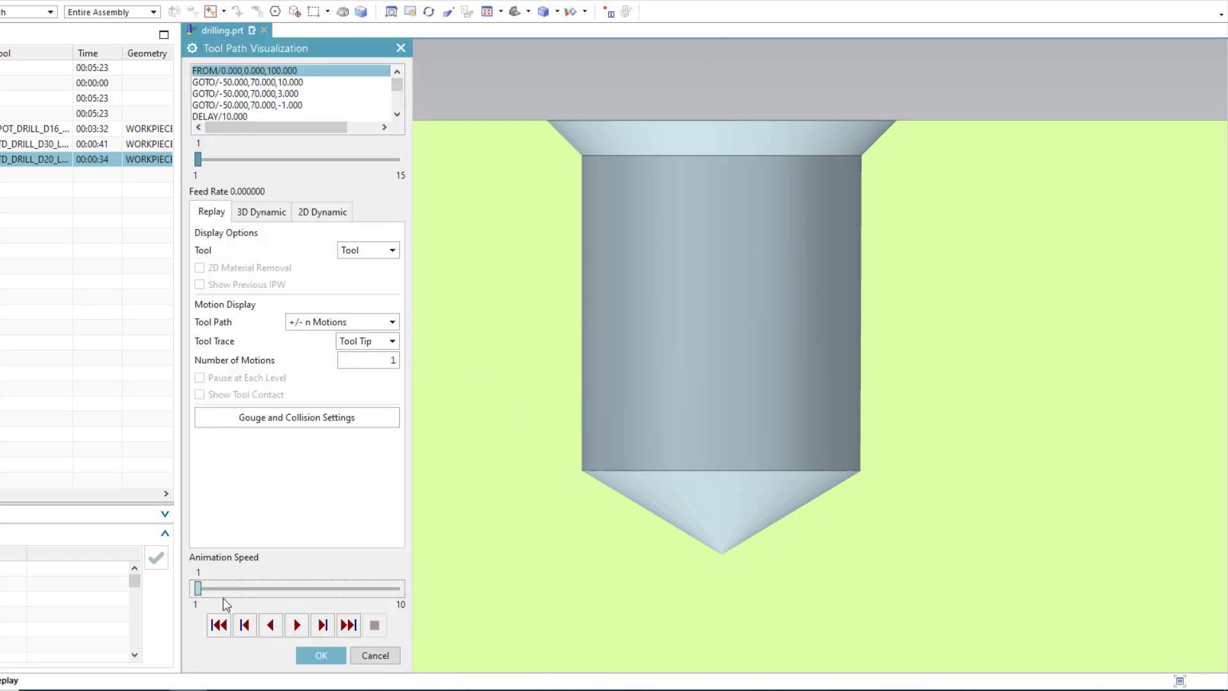
click(297, 625)
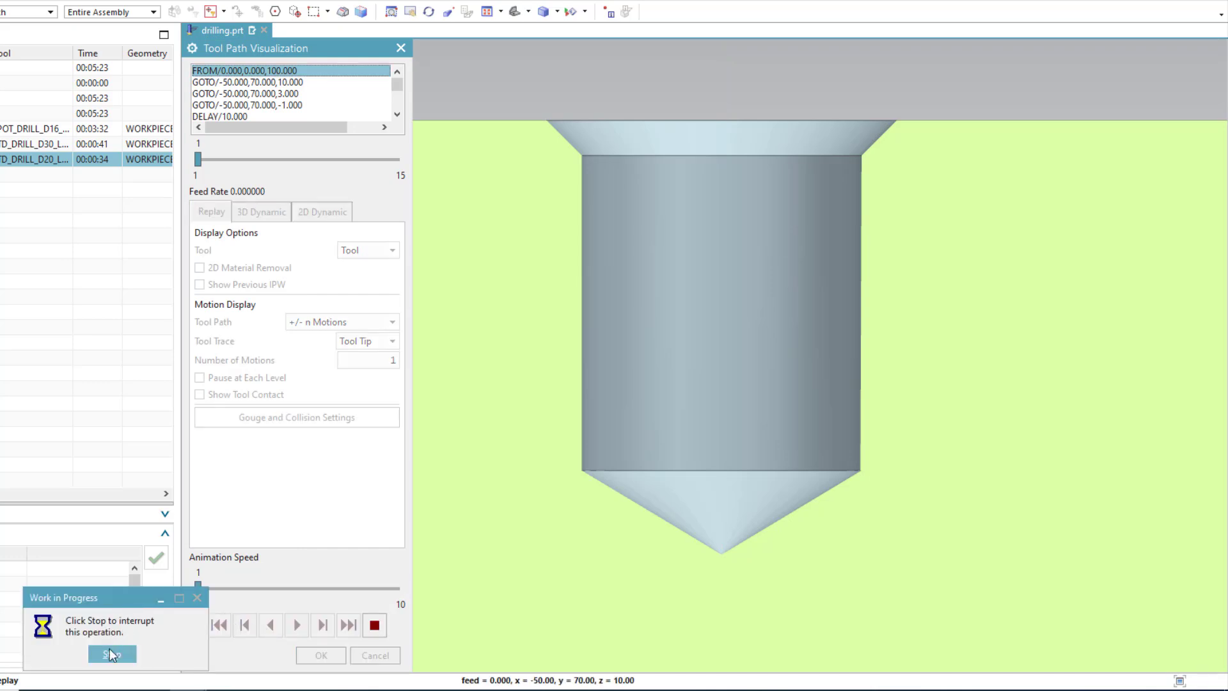
click(111, 654)
click(297, 625)
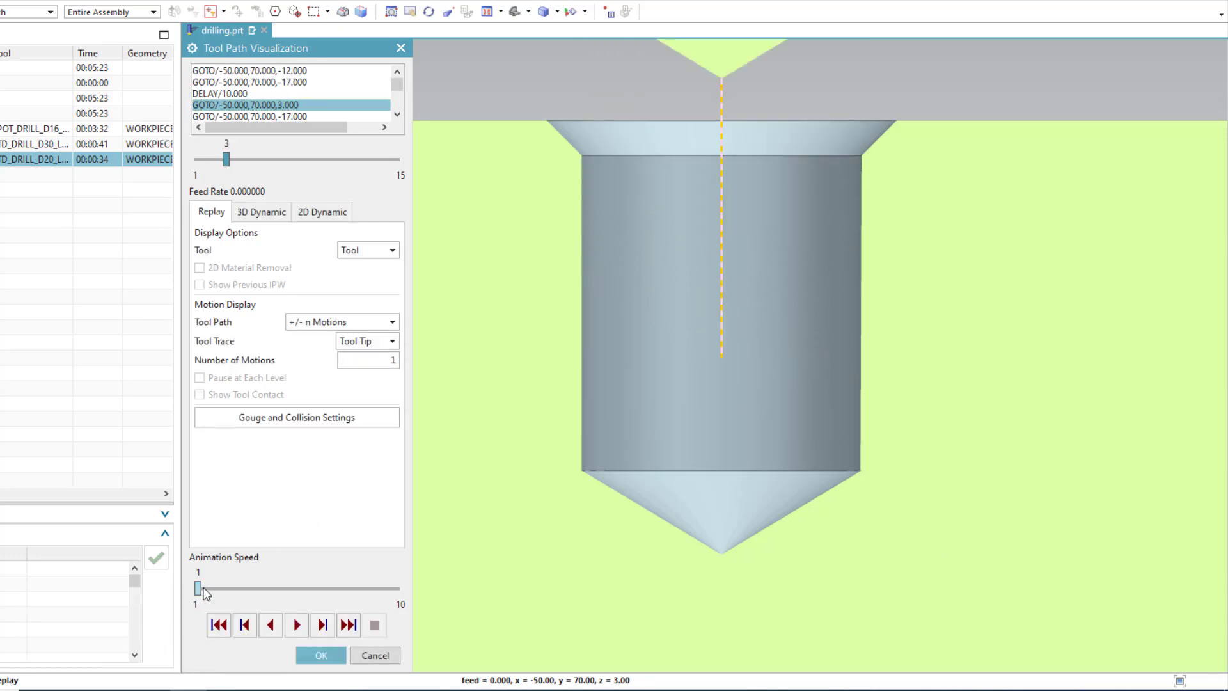
- Replay the remaining pecks of the first hole at animation speed 2, stop, and accept the verification and the operation
drag(204, 594, 219, 588)
click(297, 625)
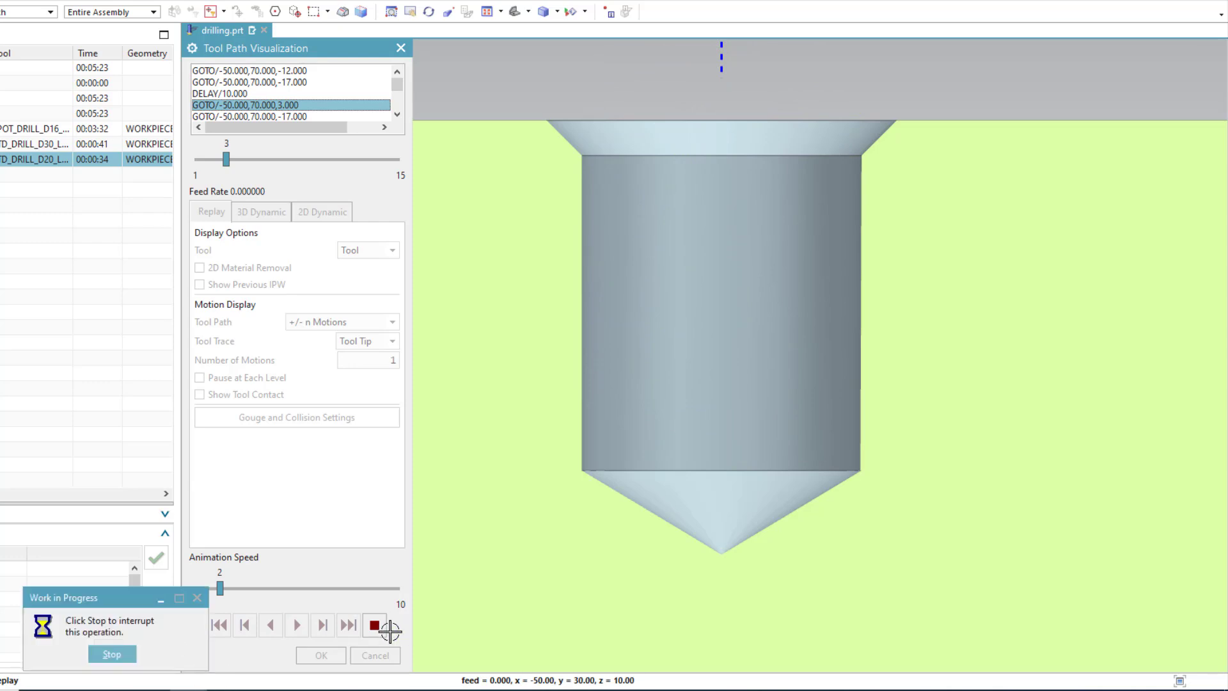
click(112, 654)
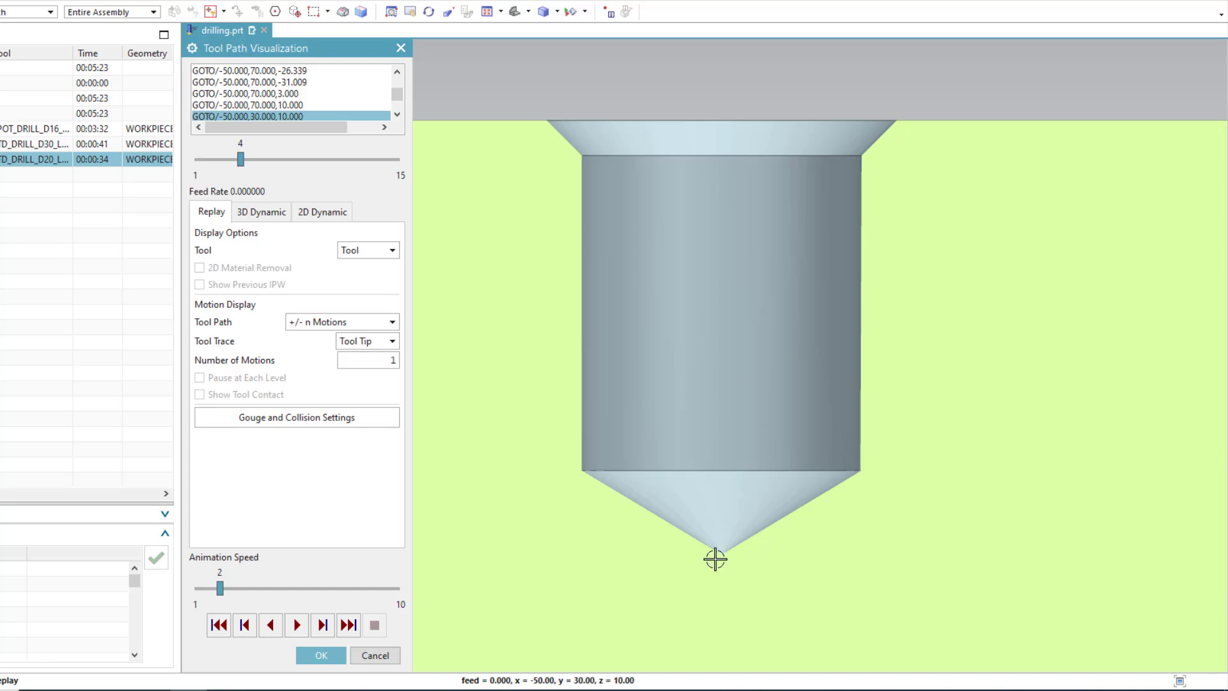
click(318, 656)
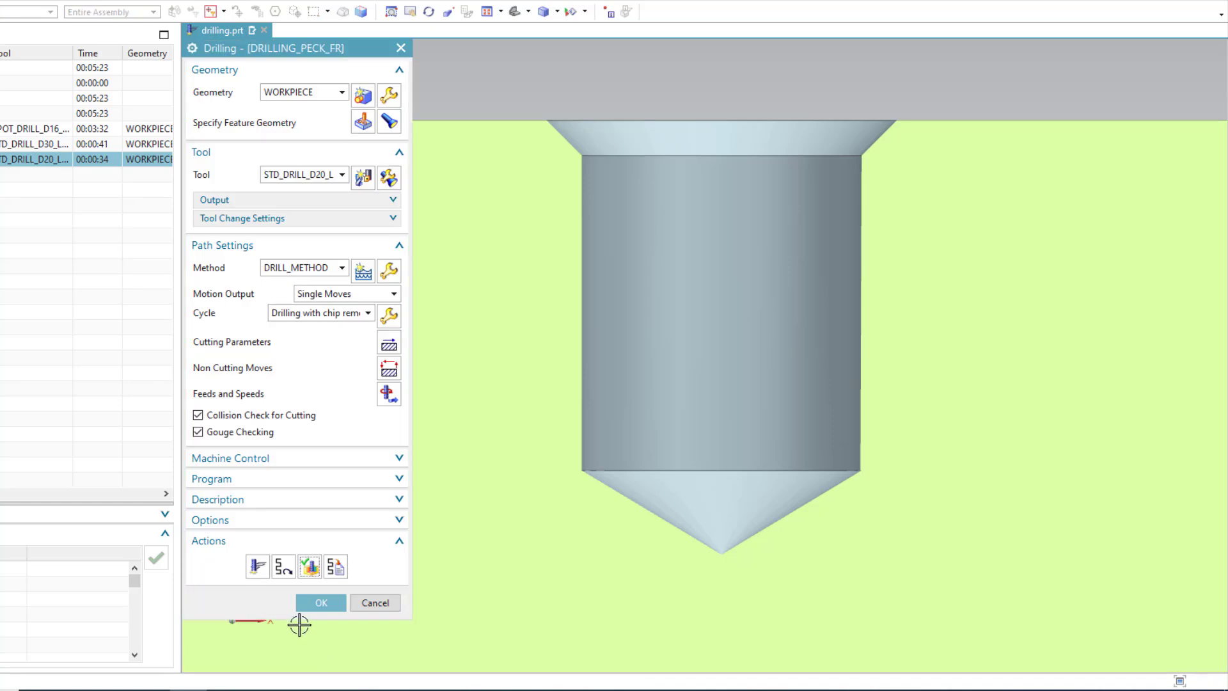
click(312, 608)
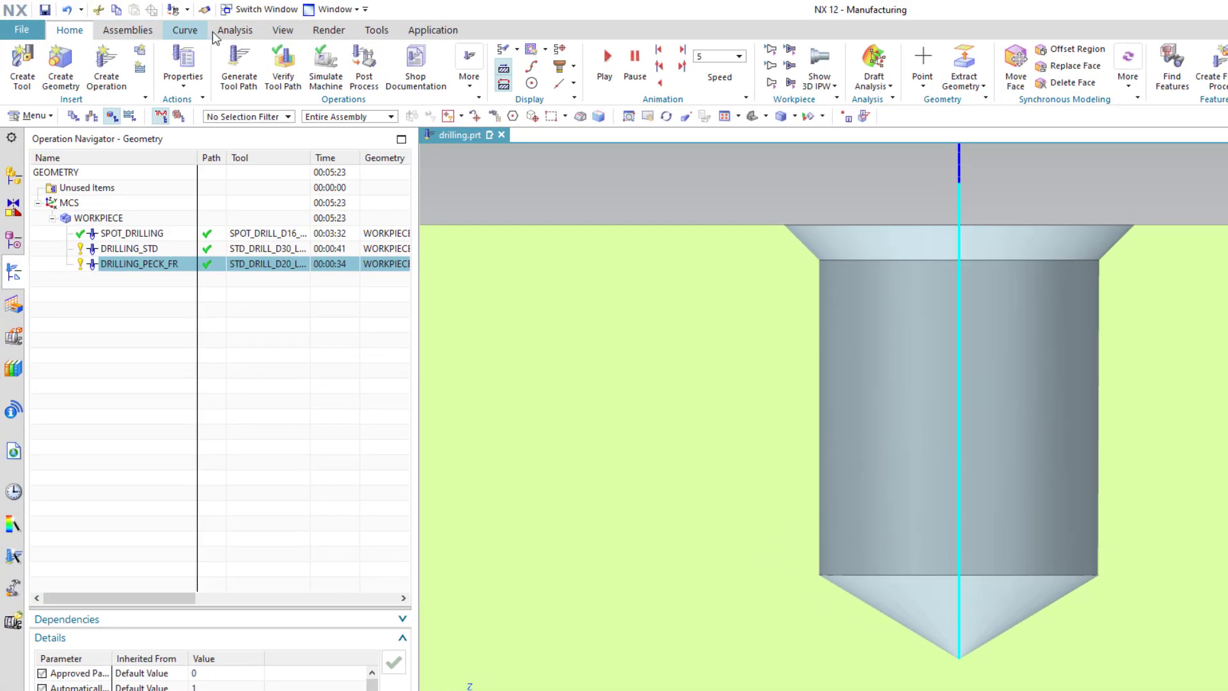
- Start an object measurement between the part's top face and the conical bottom face of the hole
click(223, 27)
click(16, 75)
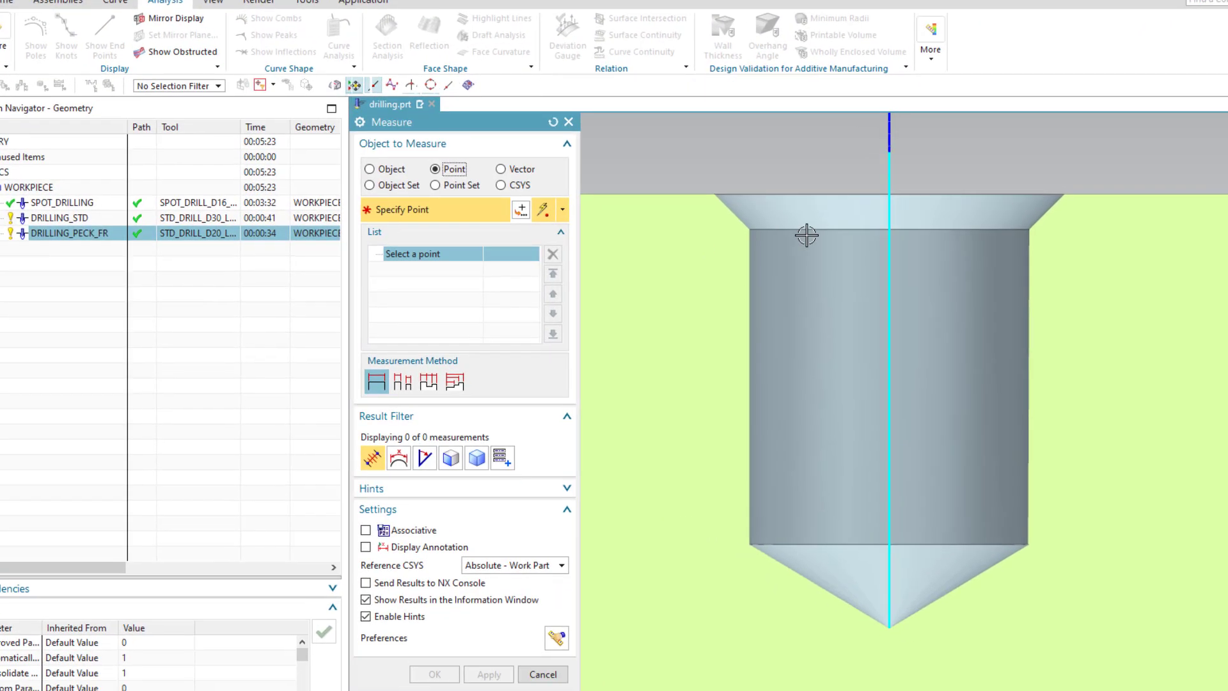
middle_drag(868, 251, 769, 211)
click(215, 96)
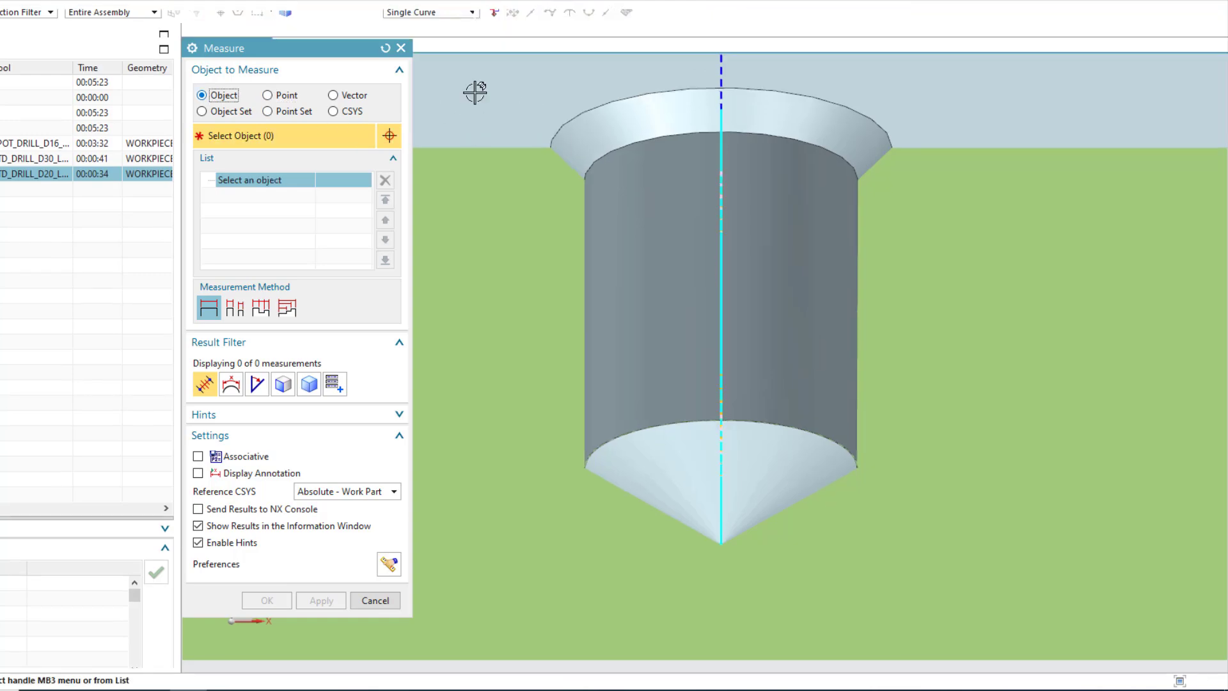
click(489, 81)
click(714, 481)
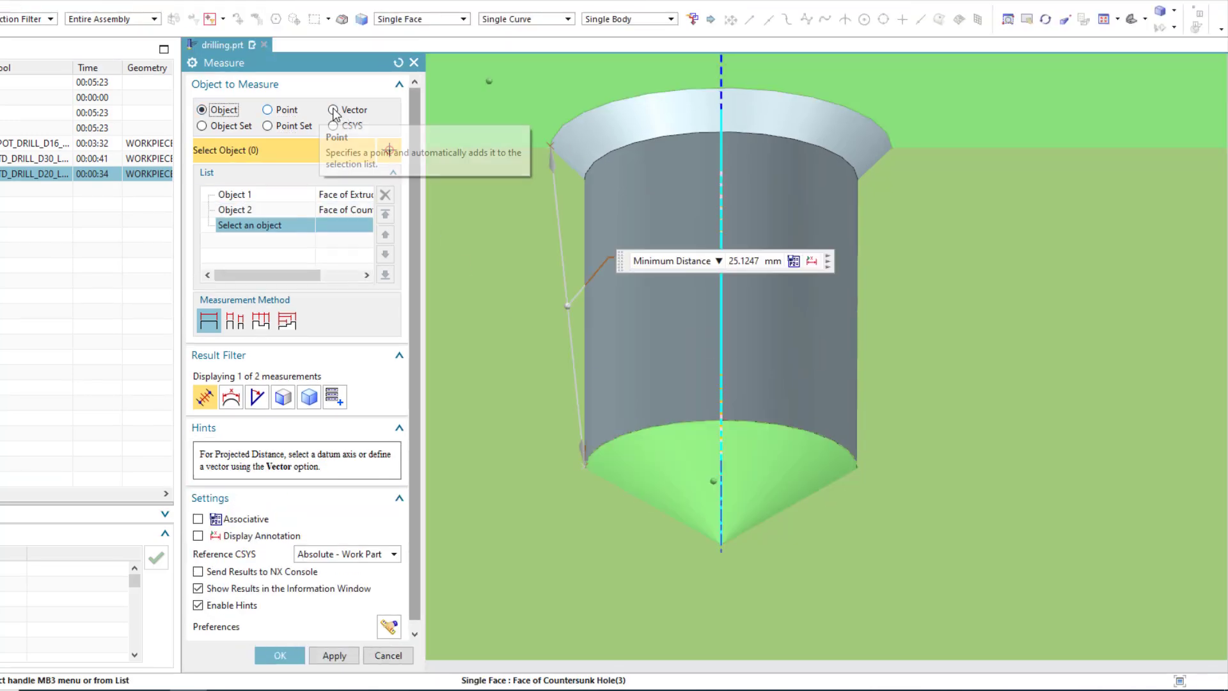
- Measure the hole's depth along a vector as Maximum Projected Clearance, accept the measurement, and close the results listing
click(345, 111)
click(570, 111)
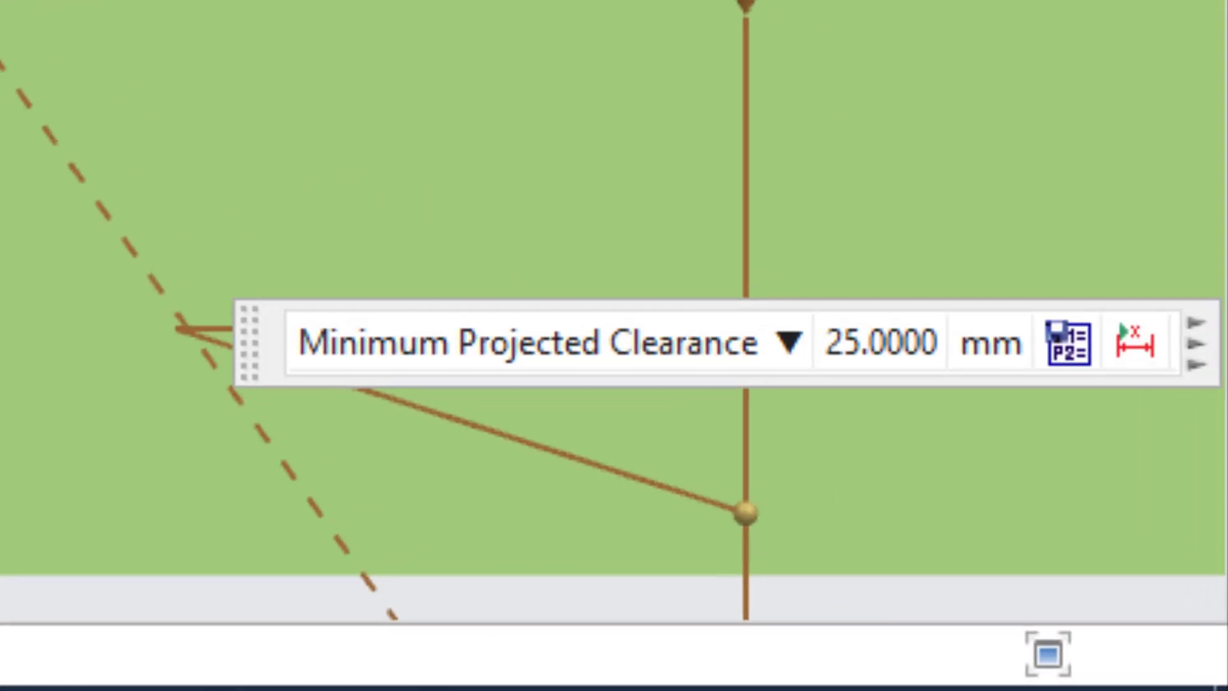
click(1074, 569)
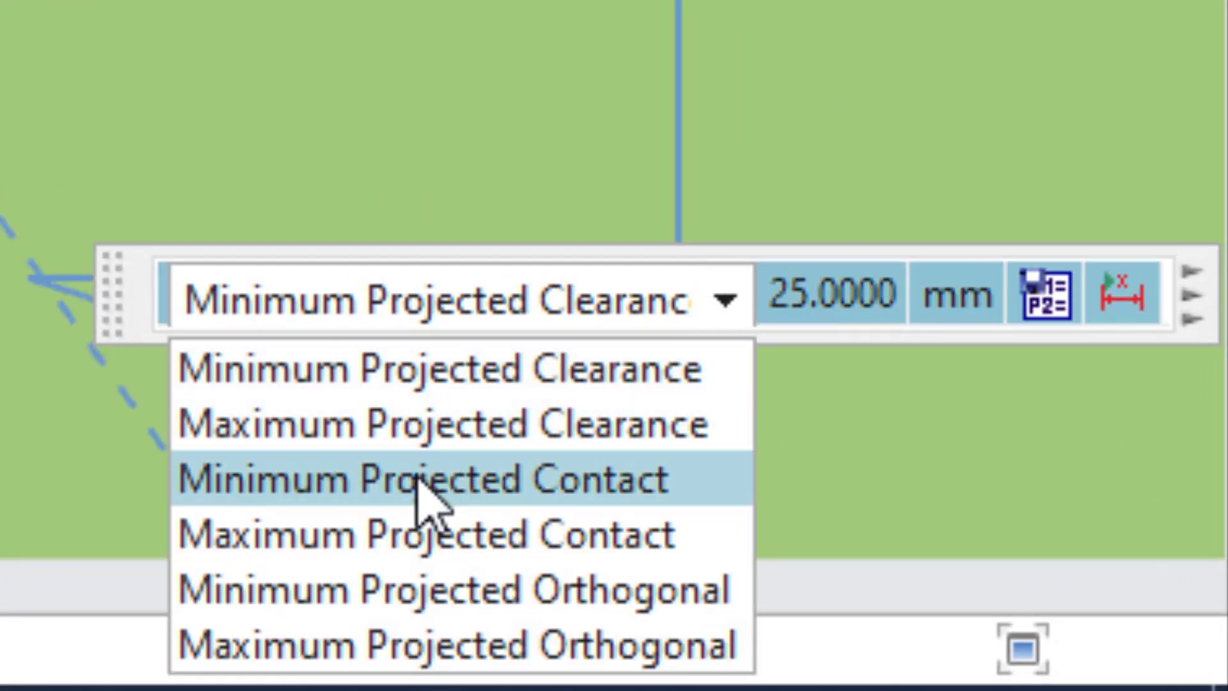
click(406, 435)
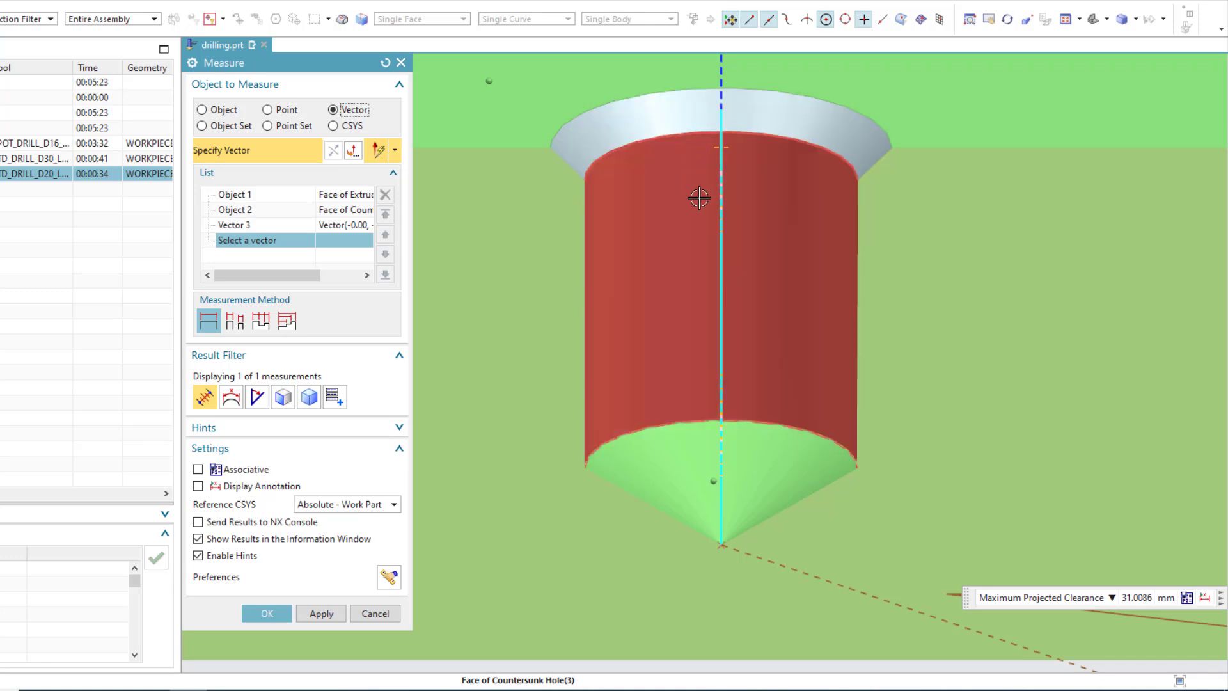
click(266, 614)
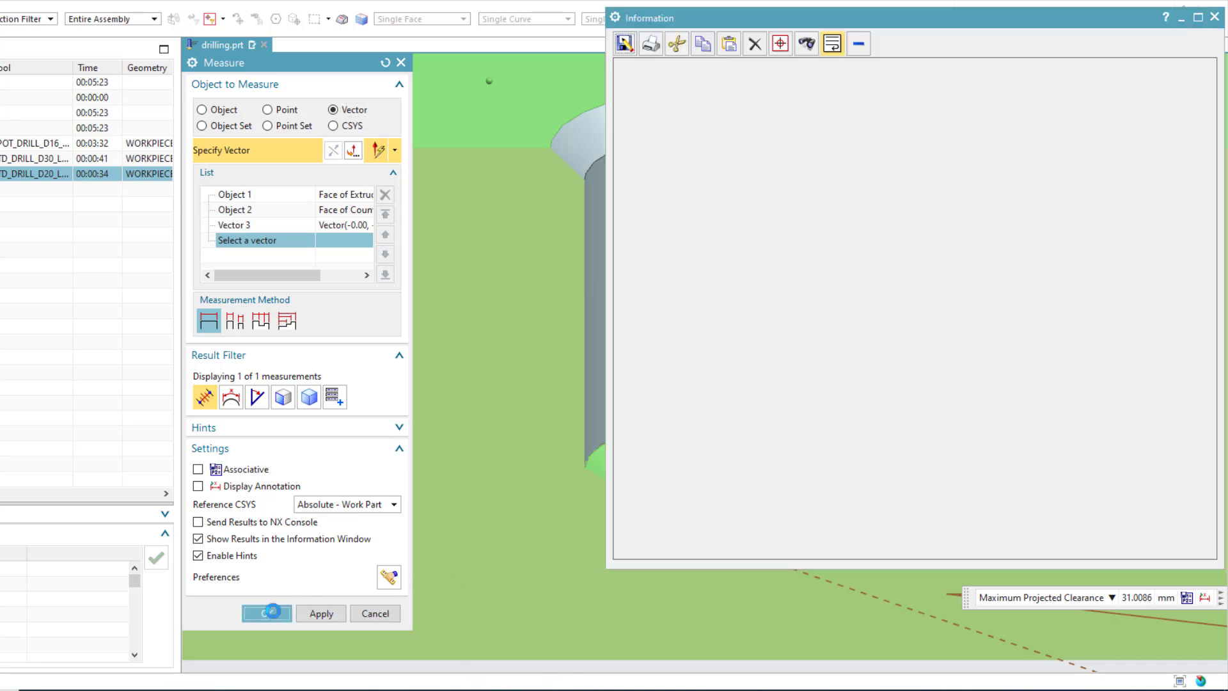
click(1215, 17)
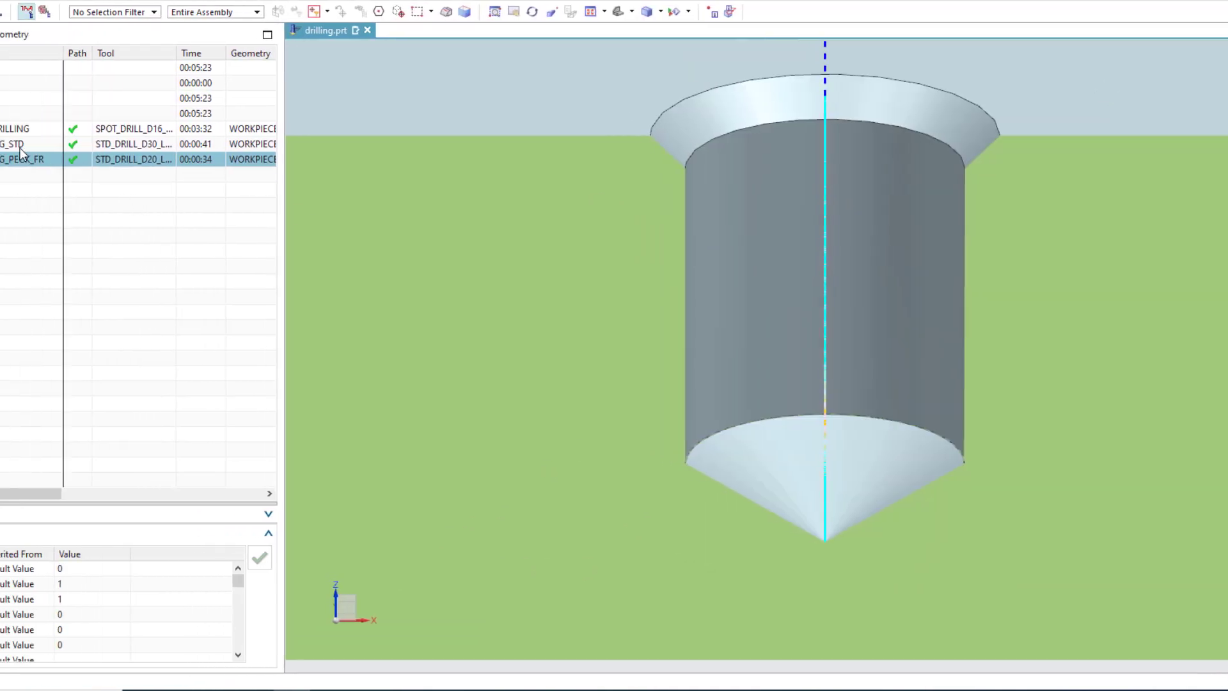
- Reopen DRILLING_PECK_FR, review the two depth increment rows in its cycle parameters, and return to the operation
double_click(139, 159)
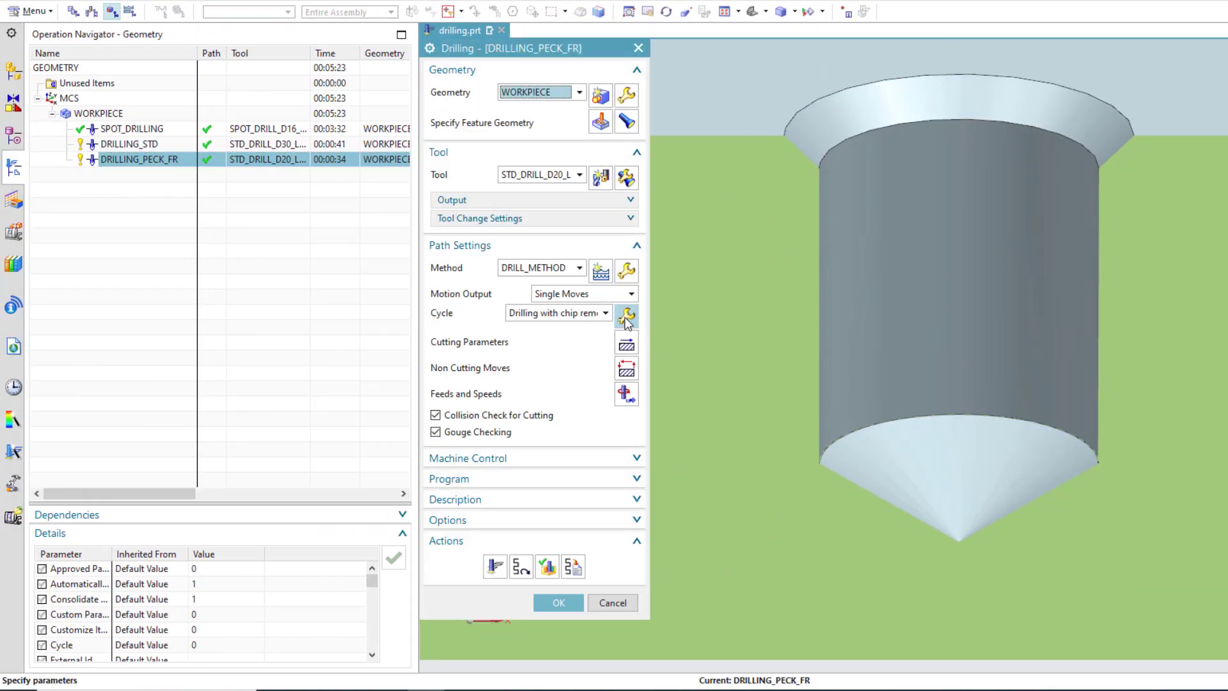
click(625, 316)
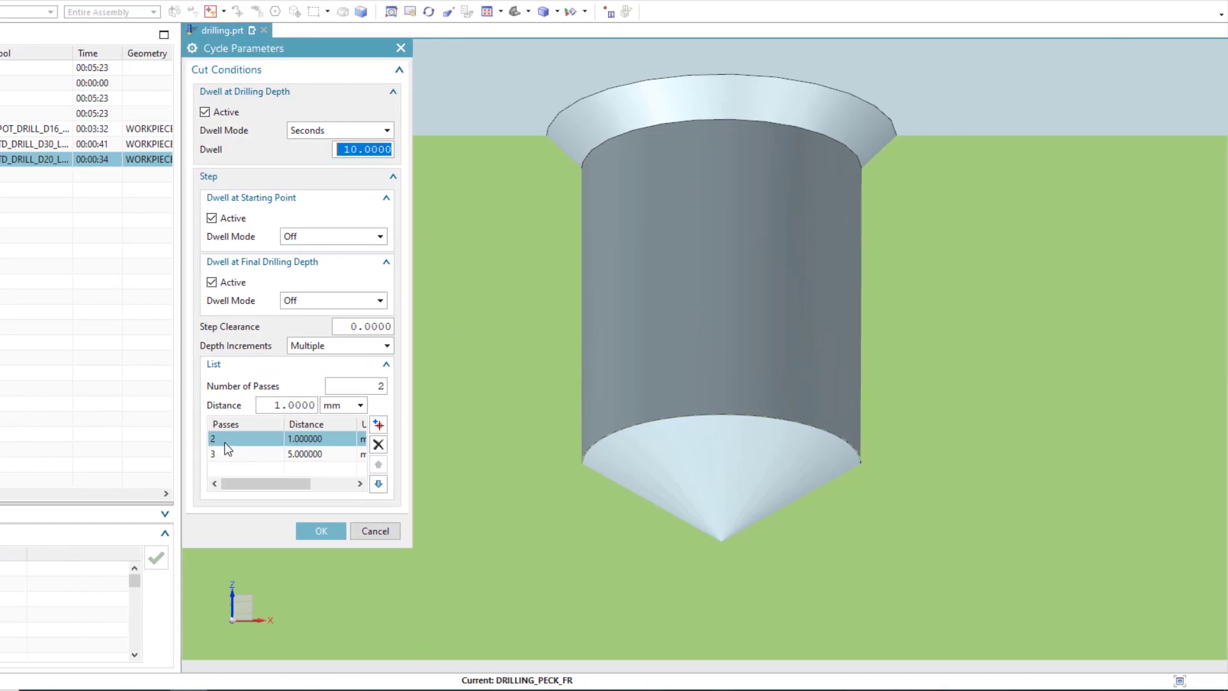
click(221, 455)
click(341, 528)
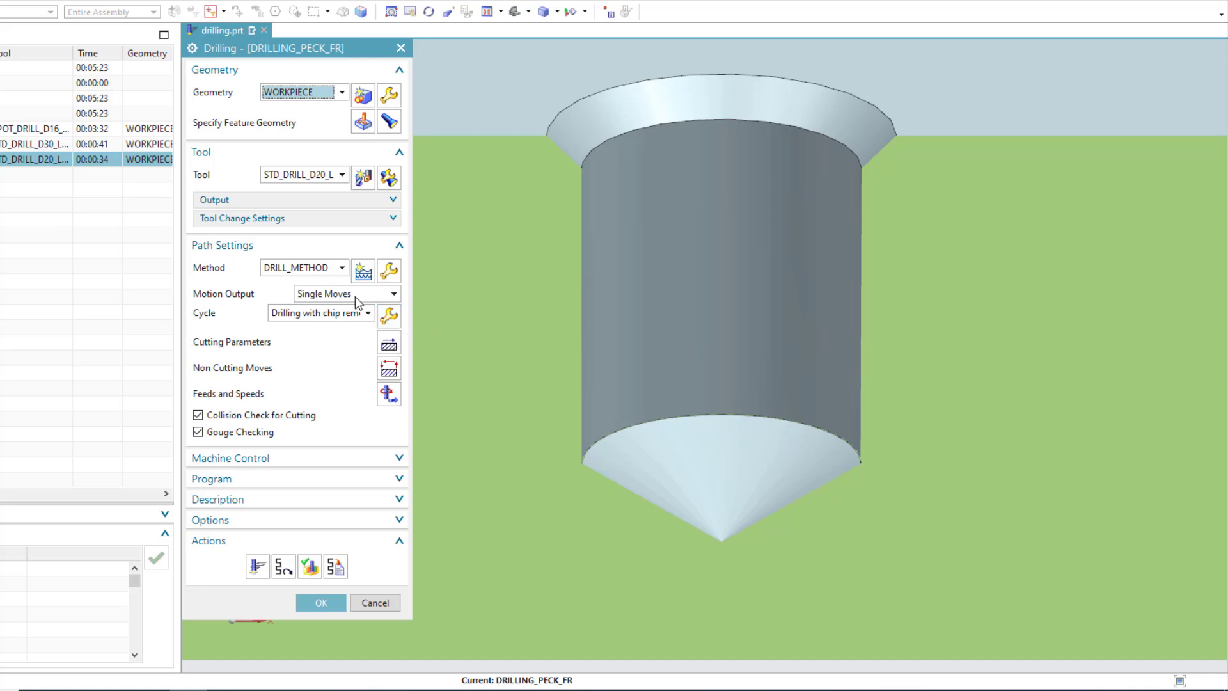
- Try Machine Cycle motion output with the Drill,Deep cycle, inspect its cycle parameters, and leave them without changes
click(356, 297)
click(349, 310)
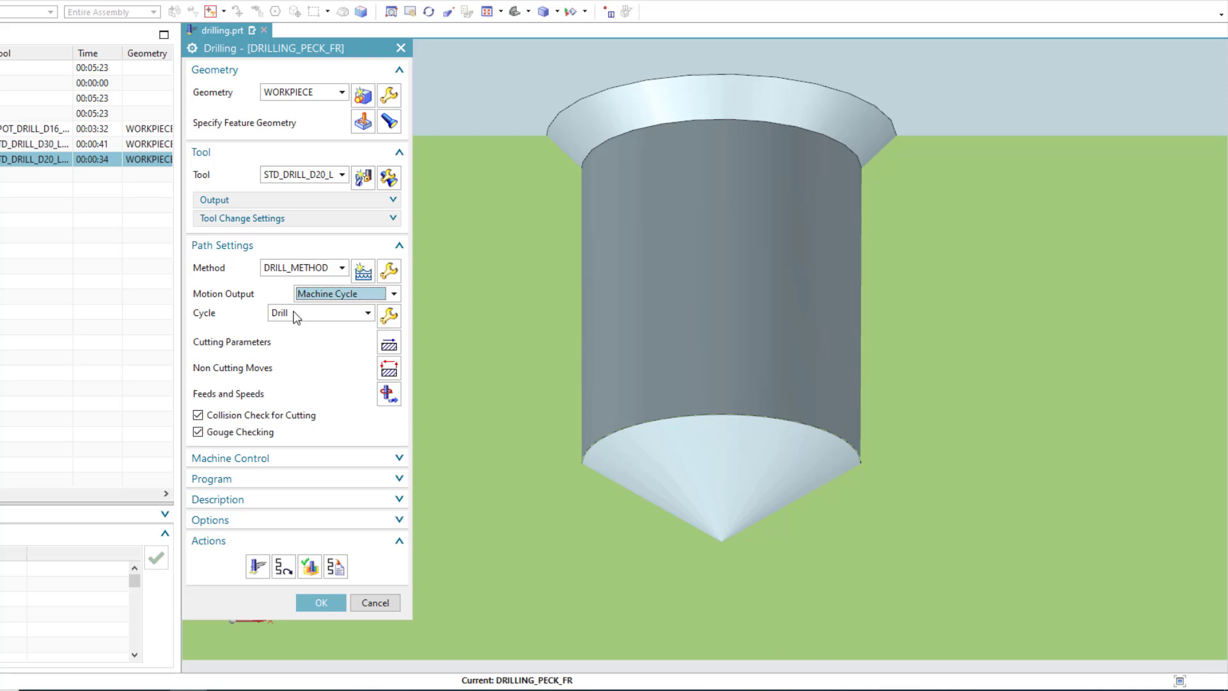
click(296, 315)
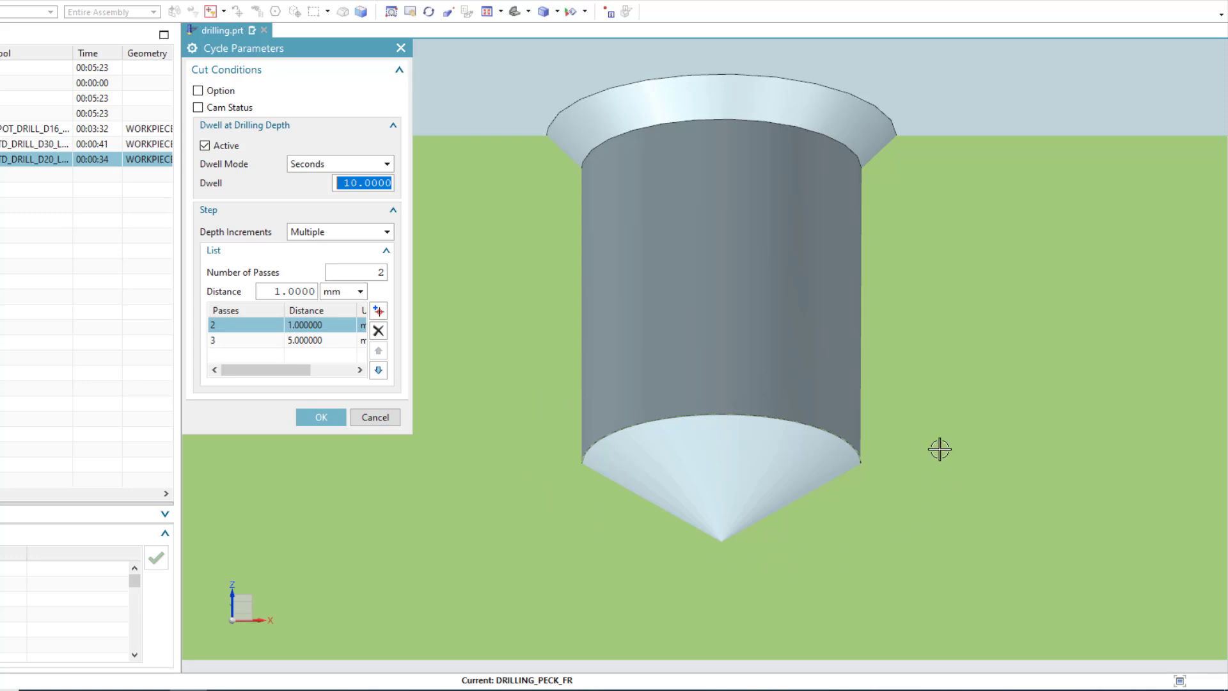
click(375, 419)
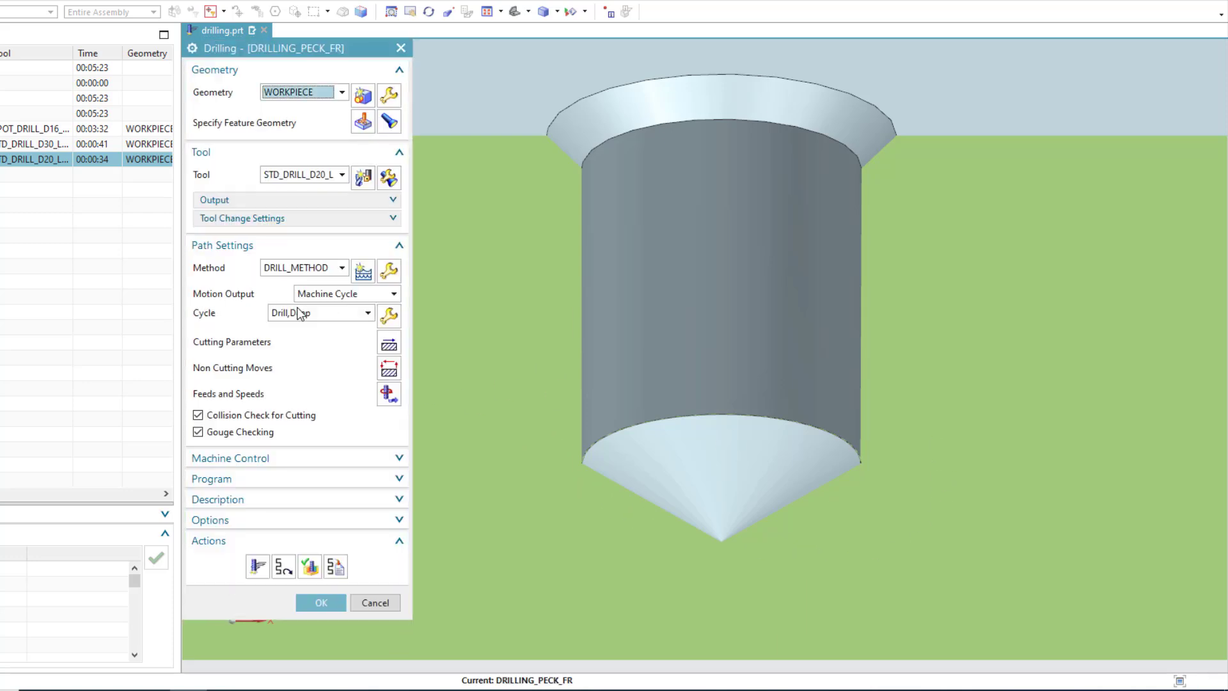
- Examine the top, rapto, and bottom offset settings in the operation's cutting parameters, leaving them as they are
click(389, 344)
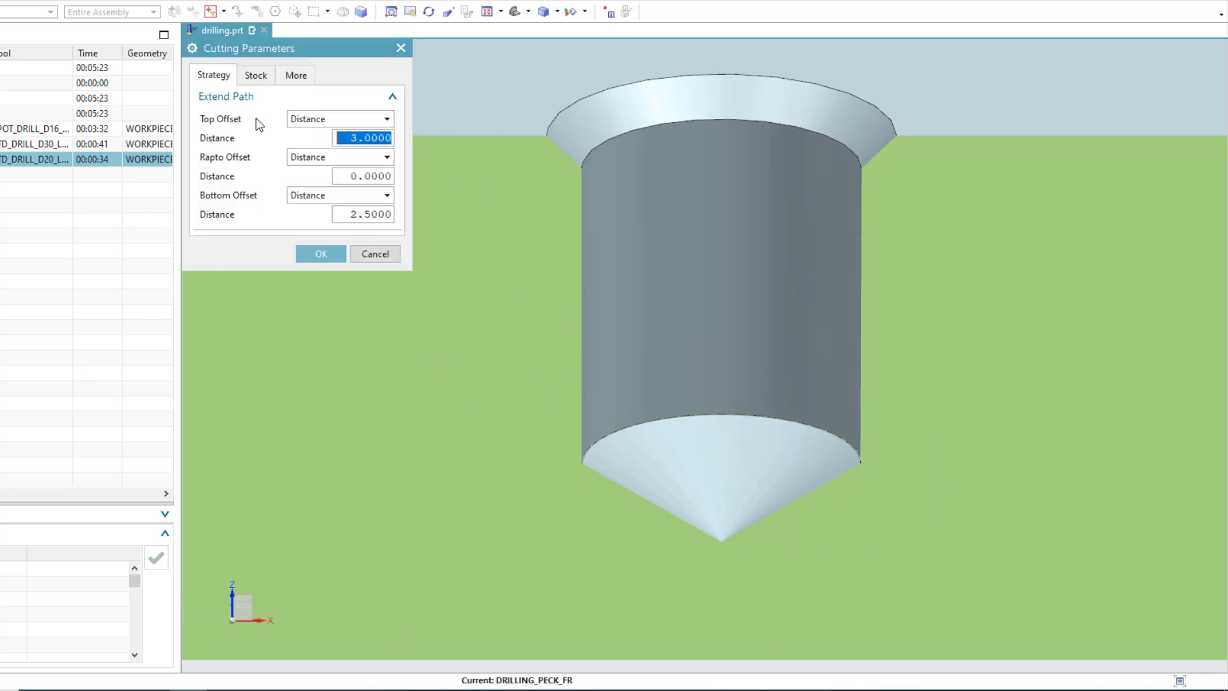
mouse_move(333, 122)
click(377, 254)
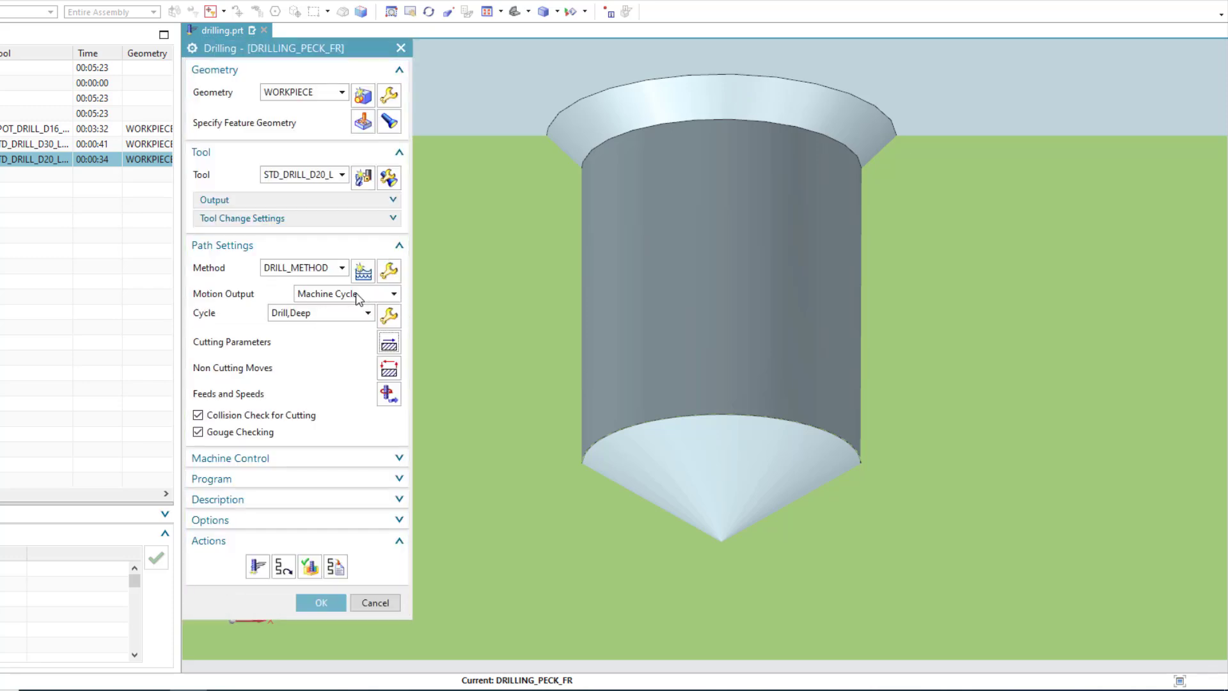
- Set the motion output back to Single Moves and choose the Drilling with chip removal cycle
click(328, 294)
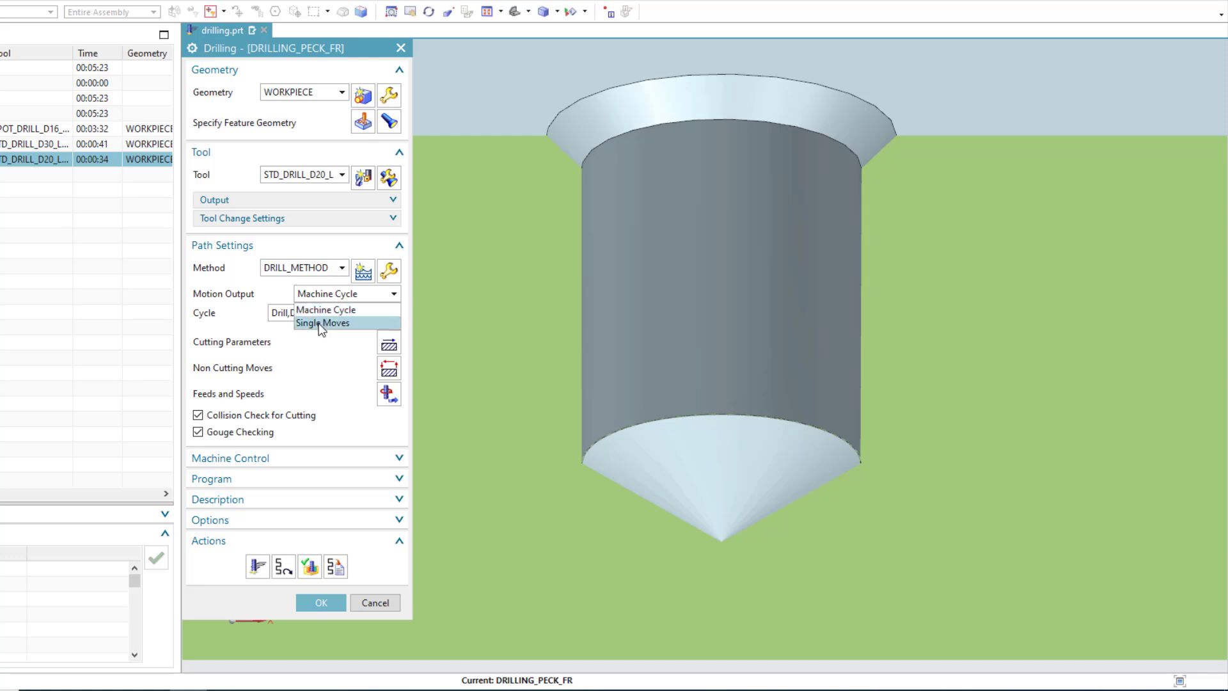
click(295, 323)
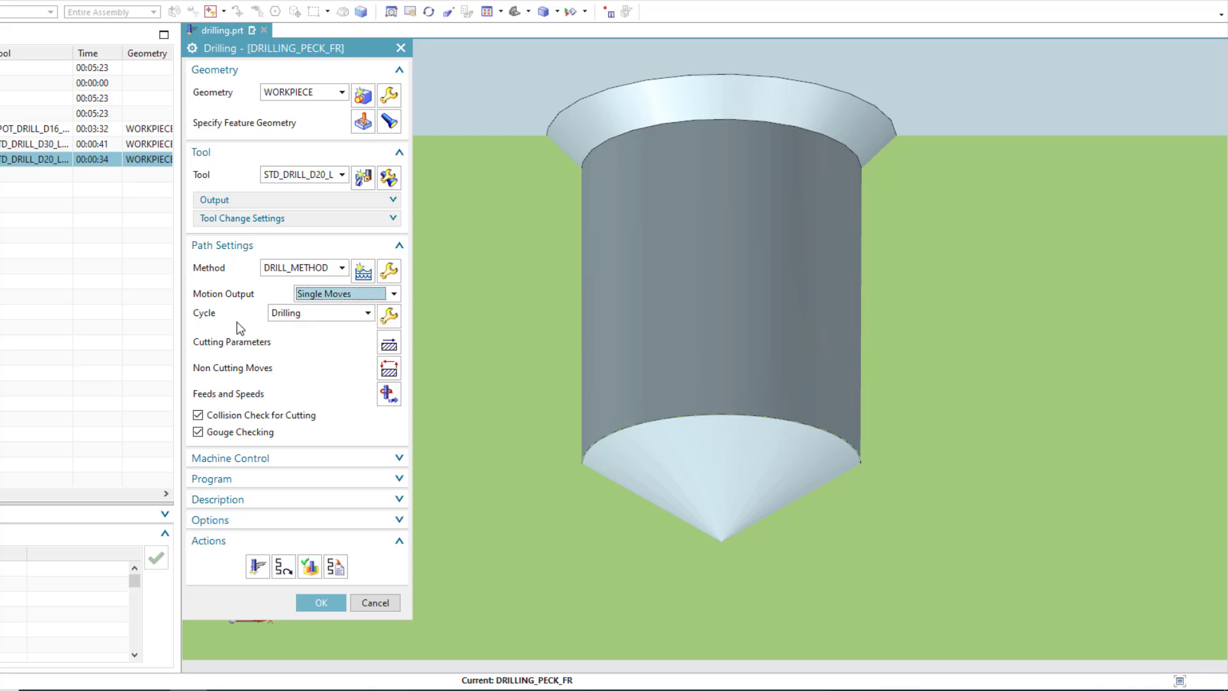
click(319, 317)
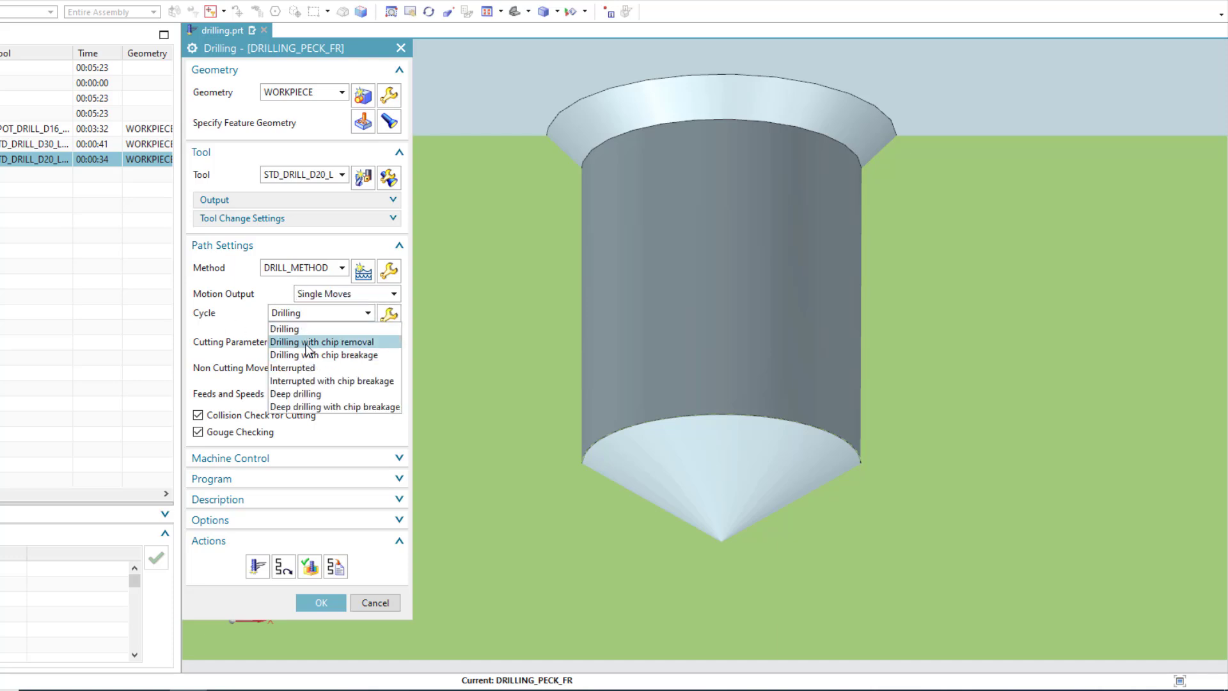
click(308, 349)
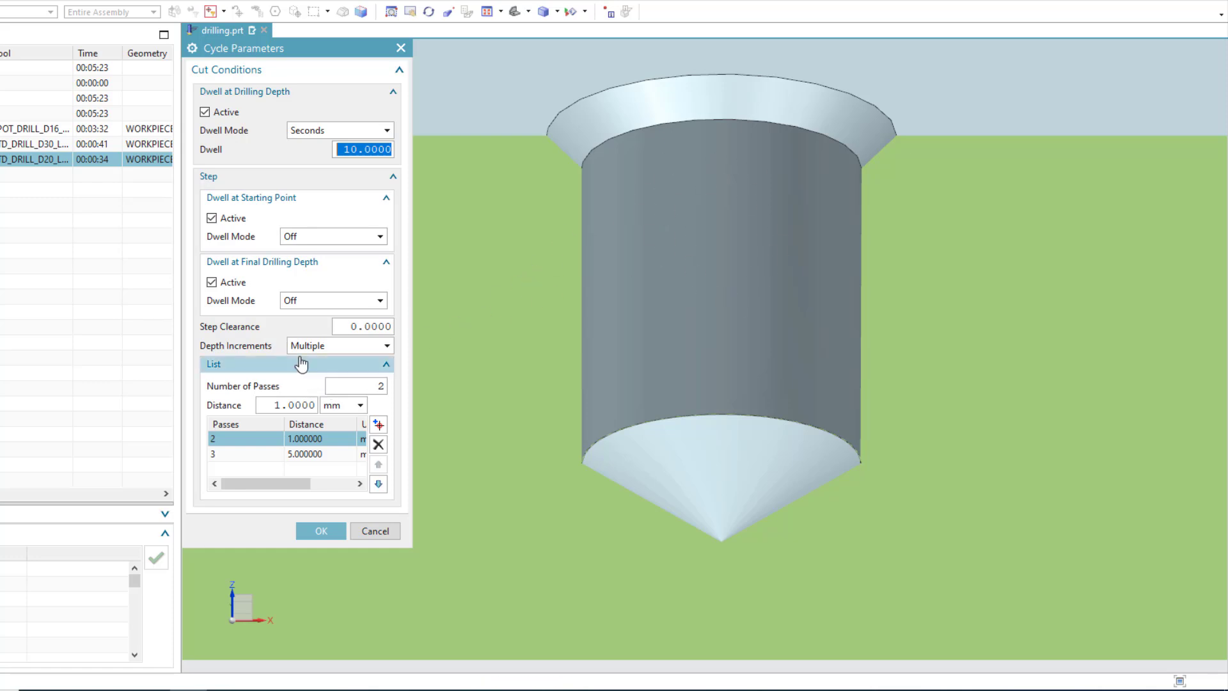
- Set the cycle's step clearance to 2 and its depth increments to Constant, and accept the cycle parameters
click(346, 325)
text(2)
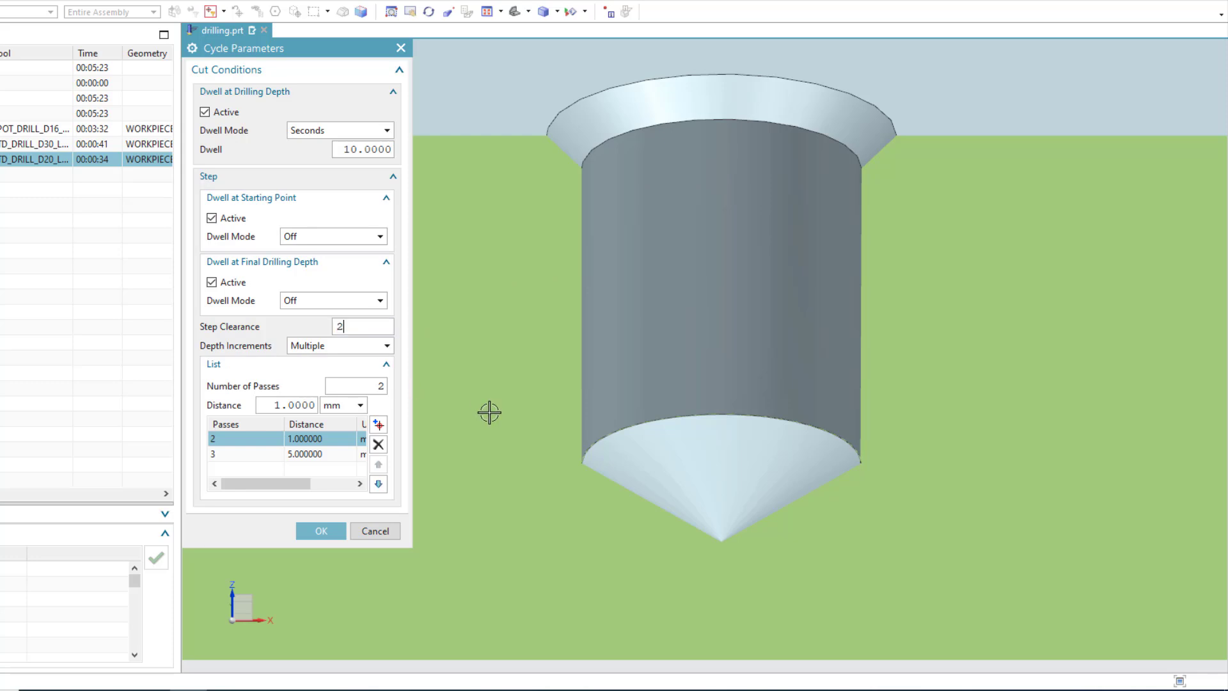
click(304, 346)
click(305, 359)
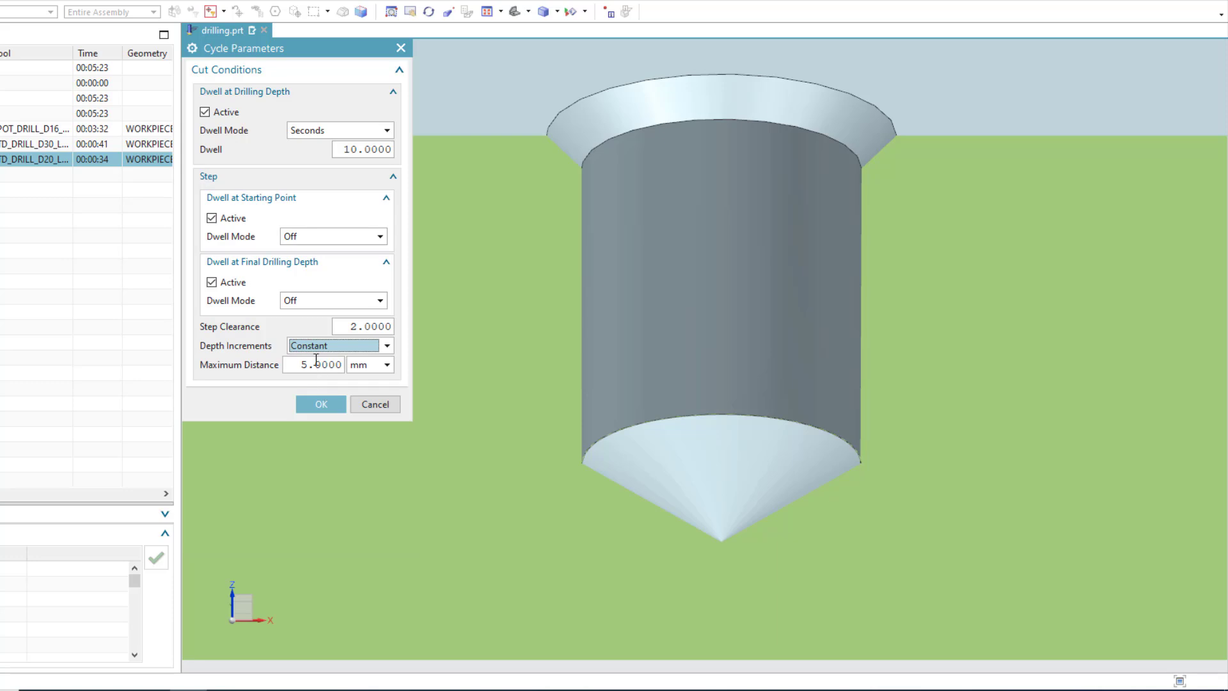
click(323, 406)
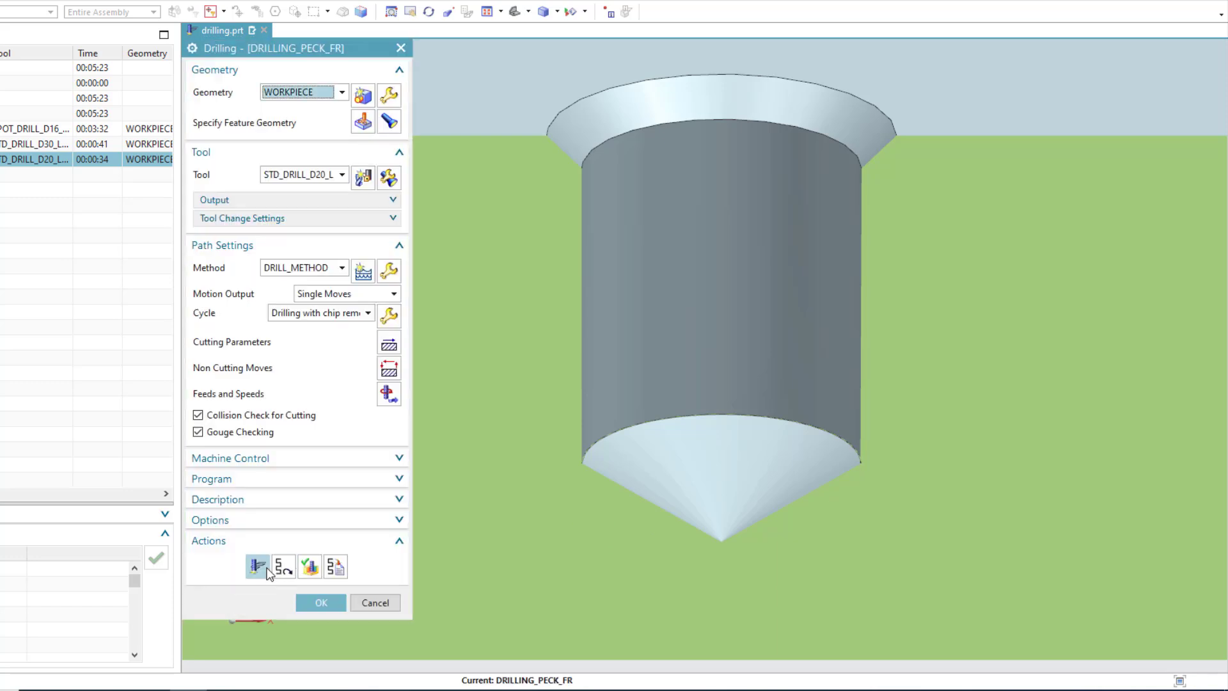
- Generate the DRILLING_PECK_FR tool path and start its replay in the front view, zoomed in on the sectioned hole
click(258, 566)
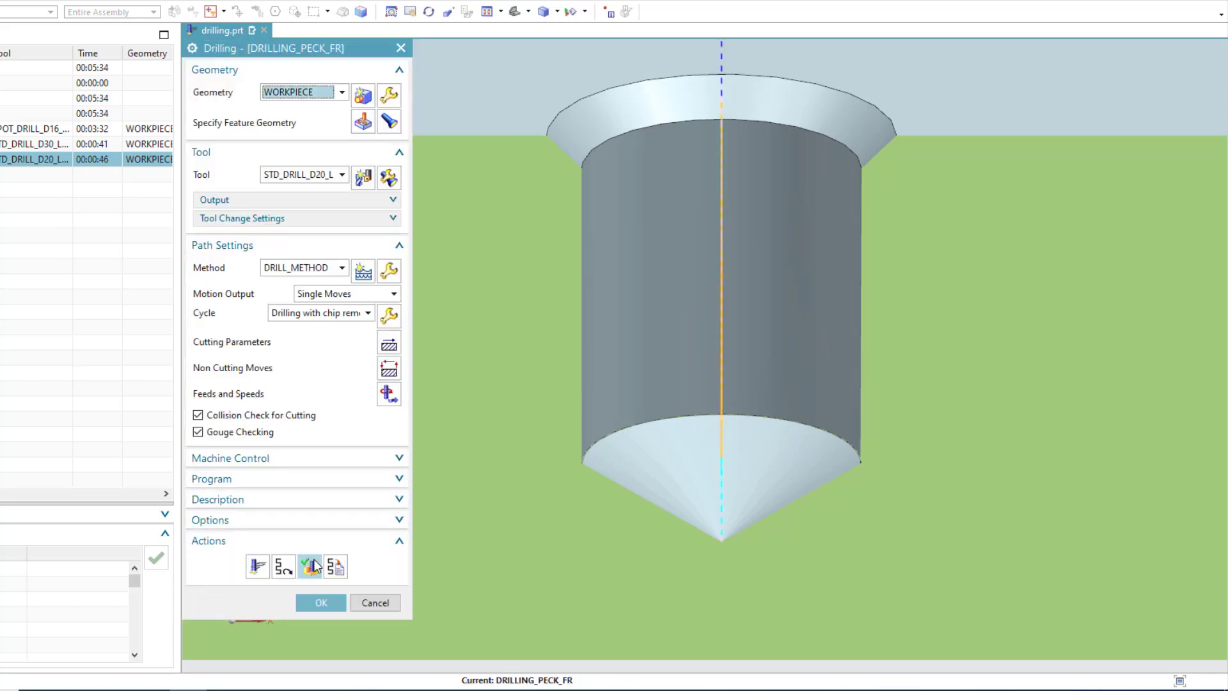
click(311, 566)
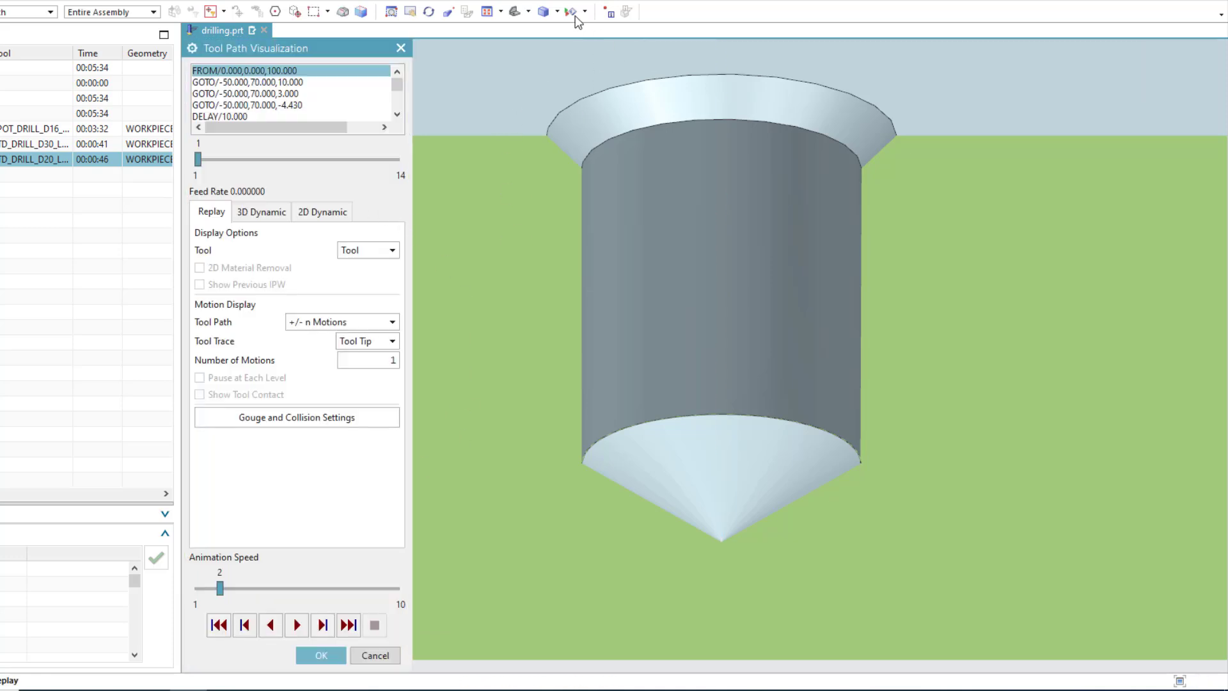
click(529, 11)
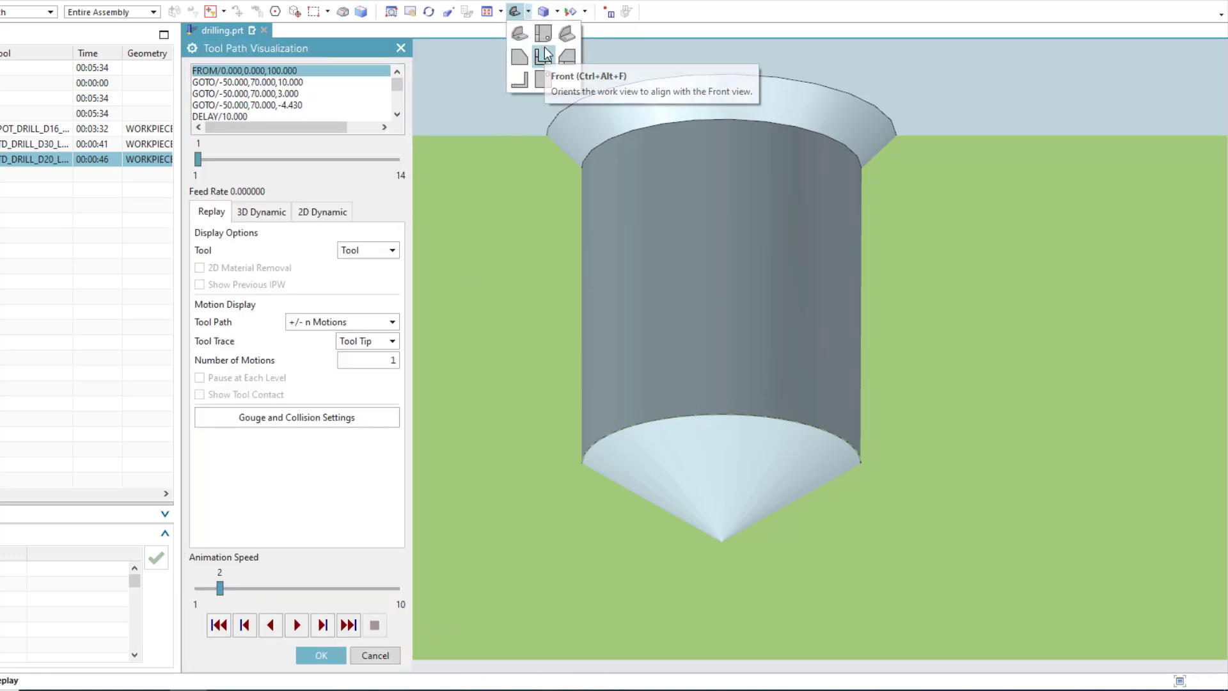
click(545, 55)
scroll(595, 630, up, 5)
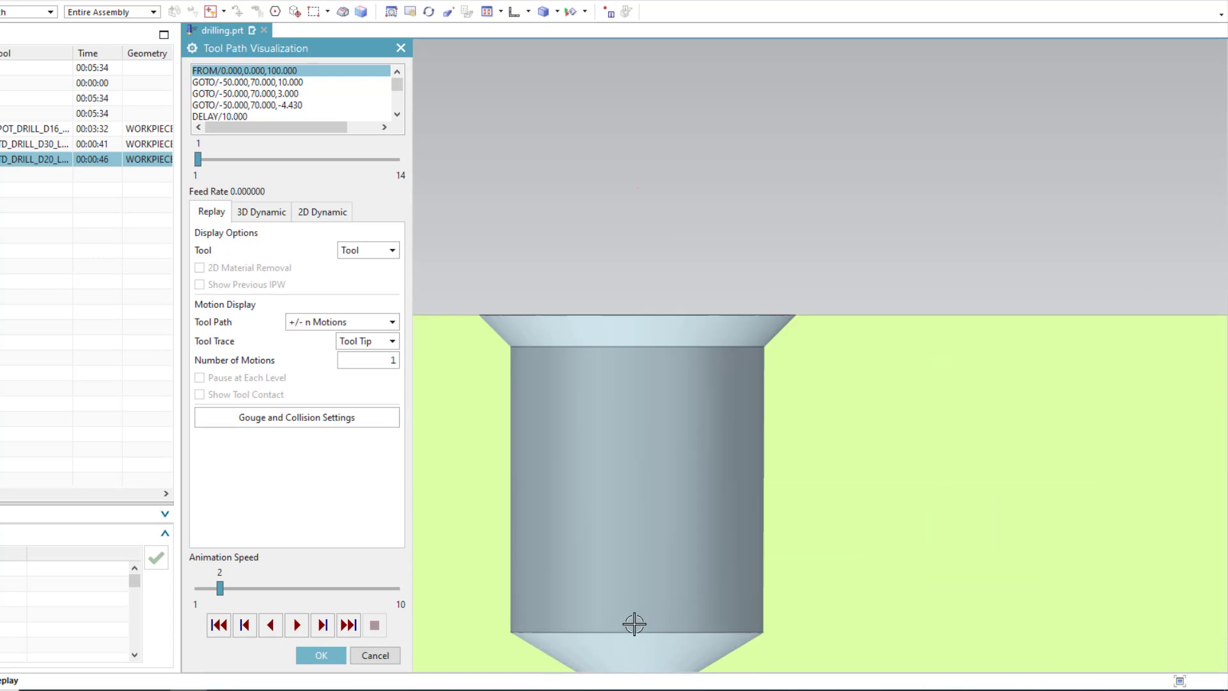
shift+middle_drag(602, 469, 694, 326)
scroll(694, 326, up, 1)
click(297, 625)
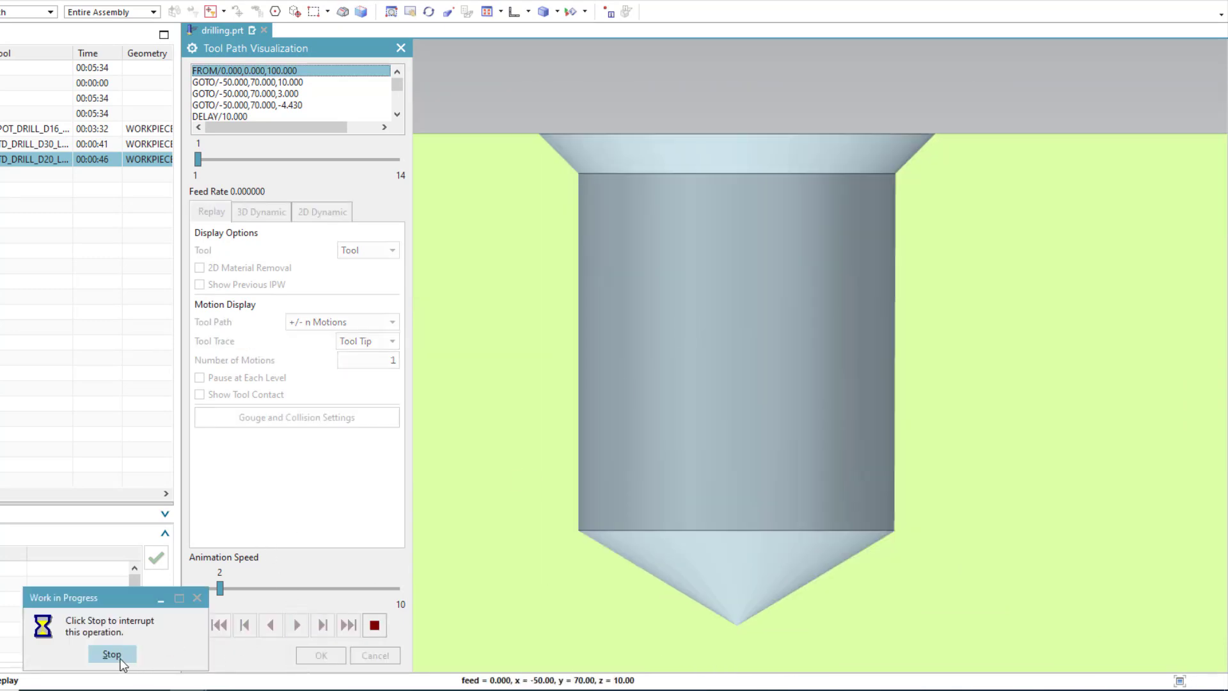
click(121, 660)
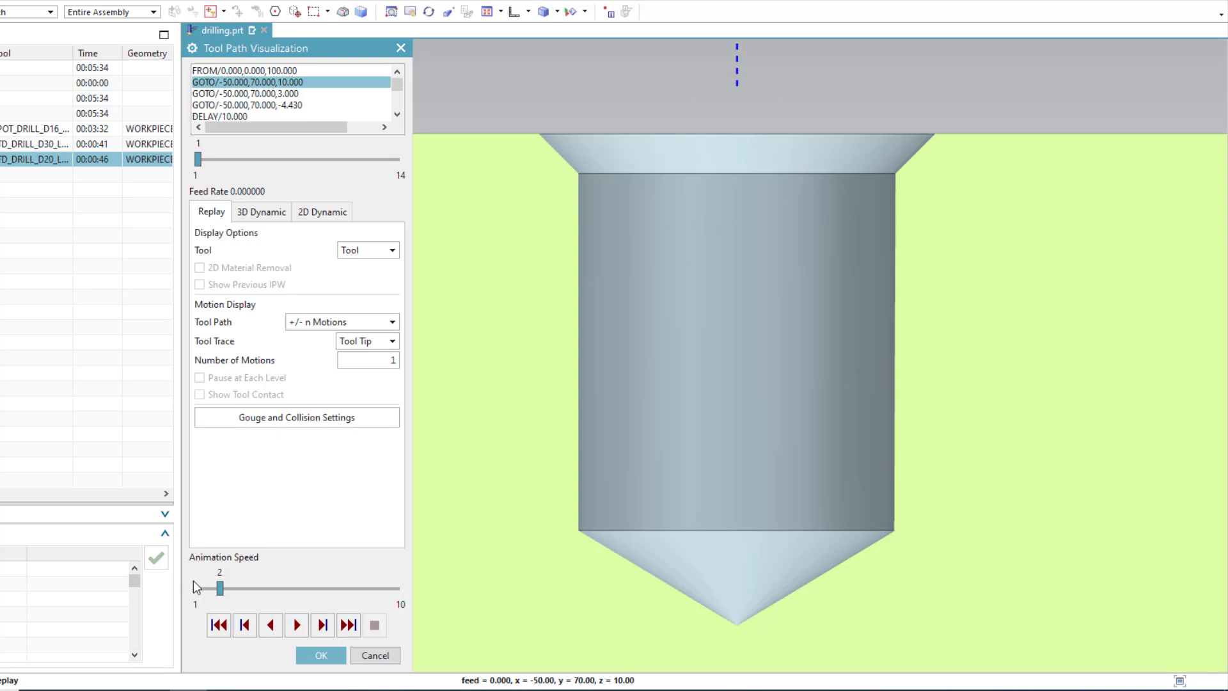
- Replay the peck drilling motion at animation speed 1, leave the visualization, and accept the DRILLING_PECK_FR operation
drag(221, 586, 202, 589)
click(297, 626)
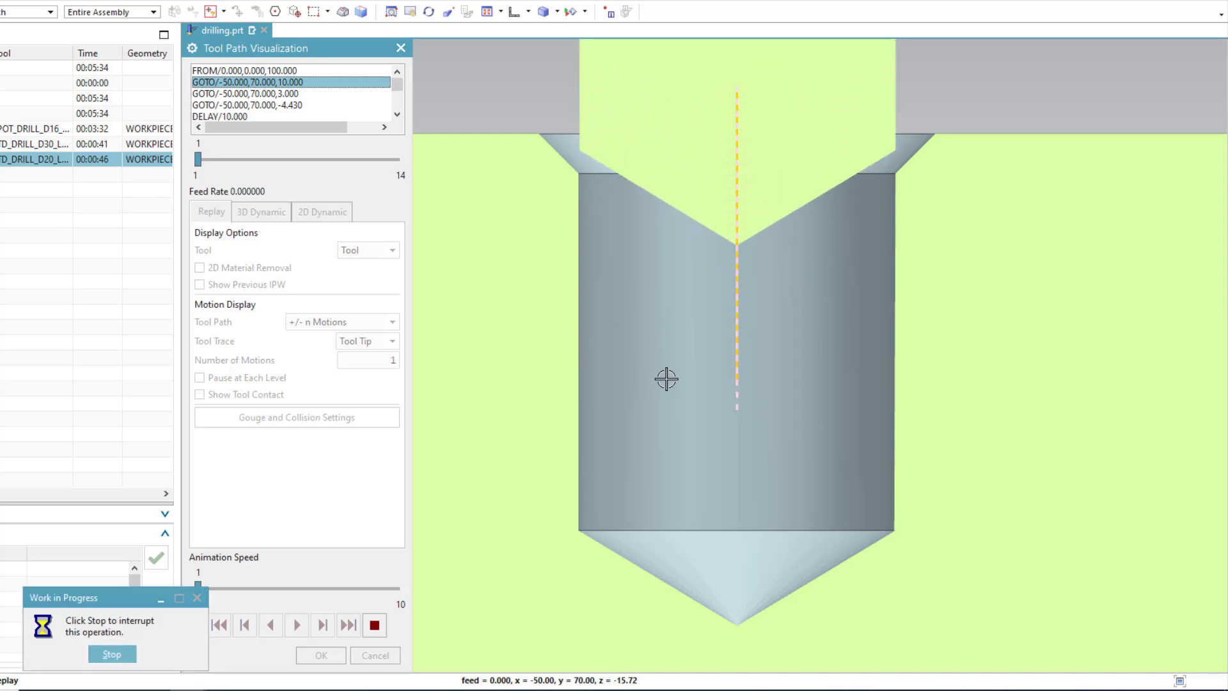
click(112, 654)
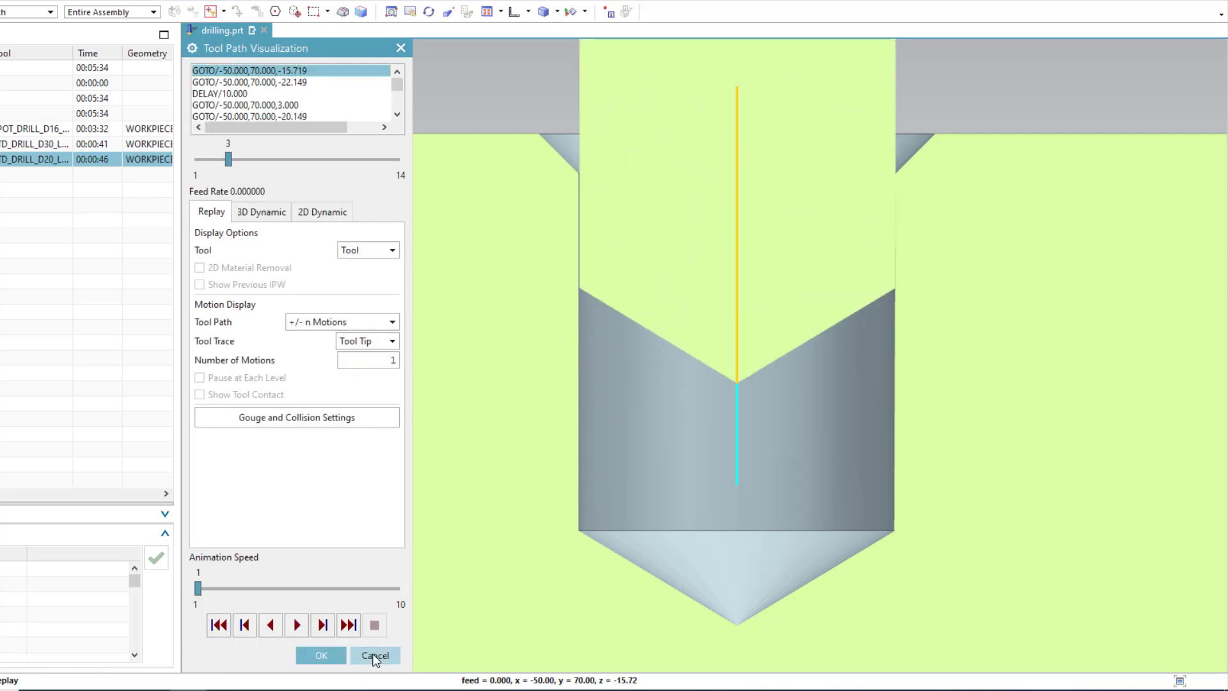
click(375, 655)
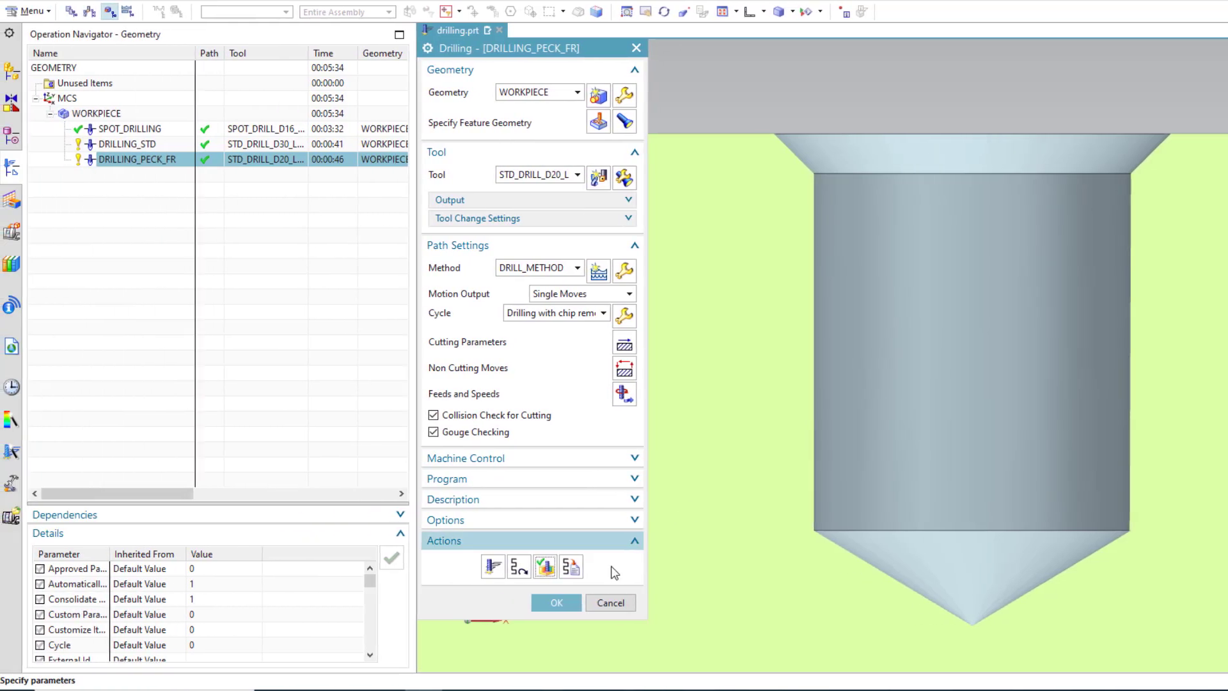
click(560, 603)
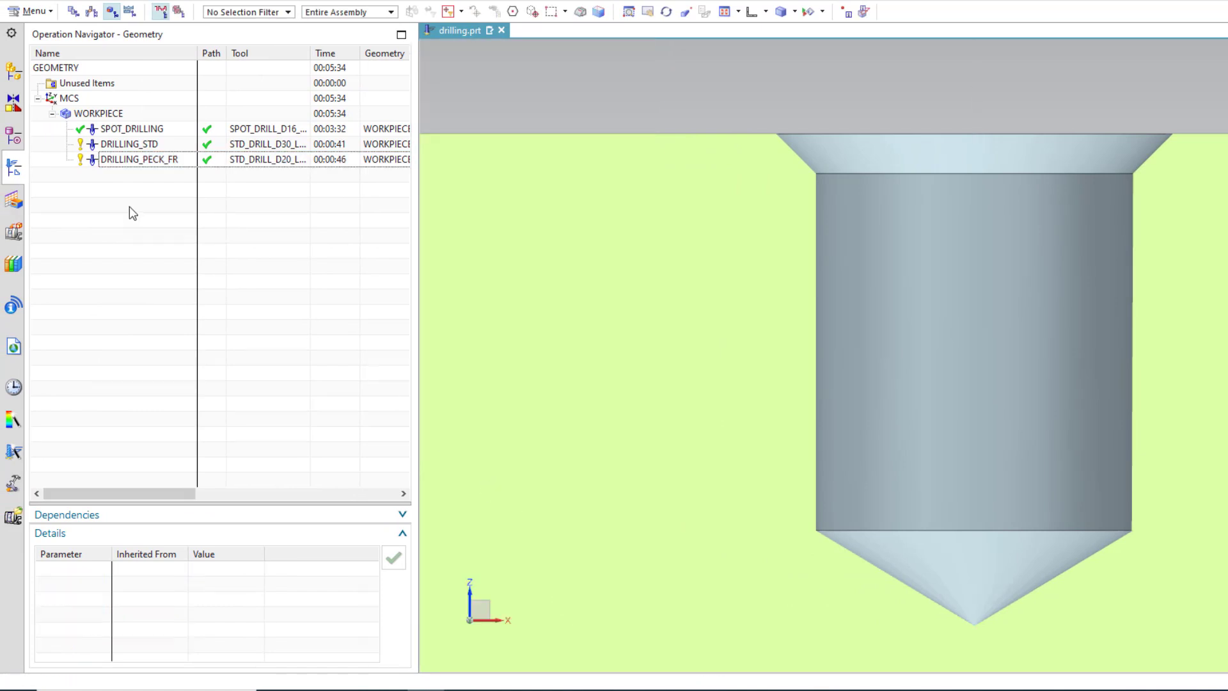
- Copy the DRILLING_PECK_FR operation and paste the duplicate after it under WORKPIECE
click(146, 170)
right_click(146, 164)
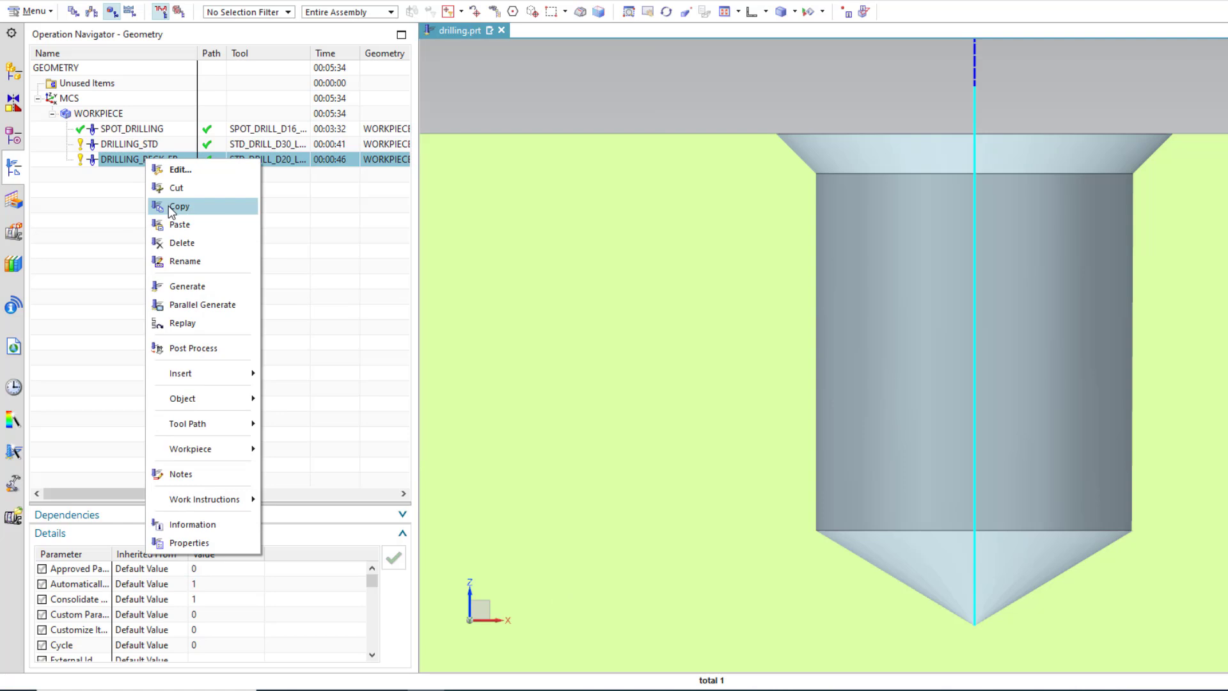
click(170, 208)
right_click(126, 164)
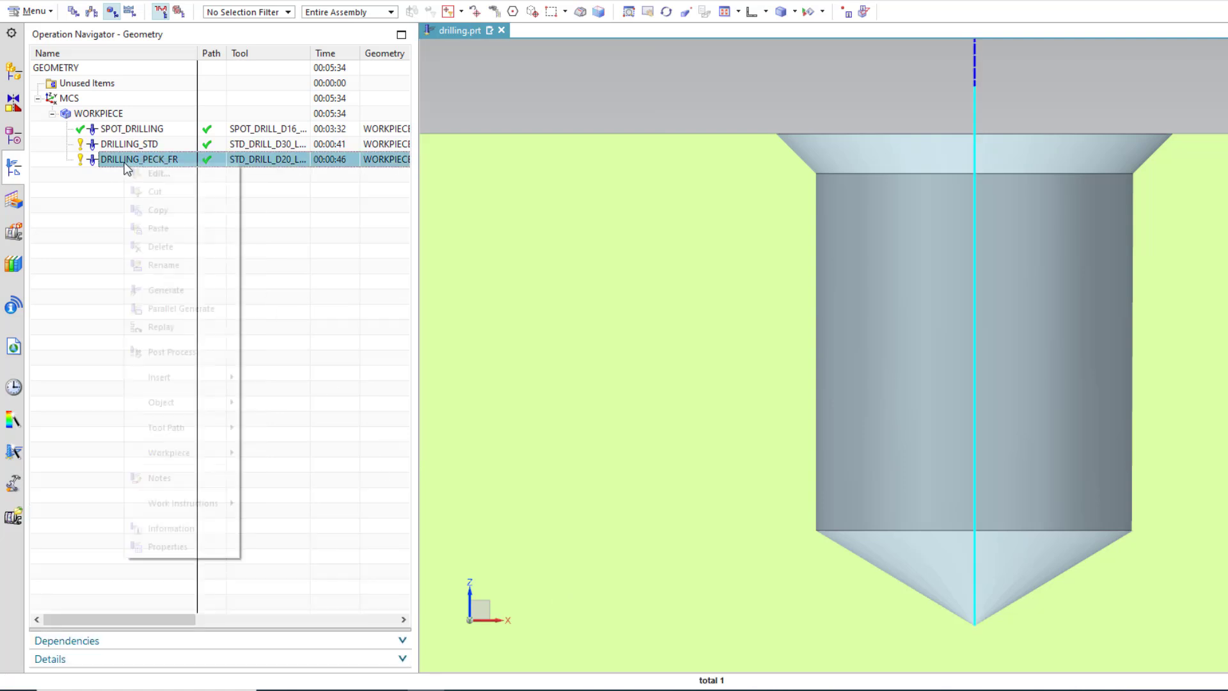
click(158, 228)
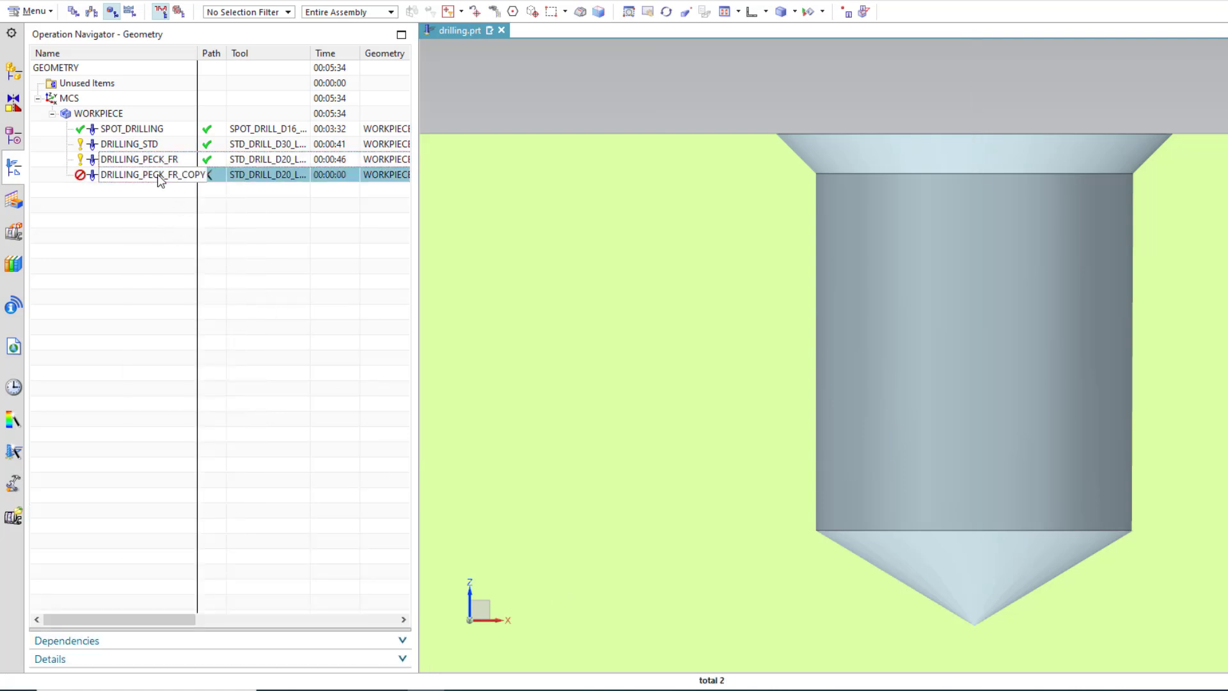
- Rename the copied drilling operation to DRILLING_PECK_SD
click(159, 175)
click(173, 177)
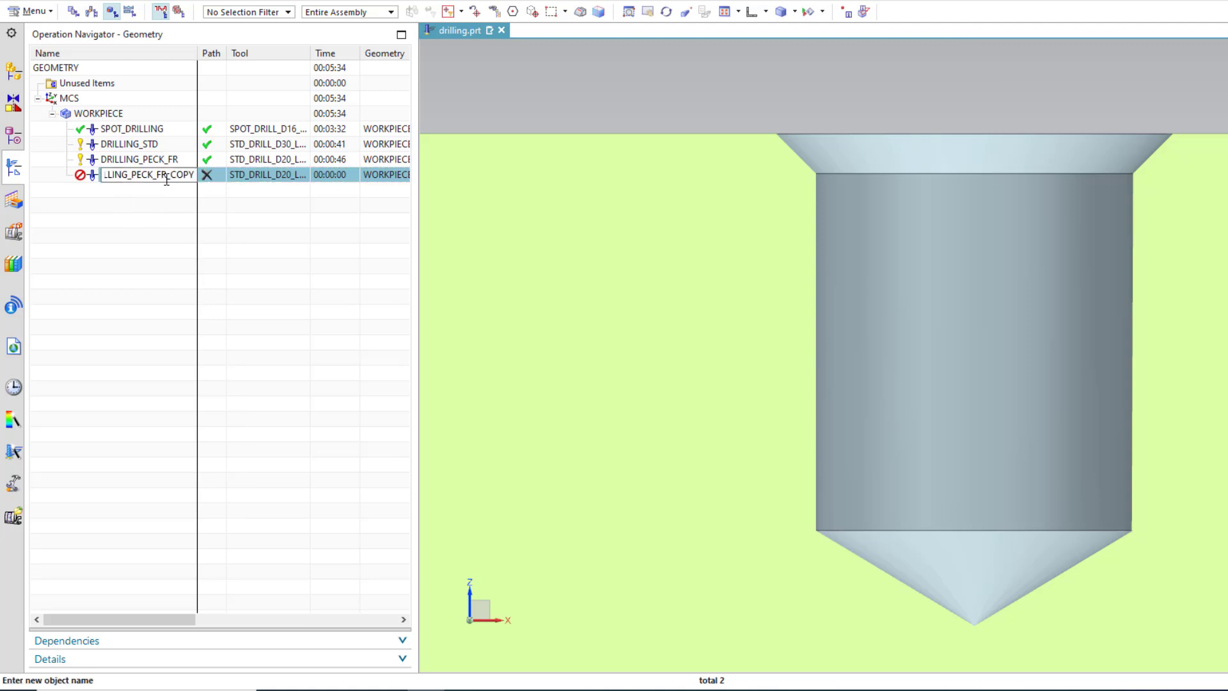
drag(194, 179, 156, 181)
key(BackSpace)
text(sd)
click(159, 232)
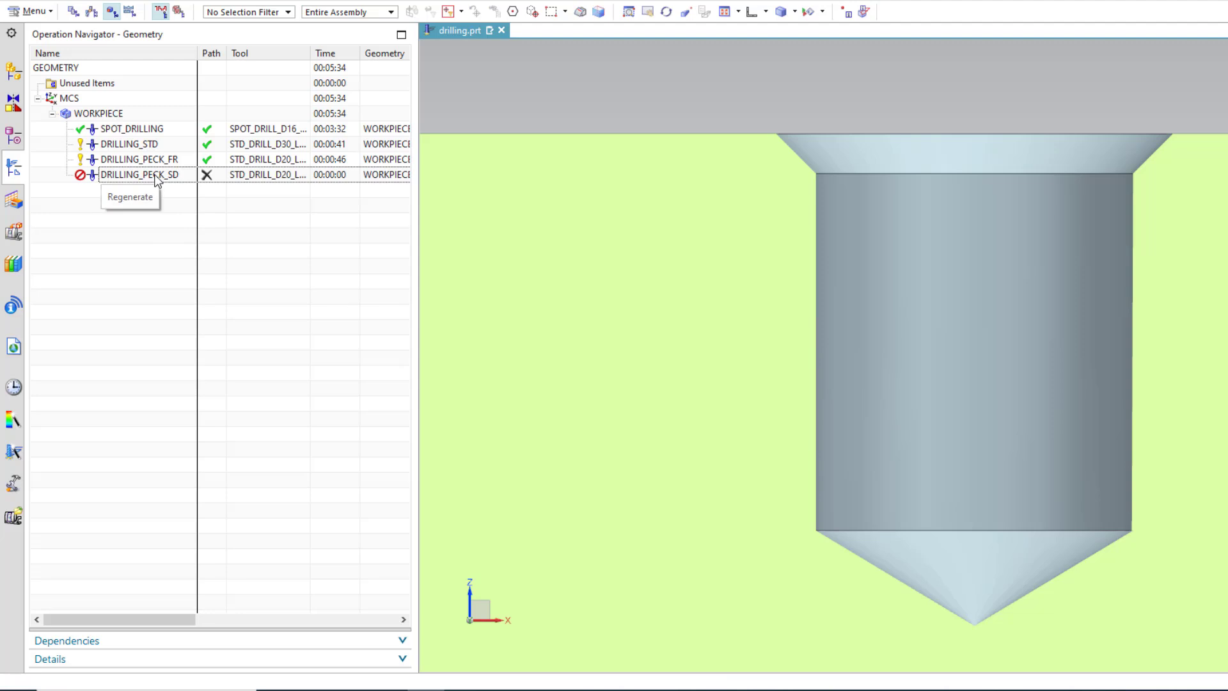
- Edit DRILLING_PECK_SD and add the eight holes around the slot on the lower step to its feature geometry
double_click(135, 176)
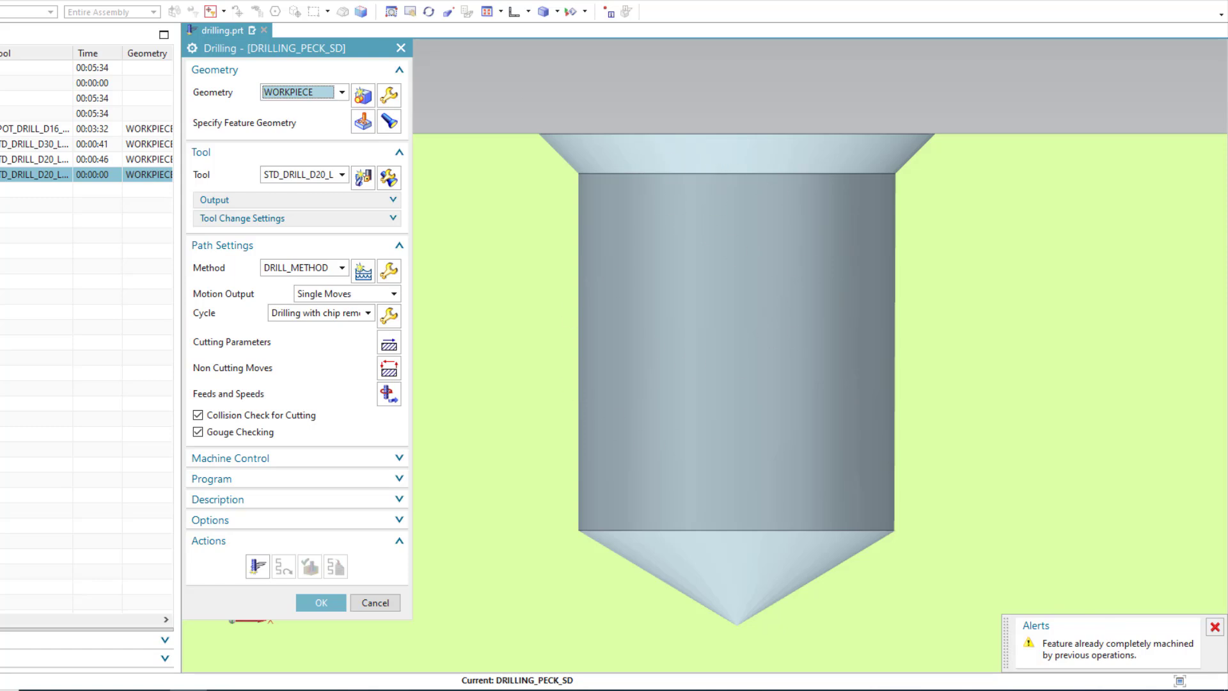
scroll(653, 180, down, 5)
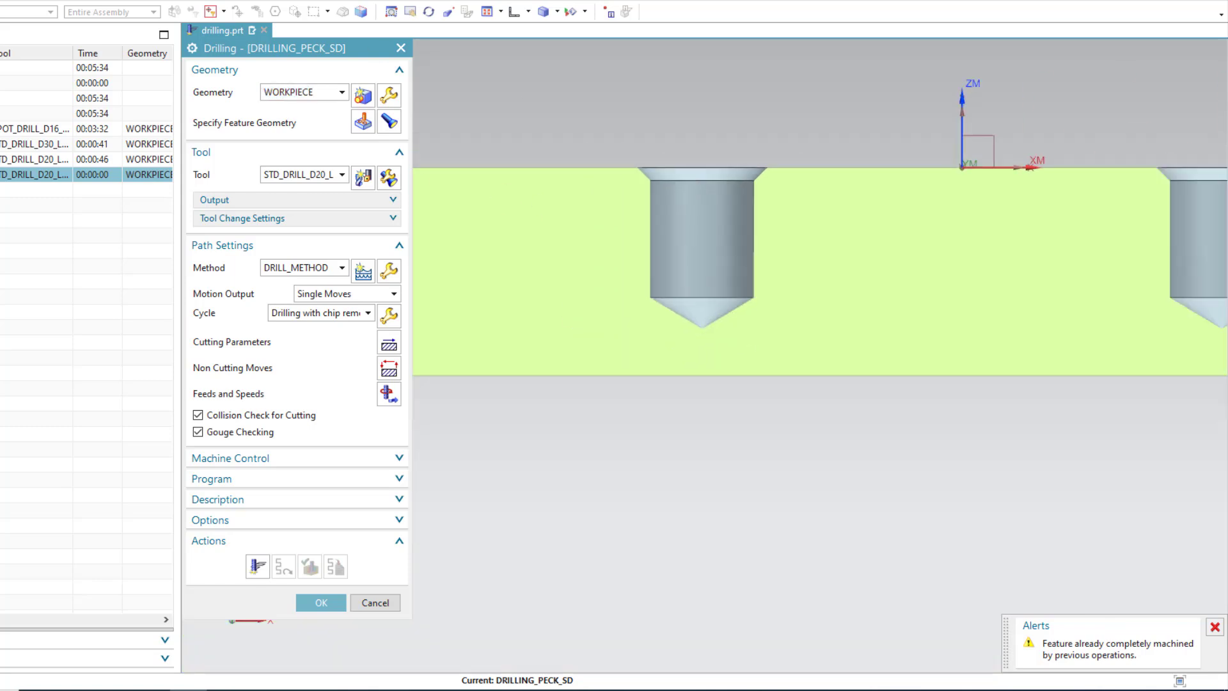
click(210, 11)
middle_drag(732, 247, 757, 375)
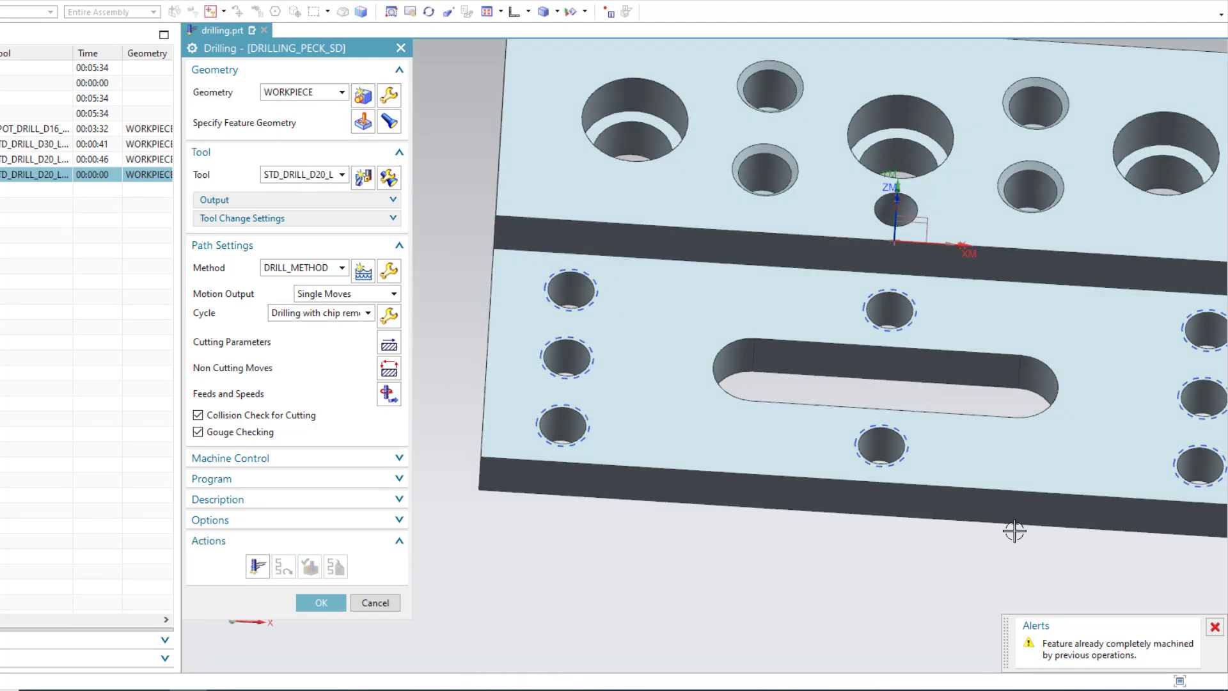
click(365, 123)
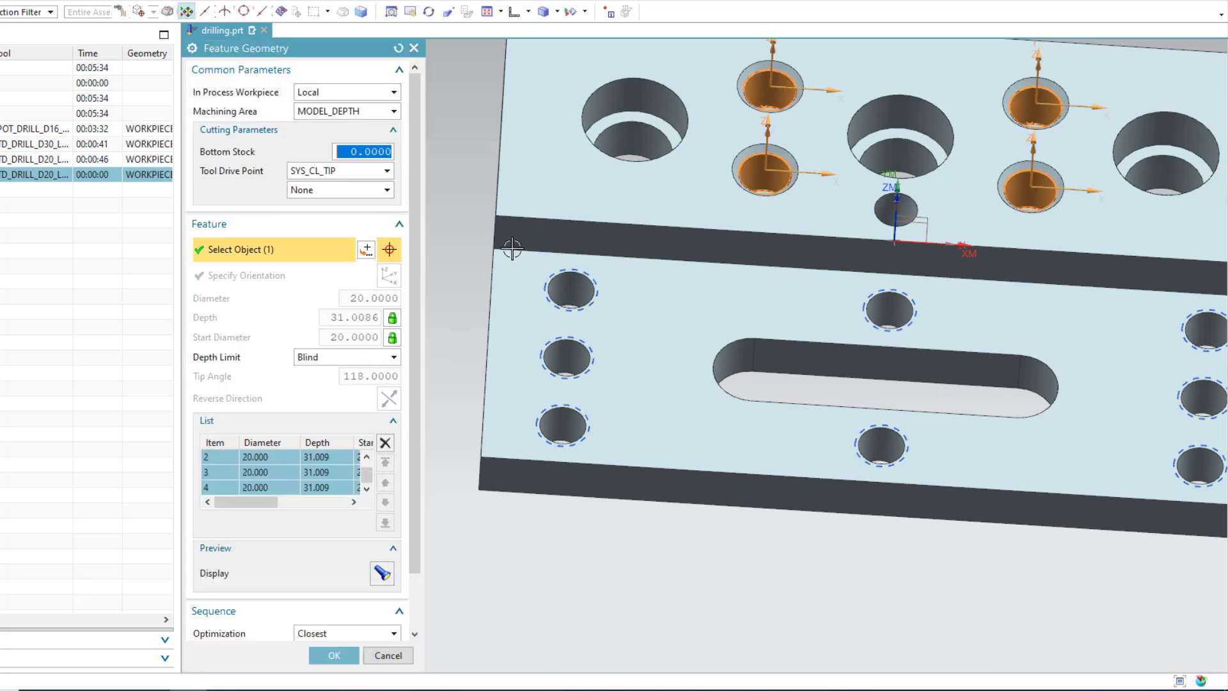
drag(449, 253, 643, 496)
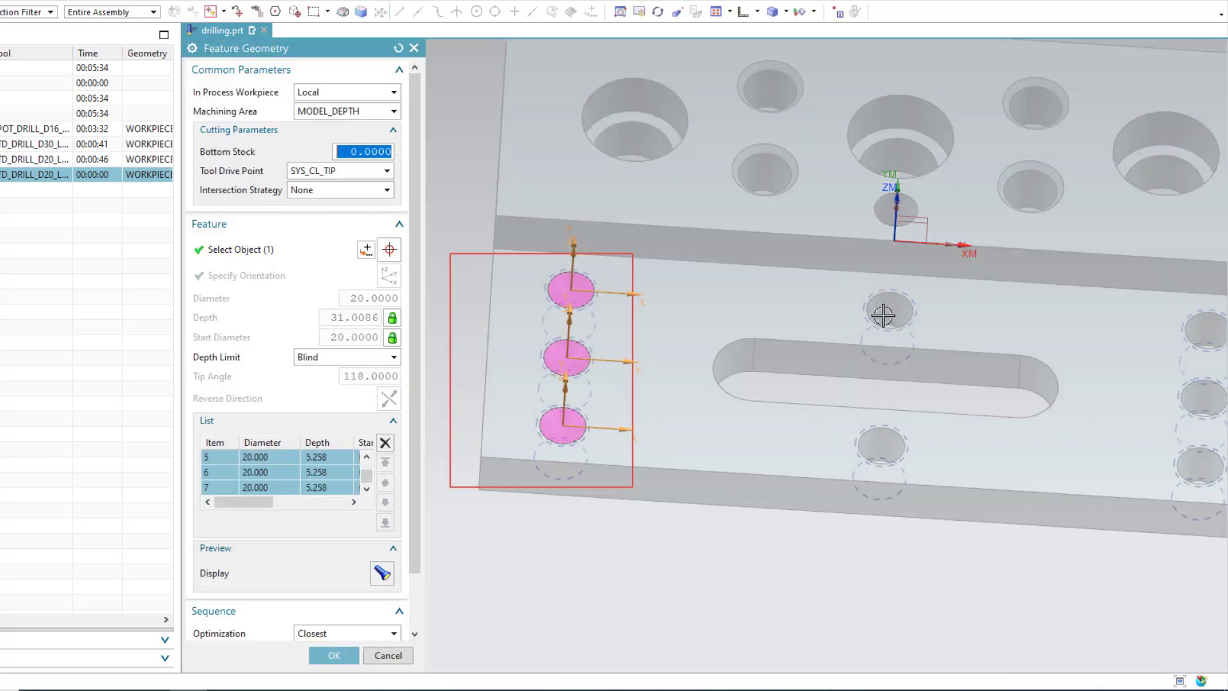
drag(824, 269, 934, 518)
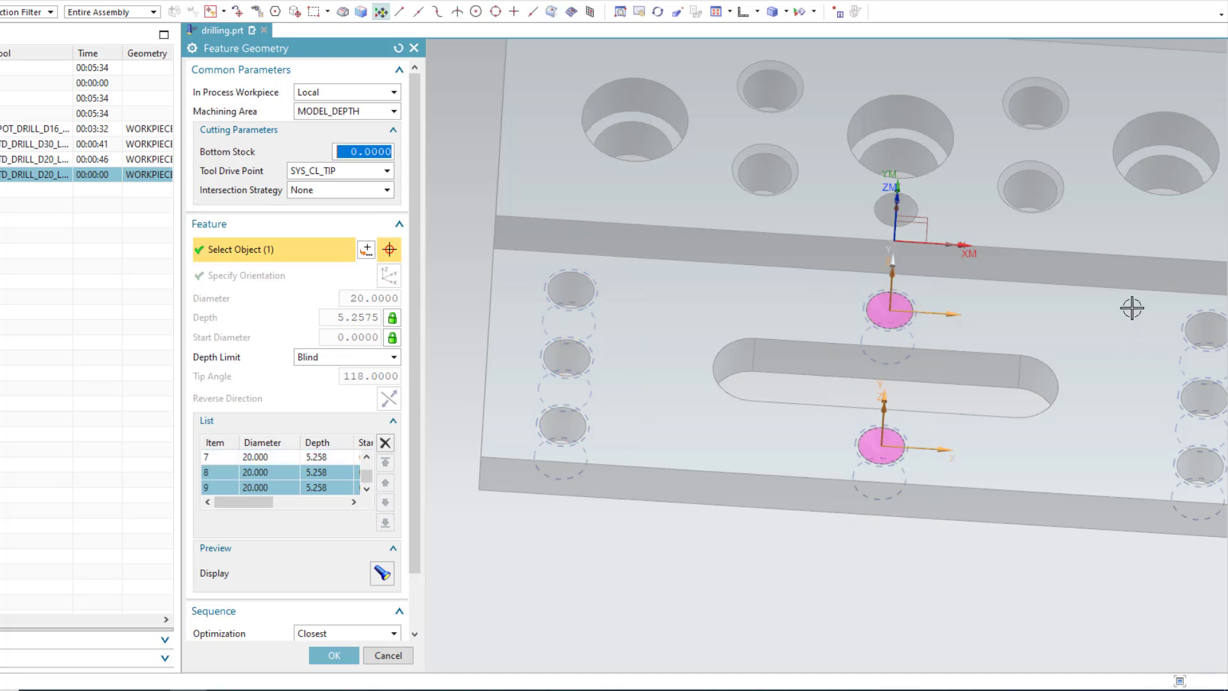
drag(1126, 296, 1222, 553)
- Remove the first four features, the holes on the upper step, from the feature geometry list
click(214, 458)
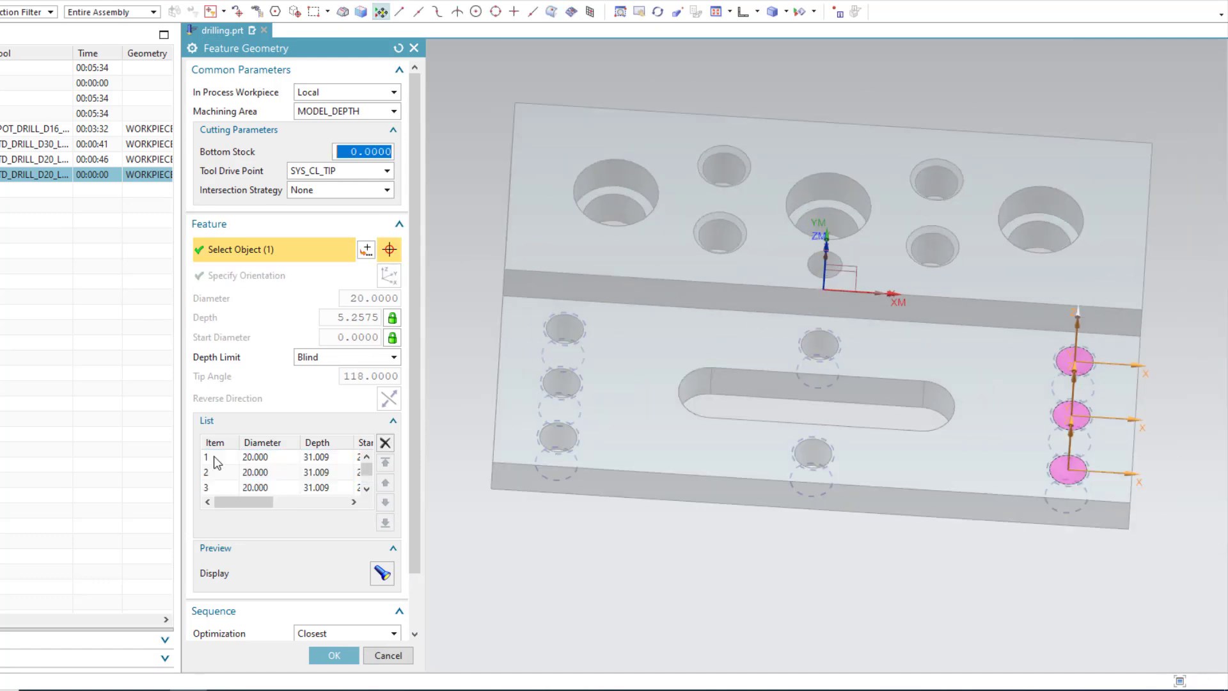
scroll(218, 462, down, 1)
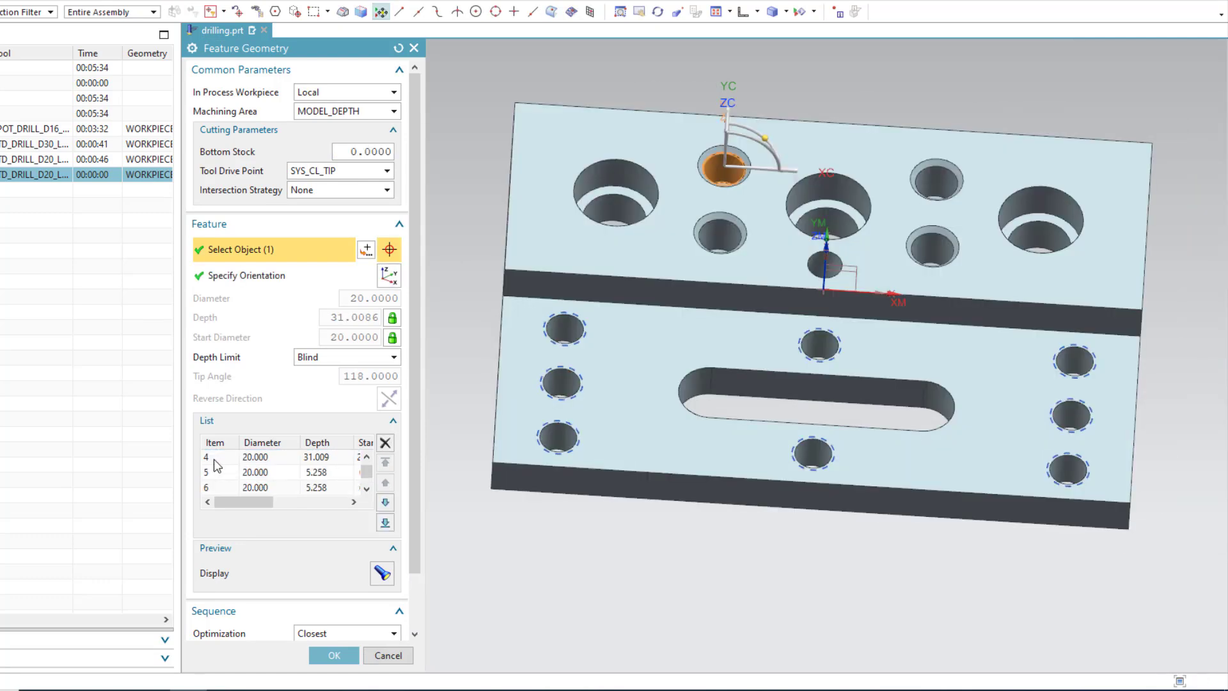
shift+click(213, 459)
click(386, 444)
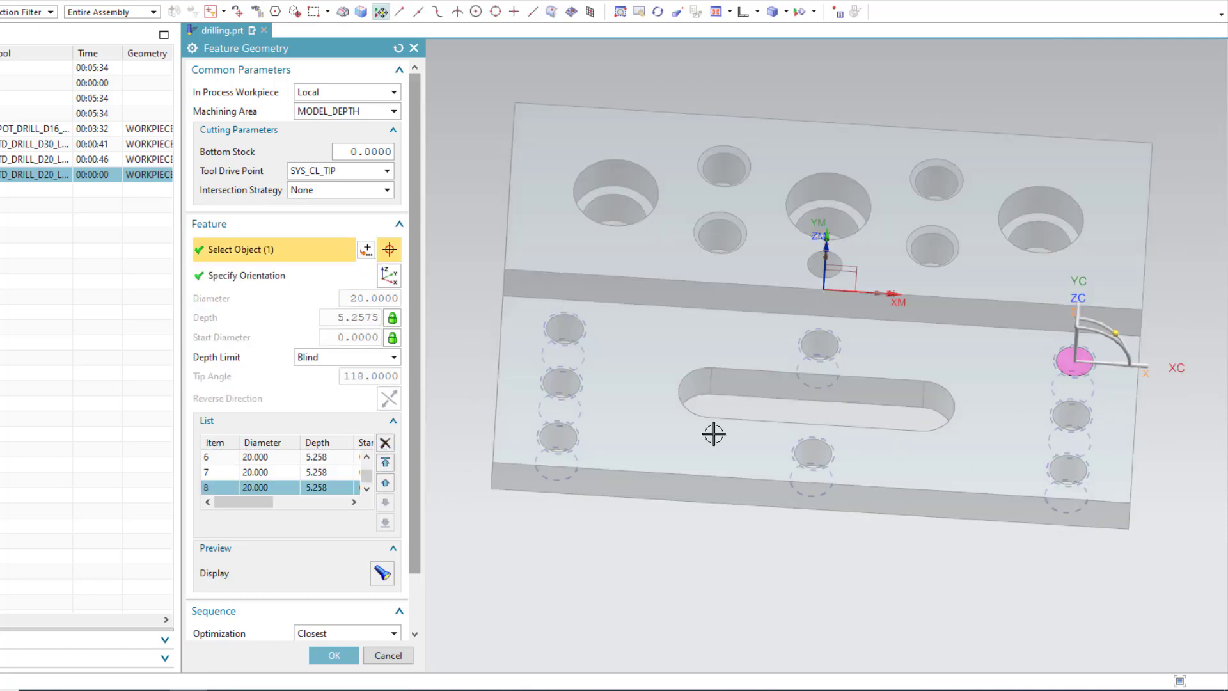
- Set the sequence optimization to Shortest Path and reorder the list of holes
scroll(247, 475, up, 2)
scroll(221, 468, down, 3)
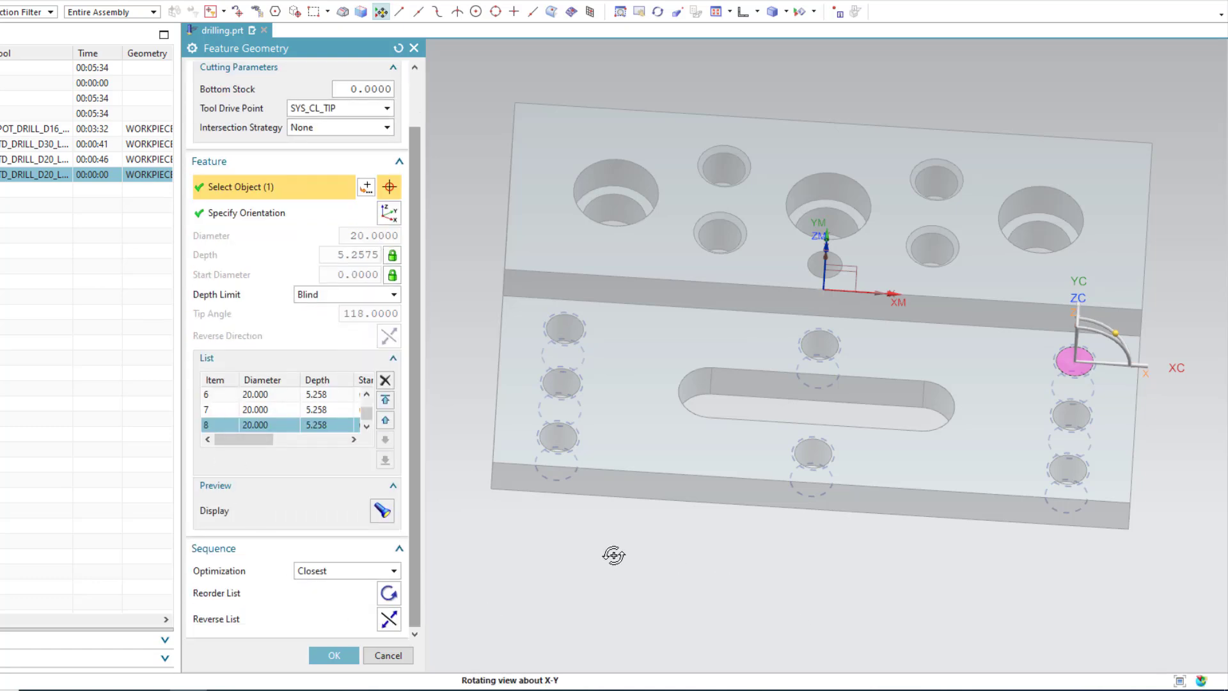
middle_drag(614, 555, 611, 524)
click(342, 571)
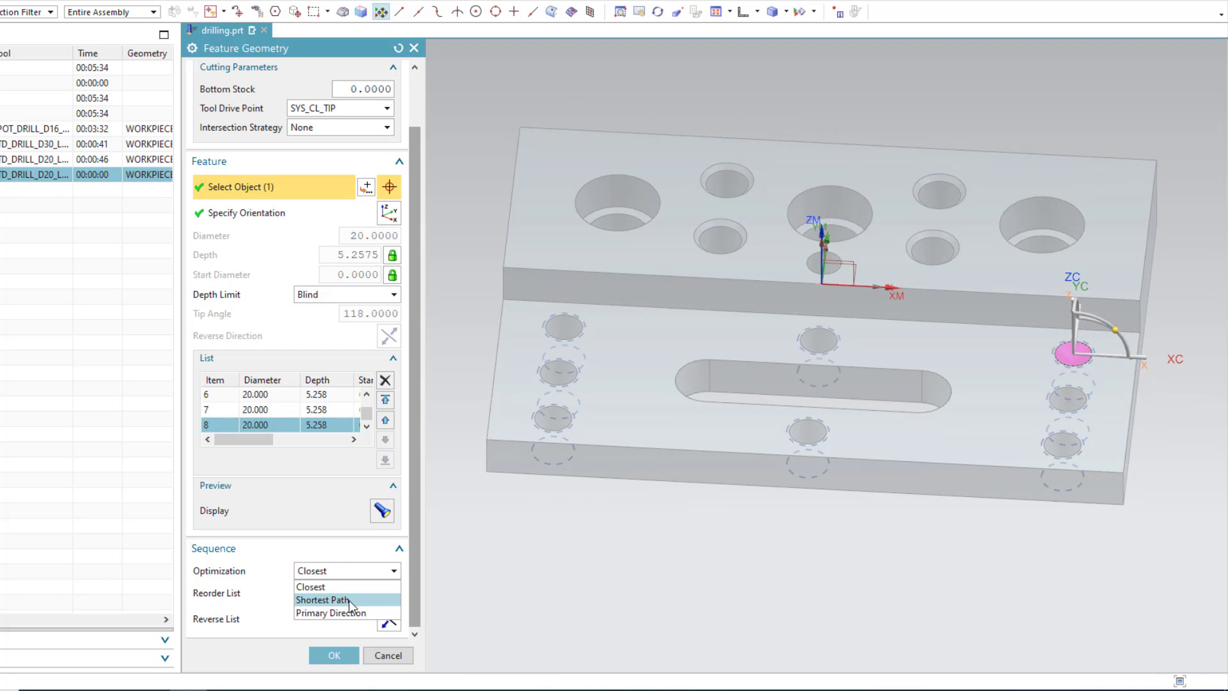
click(352, 600)
click(388, 593)
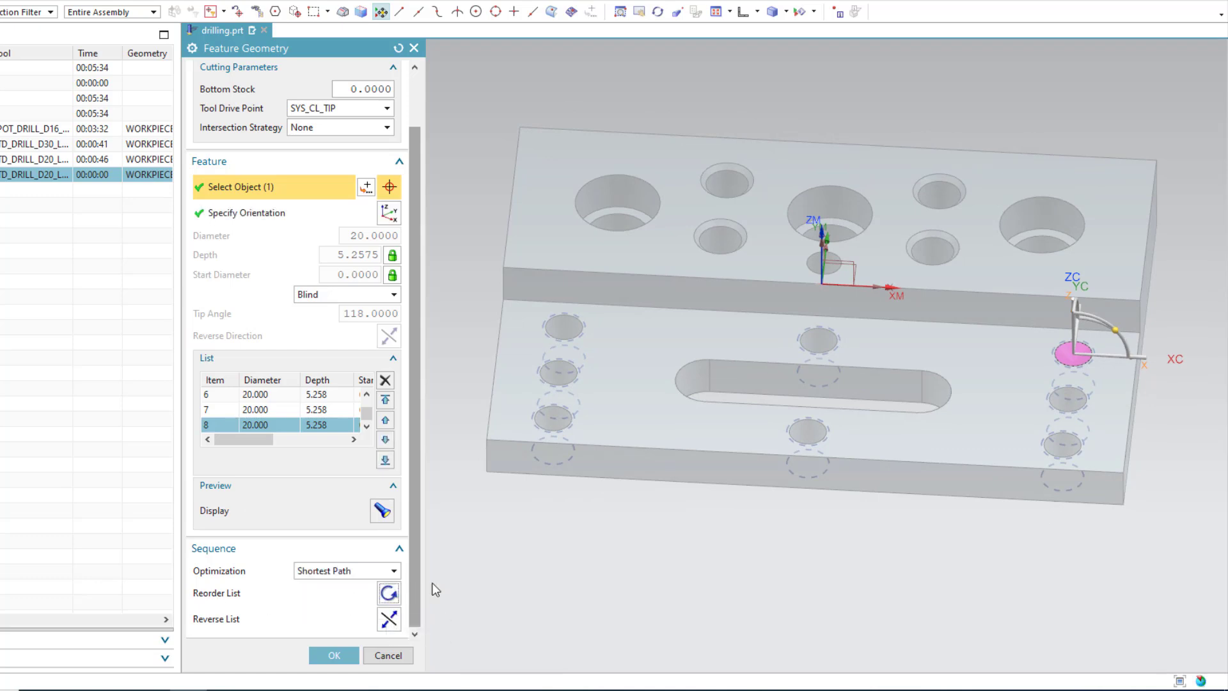
middle_drag(602, 526, 663, 566)
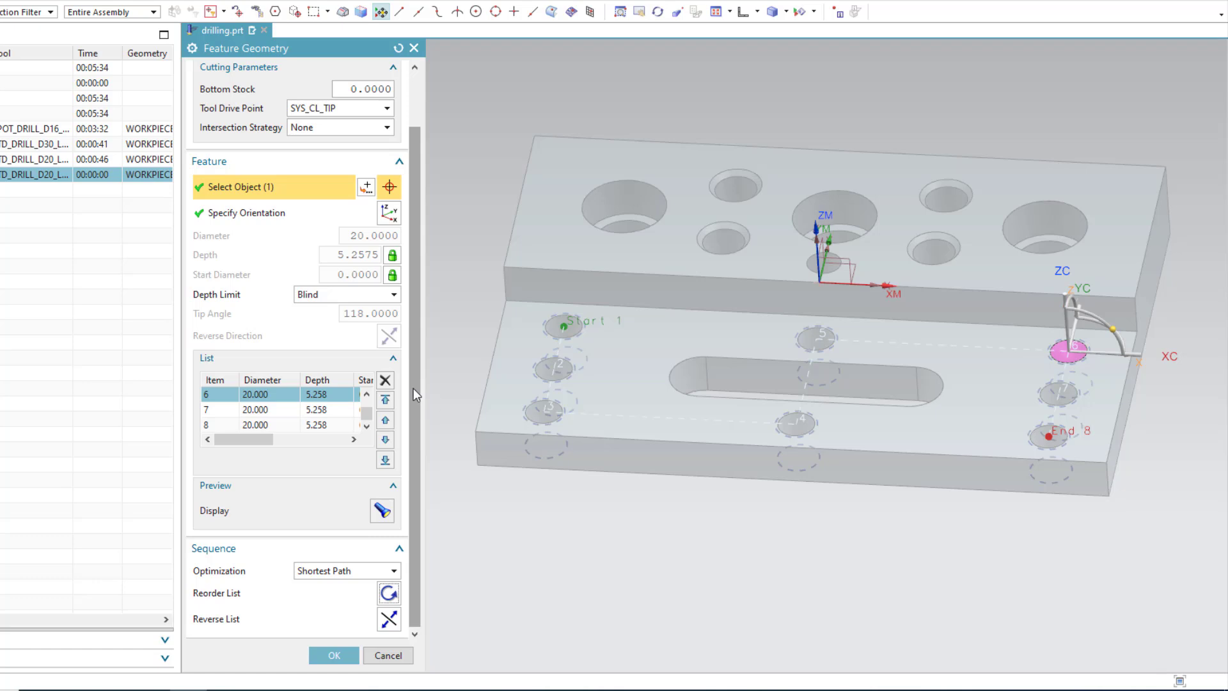
- Set the In Process Workpiece to Use 3D and accept the feature geometry
scroll(384, 384, up, 3)
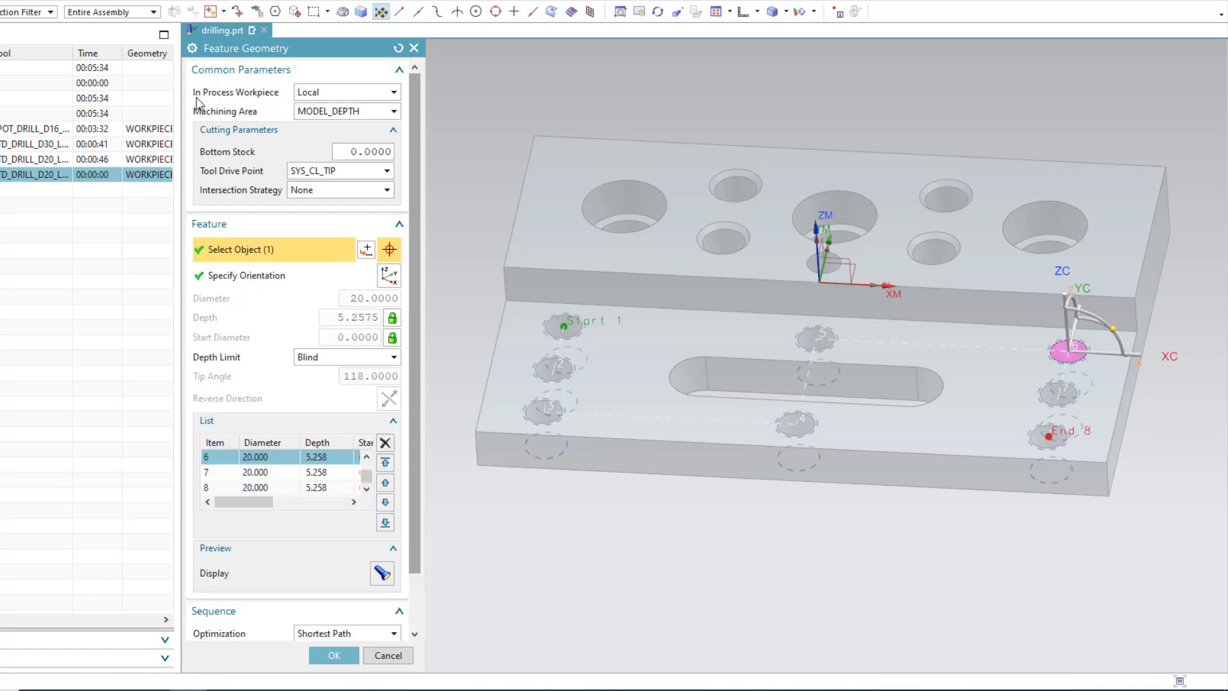
click(321, 98)
click(318, 119)
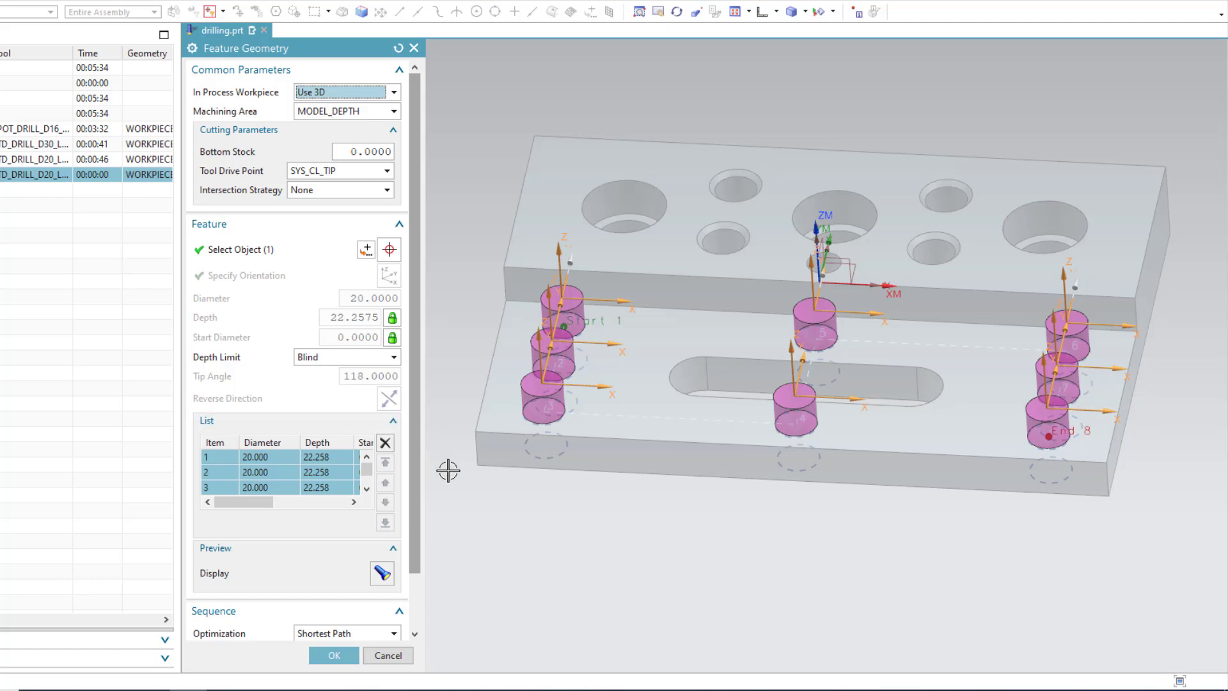
click(329, 656)
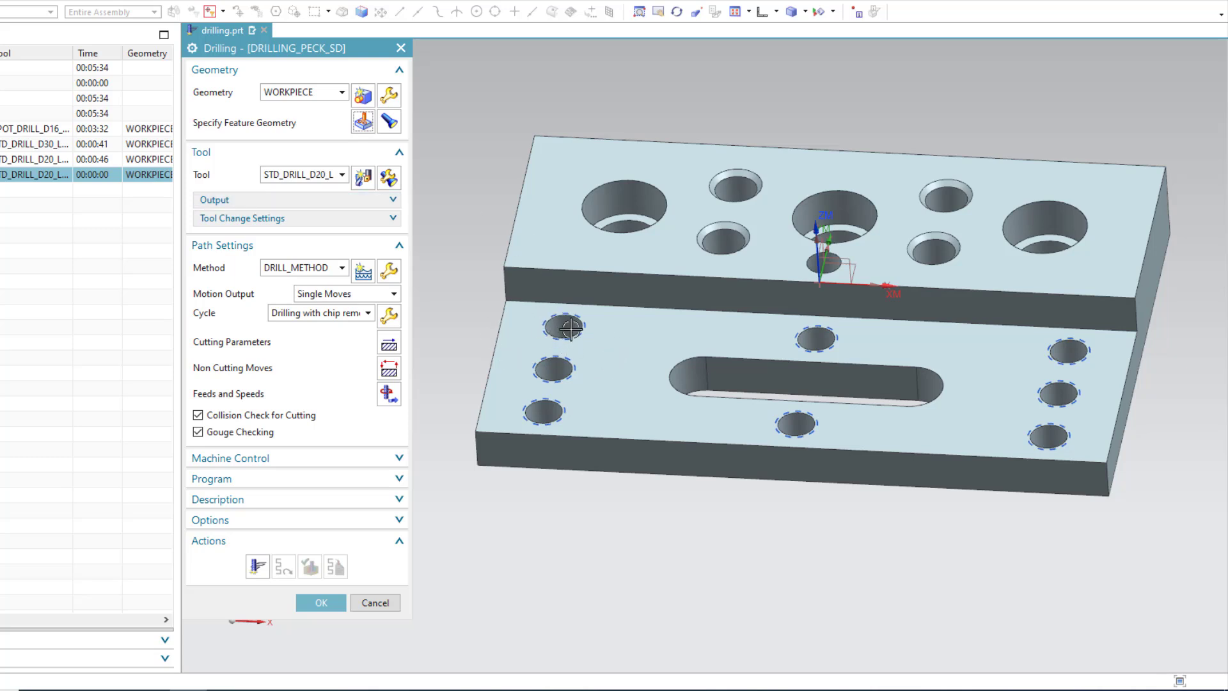
- Assign the STD_DRILL_D17.5_L100 tool to the operation and examine the hole volumes in its feature geometry
click(317, 178)
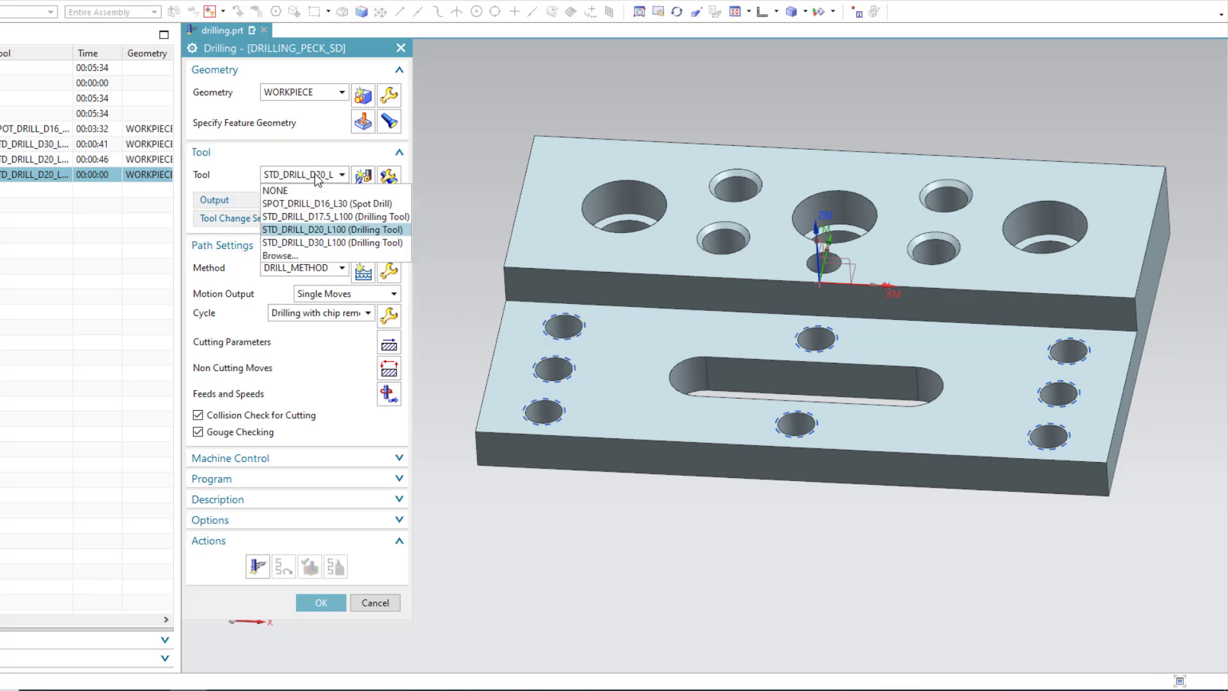
click(327, 219)
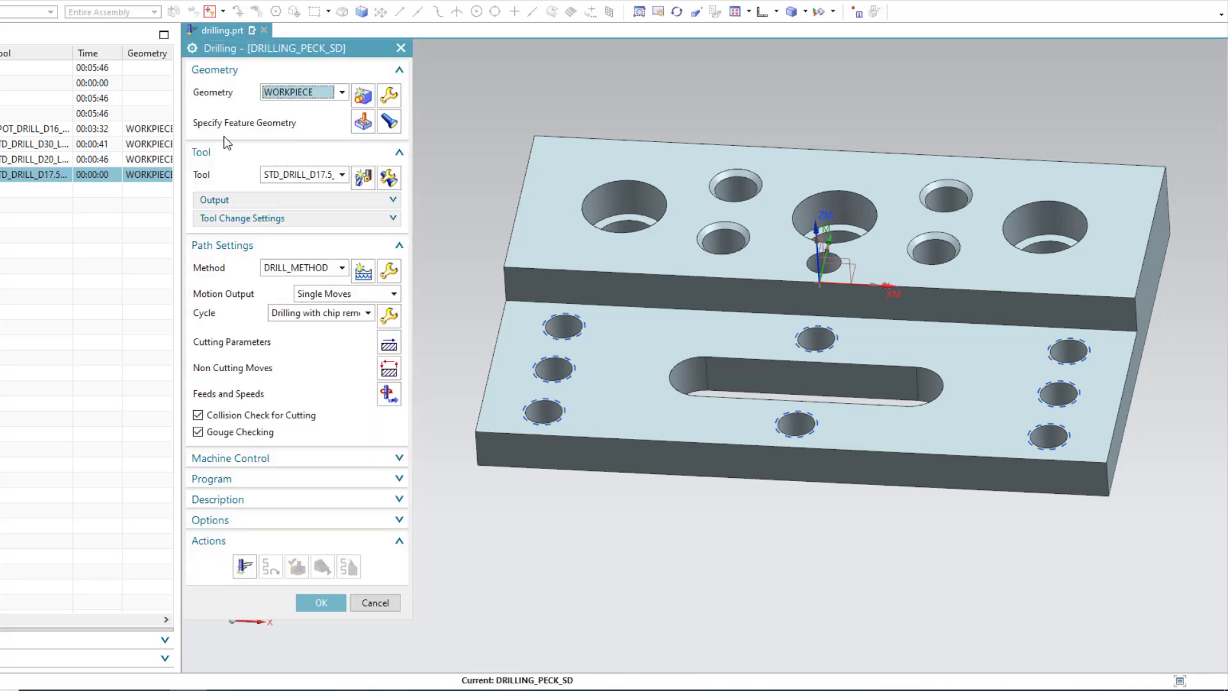
click(363, 123)
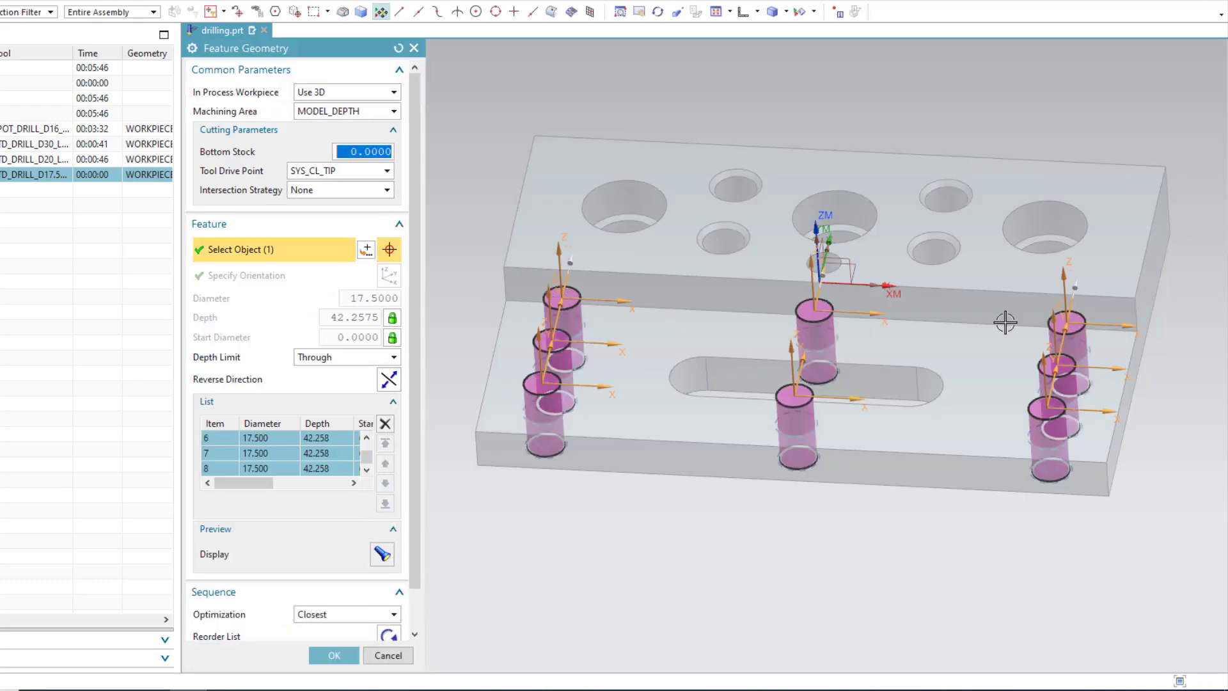
middle_drag(713, 554, 674, 530)
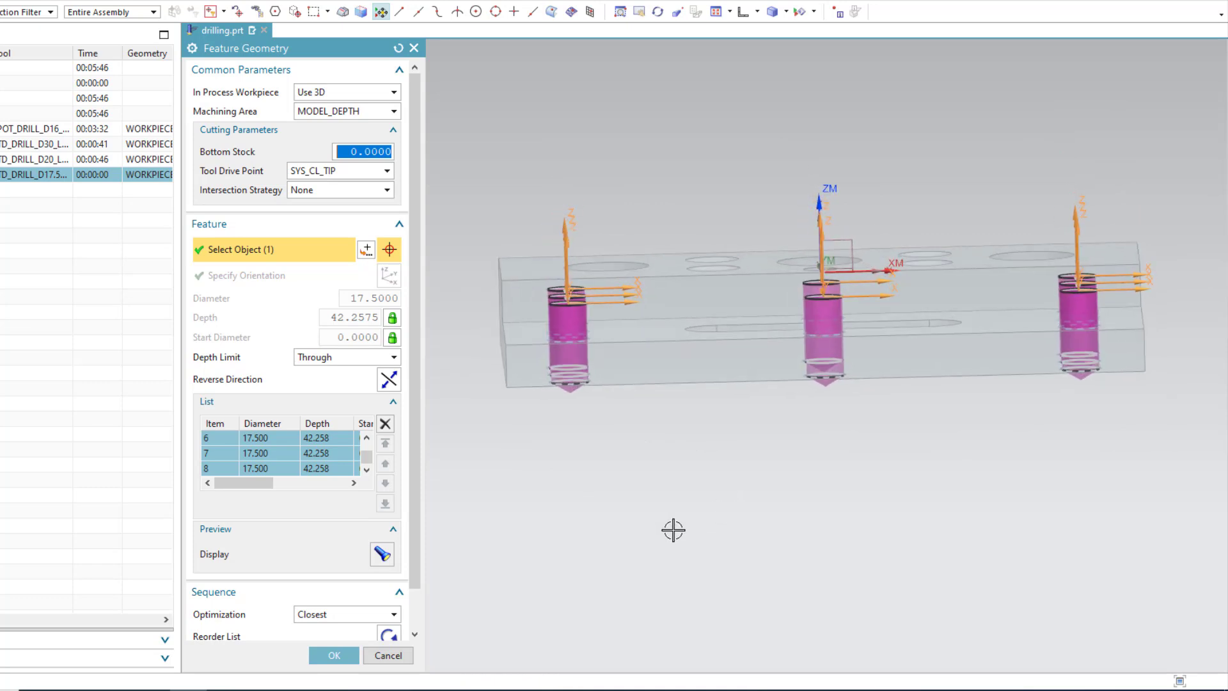
- Set the motion output to Machine Cycle with the Drill,Deep,BreakChip cycle, accept its parameters, and generate the tool path
click(335, 656)
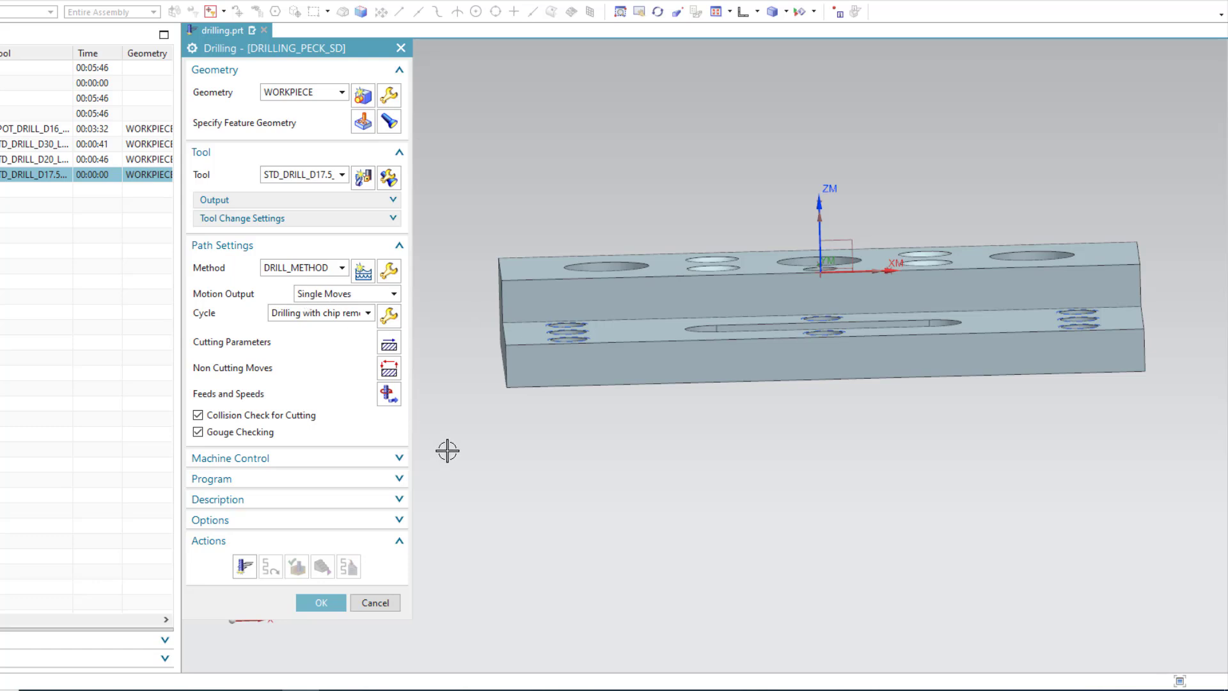
click(395, 295)
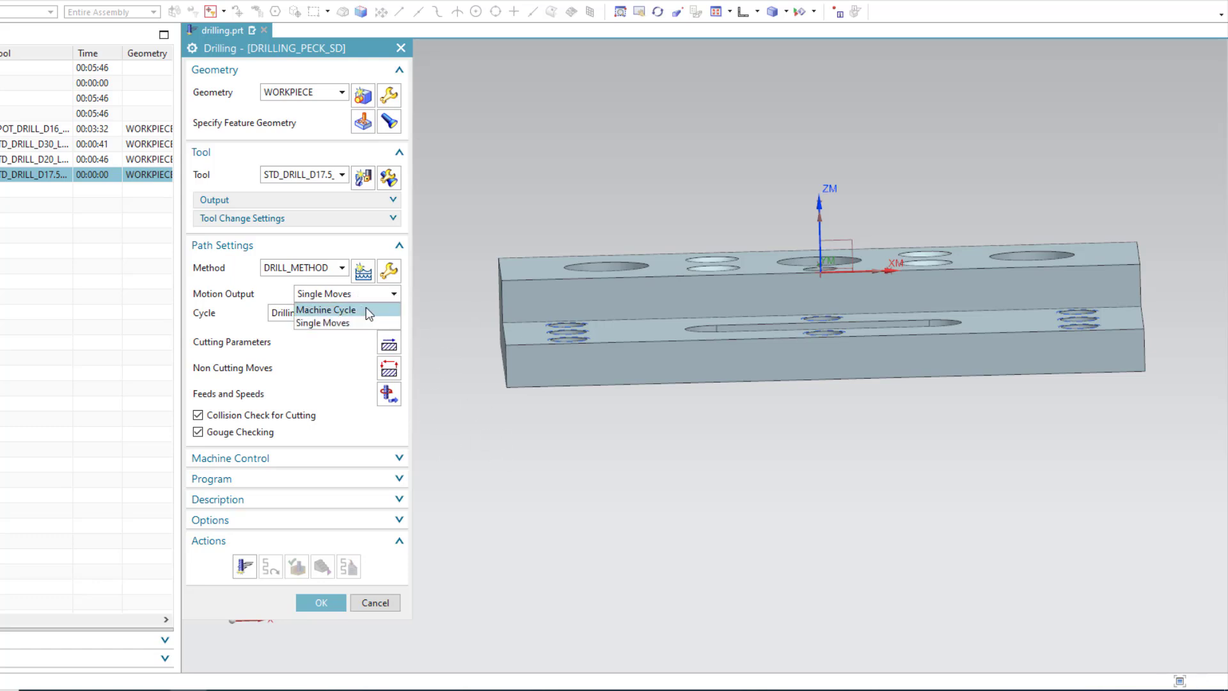
click(323, 310)
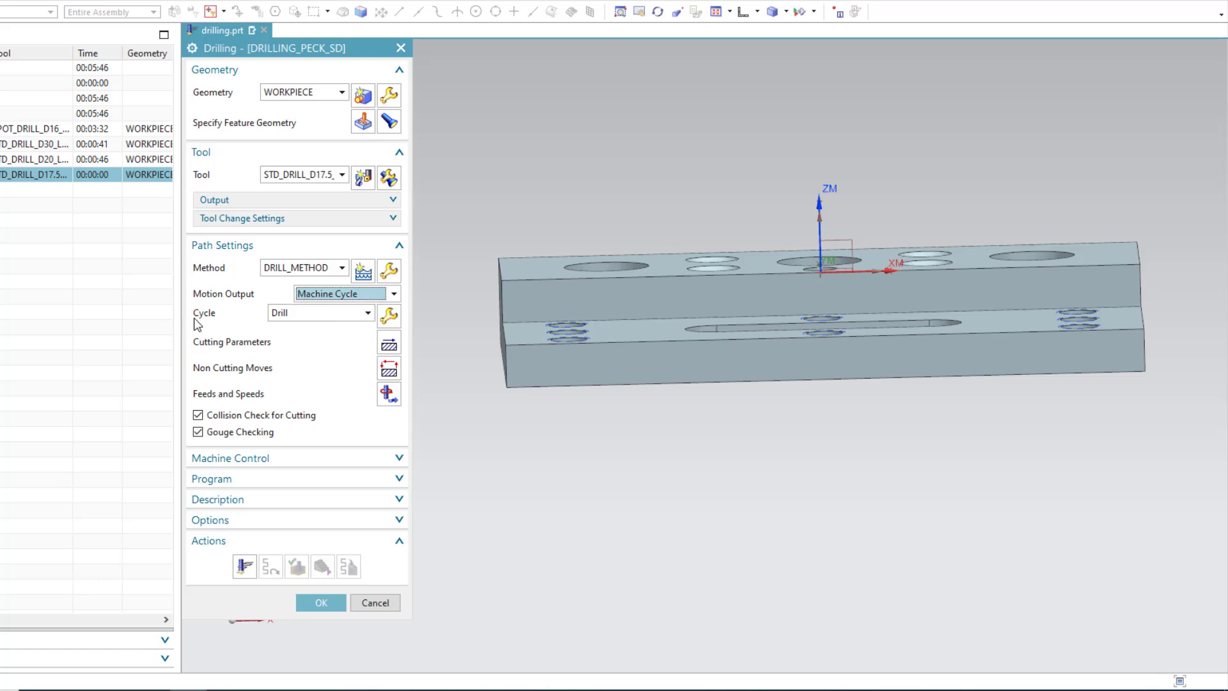
click(315, 315)
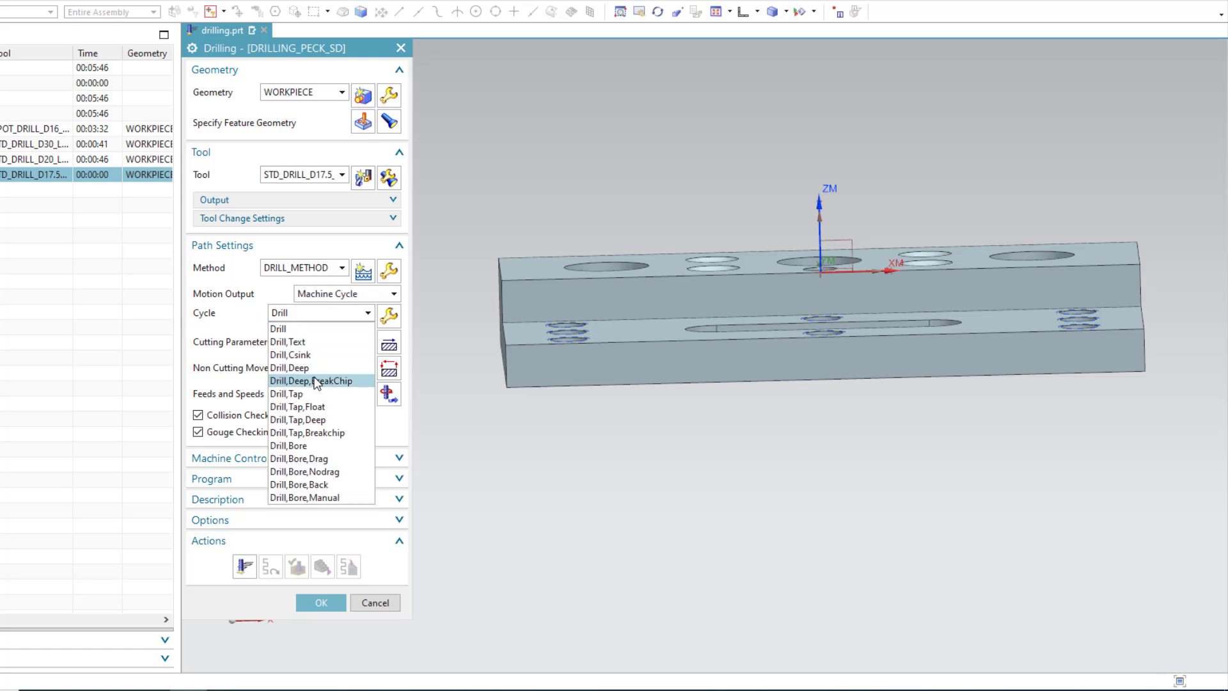
click(355, 382)
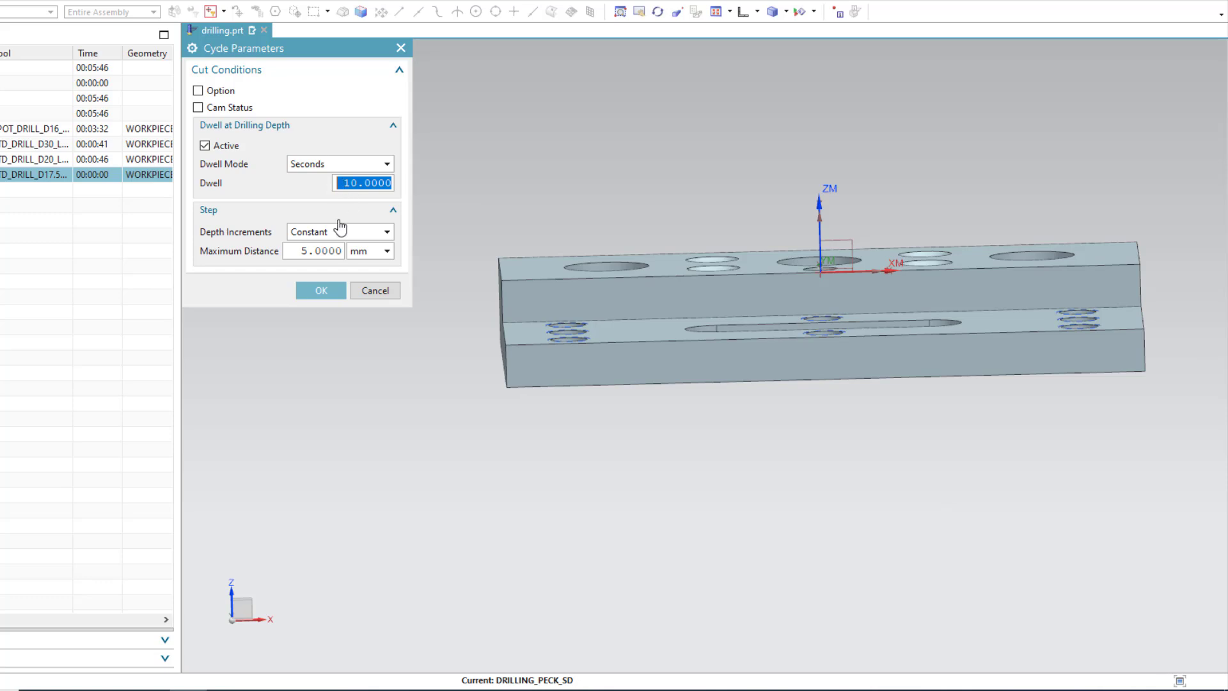
click(321, 291)
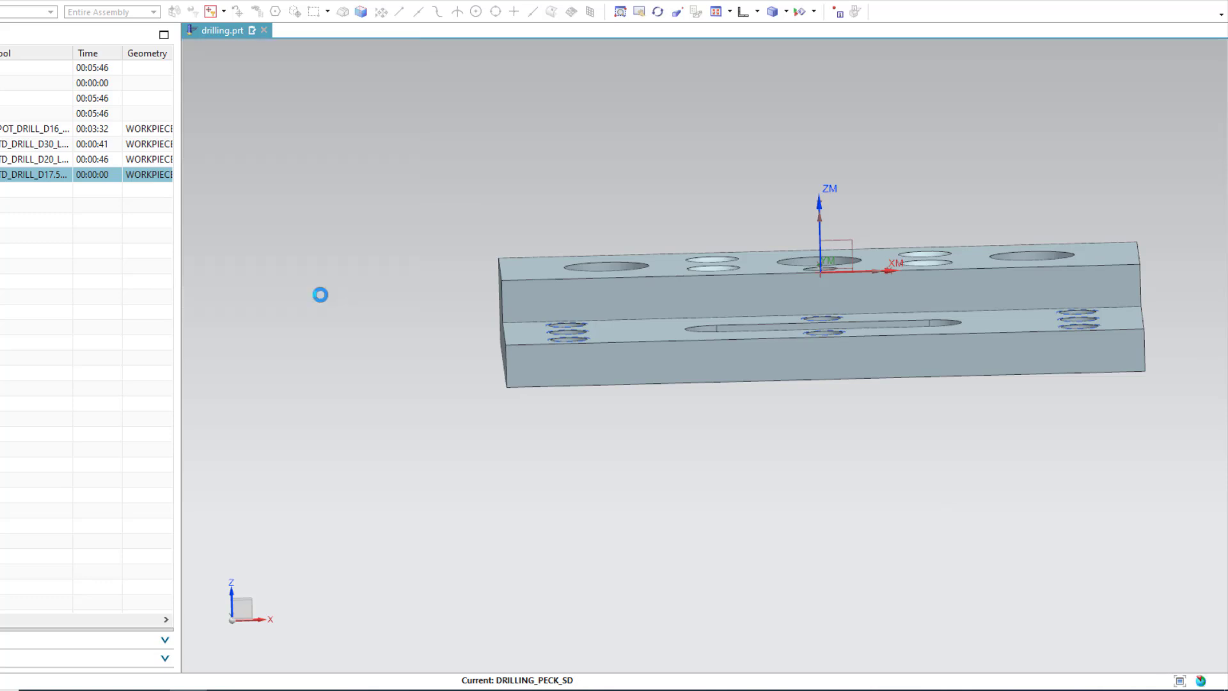
click(245, 566)
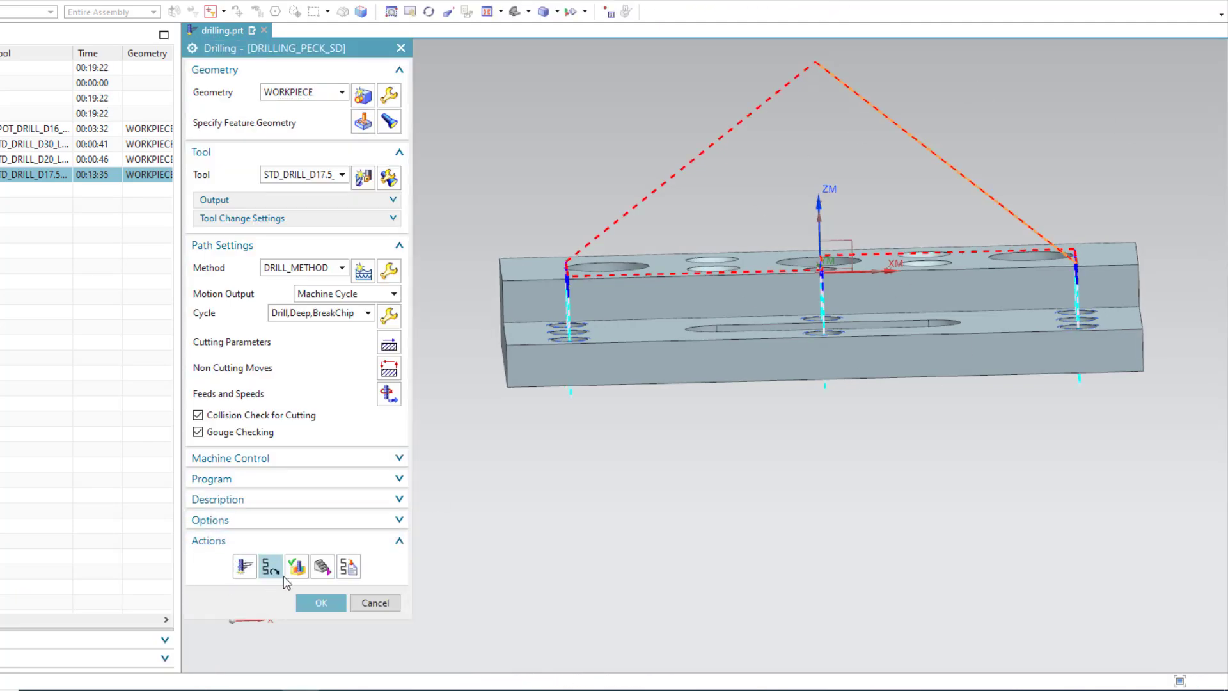
- For tool path verification, section the part through the arc center of the rear threaded hole at the lower step's -X end
click(297, 567)
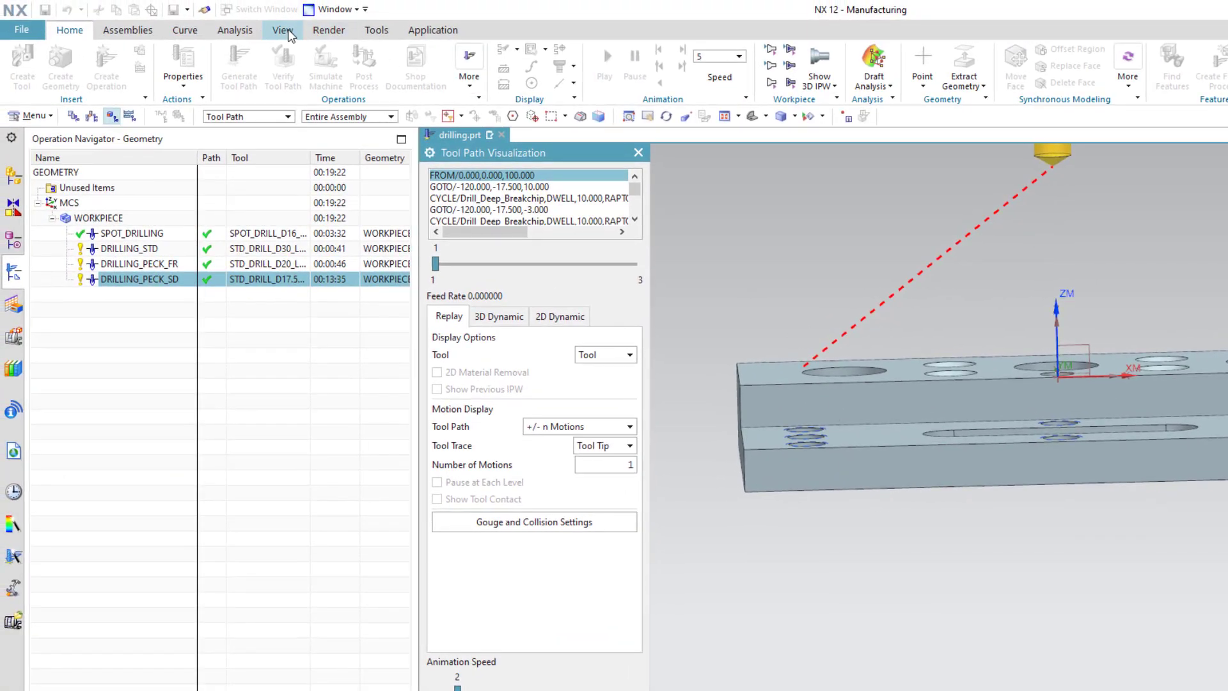
click(284, 30)
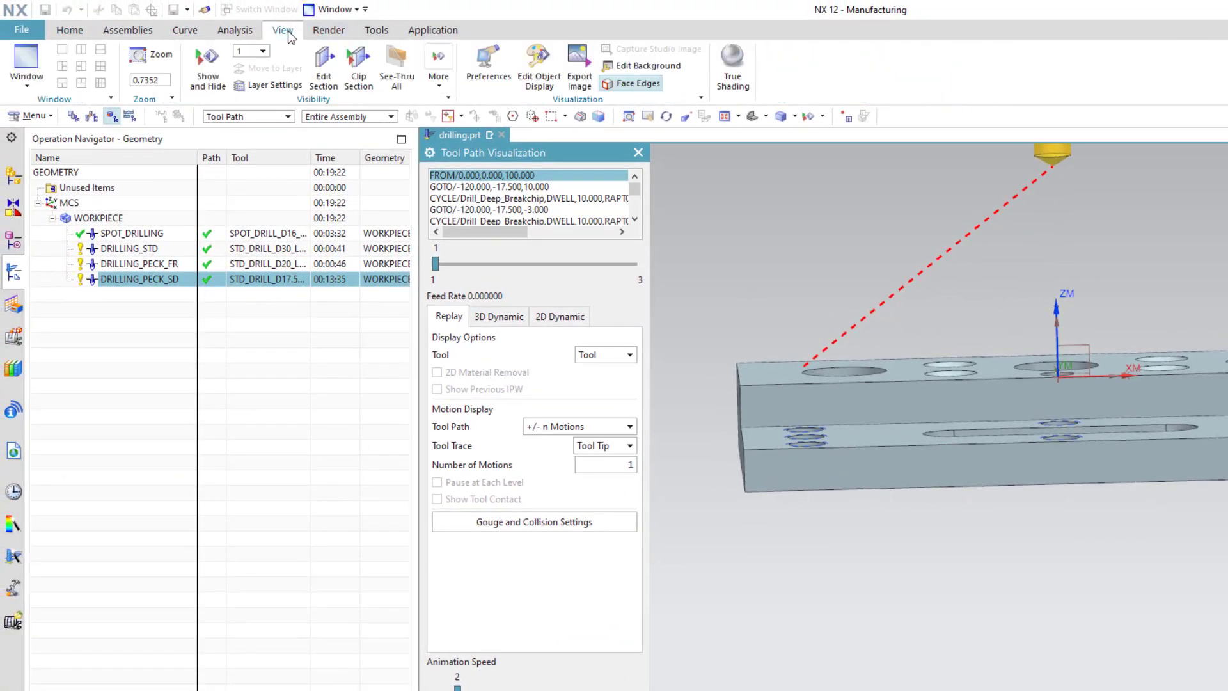
click(323, 83)
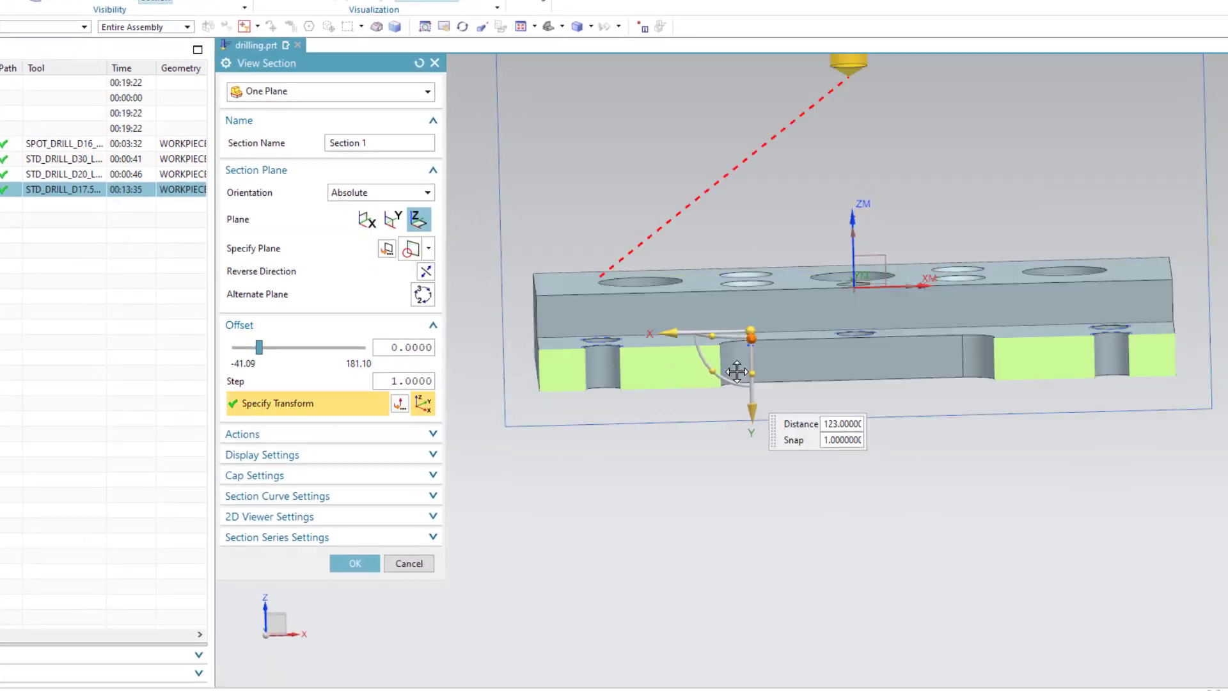
drag(737, 372, 749, 470)
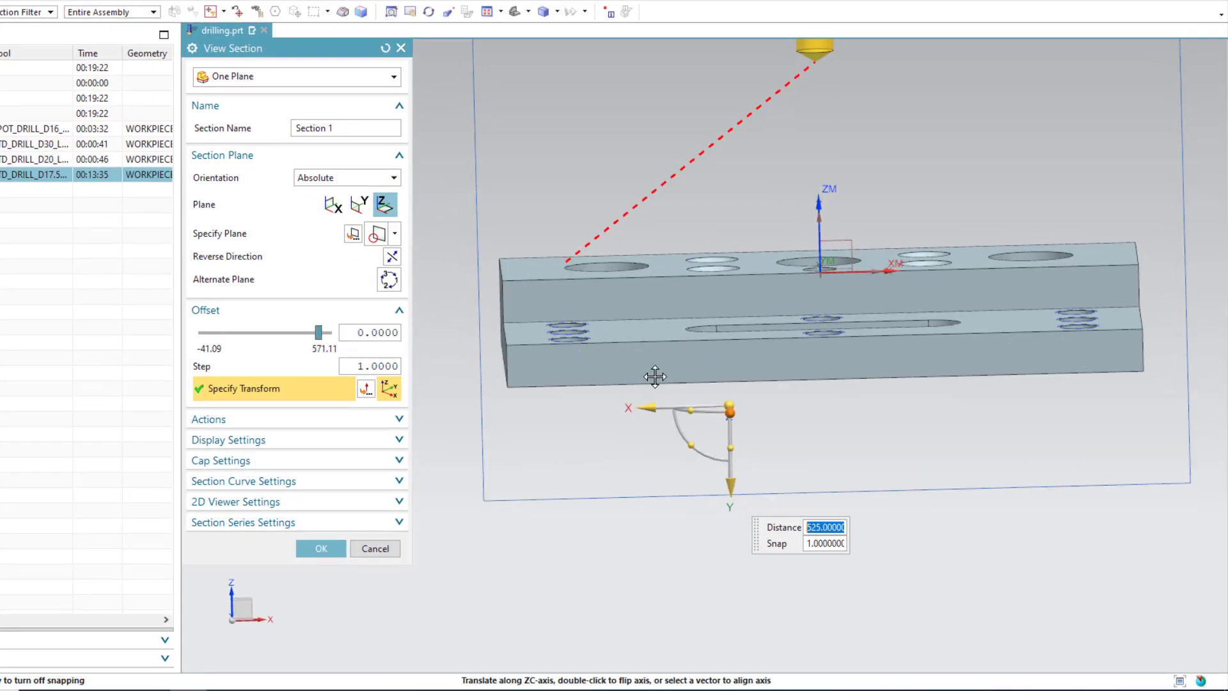
scroll(602, 341, up, 4)
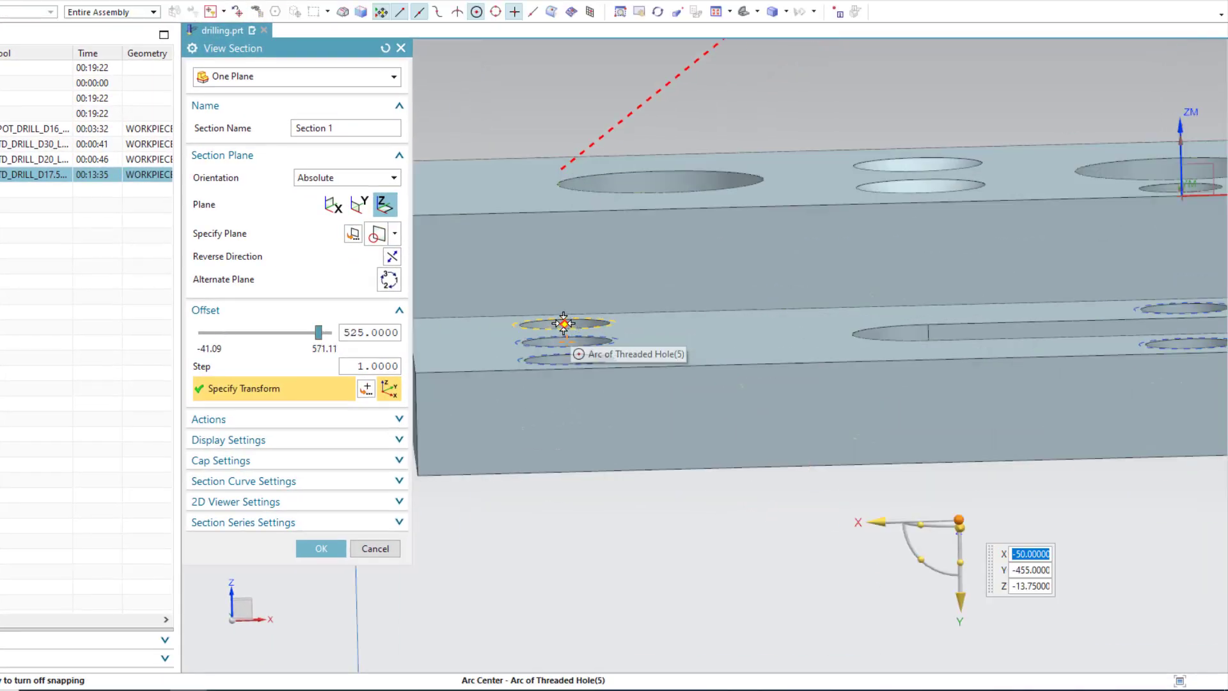
click(564, 324)
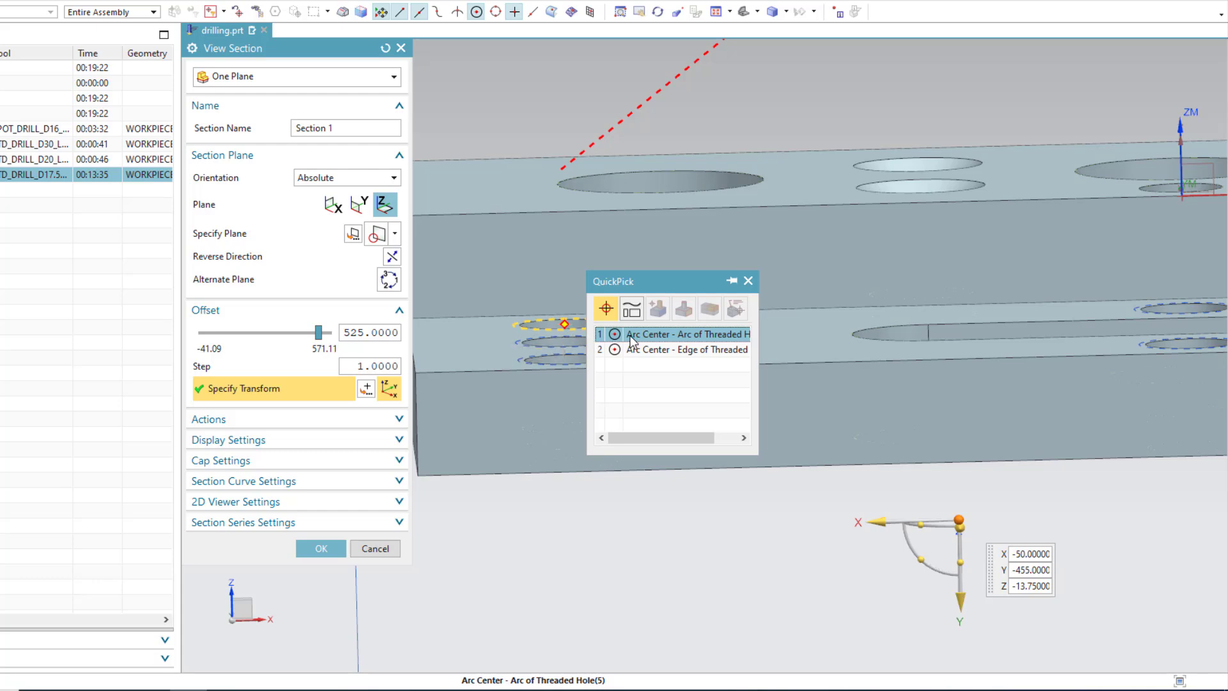
click(634, 337)
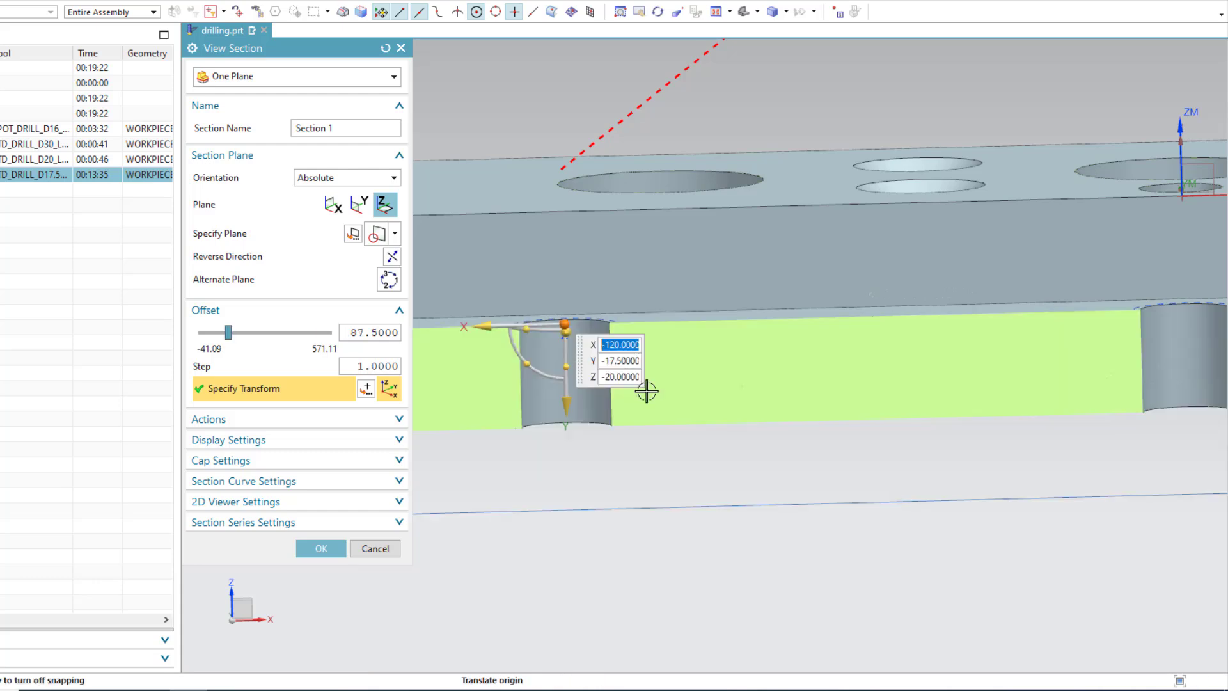
click(322, 549)
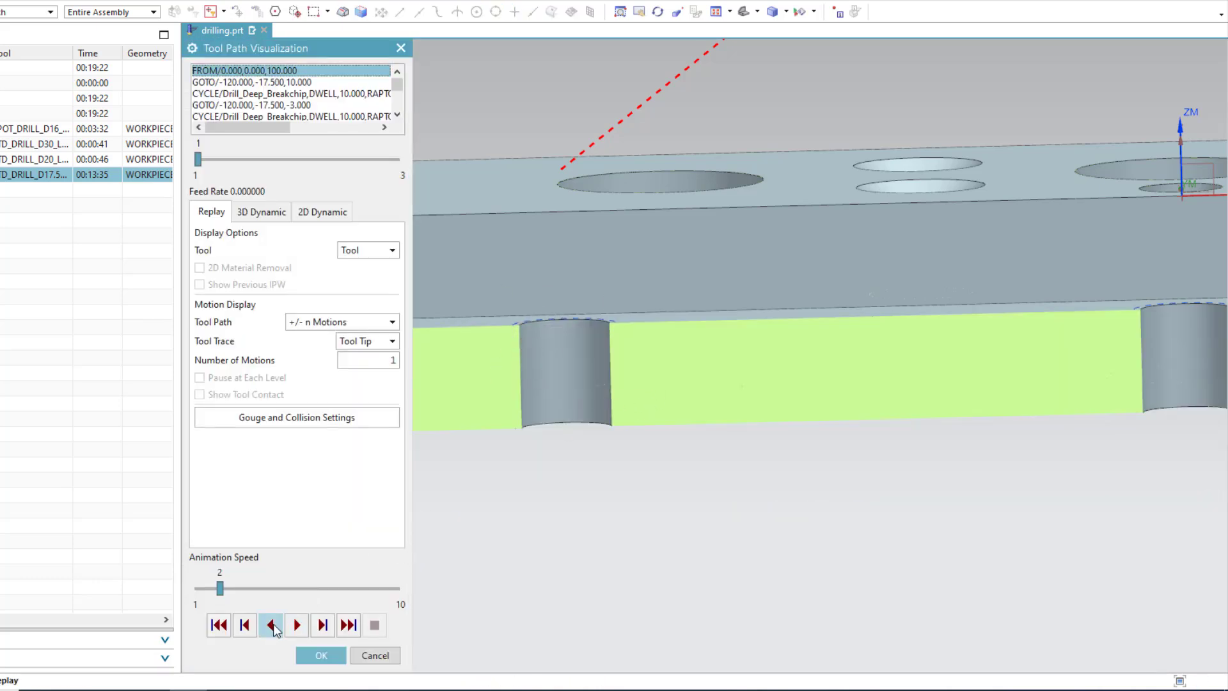
- Replay the drilling motion at the sectioned hole, stop it partway, and accept the operation
click(758, 12)
click(773, 57)
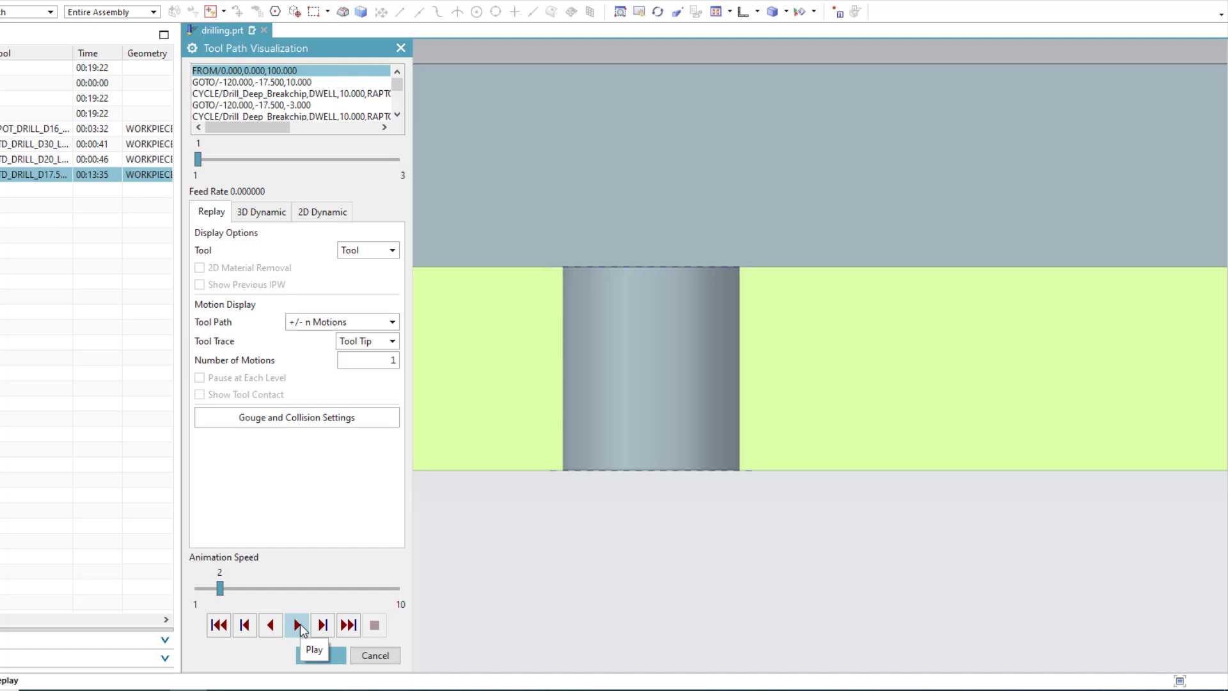
click(298, 626)
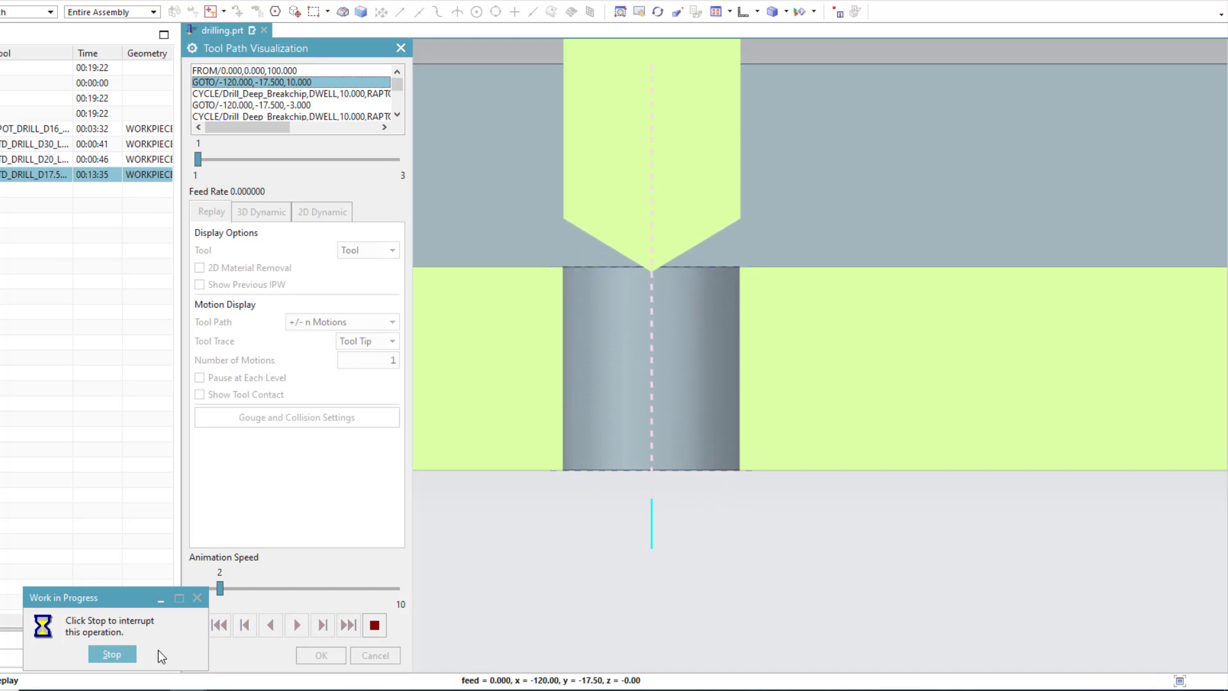
click(113, 654)
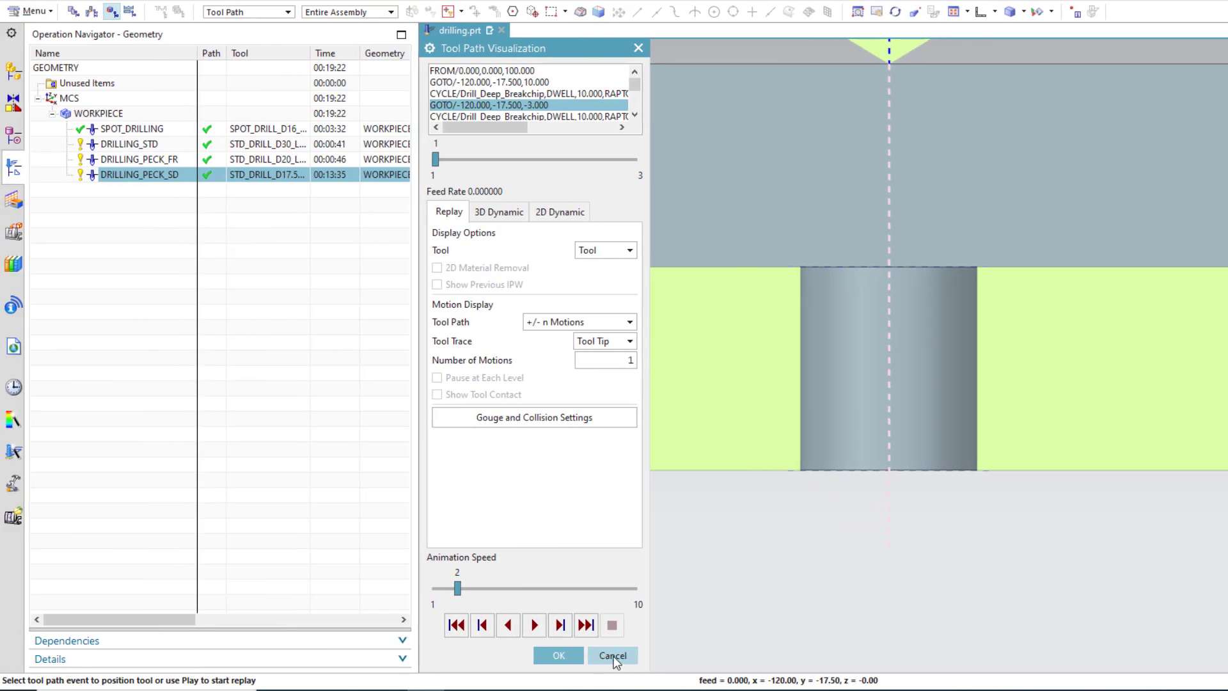
click(613, 656)
click(556, 601)
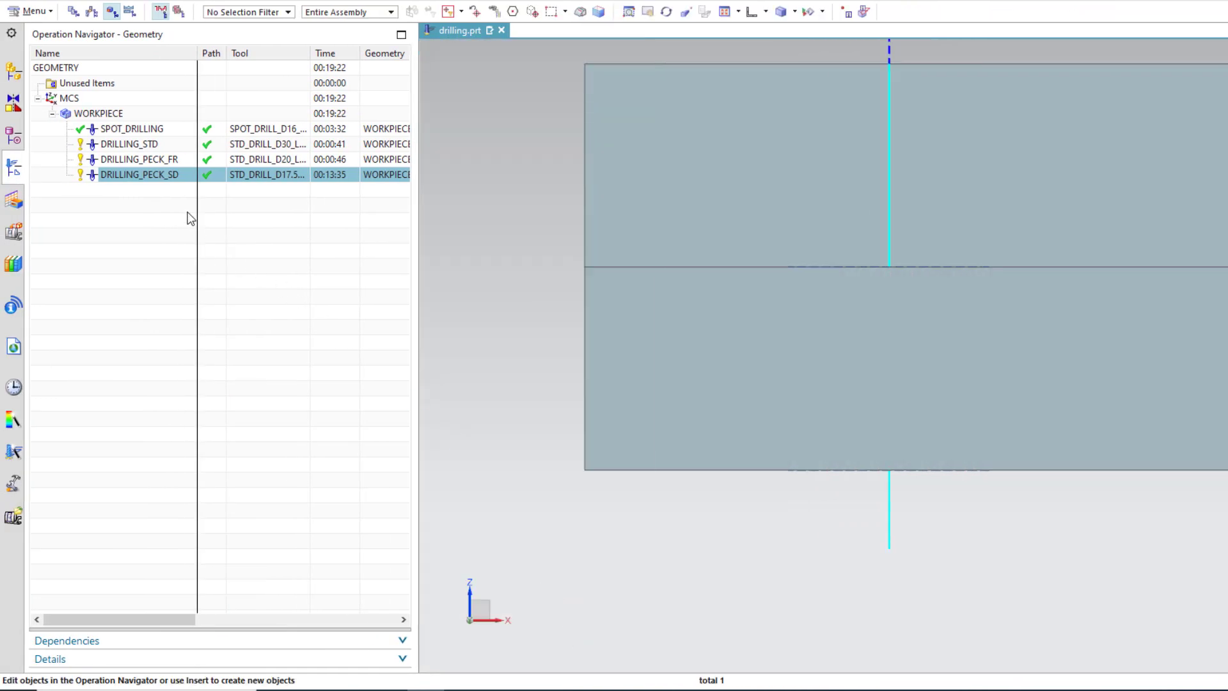
- Post-process DRILLING_PECK_SD with the MILL_3_AXIS postprocessor, overwriting the existing drilling.ptp file
right_click(147, 176)
click(197, 341)
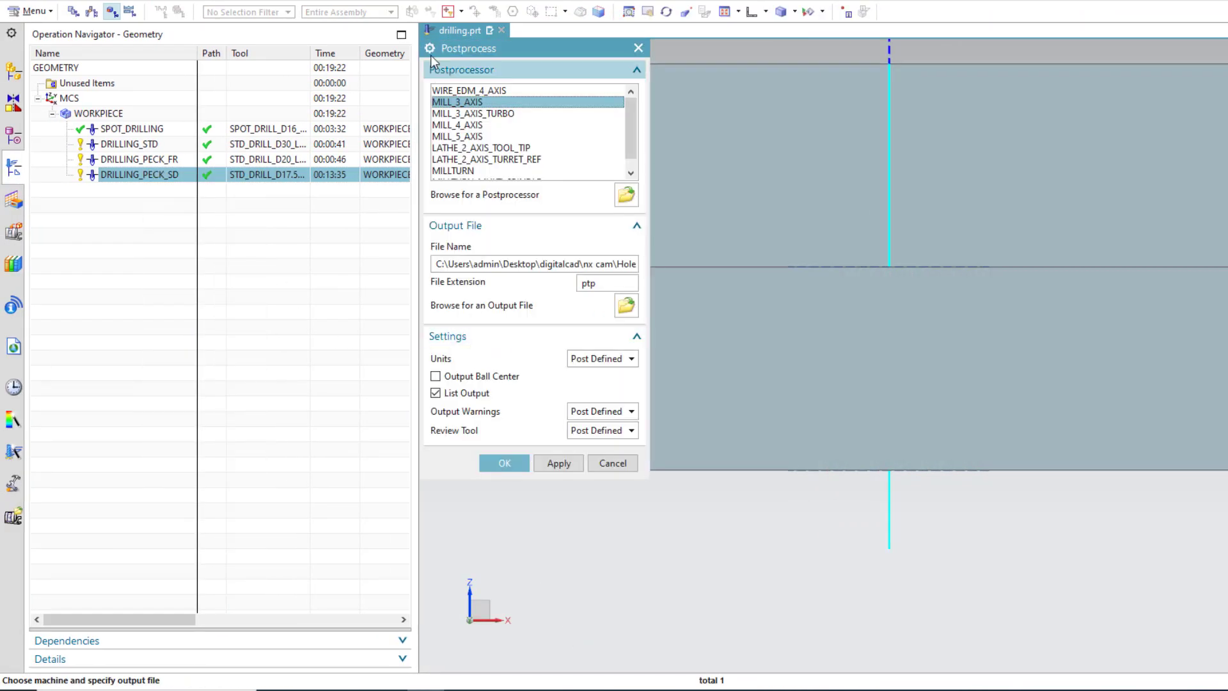
click(505, 463)
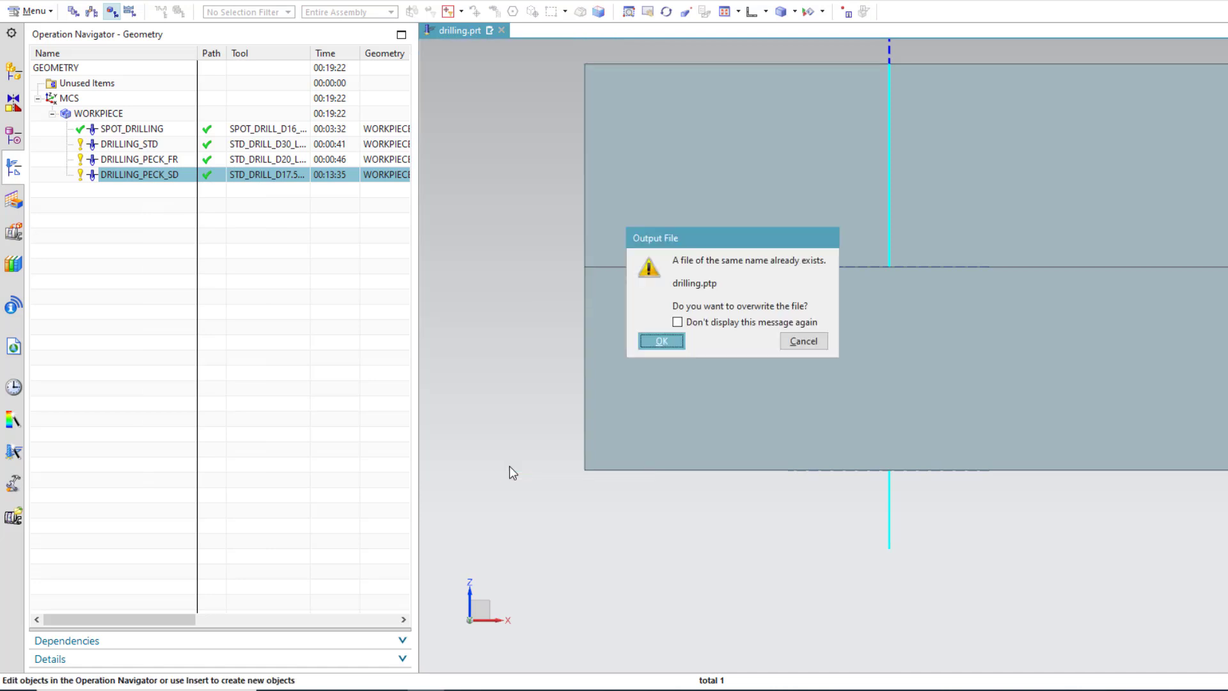
click(647, 341)
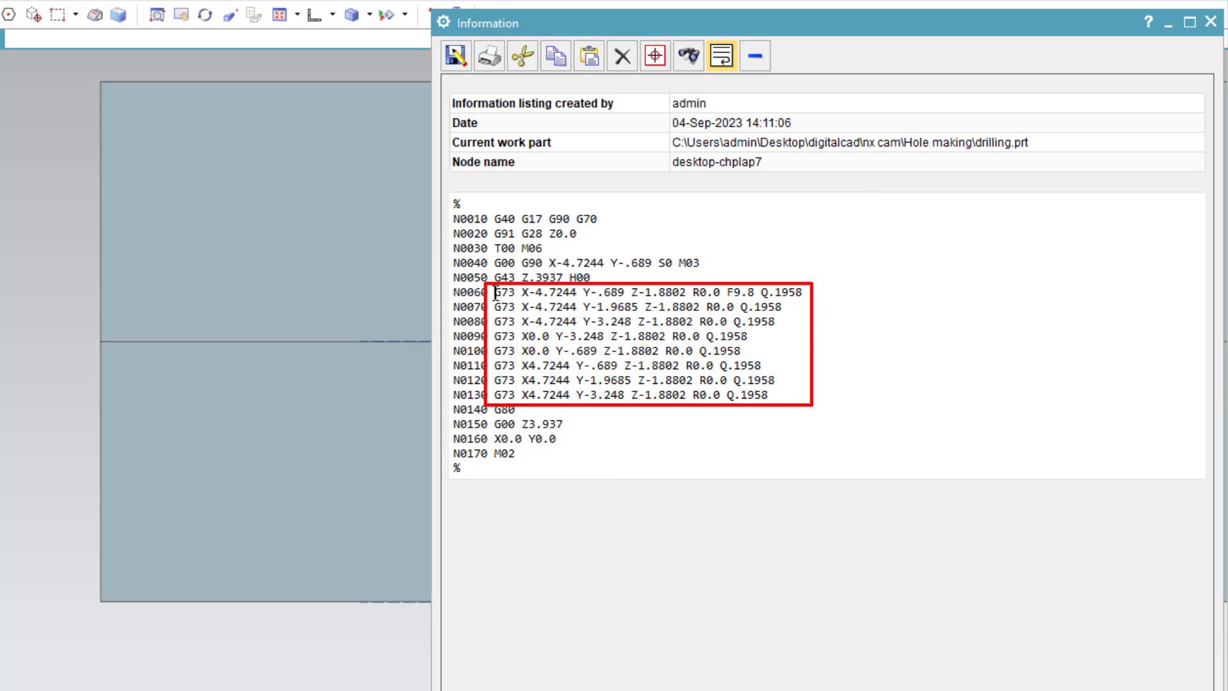
- Examine the G73 drilling lines in the output listing, especially line N0060, and close the listing
drag(495, 293, 784, 397)
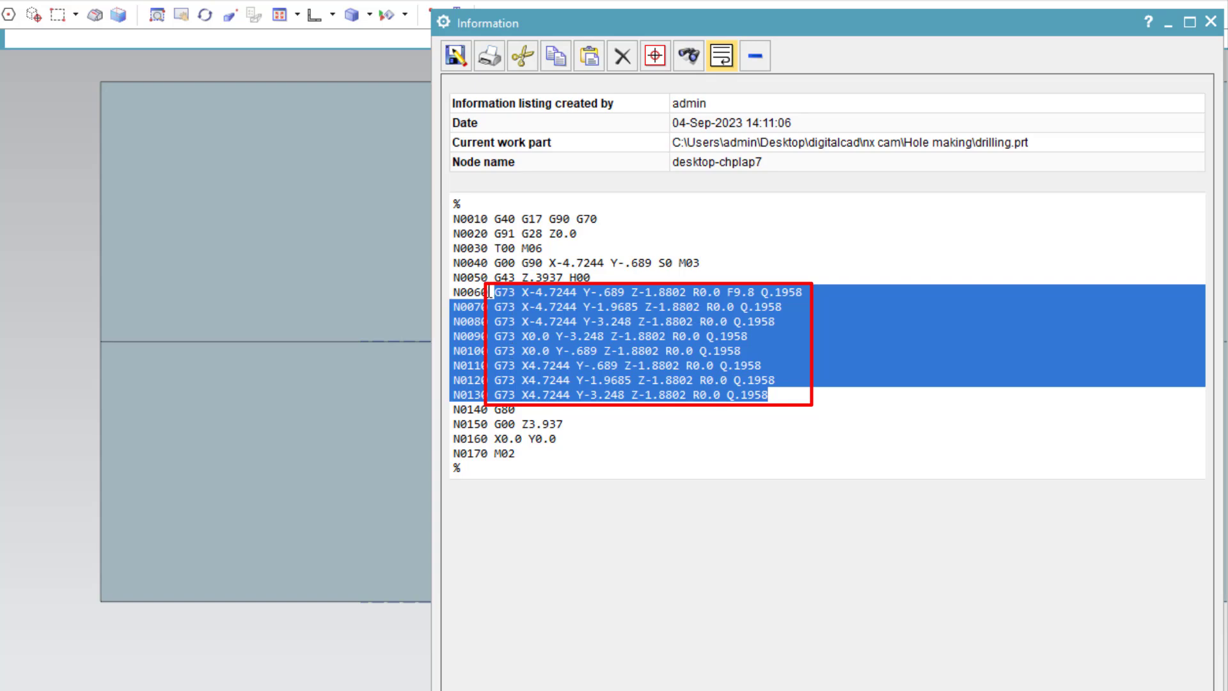
drag(499, 293, 656, 310)
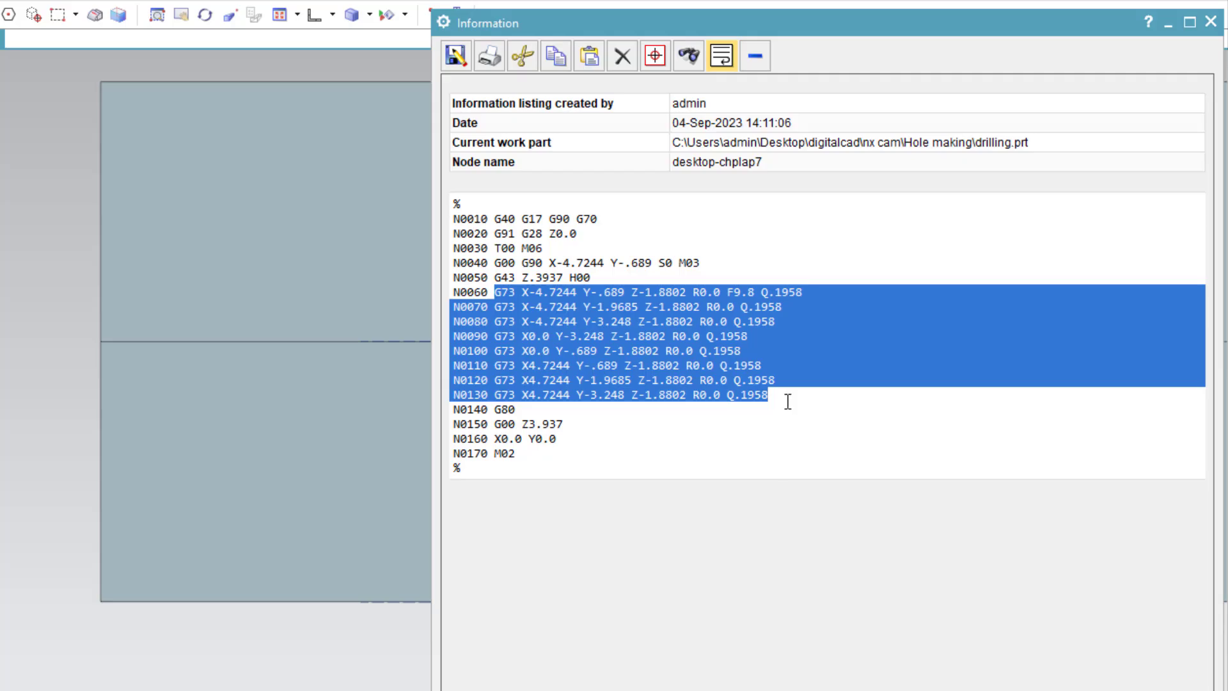
click(788, 400)
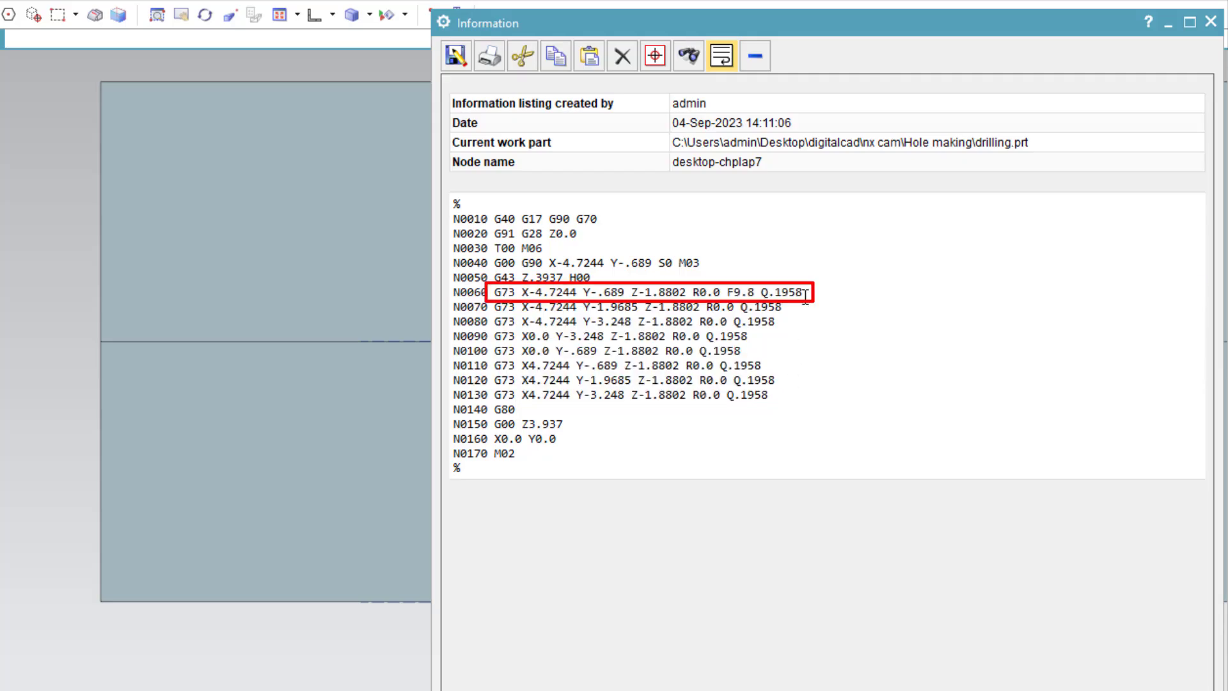
drag(805, 293, 498, 292)
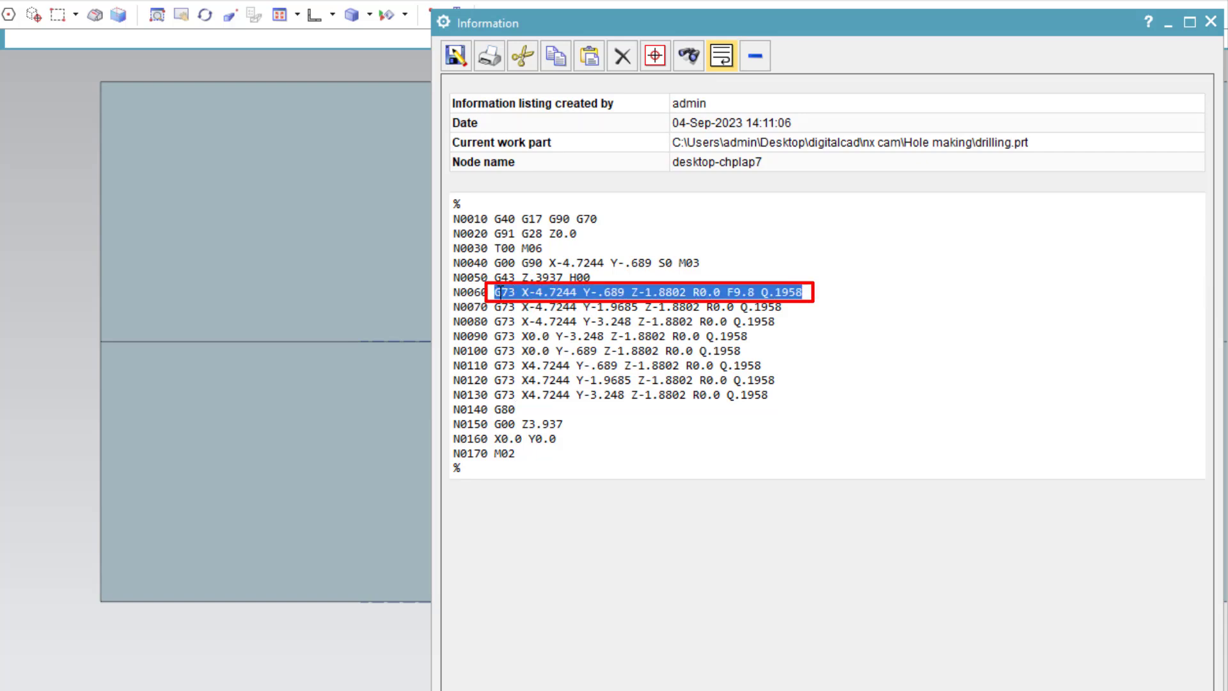
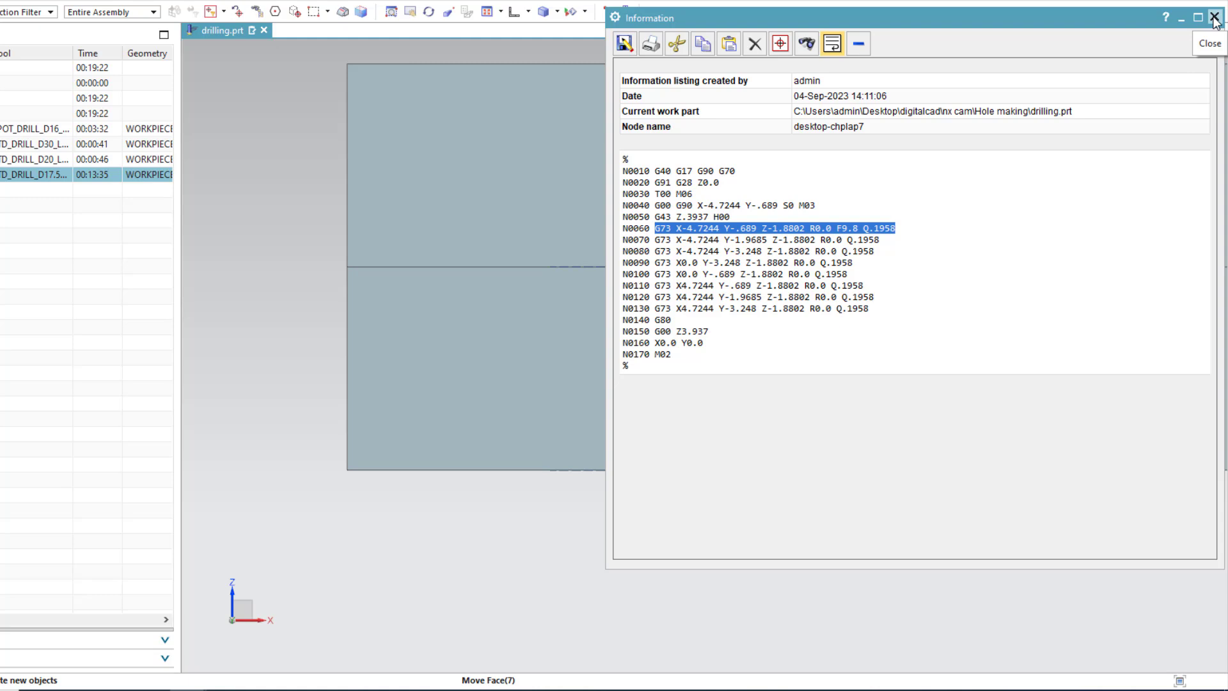
click(1214, 17)
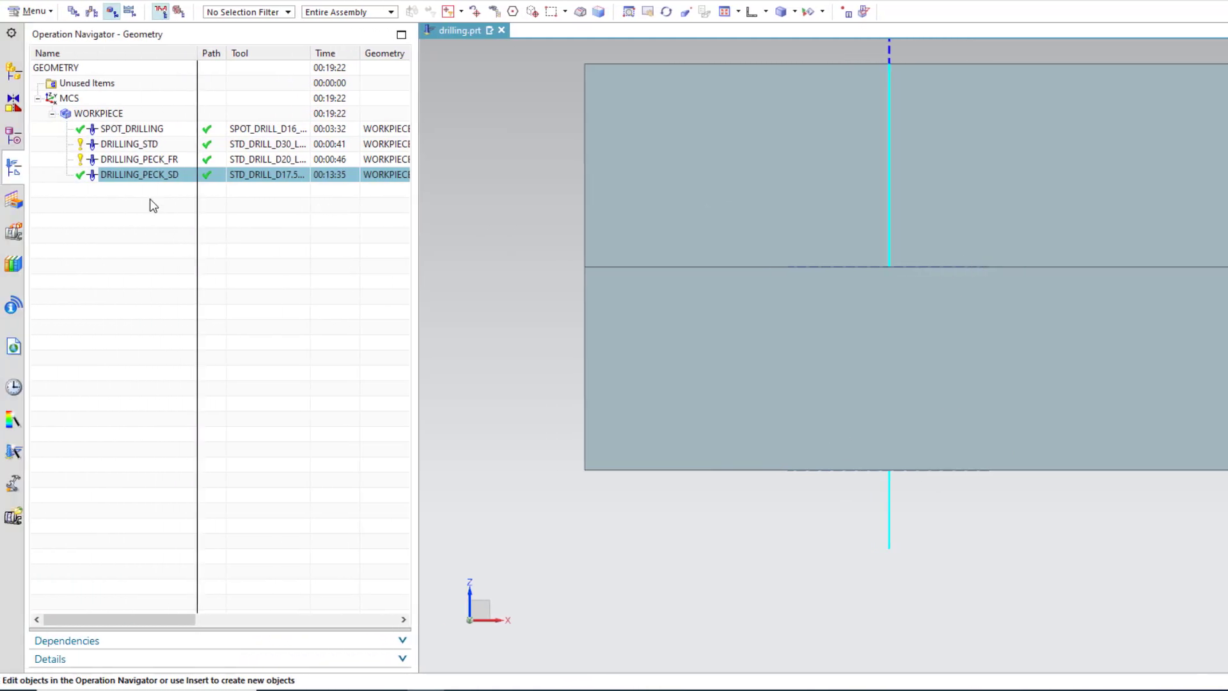
- Reopen DRILLING_PECK_SD and examine its cycle parameters, including the depth increment options, leaving them without changes
double_click(150, 175)
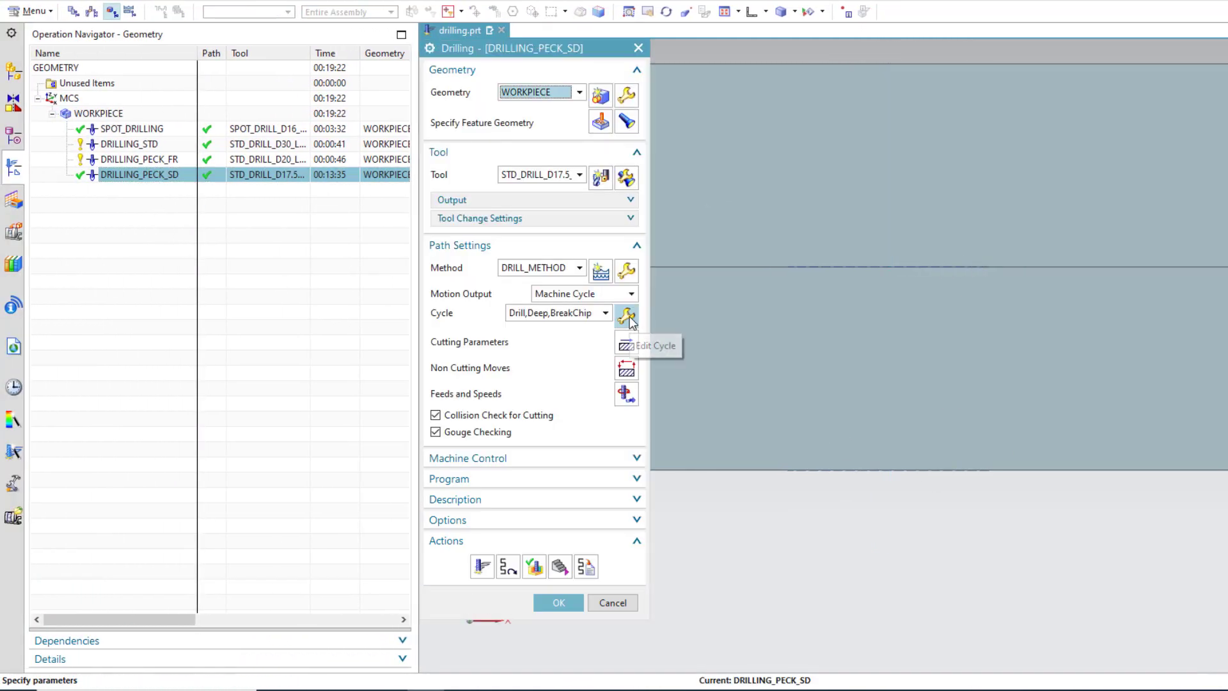
click(627, 315)
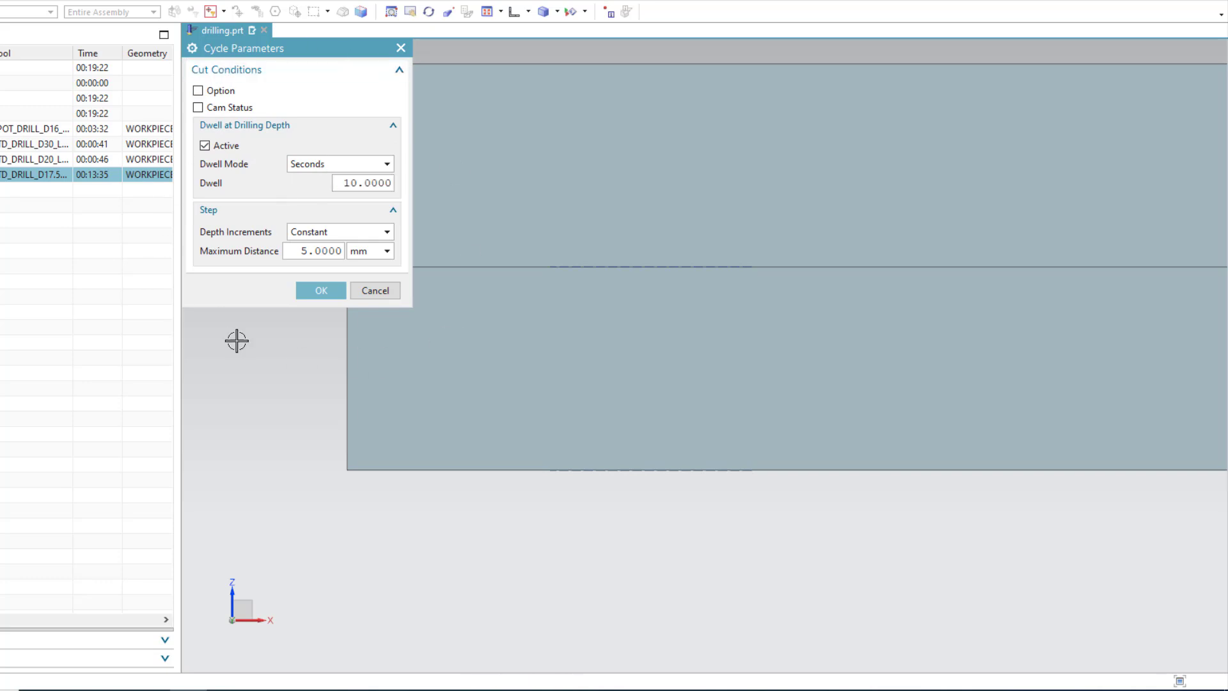
click(324, 231)
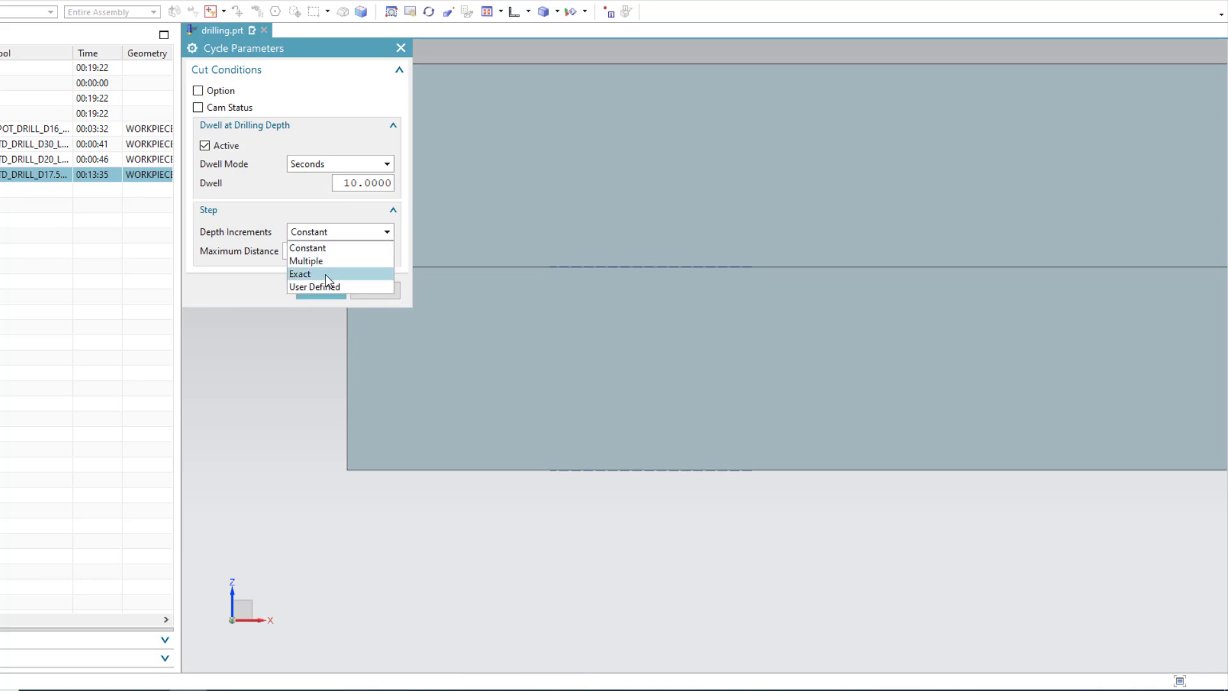
click(259, 286)
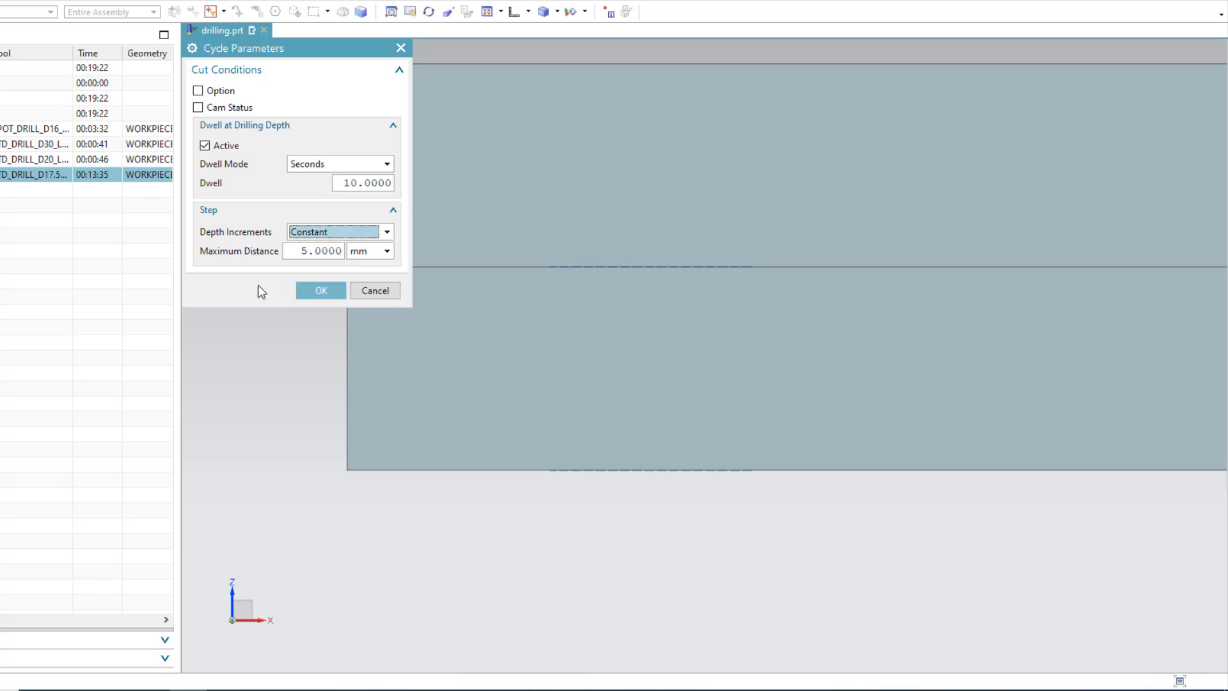
click(375, 290)
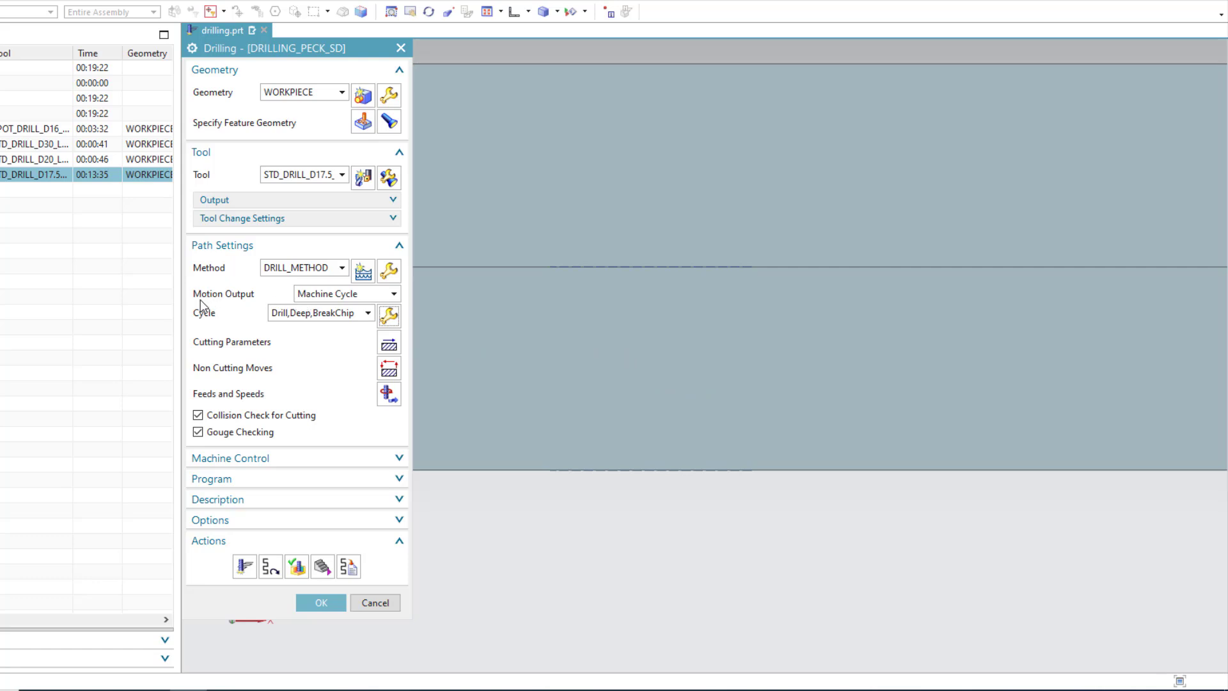
- Switch the operation's motion output to Single Moves and choose the Drilling with chip breakage cycle
click(343, 300)
click(339, 320)
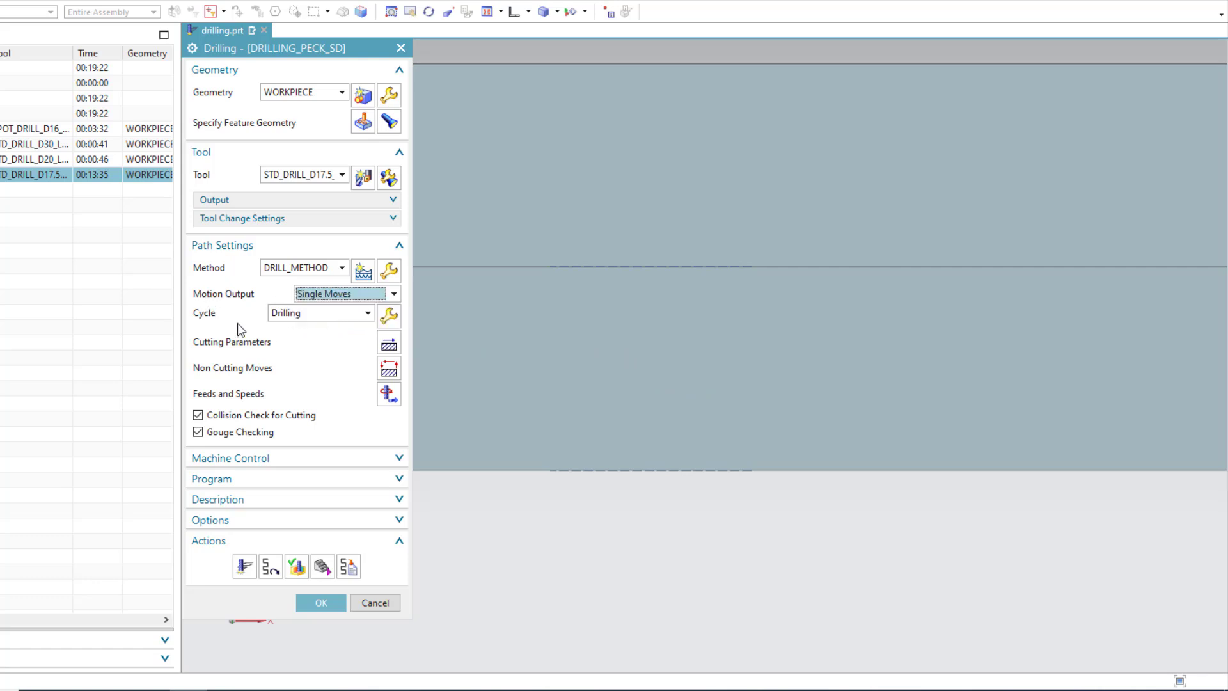
click(321, 314)
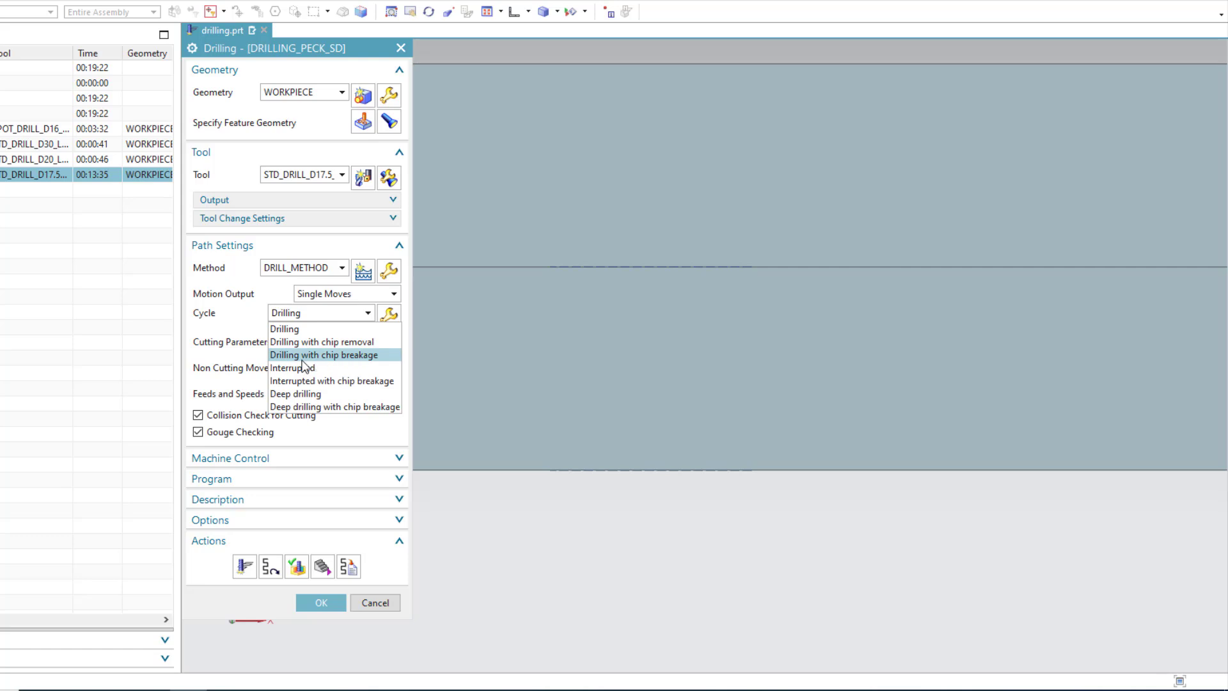
click(382, 354)
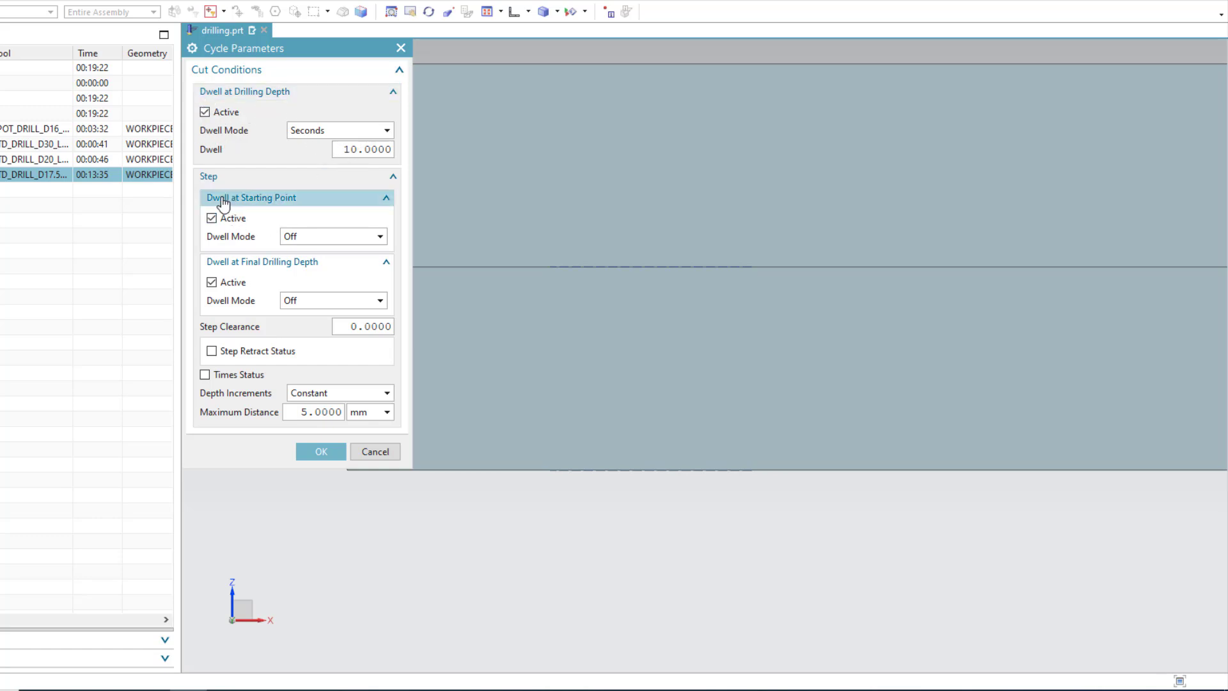
- Set the step dwell at the starting point to Seconds with a value of 5
click(301, 237)
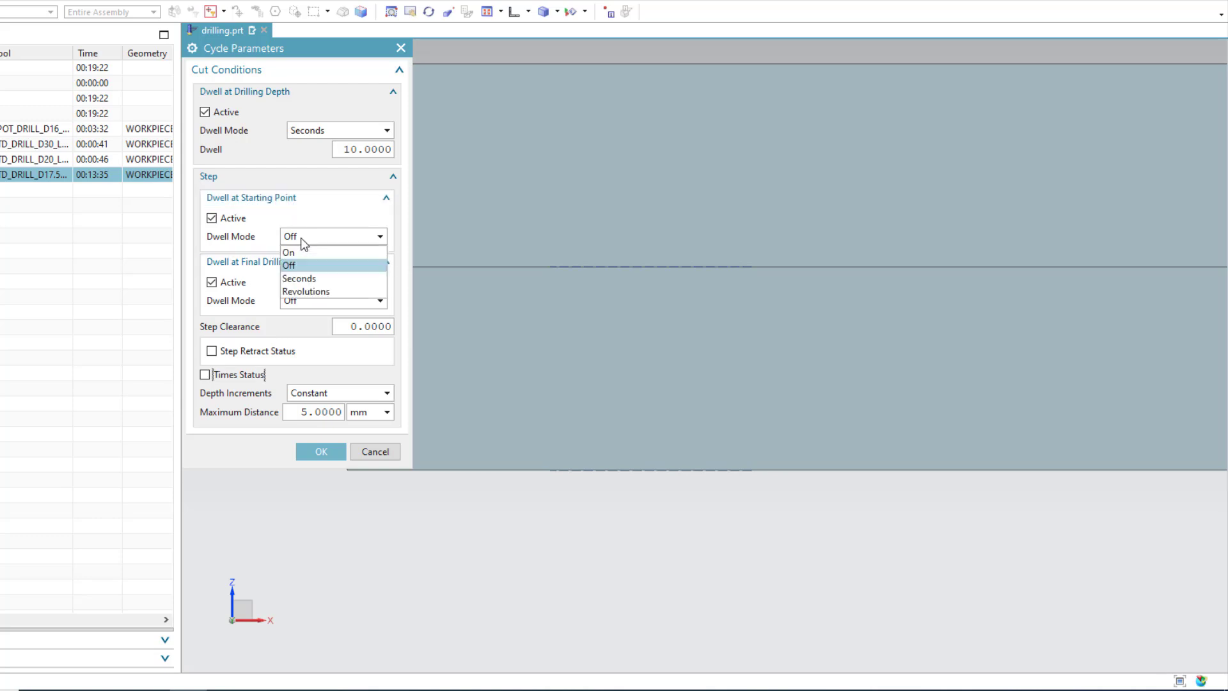
click(303, 279)
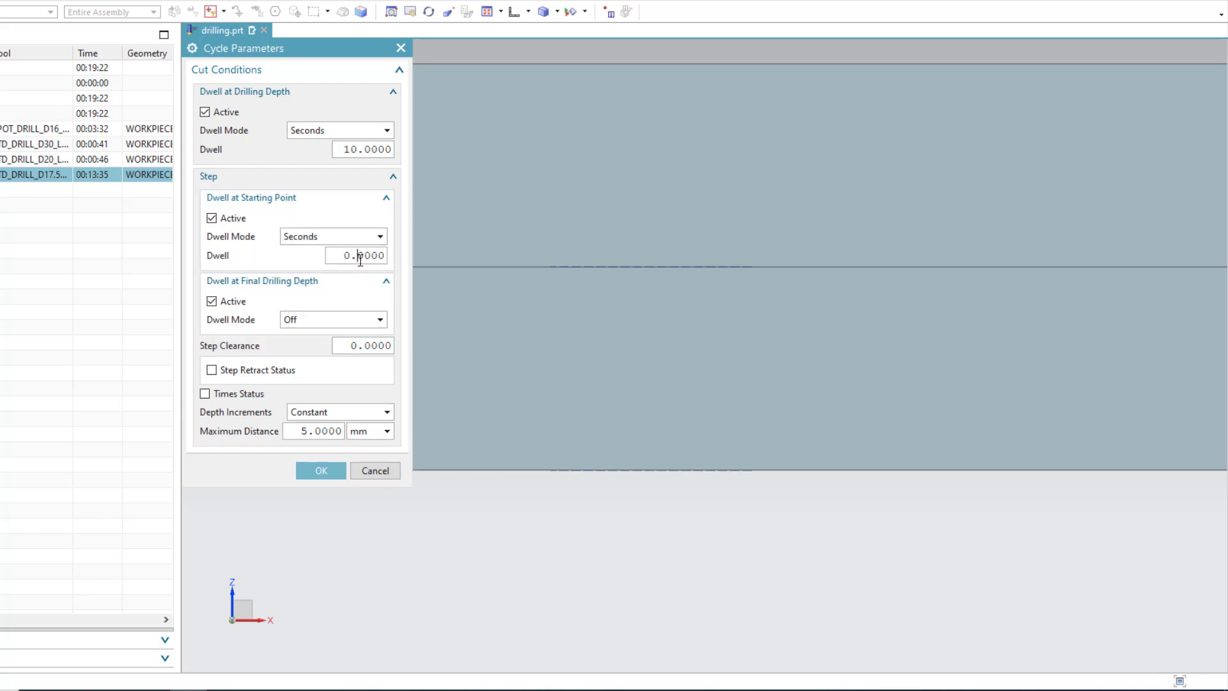
click(360, 256)
text(10)
drag(353, 256, 311, 257)
text(5)
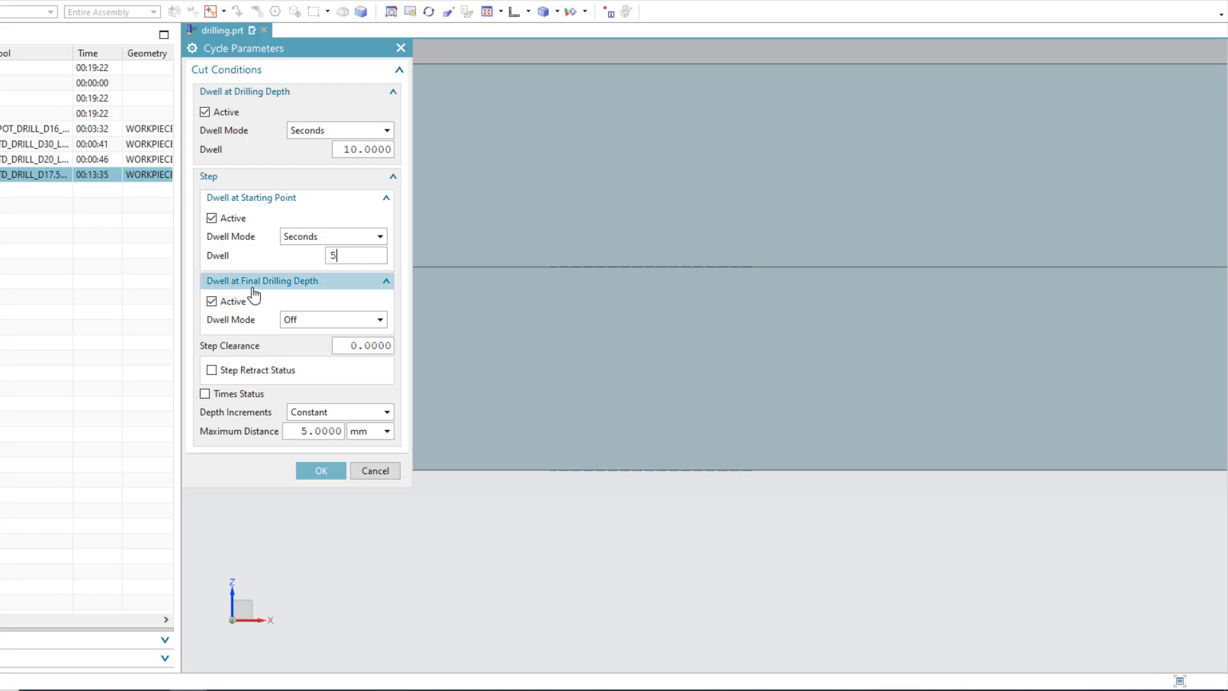
- Set the step dwell at final drilling depth to Seconds with a value of 20
click(316, 322)
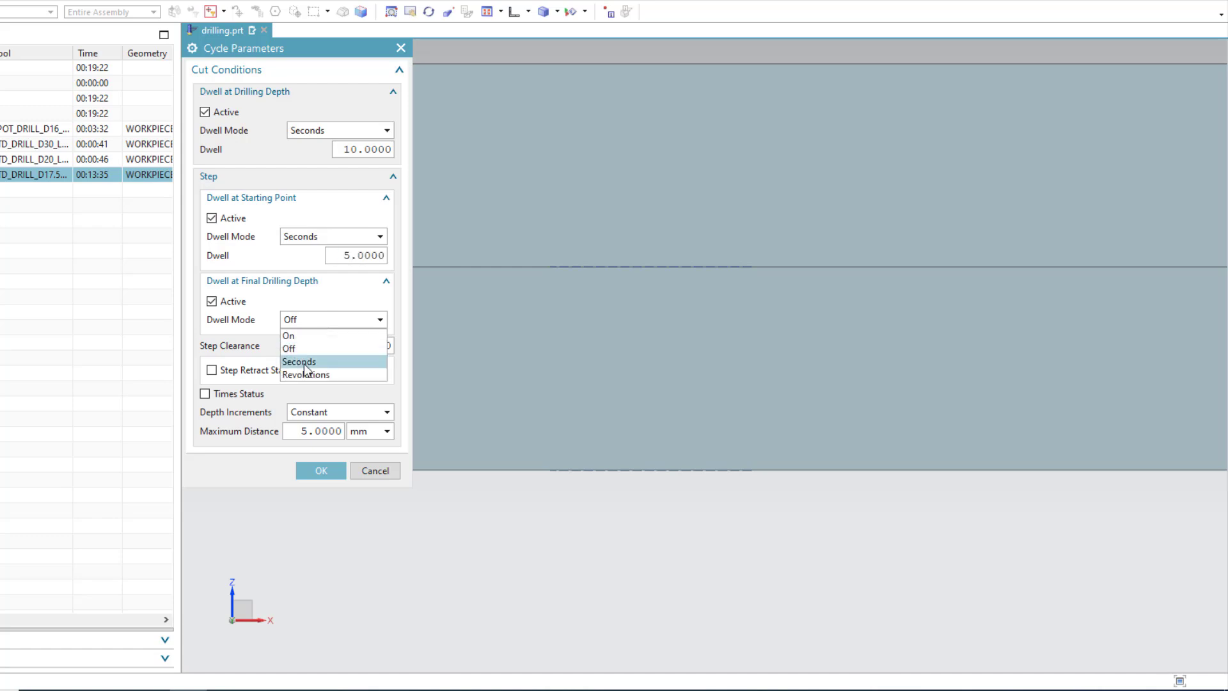
click(306, 362)
click(354, 340)
text(20)
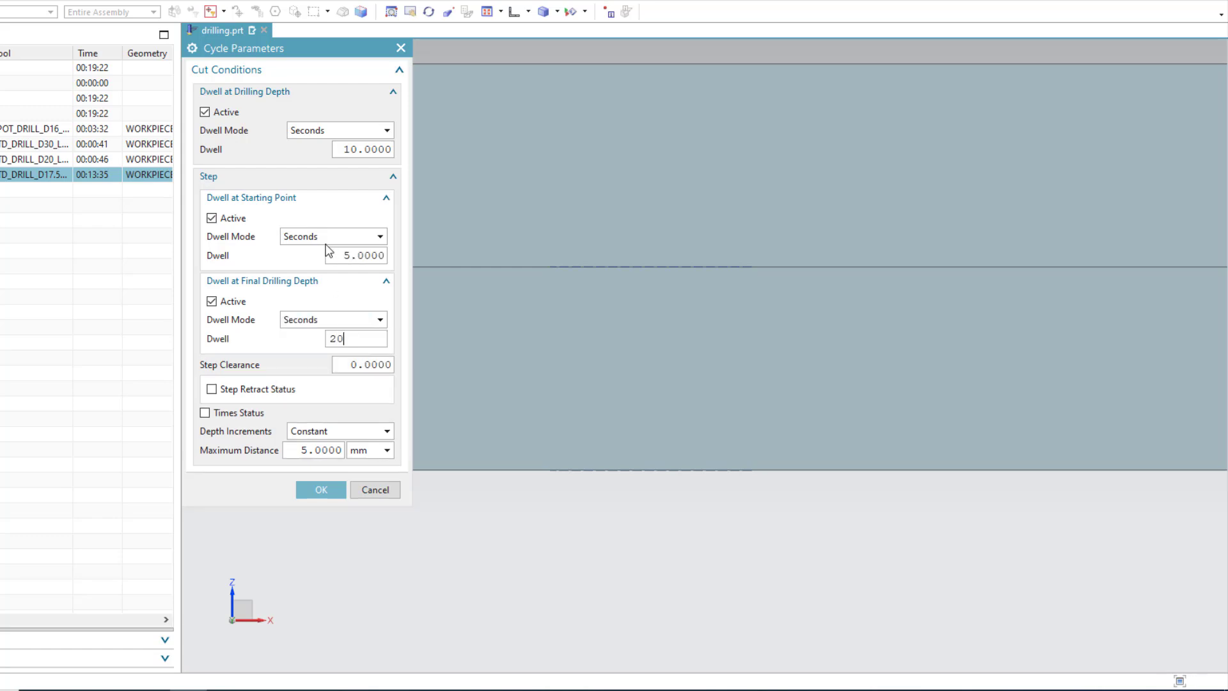
key(Return)
- Set the step clearance to 1, accept the cycle parameters, and generate the tool path
click(358, 367)
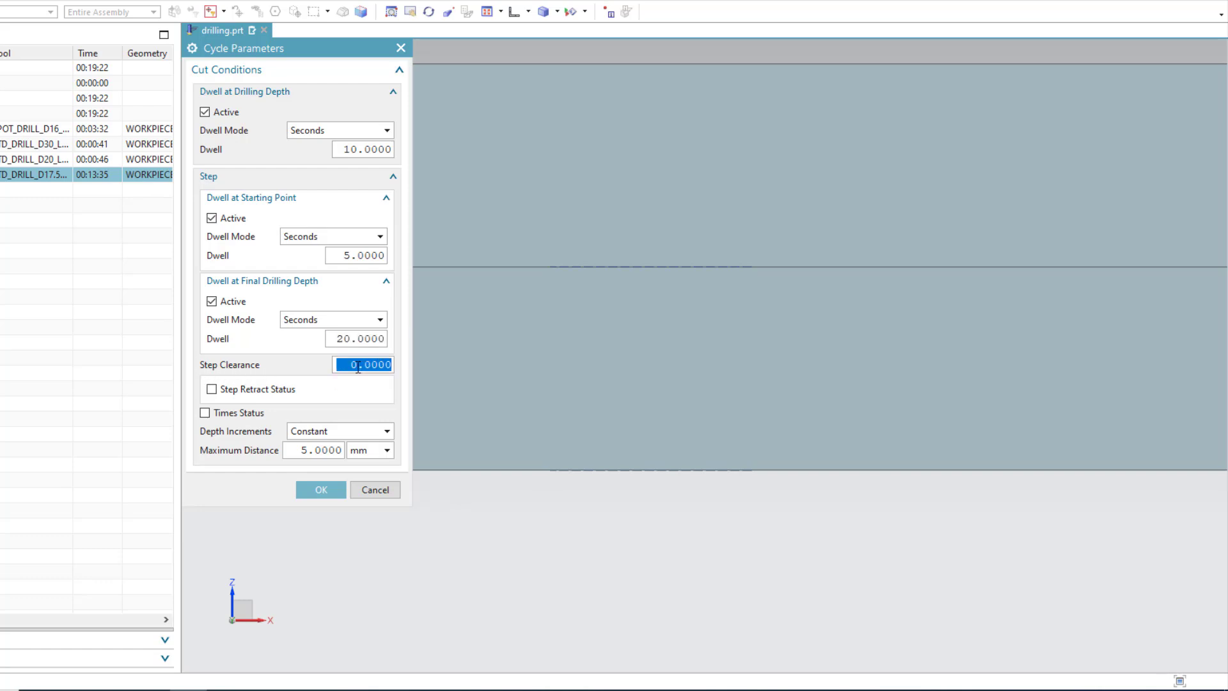
text(1)
click(309, 488)
click(243, 564)
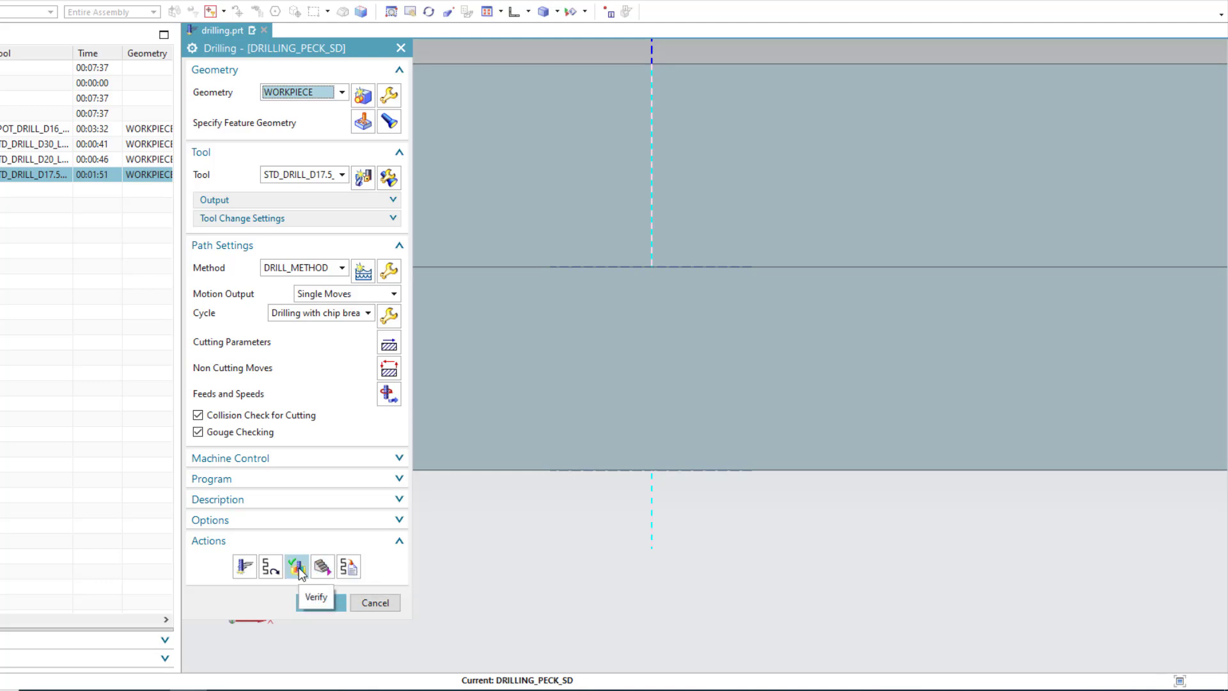
- Start verifying the tool path and move the section plane to an offset of 89 through the lower-step holes
click(298, 569)
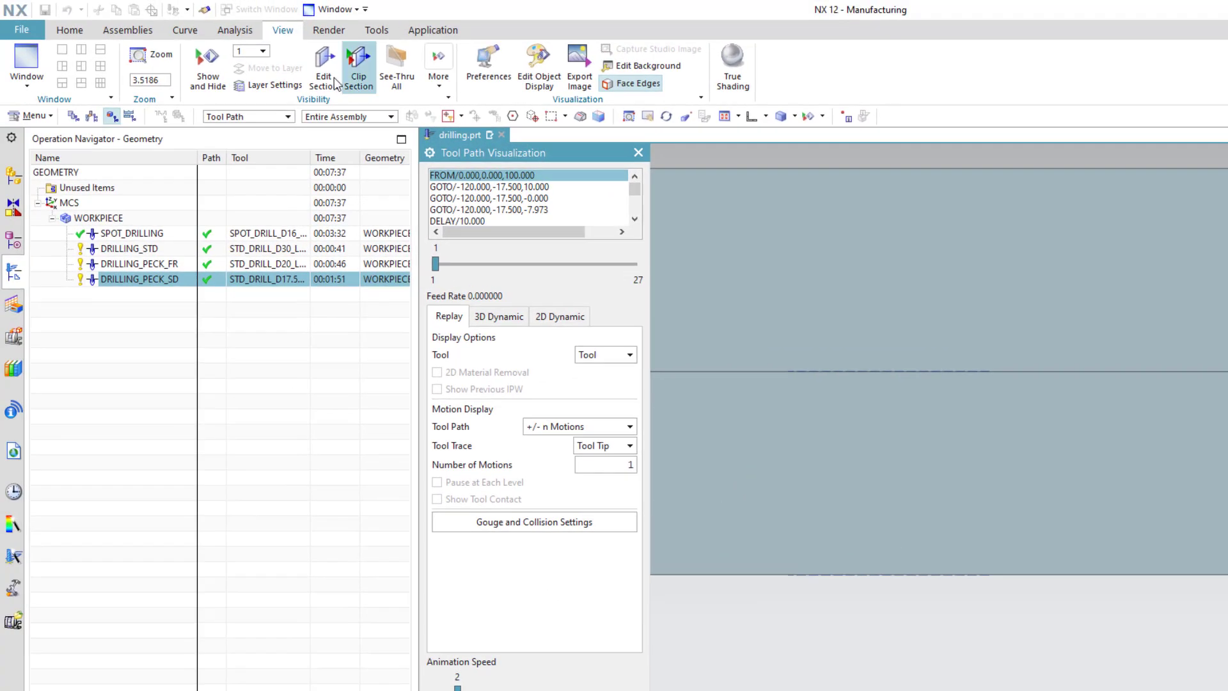
click(324, 78)
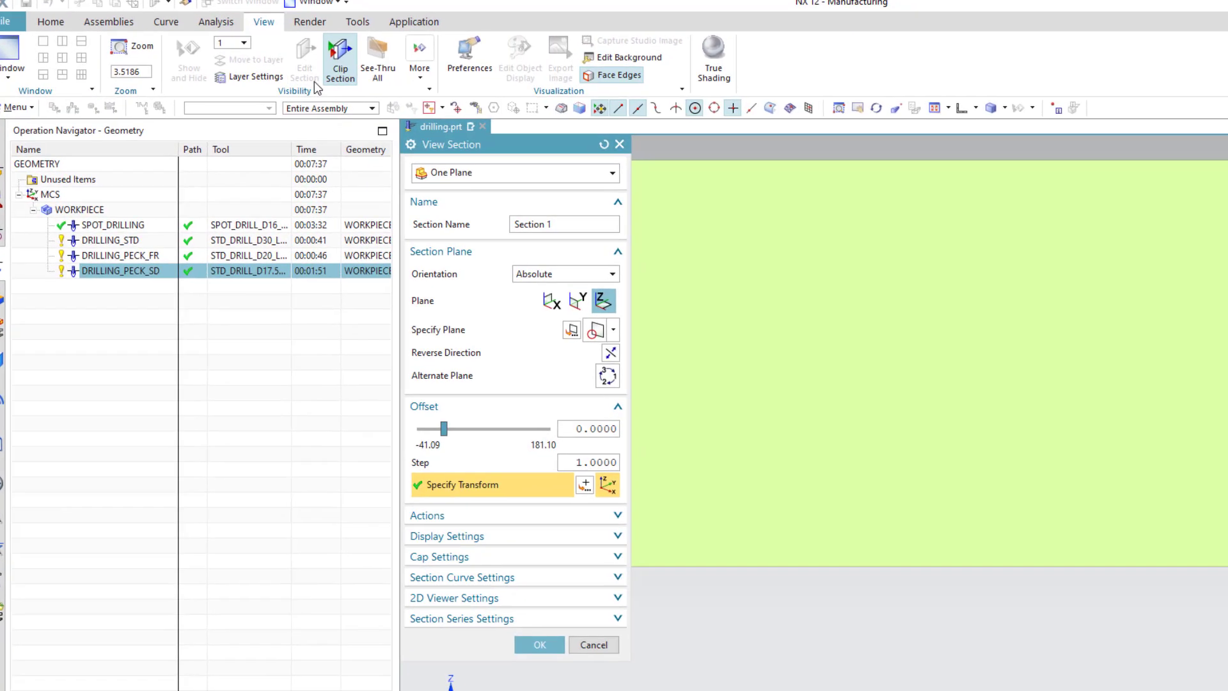
scroll(702, 474, down, 4)
middle_drag(701, 457, 698, 476)
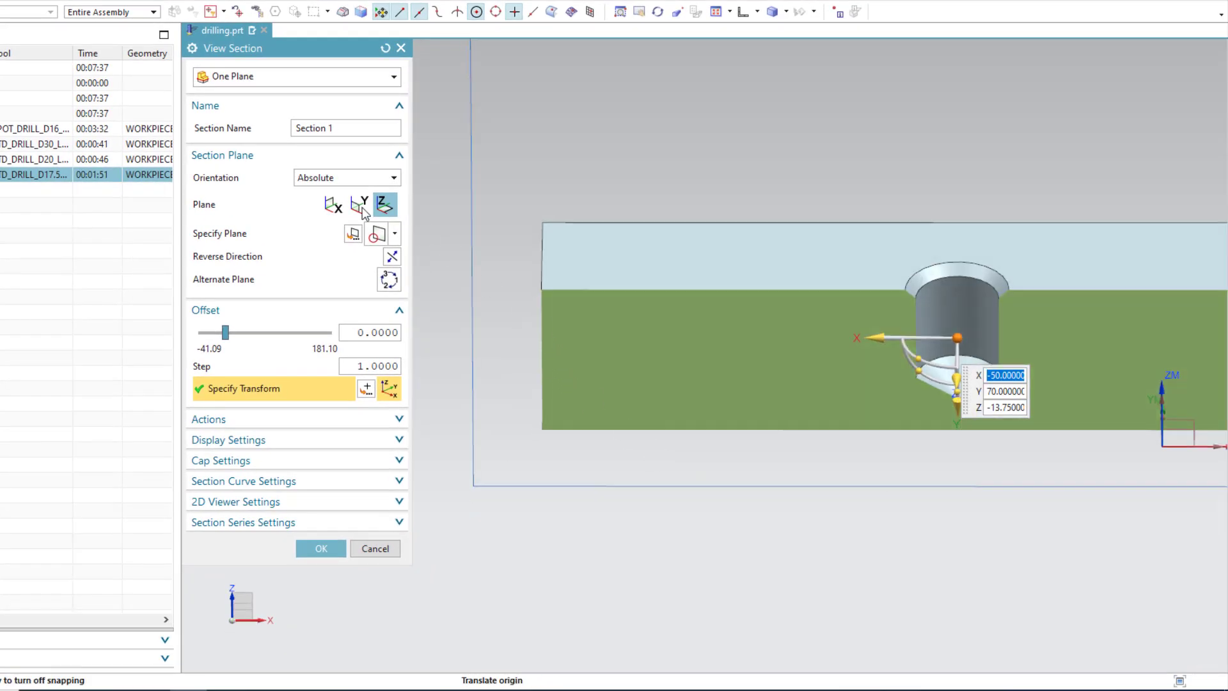
drag(957, 384, 955, 590)
click(954, 537)
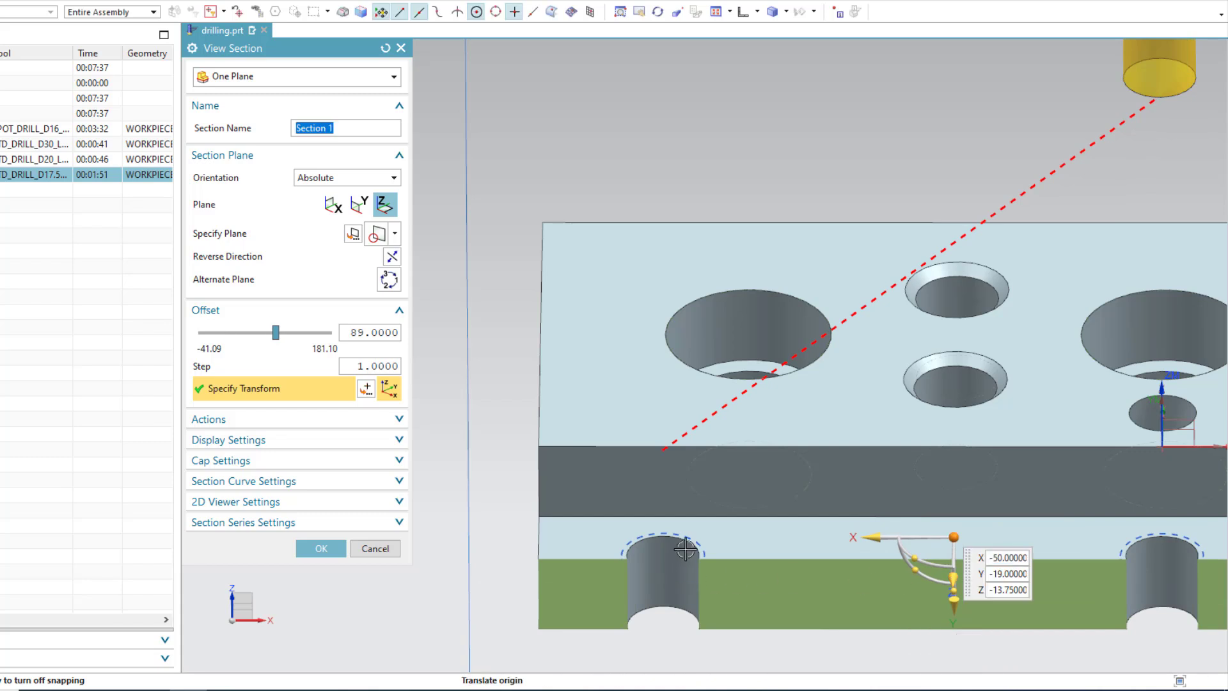
click(321, 548)
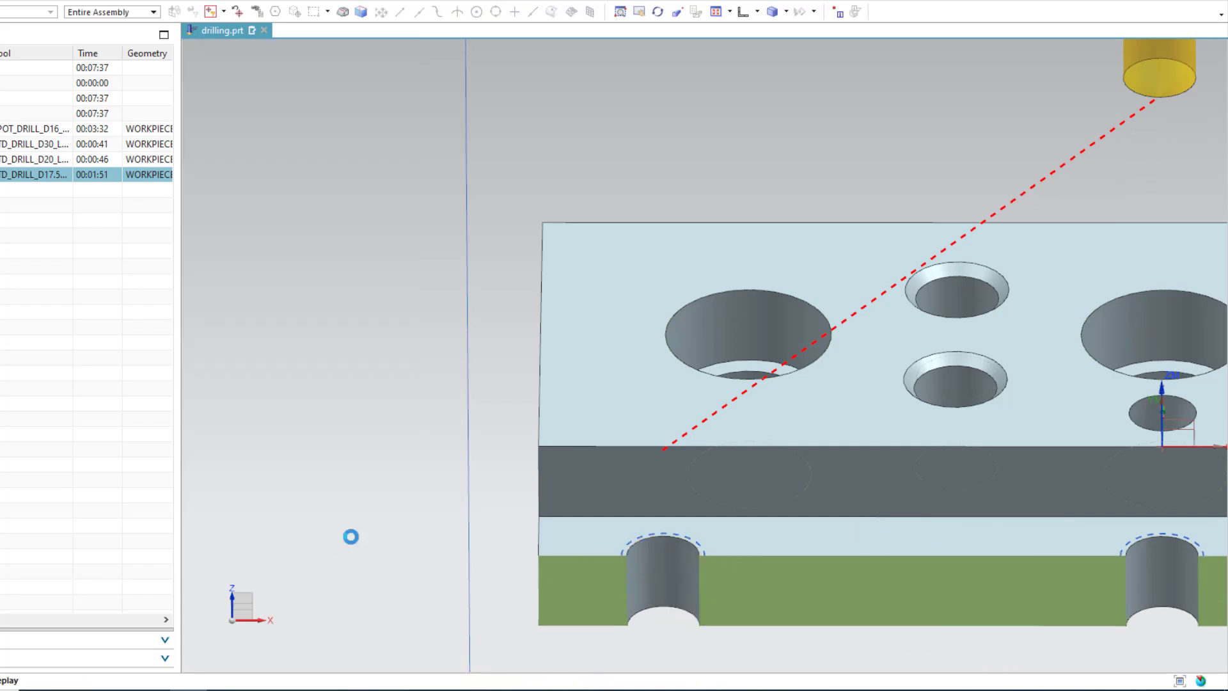
click(717, 12)
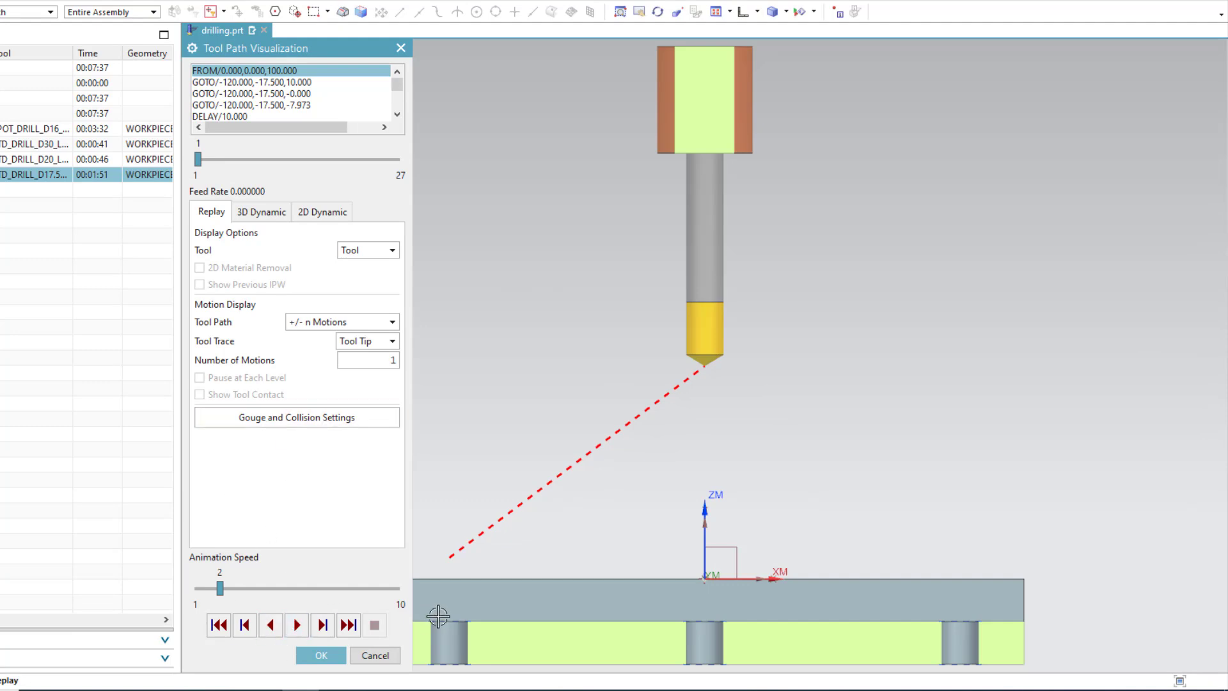
- Reduce the animation speed to 1 and step through the chip-breakage motions at the first sectioned hole
drag(220, 588, 198, 588)
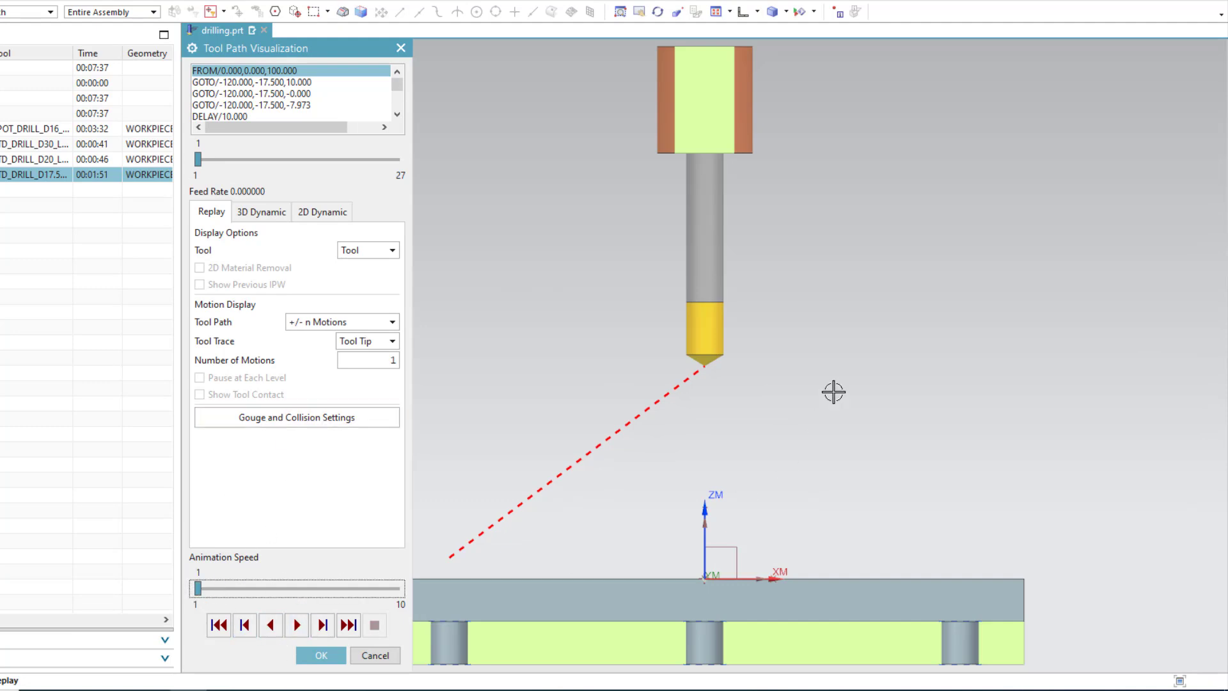
scroll(889, 345, down, 3)
scroll(595, 553, up, 6)
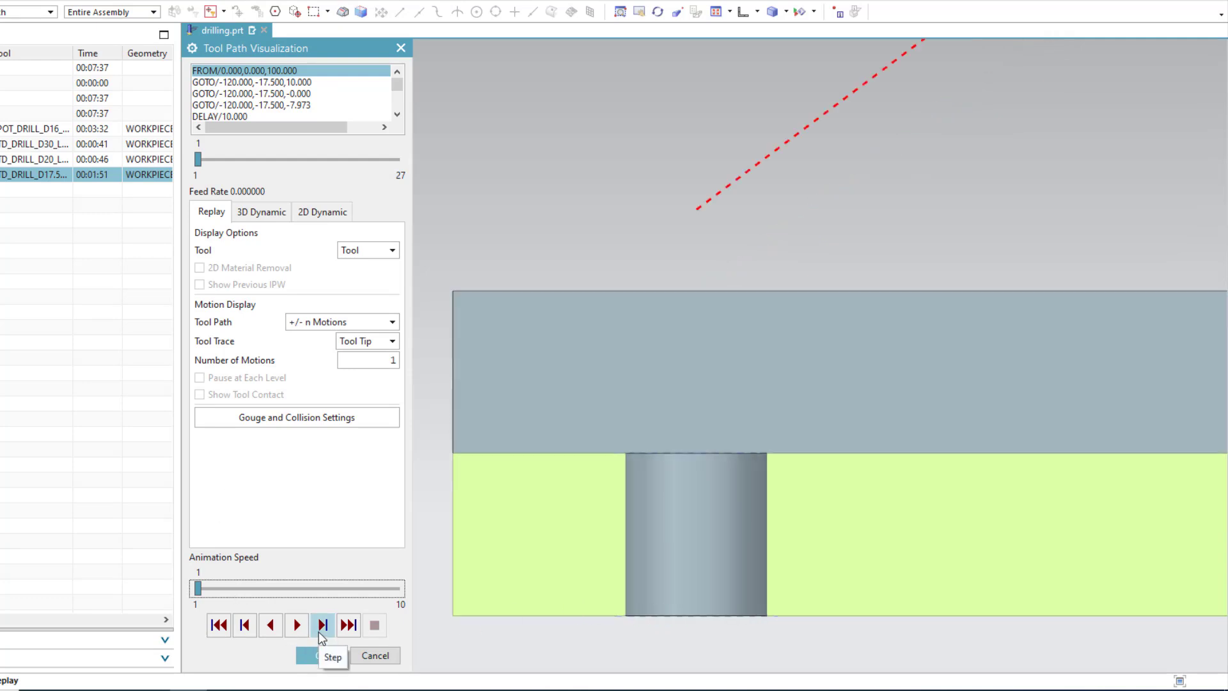
click(319, 631)
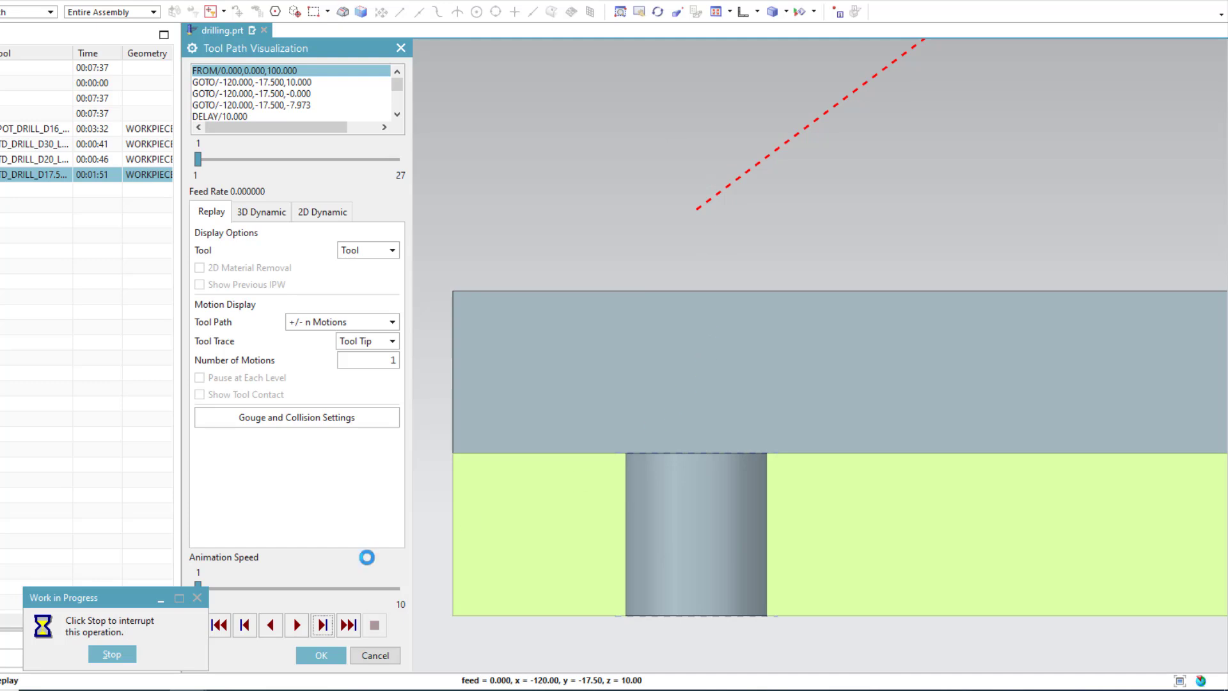
click(111, 655)
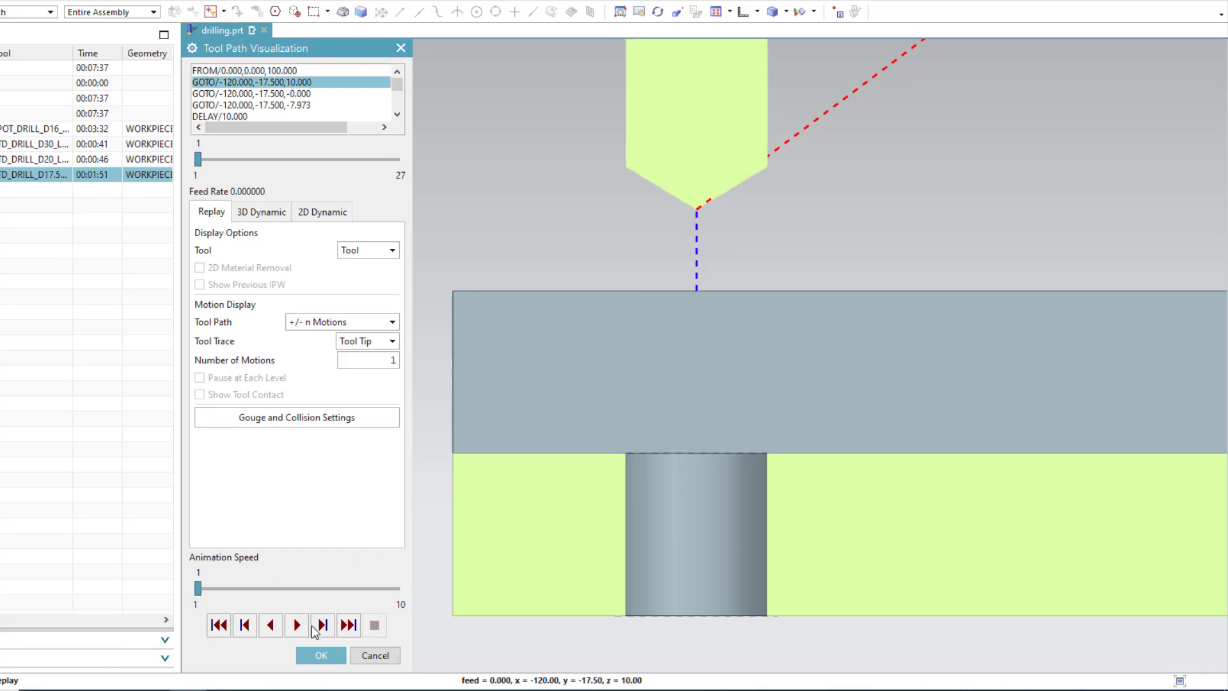
click(322, 625)
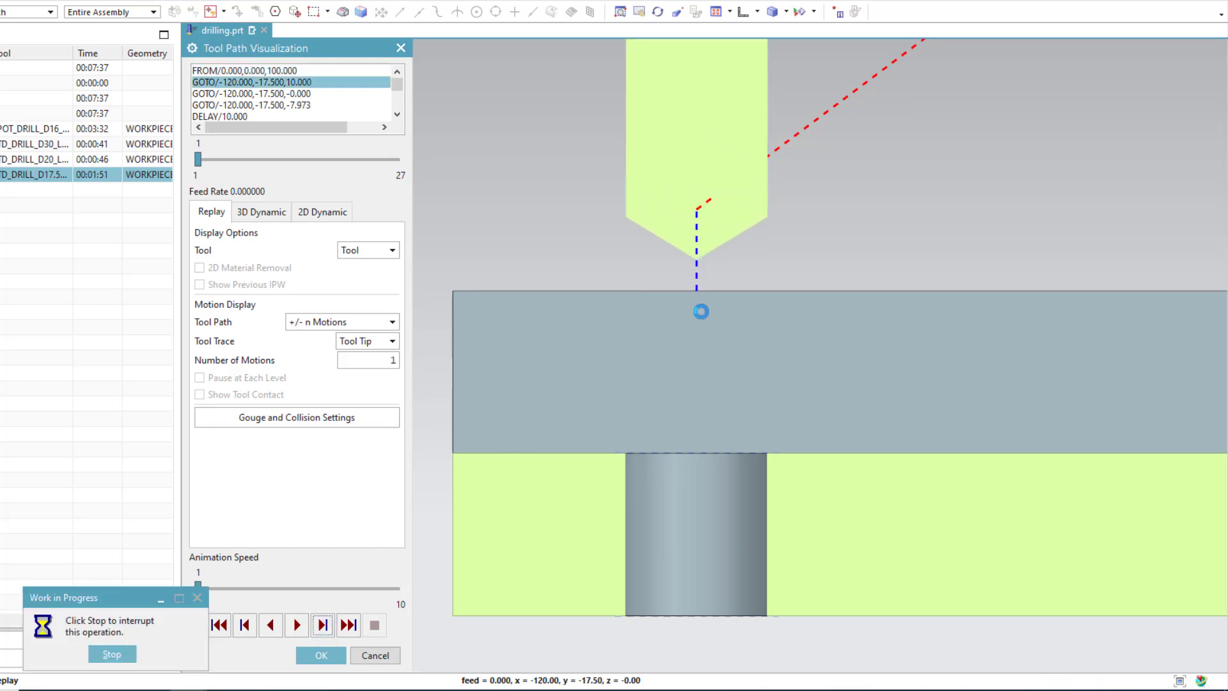
scroll(694, 319, down, 3)
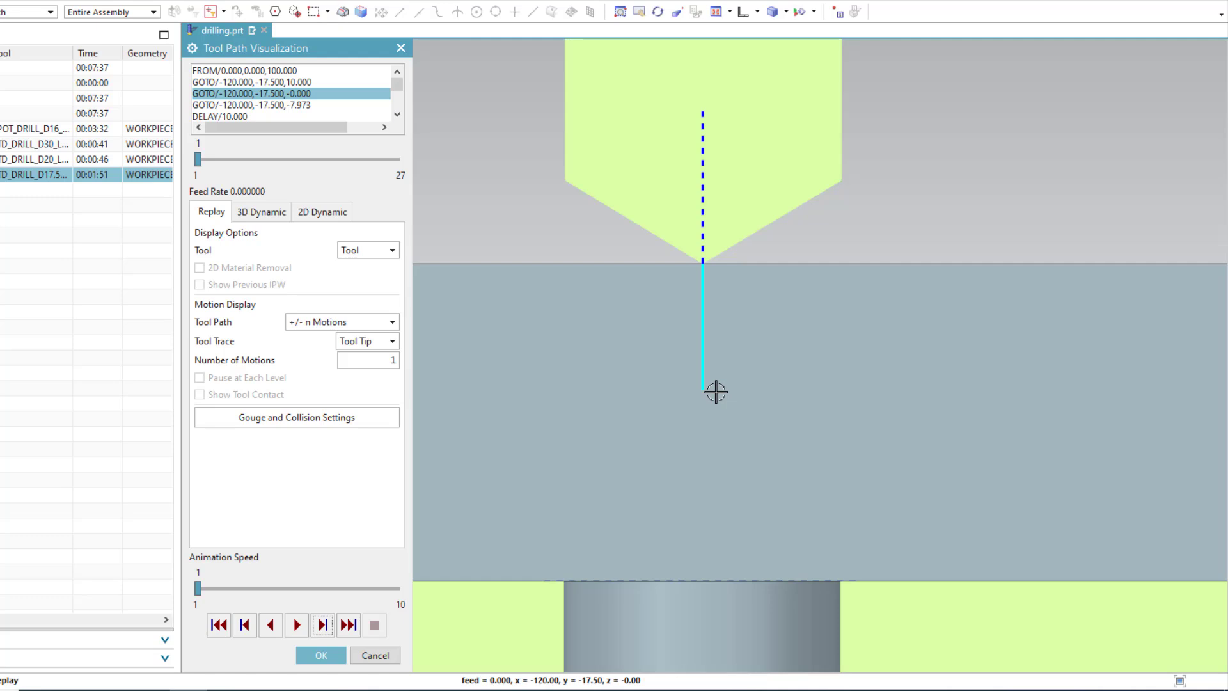
click(323, 626)
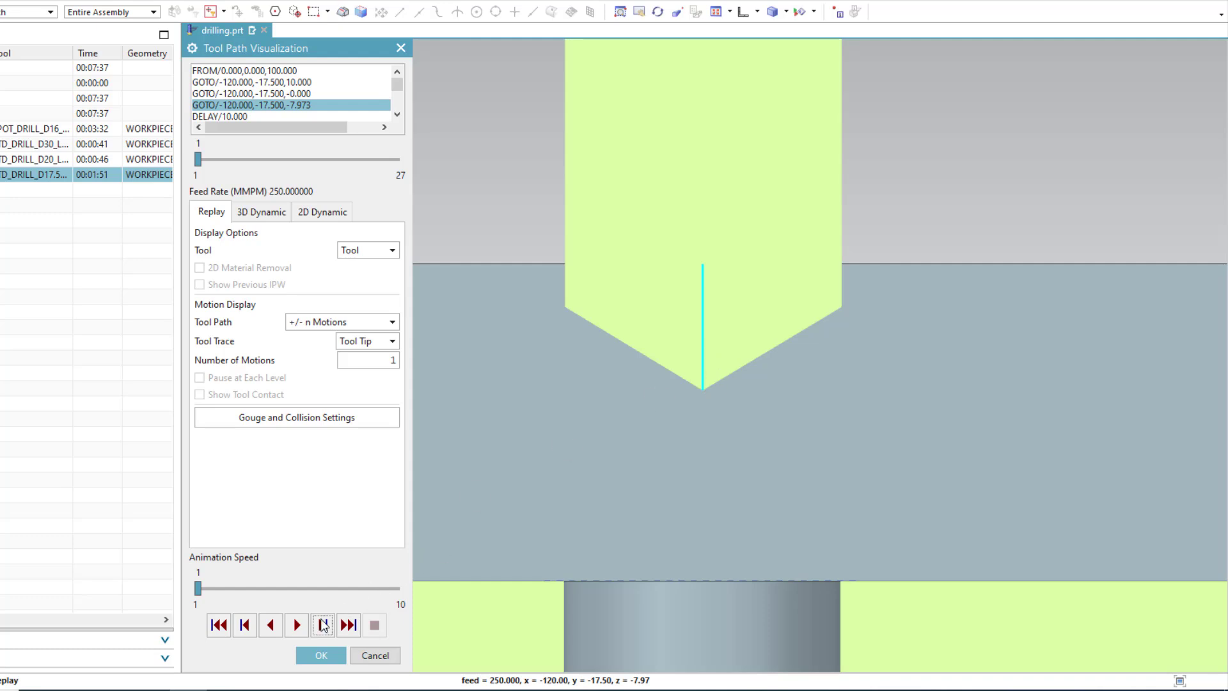
click(323, 625)
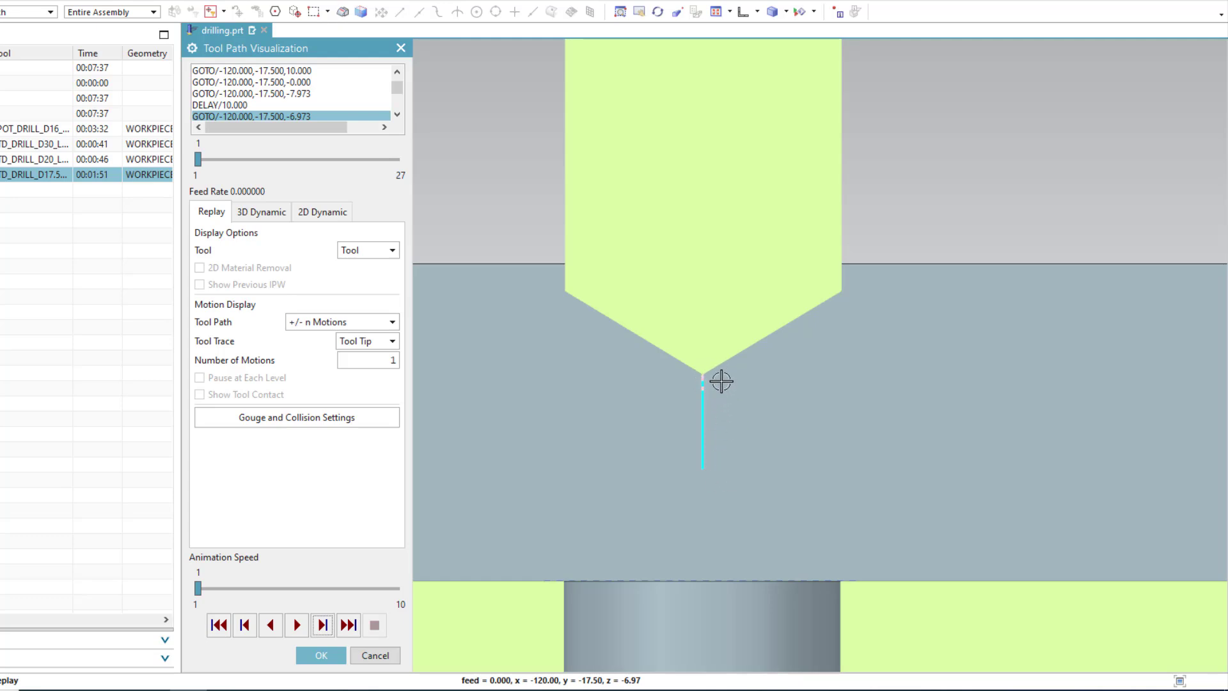
click(322, 625)
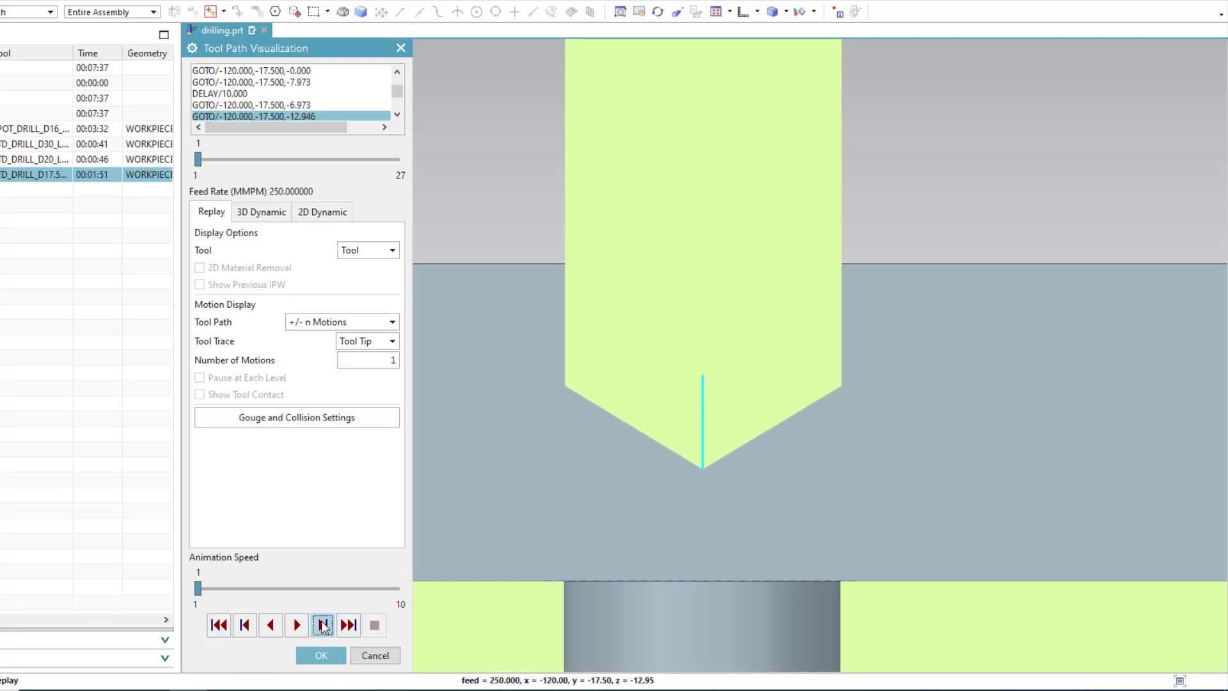
click(323, 625)
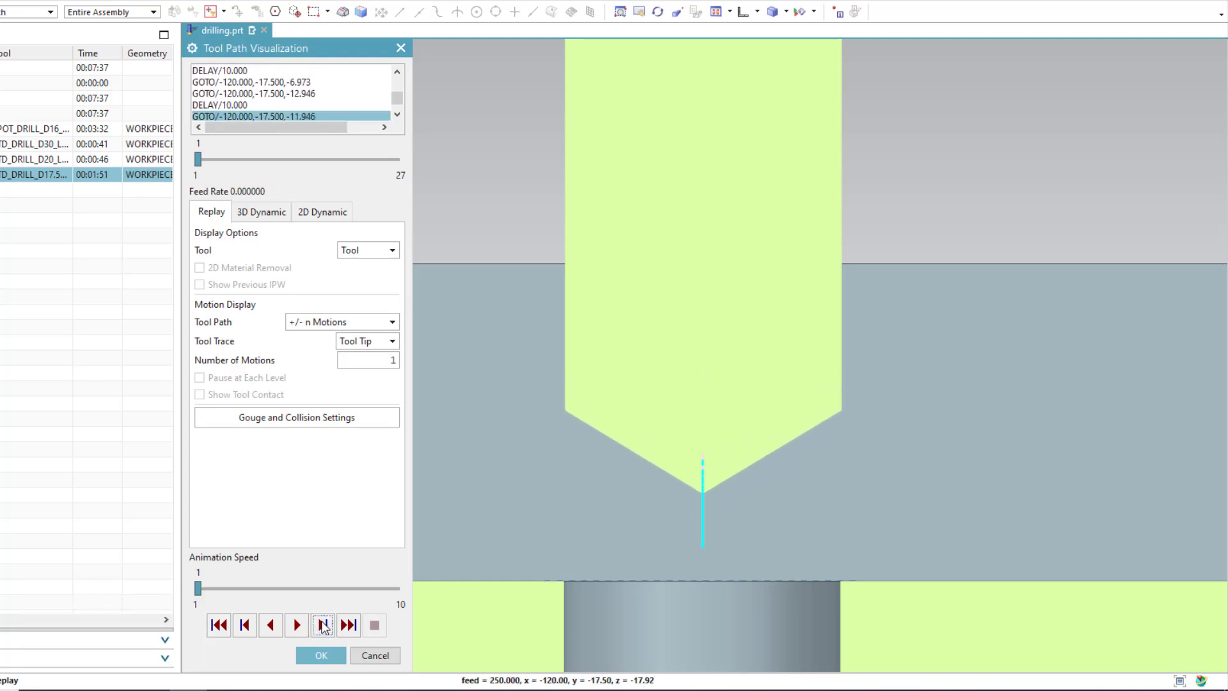
scroll(716, 252, down, 3)
scroll(737, 510, up, 2)
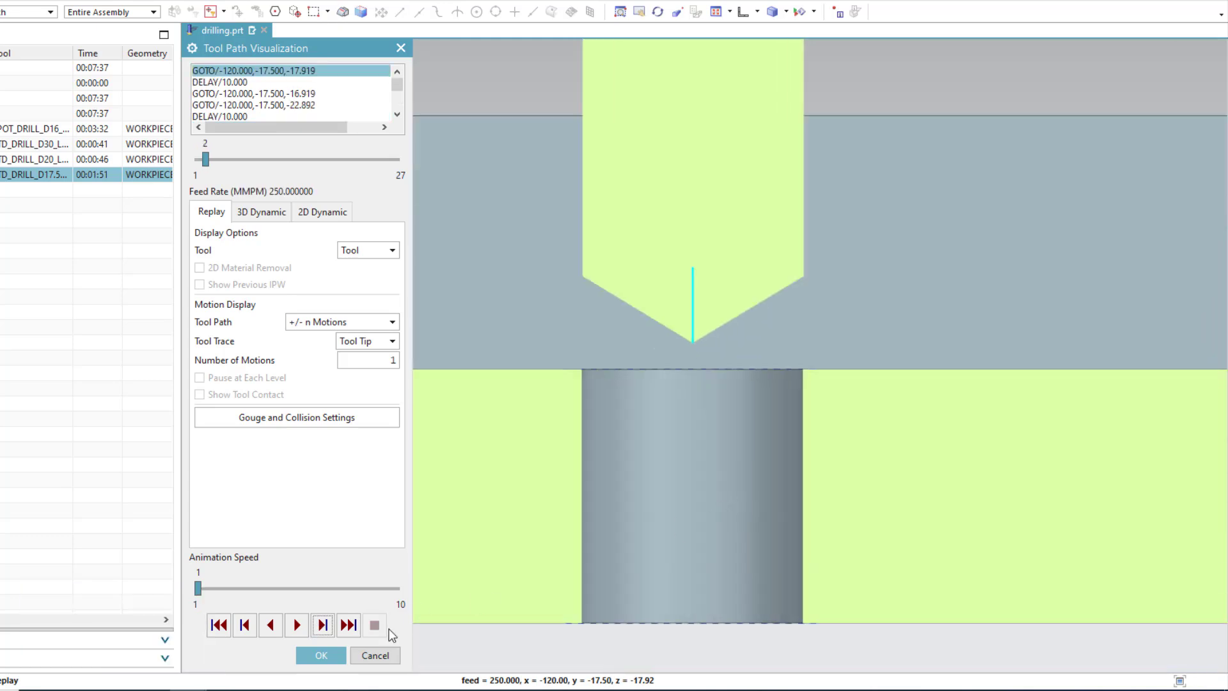
click(322, 625)
click(322, 626)
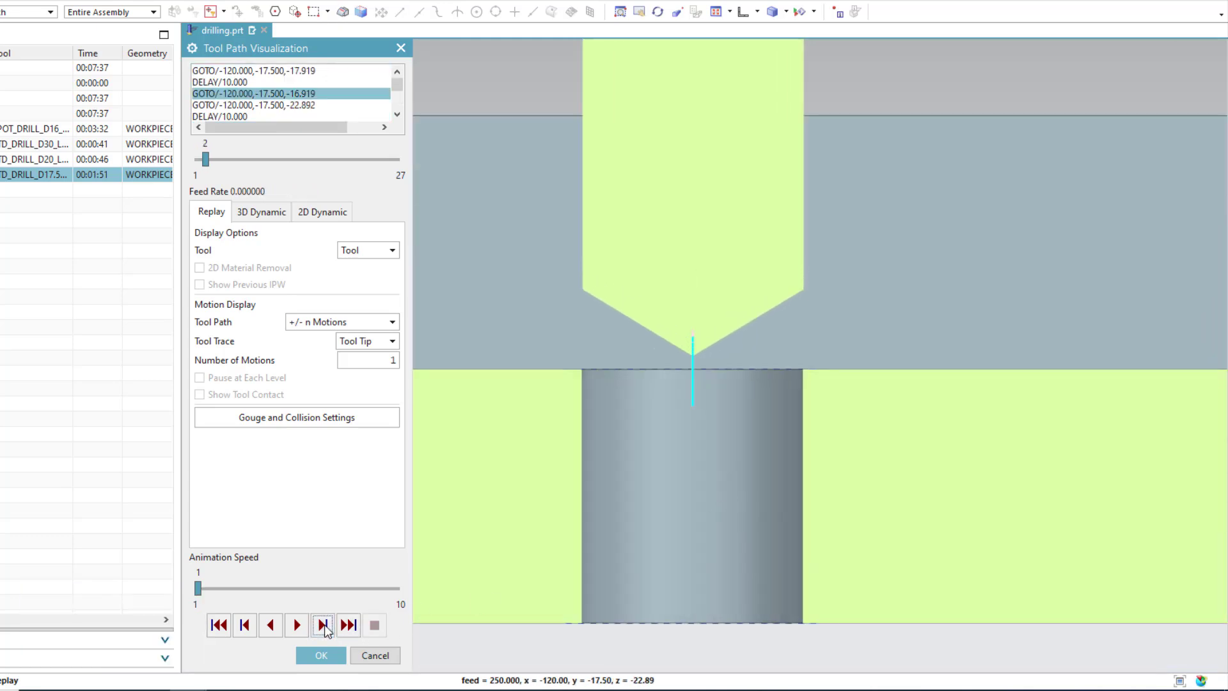
click(323, 626)
click(322, 626)
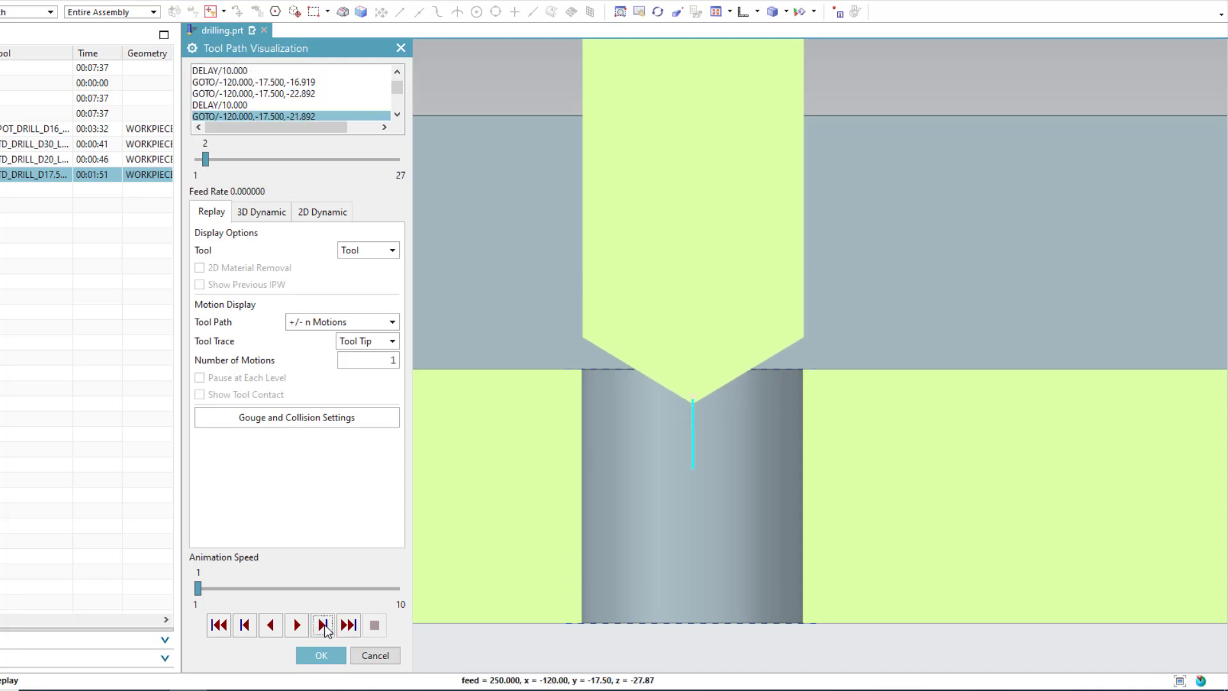
- Play the remaining drilling motion, stop it partway, and close the visualization and the operation
click(298, 626)
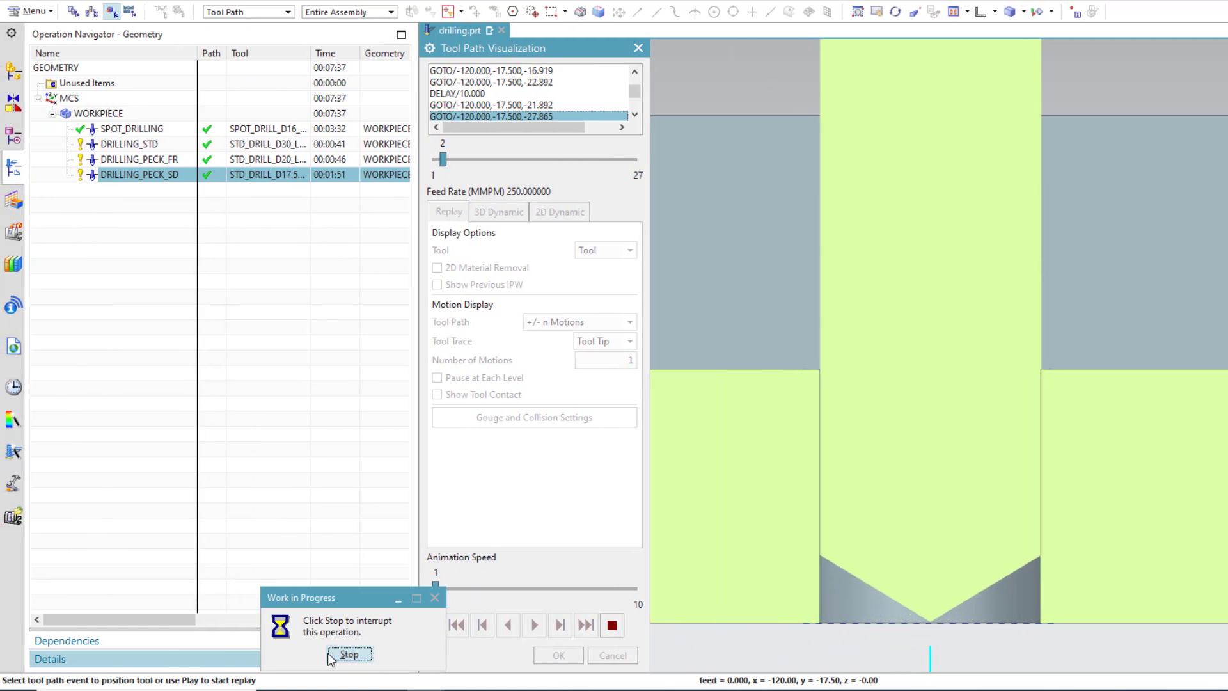
click(348, 654)
click(612, 655)
click(614, 600)
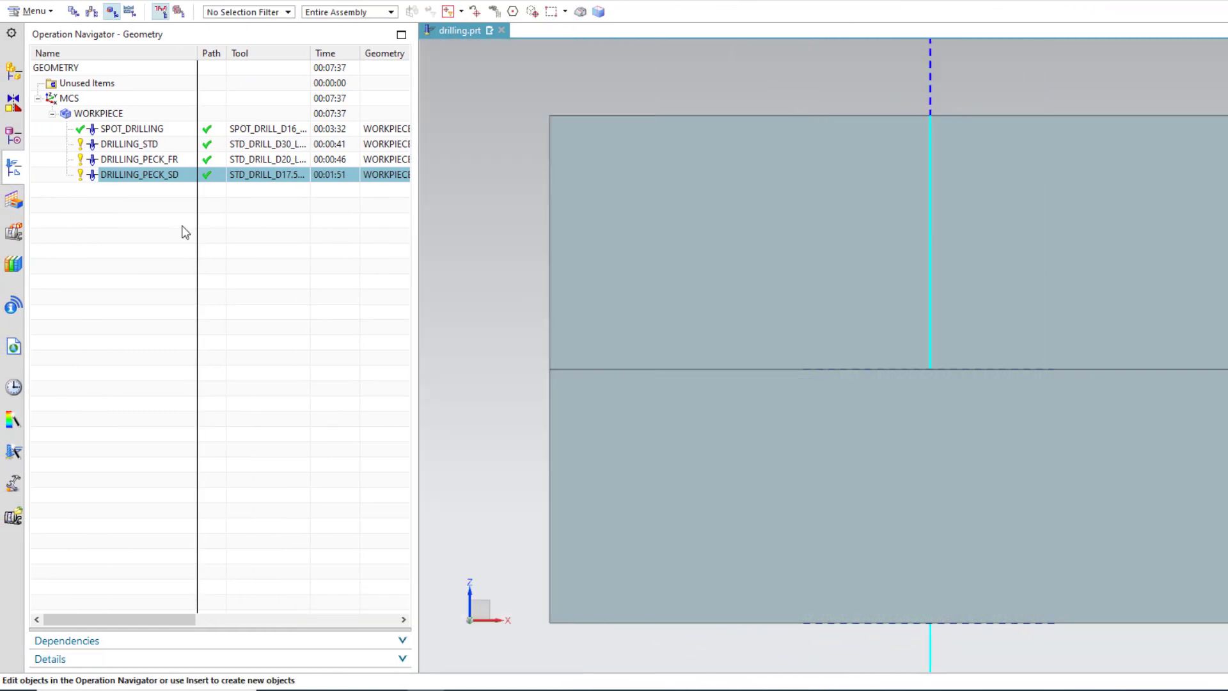
- Post-process the single-move DRILLING_PECK_SD operation with MILL_3_AXIS, overwriting drilling.ptp
right_click(138, 179)
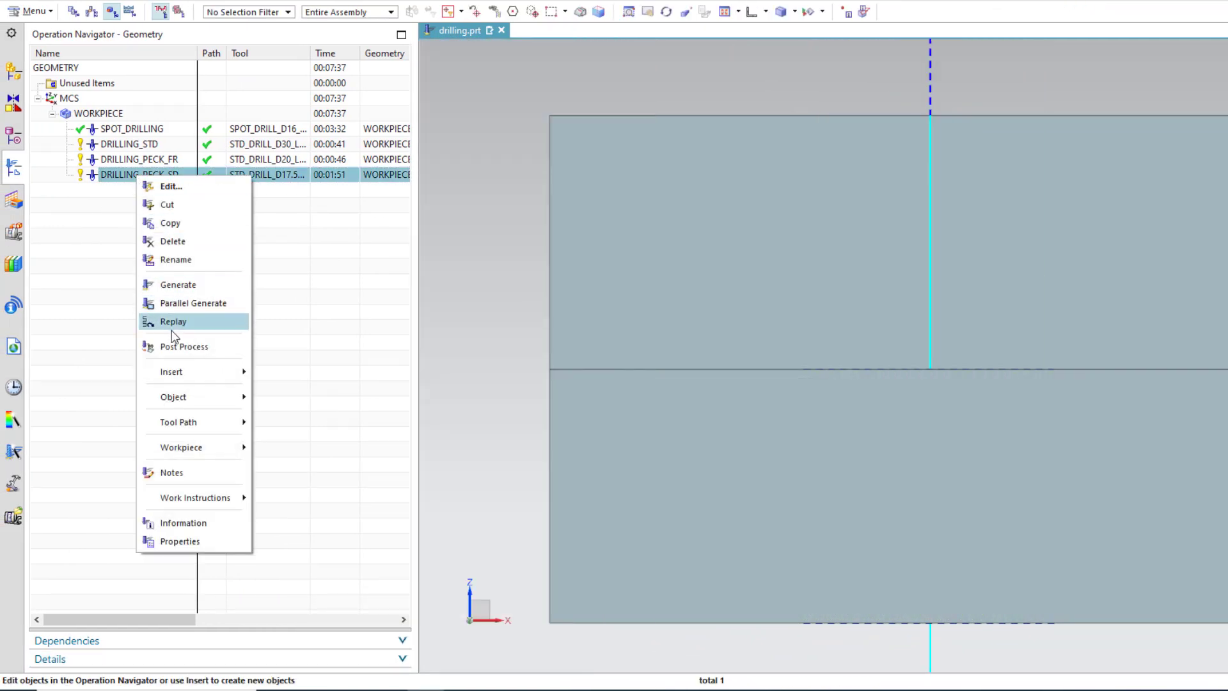
click(179, 346)
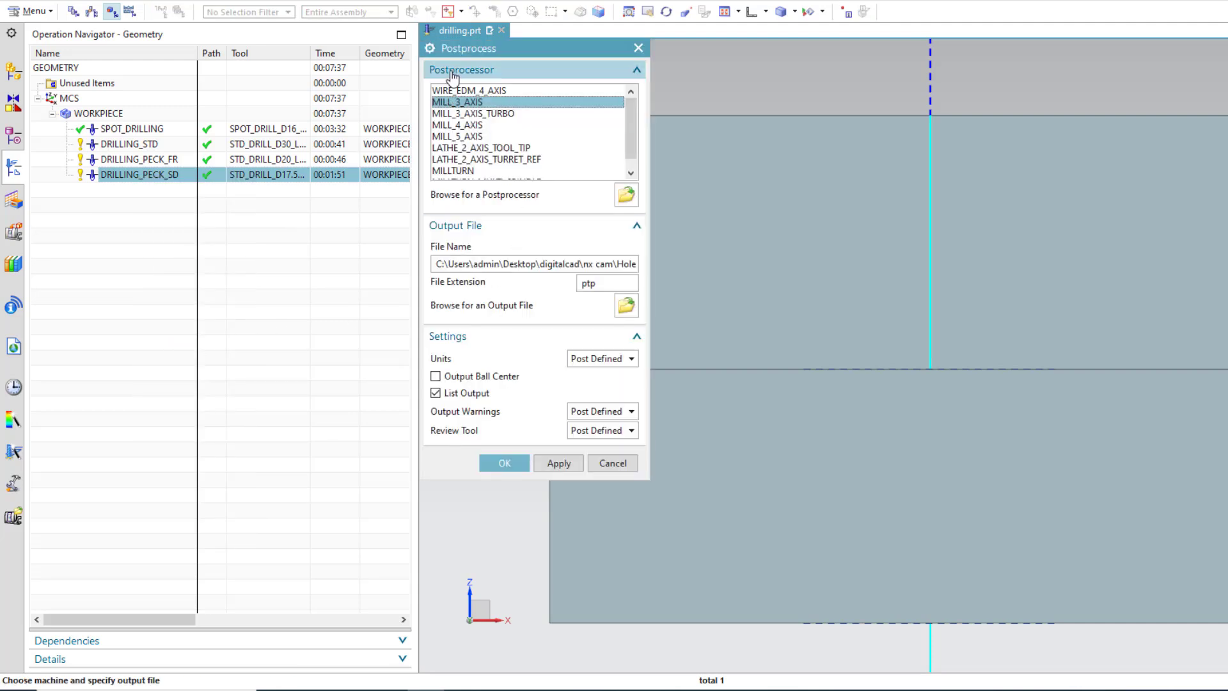
click(507, 462)
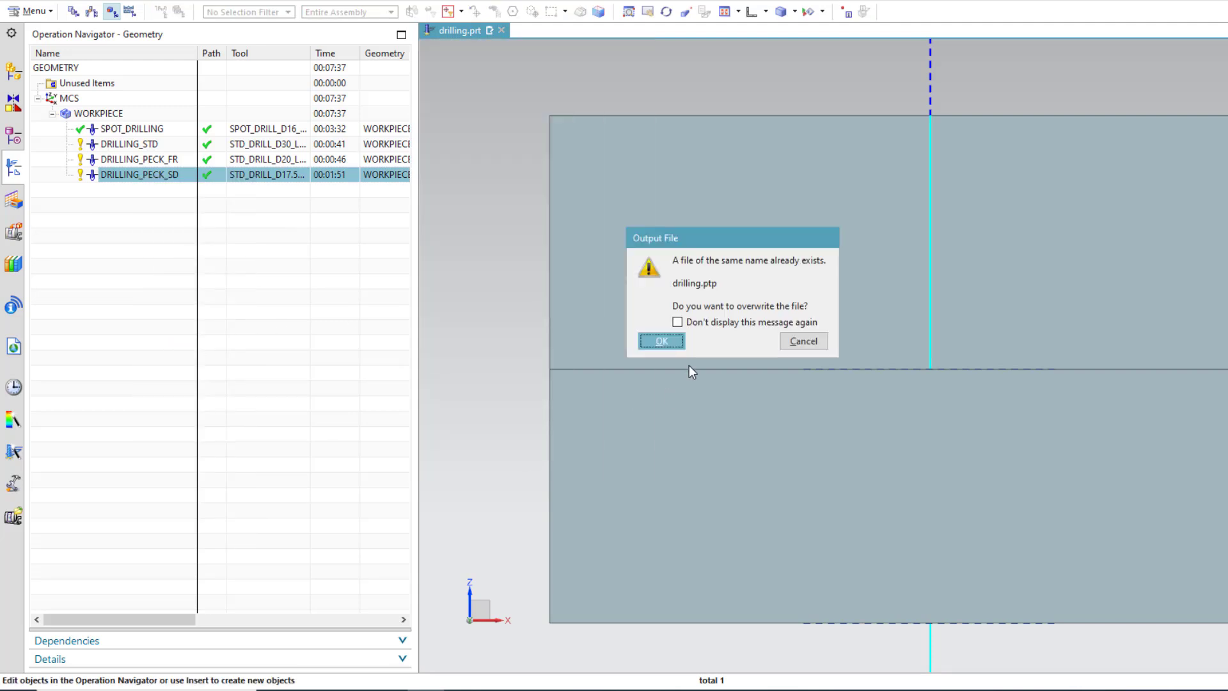
click(666, 342)
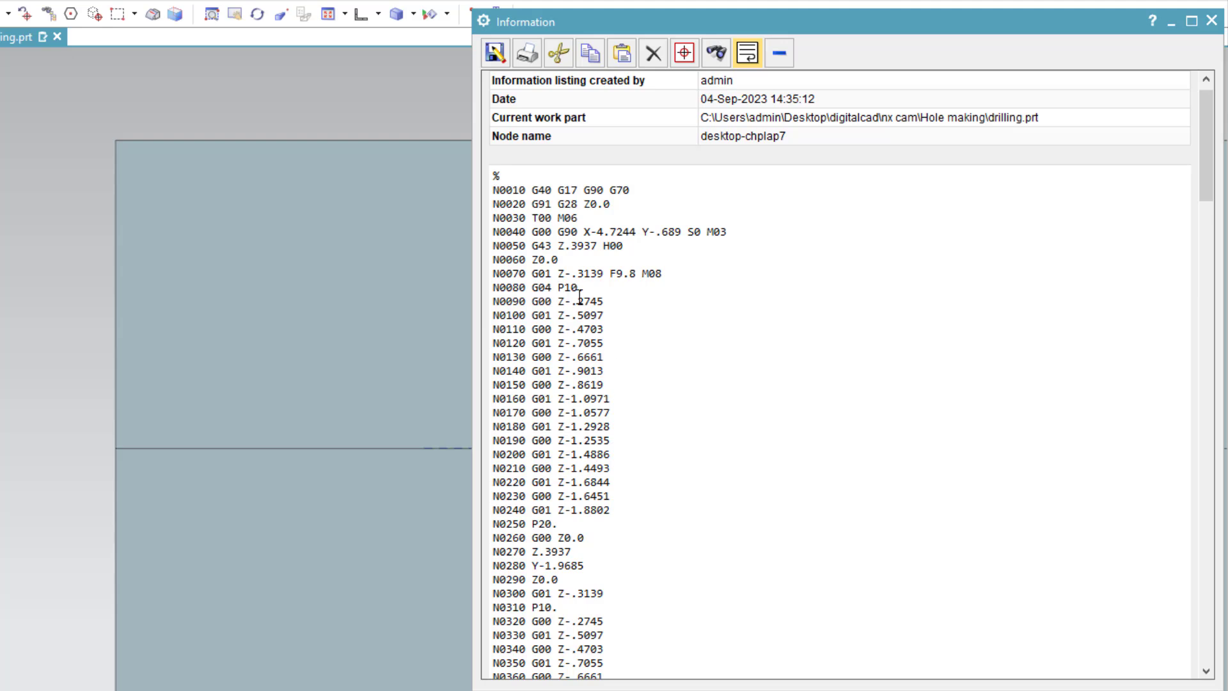
- Review the posted single-move G-code, checking the P10 and P20 dwell lines and the repeated peck moves through to the program end
drag(558, 288, 581, 287)
drag(531, 524, 556, 523)
scroll(686, 520, down, 1)
scroll(583, 526, down, 2)
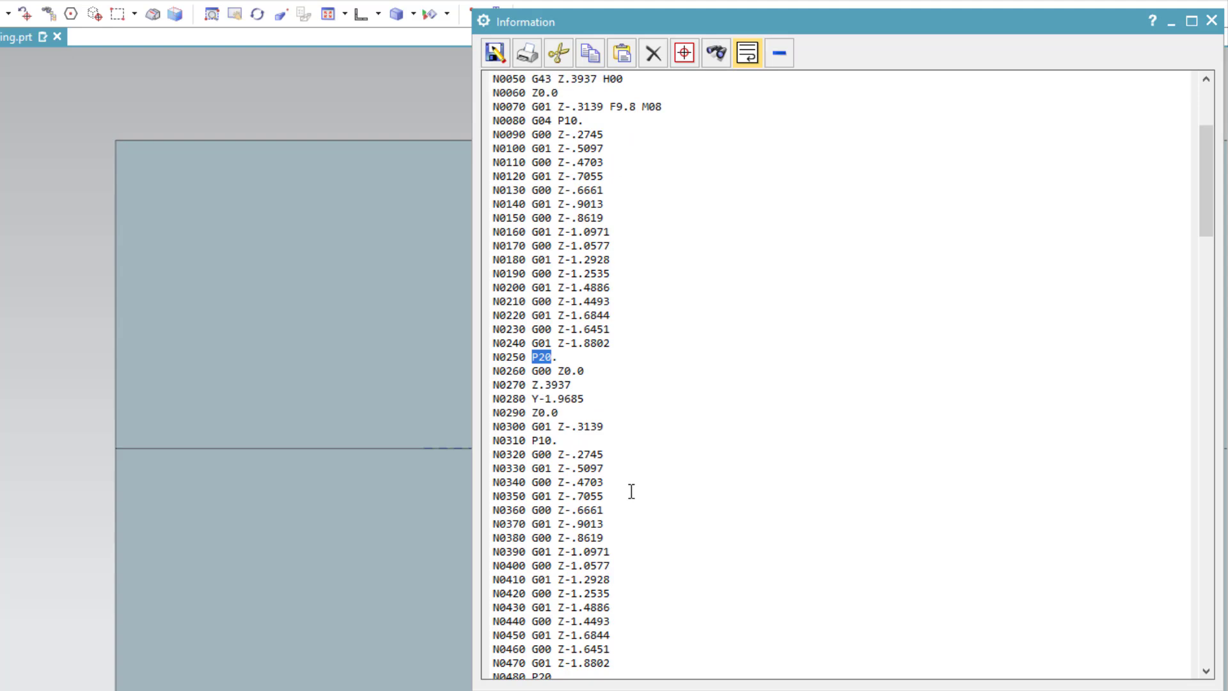
scroll(549, 374, down, 2)
scroll(574, 569, down, 9)
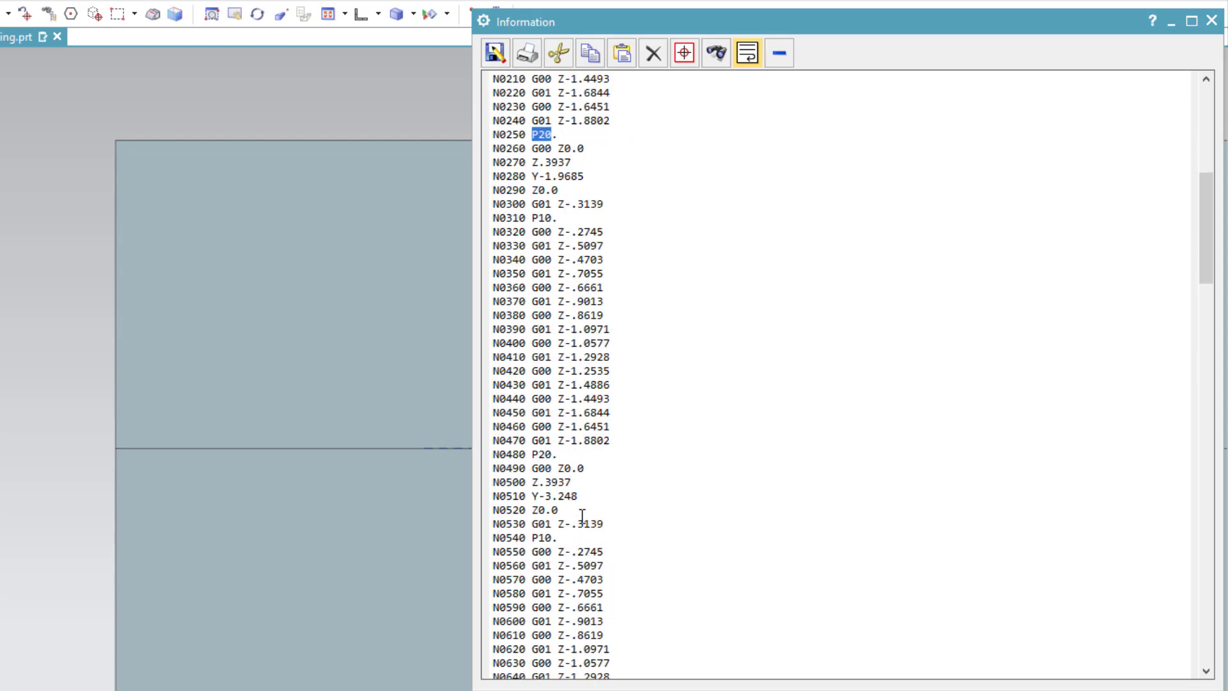
scroll(582, 505, down, 8)
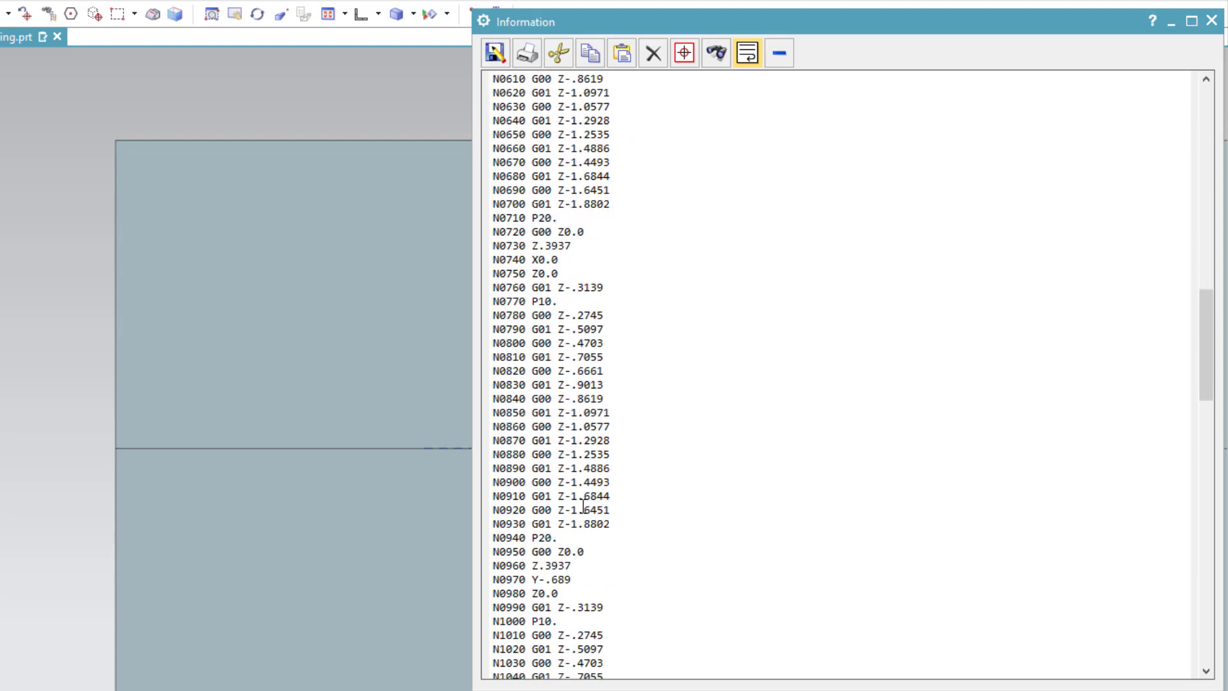
scroll(597, 526, down, 8)
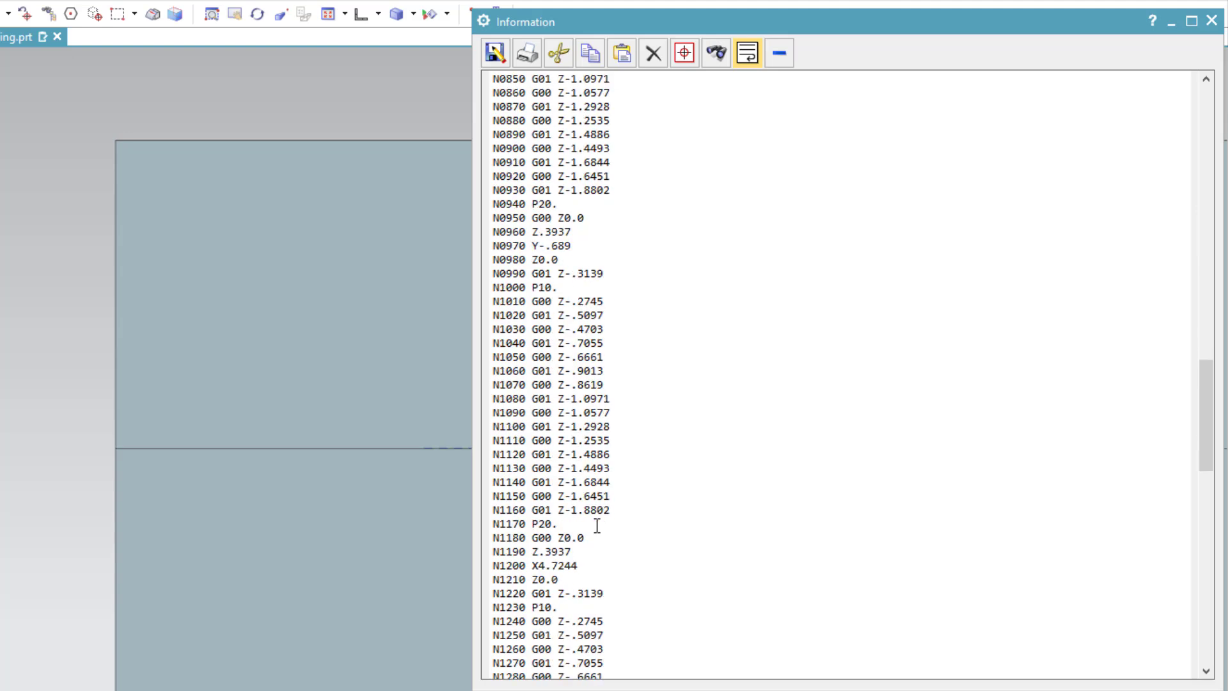
scroll(597, 526, down, 7)
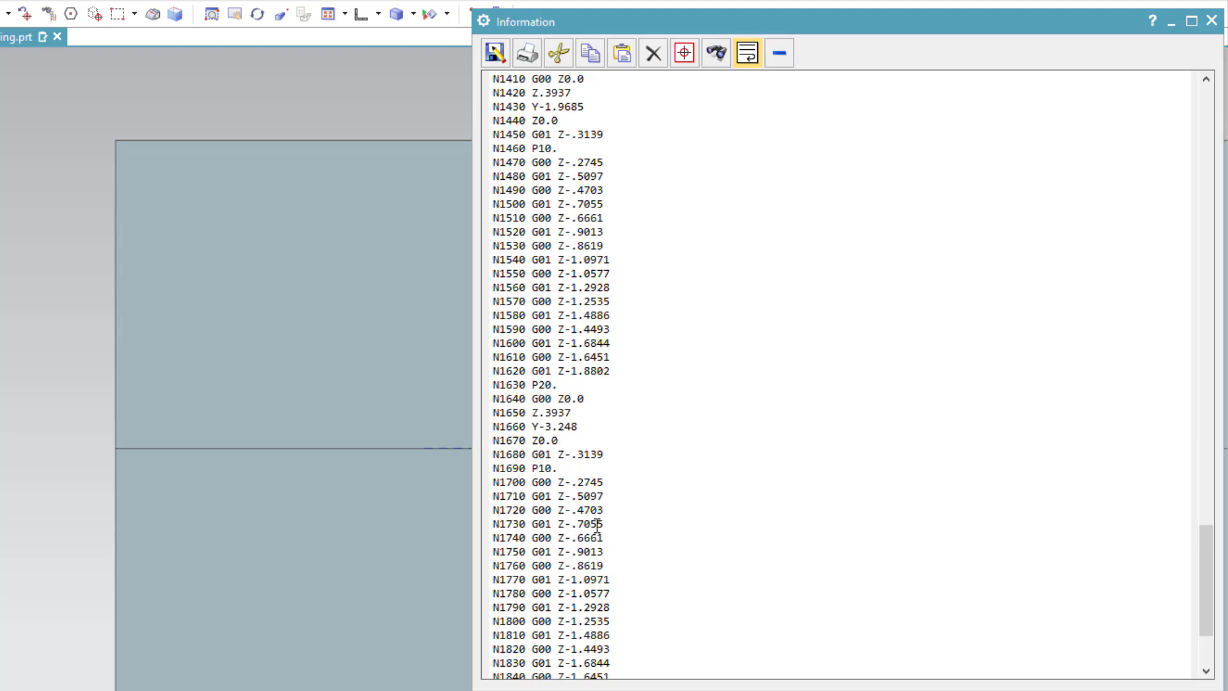
scroll(597, 526, down, 3)
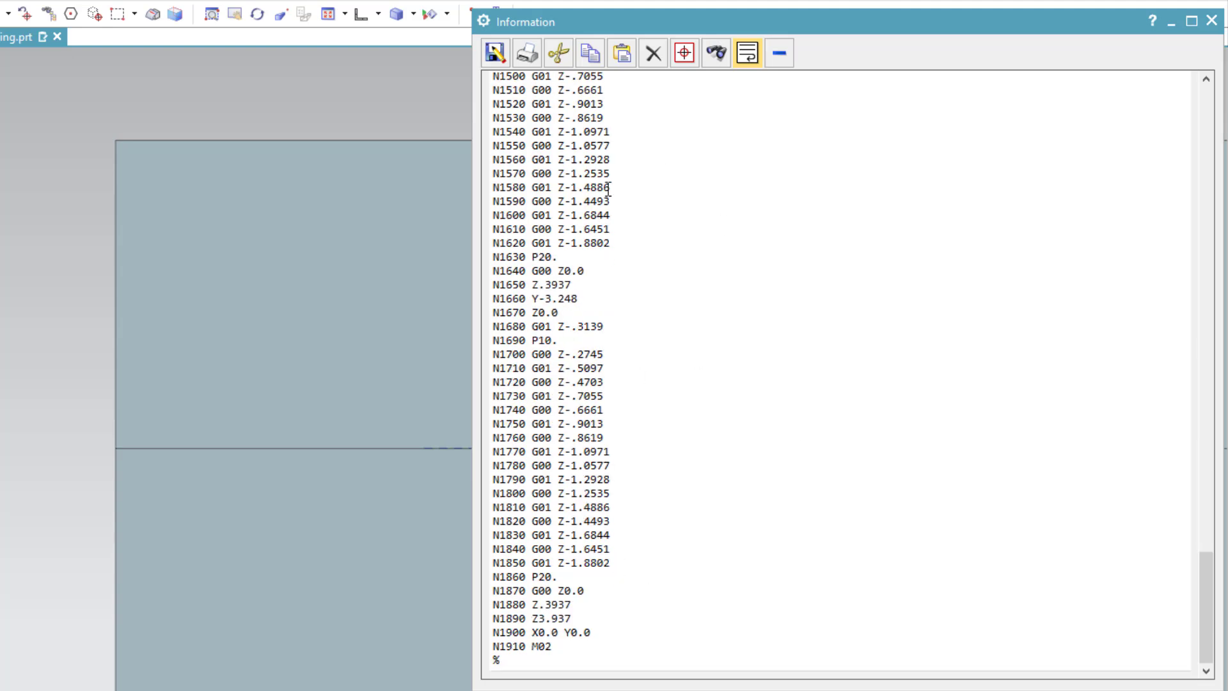
drag(1207, 563, 1207, 96)
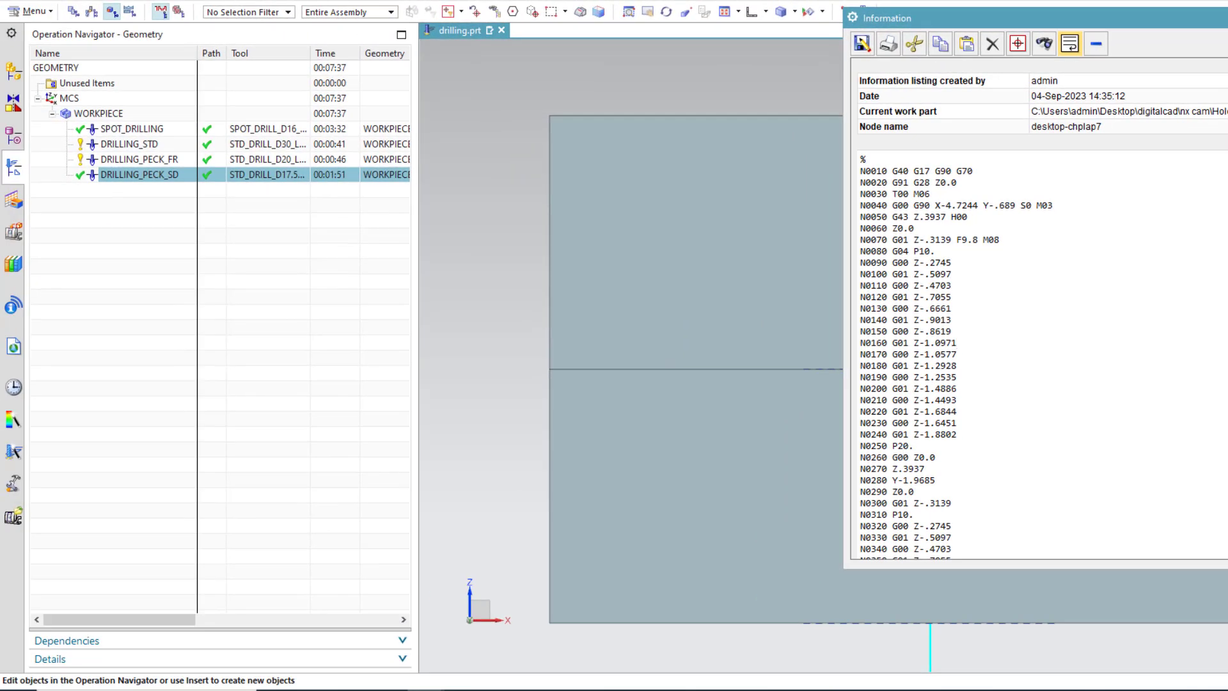
- Set the depth increments in DRILLING_PECK_SD's cycle parameters to Degression with a 0.1 mm value of degression, and regenerate the tool path
double_click(124, 177)
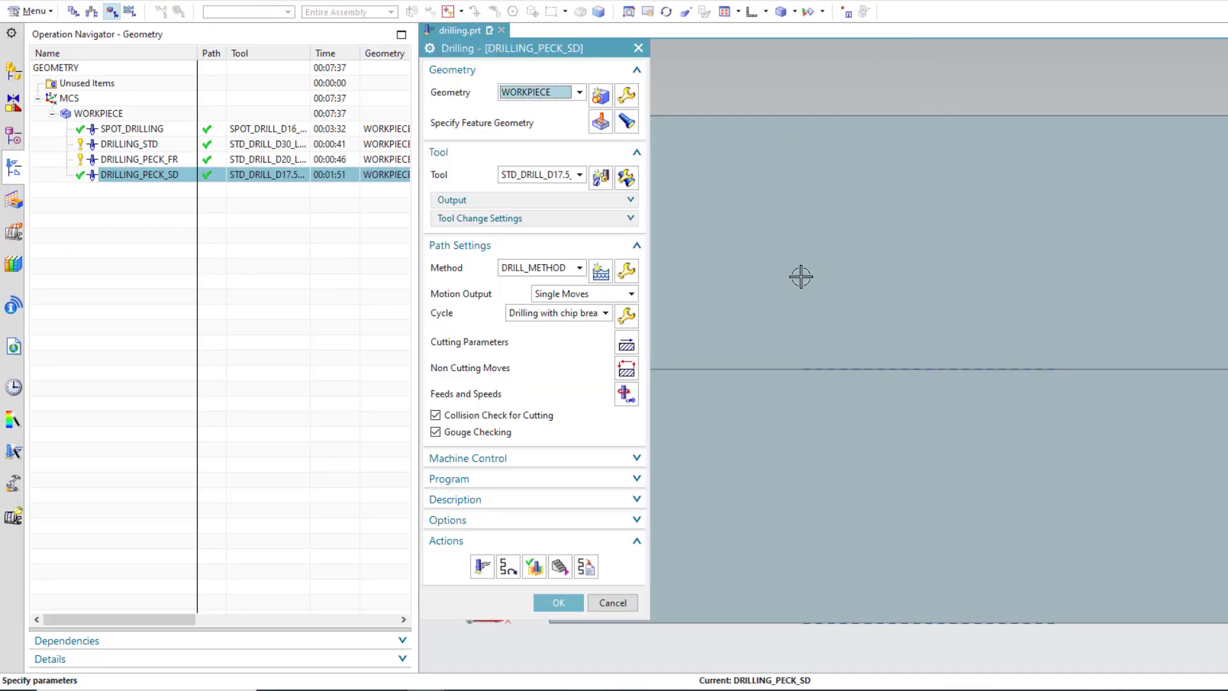
click(626, 315)
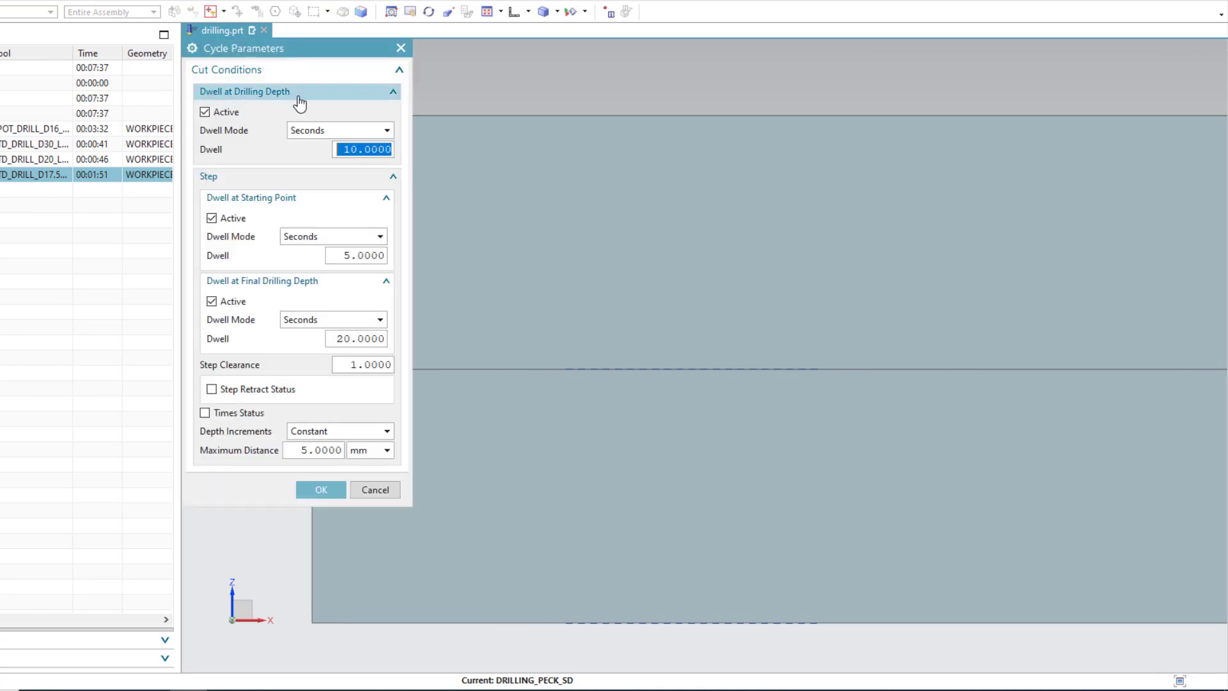
click(212, 300)
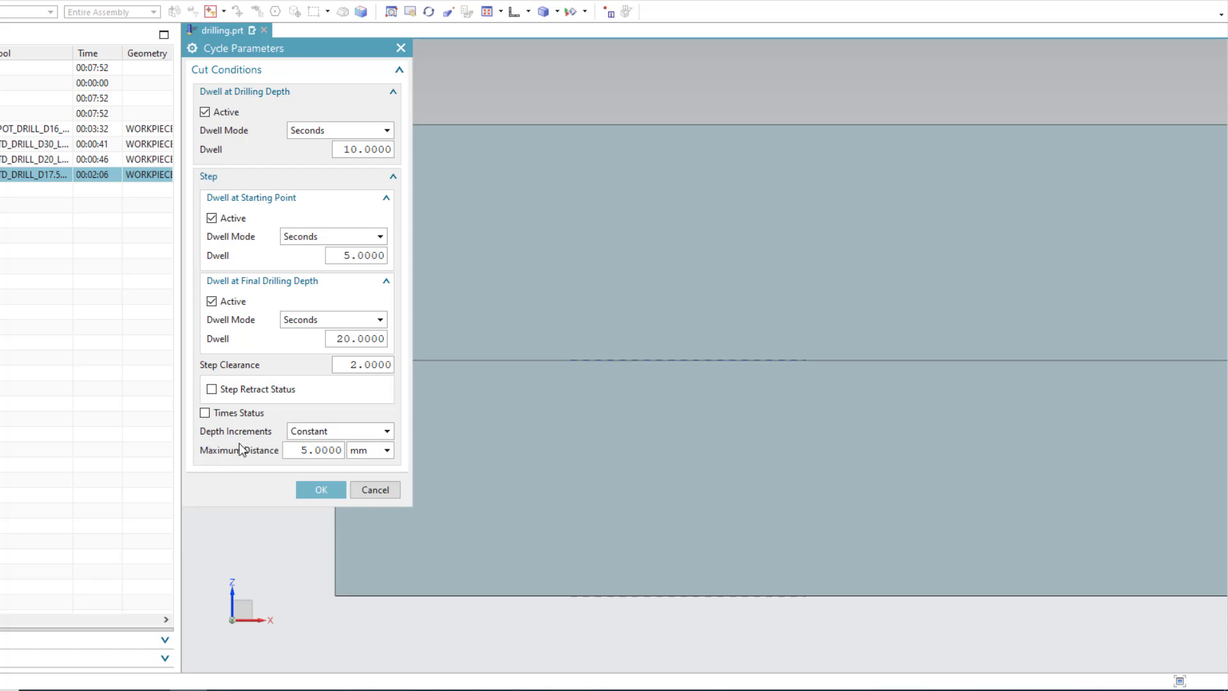
click(318, 435)
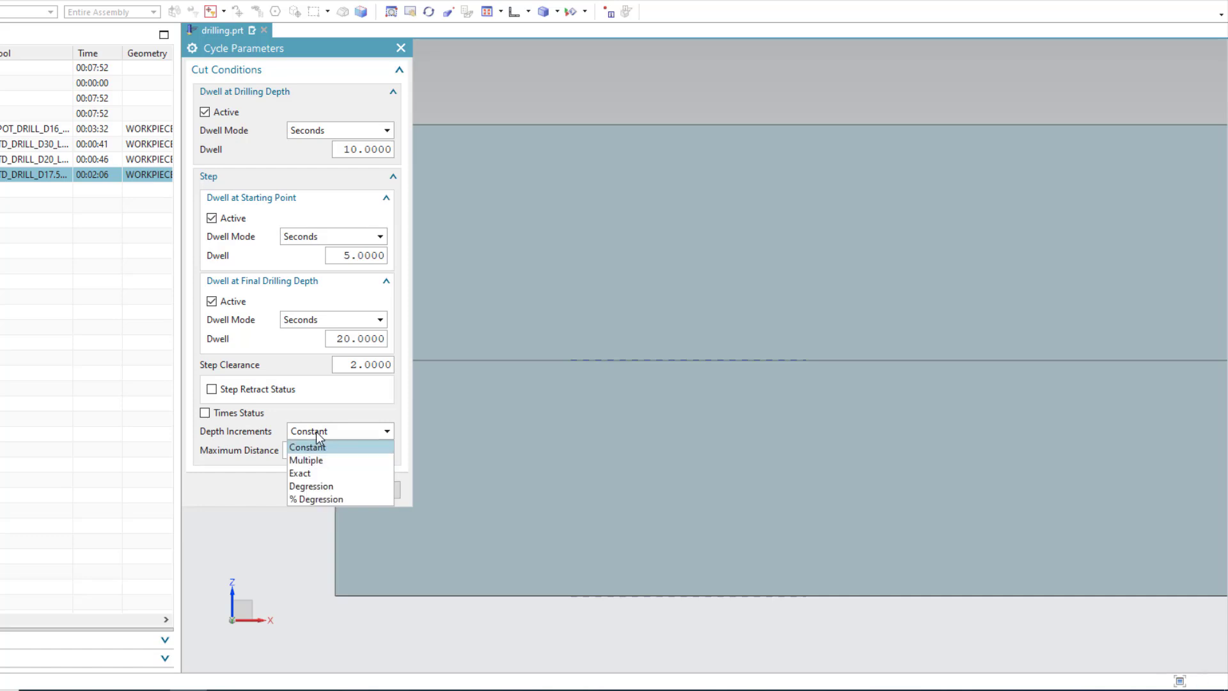
click(330, 488)
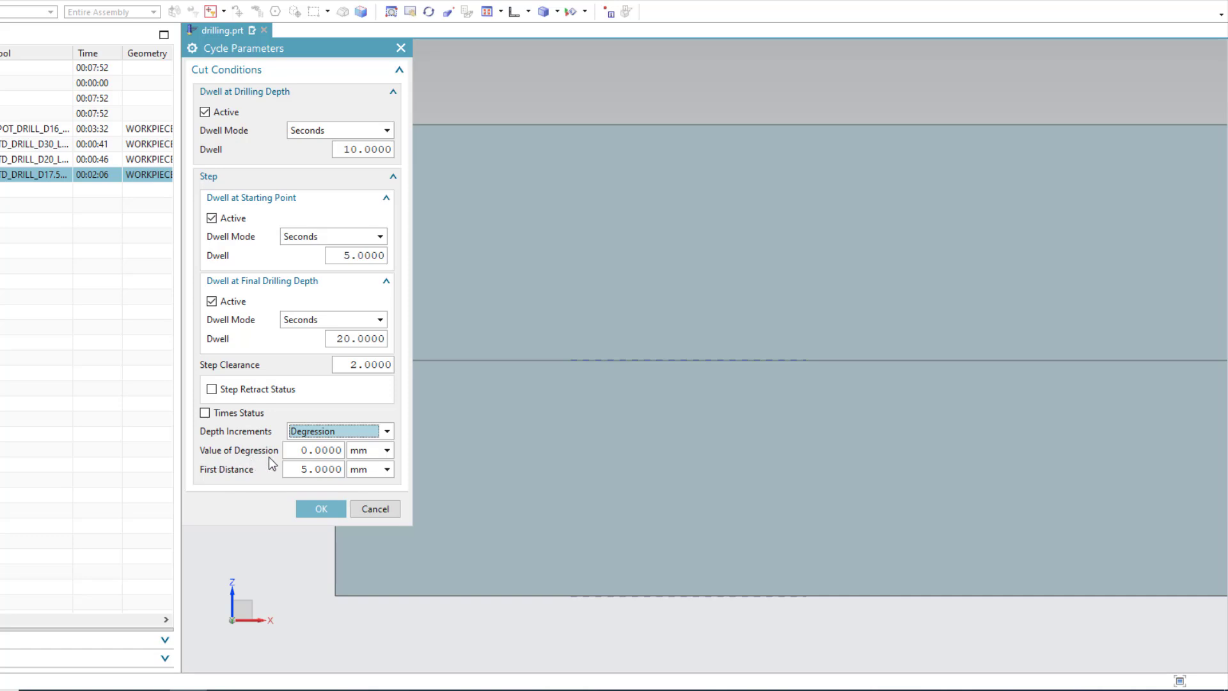
double_click(300, 453)
text(0.)
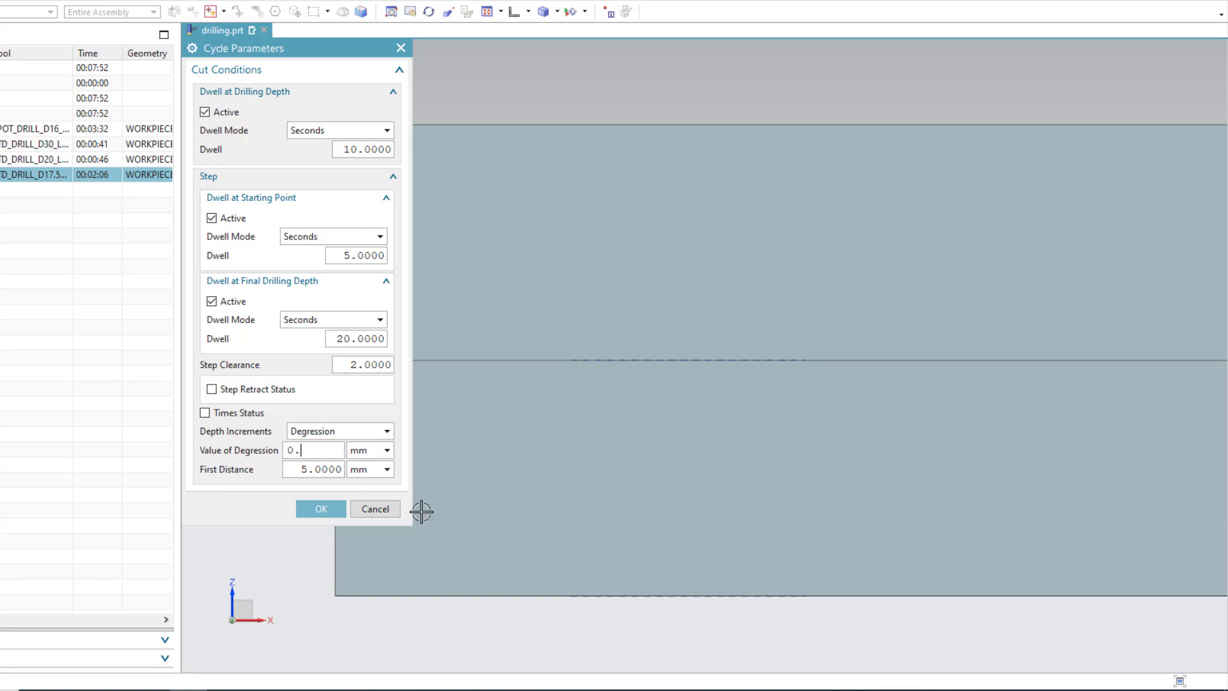
key(Return)
key(Return)
click(244, 567)
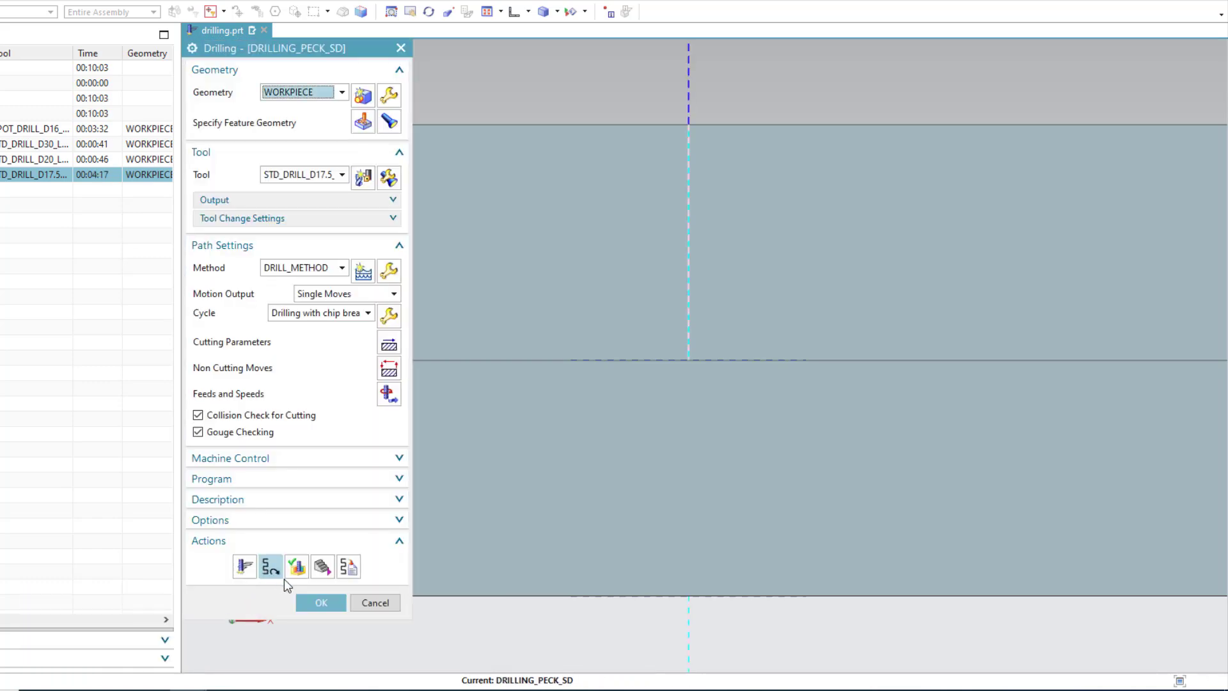
- Start verifying the regenerated tool path and advance the drill motion by motion to the first peck depth, Z -8, at the first hole
click(305, 574)
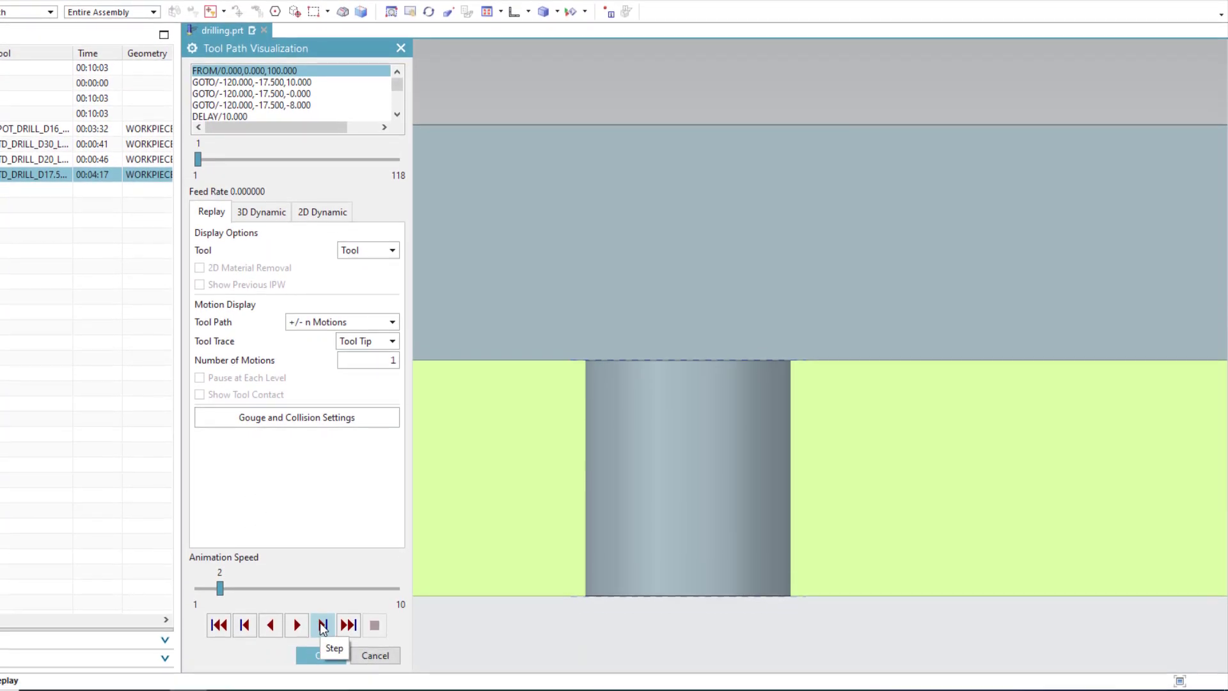
click(321, 625)
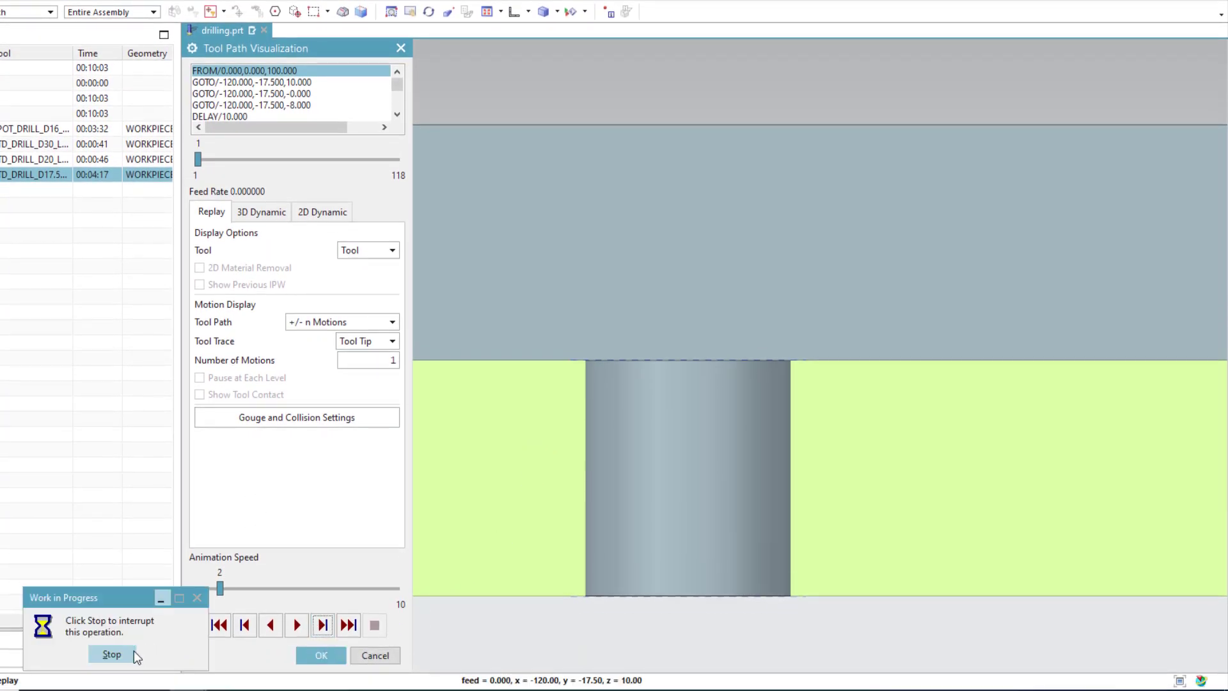
click(133, 651)
scroll(736, 349, down, 2)
scroll(724, 289, up, 1)
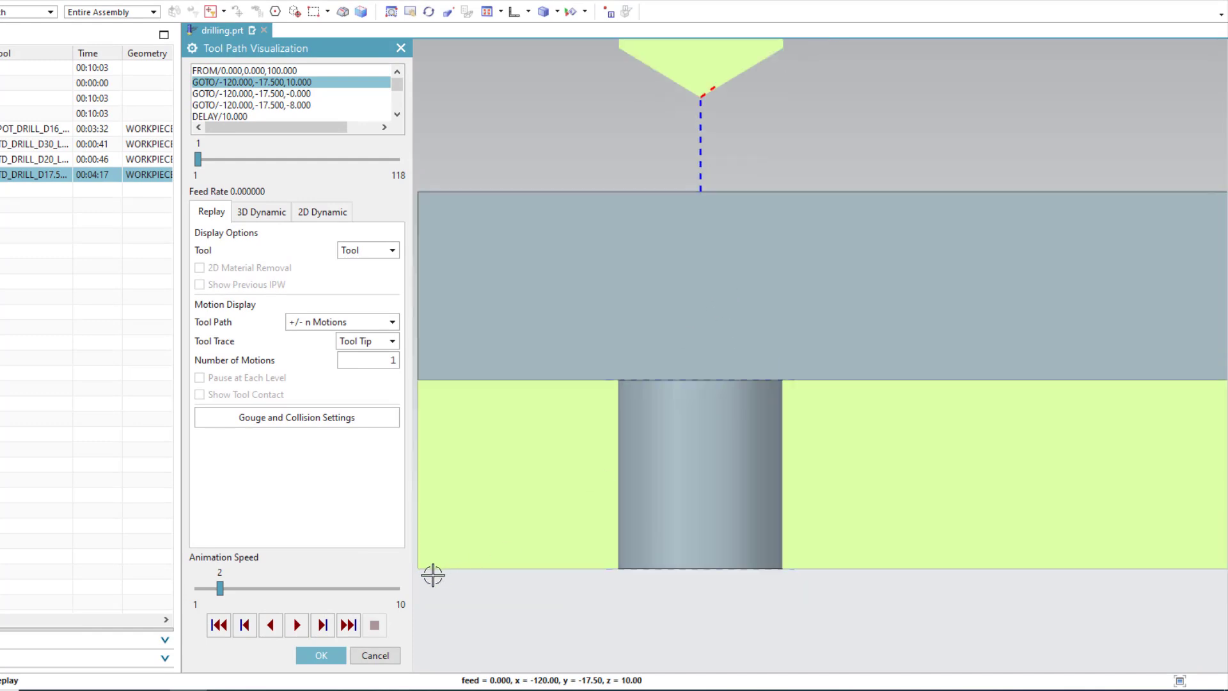
click(323, 626)
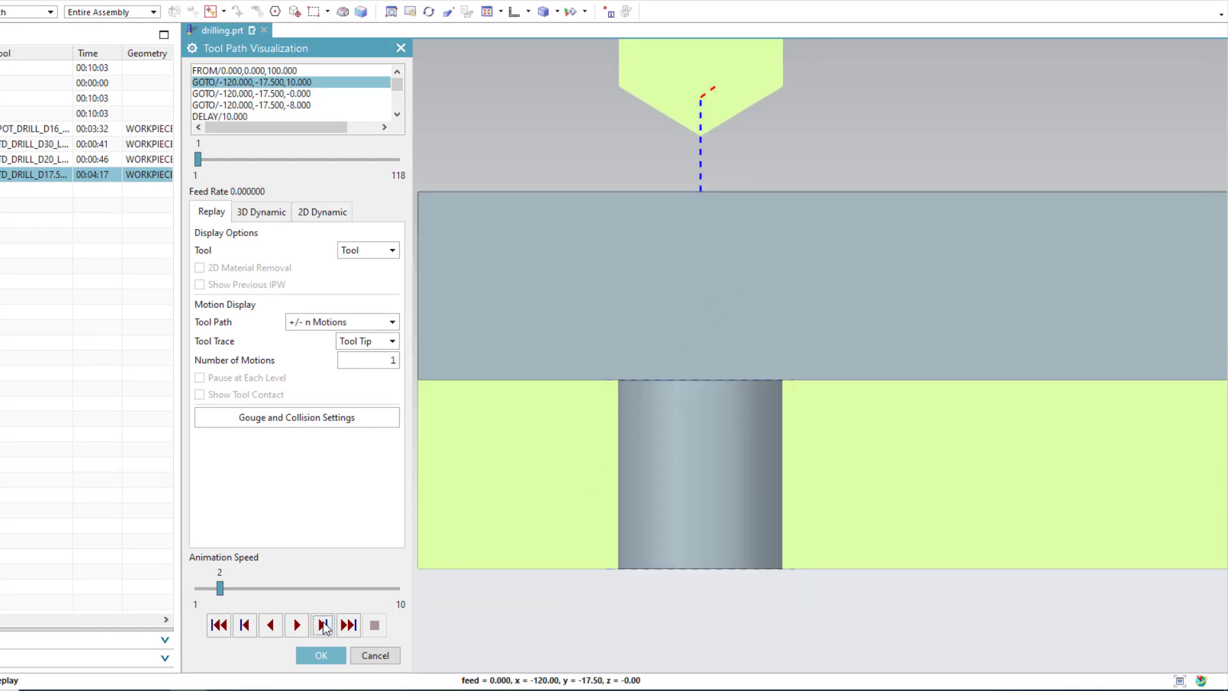
click(323, 626)
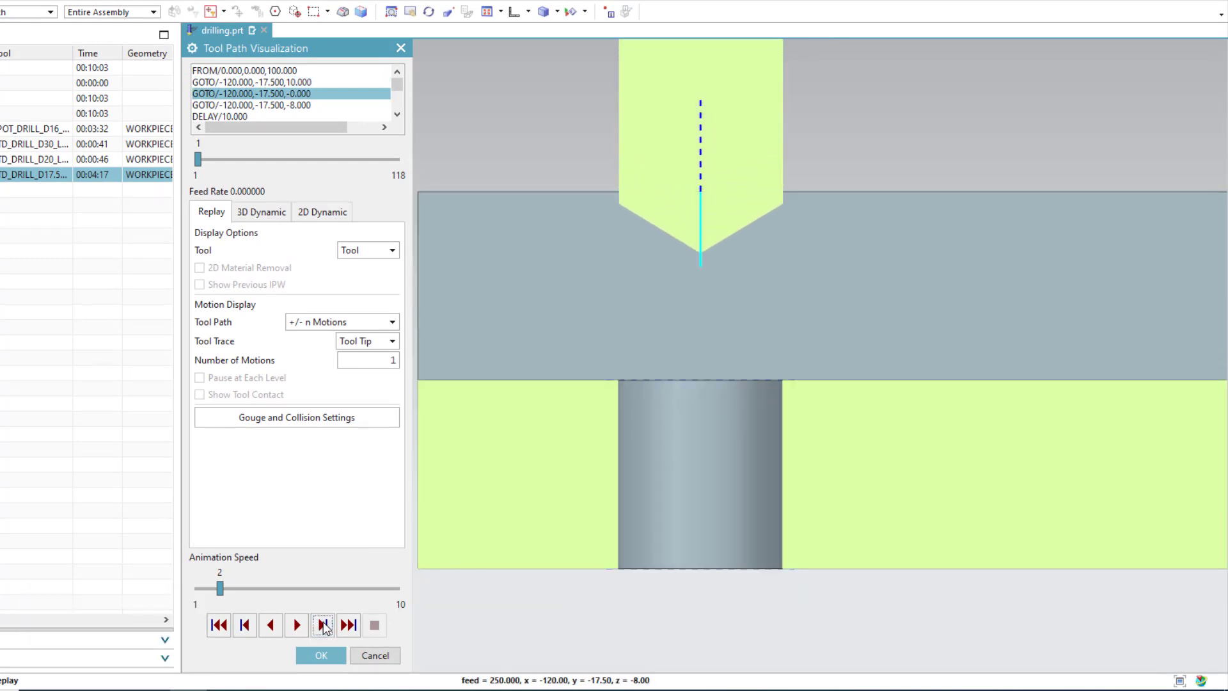
scroll(693, 261, up, 1)
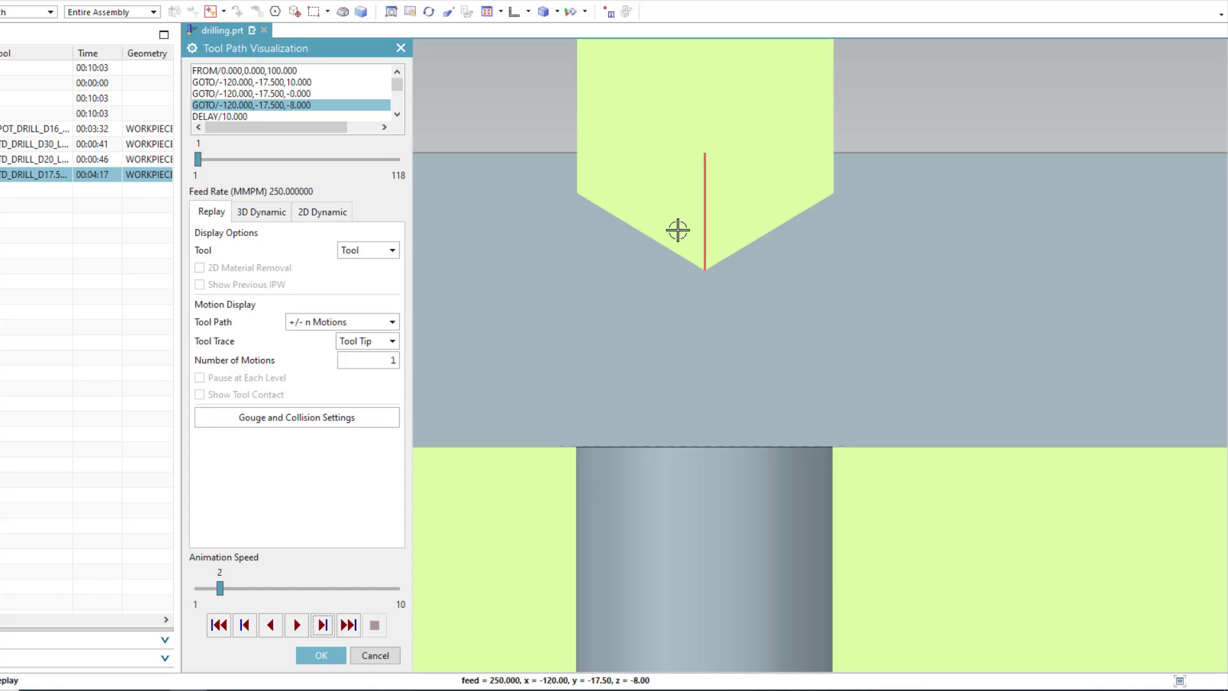
- Step through the successive chip-breakage retracts and pecks at the first hole down to Z -35.9 to examine the depth increments
click(322, 625)
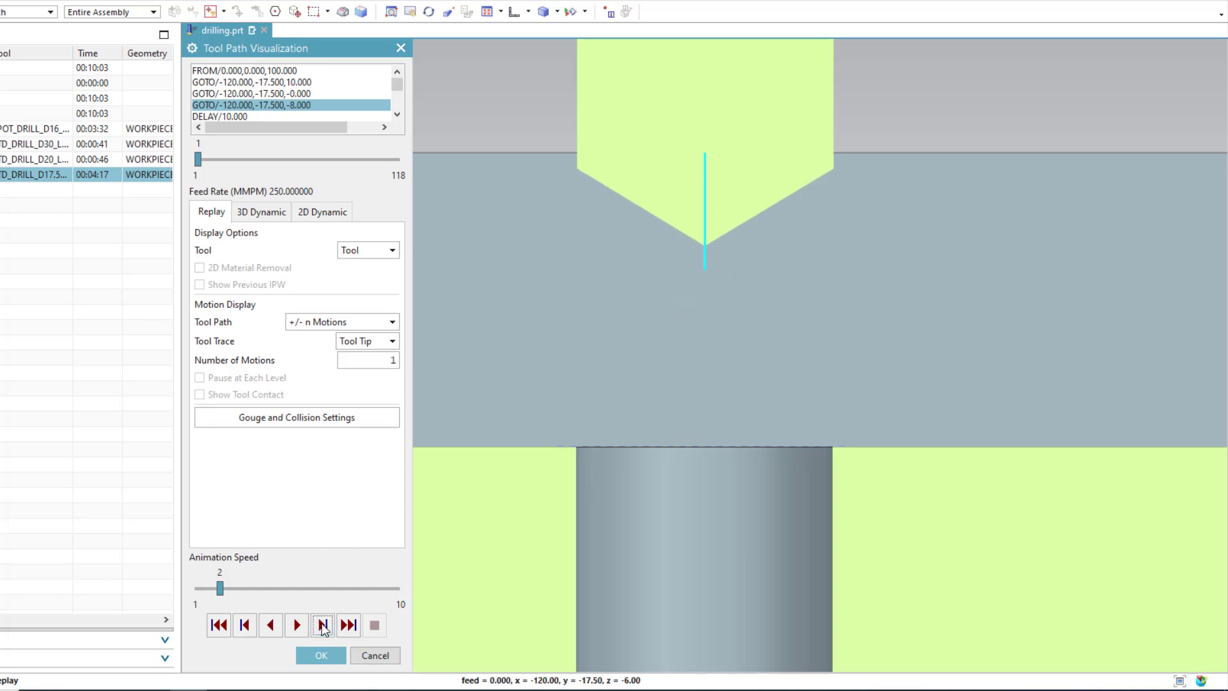
click(322, 625)
click(322, 625)
click(322, 625)
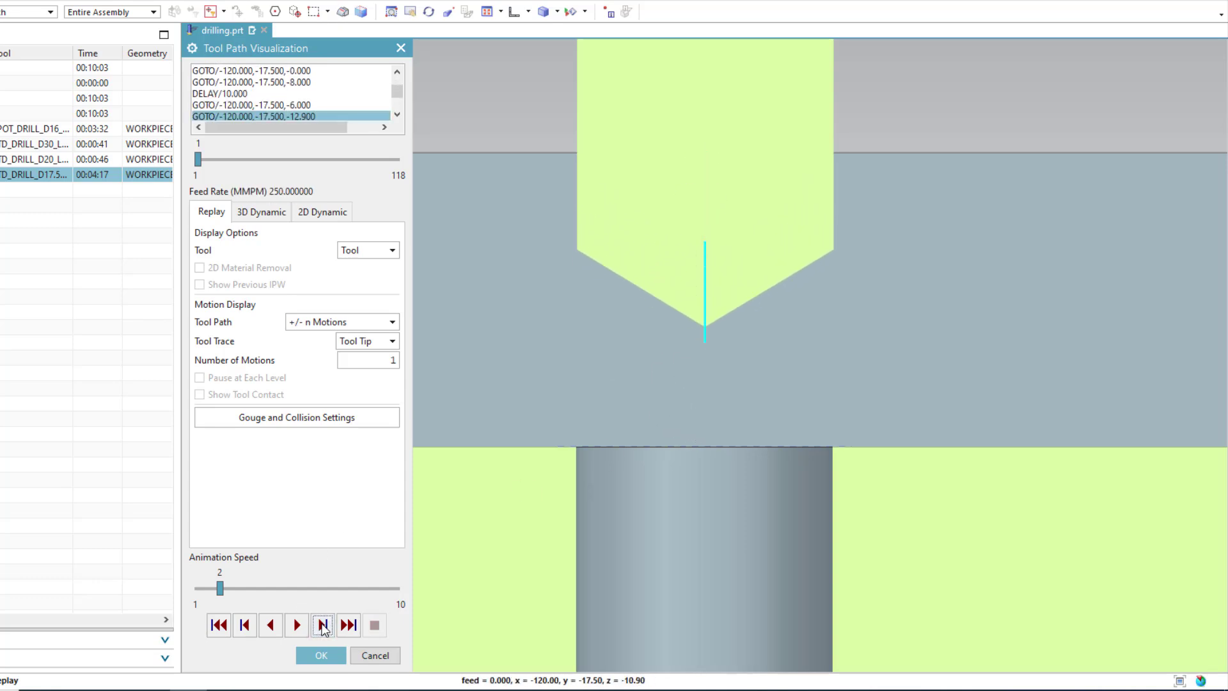
click(323, 625)
click(323, 625)
click(322, 625)
click(323, 625)
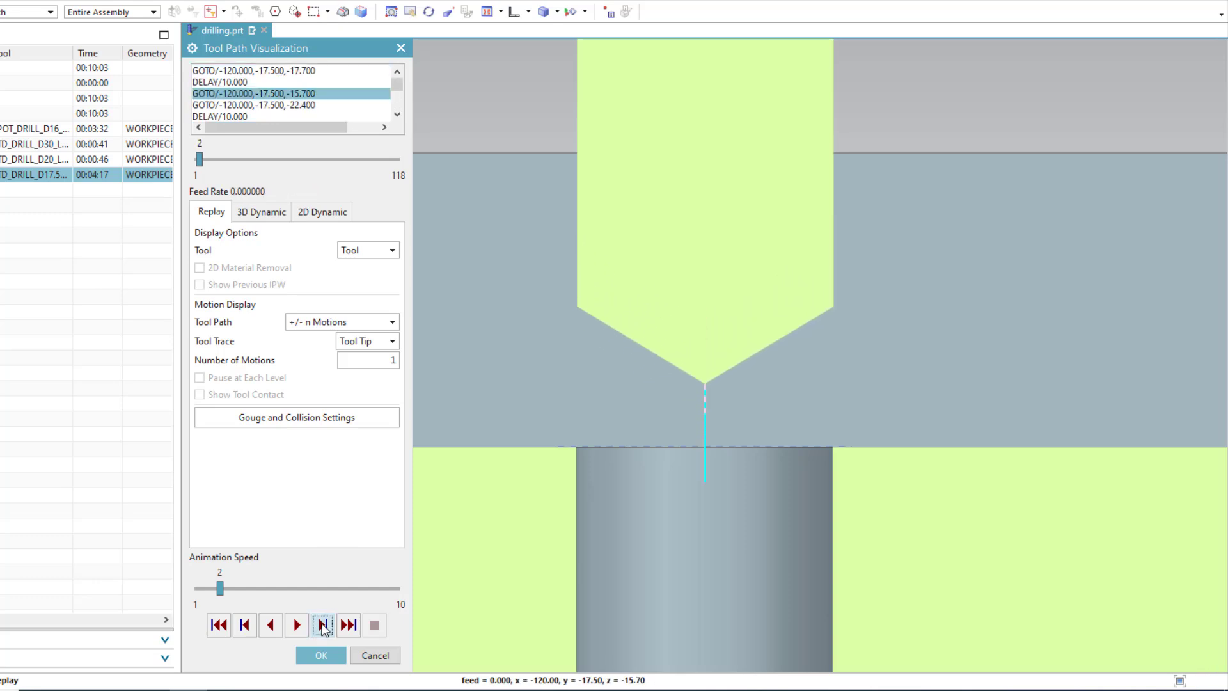
click(323, 626)
click(322, 625)
click(323, 625)
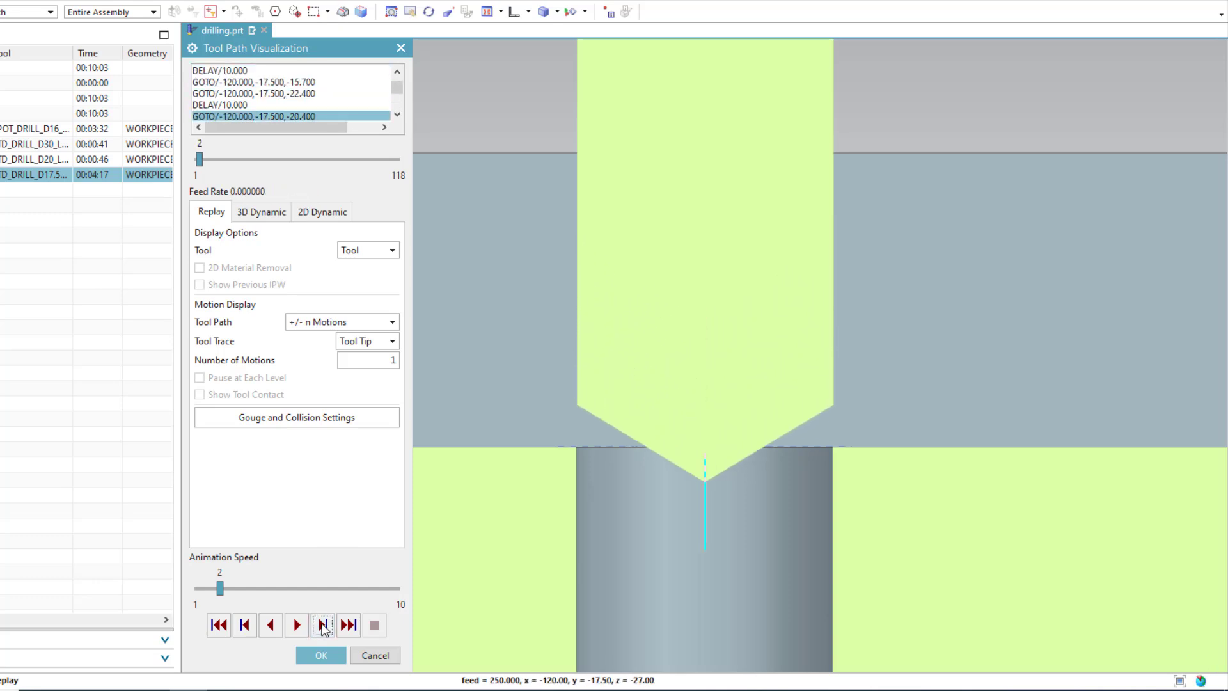
click(322, 624)
click(323, 625)
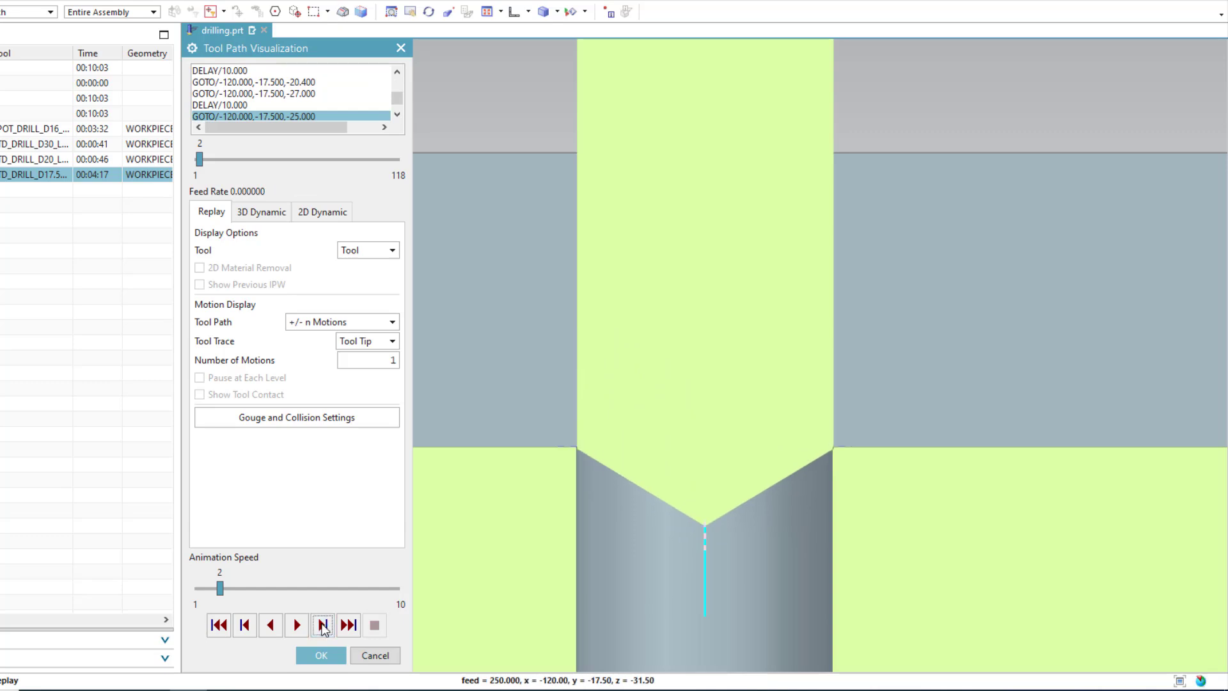
click(323, 626)
click(322, 625)
click(322, 625)
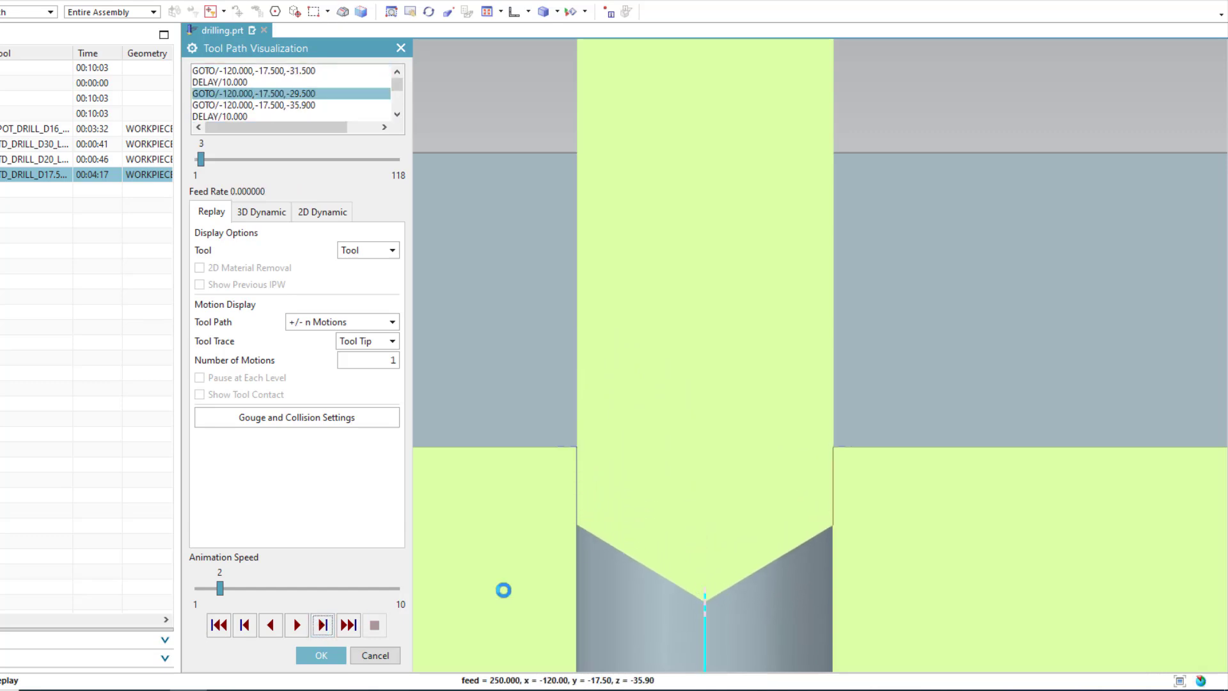
scroll(762, 260, down, 1)
scroll(745, 600, up, 1)
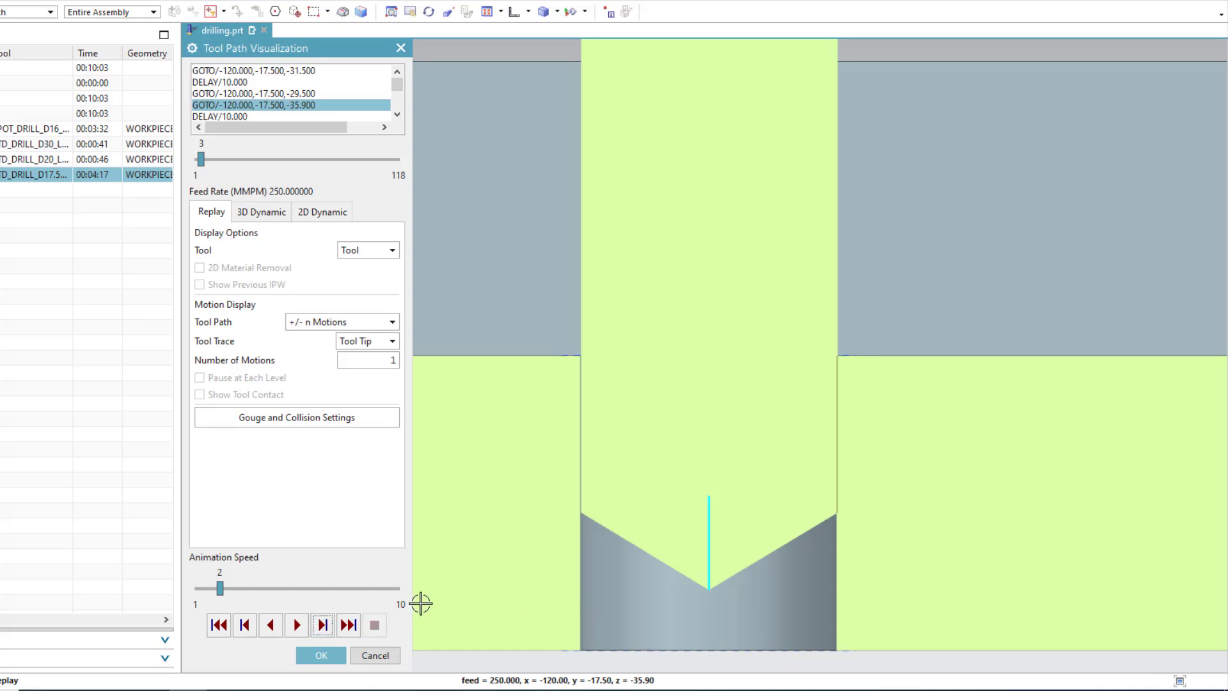
- Step the drill on to Z -40.2 at the first hole and close the tool path visualization
click(323, 625)
click(323, 625)
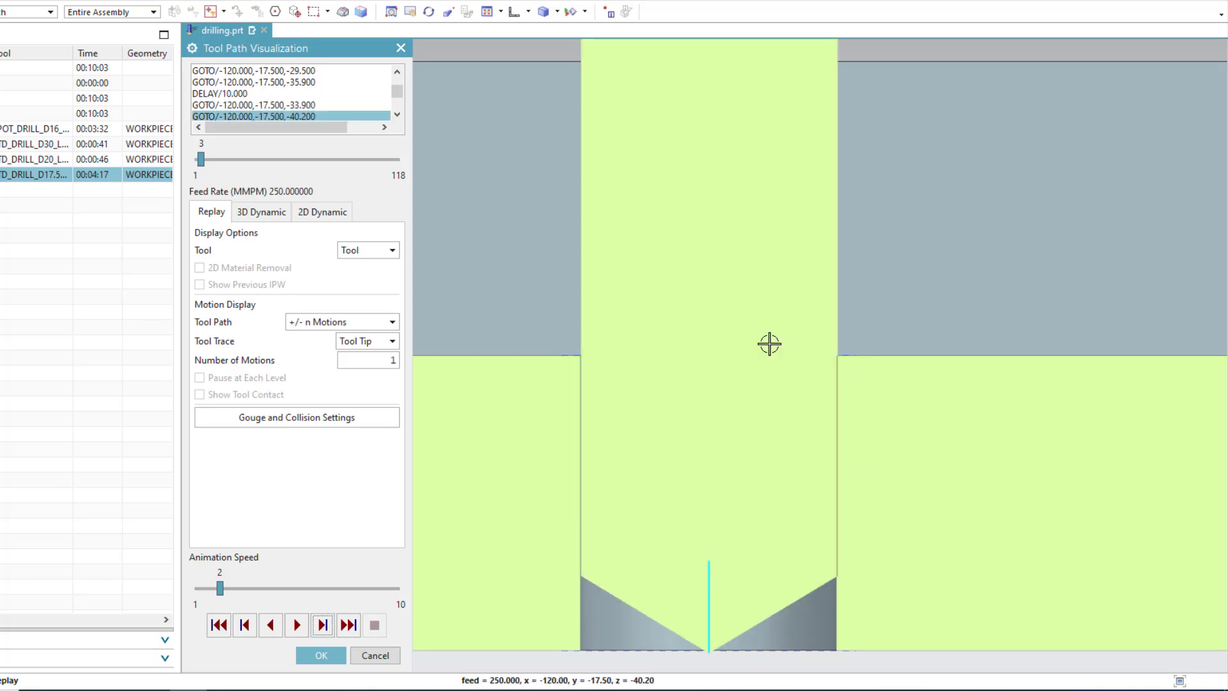
scroll(771, 343, down, 2)
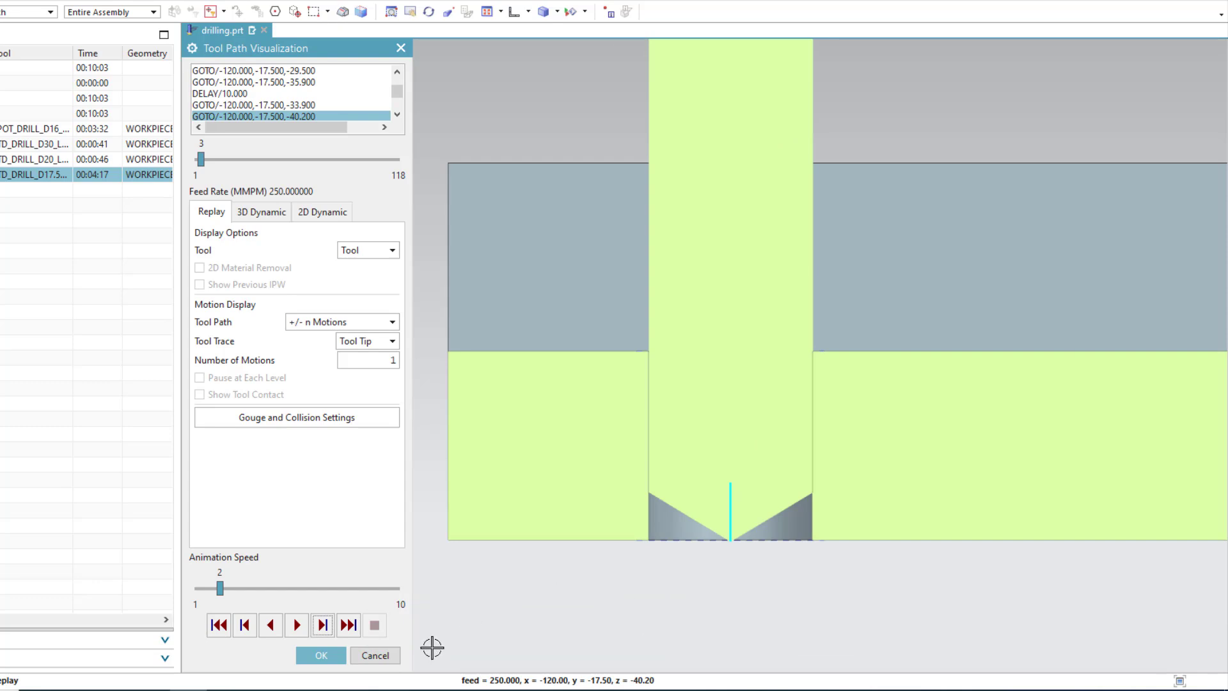
click(373, 652)
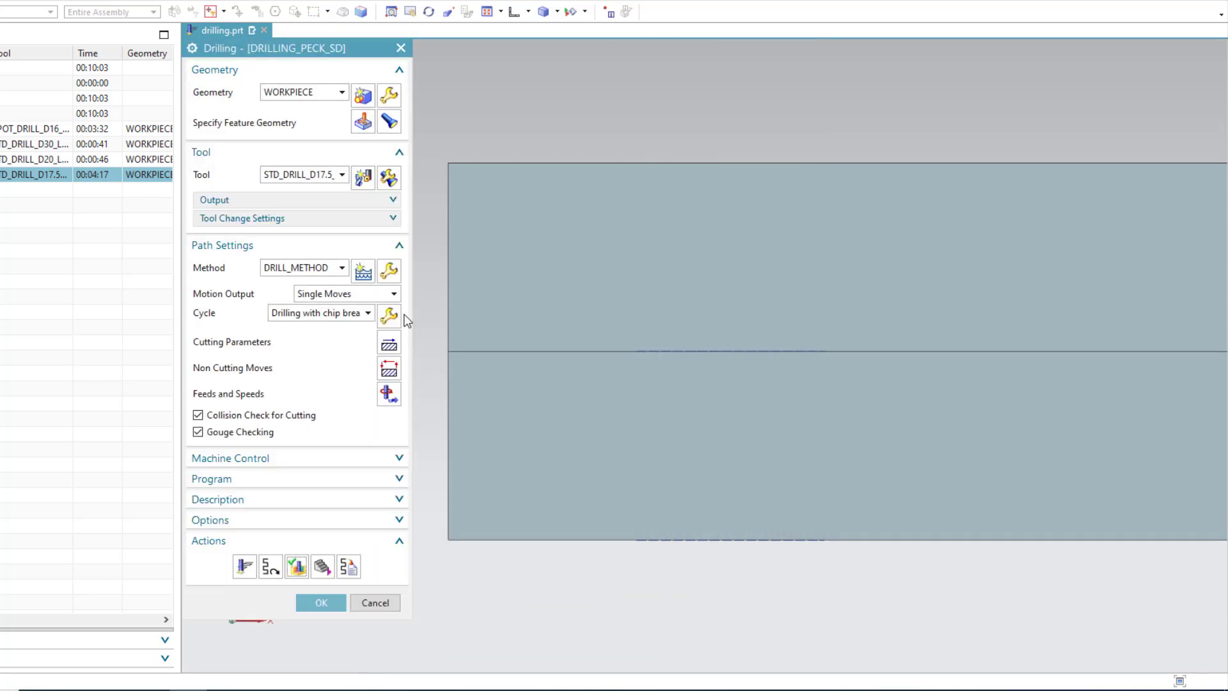
- Set the cycle's value of degression to 1 mm, regenerate the DRILLING_PECK_SD tool path and open its verification
click(389, 315)
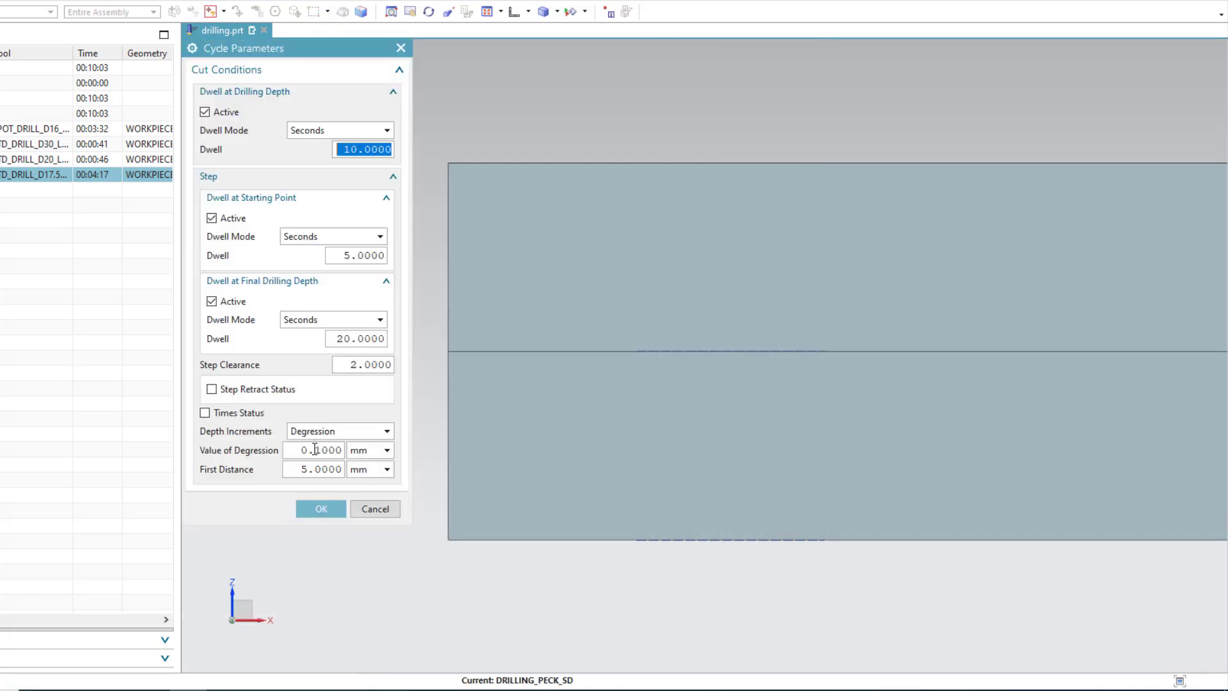
click(313, 450)
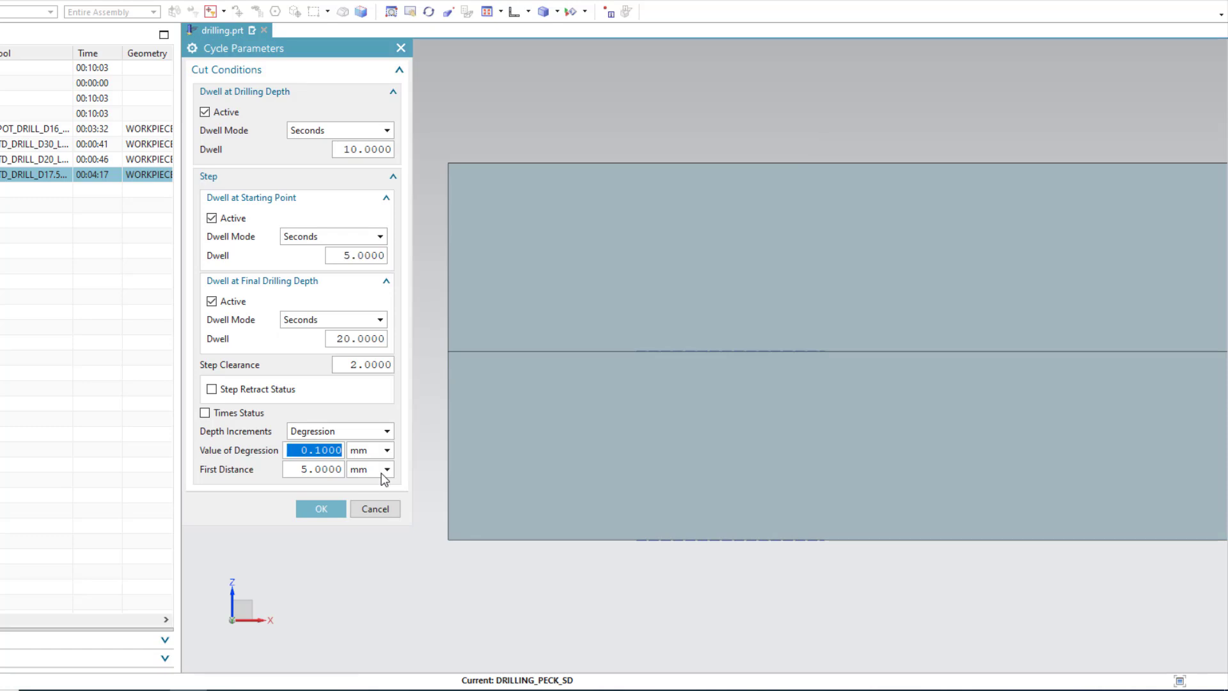
text(1)
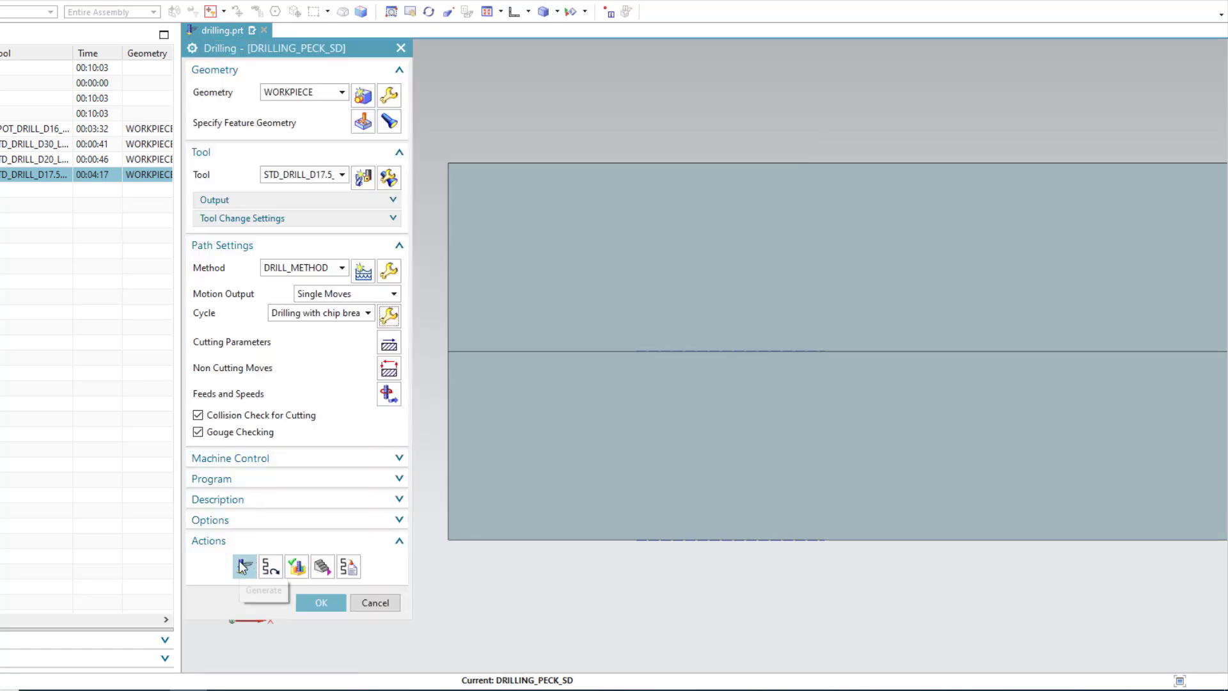
click(246, 566)
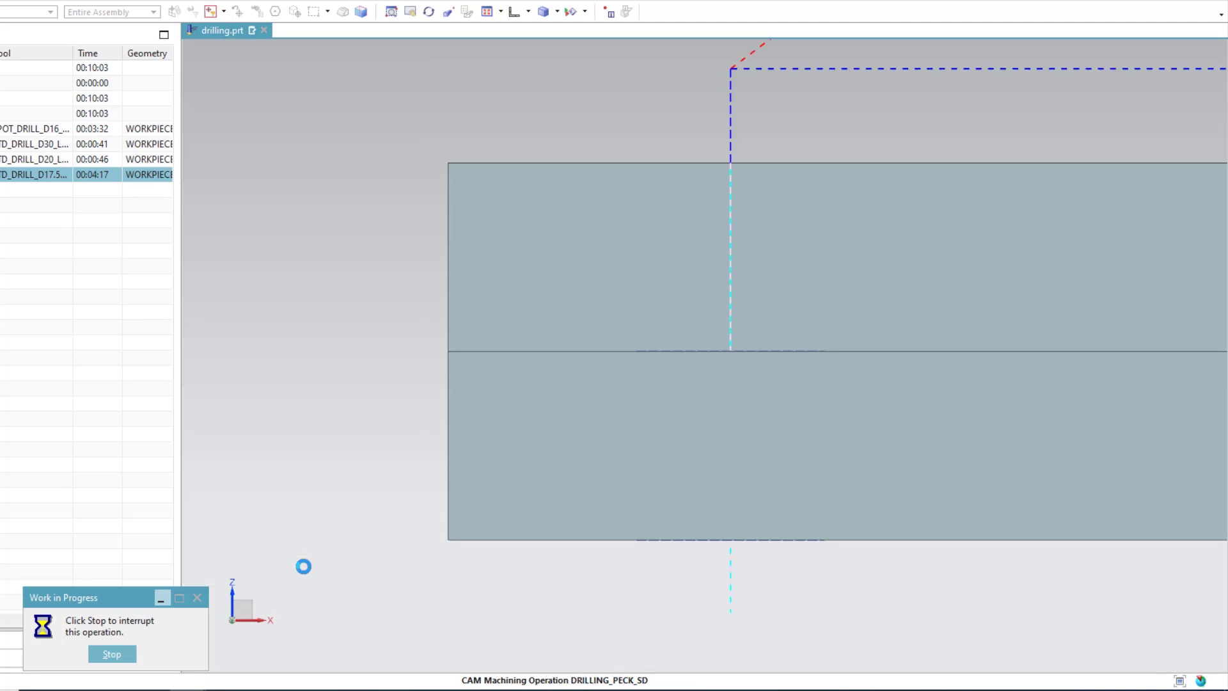
click(298, 566)
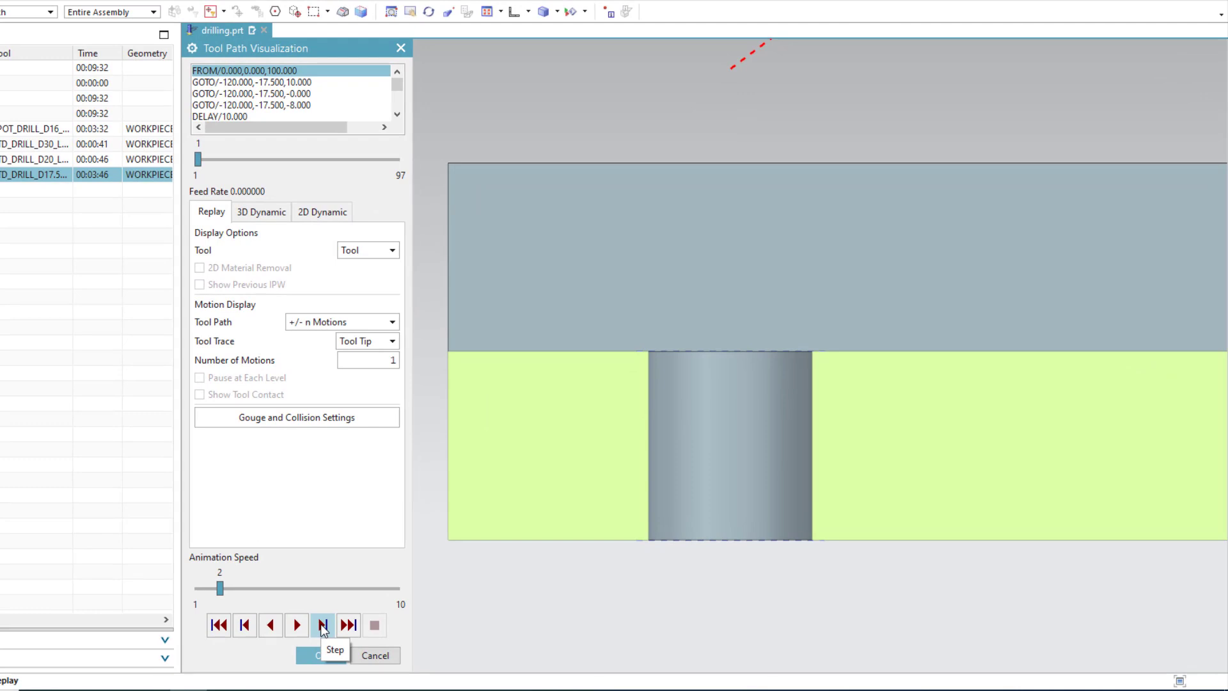
- Step the drill motion by motion at the first hole through the pecks at Z -8, Z -12 and Z -15
click(323, 627)
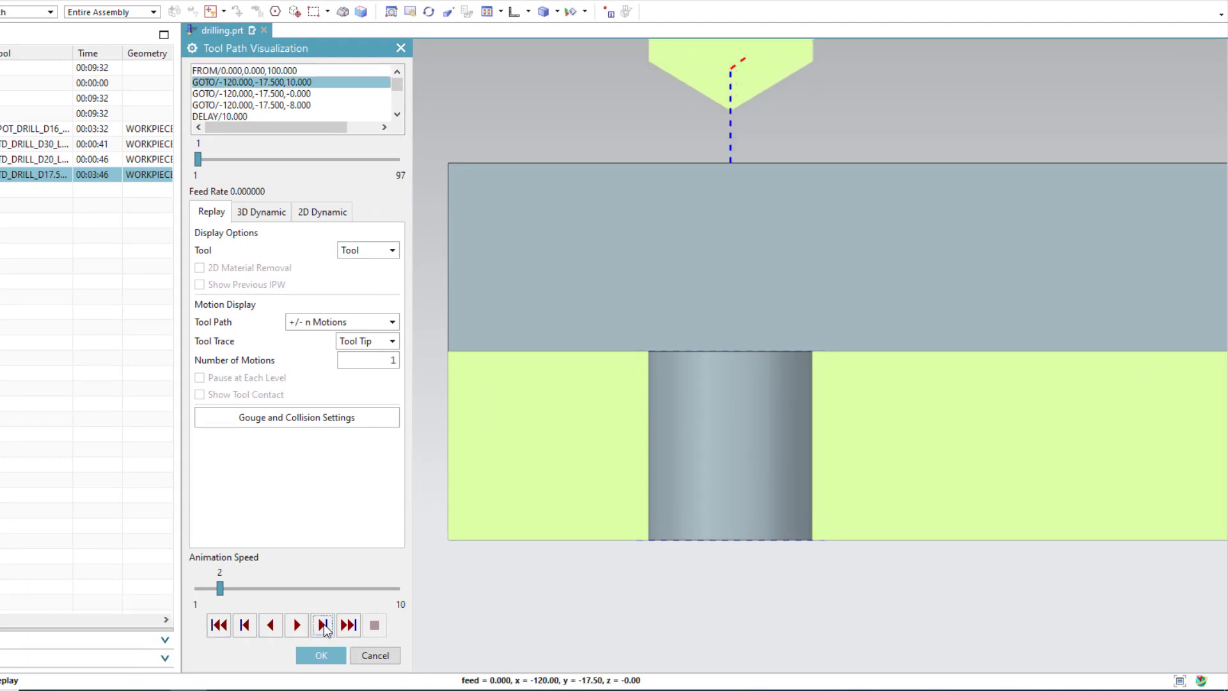
click(324, 626)
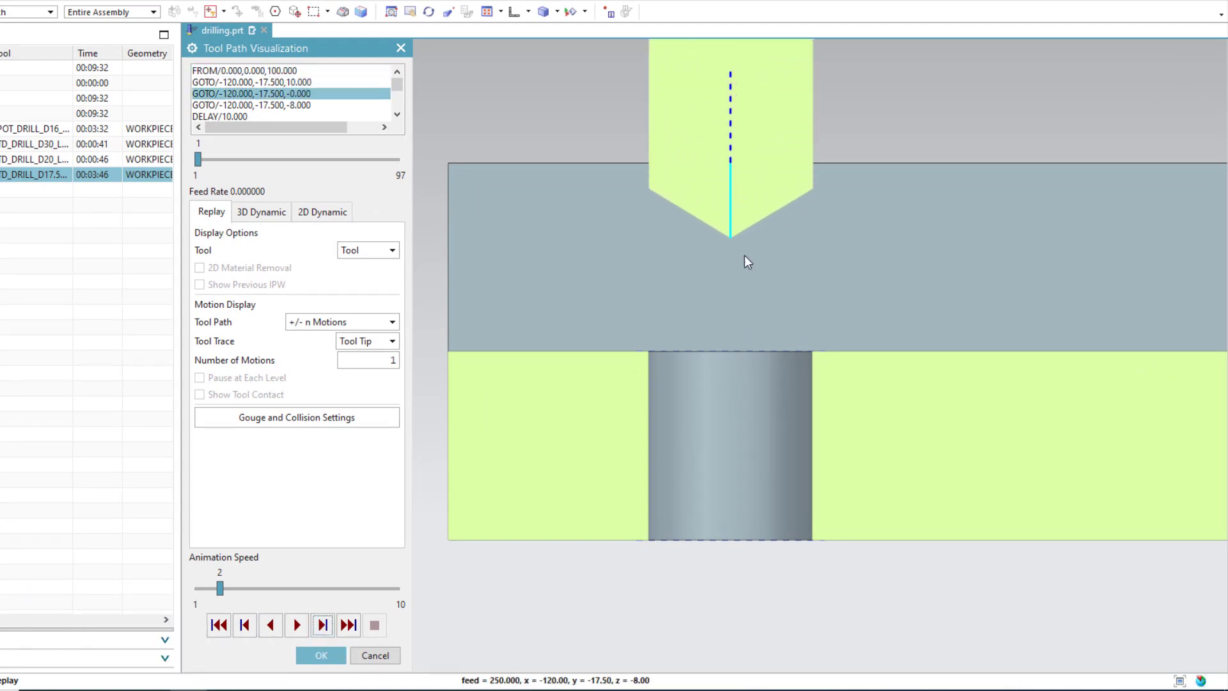
scroll(747, 263, down, 3)
click(323, 626)
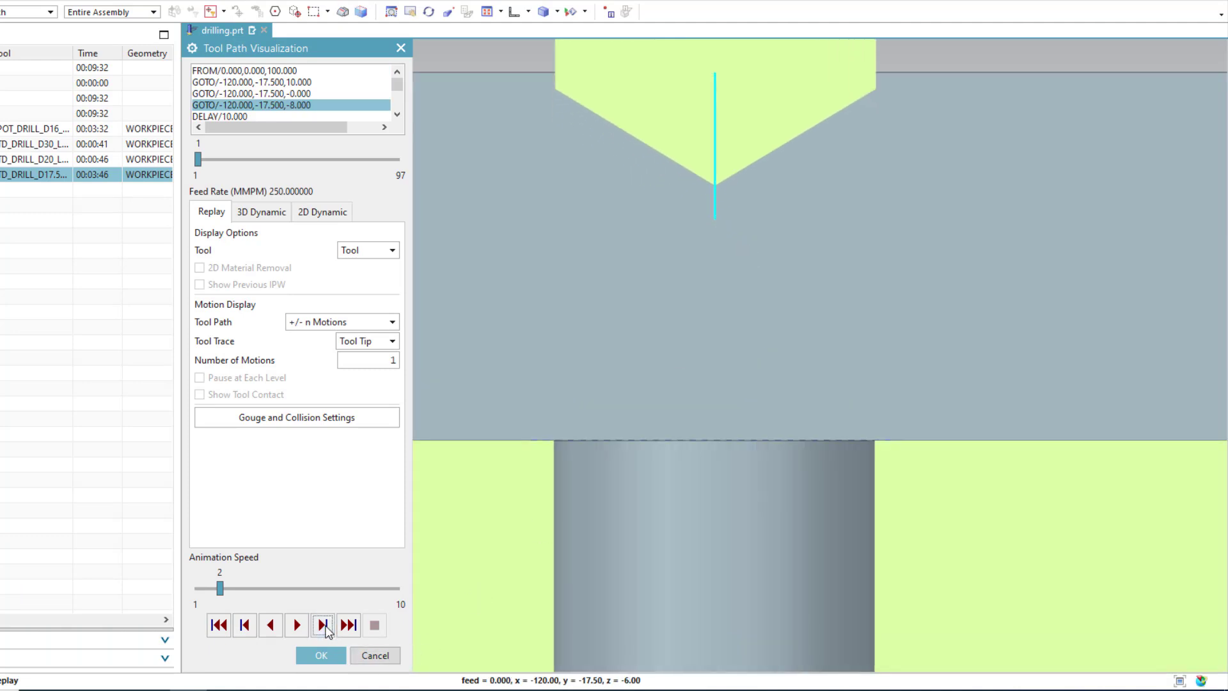
click(326, 627)
click(326, 626)
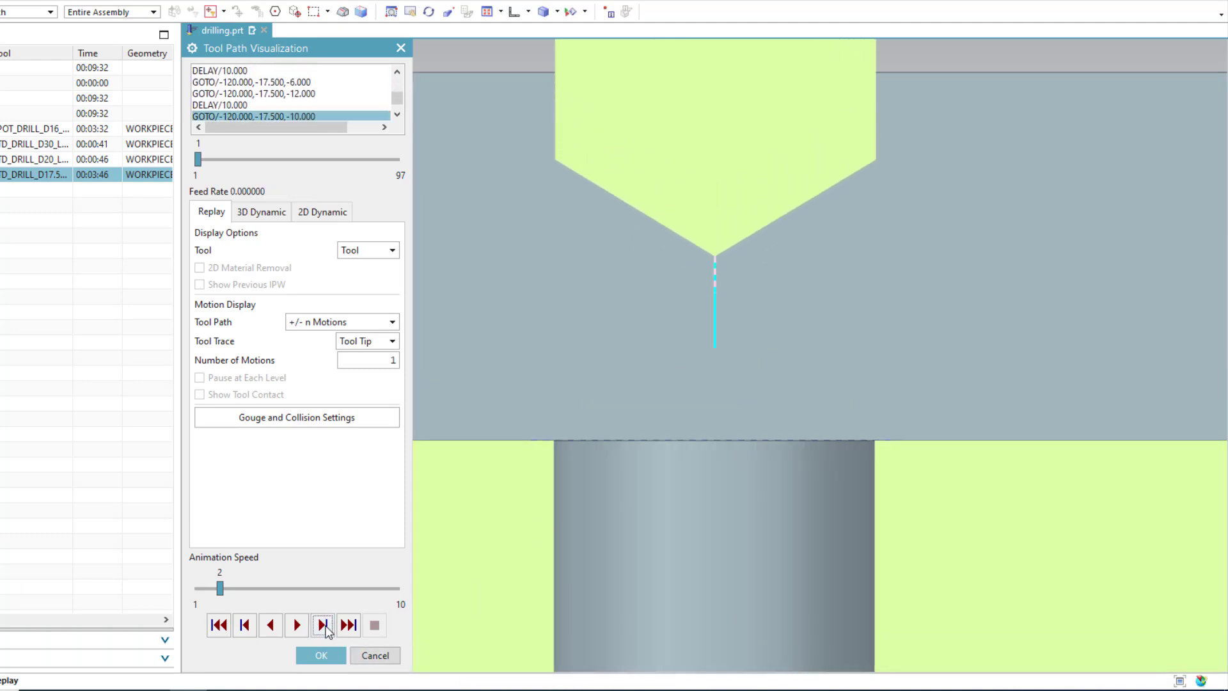
click(324, 626)
click(324, 626)
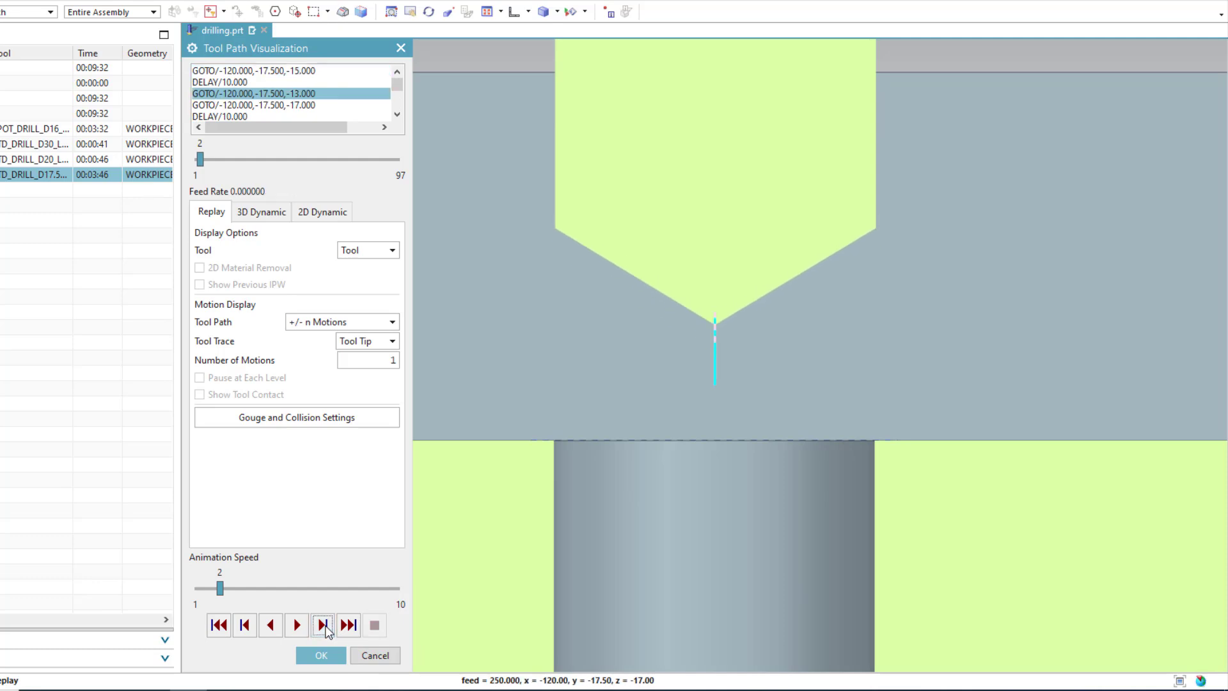
- Step the drill on through the Z -17 and Z -18 pecks down to Z -19 at the first hole
click(326, 627)
click(326, 626)
click(326, 626)
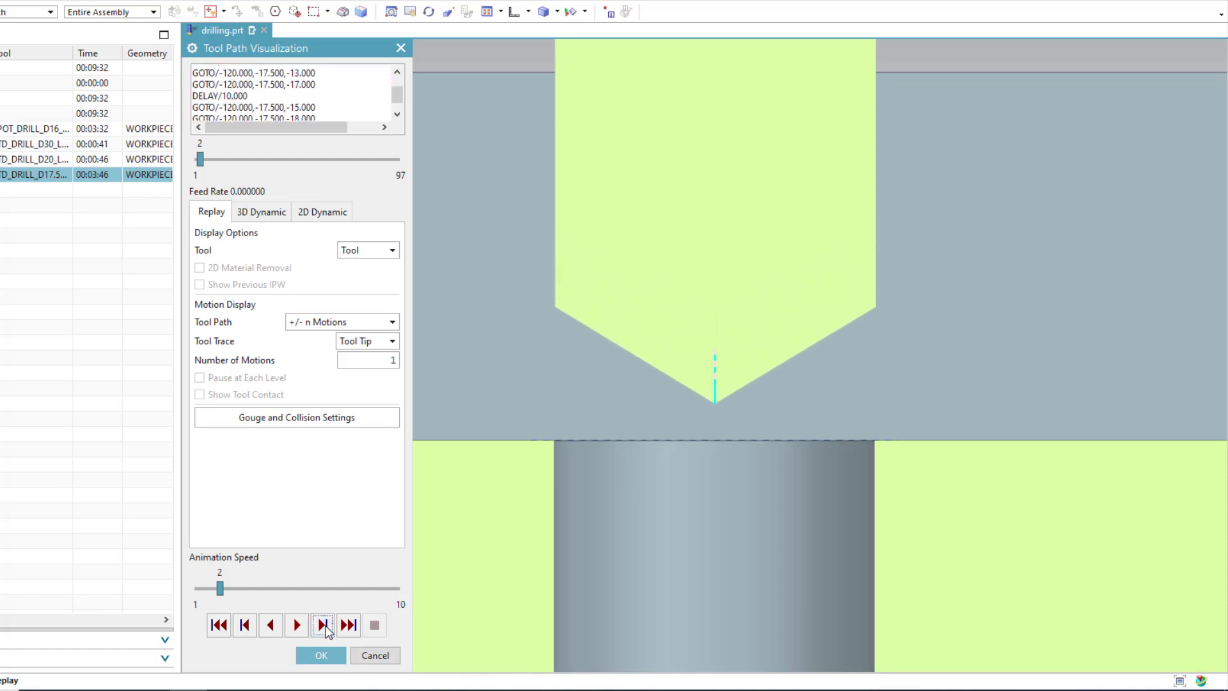
click(324, 626)
click(324, 627)
click(324, 627)
click(324, 627)
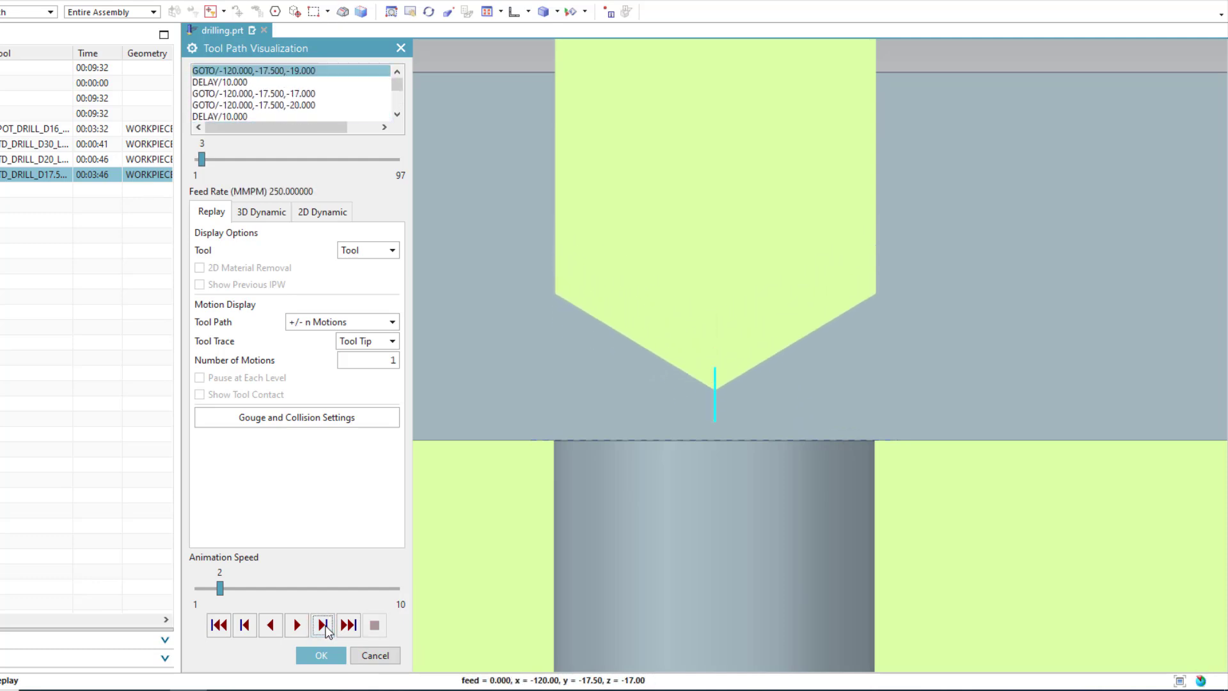
- Step through the retracts and pecks from Z -19 down to Z -21 to examine the depth increments with 1 mm degression
click(324, 626)
click(323, 626)
click(324, 627)
click(324, 627)
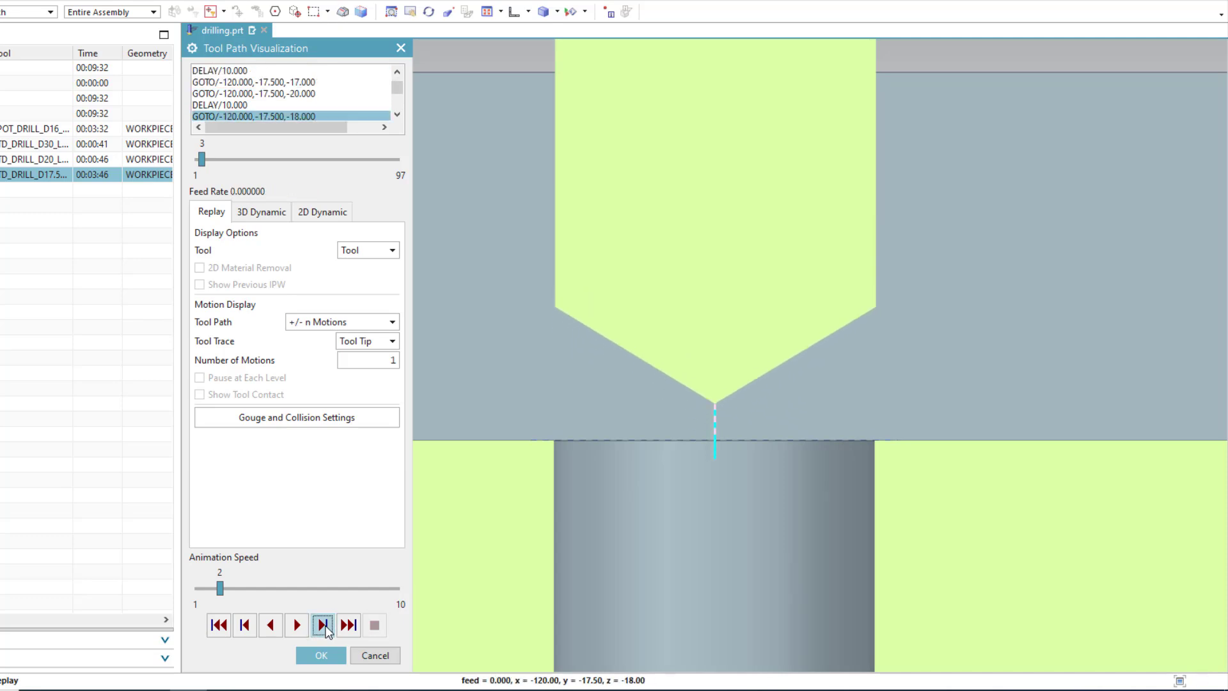
click(324, 626)
click(324, 627)
click(324, 626)
click(324, 627)
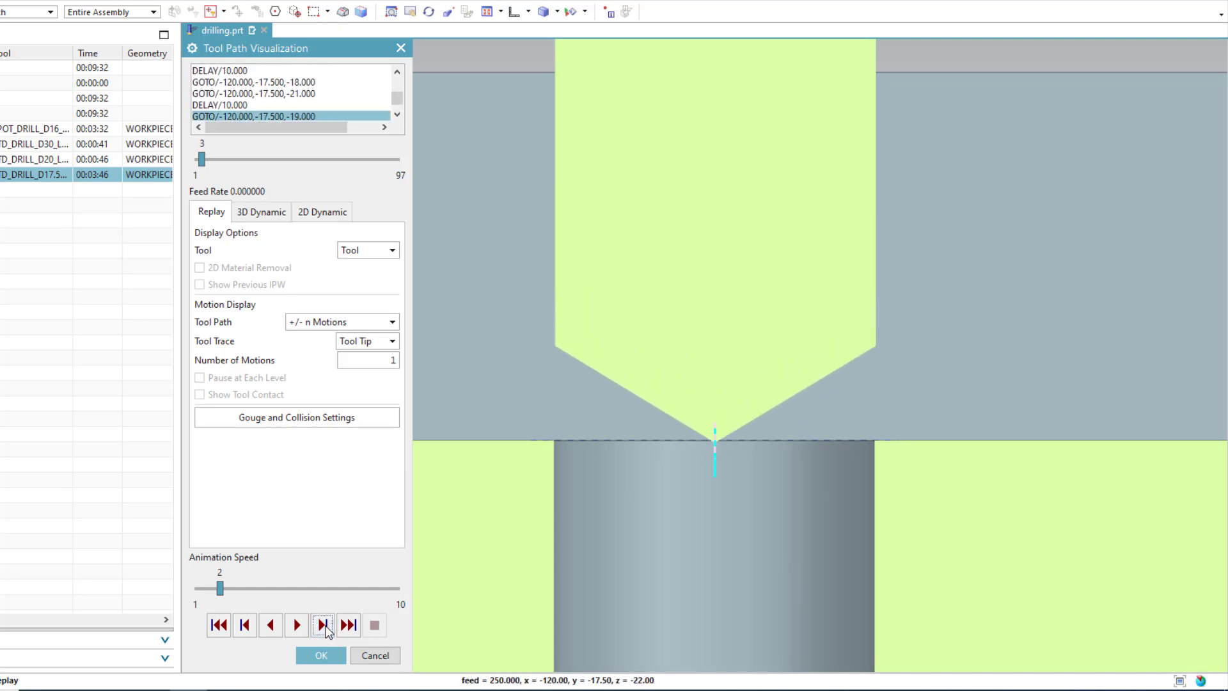
- Step past the Z -22 peck, display the motion to Z -23 and close the tool path visualization
click(324, 626)
click(324, 627)
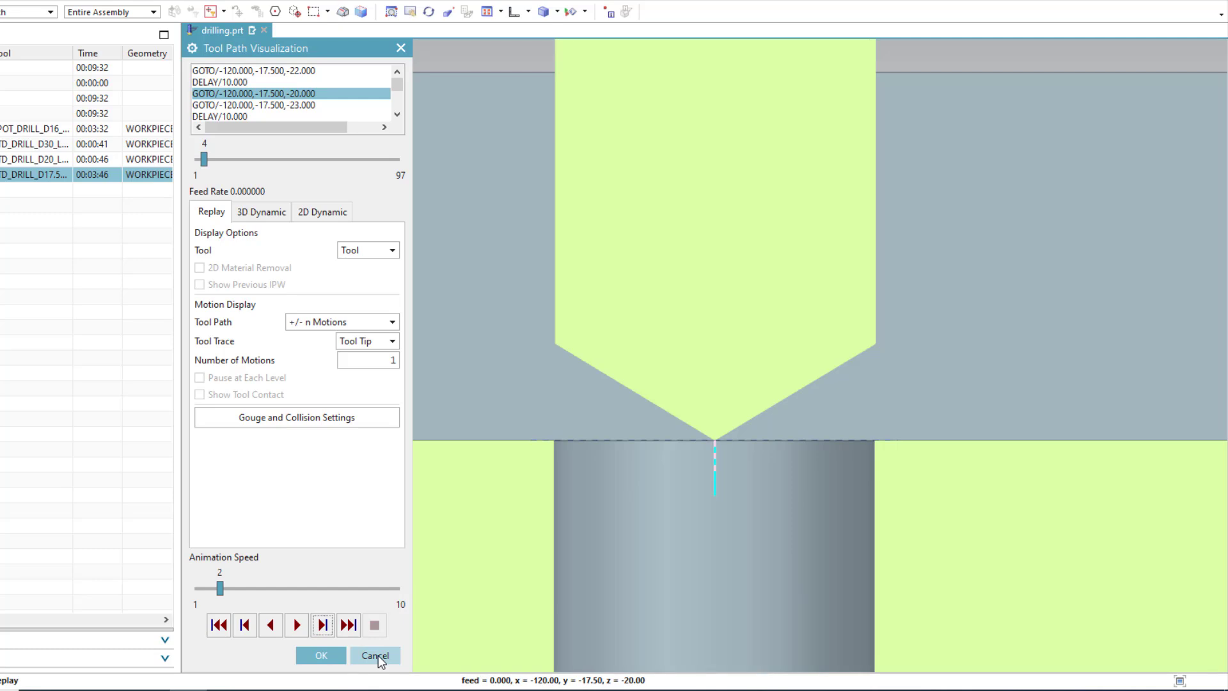
click(313, 106)
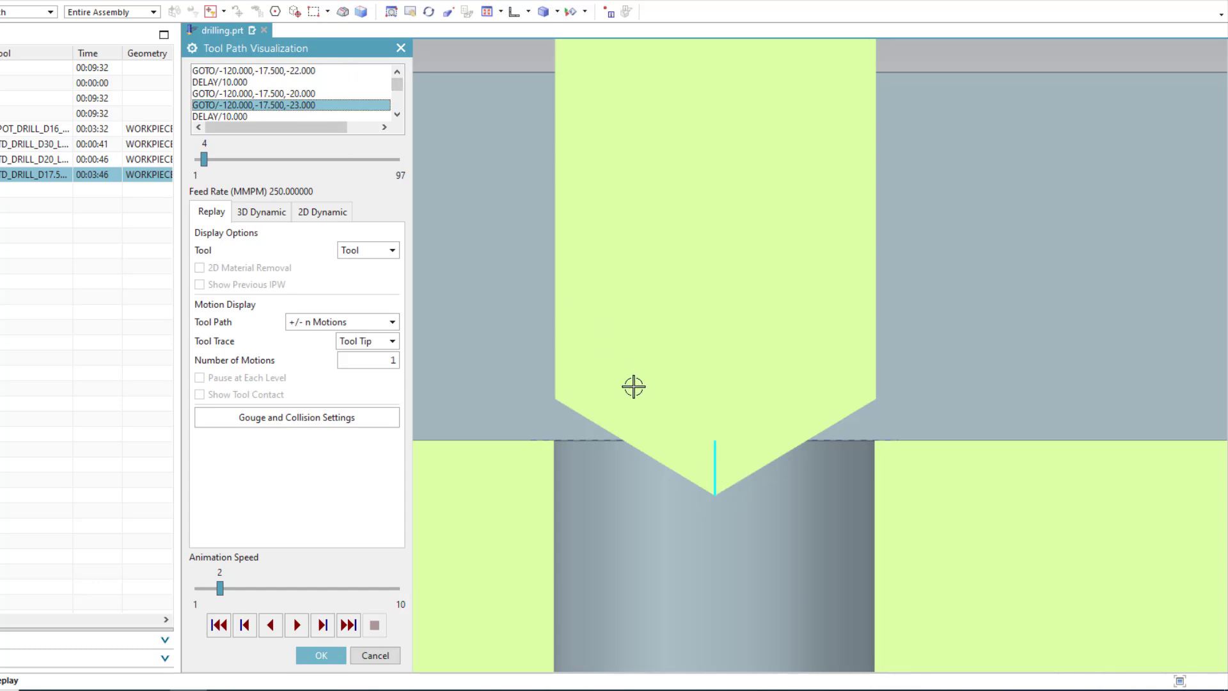
click(376, 655)
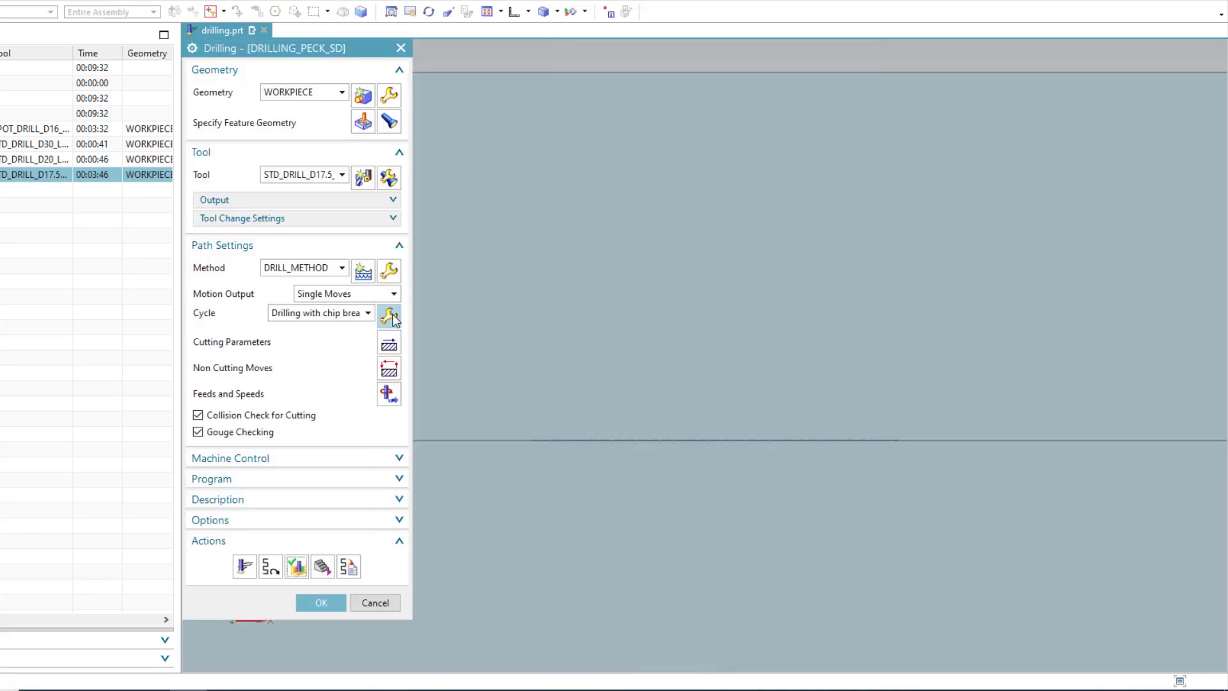
- Set the cycle's value of degression to 0.5 mm, regenerate the DRILLING_PECK_SD tool path and open its verification
middle_click(416, 322)
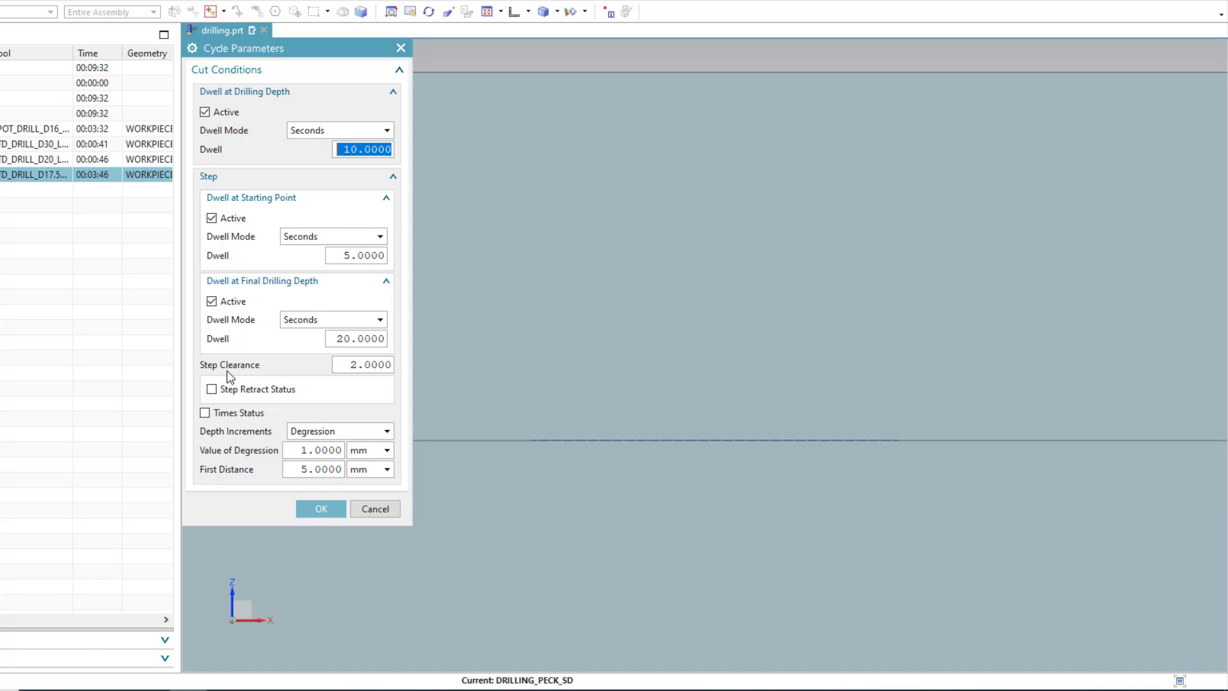
click(312, 451)
text(0.5)
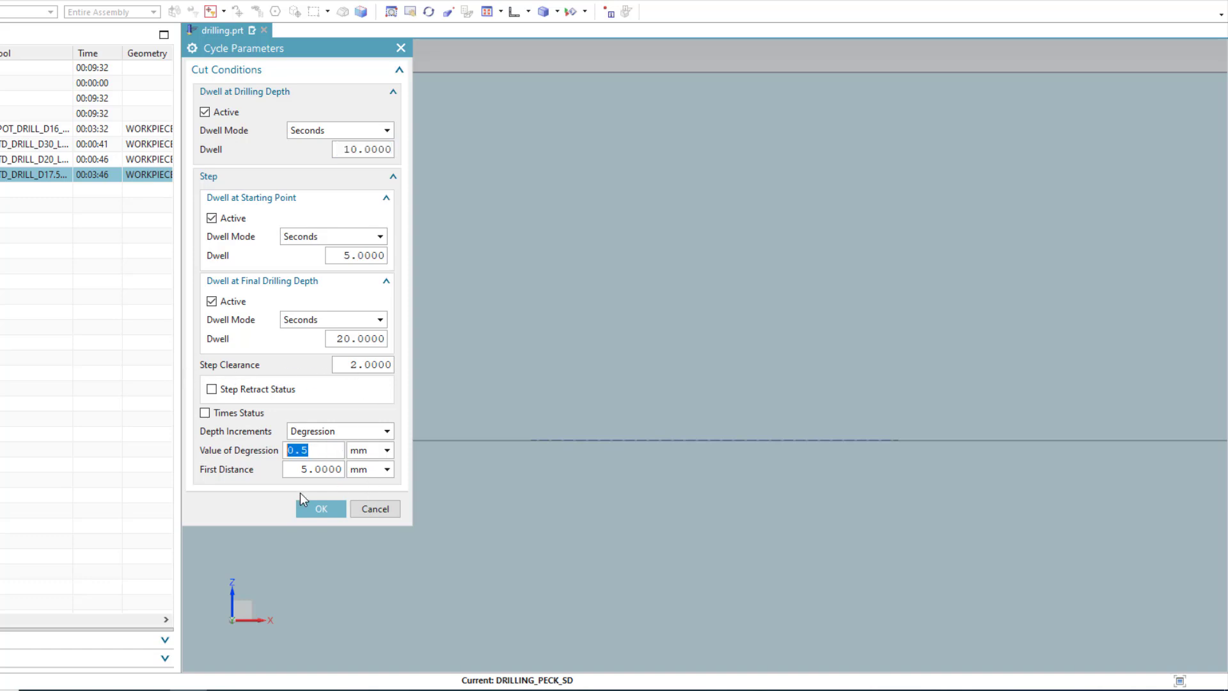
click(307, 507)
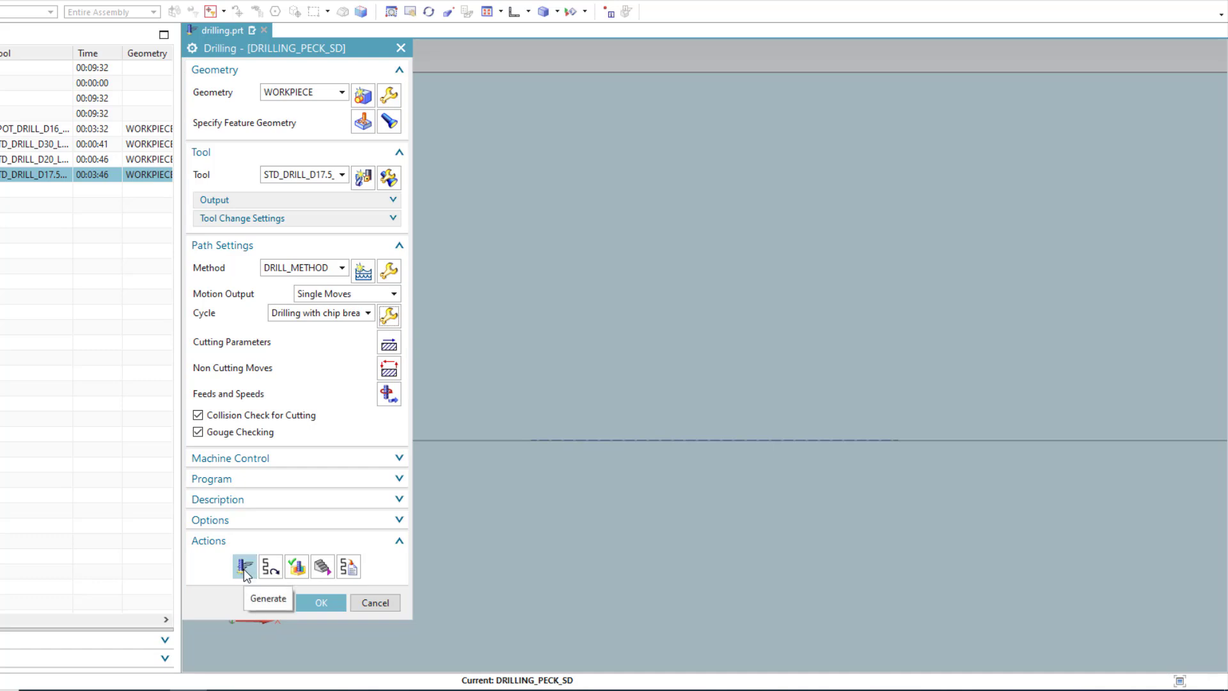
click(243, 567)
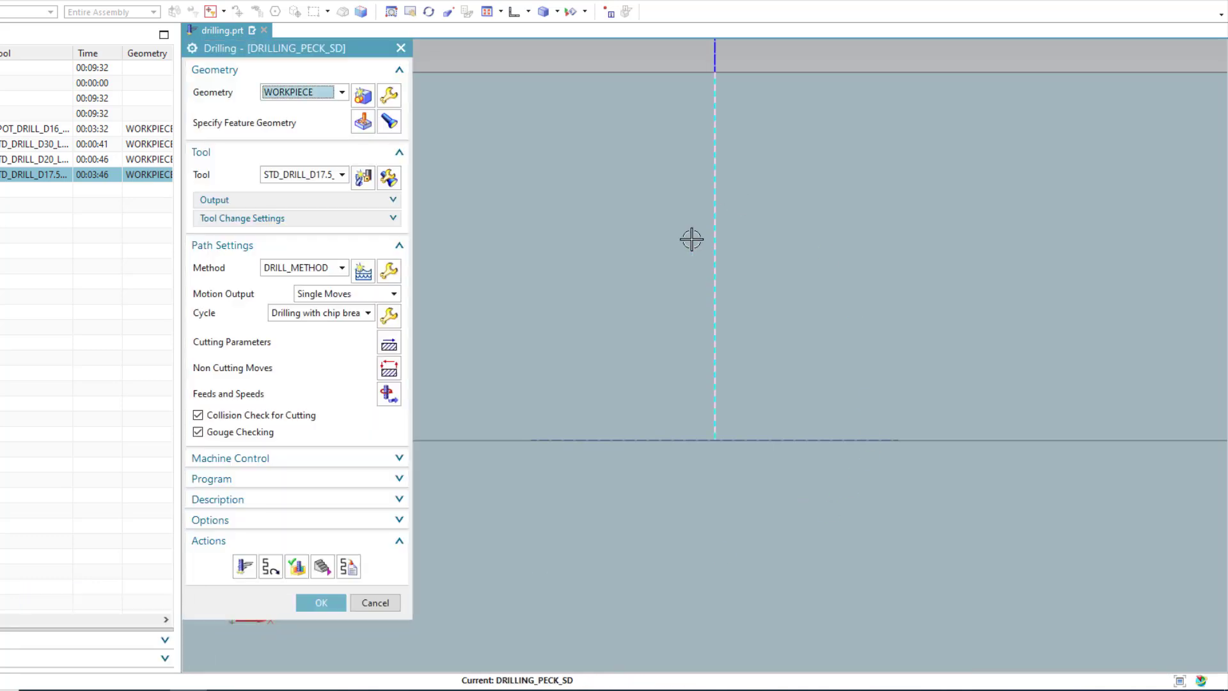
click(300, 569)
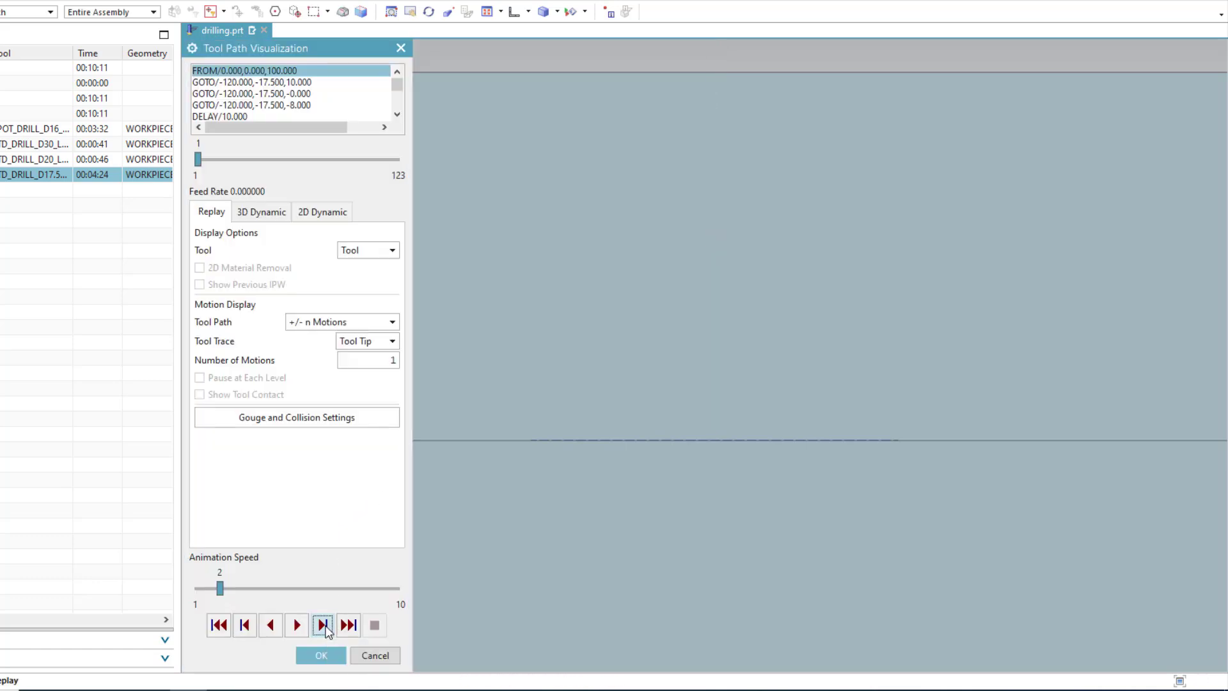
- Advance the drill in the regenerated path at the first hole to the Z -16.5 peck and its retract to Z -14.5
click(325, 627)
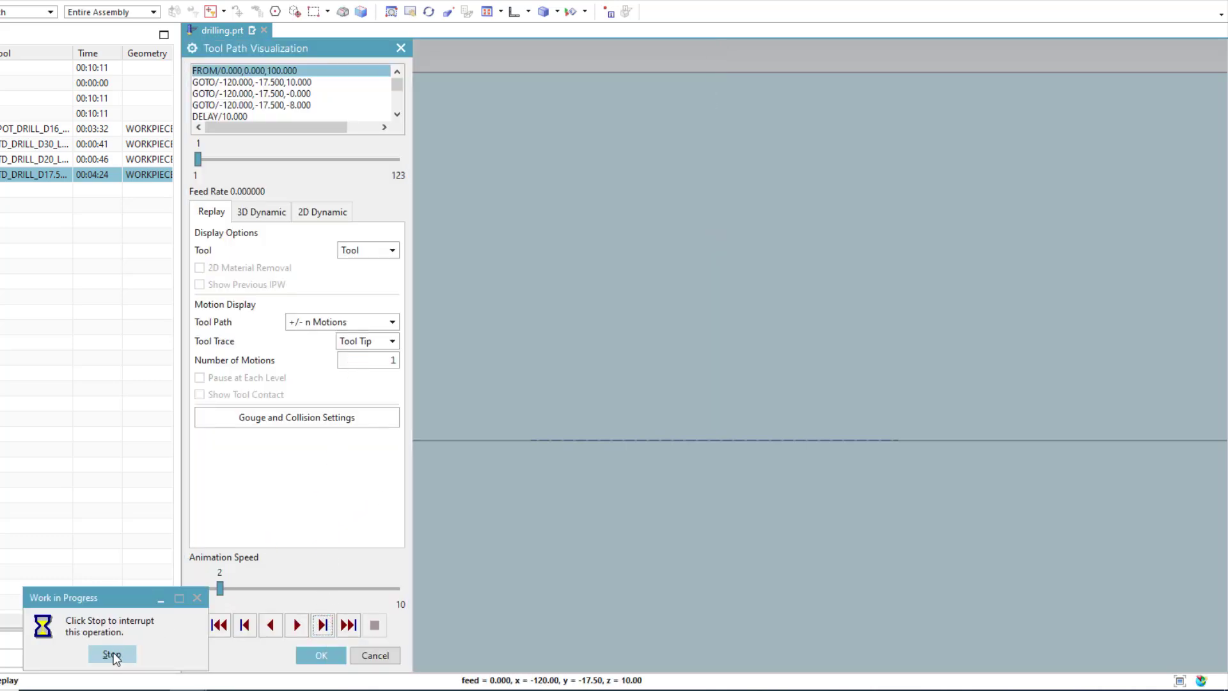
click(112, 655)
click(323, 624)
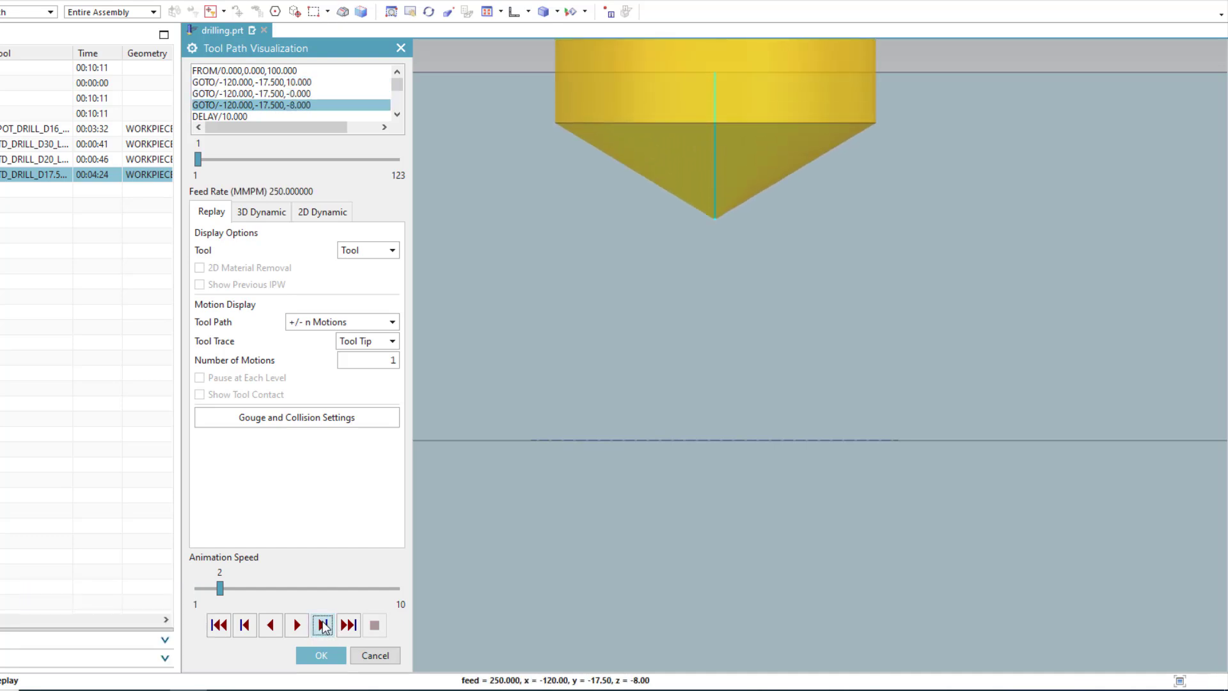
click(323, 625)
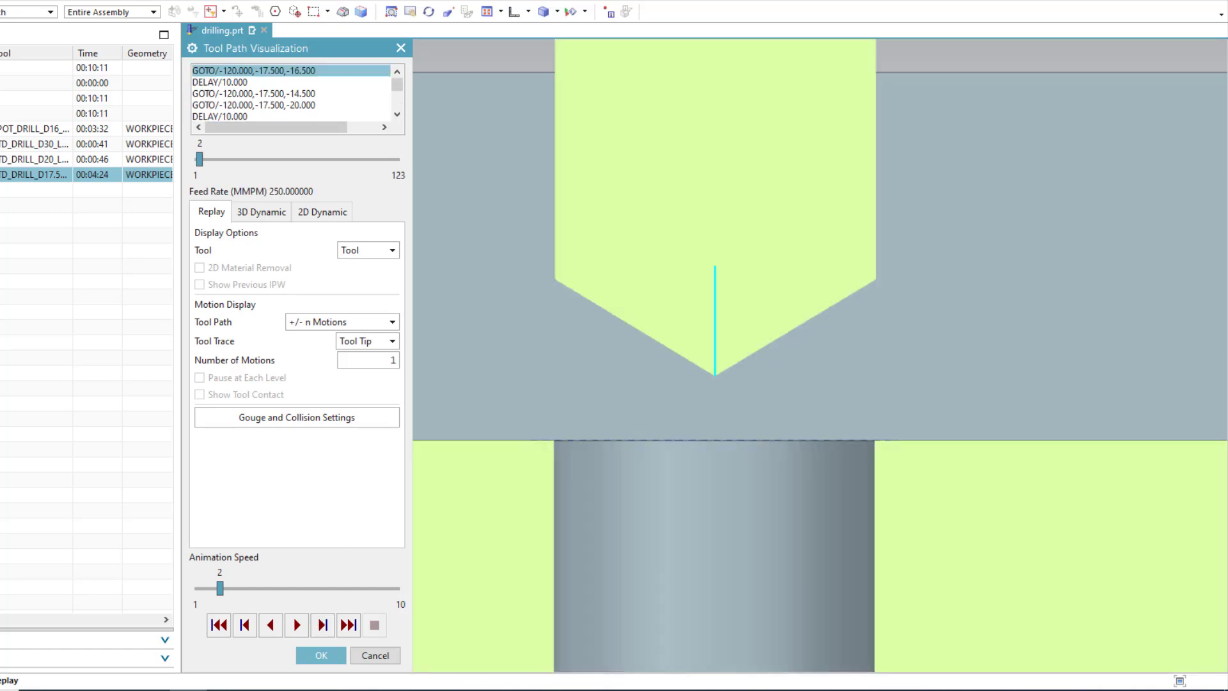
click(322, 630)
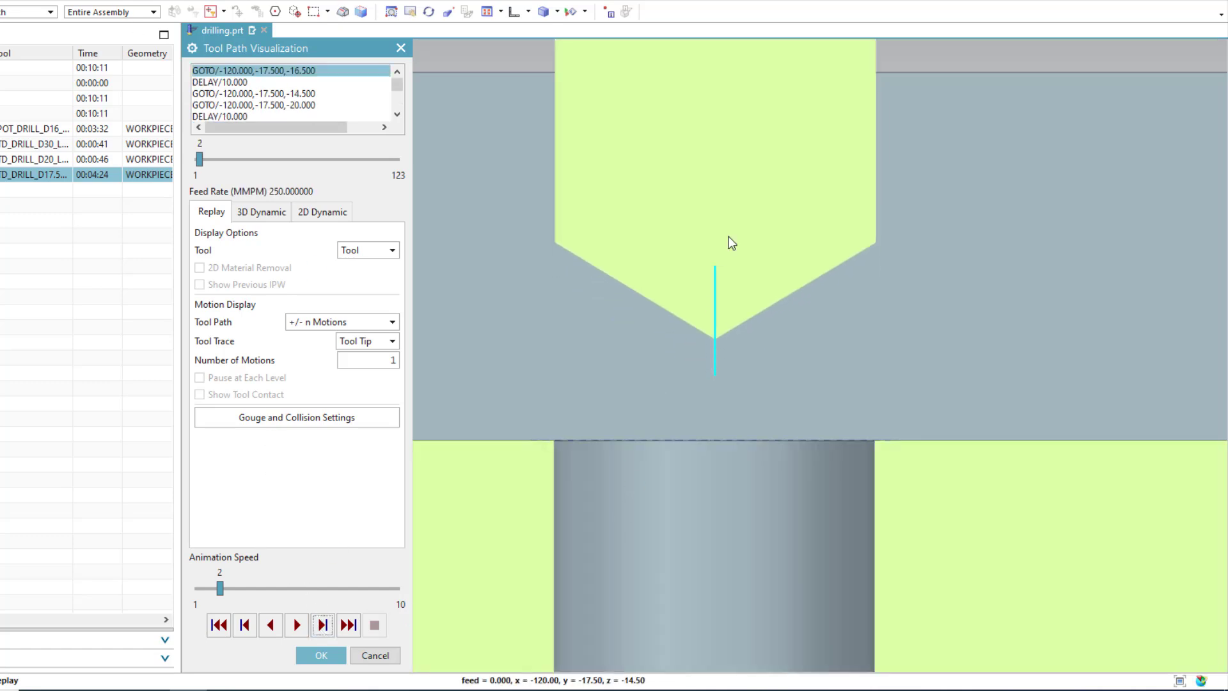
- Step through the pecks from Z -20 down to Z -27.5 at the first hole to examine the shrinking depth increments
scroll(762, 212, down, 4)
scroll(726, 380, up, 2)
click(323, 625)
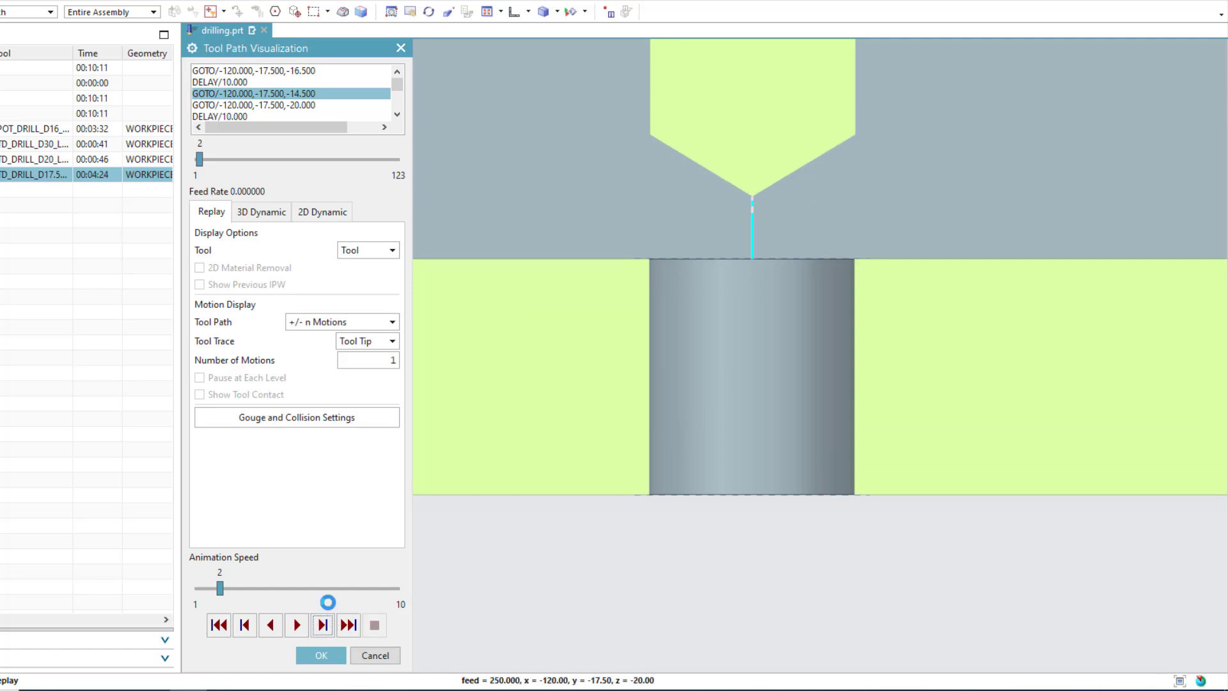
click(322, 625)
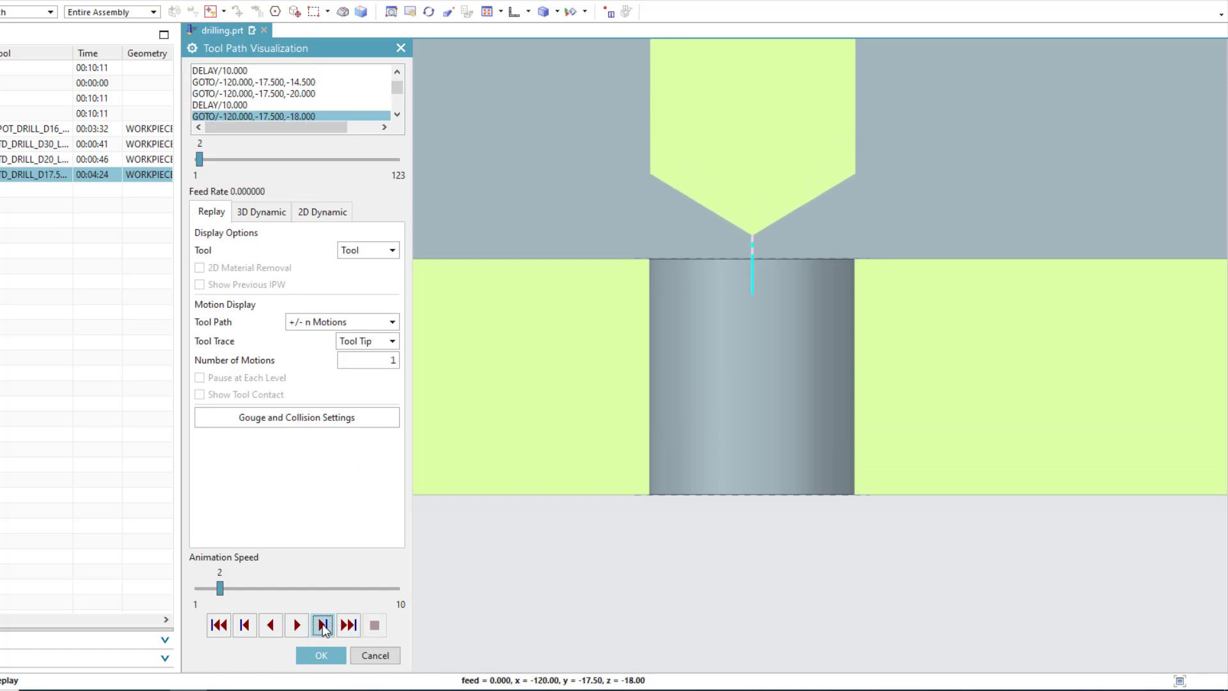
click(323, 625)
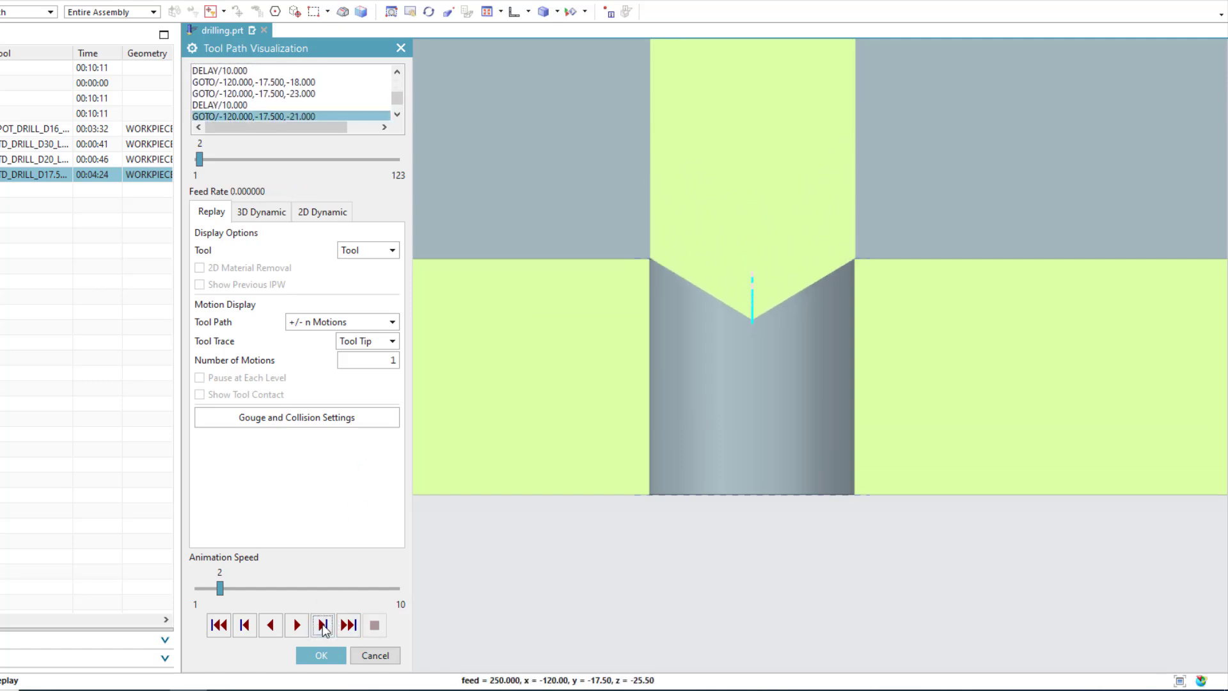
click(323, 627)
click(324, 627)
click(323, 626)
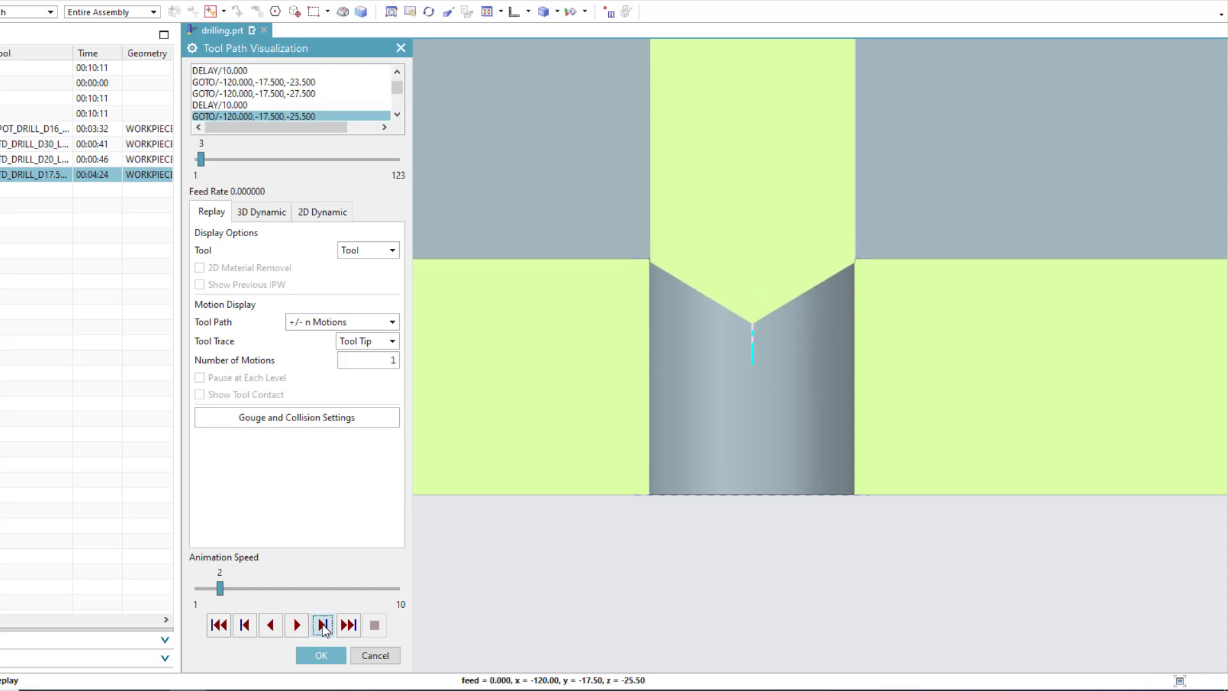
- Step the drill on through the Z -29, Z -30 and Z -30.5 pecks down to Z -31
click(323, 626)
click(323, 627)
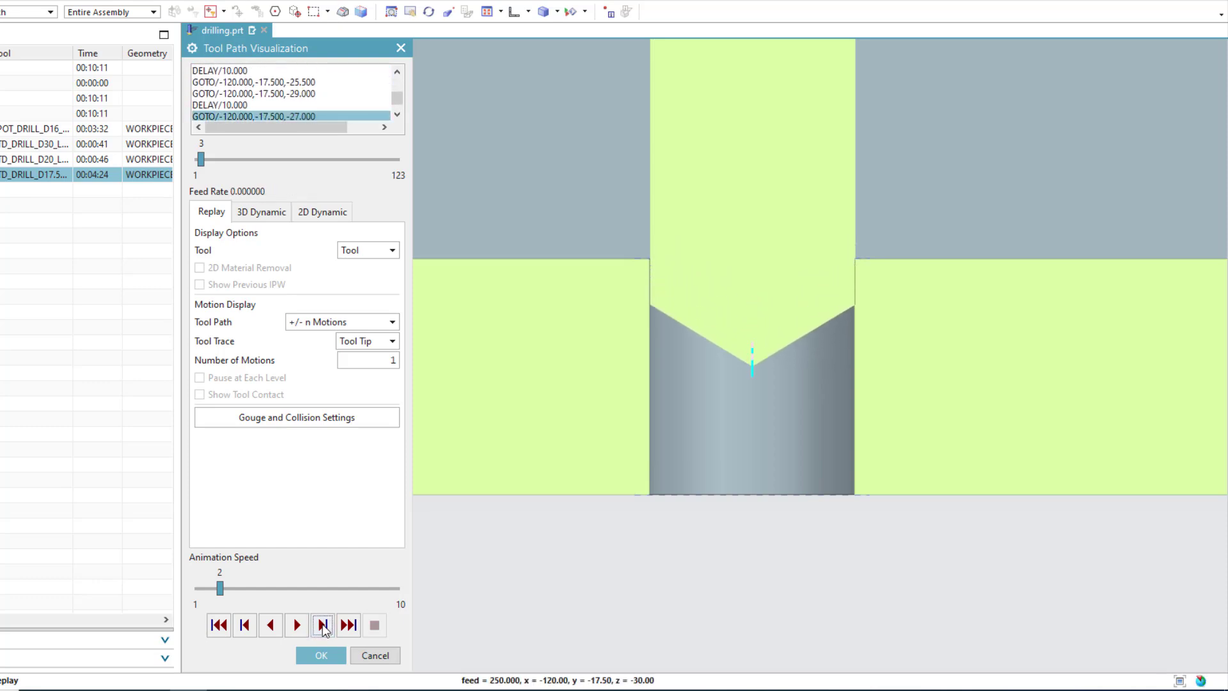
click(323, 627)
click(323, 626)
click(323, 626)
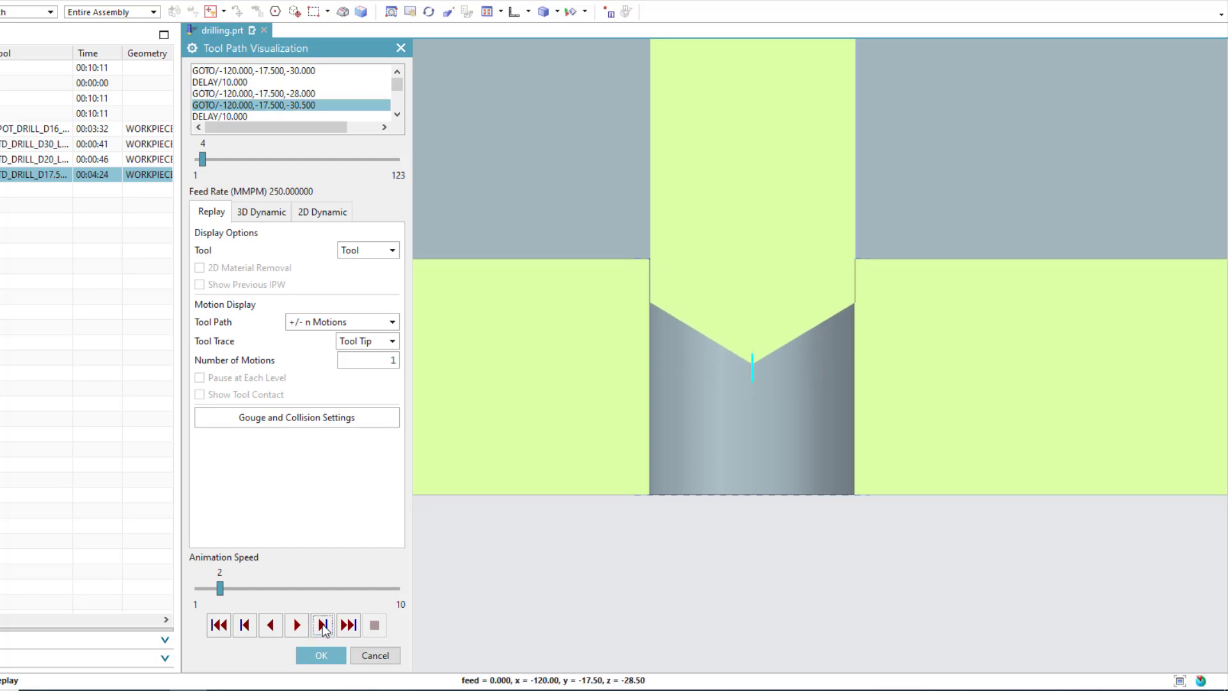
click(323, 626)
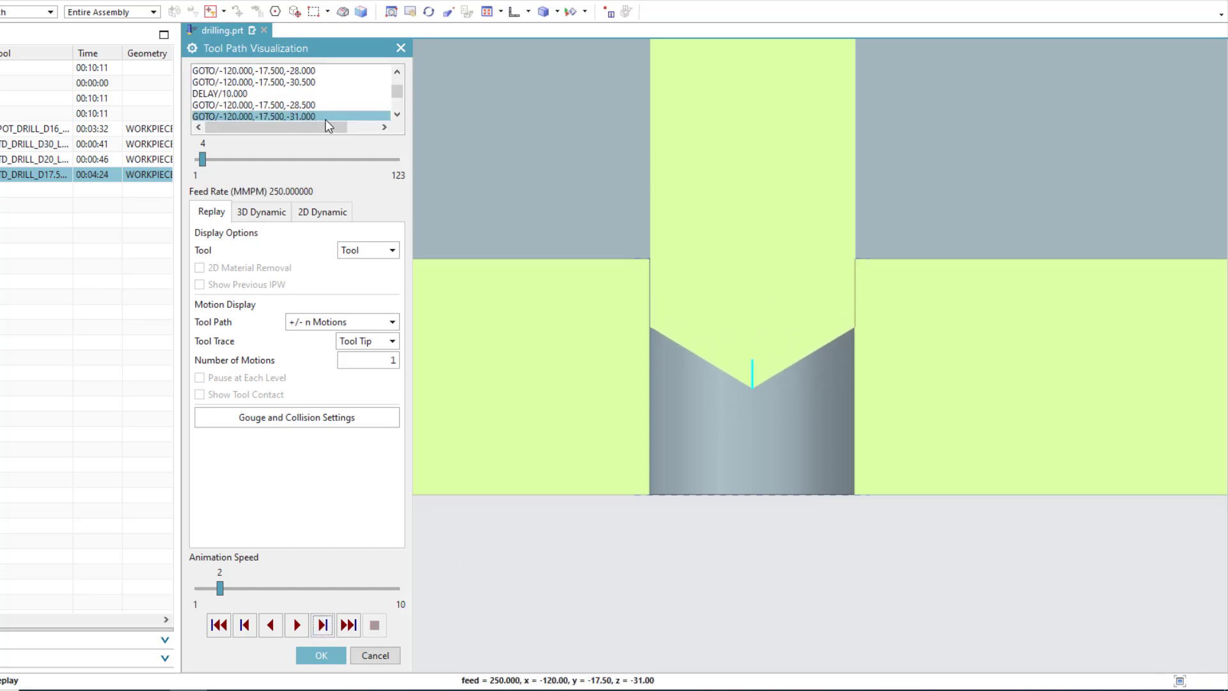
- Compare the listed Z -28.5 retract and Z -31 peck motions, then close the tool path visualization
click(306, 105)
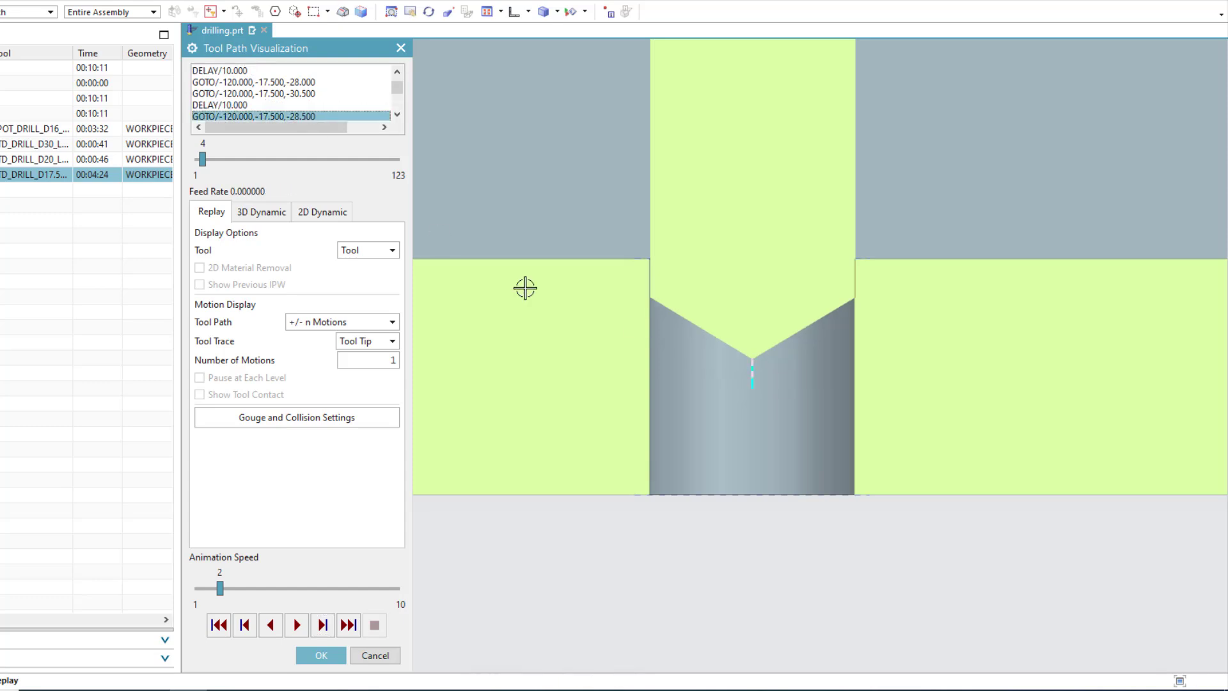
scroll(305, 118, down, 1)
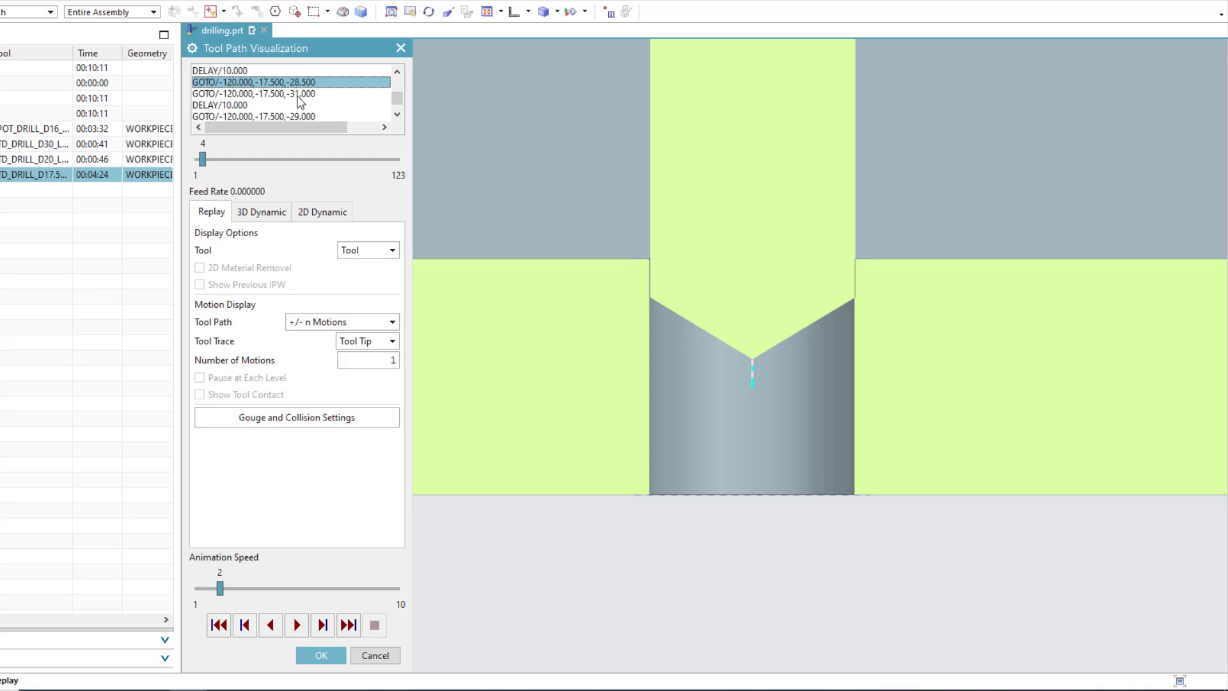
click(301, 102)
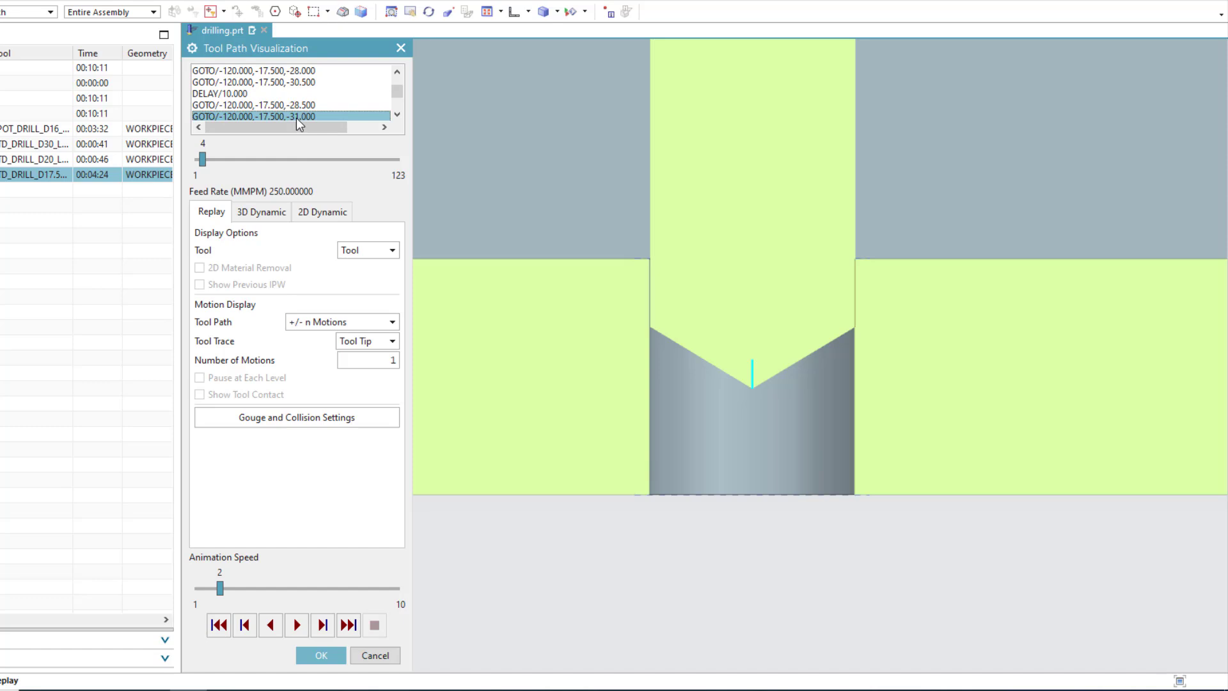
click(378, 656)
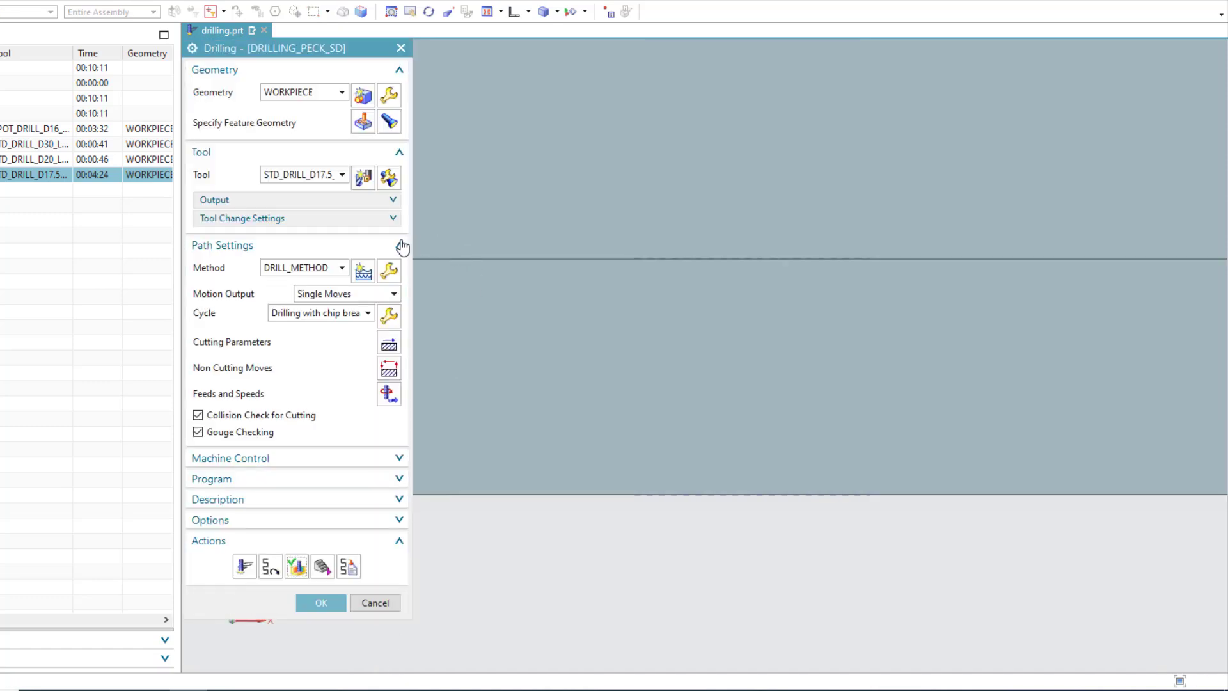